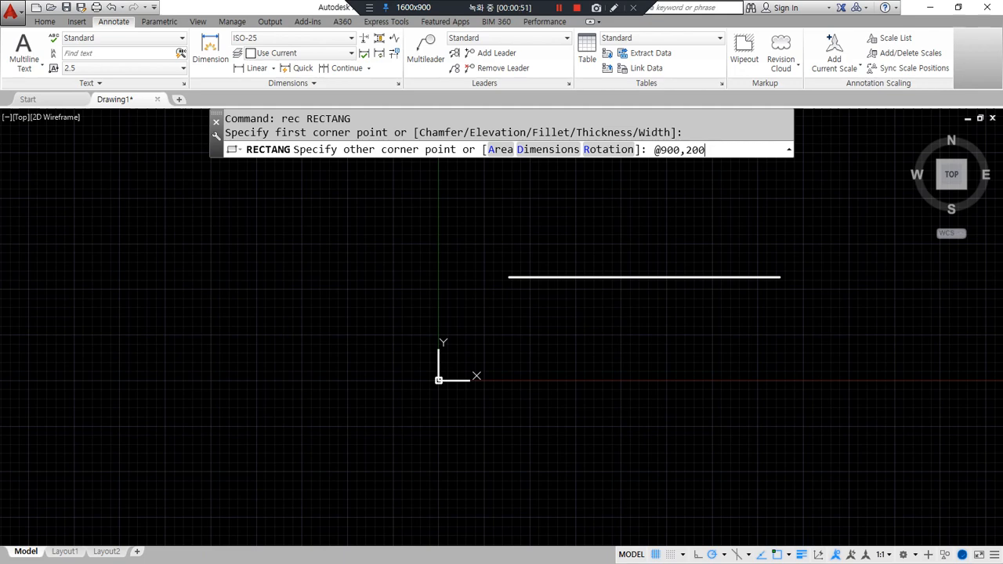
key(Return)
scroll(412, 284, down, 4)
middle_drag(596, 304, 435, 388)
text(x)
key(Return)
click(455, 365)
click(396, 403)
Step: Offset the exploded rectangle's left and right edges inward by 40
text(o)
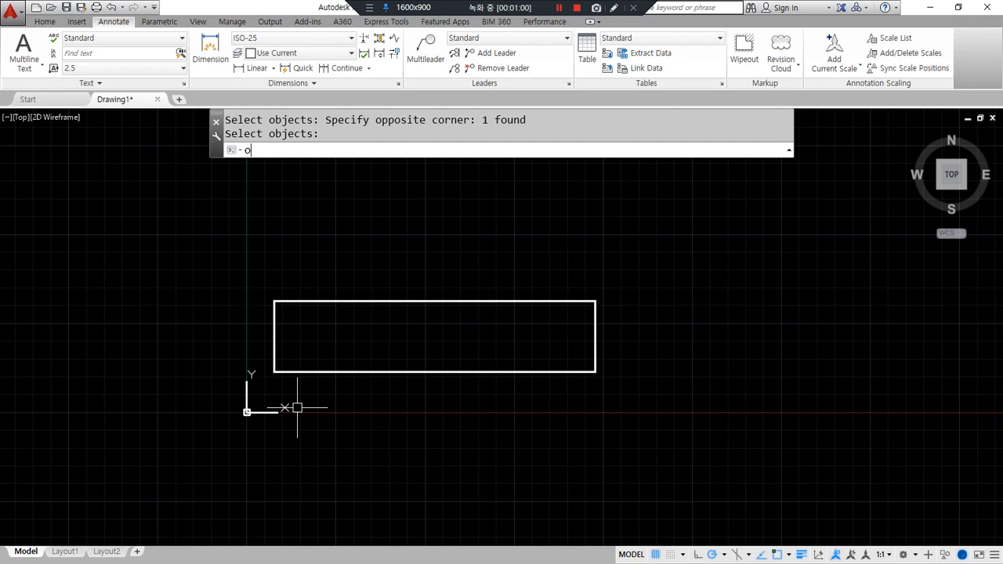
key(Return)
text(40)
key(Return)
click(275, 361)
click(455, 344)
click(595, 347)
click(533, 341)
key(Return)
Step: Trim away the upper and lower horizontal edges between the two offset lines to form separate door jambs
text(tr)
key(Return)
key(Return)
click(484, 399)
click(431, 264)
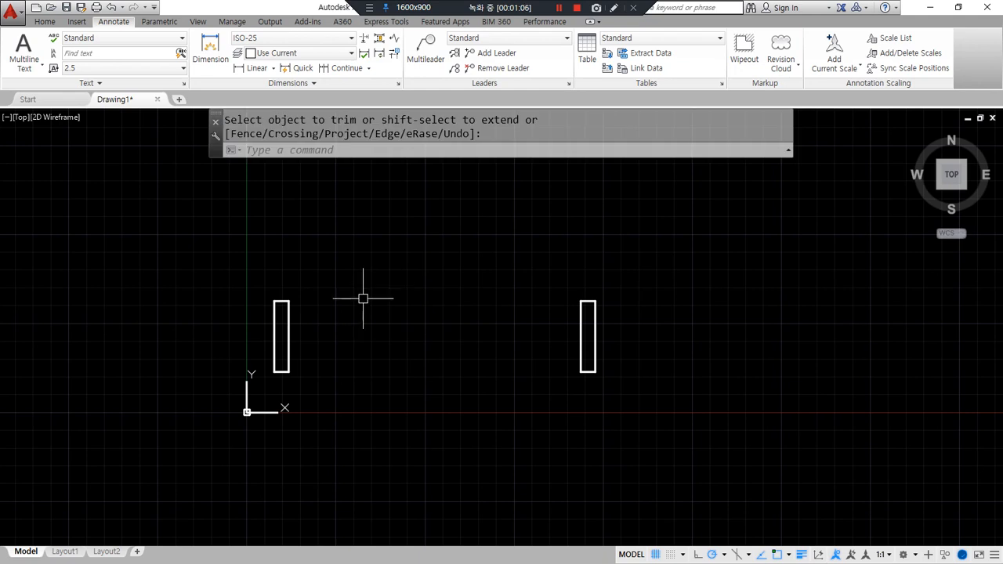
Step: Measure the distance between the inner upper corners of the two jambs
text(di)
key(Return)
click(289, 300)
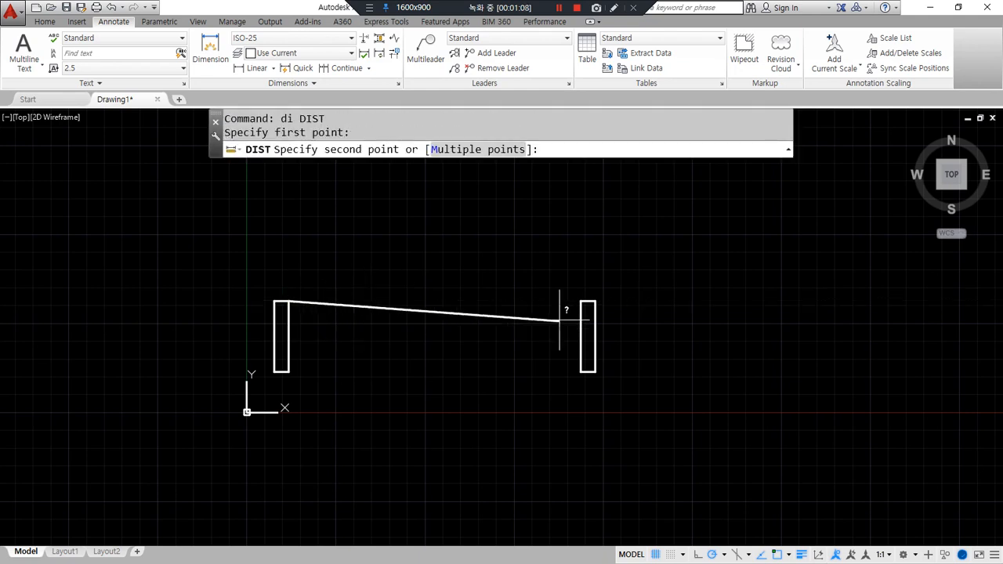
click(580, 301)
key(Escape)
text(rec)
key(Return)
click(289, 301)
text(@)
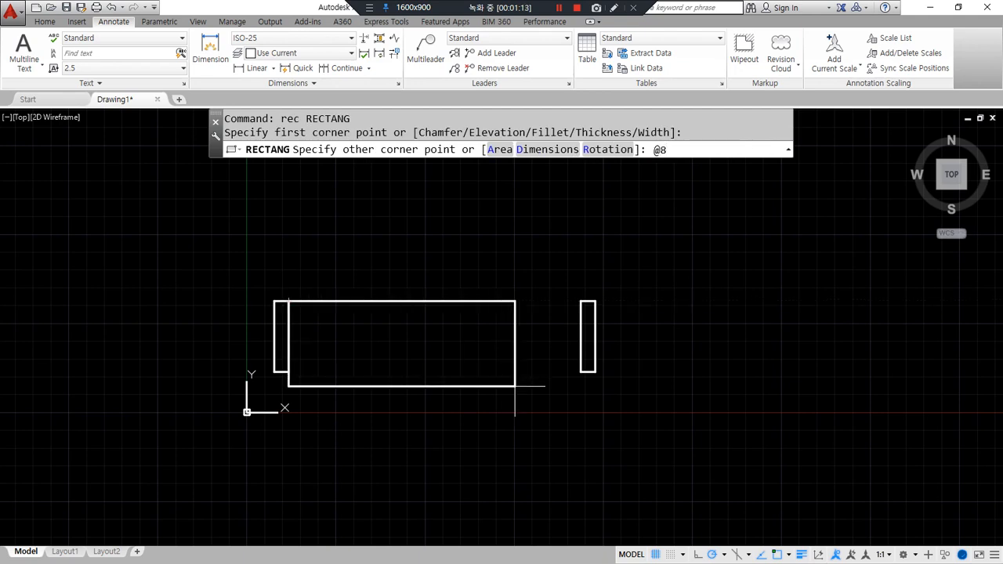
text(820,-40)
key(Return)
Step: Rotate the door panel about the right jamb's inner upper corner so it stands vertically above the opening
text(ro)
key(Return)
click(528, 302)
key(Return)
click(581, 302)
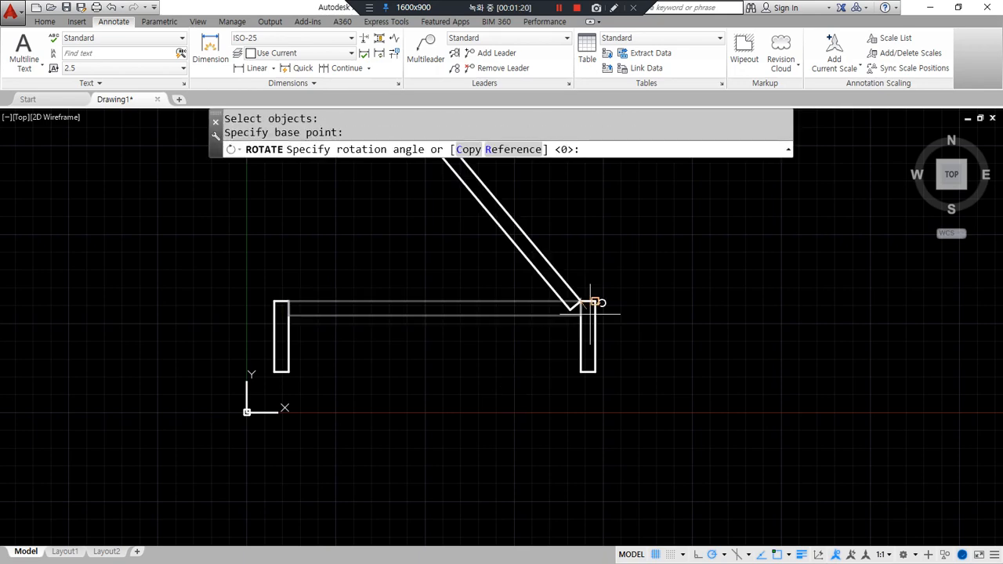
click(588, 347)
Step: Draw the swing arc by start, center and end from the panel's upper right corner, centred on the hinge, to the left jamb
scroll(426, 347, down, 2)
scroll(423, 438, down, 1)
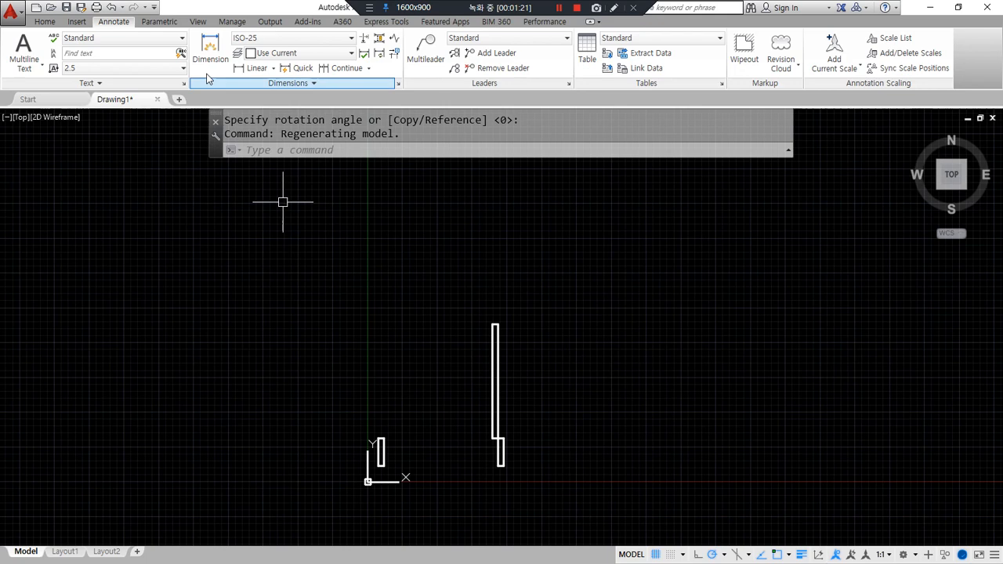
click(45, 22)
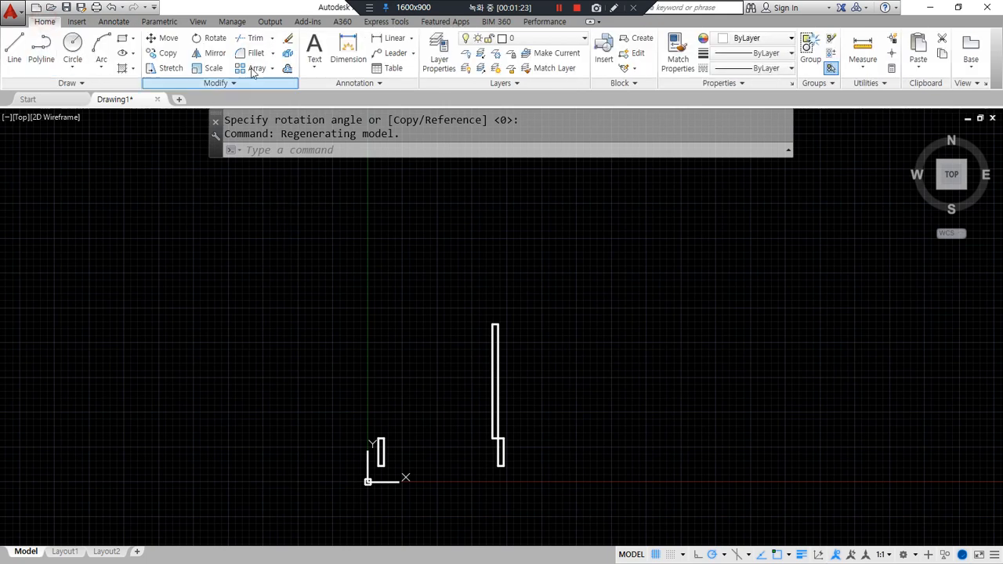
click(101, 63)
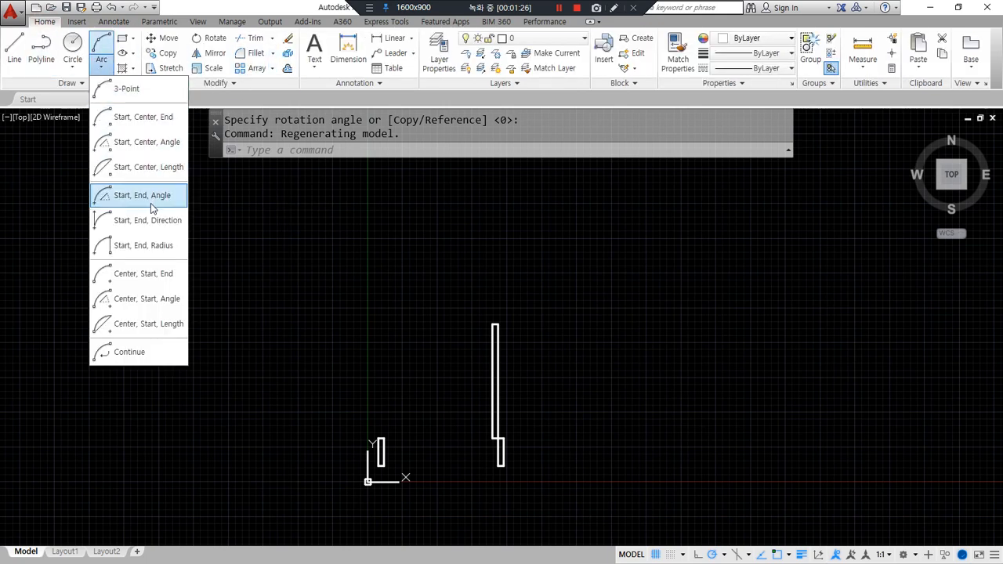
click(138, 118)
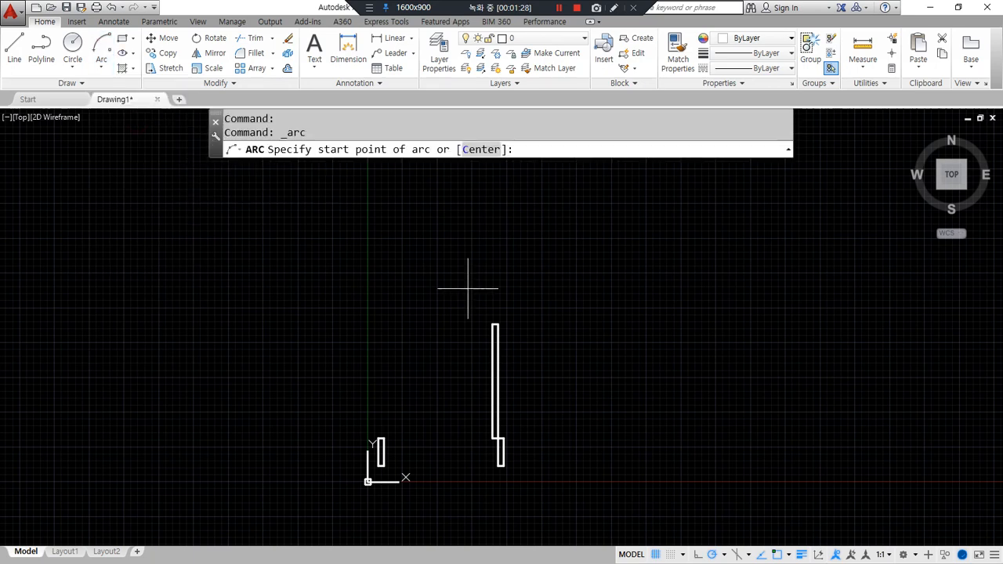
click(498, 323)
click(497, 436)
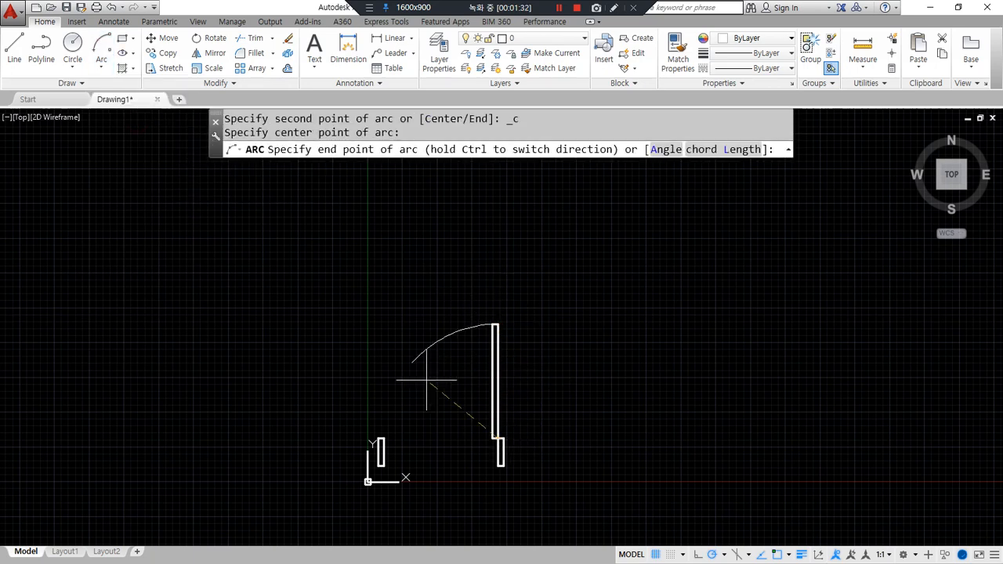
click(382, 438)
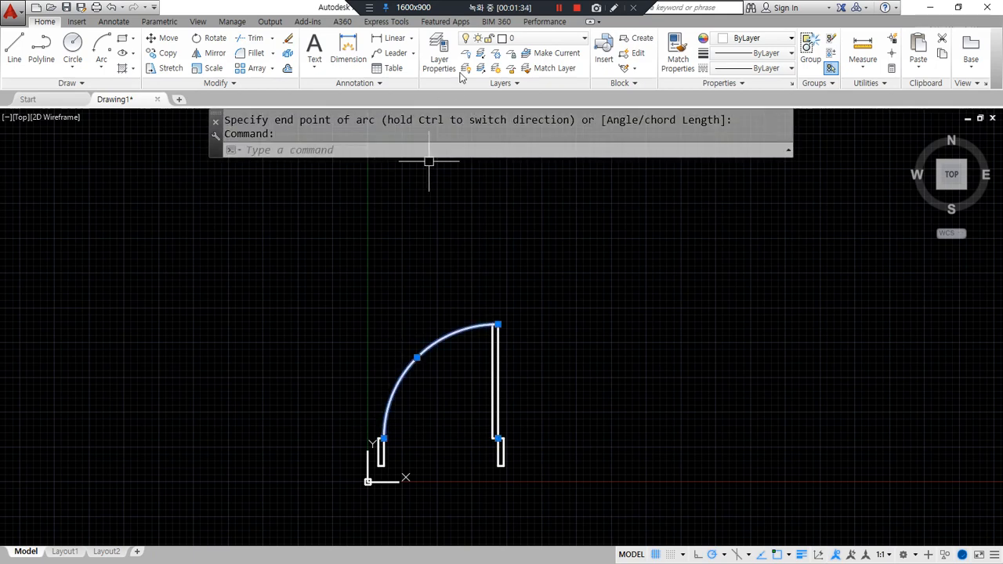
Step: Put the door swing arc on the cen layer and clear the selection
click(549, 38)
click(520, 69)
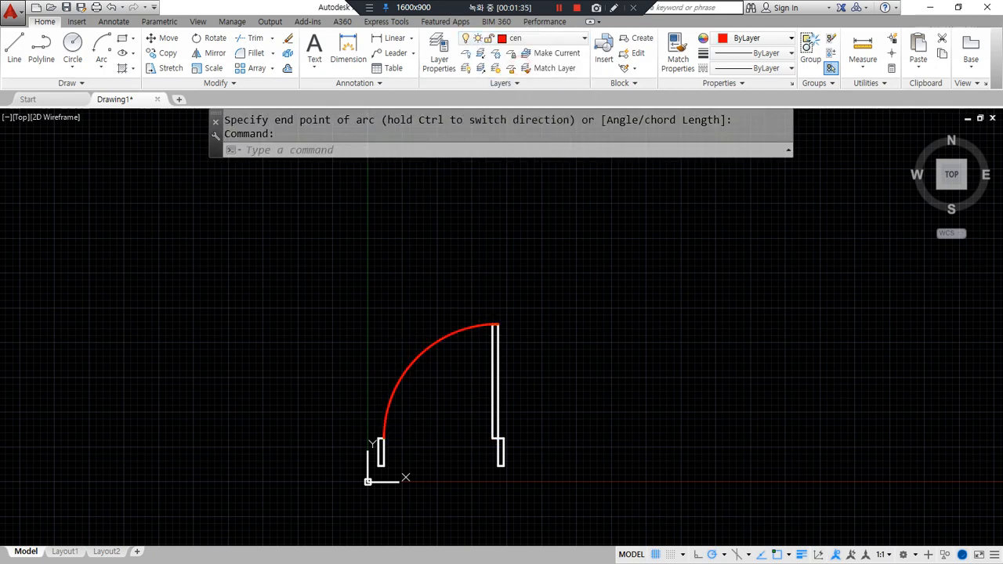
key(Escape)
key(Escape)
Step: Set the global linetype scale factor to 10
text(lts)
key(Return)
text(10)
key(Return)
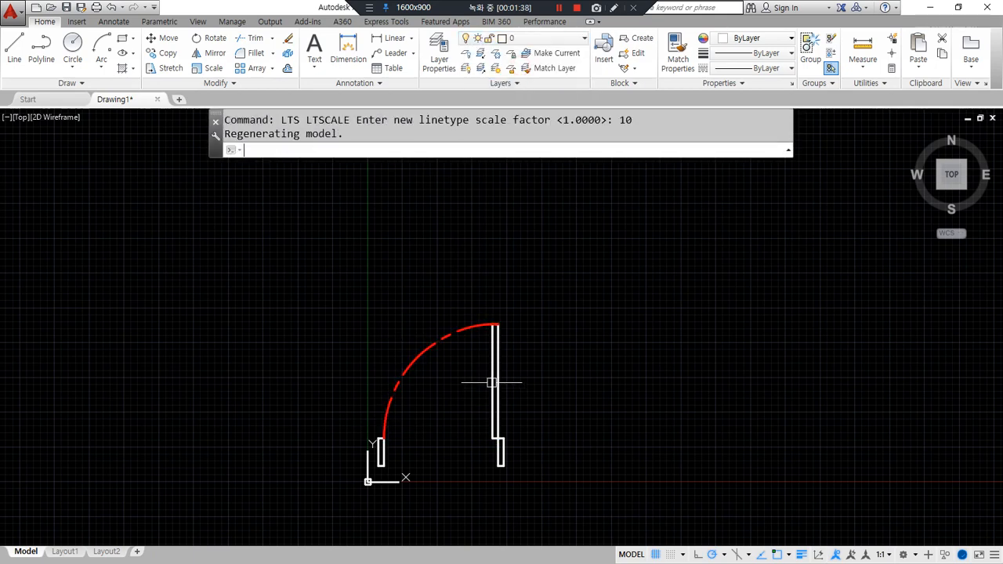
Step: Move the whole door drawing a short distance up and to the right, away from the origin
middle_drag(419, 439, 363, 343)
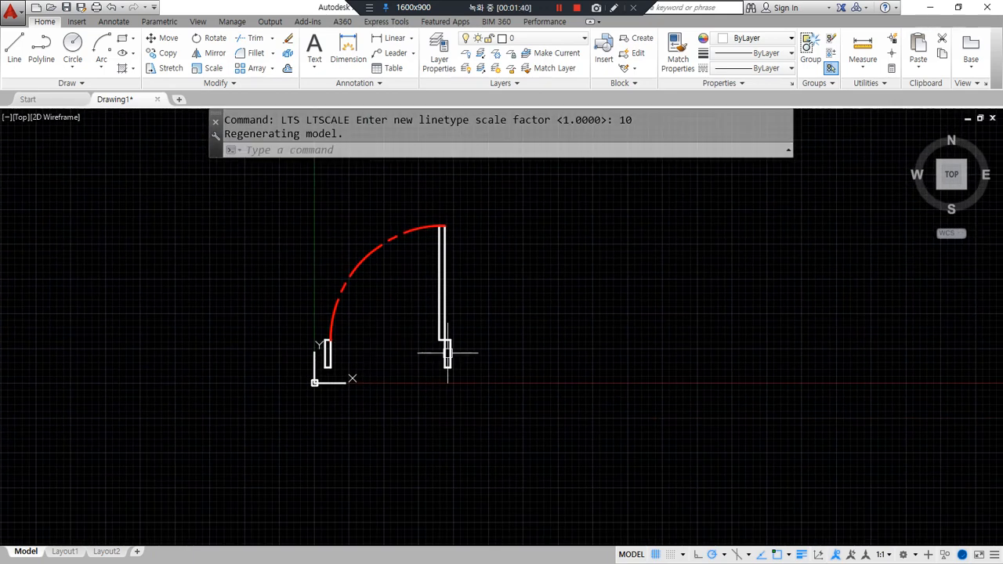
text(m)
key(Return)
click(629, 436)
click(306, 298)
key(Return)
click(166, 372)
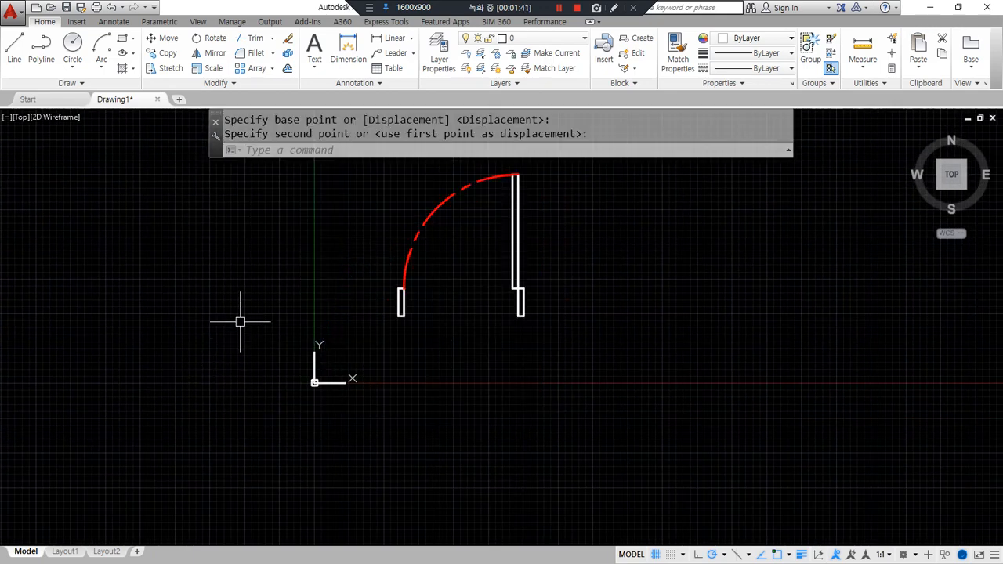
middle_drag(240, 321, 200, 405)
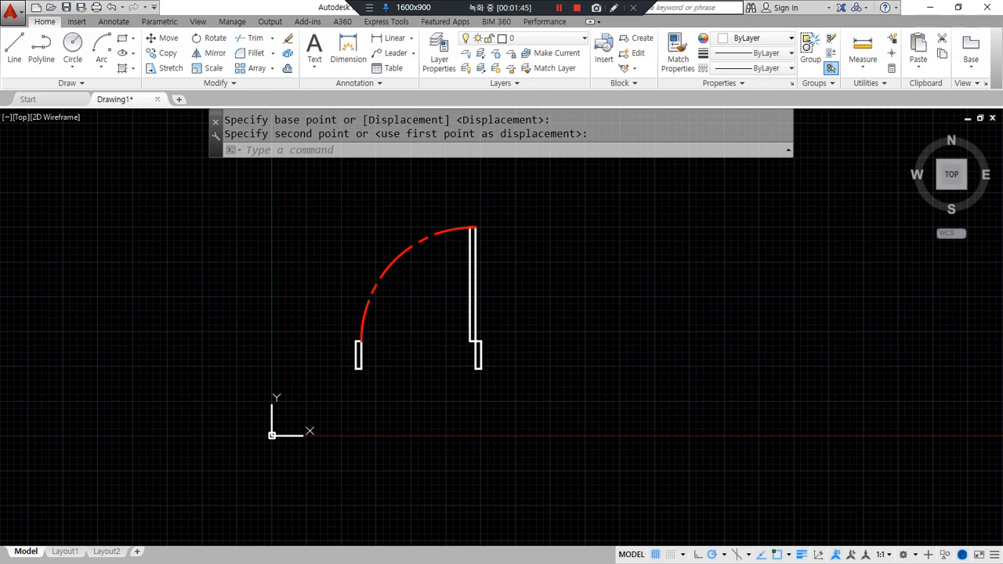
click(403, 399)
click(333, 352)
click(494, 381)
click(441, 352)
click(486, 304)
click(363, 217)
key(Escape)
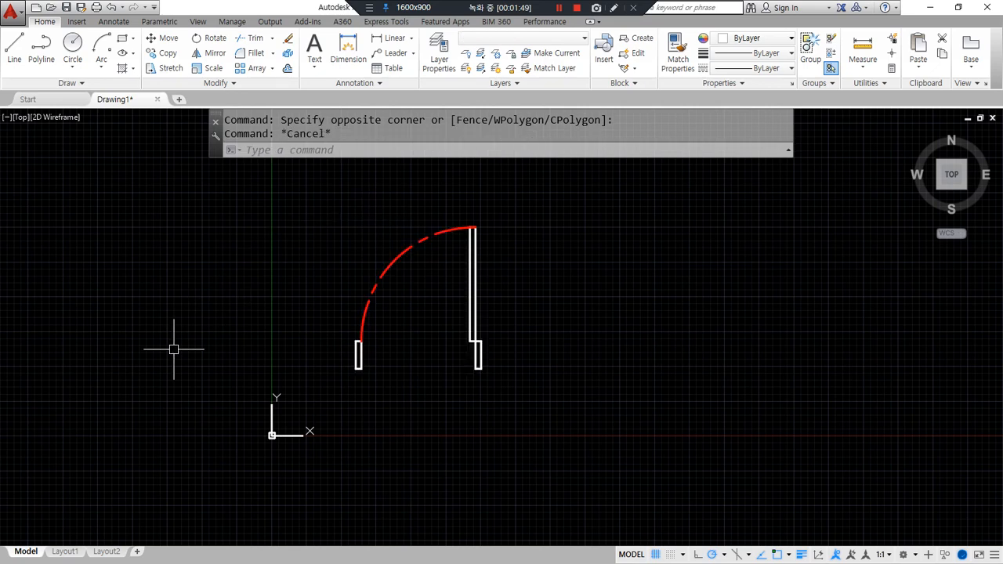
key(Escape)
text(m)
key(Return)
click(324, 196)
click(519, 427)
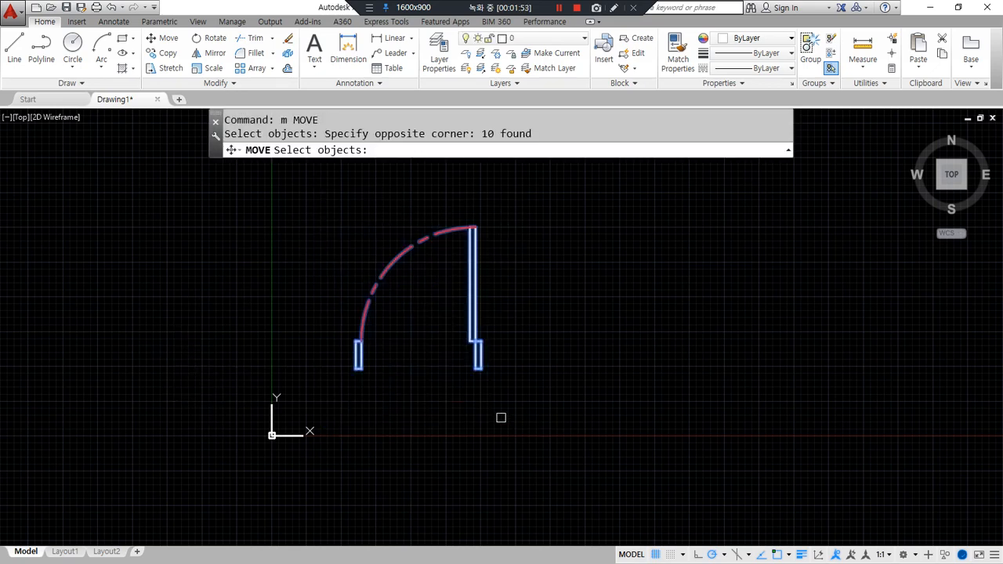
key(Escape)
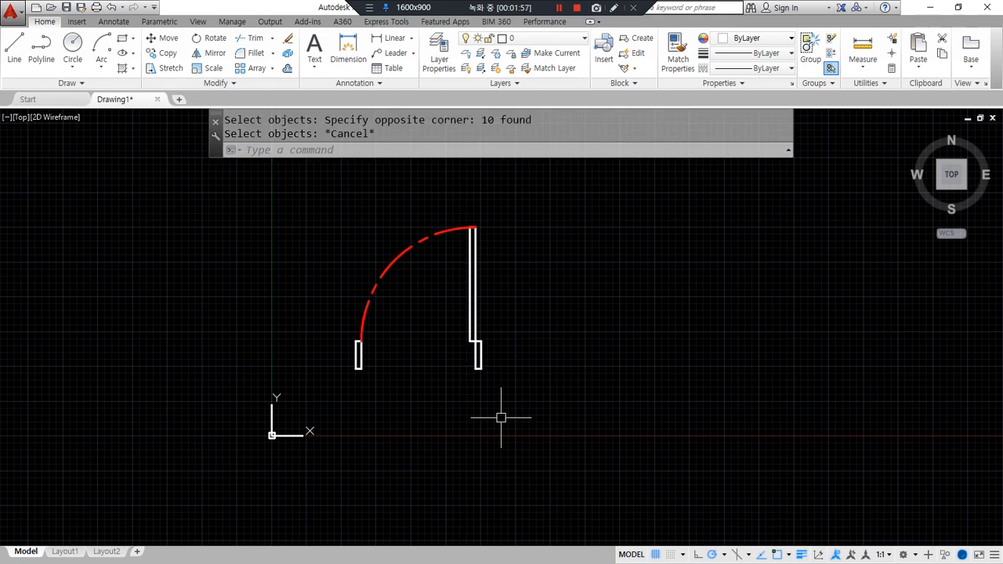
Step: Group the jambs, door panel and swing arc as an unnamed group, and check that it selects as one object
text(g)
key(Return)
click(501, 418)
click(289, 203)
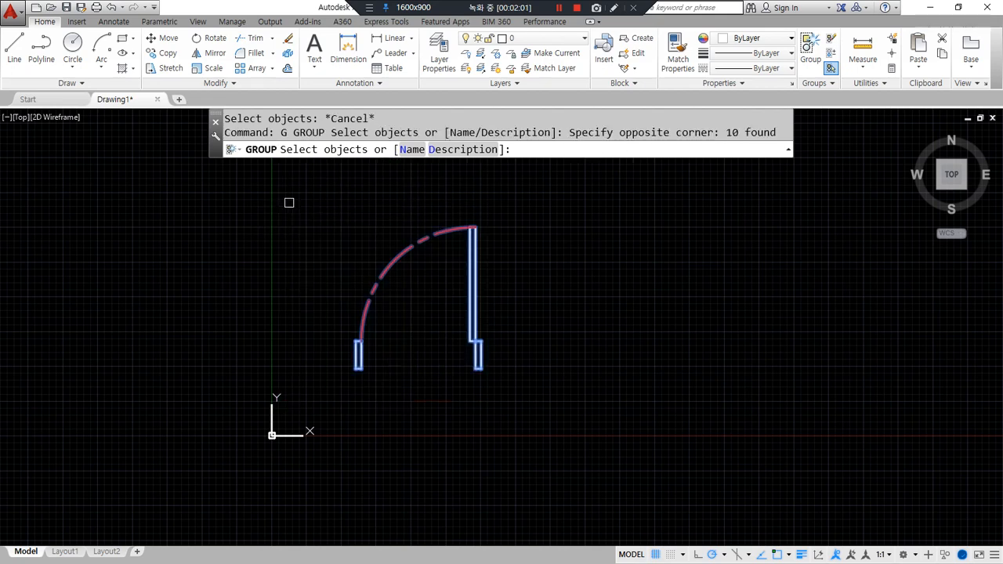
key(Return)
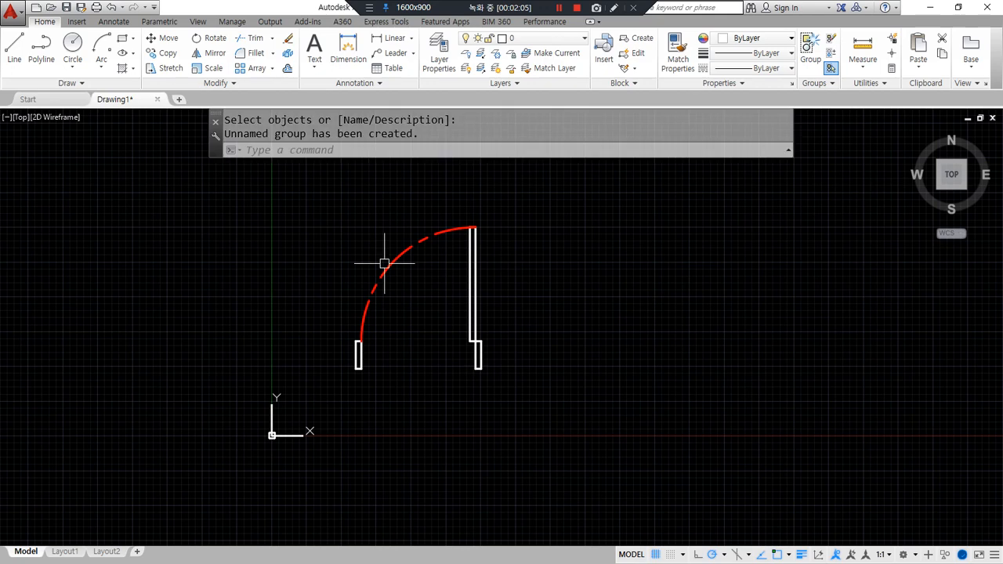
click(390, 297)
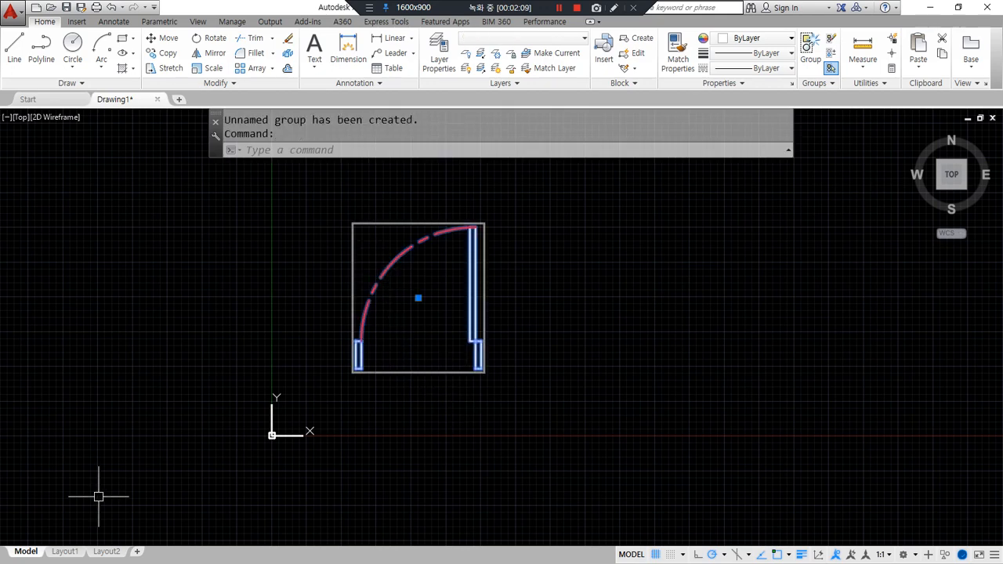
key(Escape)
click(481, 367)
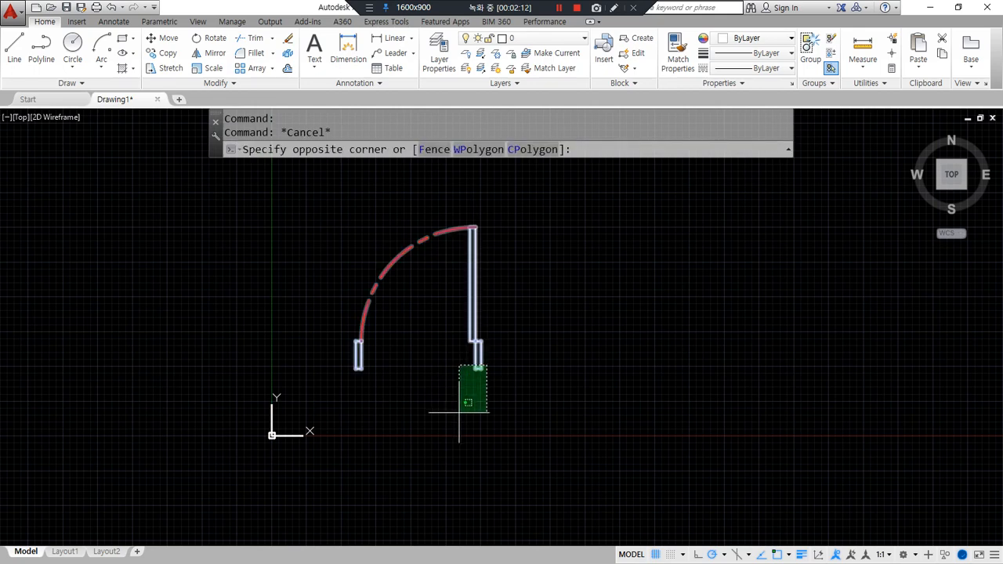
key(Escape)
Step: Move the door group to the right, and move it back left to slightly beside its starting place
text(m)
key(Return)
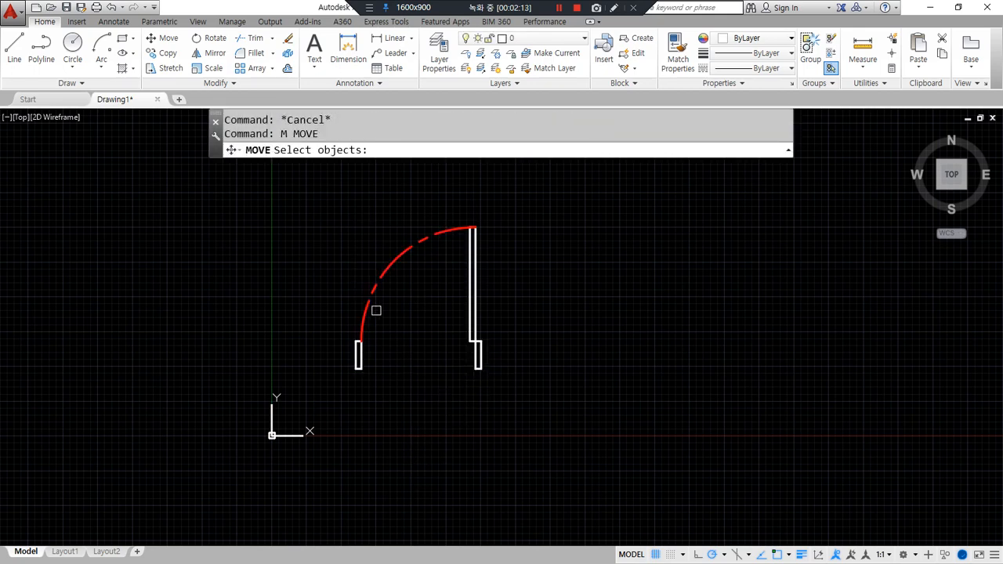
click(362, 329)
key(space)
click(373, 413)
click(596, 406)
key(space)
click(587, 318)
key(space)
click(609, 401)
click(365, 394)
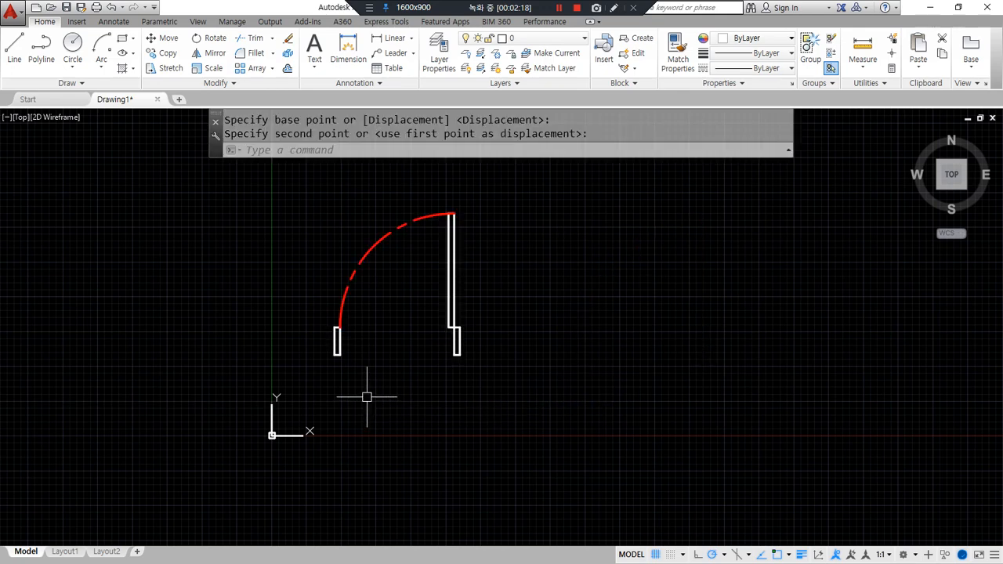
Step: Copy the door group horizontally to the right by about 1534 units
text(cp)
key(space)
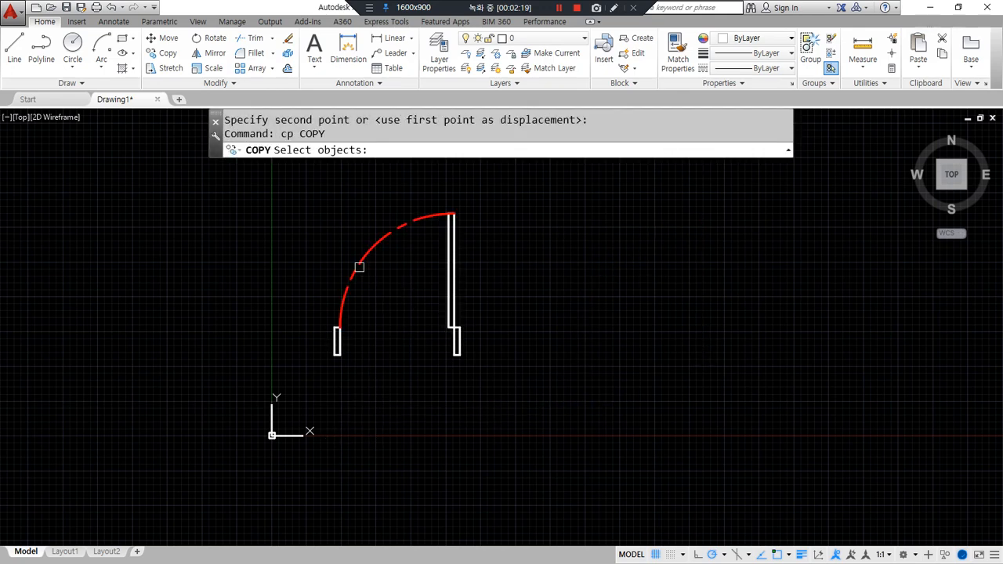
click(358, 266)
key(space)
click(364, 383)
click(580, 382)
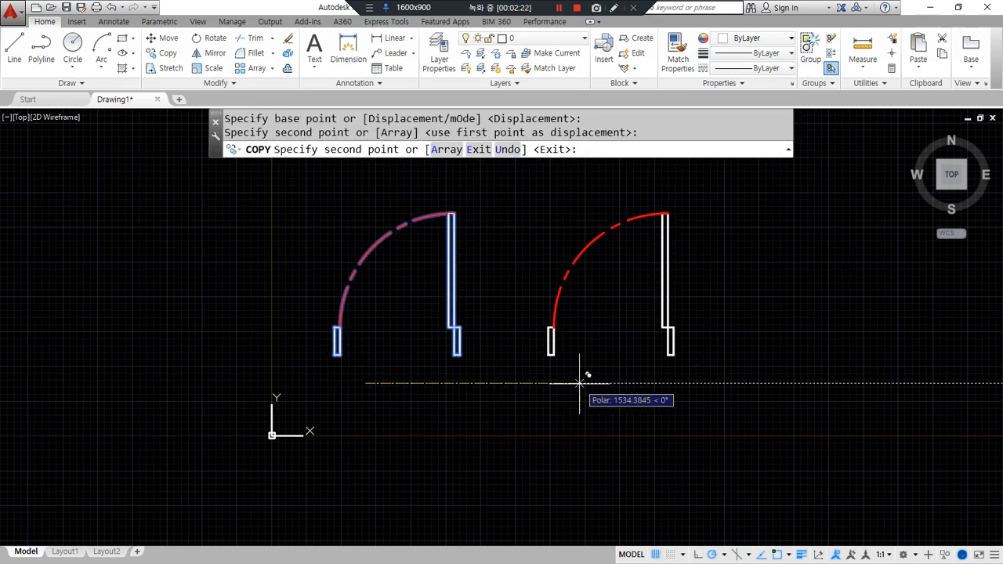
key(space)
key(space)
key(Escape)
click(354, 269)
key(Escape)
Step: Draw three overlapping circles of different sizes in the empty area left of the doors, one with a radius of about 300
middle_drag(193, 308, 362, 344)
text(c)
key(Return)
click(261, 312)
click(247, 287)
key(Return)
click(298, 277)
click(261, 312)
key(Return)
click(232, 246)
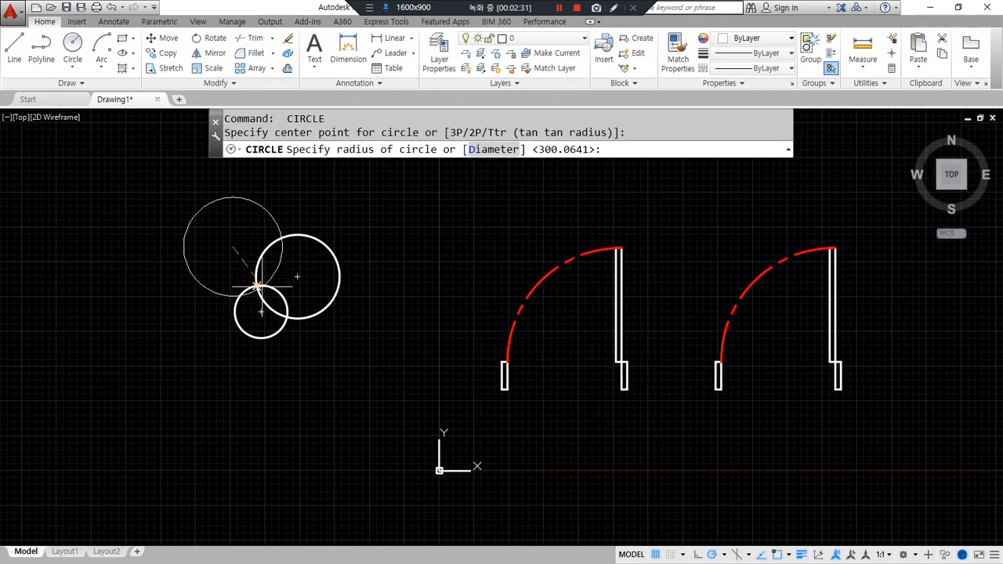
click(258, 285)
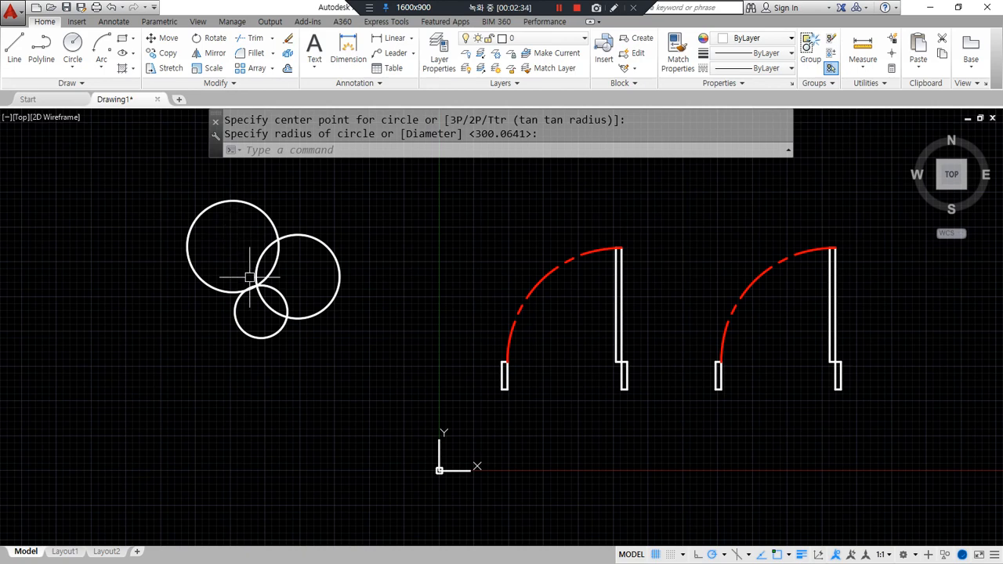
Step: Group the three overlapping circles as an unnamed group, and select it to check that they act as one object
text(g)
key(Return)
click(333, 329)
click(214, 231)
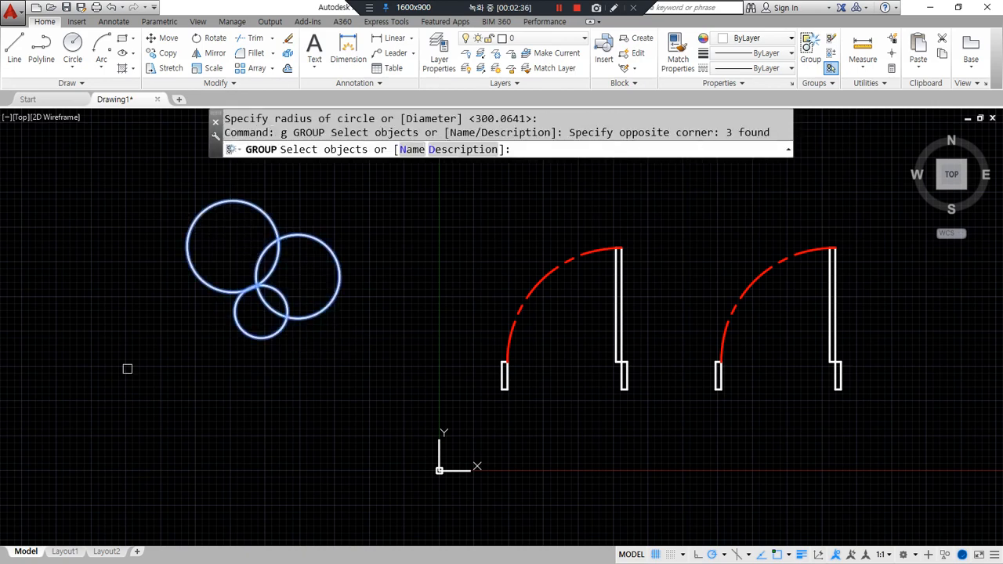
key(Return)
click(264, 281)
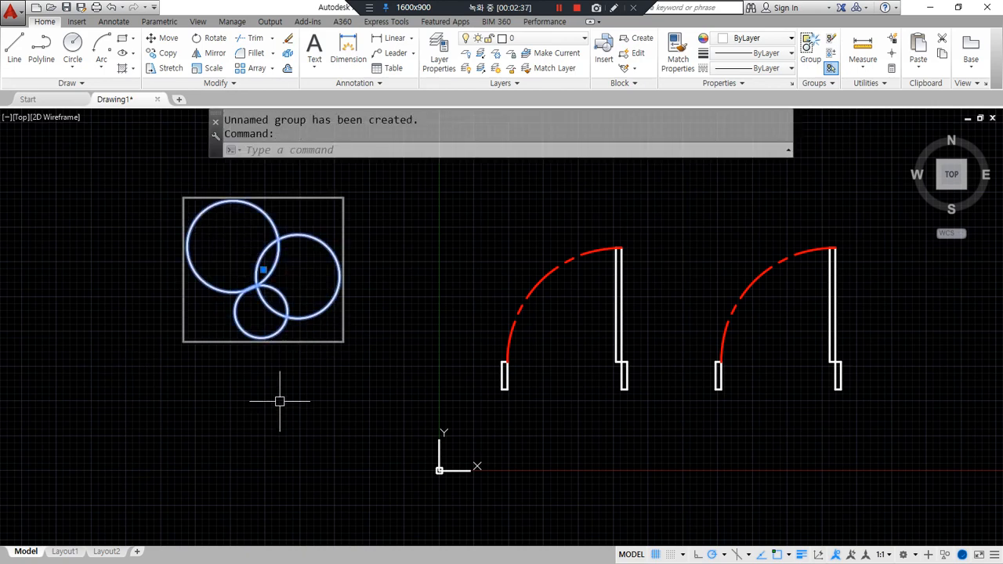
scroll(278, 296, up, 4)
key(Escape)
key(Escape)
Step: Trim the inner overlapping arcs of the three grouped circles with a fence, keeping only the cloud-shaped outer outline
middle_drag(227, 290, 311, 379)
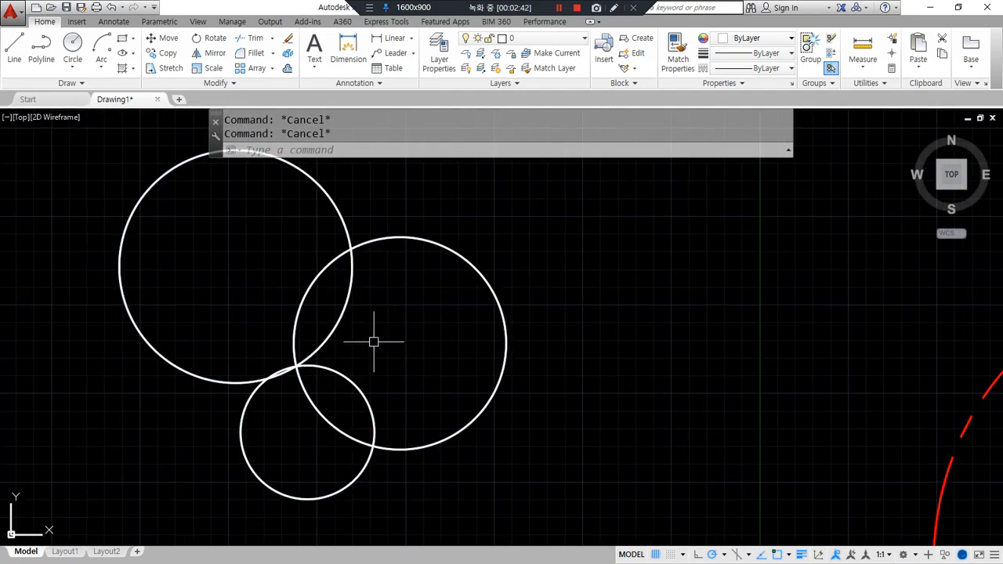
mouse_move(362, 318)
mouse_down()
mouse_move(381, 354)
mouse_move(352, 333)
mouse_up()
scroll(336, 387, down, 2)
scroll(298, 408, up, 2)
text(tr)
key(space)
key(space)
text(f)
key(space)
click(322, 406)
click(389, 331)
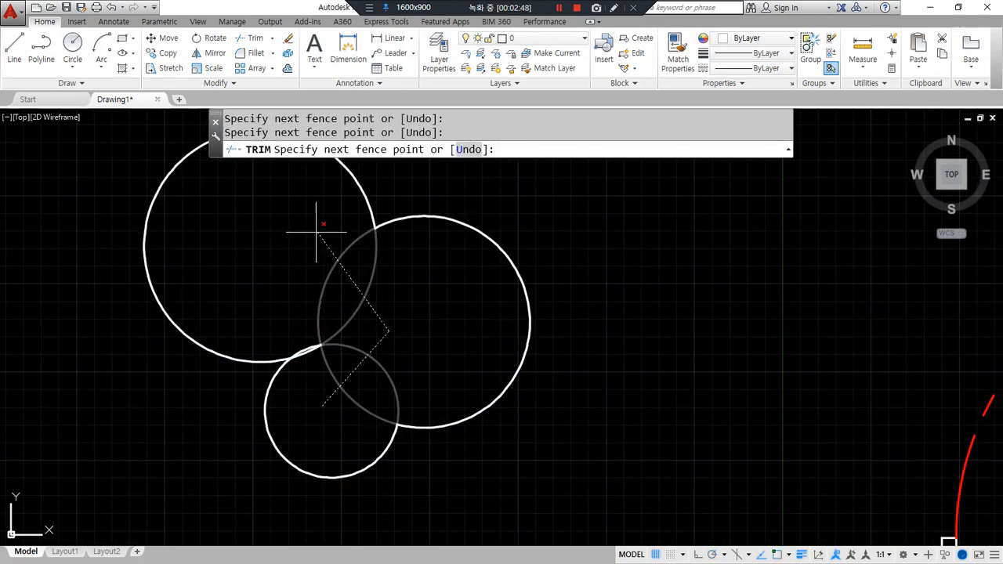
click(313, 381)
key(space)
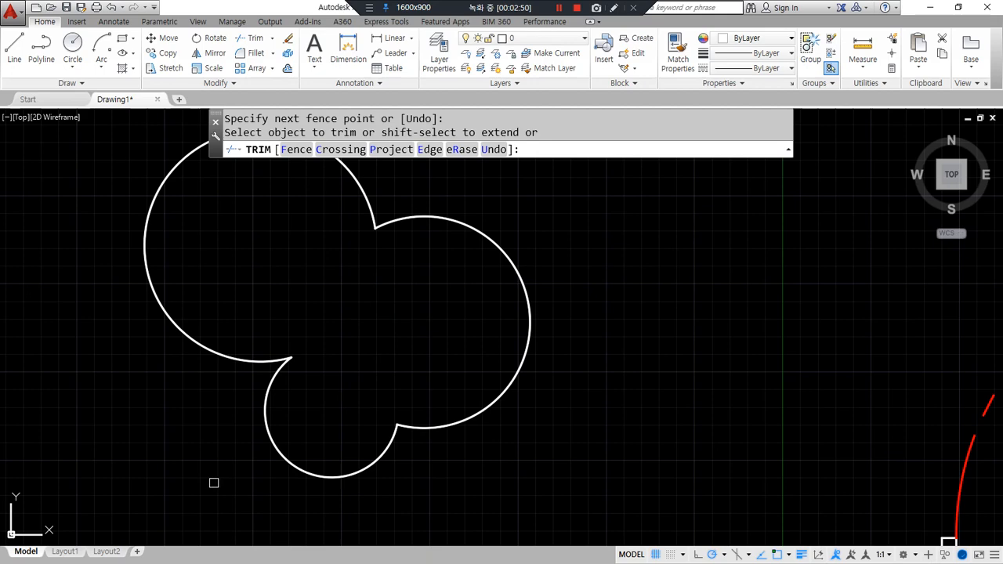
key(space)
click(276, 435)
click(275, 434)
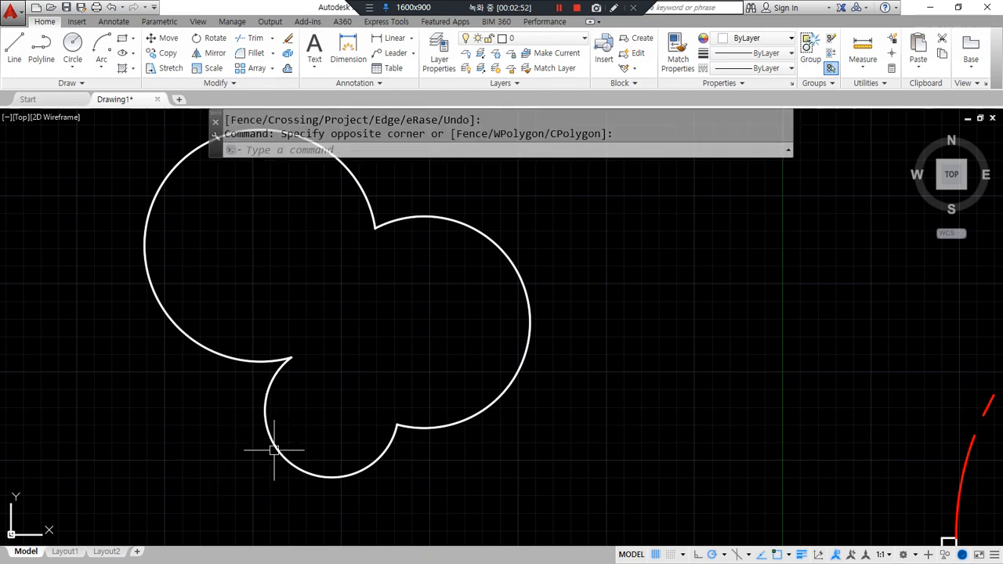
Step: Select the trimmed cloud outline at two different arcs to check that it still acts as one group
click(275, 449)
scroll(340, 402, down, 2)
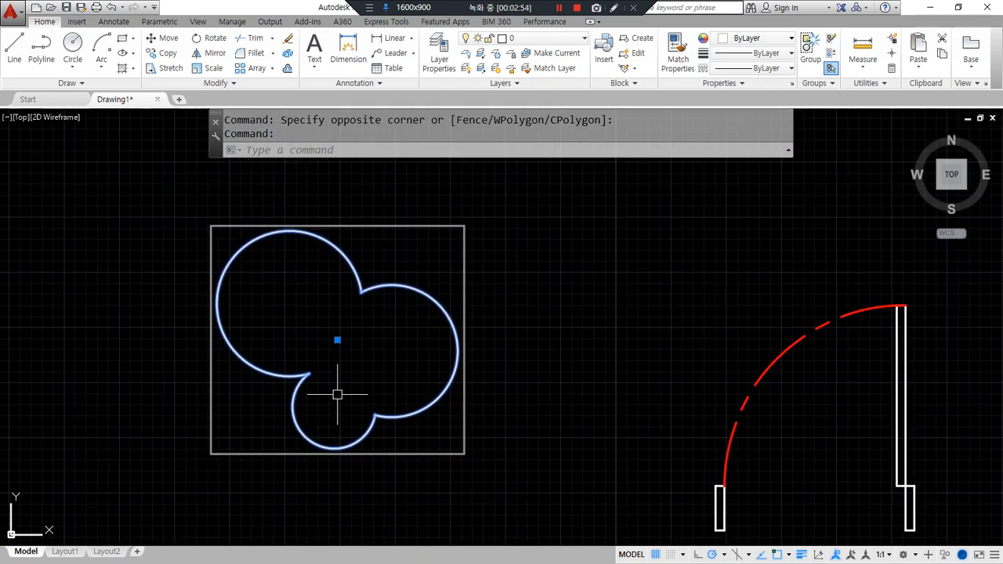
scroll(337, 394, down, 2)
scroll(331, 336, up, 2)
key(Escape)
click(336, 284)
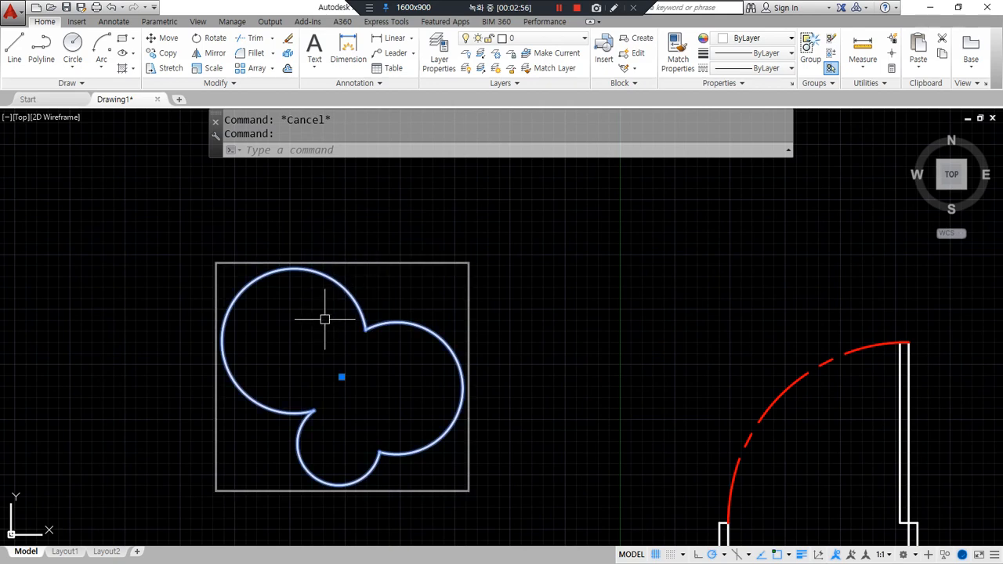
scroll(339, 338, down, 2)
middle_drag(358, 334, 290, 302)
key(Escape)
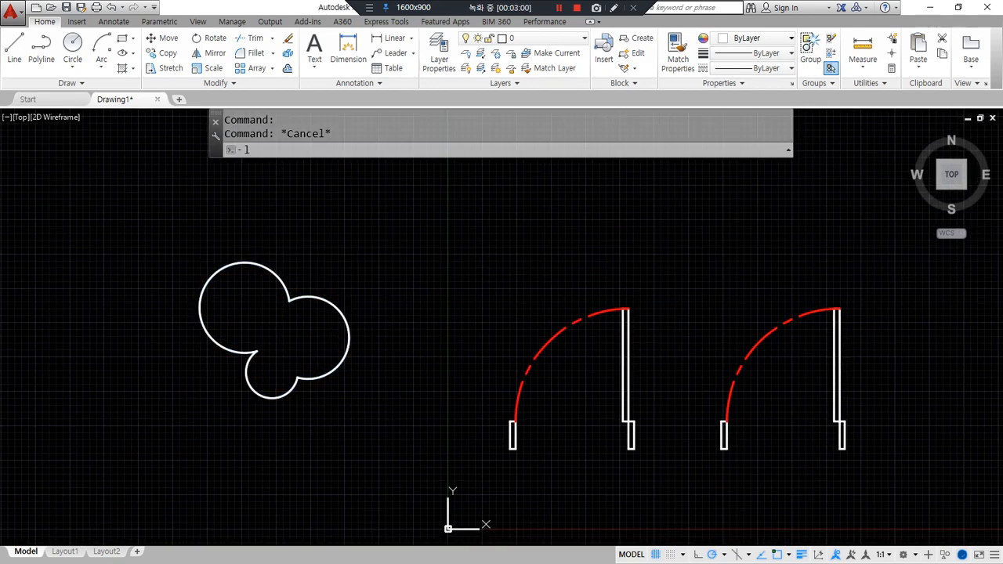
Step: Draw a diagonal line from inside the middle circle to inside the large upper circle, across their former overlap
scroll(253, 315, up, 4)
text(l)
key(Return)
click(405, 403)
click(221, 294)
key(Return)
Step: Extend the trimmed arcs of the two upper circles inward to the diagonal line
text(ex)
key(Return)
key(Return)
click(353, 278)
click(335, 259)
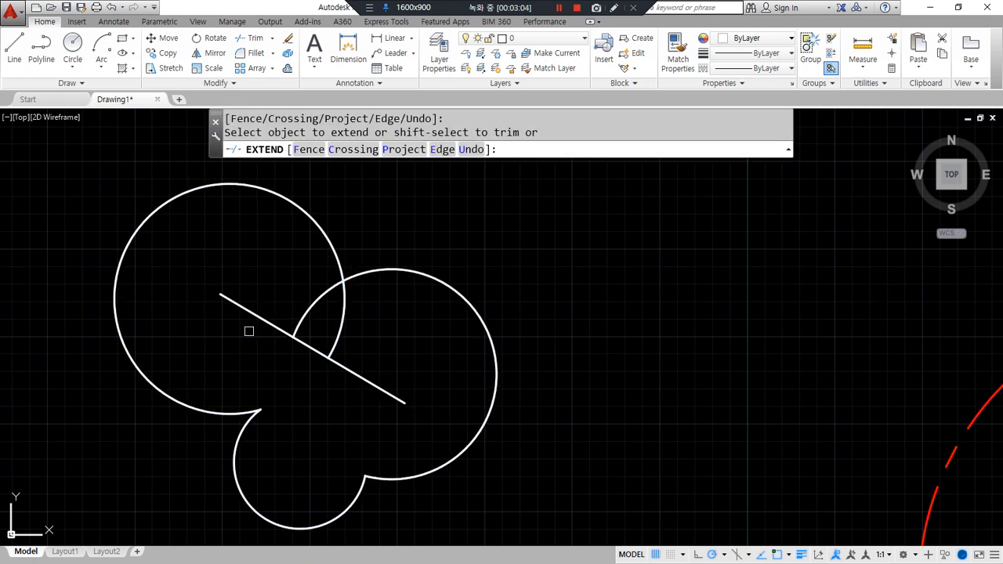
key(Return)
Step: Use Fillet to cut off the diagonal line's overhanging ends so it closes the gap between the two extended arcs
text(f)
key(Return)
click(333, 342)
click(264, 380)
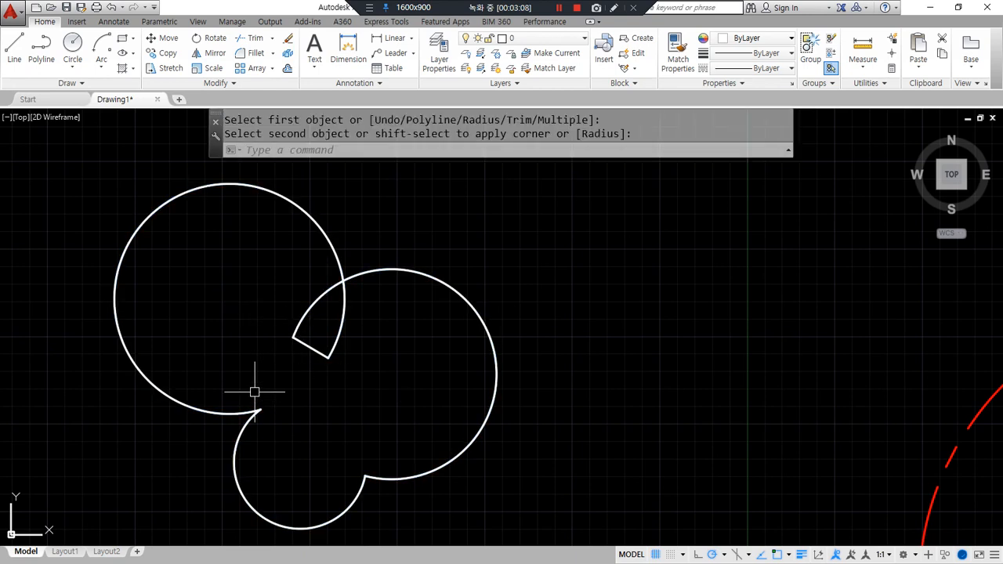
Step: Draw a second diagonal line from inside the large circle down towards the middle circle, above the small circle
text(l)
key(Return)
click(251, 342)
click(359, 433)
key(Return)
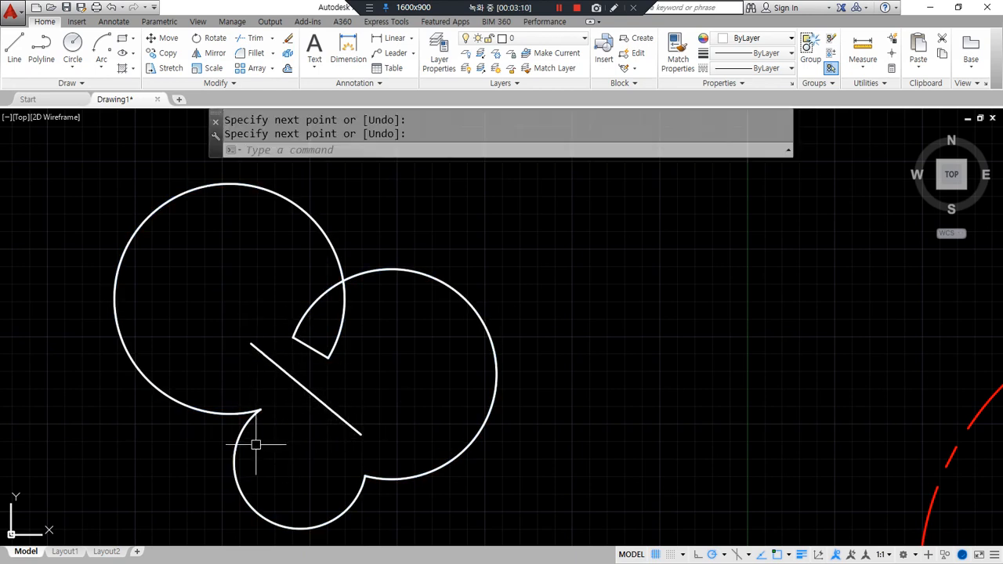
text(f)
key(Escape)
key(Escape)
Step: Extend the arcs of the small circle and the large circle to the second diagonal line
text(ex)
key(Return)
key(Return)
click(240, 429)
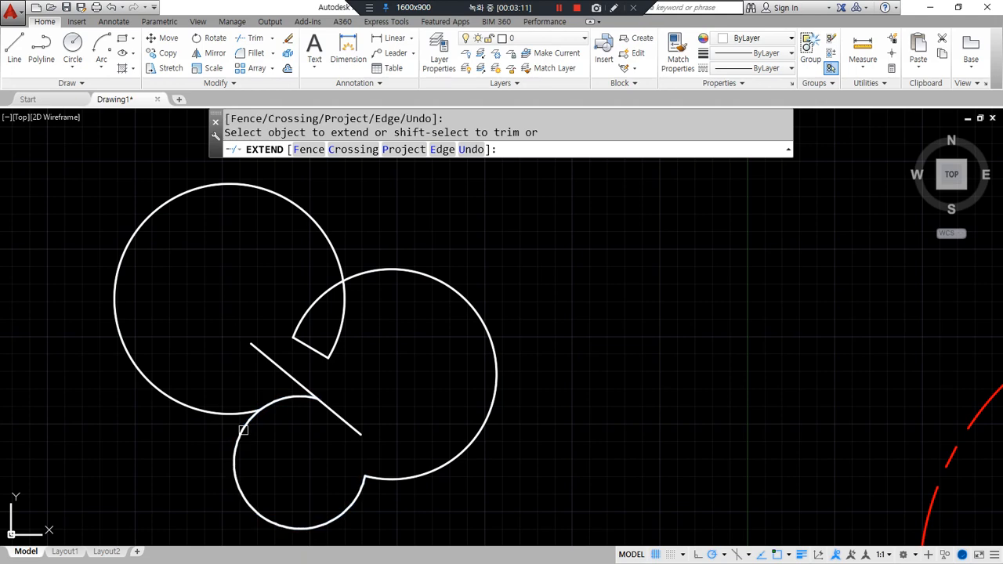
click(246, 412)
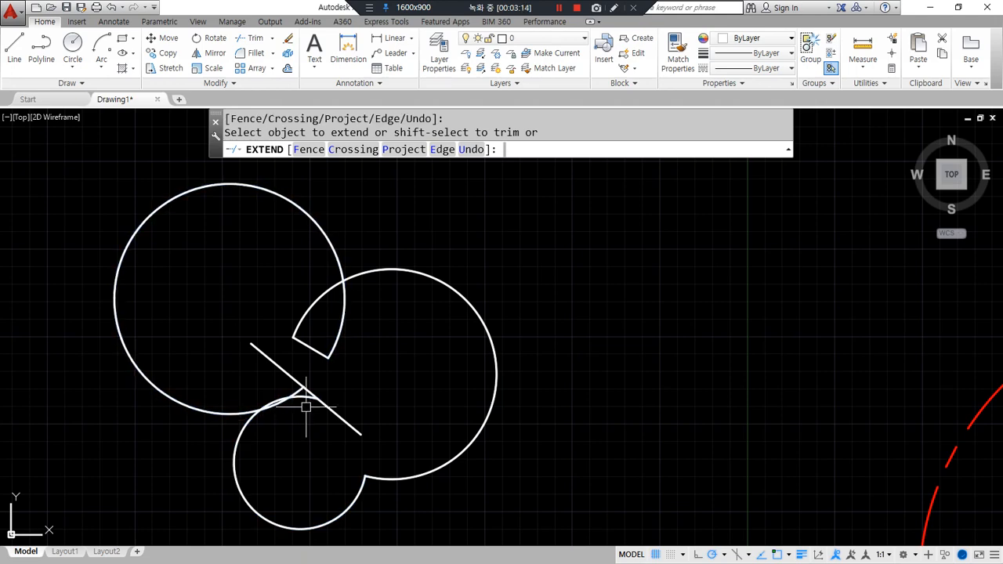
key(Return)
Step: Erase the second diagonal line
scroll(306, 407, up, 4)
click(323, 378)
text(e)
key(Return)
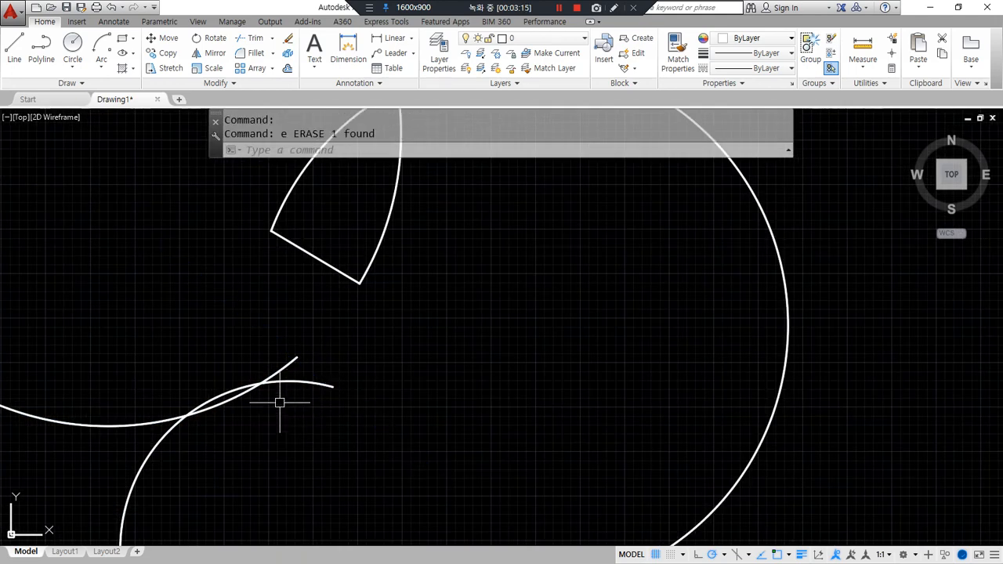
Step: Trim the extended ends of the small and large circles' arcs back to their shared intersection
text(tr)
key(Return)
key(Return)
click(316, 397)
click(279, 344)
click(237, 415)
click(198, 359)
scroll(202, 362, down, 5)
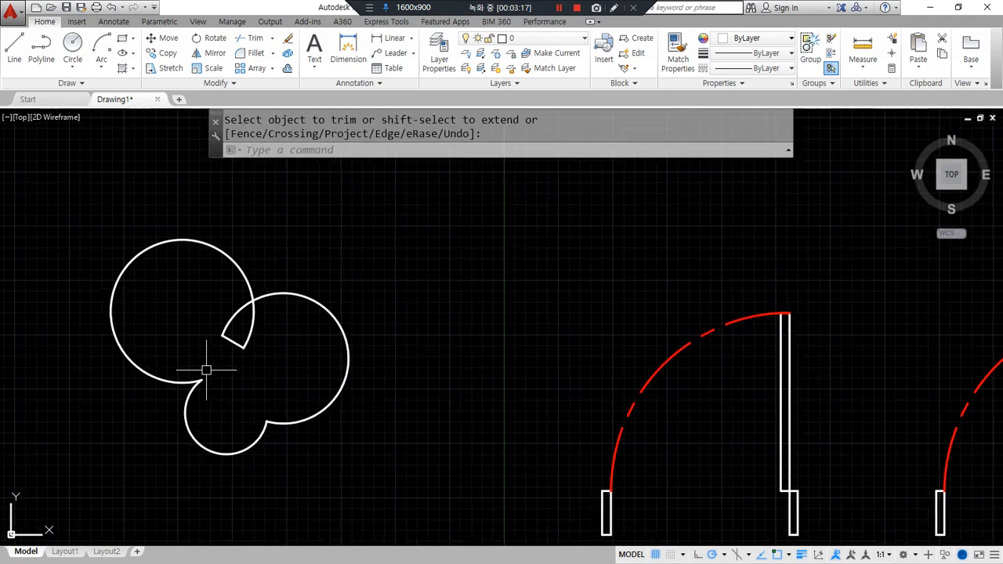
key(Return)
Step: Select the edited circle group to check which objects belong to it
click(209, 449)
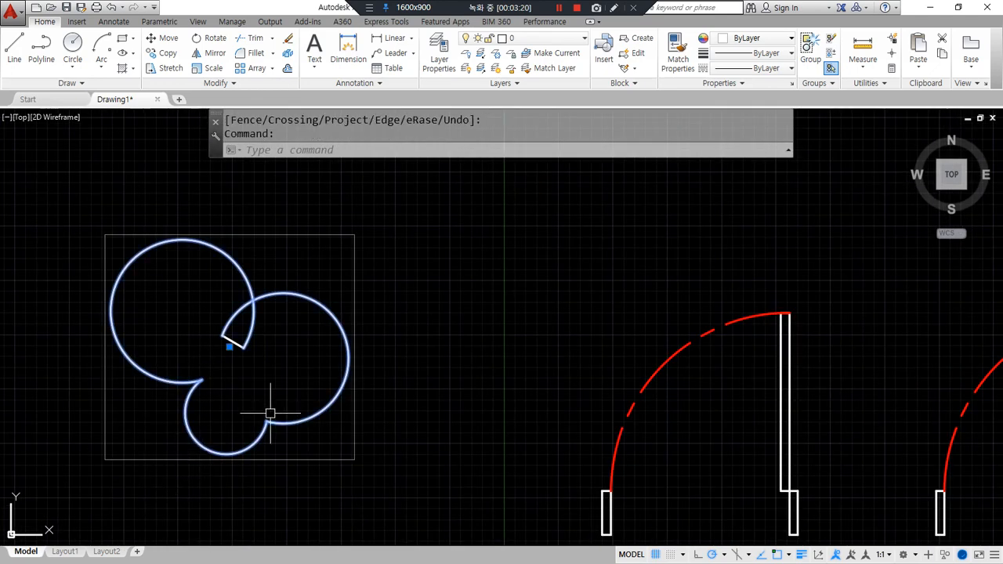
key(Escape)
key(Escape)
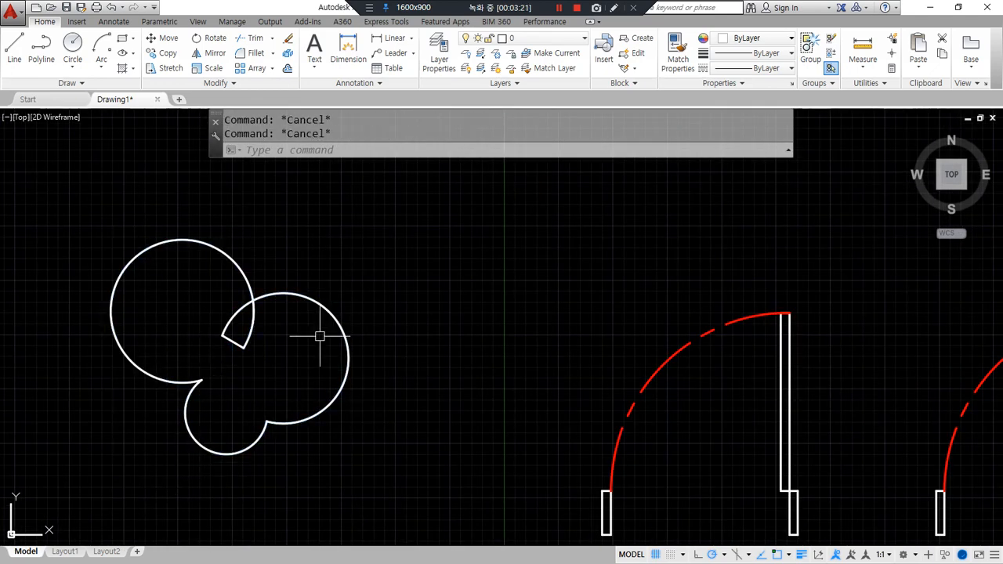
scroll(517, 408, down, 2)
scroll(515, 405, up, 2)
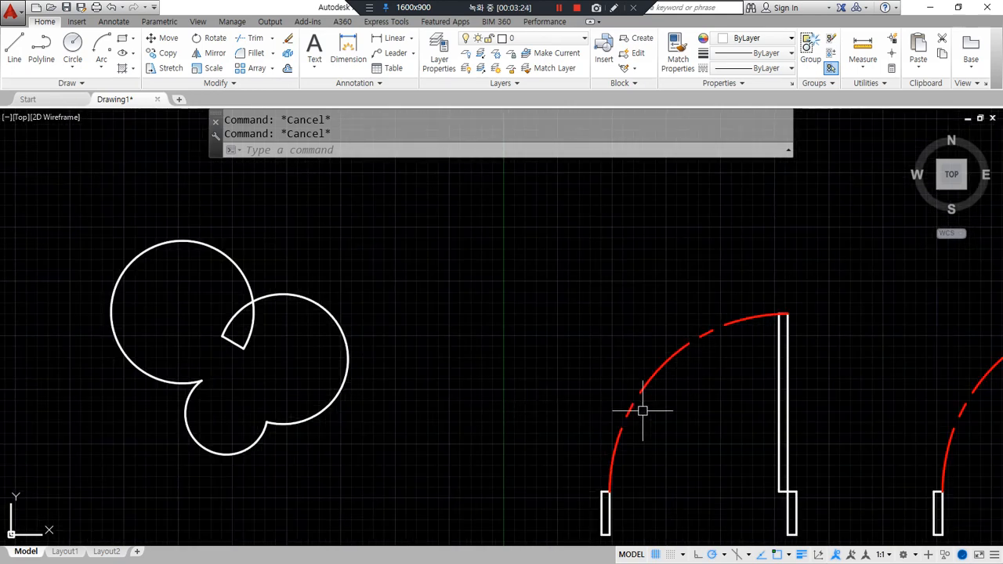
Step: Stretch the lower ends of both frame rectangles of the first door downward by 100
mouse_move(615, 376)
middle_down()
mouse_move(543, 320)
mouse_move(450, 313)
middle_up()
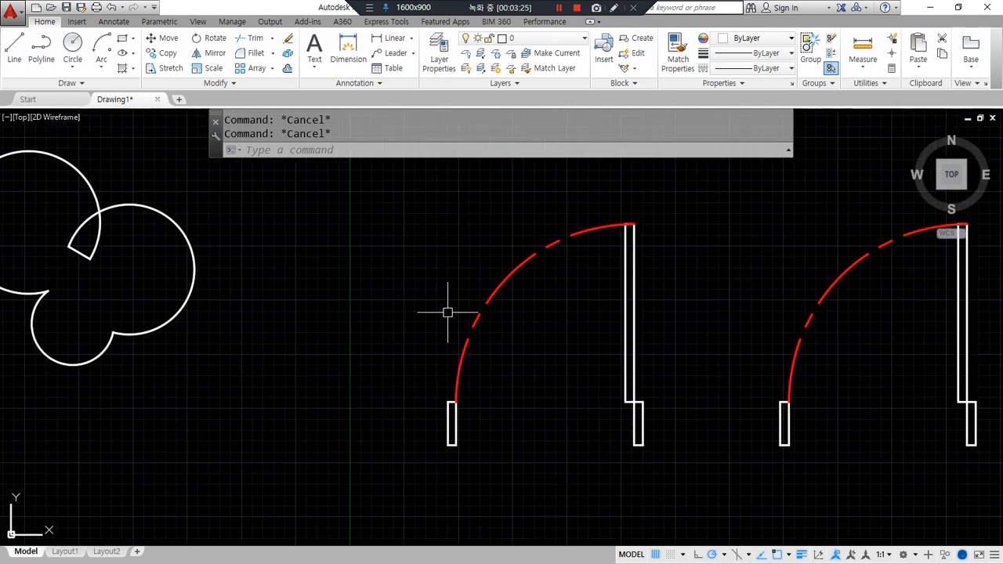
text(s)
key(Return)
click(680, 470)
click(497, 423)
key(Return)
click(370, 380)
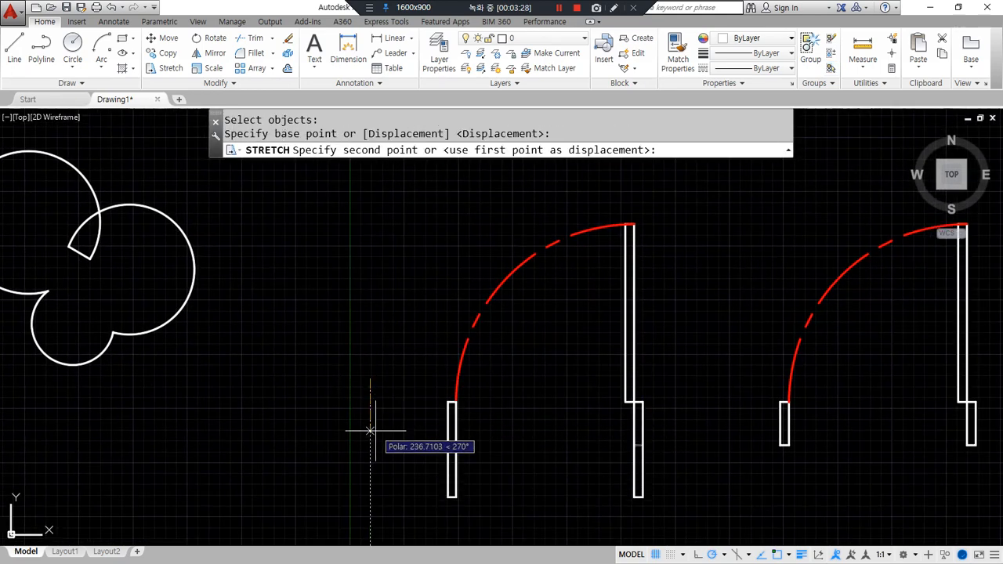
text(100)
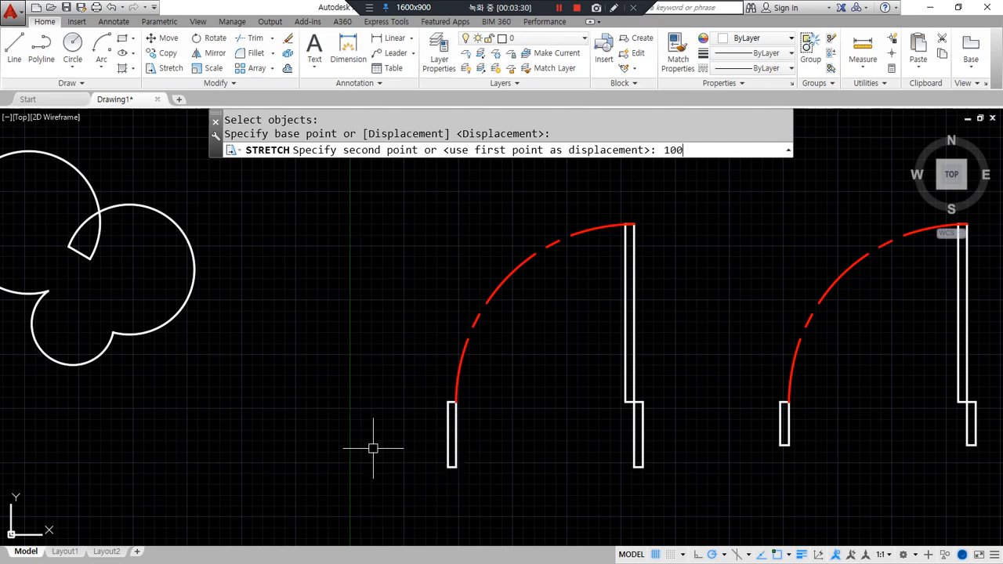
key(Return)
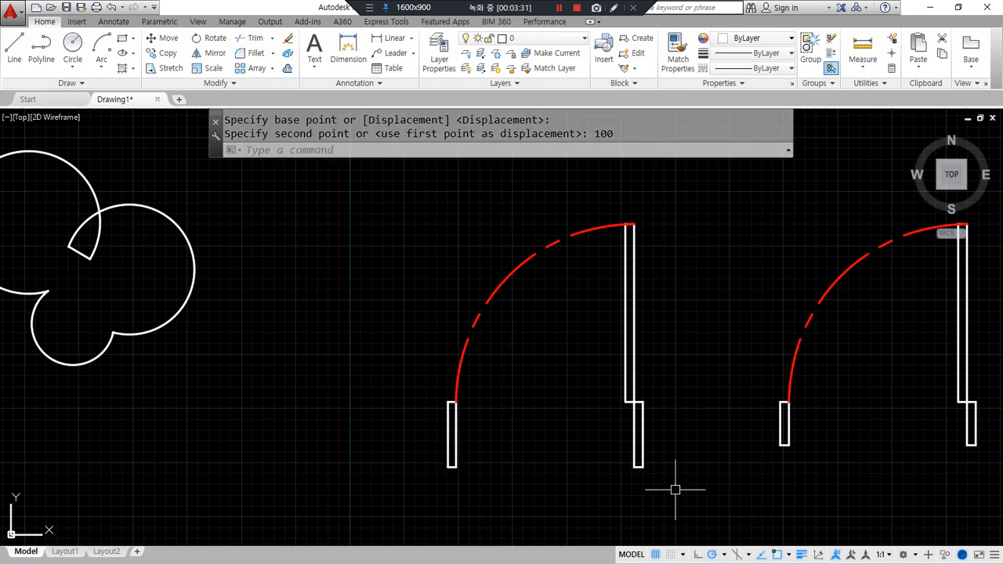
Step: Stretch the lower ends of the first door's two frame rectangles upward by 120
text(s)
key(Return)
click(701, 497)
click(436, 454)
key(Return)
click(387, 465)
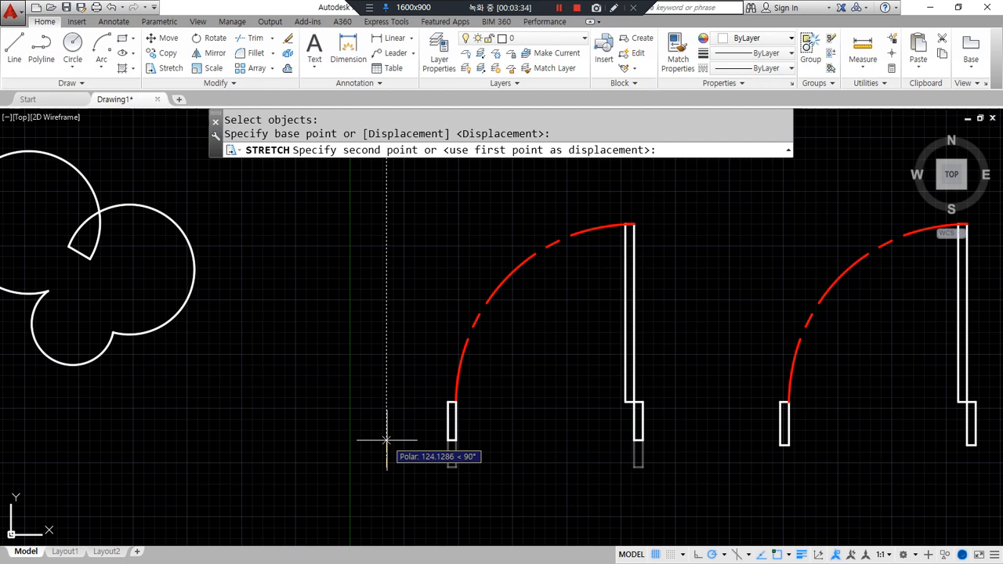
text(120)
key(Return)
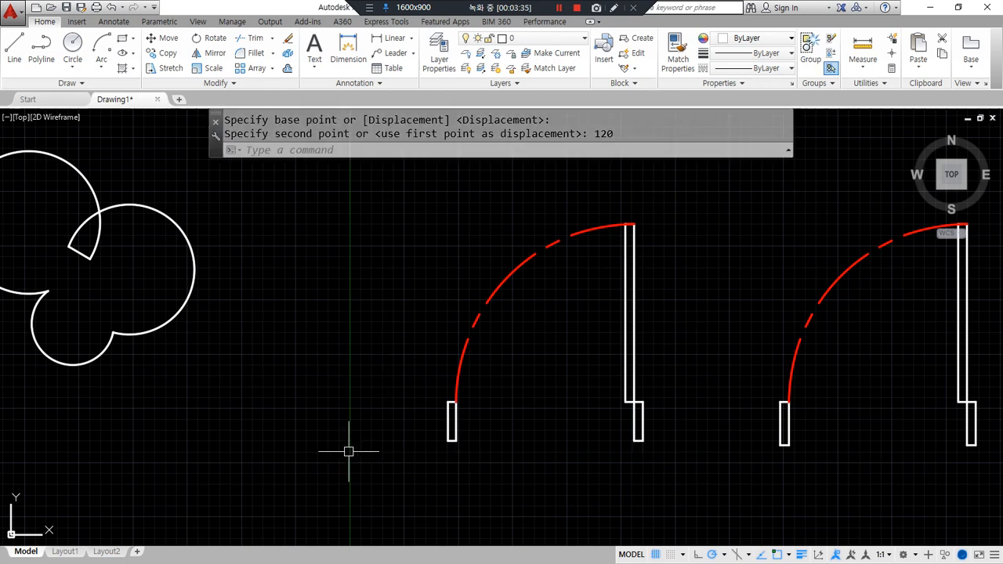
Step: Shorten the first door's two frame rectangles by stretching their lower ends upward by 80
text(s)
key(Return)
click(674, 468)
click(349, 427)
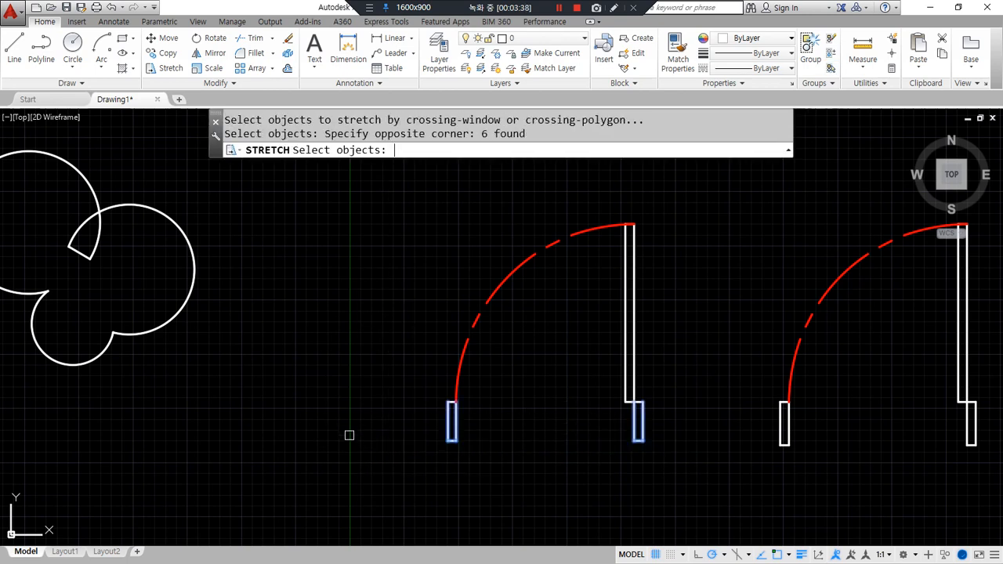
key(Return)
click(353, 447)
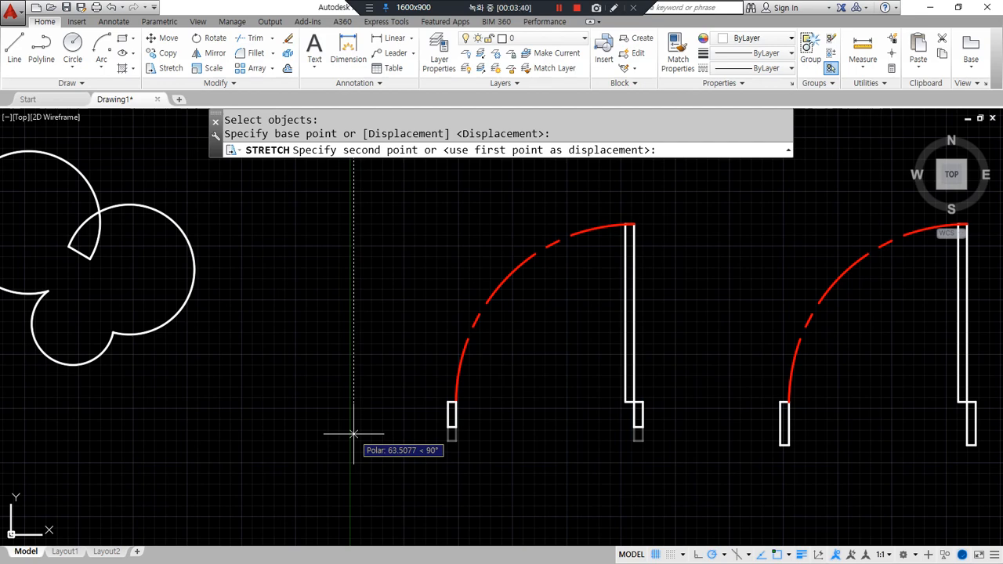
text(80)
key(Return)
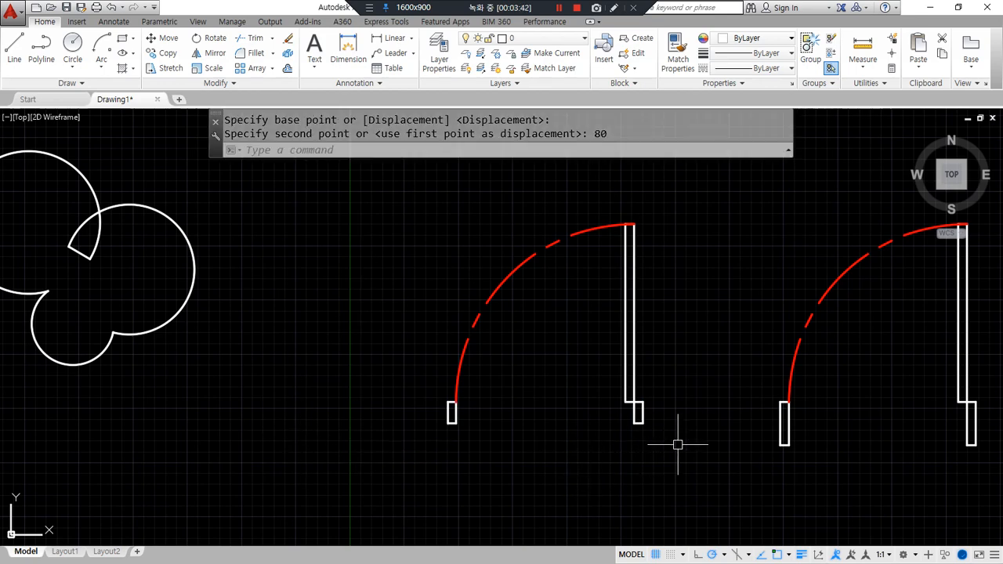
Step: Lengthen the first door's two frame rectangles by stretching their lower ends downward by 20
text(s)
key(Return)
click(652, 436)
click(398, 419)
key(Return)
click(365, 409)
text(20)
key(Return)
middle_drag(339, 358, 372, 373)
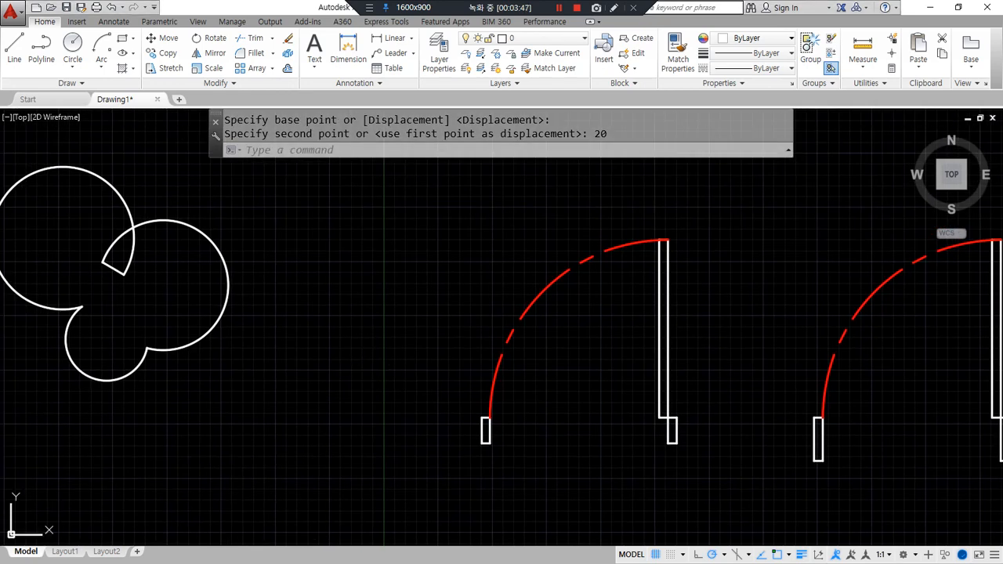
Step: Switch to the Notepad notes, move "ctrl+shift+a" to its own line and add "(그룹 ON/OFF)" after it
key(alt+Tab)
drag(538, 192, 696, 192)
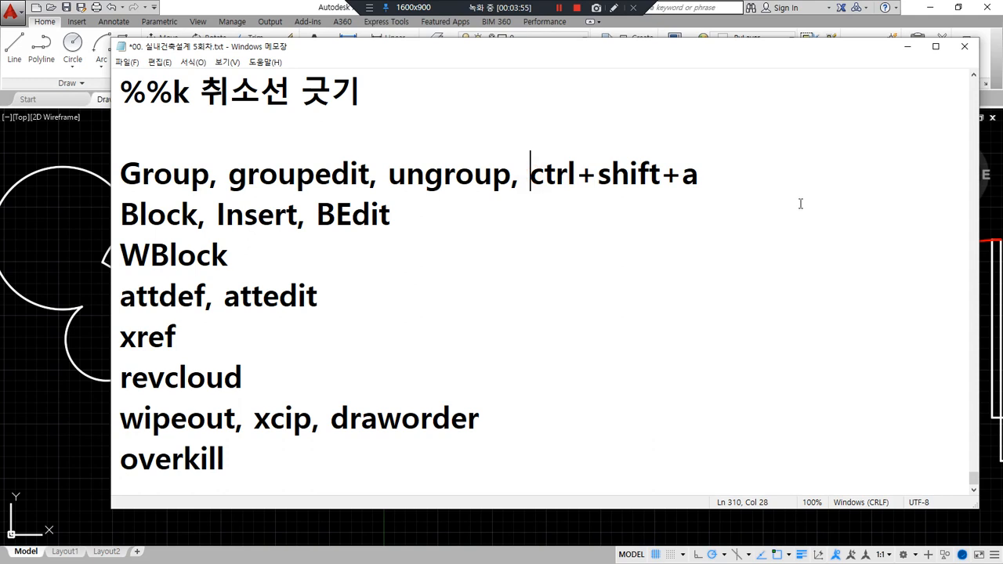
key(Return)
text(그룹)
key(BackSpace)
key(BackSpace)
text(ㅐㅜ)
key(BackSpace)
key(BackSpace)
key(Hangul)
text(ON/)
text(OFF)
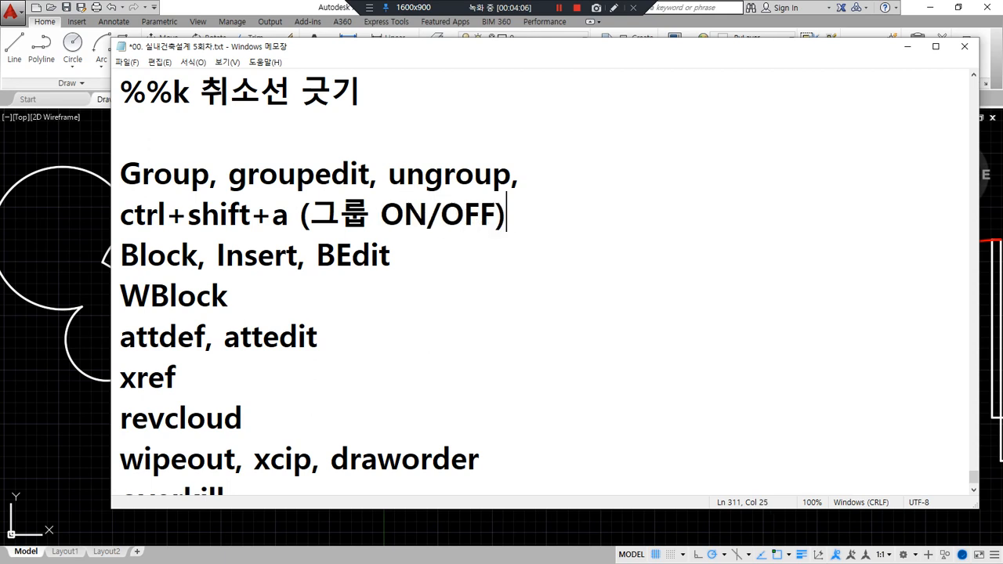
text())
Step: Return to AutoCAD and select the circle group to check that its arcs are picked together
click(90, 195)
scroll(101, 206, down, 2)
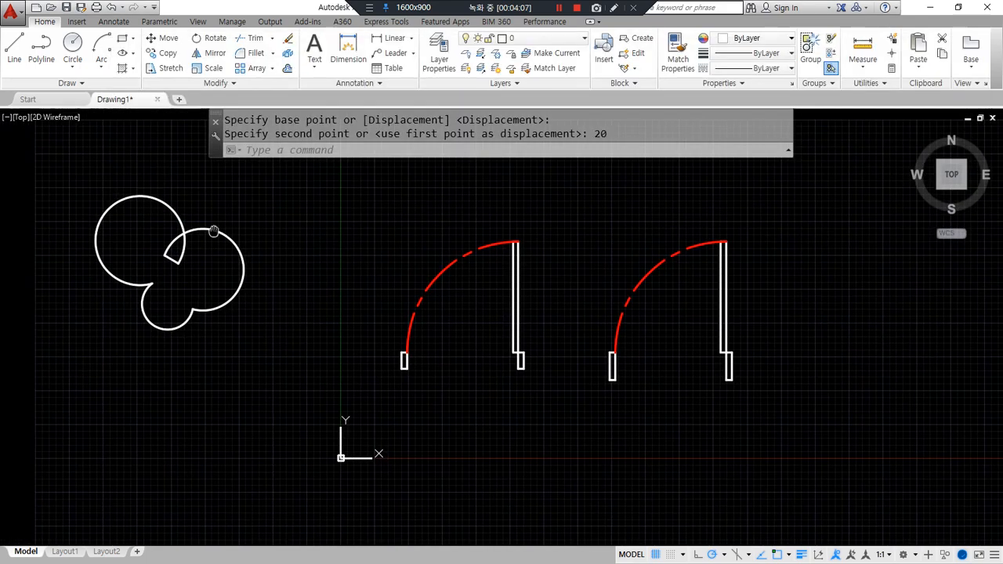
click(174, 207)
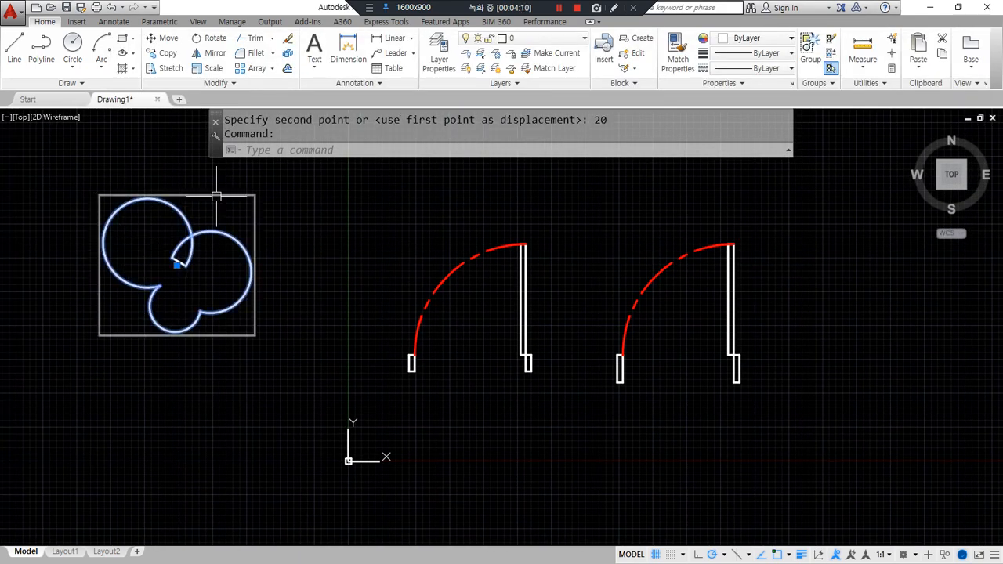
key(Escape)
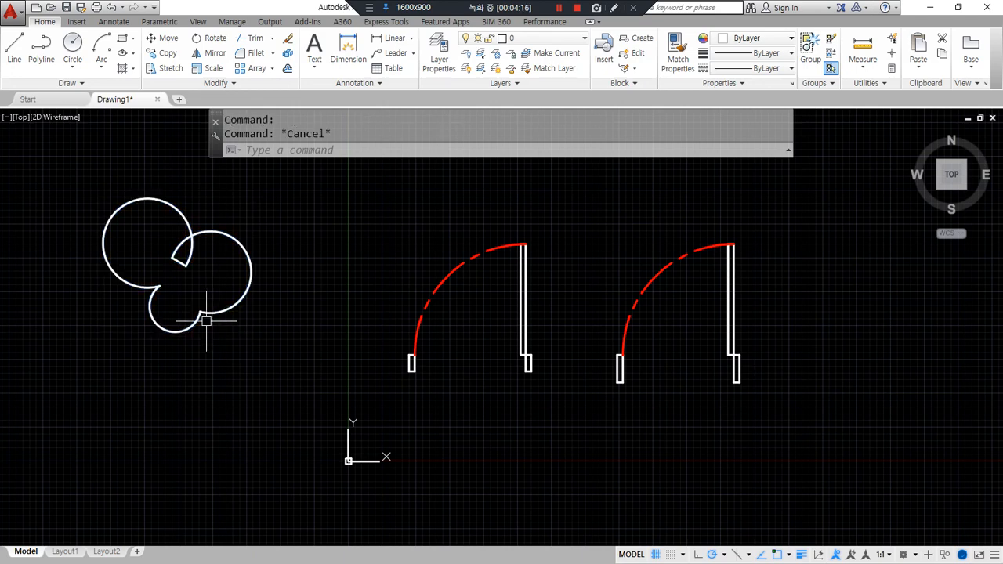
Step: Turn group selection off and select two circle arcs and the first door's swing arc individually to check it
key(ctrl+shift+a)
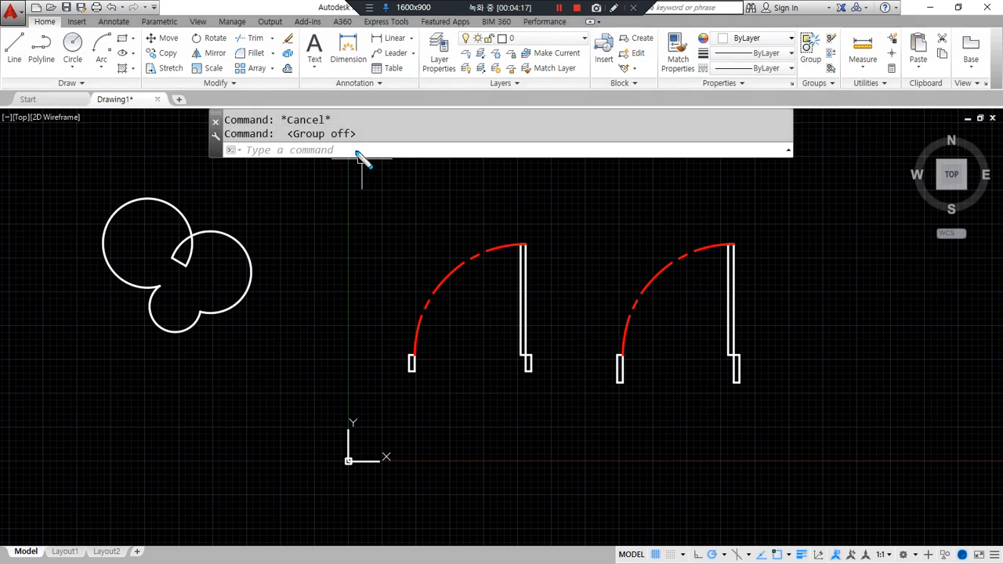
drag(352, 147, 282, 150)
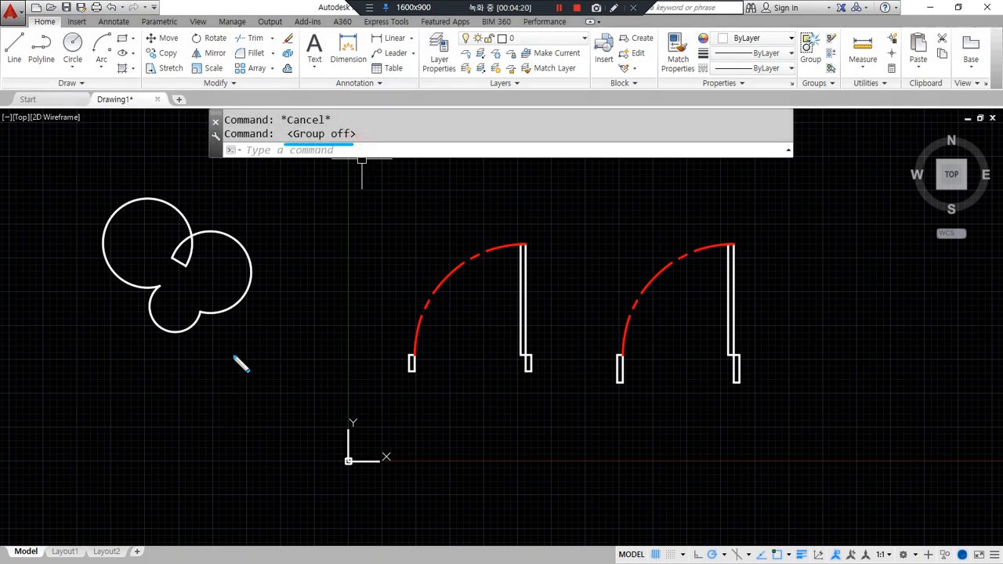
click(235, 313)
key(Escape)
click(169, 337)
key(Escape)
click(419, 326)
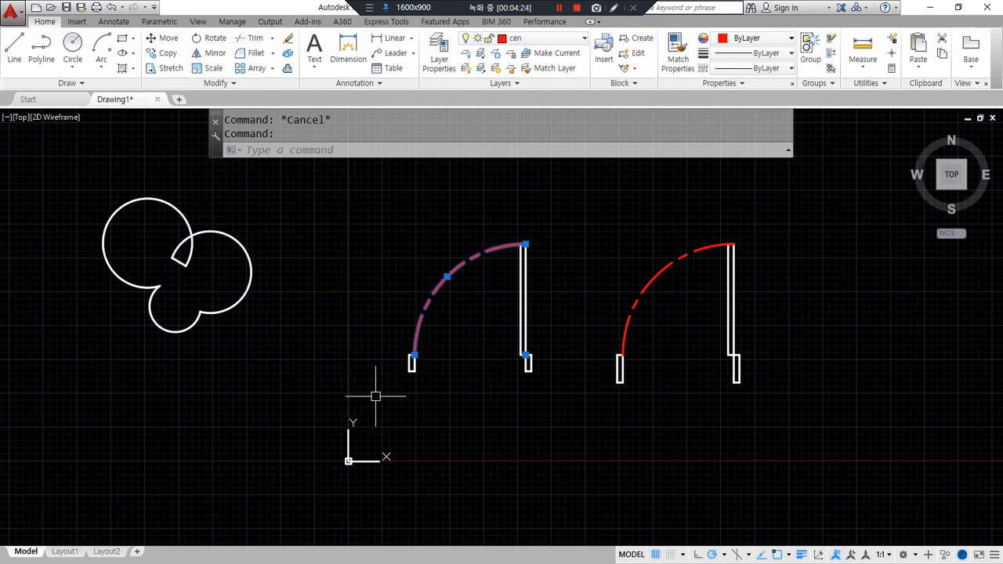
key(Escape)
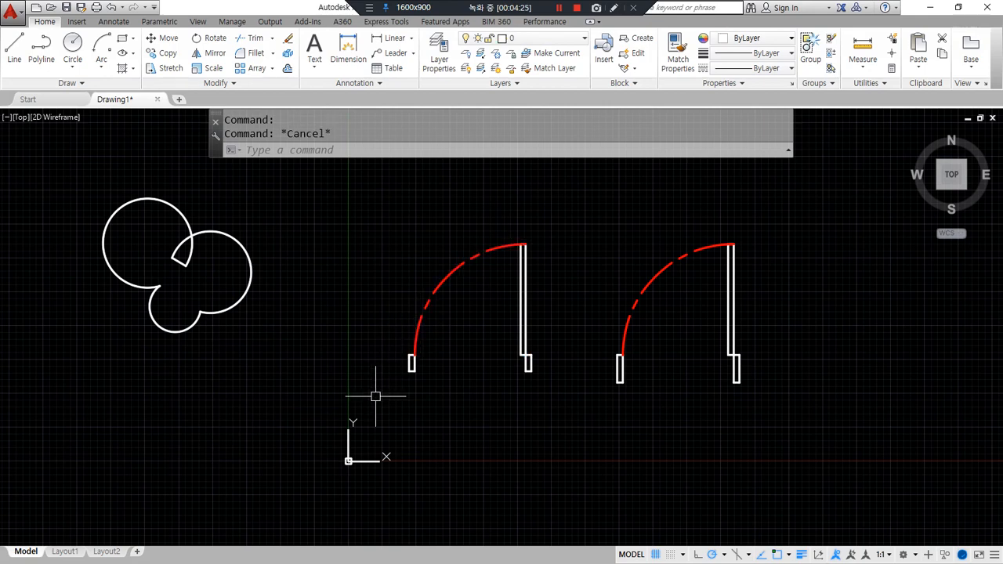
Step: Turn group selection back on and select the circle group as a whole to check it
key(ctrl+shift+a)
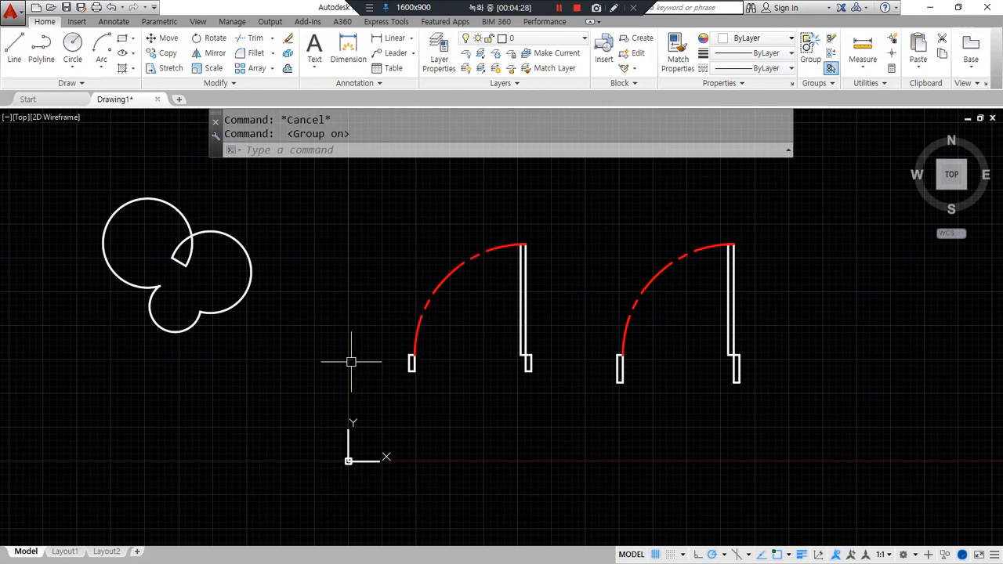
click(180, 255)
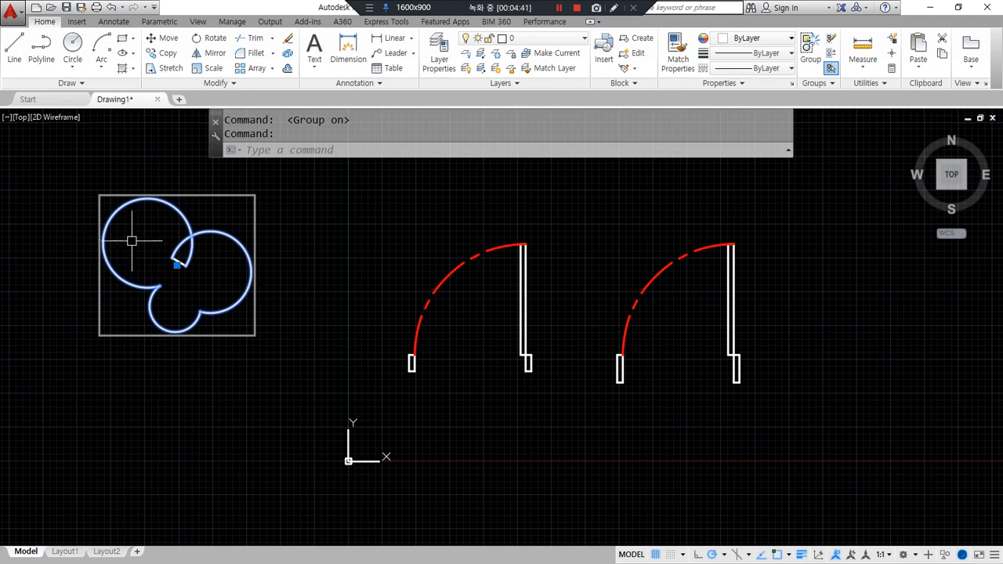
key(Escape)
key(Escape)
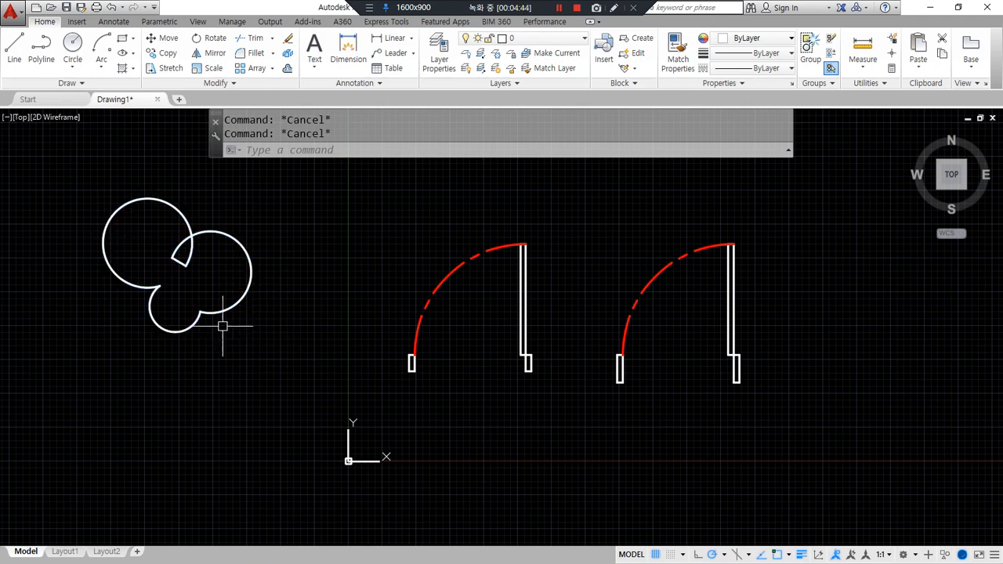
Step: Toggle group selection off and back on, selecting the circle group in each state to check what is picked
scroll(168, 265, up, 2)
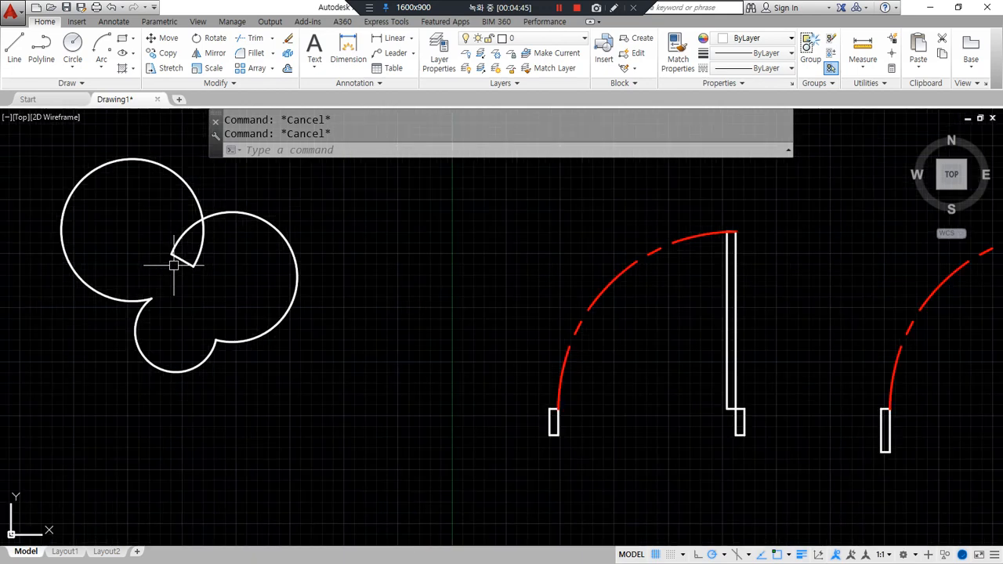
click(201, 243)
key(Escape)
key(ctrl+shift+a)
click(204, 227)
key(Escape)
key(ctrl+shift+a)
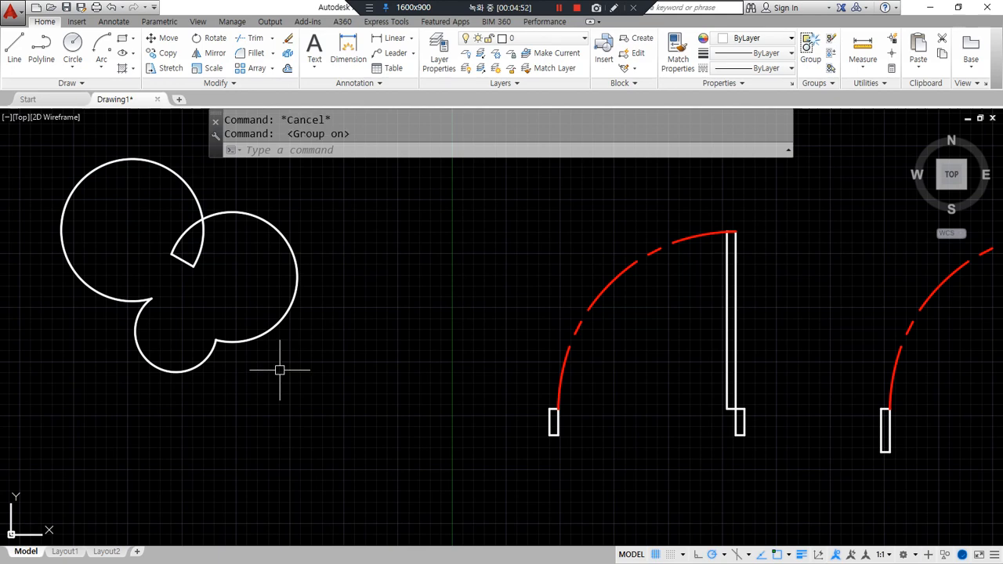
click(268, 329)
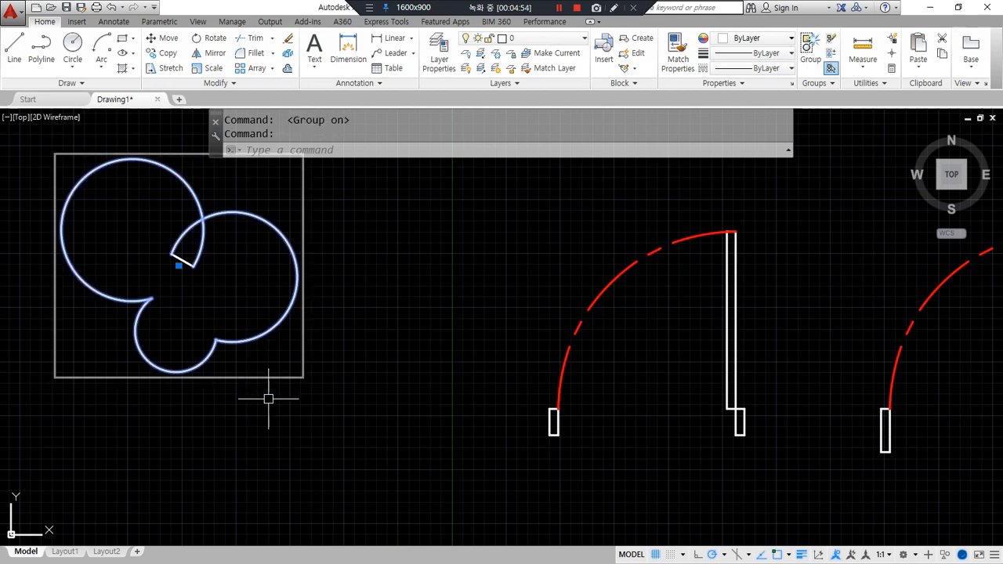
key(Escape)
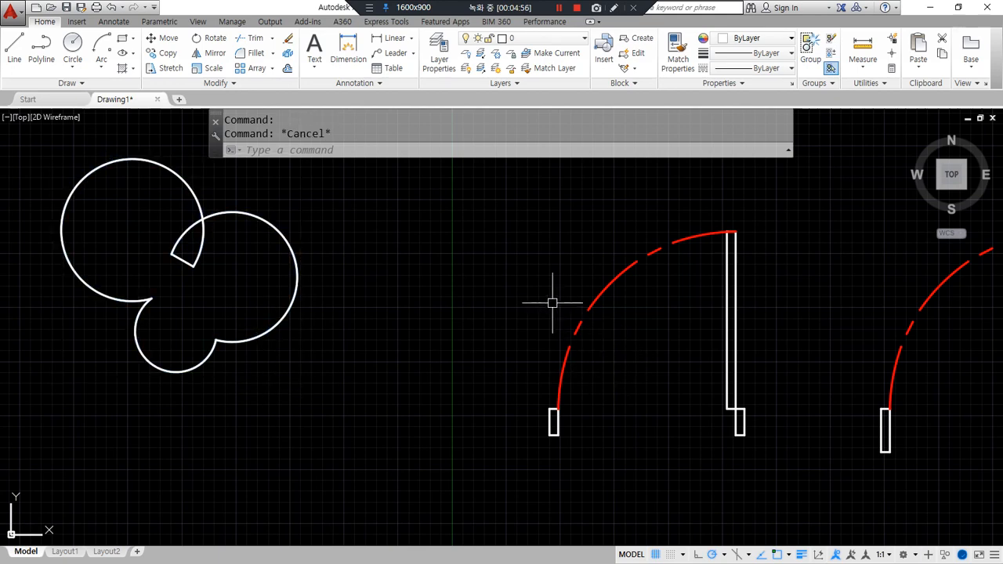
Step: Move the second door group horizontally to the right, away from the first door
scroll(530, 259, down, 2)
middle_drag(665, 314, 283, 317)
scroll(521, 335, up, 2)
middle_drag(477, 385, 403, 385)
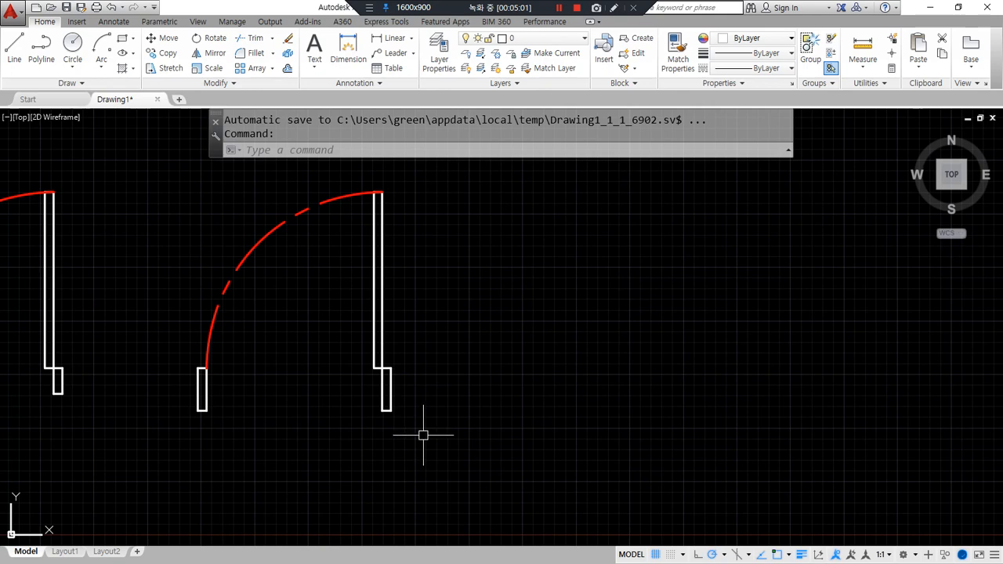
text(m)
key(Return)
click(447, 452)
click(191, 325)
key(Return)
click(385, 467)
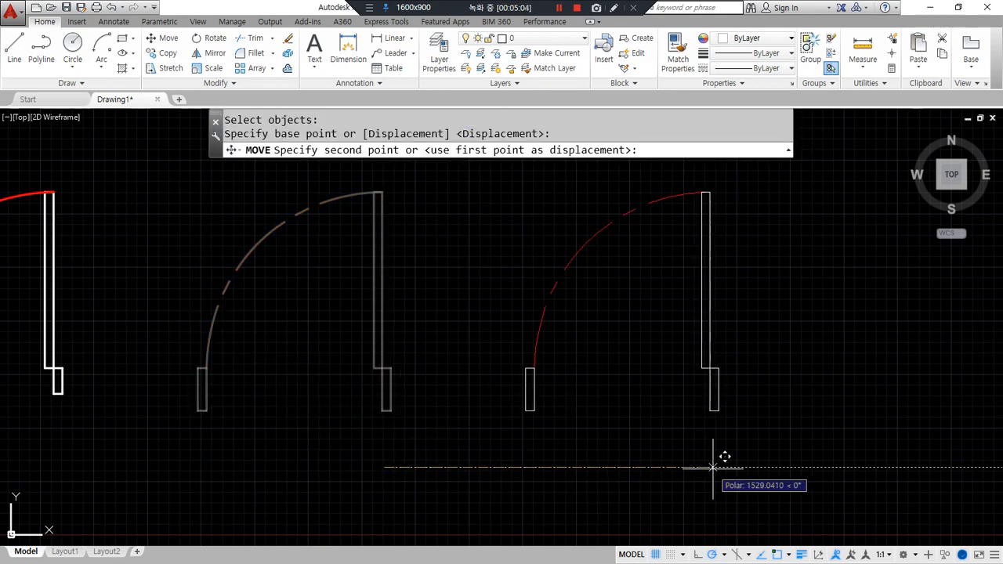
click(741, 466)
Step: Mirror the moved door group about the vertical outer edge of its left jamb, keeping the original
text(mi)
key(Return)
click(754, 425)
click(703, 360)
key(Return)
click(555, 368)
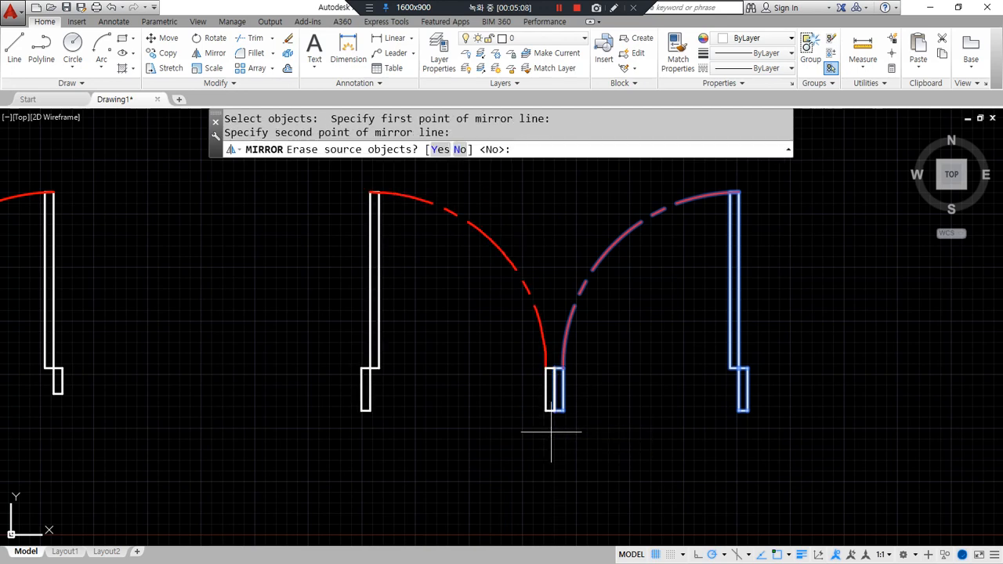
key(Return)
scroll(530, 370, up, 3)
scroll(558, 384, down, 3)
middle_drag(585, 394, 549, 406)
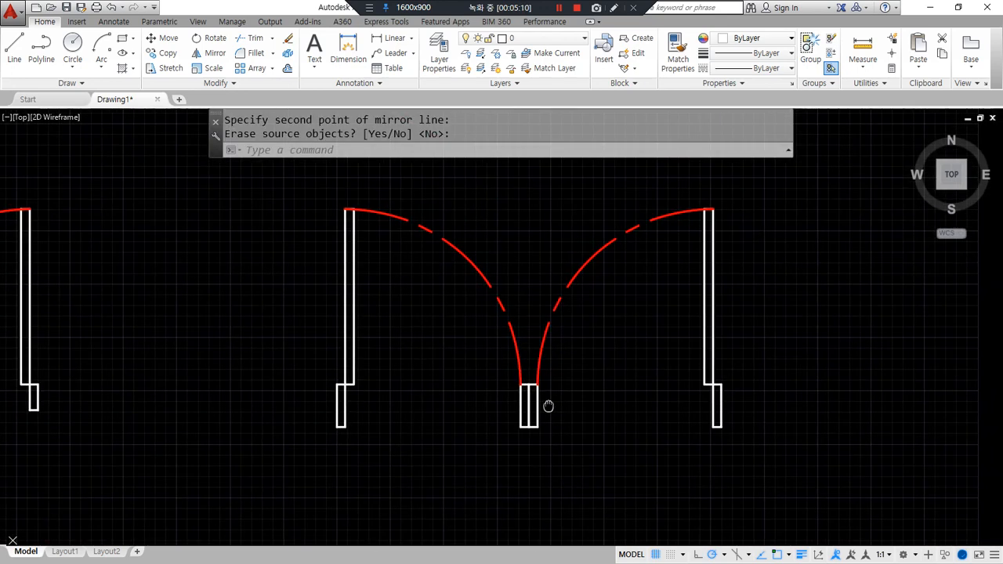
mouse_move(549, 440)
mouse_down()
mouse_move(486, 392)
mouse_move(548, 463)
mouse_up()
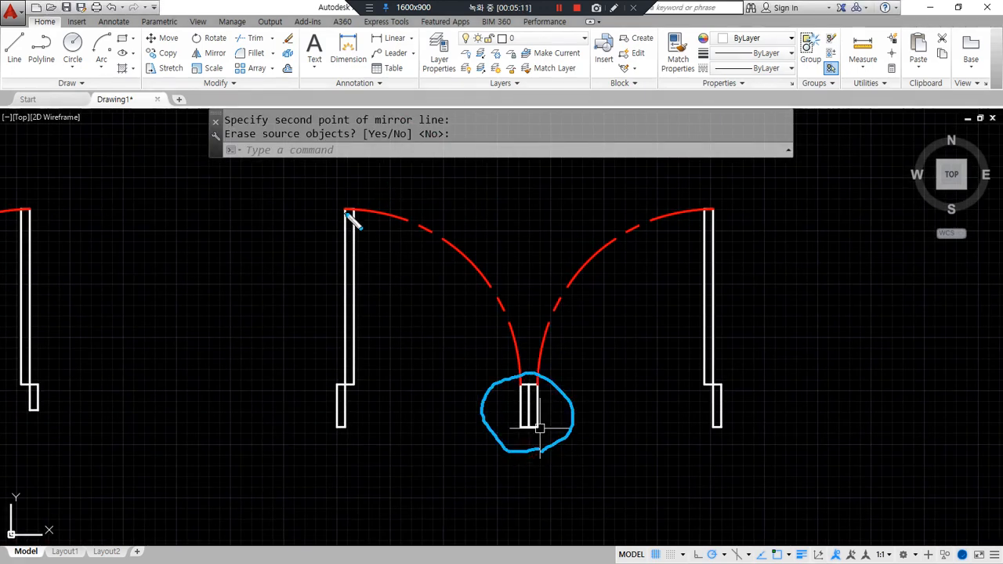
drag(348, 174, 326, 183)
drag(336, 171, 361, 183)
drag(711, 209, 690, 173)
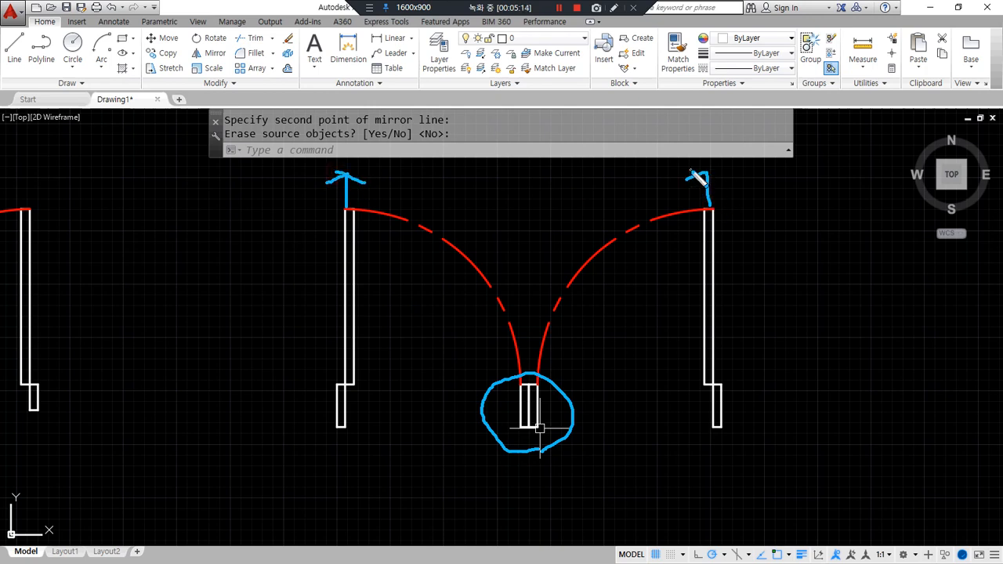
key(Escape)
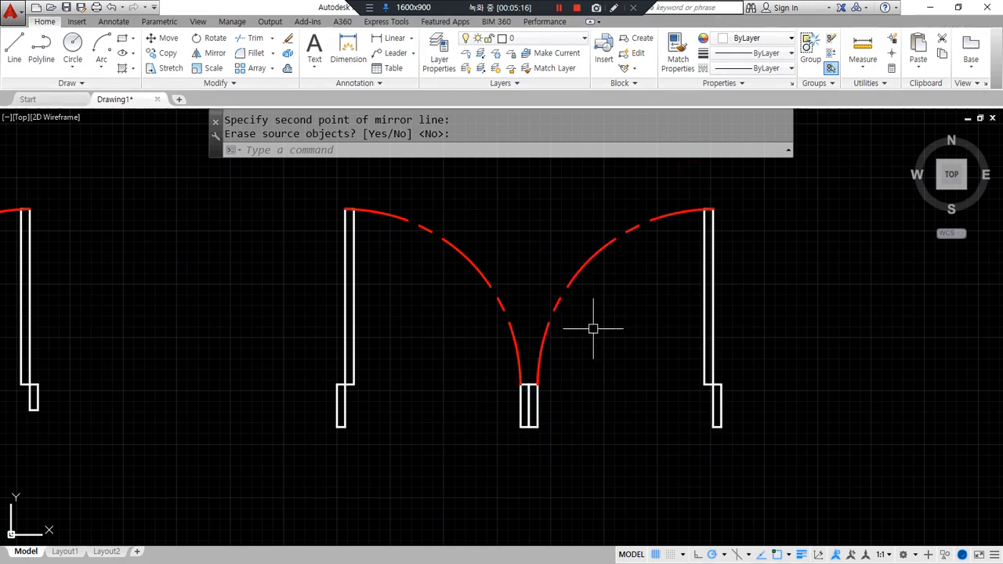
drag(555, 332, 595, 298)
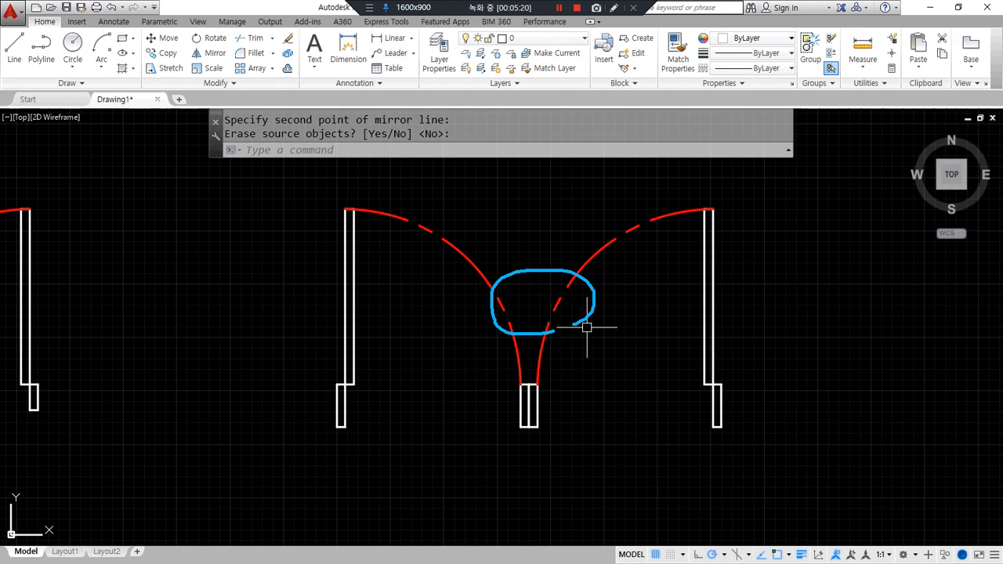
key(Escape)
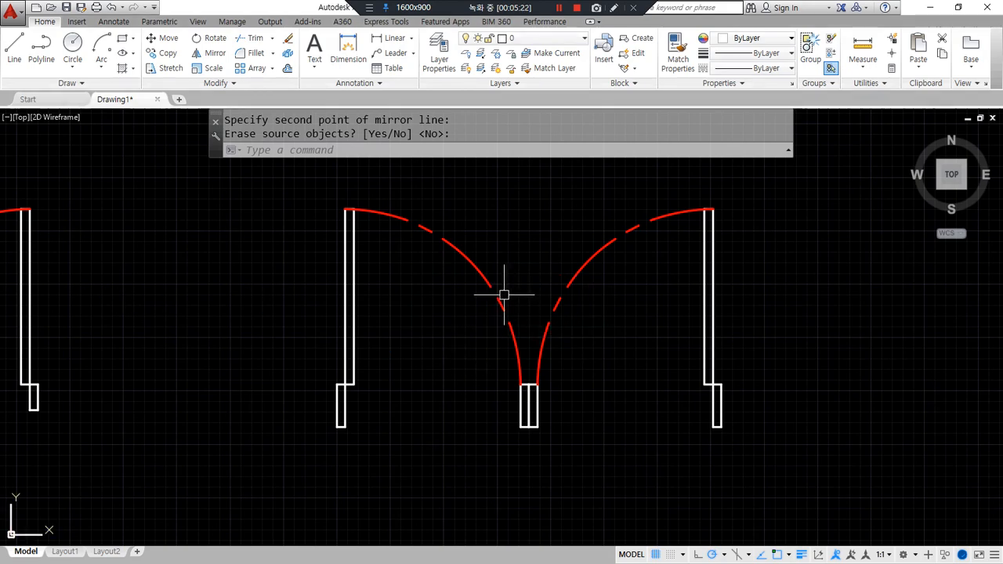
Step: Select the mirrored door as a group to check it, then turn group selection off and try picking its parts individually
click(503, 297)
key(Escape)
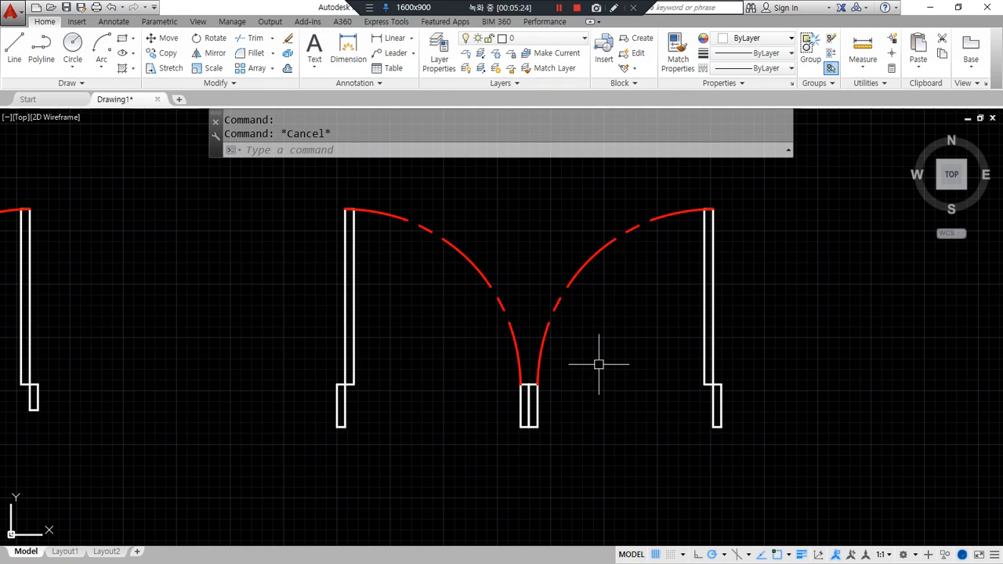
key(ctrl+shift+a)
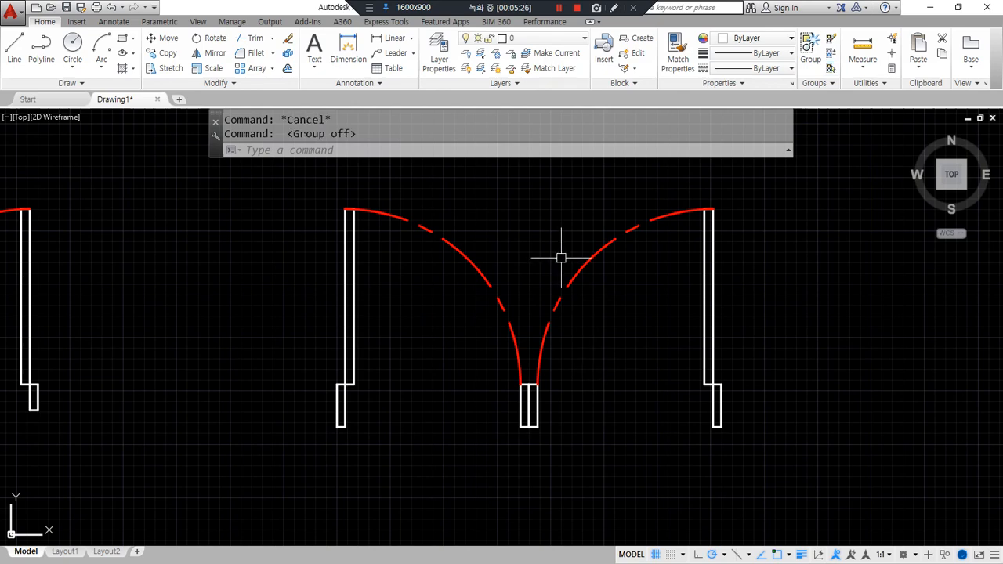
click(558, 286)
click(487, 292)
key(Escape)
key(Escape)
click(500, 369)
key(Escape)
Step: Measure the width of one of the two adjoining jambs in the middle of the double door
scroll(502, 423, up, 2)
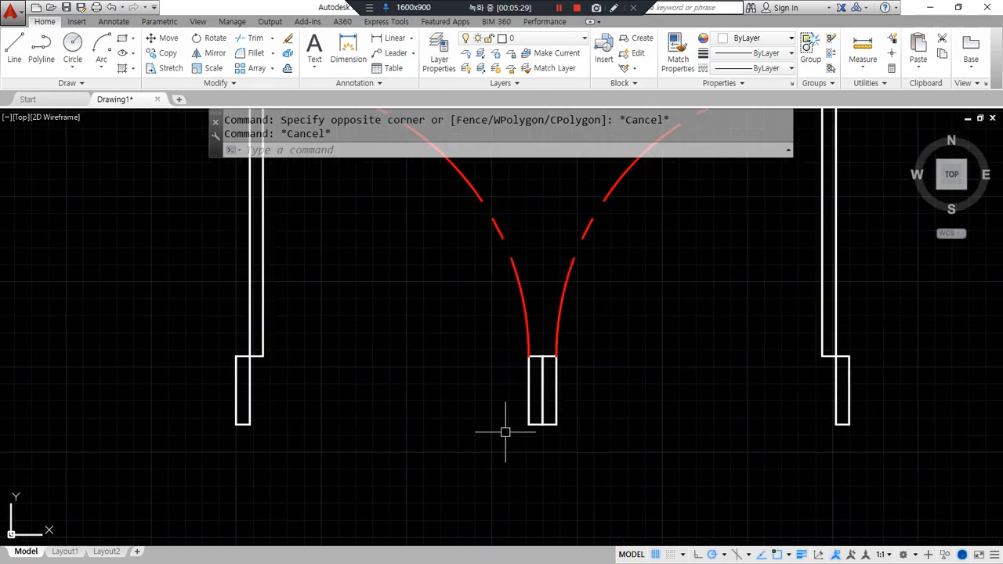
text(di)
key(Return)
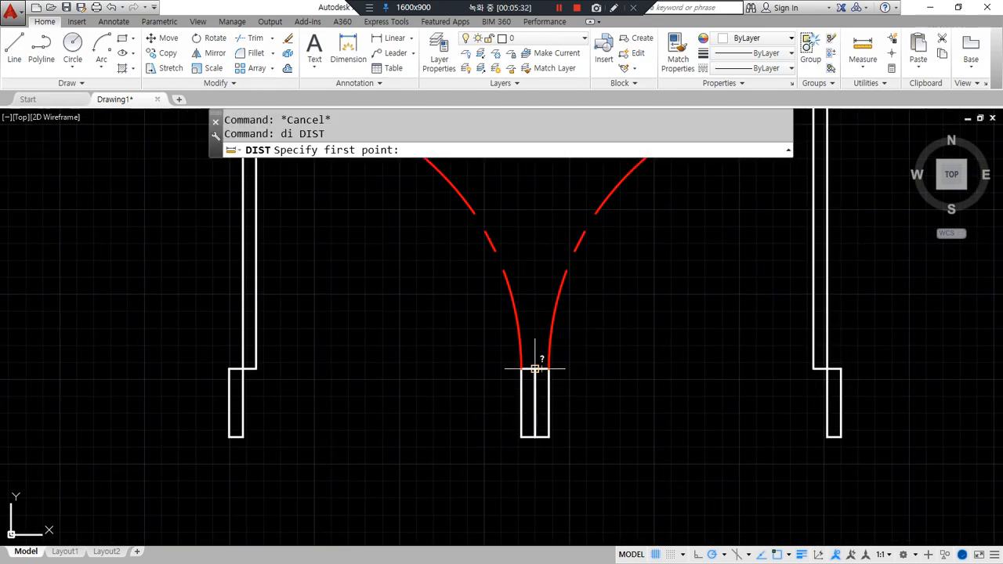
click(522, 368)
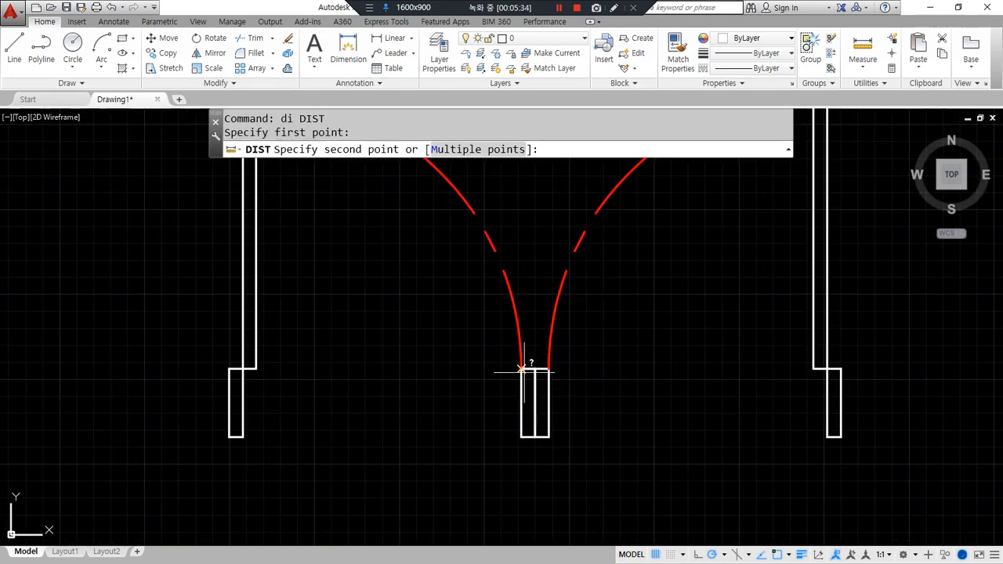
click(419, 385)
scroll(418, 385, down, 3)
key(Escape)
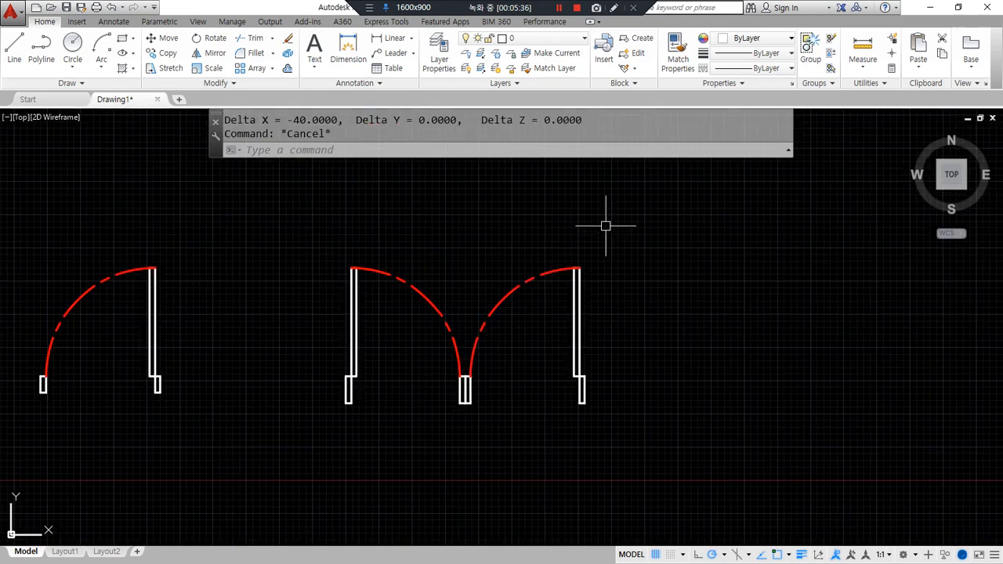
Step: Stretch the upper ends of both door leaves and their swing arcs upward by 40
text(s)
key(Return)
click(608, 220)
click(446, 277)
key(Return)
click(298, 282)
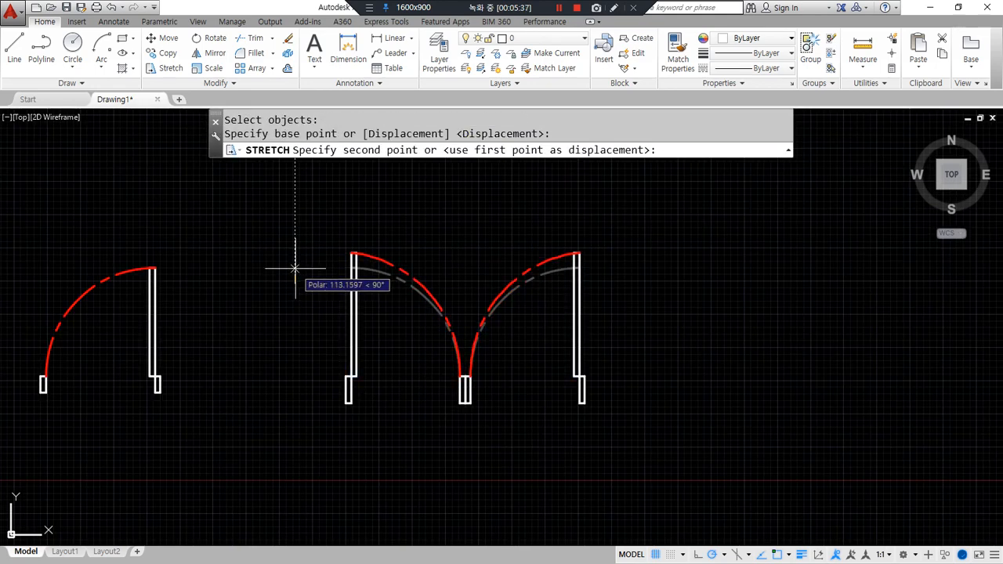
text(40)
key(Return)
Step: Try to reshape both swing arcs by their grips, joining their lower ends at the line between the middle jambs
scroll(504, 369, up, 5)
click(477, 343)
click(167, 282)
click(367, 404)
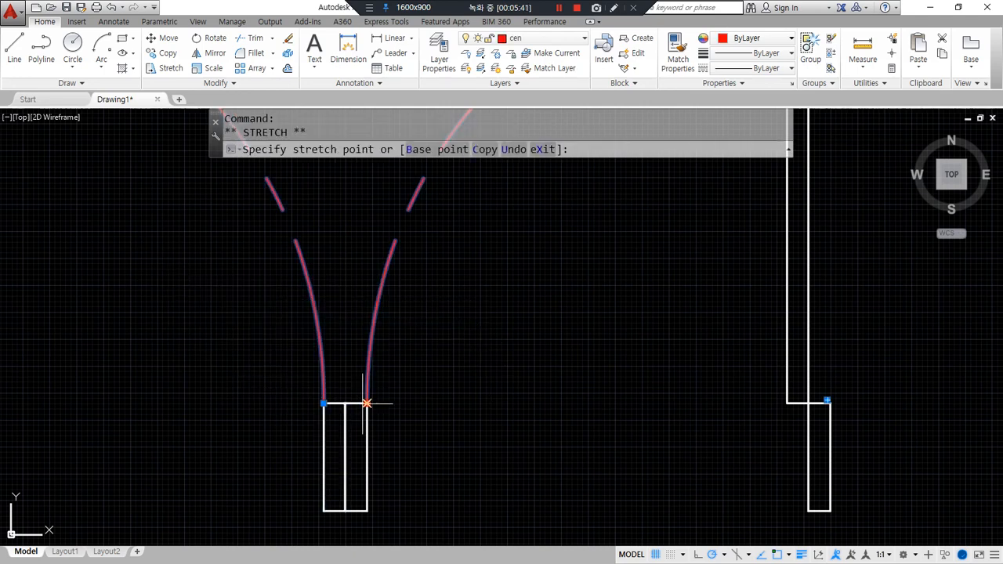
click(346, 403)
click(323, 403)
click(346, 404)
key(Escape)
click(393, 339)
click(228, 289)
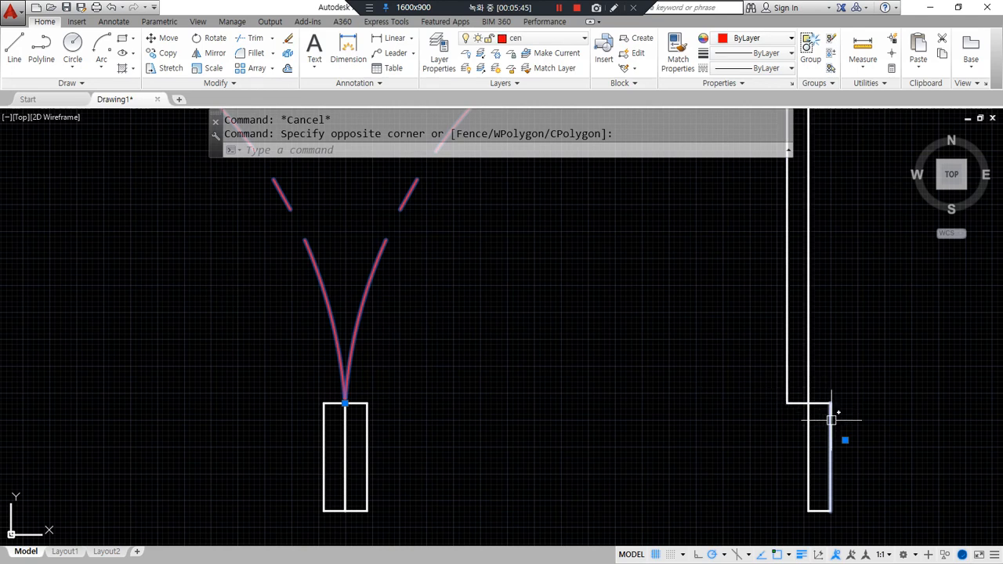
click(845, 440)
click(808, 404)
Step: Erase both dashed swing arcs of the double door
scroll(449, 377, down, 4)
click(473, 327)
click(384, 309)
text(e)
key(Return)
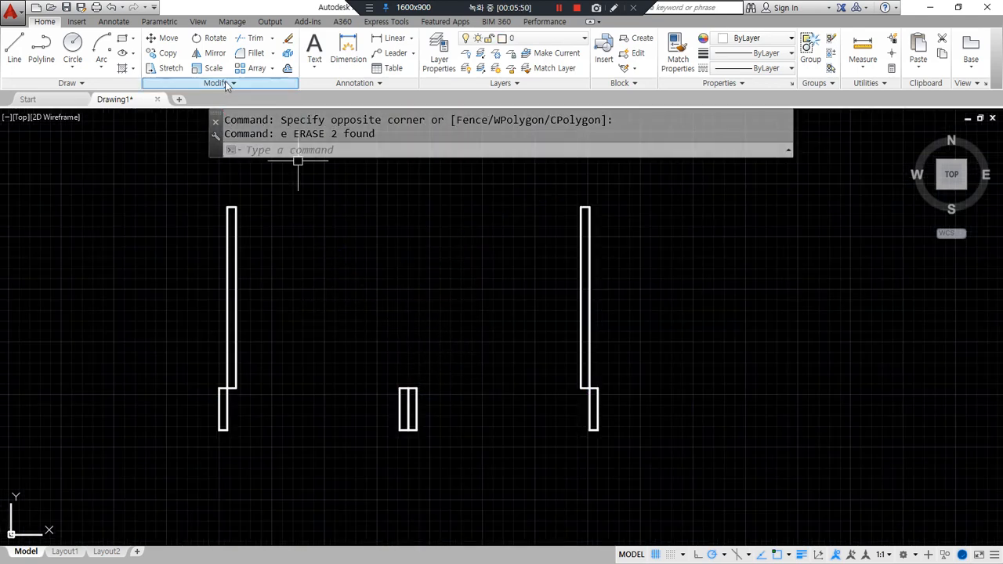
Step: Draw the right leaf's swing arc from its outer top corner, centred on its outer bottom corner, ending where the middle jambs meet
click(101, 49)
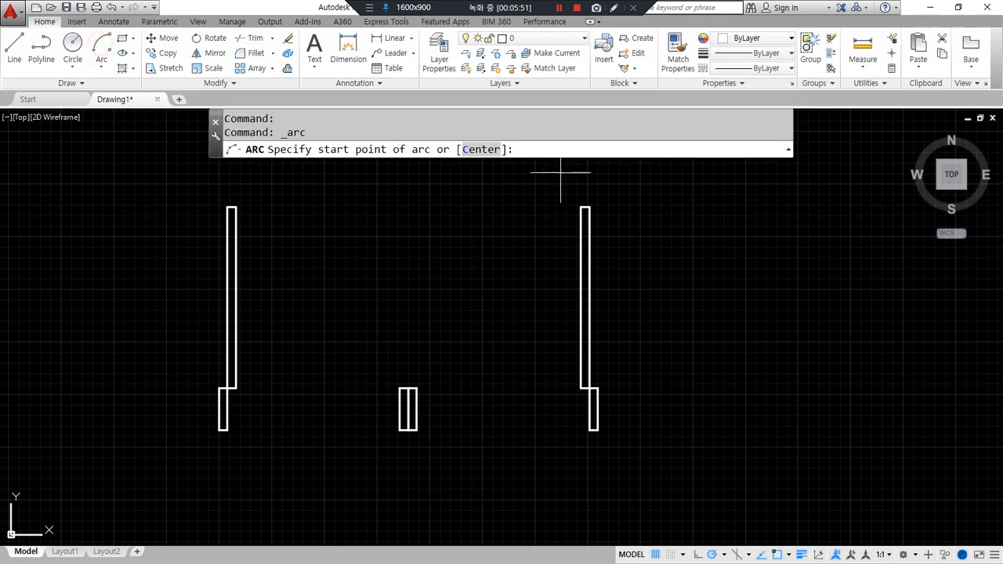
click(590, 208)
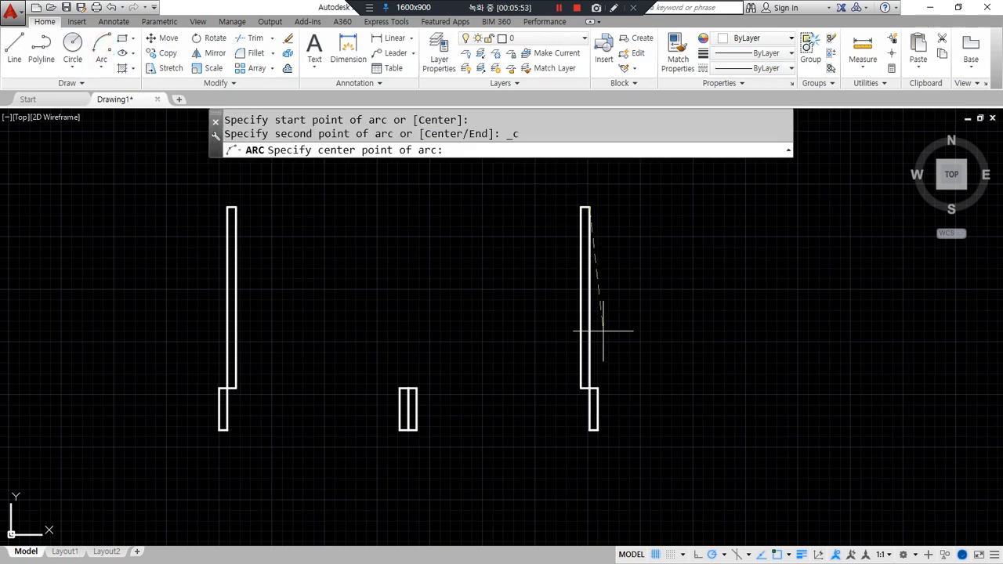
click(589, 388)
click(408, 387)
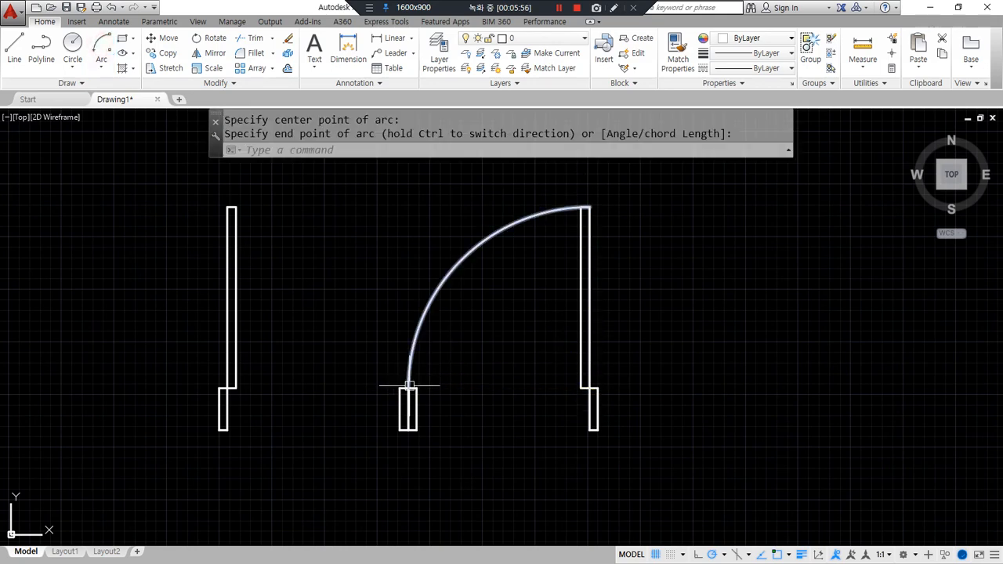
text(mi)
key(Return)
click(420, 356)
click(405, 331)
key(Return)
key(Escape)
Step: Mirror the new swing arc about the vertical line between the middle jambs, keeping the original
key(Return)
click(409, 356)
key(Return)
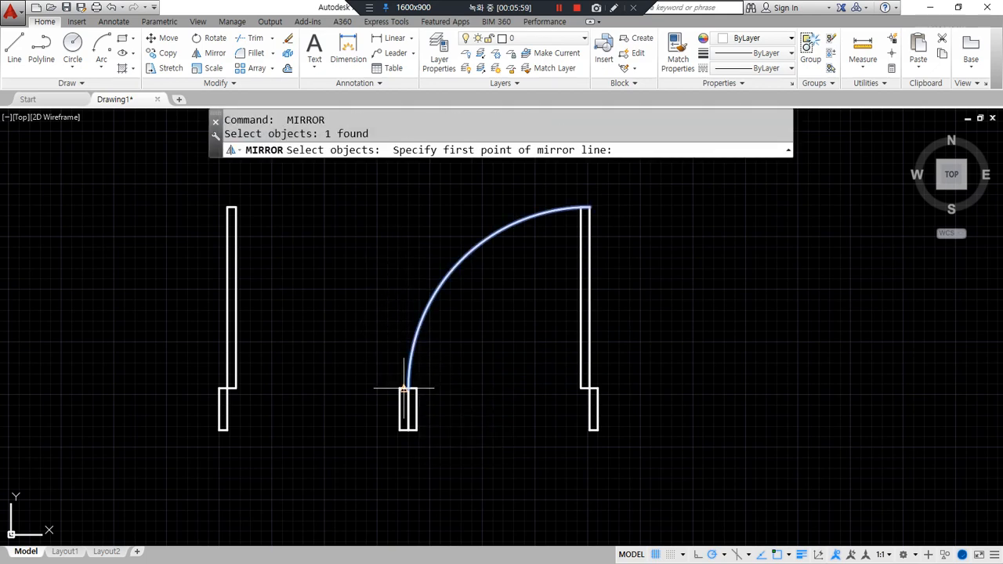
click(409, 387)
click(411, 274)
key(Return)
Step: Put both new swing arcs on the cen layer
click(459, 313)
click(311, 257)
click(548, 37)
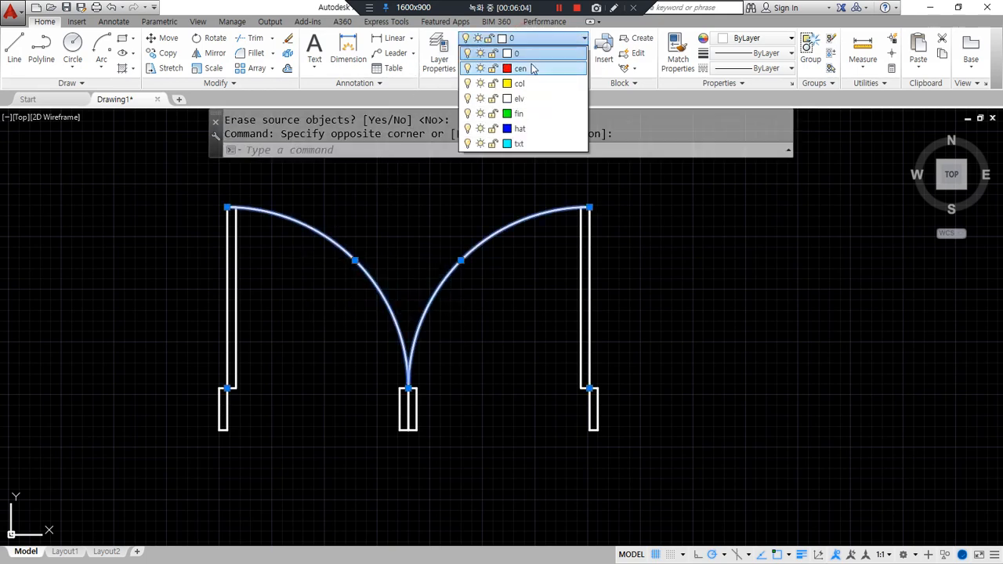
click(530, 64)
key(Escape)
key(Escape)
Step: Erase the two adjoining jambs in the middle of the double door
click(368, 367)
click(463, 459)
text(e)
key(Return)
middle_drag(458, 414, 552, 436)
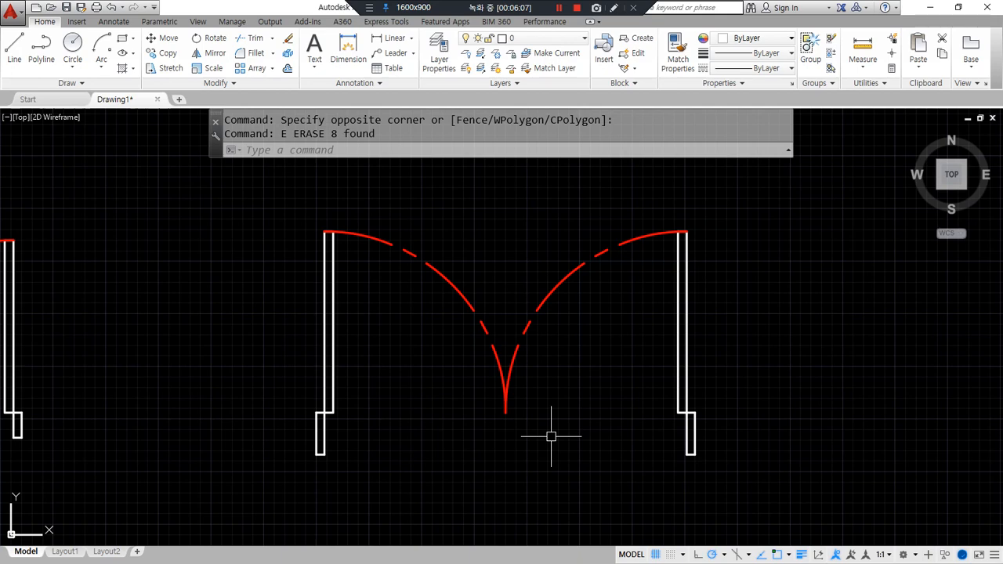
Step: Turn group selection back on and select the left and right door groups to check which parts belong to them
key(ctrl+shift+a)
click(619, 241)
click(605, 234)
key(Escape)
click(679, 300)
click(663, 405)
mouse_move(659, 398)
mouse_down()
mouse_move(678, 468)
mouse_move(699, 492)
mouse_move(737, 489)
mouse_move(392, 385)
mouse_move(393, 444)
mouse_up()
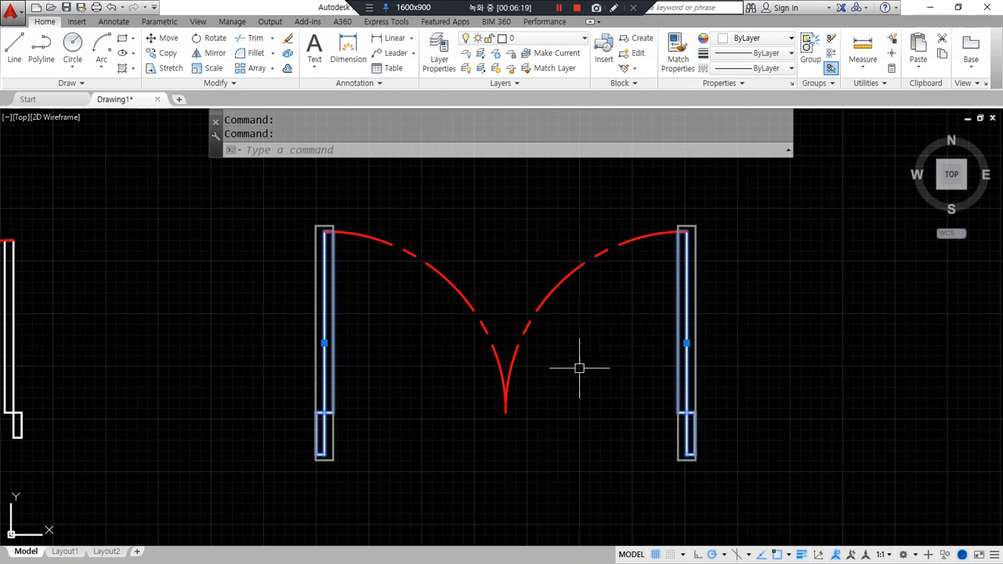
key(Escape)
mouse_move(415, 204)
mouse_down()
mouse_move(354, 213)
mouse_move(380, 229)
mouse_up()
drag(688, 193, 670, 210)
key(Escape)
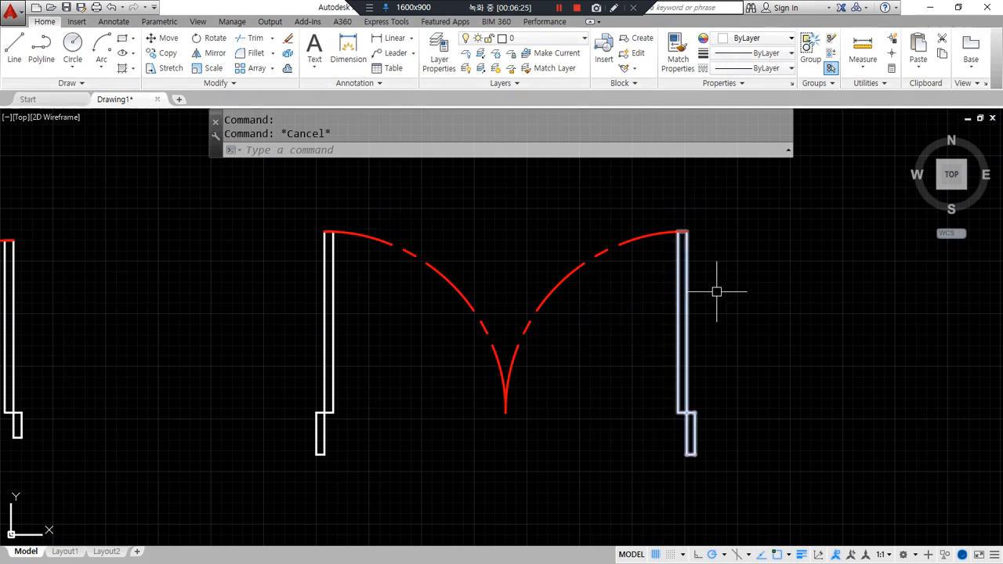
drag(697, 482, 714, 437)
mouse_move(366, 476)
mouse_down()
mouse_move(286, 212)
mouse_move(515, 458)
mouse_up()
mouse_move(584, 292)
mouse_down()
mouse_move(650, 279)
mouse_move(650, 304)
mouse_up()
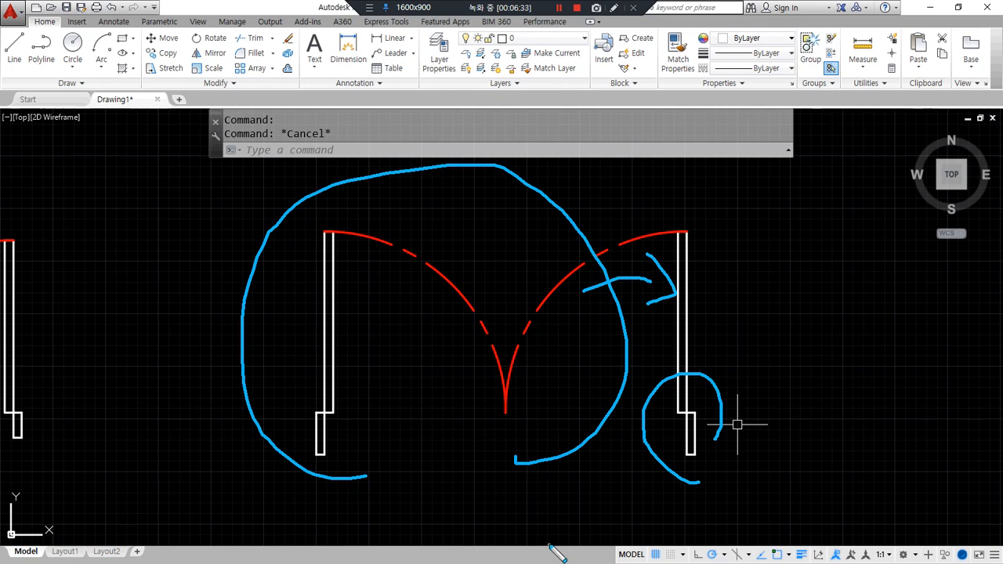
key(Escape)
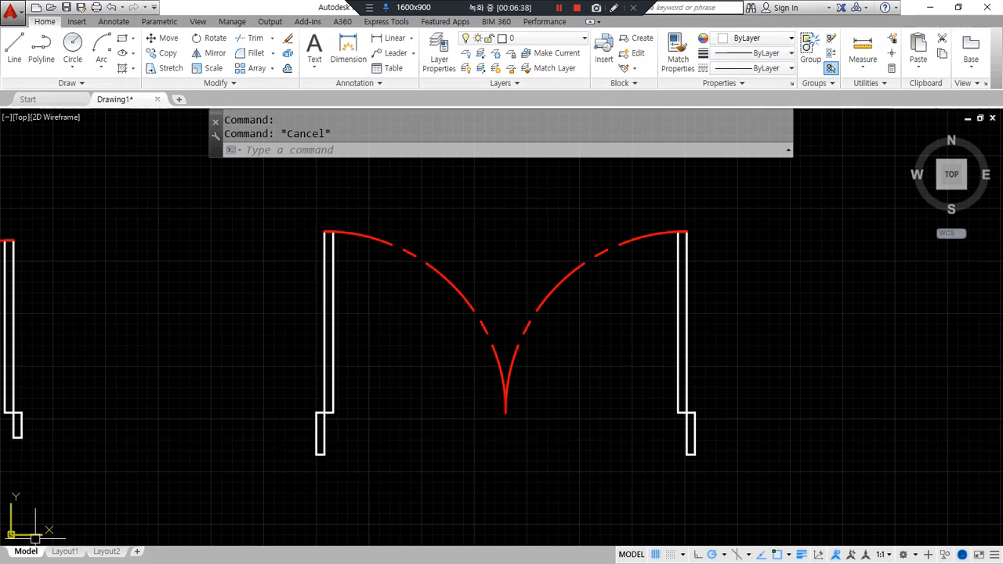
Step: Switch to the Notepad notes and review the groupedit and ungroup entries
key(alt+Tab)
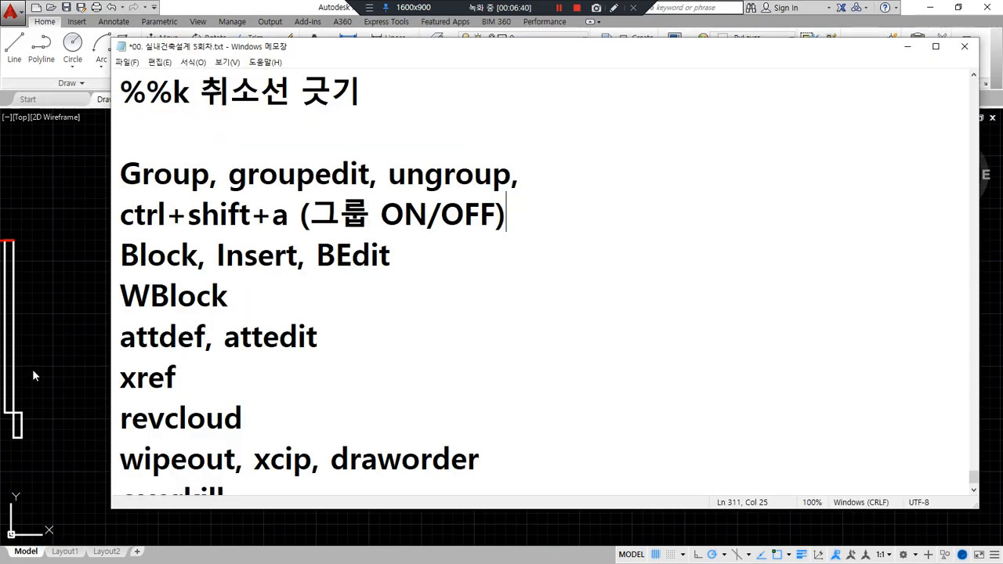
drag(232, 189, 302, 190)
drag(397, 188, 514, 186)
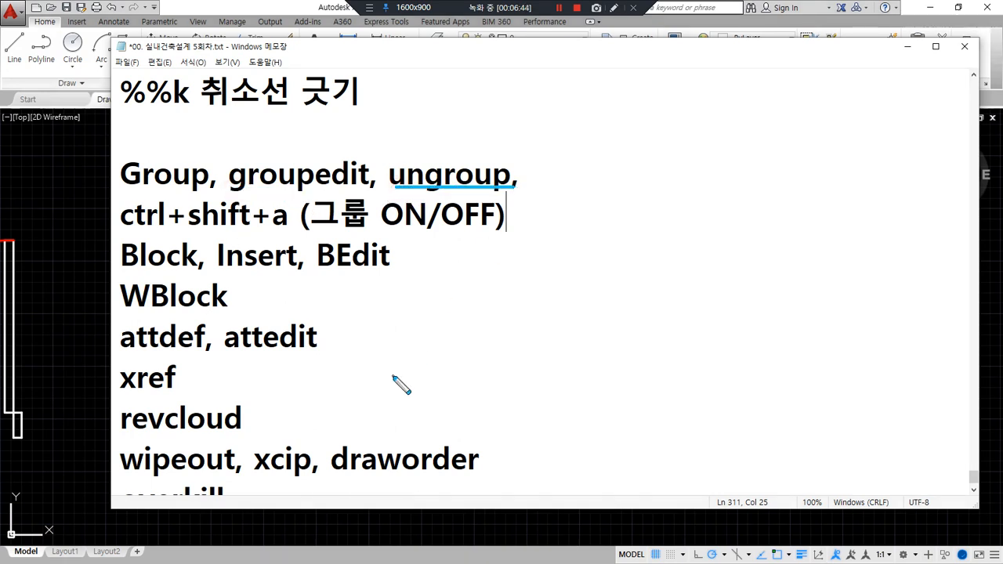
mouse_move(195, 182)
mouse_down()
mouse_move(184, 146)
mouse_move(196, 183)
mouse_up()
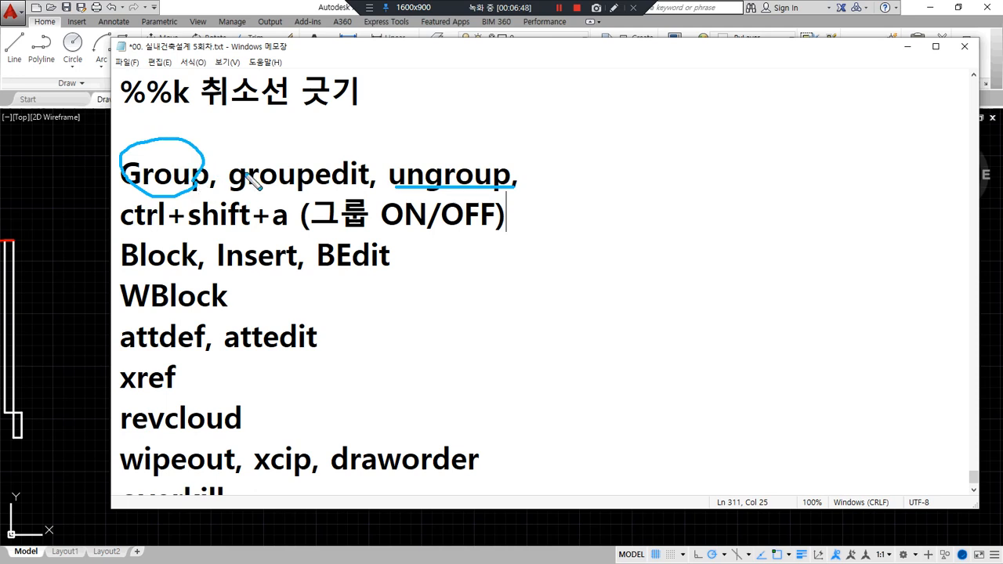
drag(392, 188, 509, 186)
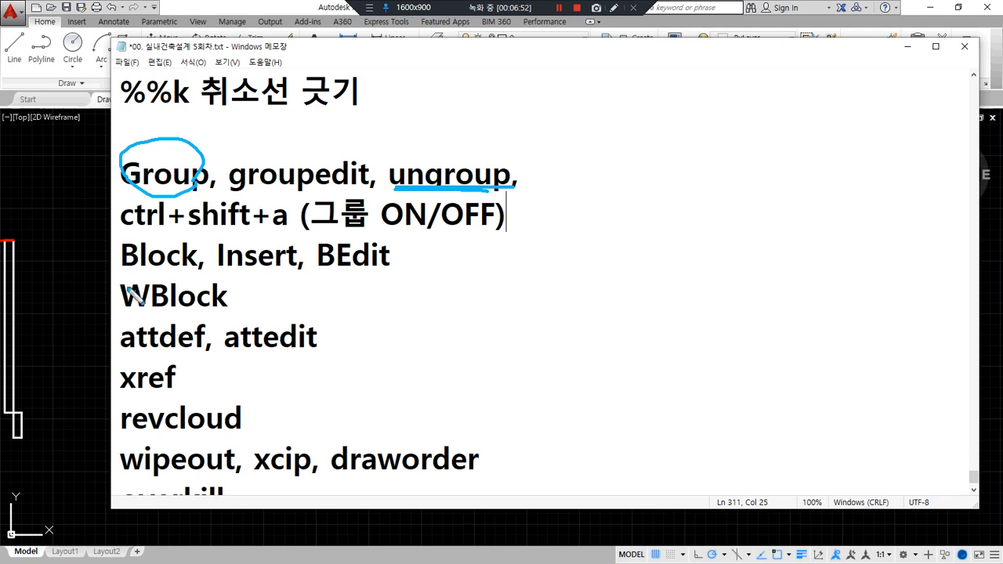
key(Escape)
Step: Switch back to the AutoCAD drawing and select the left door group and its swing arc to check which parts are grouped
click(94, 264)
click(323, 318)
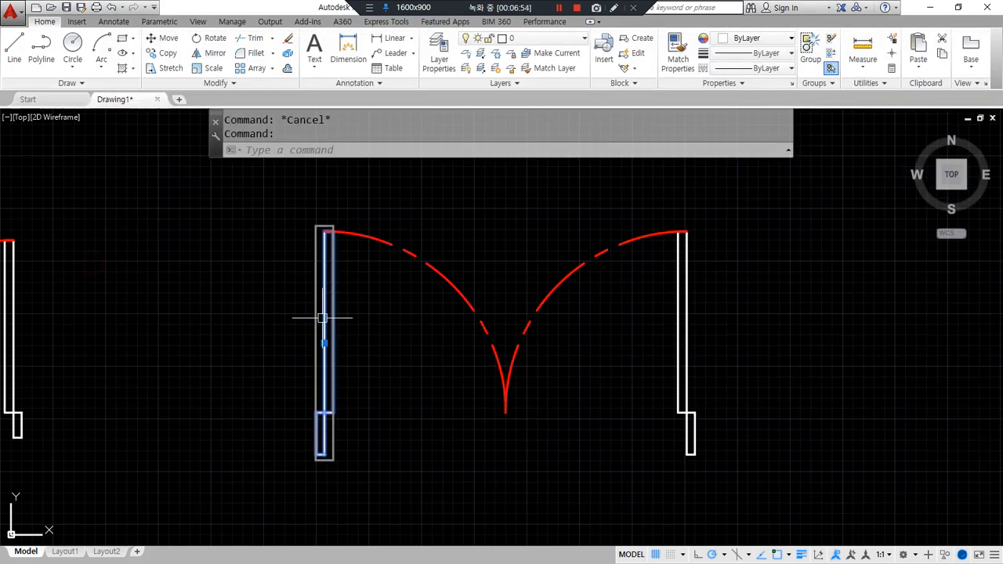
mouse_move(337, 468)
mouse_down()
mouse_move(264, 274)
mouse_move(384, 285)
mouse_move(392, 329)
mouse_up()
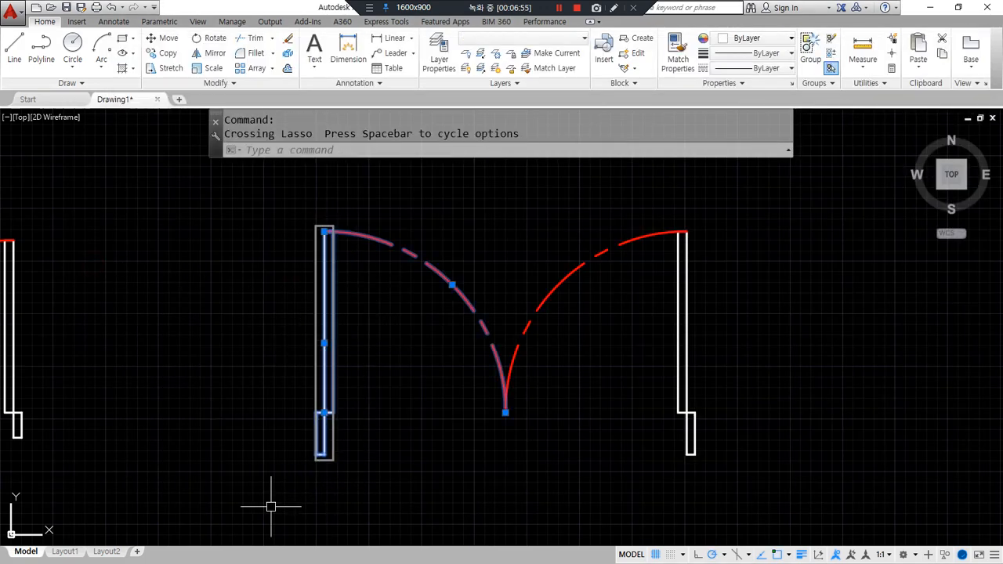
key(Escape)
Step: Ungroup the left door's leaf and jamb, and select the leaf and a jamb line individually to check the separation
text(ungroup)
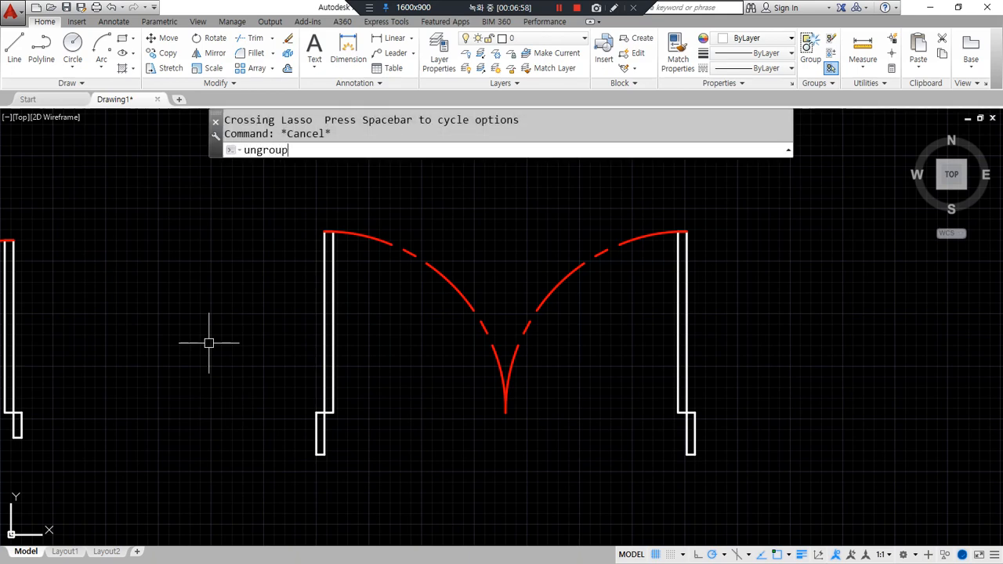
key(Return)
click(316, 319)
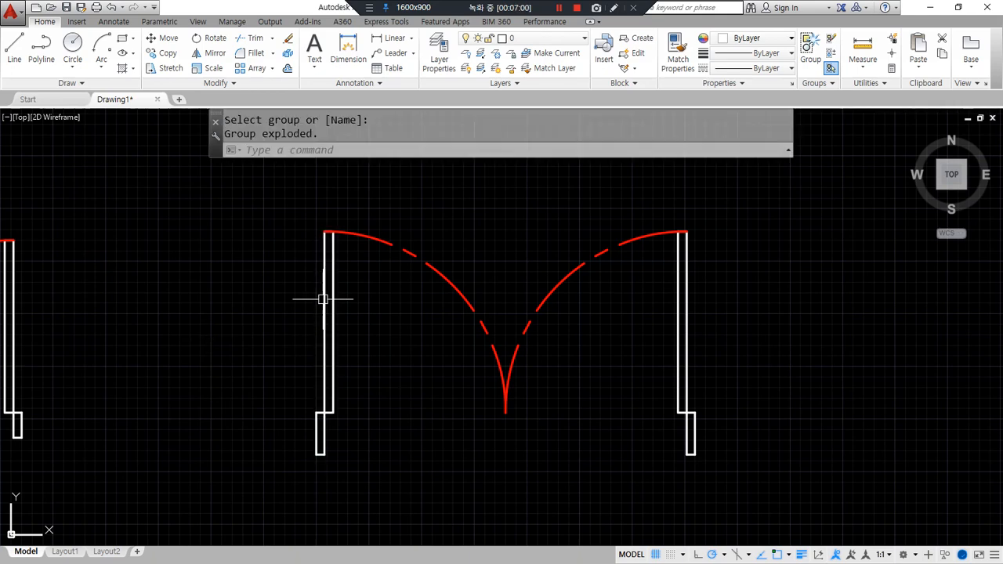
click(323, 279)
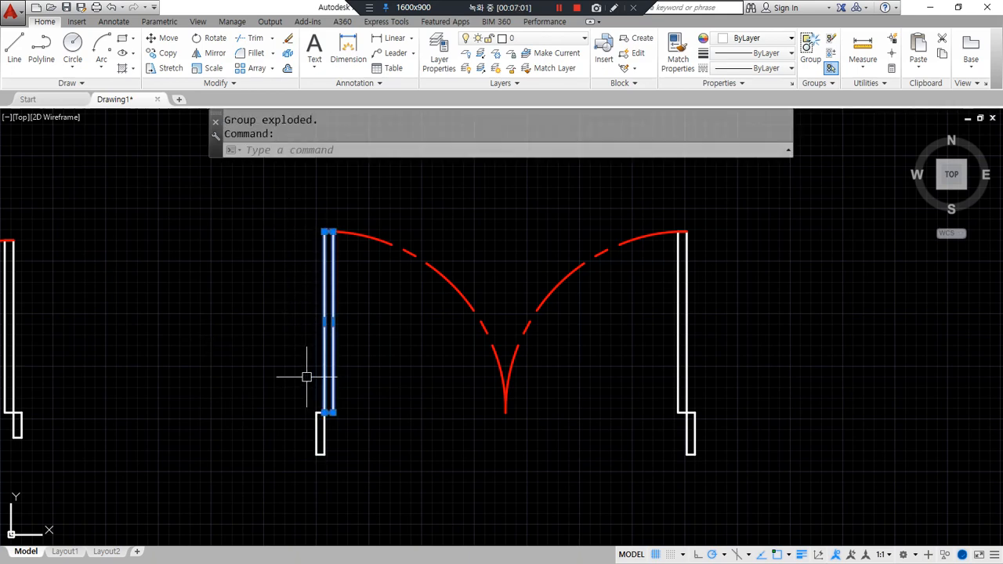
click(324, 439)
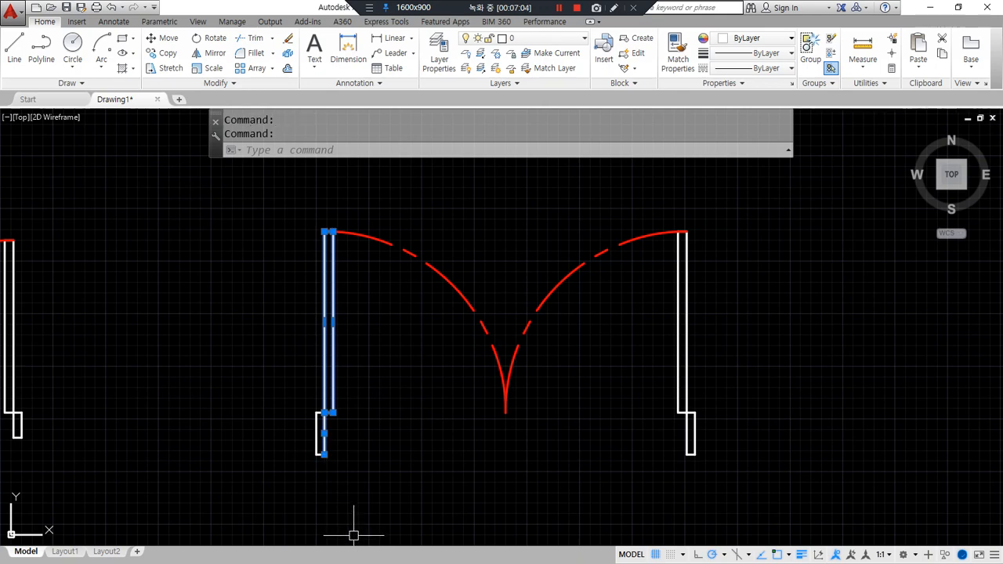
key(Escape)
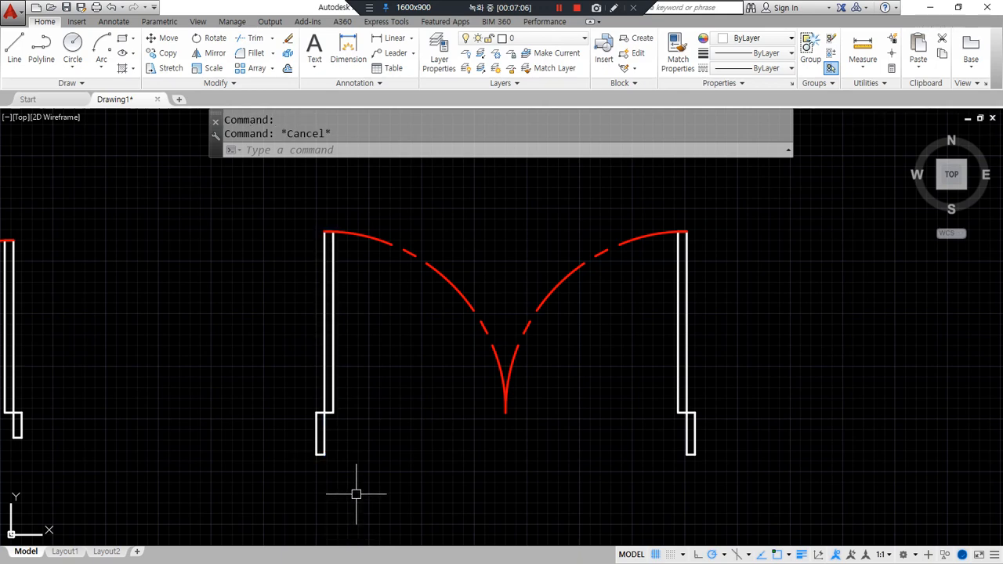
Step: Start Groupedit on the right door's leaf and jamb group
key(Escape)
text(gr)
key(Return)
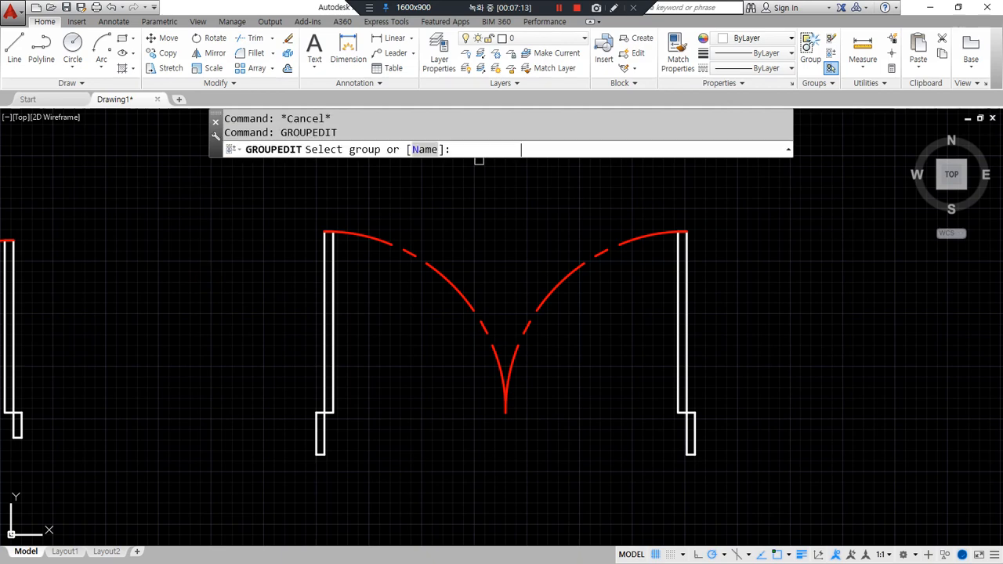
click(679, 317)
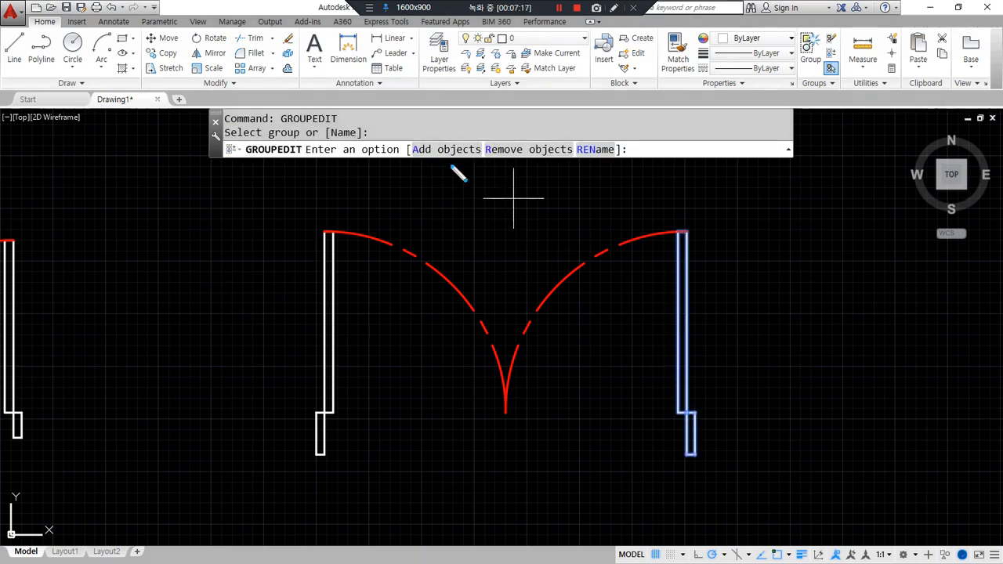
drag(409, 137, 466, 179)
mouse_move(557, 171)
mouse_down()
mouse_move(530, 125)
mouse_move(556, 181)
mouse_move(618, 142)
mouse_up()
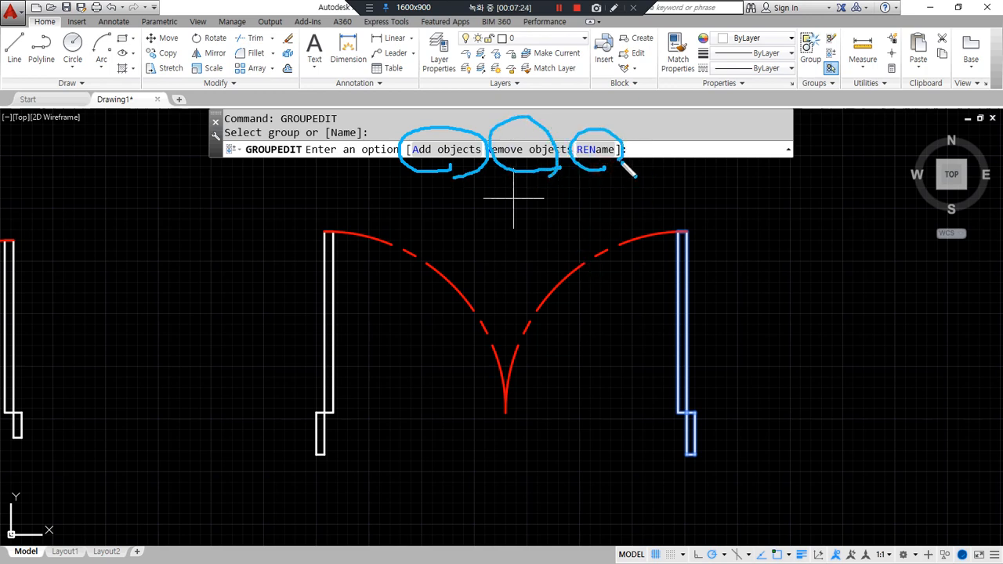
mouse_move(623, 148)
mouse_down()
mouse_move(596, 165)
mouse_move(580, 157)
mouse_move(607, 147)
mouse_up()
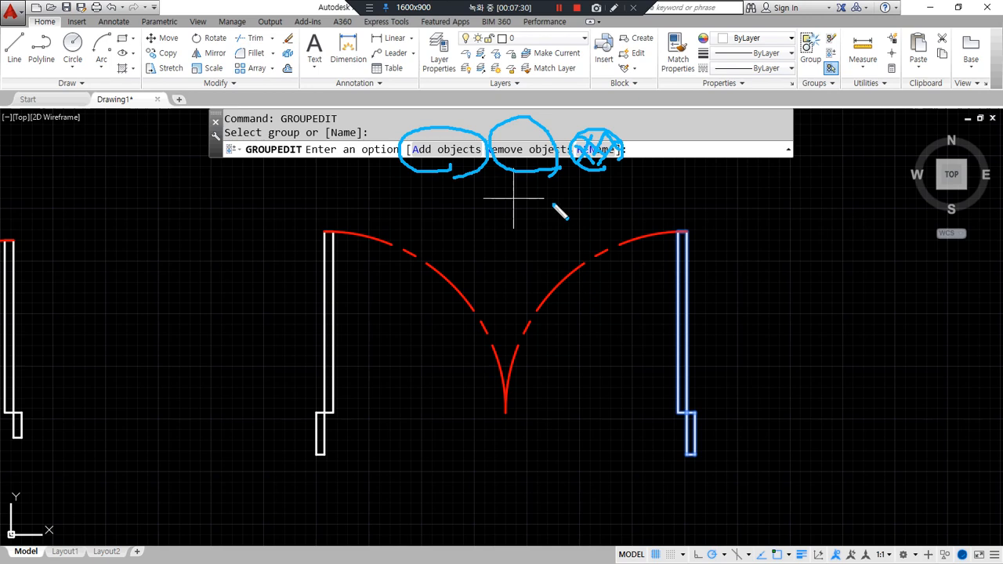
drag(449, 166, 458, 228)
drag(445, 183, 493, 196)
mouse_move(529, 67)
mouse_down()
mouse_move(514, 117)
mouse_move(537, 99)
mouse_up()
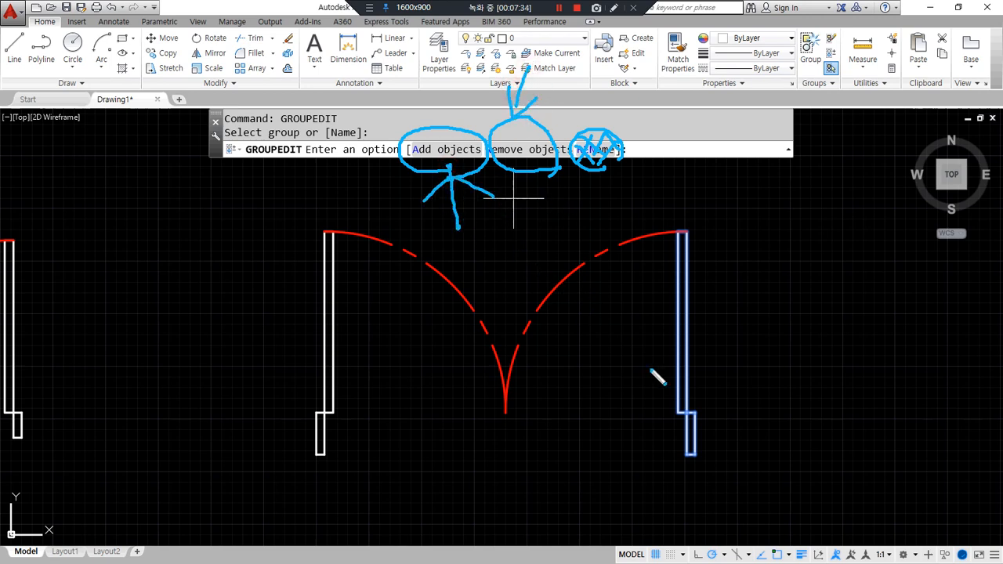
mouse_move(705, 474)
mouse_down()
mouse_move(676, 292)
mouse_move(730, 430)
mouse_up()
mouse_move(536, 383)
mouse_down()
mouse_move(483, 434)
mouse_move(435, 267)
mouse_move(544, 395)
mouse_up()
key(Escape)
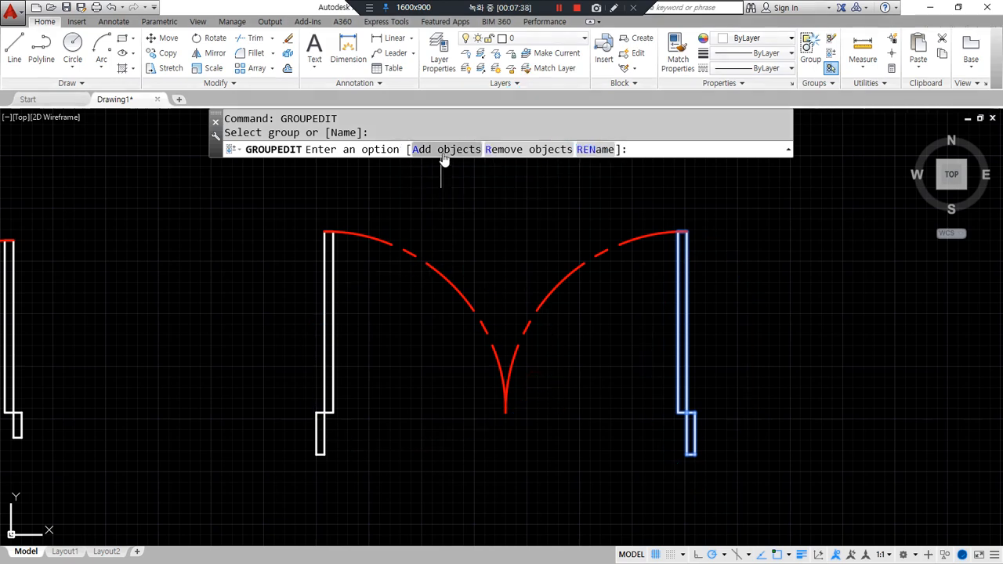
Step: Add all the double door's leaves, jambs and swing arcs to the group and select it to check its extent
click(461, 163)
click(601, 188)
click(238, 500)
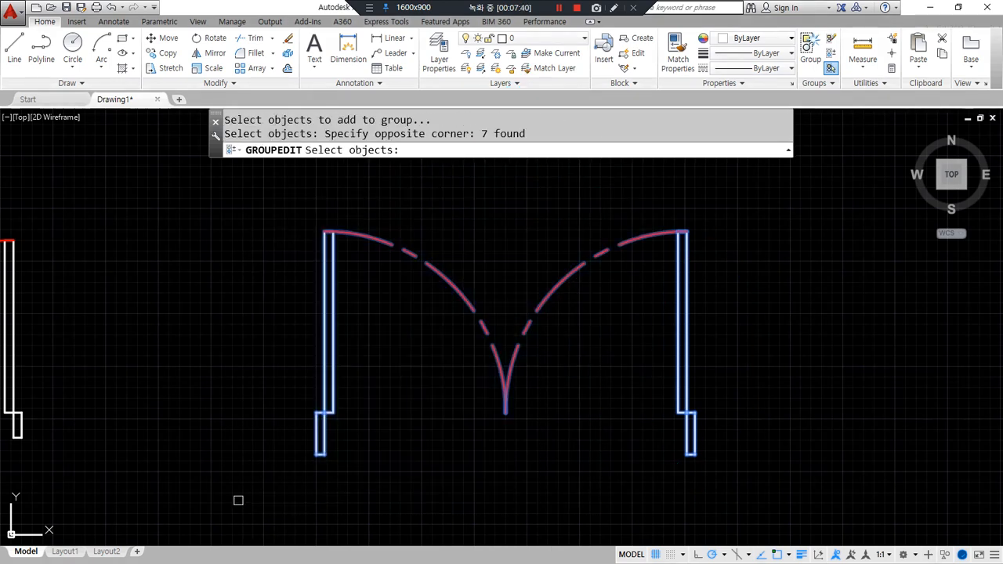
key(Return)
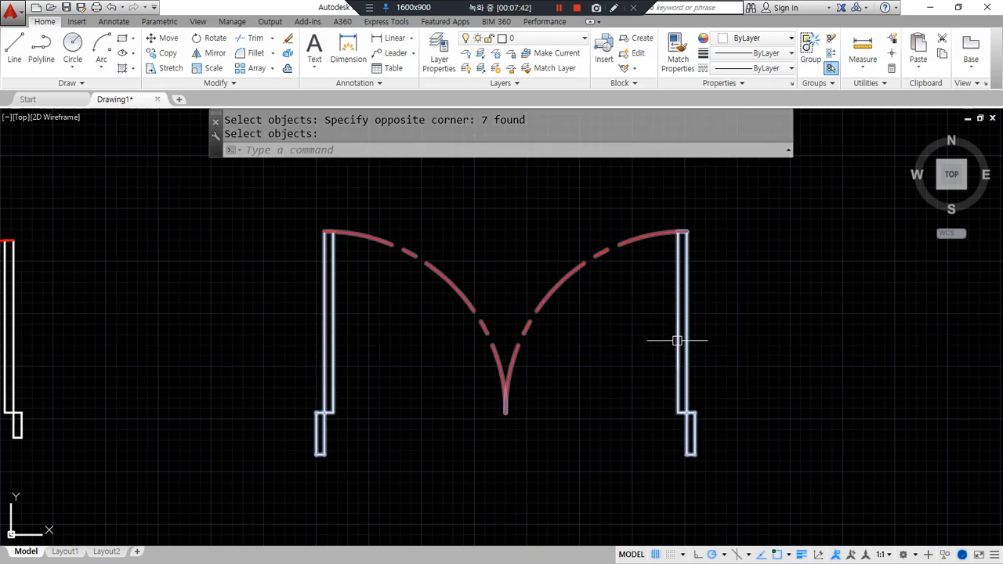
click(678, 340)
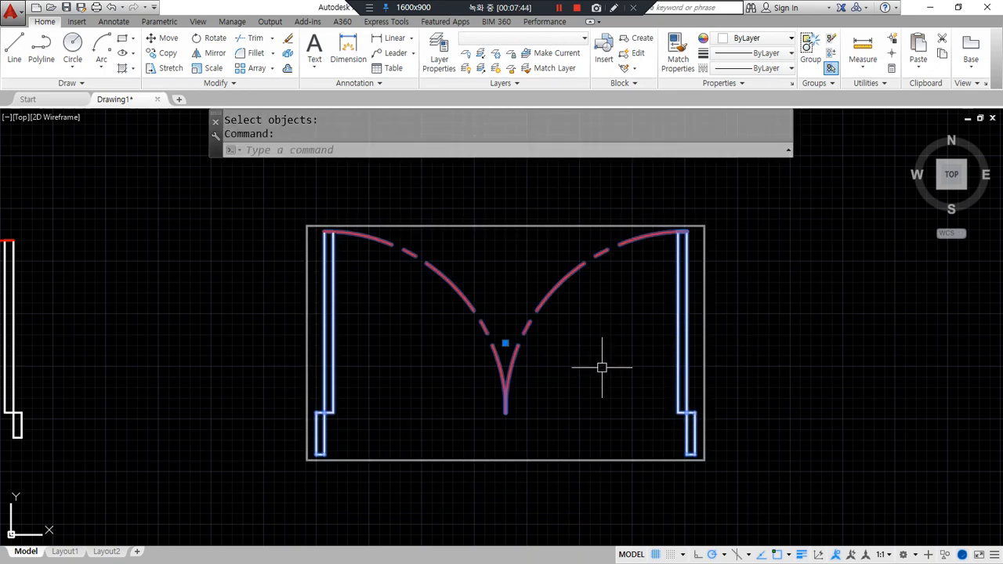
key(Escape)
Step: Draw a circle of about 68 radius below the left swing arc and a slightly smaller circle below the right one
text(c)
key(Return)
click(410, 357)
click(423, 343)
key(Return)
click(602, 352)
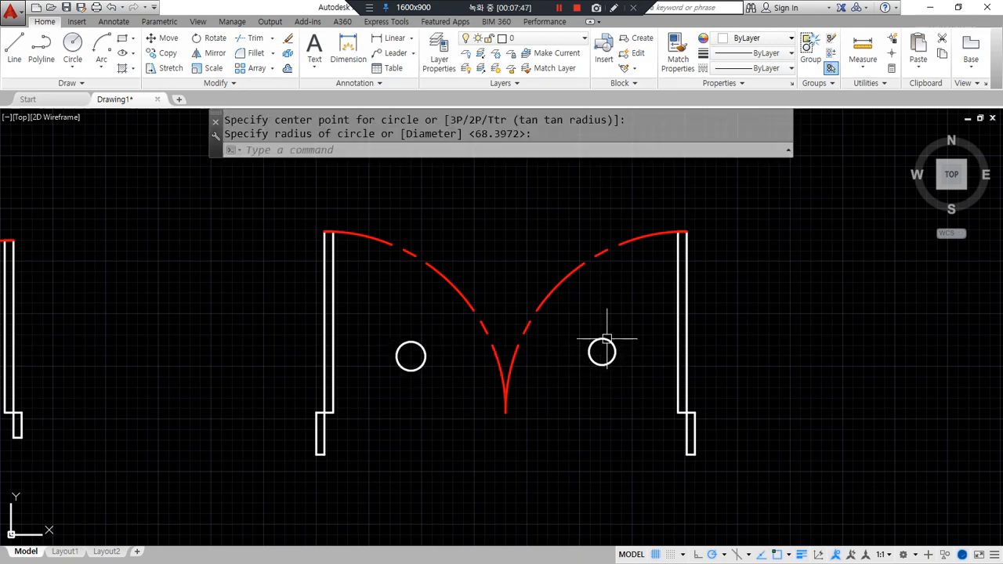
Step: Use Groupedit to add both circles to the double-door group and select the group to check that they belong to it
text(gr)
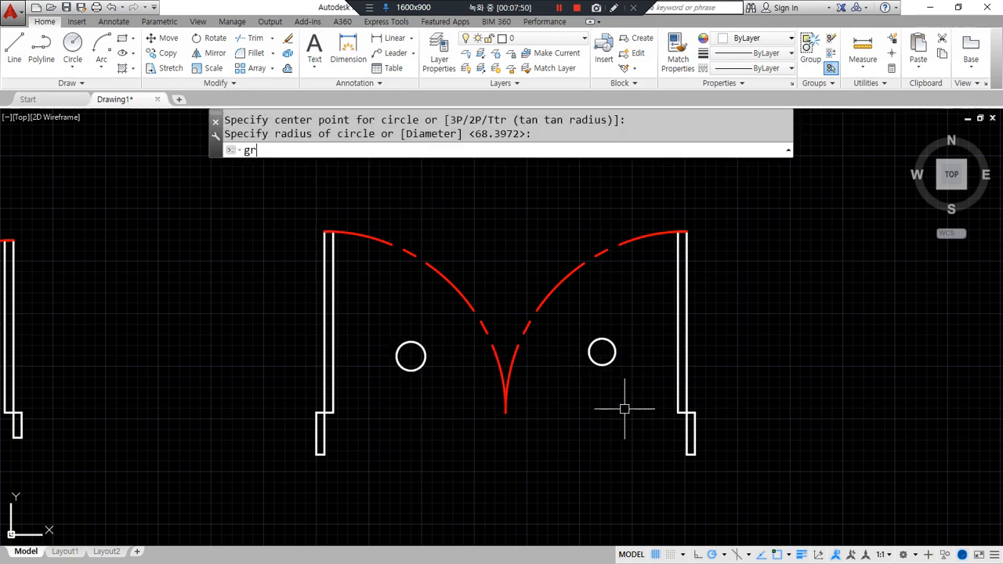
text(oupedit)
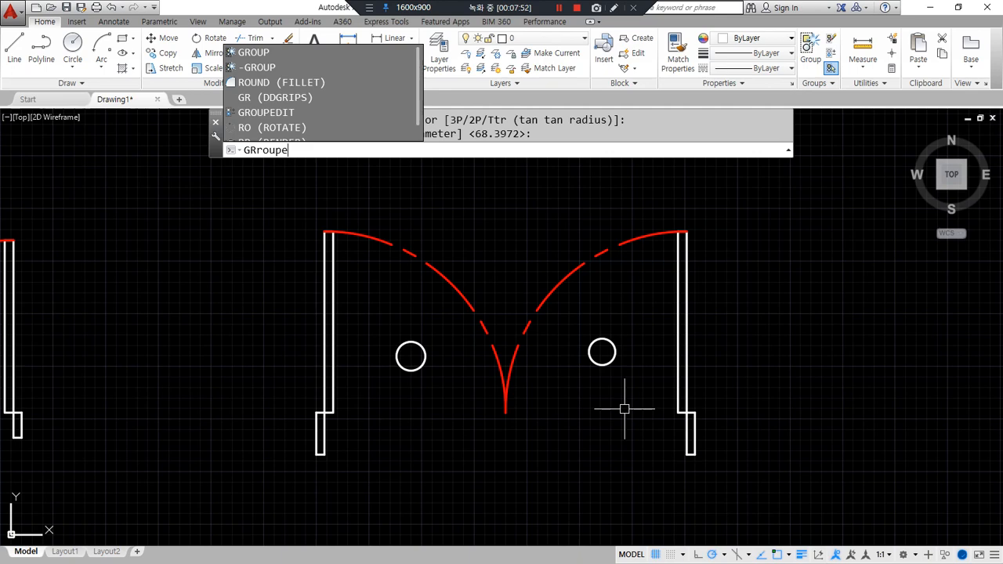
key(Return)
click(574, 279)
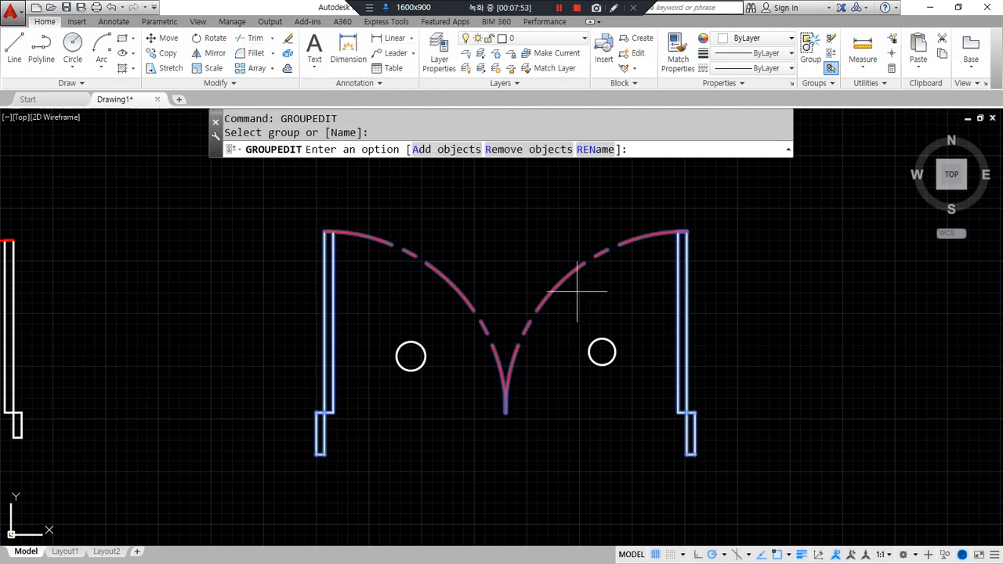
click(450, 149)
click(600, 349)
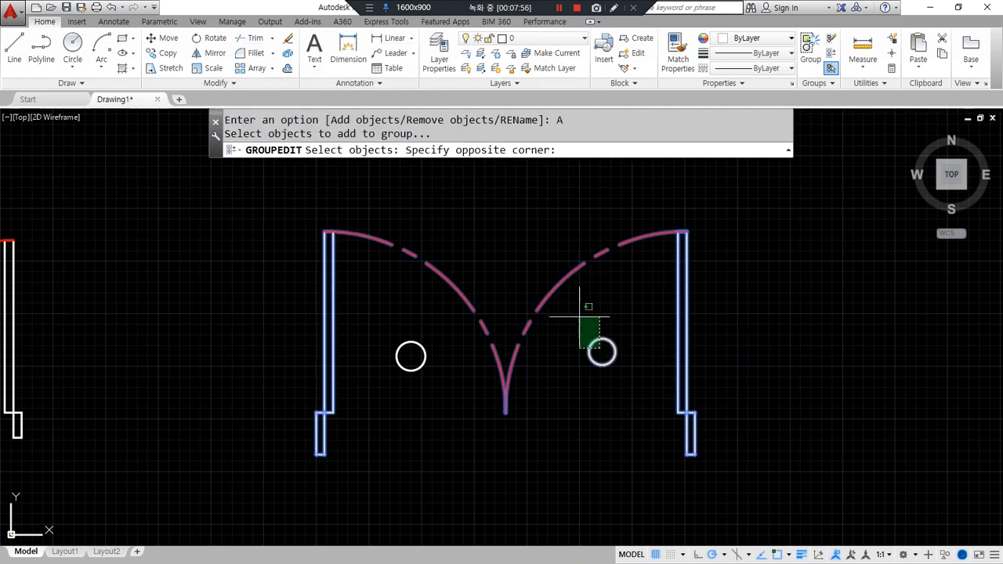
click(579, 316)
click(421, 387)
click(393, 350)
key(Return)
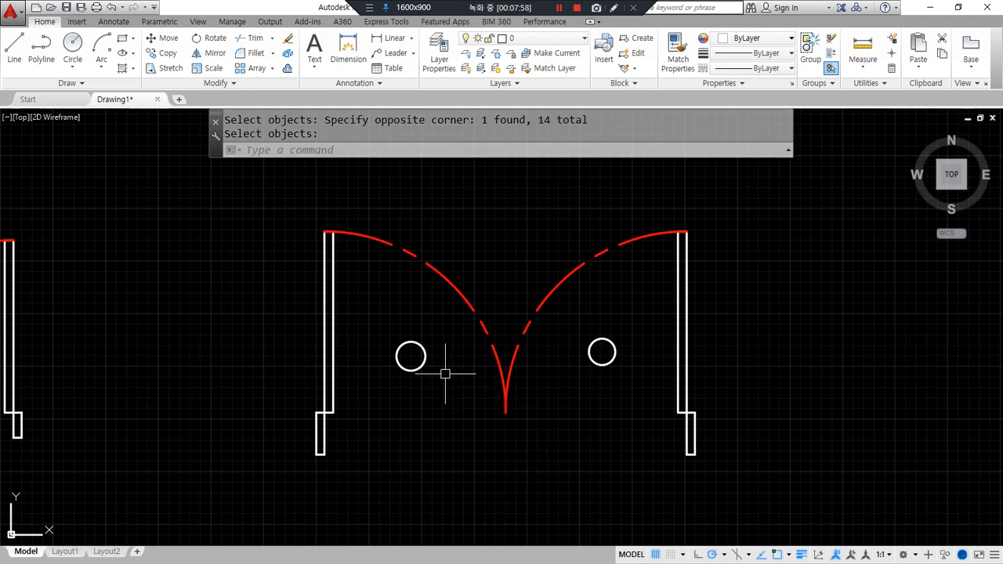
click(423, 364)
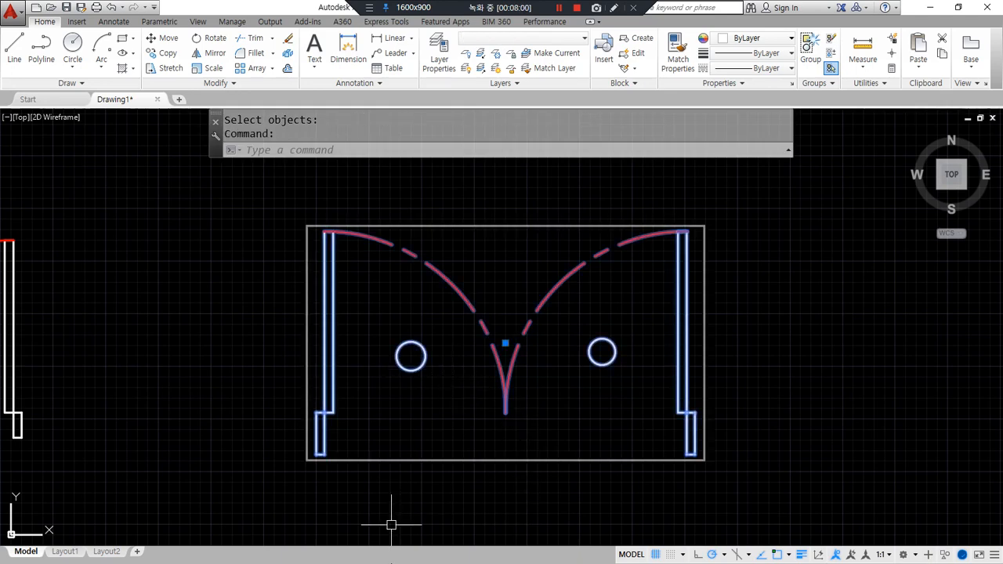
key(Escape)
Step: Use Groupedit to remove both circles from the double-door group
text(g)
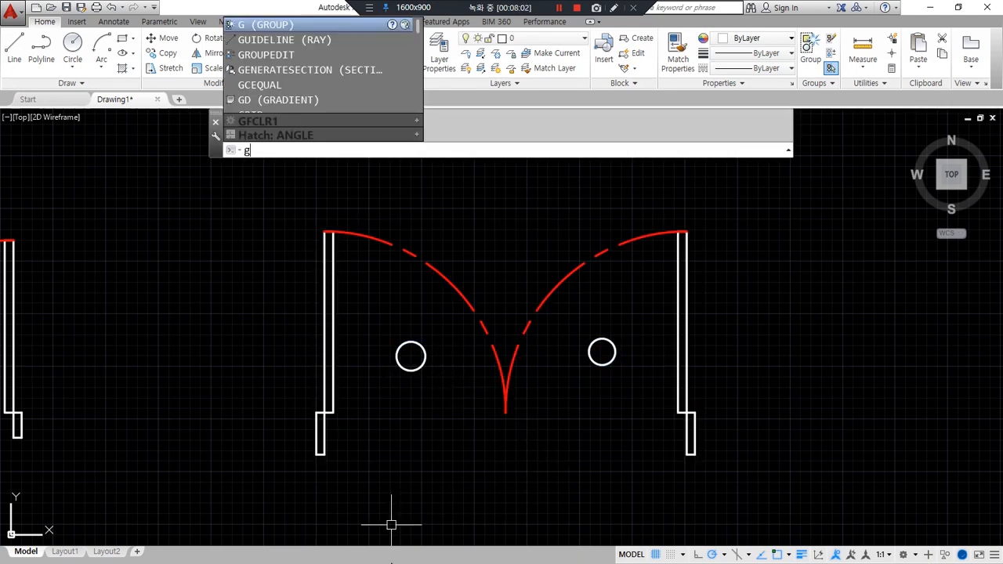
text(rouped)
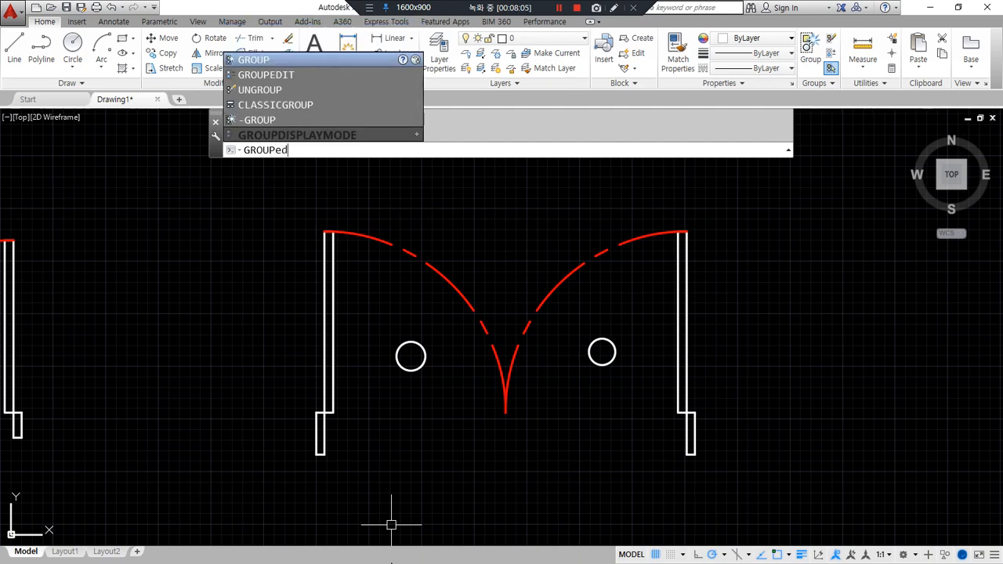
text(it)
key(Return)
click(514, 358)
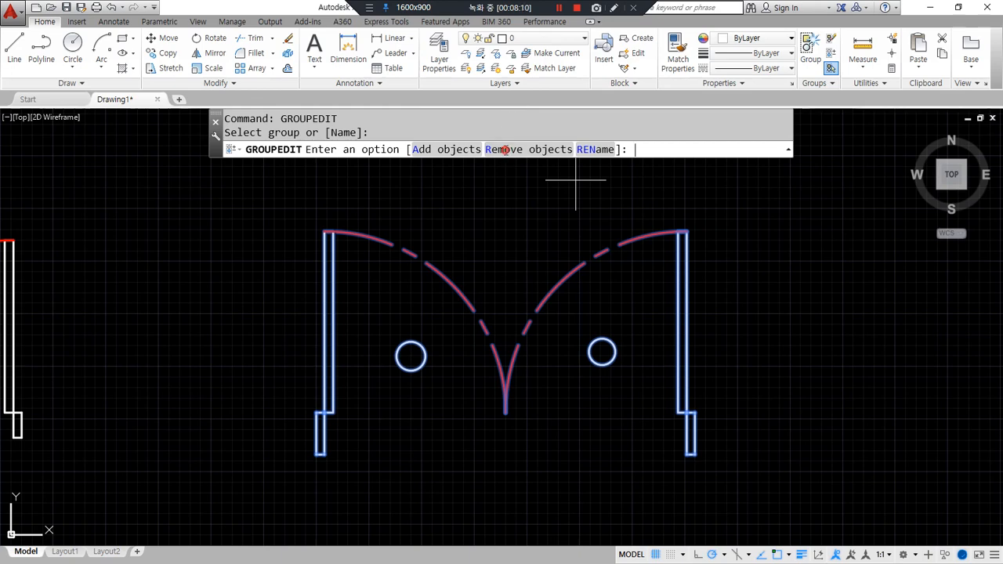
click(505, 149)
click(447, 379)
click(399, 335)
click(629, 382)
click(589, 319)
key(Return)
Step: Move the double-door group up and to the right, leaving the two circles behind
click(689, 404)
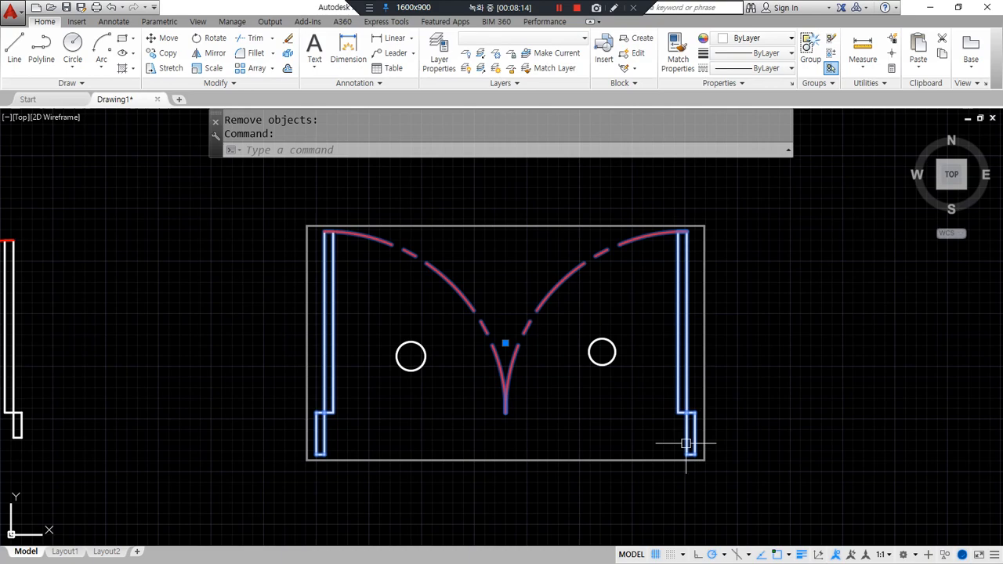
text(m)
key(Return)
click(588, 464)
click(764, 309)
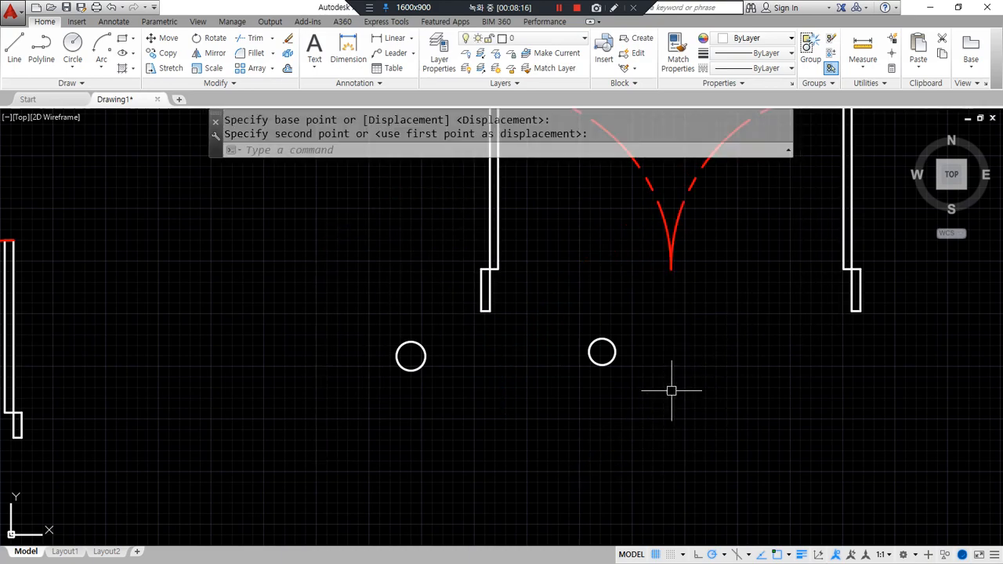
Step: Move the cloud-shaped group of arcs a short distance to test whether the short line belongs to it, and undo the move
scroll(582, 421, down, 3)
middle_drag(228, 284, 727, 207)
scroll(370, 237, up, 4)
click(367, 241)
key(ctrl+alt+d)
mouse_move(294, 335)
mouse_down()
mouse_move(263, 317)
mouse_move(303, 306)
mouse_move(283, 347)
mouse_up()
key(Escape)
text(m)
key(space)
click(397, 344)
click(483, 311)
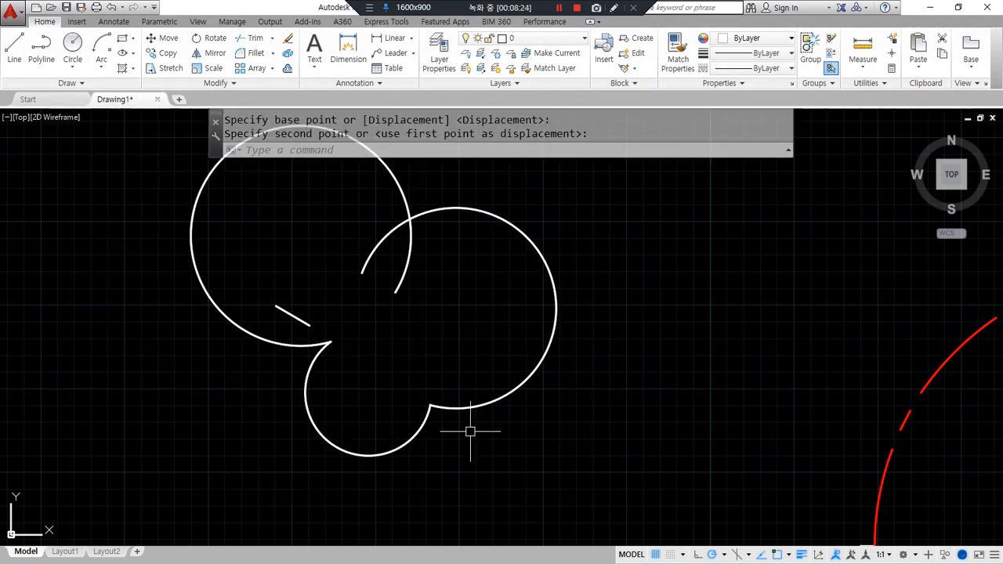
key(ctrl+z)
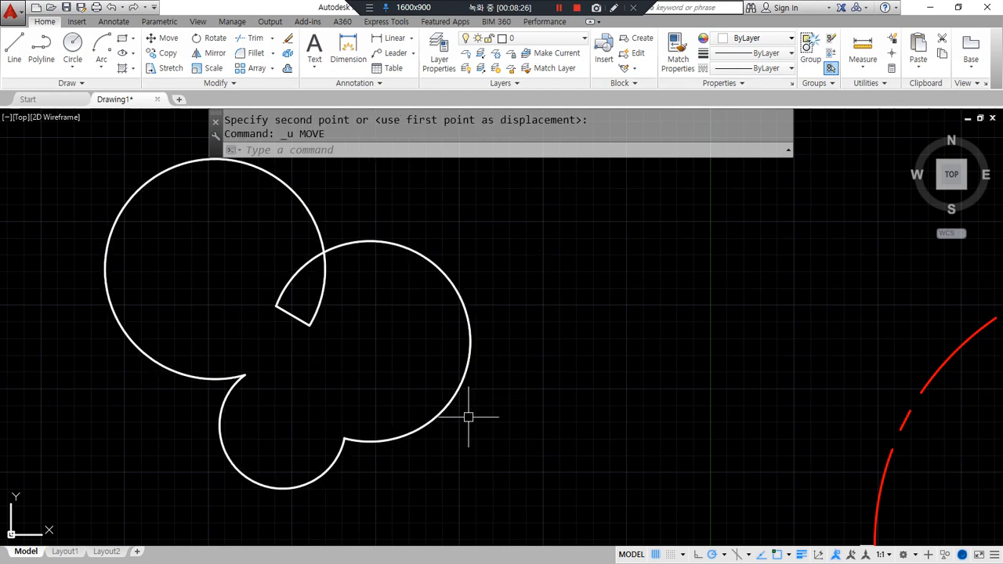
Step: Use Groupedit to add the short line joining the arcs' open ends to the cloud-shaped arc group
text(group)
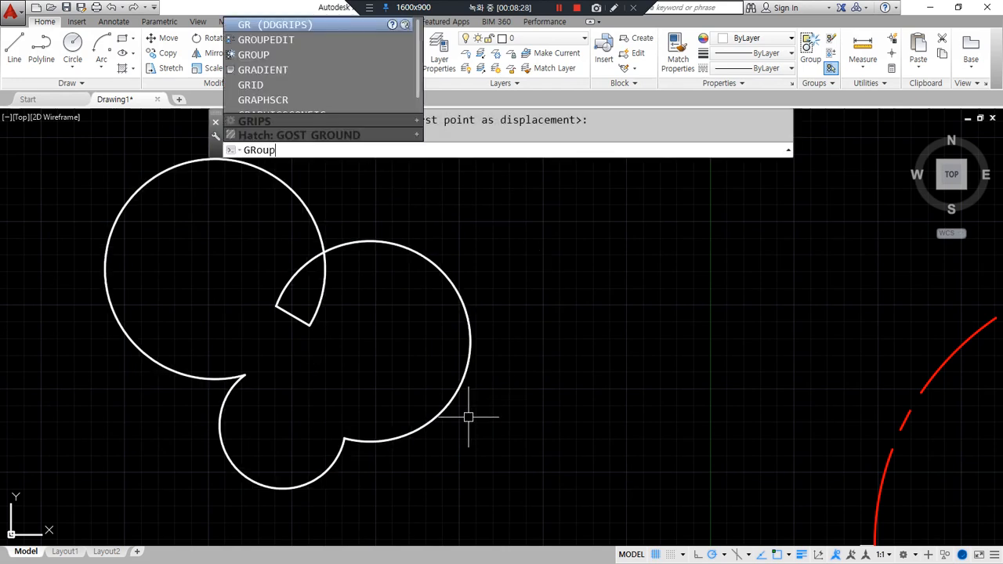
text(e)
key(Return)
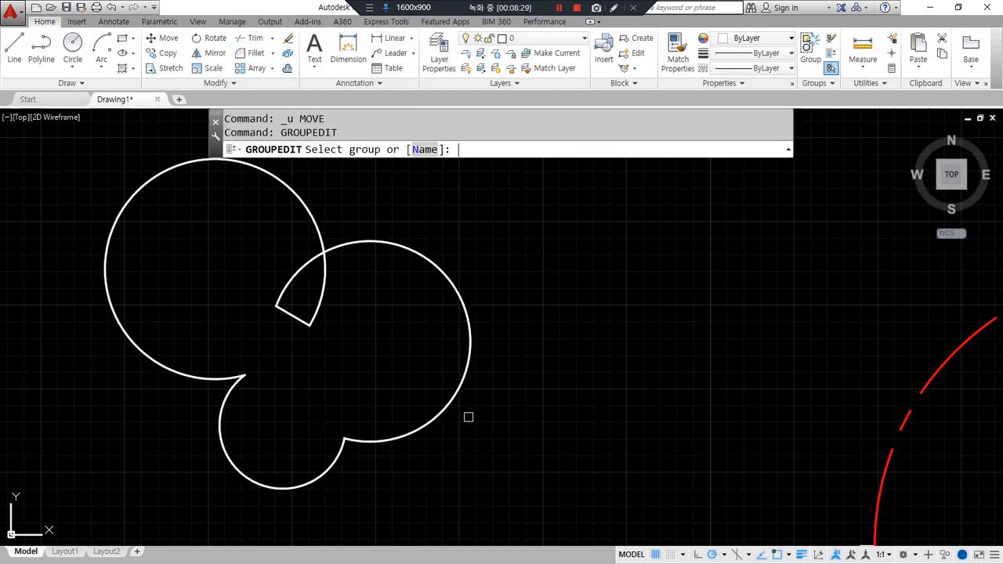
click(365, 241)
click(461, 155)
click(225, 278)
click(380, 380)
key(Return)
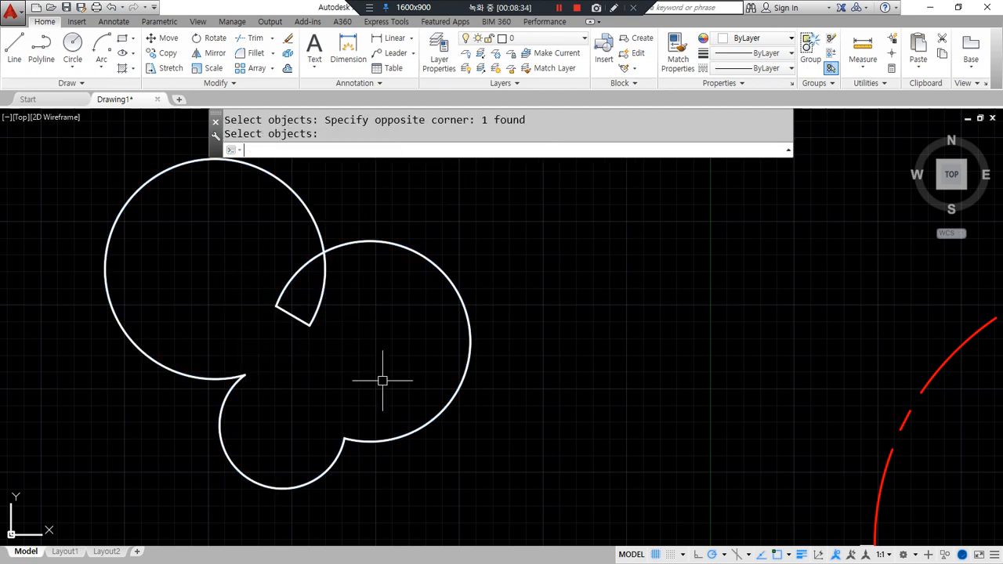
Step: Select the cloud-shaped group and all the drawing's objects to check group membership, clearing each selection
click(420, 422)
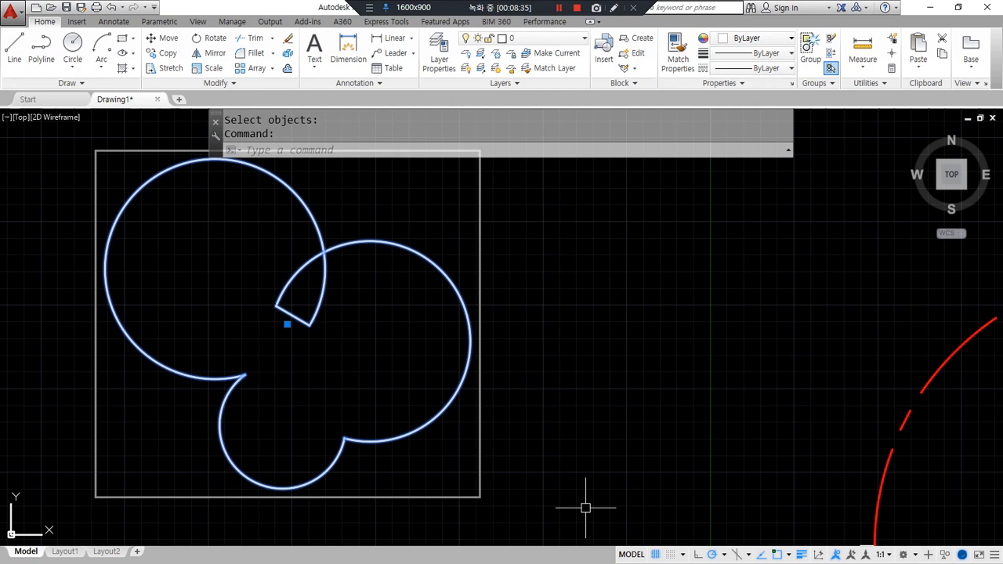
key(Escape)
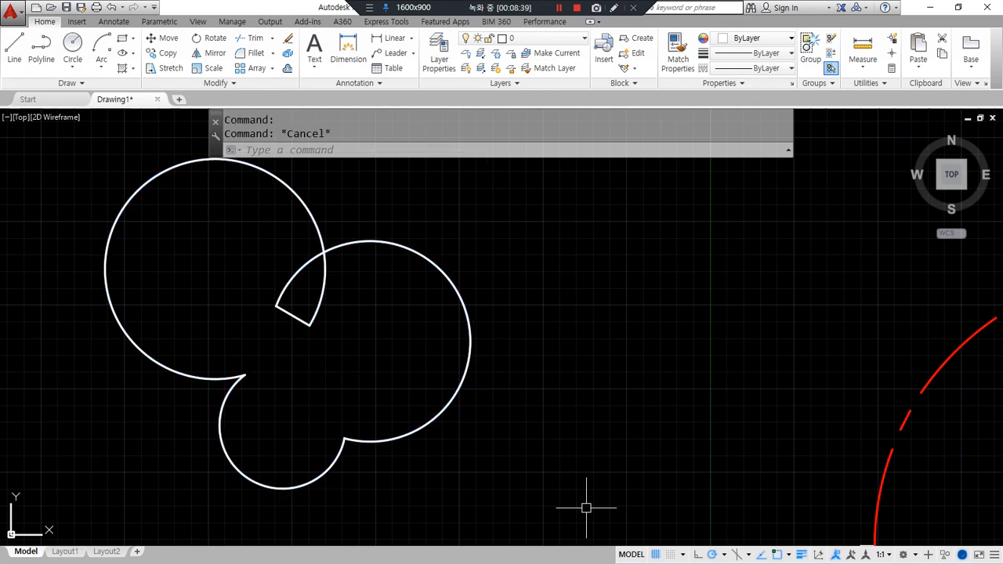
scroll(257, 316, down, 6)
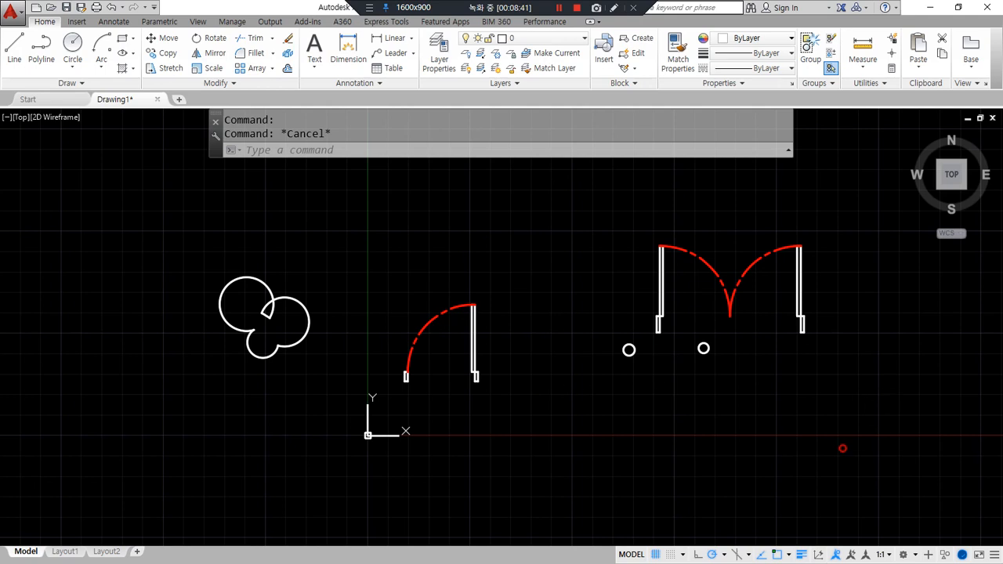
click(880, 459)
click(183, 190)
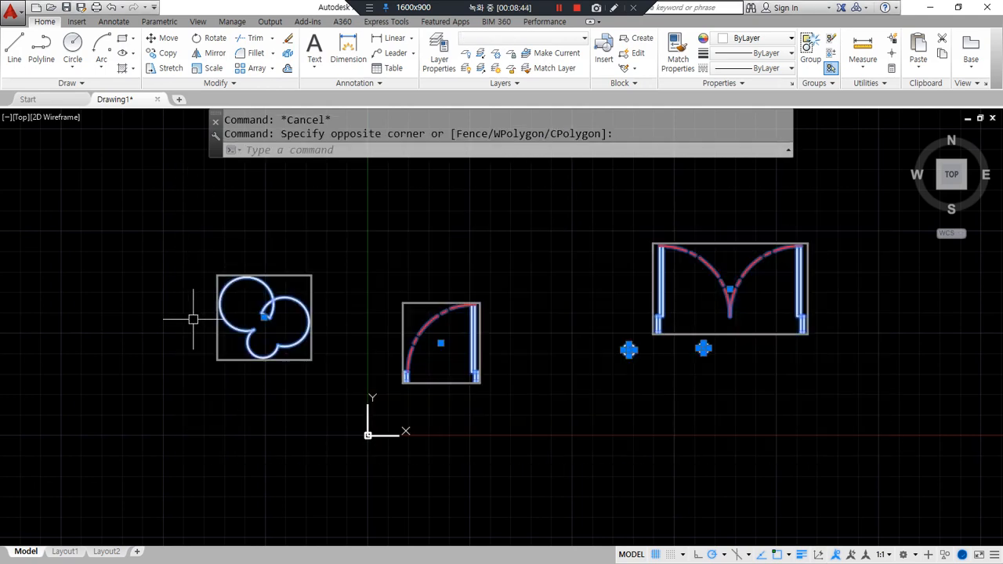
key(Escape)
click(886, 400)
key(Escape)
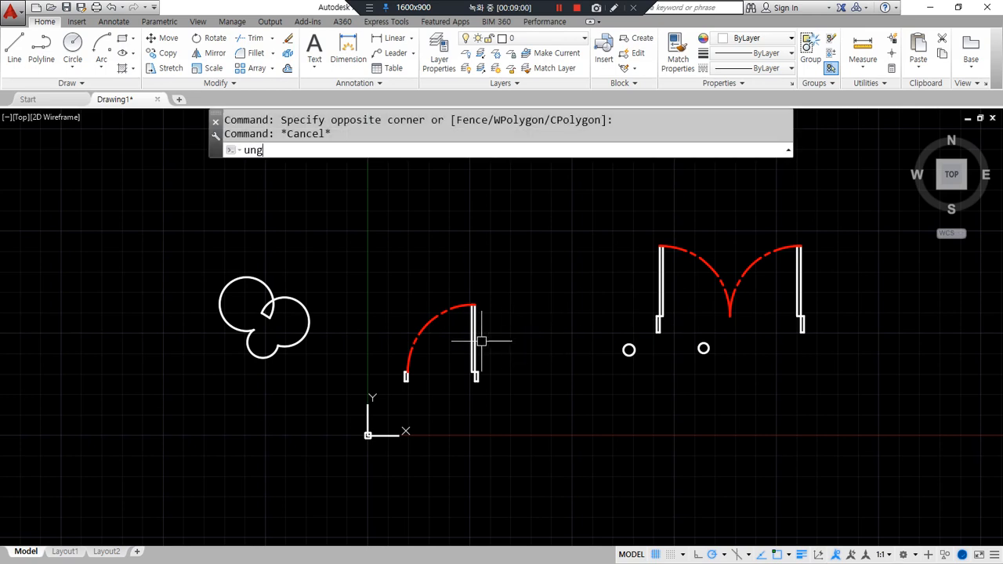
Step: Ungroup both the double-door group and the single-door group
text(p)
key(Return)
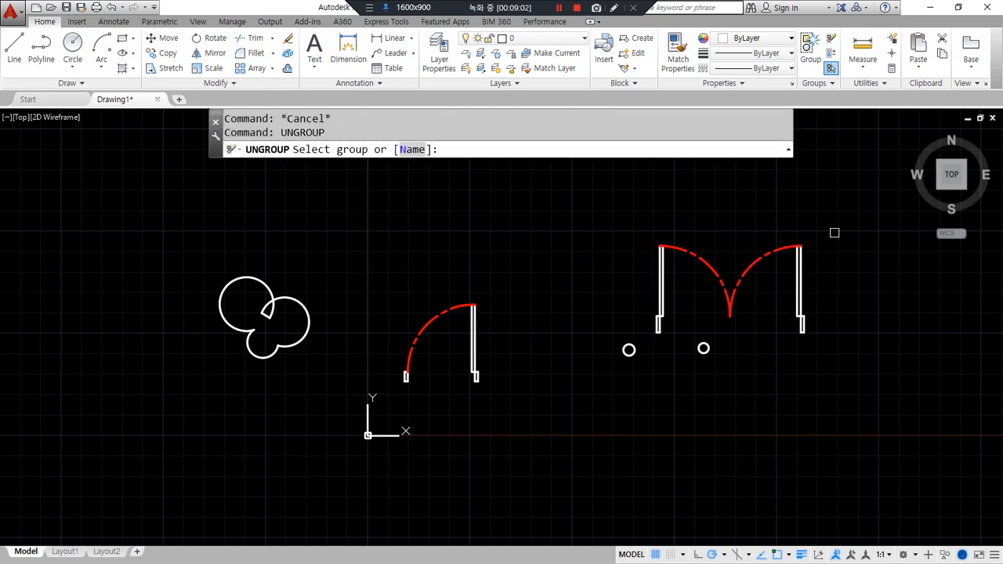
click(736, 291)
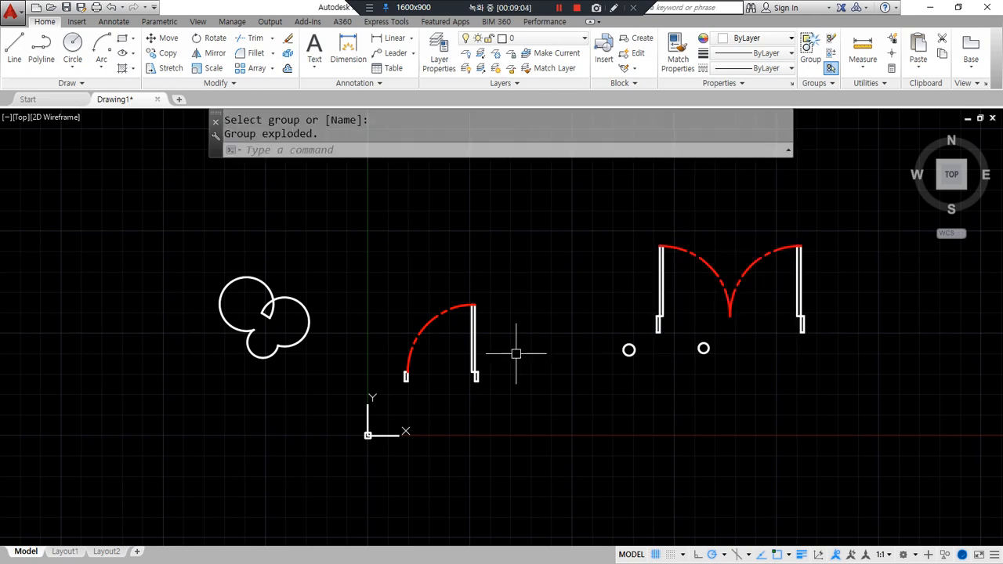
key(Return)
click(469, 300)
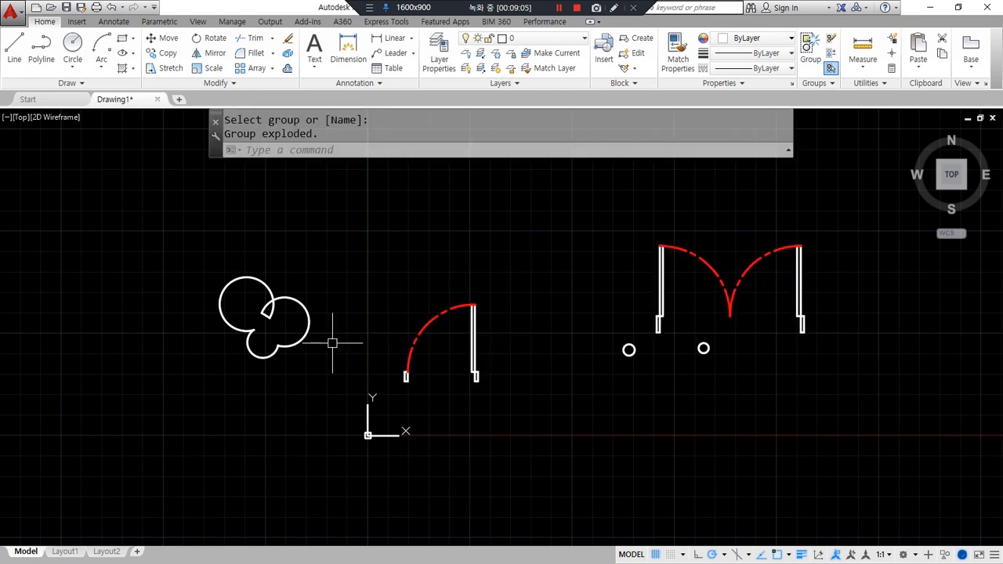
Step: Erase the cloud-shaped arc group and the two circles below the double door
click(319, 371)
click(166, 213)
click(713, 377)
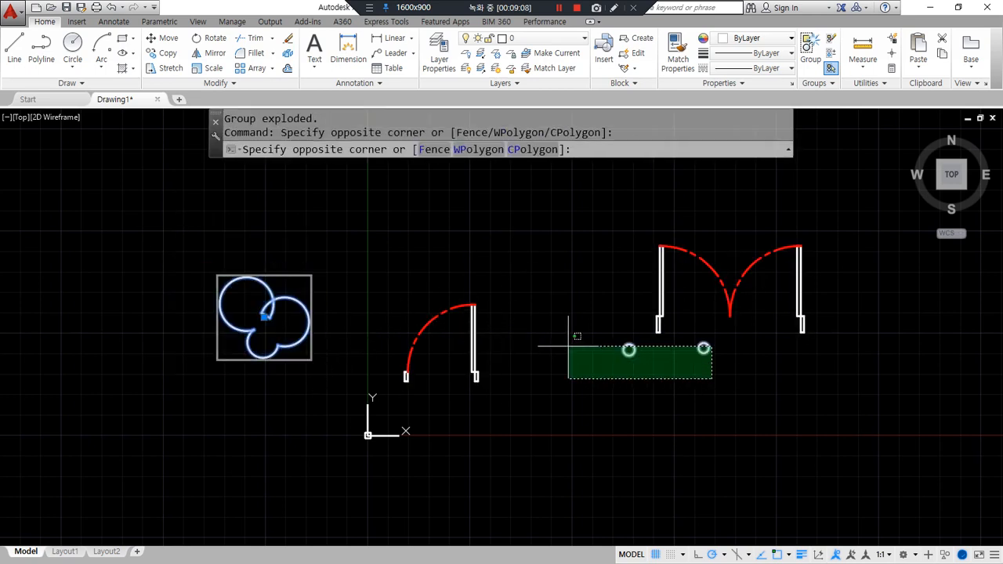
click(569, 336)
text(e)
key(Return)
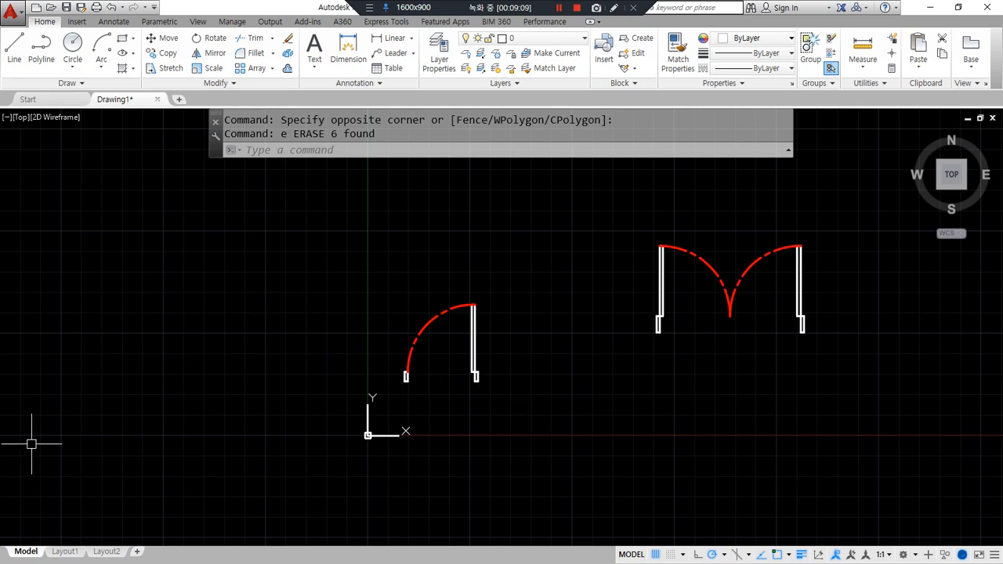
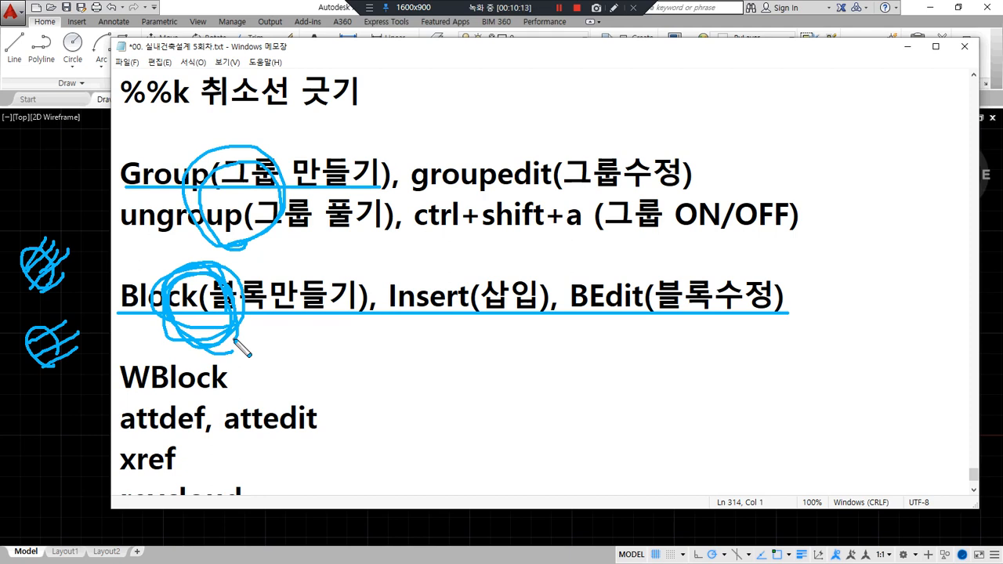
Step: Return to the AutoCAD drawing and start a new block definition, moving its dialog clear of the single door
key(Escape)
click(60, 359)
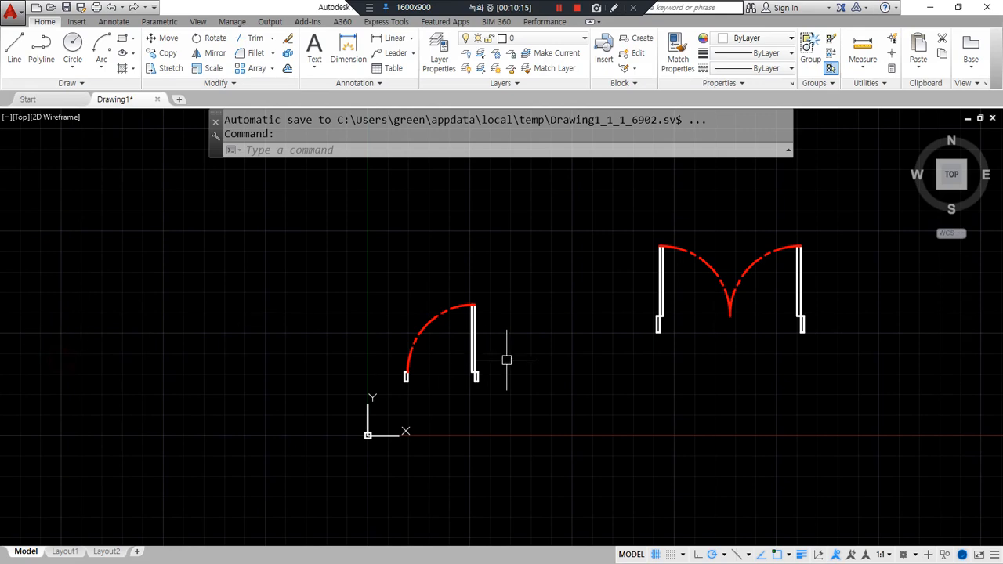
scroll(506, 360, up, 2)
mouse_move(370, 450)
mouse_down()
mouse_move(347, 270)
mouse_move(370, 440)
mouse_up()
key(Escape)
text(b)
key(Return)
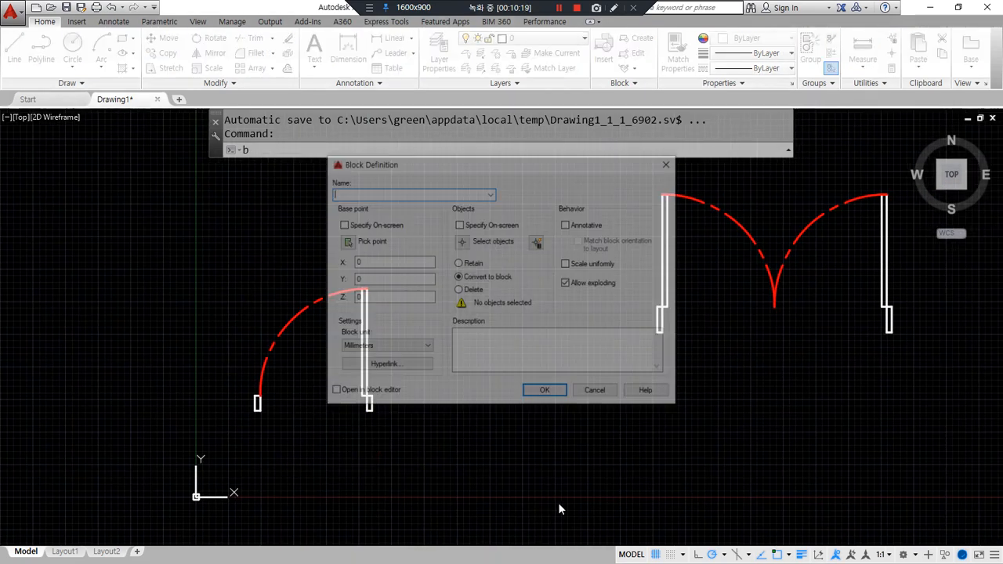
drag(471, 169, 534, 168)
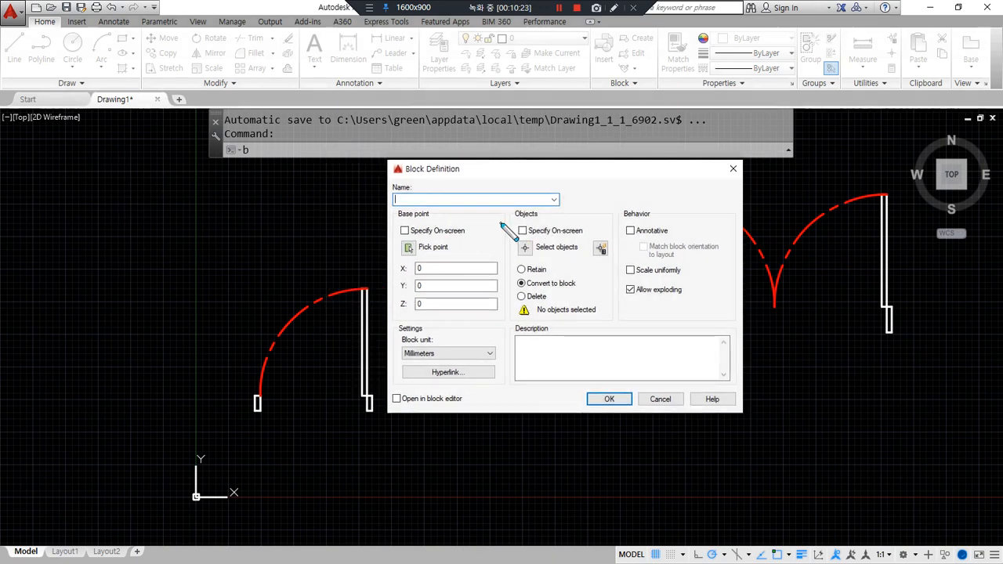
drag(382, 214, 750, 213)
drag(515, 213, 515, 408)
drag(604, 213, 604, 333)
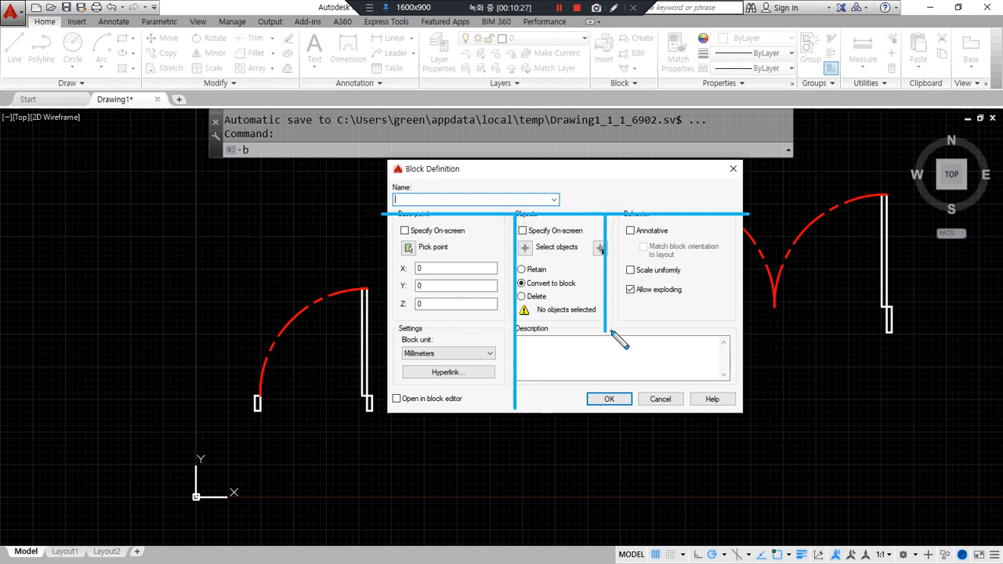
mouse_move(422, 188)
mouse_down()
mouse_move(384, 205)
mouse_move(427, 210)
mouse_up()
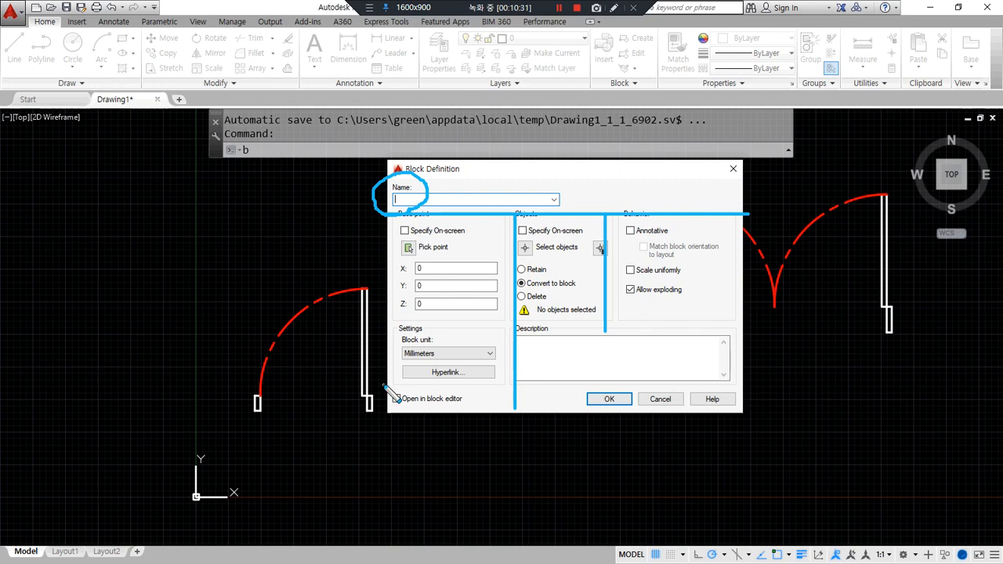
key(Escape)
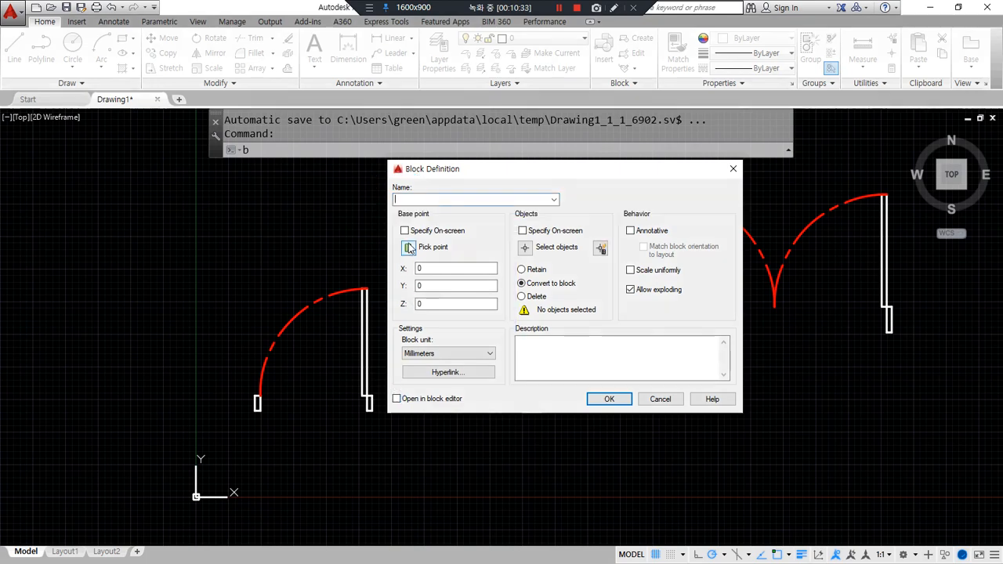
Step: Name the new block Door_900
key(ctrl+alt+d)
mouse_move(214, 268)
mouse_down()
mouse_move(274, 315)
mouse_move(237, 315)
mouse_up()
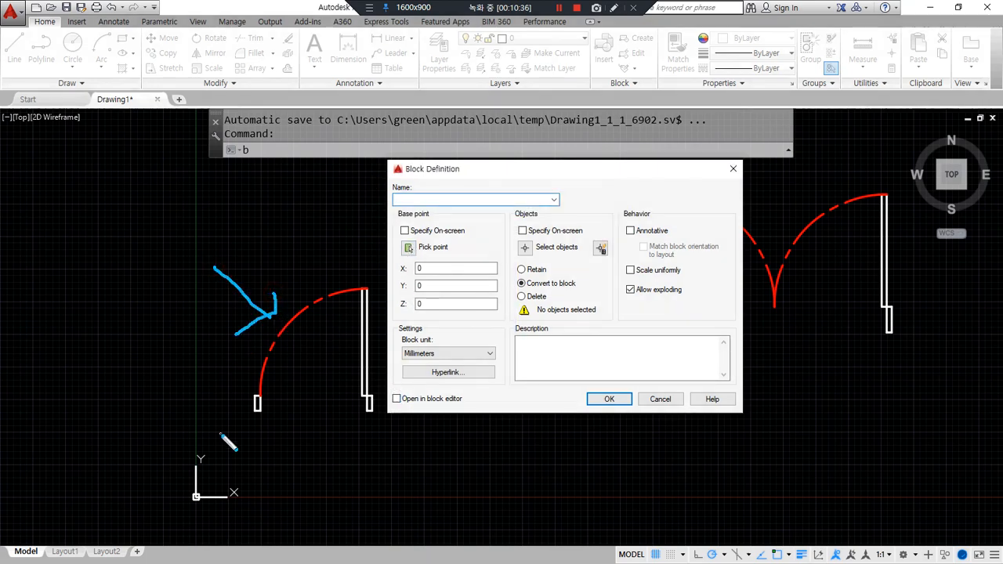
key(Escape)
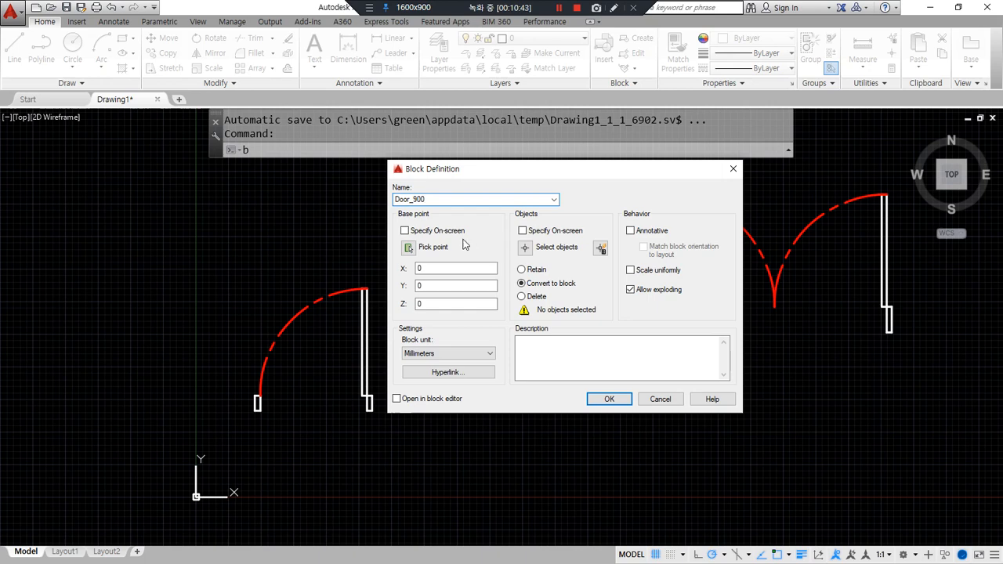
drag(437, 219, 394, 219)
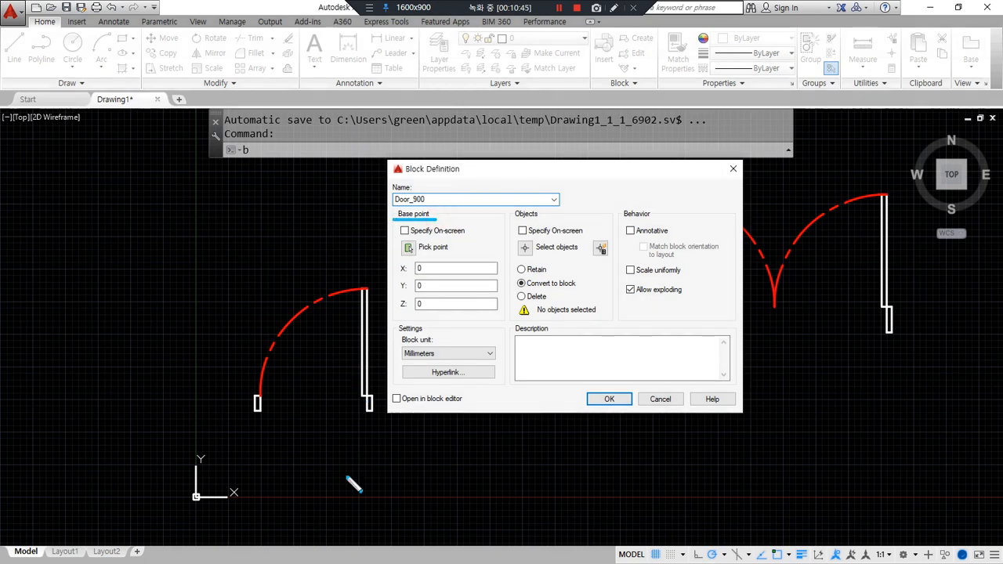
mouse_move(289, 463)
mouse_down()
mouse_move(390, 296)
mouse_move(305, 452)
mouse_up()
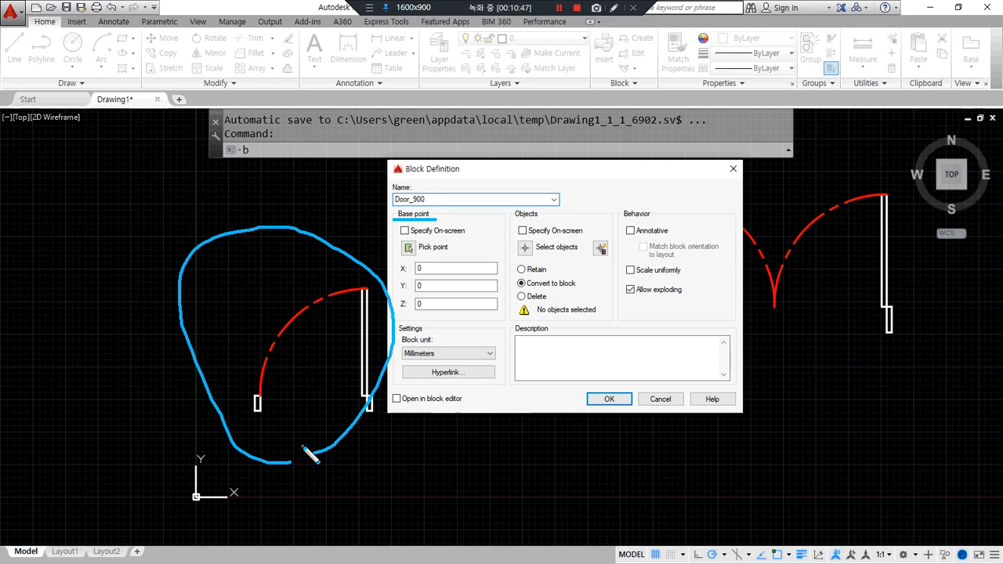
drag(235, 228, 275, 296)
drag(287, 257, 232, 309)
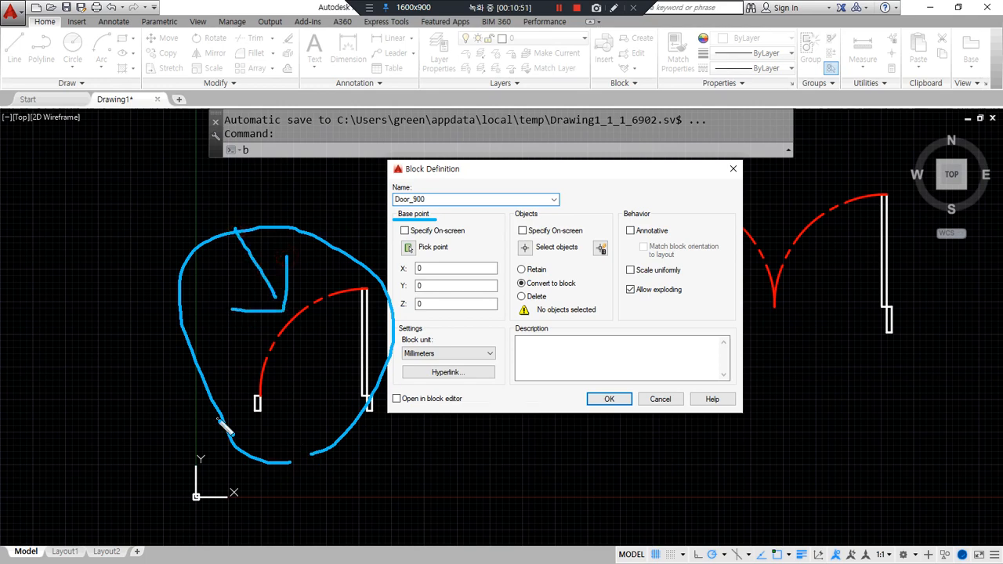
key(Escape)
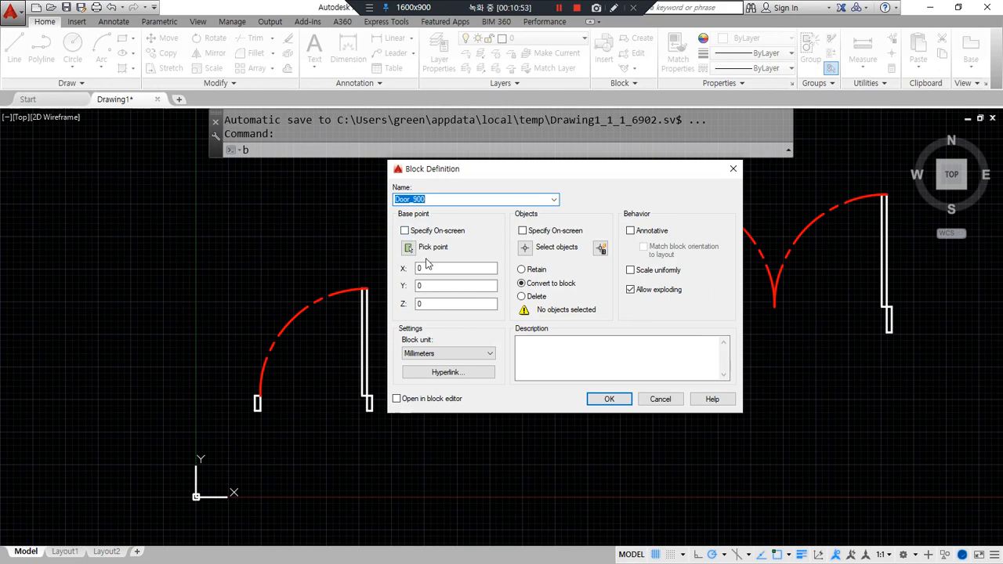
mouse_move(409, 254)
mouse_down()
mouse_move(394, 328)
mouse_move(505, 270)
mouse_move(432, 258)
mouse_move(433, 304)
mouse_up()
drag(438, 269, 464, 306)
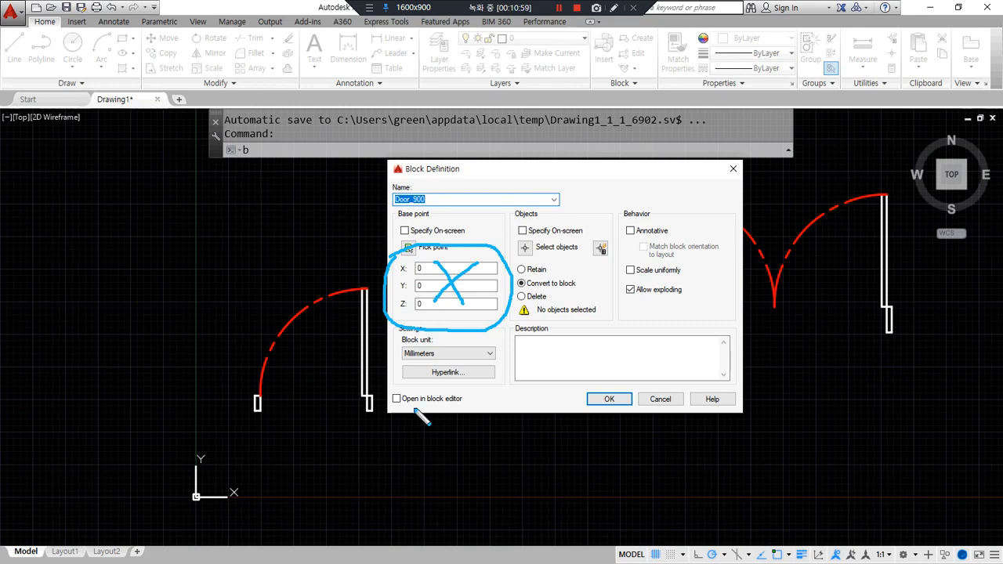
key(Escape)
mouse_move(403, 258)
mouse_down()
mouse_move(399, 244)
mouse_move(416, 255)
mouse_up()
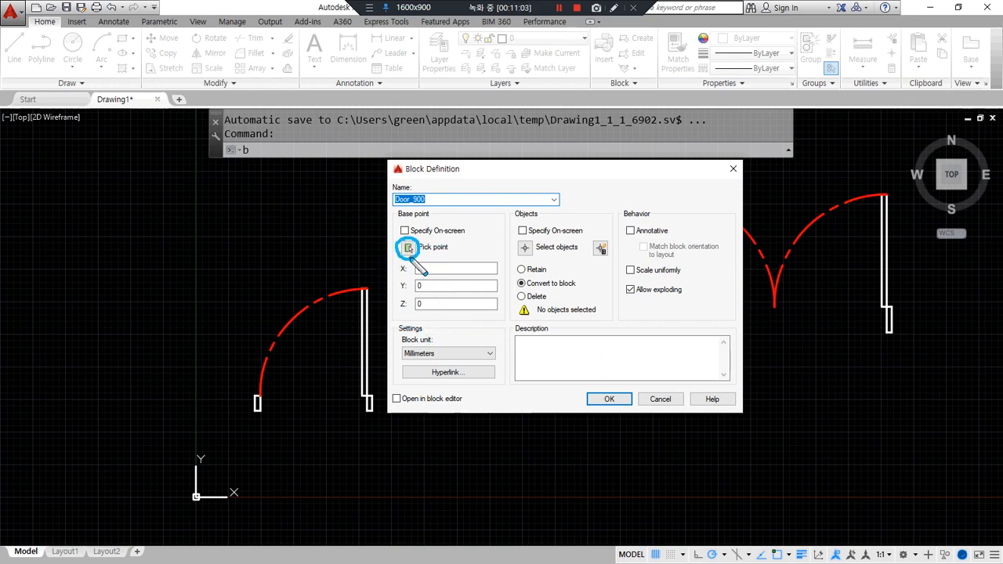
key(Escape)
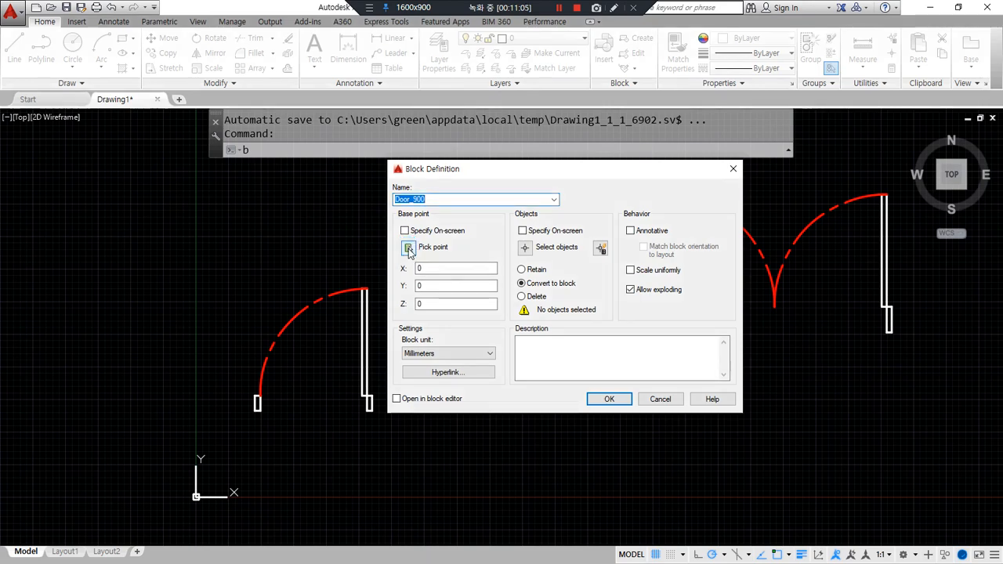
Step: Set the block's base point at the upper-right corner of the single door's right jamb
click(408, 248)
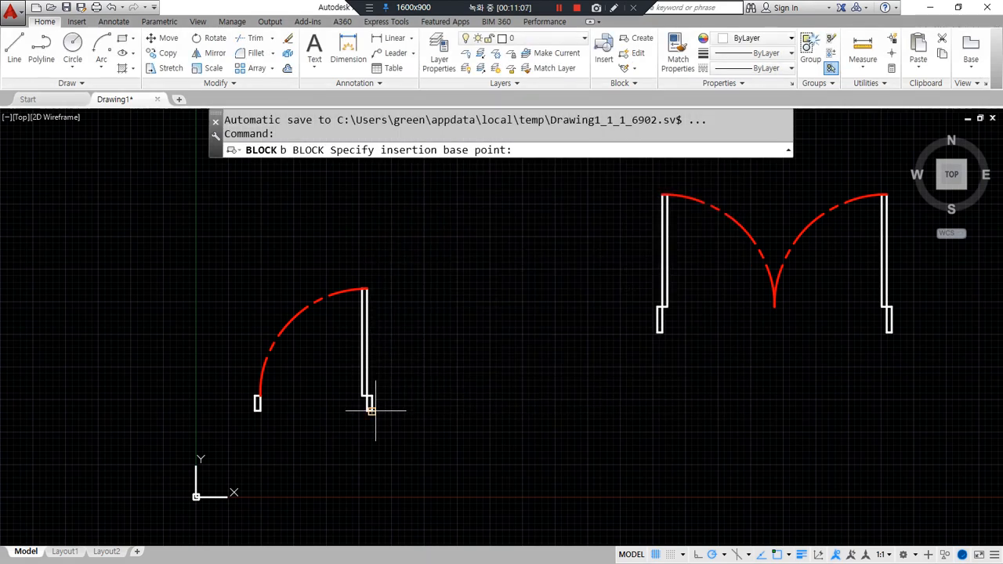
scroll(373, 411, up, 4)
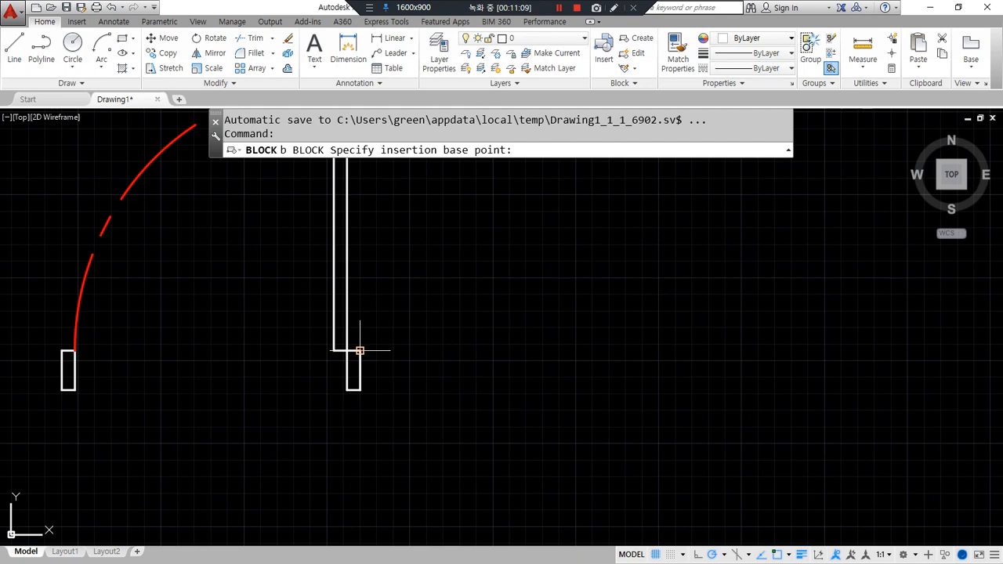
click(359, 350)
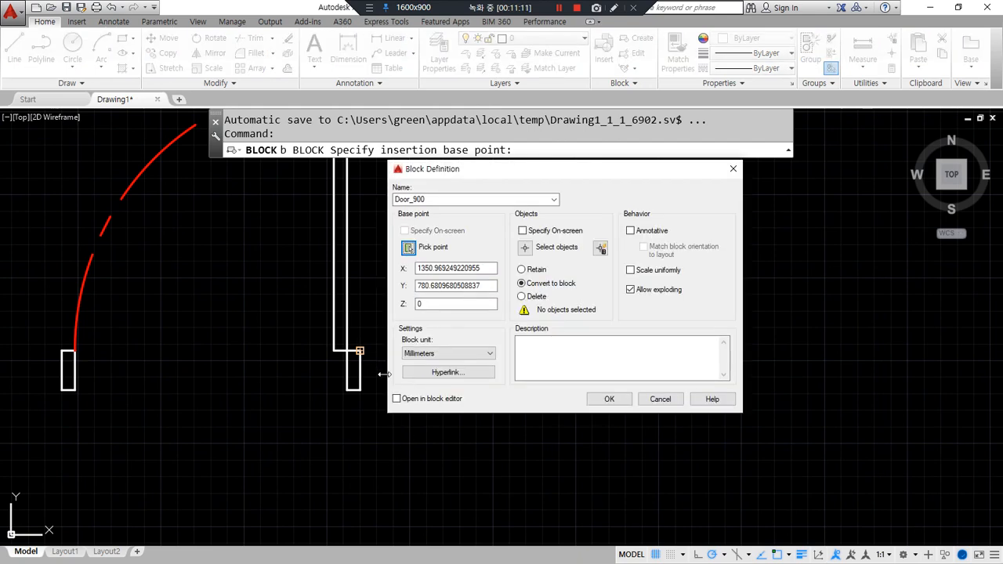
mouse_move(373, 344)
mouse_down()
mouse_move(361, 336)
mouse_move(367, 357)
mouse_move(472, 311)
mouse_move(398, 297)
mouse_move(492, 276)
mouse_move(473, 314)
mouse_up()
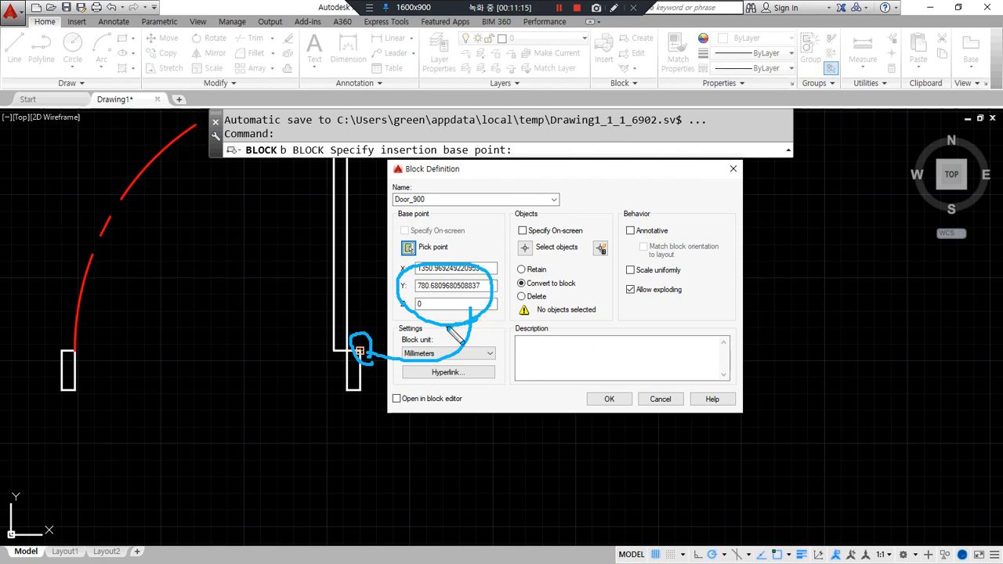
mouse_move(428, 278)
mouse_down()
mouse_move(423, 266)
mouse_move(466, 276)
mouse_move(458, 314)
mouse_move(473, 298)
mouse_up()
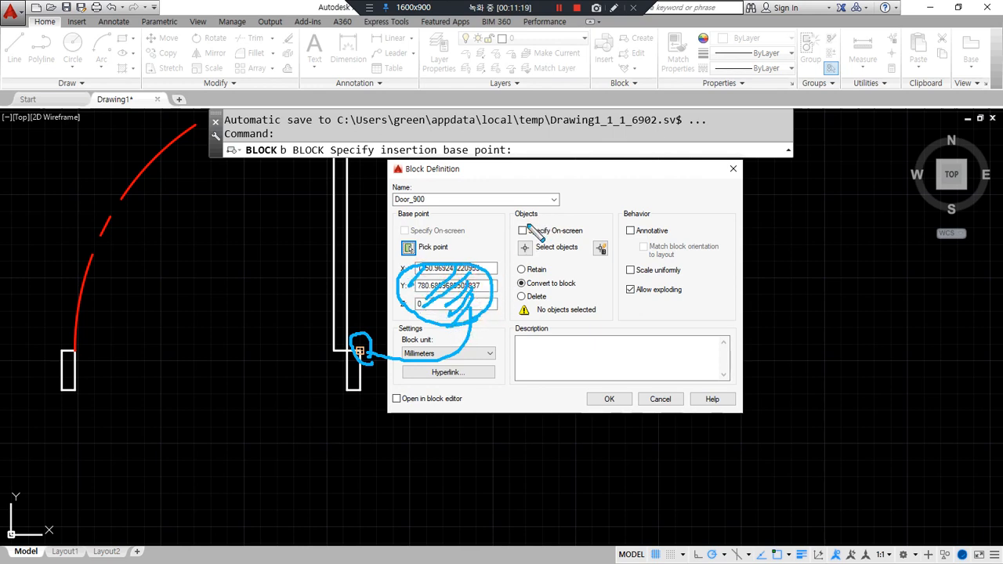
mouse_move(530, 243)
mouse_down()
mouse_move(521, 243)
mouse_move(580, 253)
mouse_move(519, 240)
mouse_move(534, 248)
mouse_up()
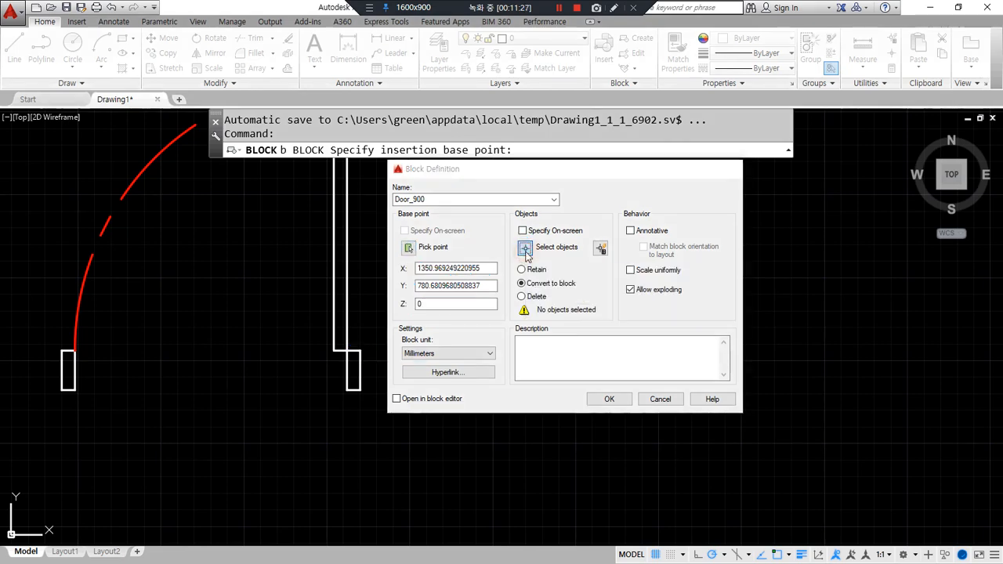
Step: Select the entire single door, including its swing arc, leaf and both jambs, as the block's objects
click(525, 251)
click(447, 431)
click(157, 163)
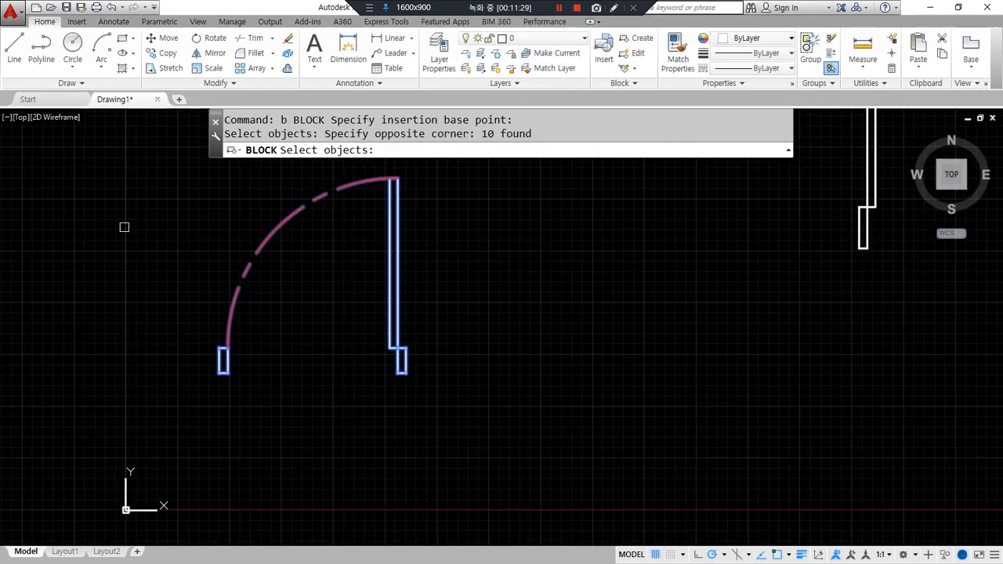
key(Return)
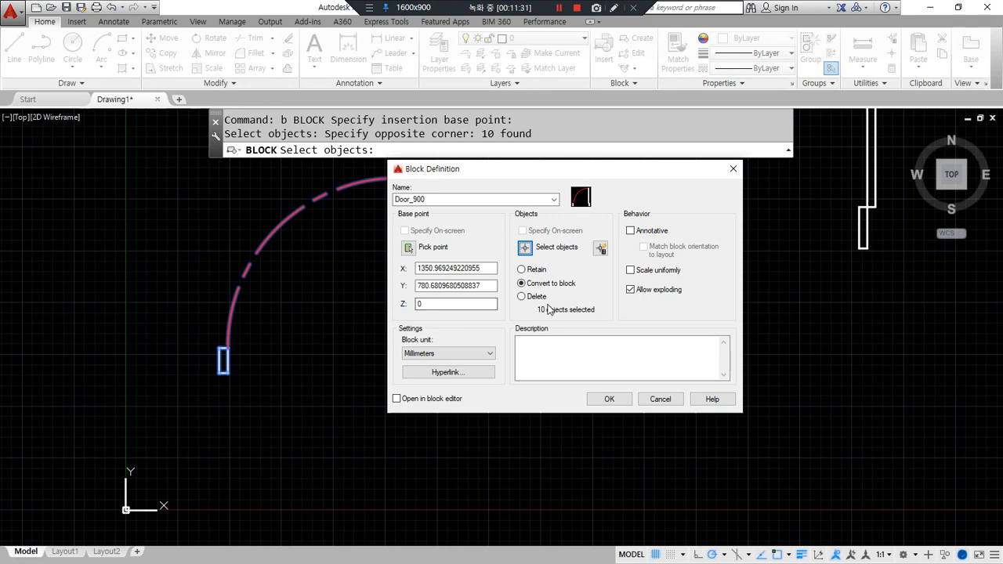
mouse_move(539, 309)
mouse_down()
mouse_move(511, 276)
mouse_move(576, 282)
mouse_move(578, 317)
mouse_move(549, 313)
mouse_move(594, 314)
mouse_move(538, 318)
mouse_up()
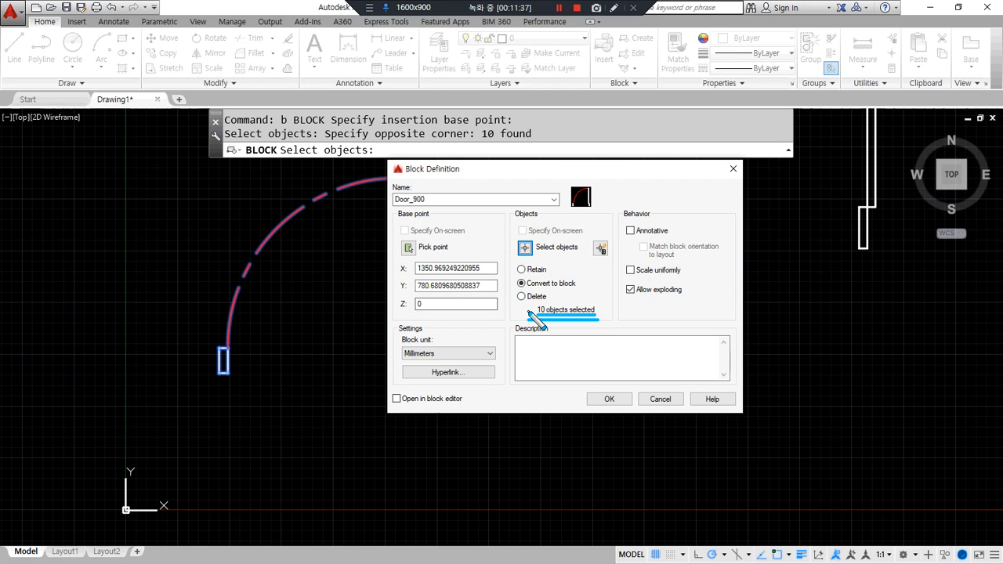
drag(557, 269, 579, 260)
mouse_move(265, 275)
mouse_down()
mouse_move(225, 260)
mouse_move(262, 278)
mouse_up()
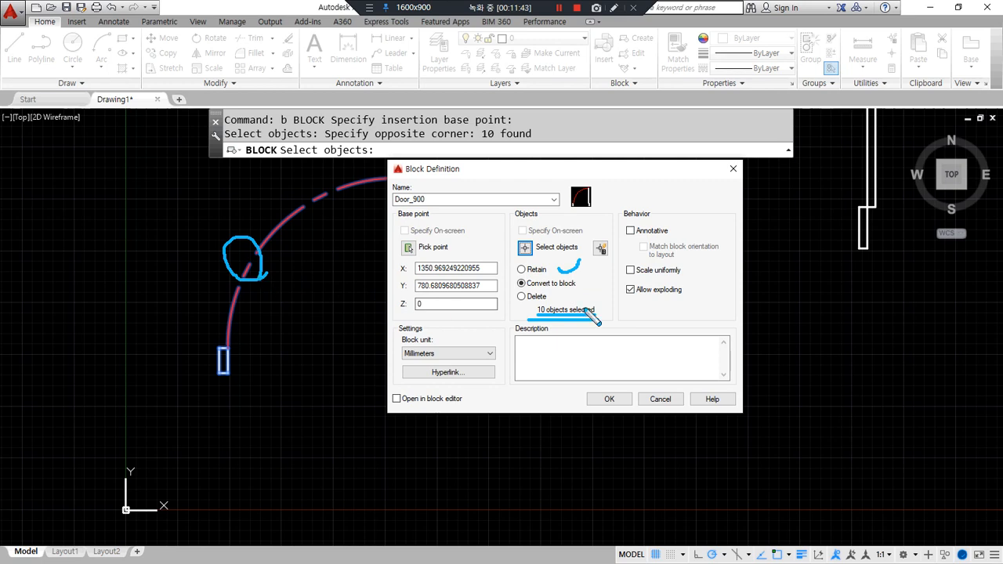
drag(585, 289, 625, 328)
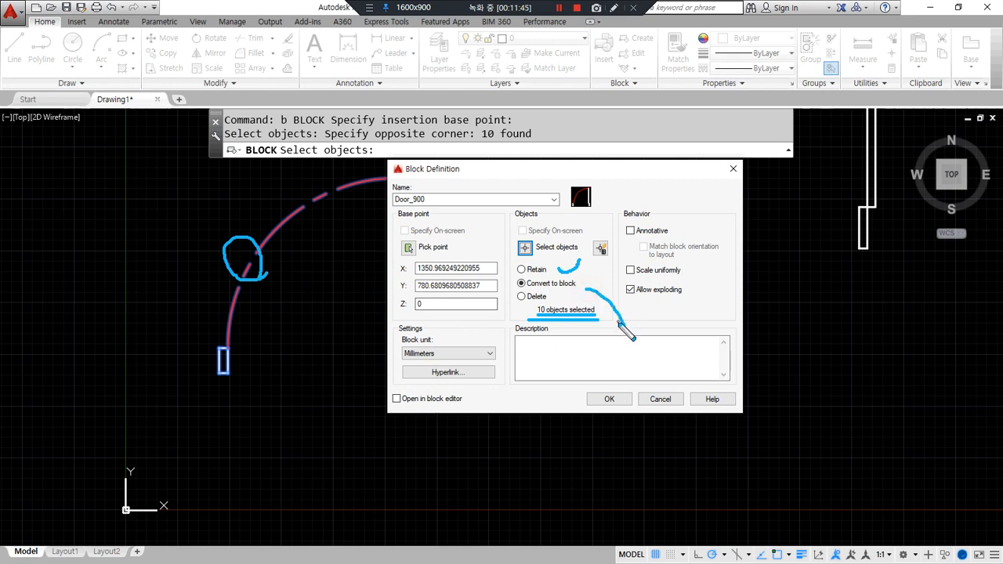
drag(238, 394, 244, 388)
mouse_move(192, 362)
mouse_down()
mouse_move(96, 376)
mouse_move(114, 397)
mouse_up()
drag(549, 305, 513, 303)
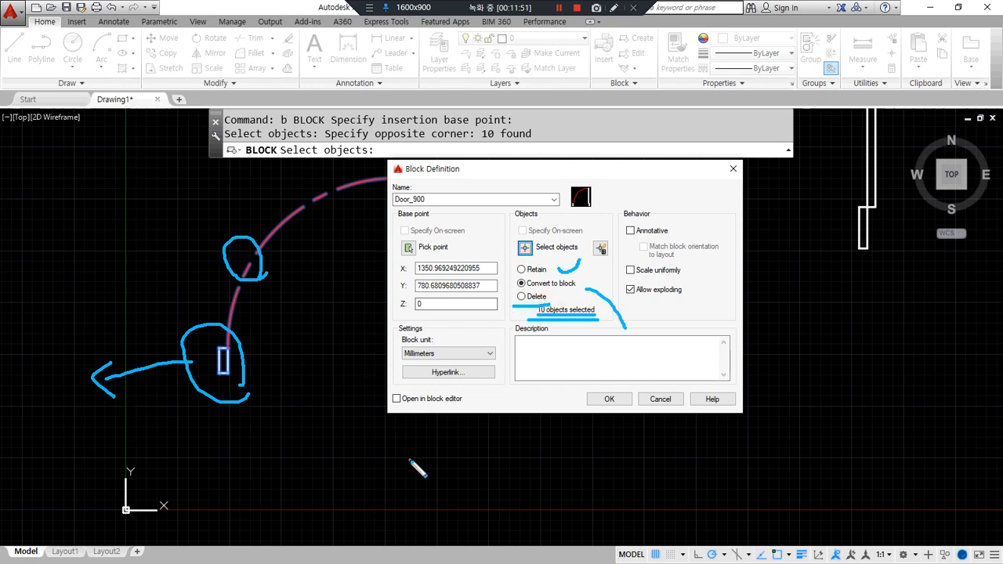
drag(515, 267, 511, 301)
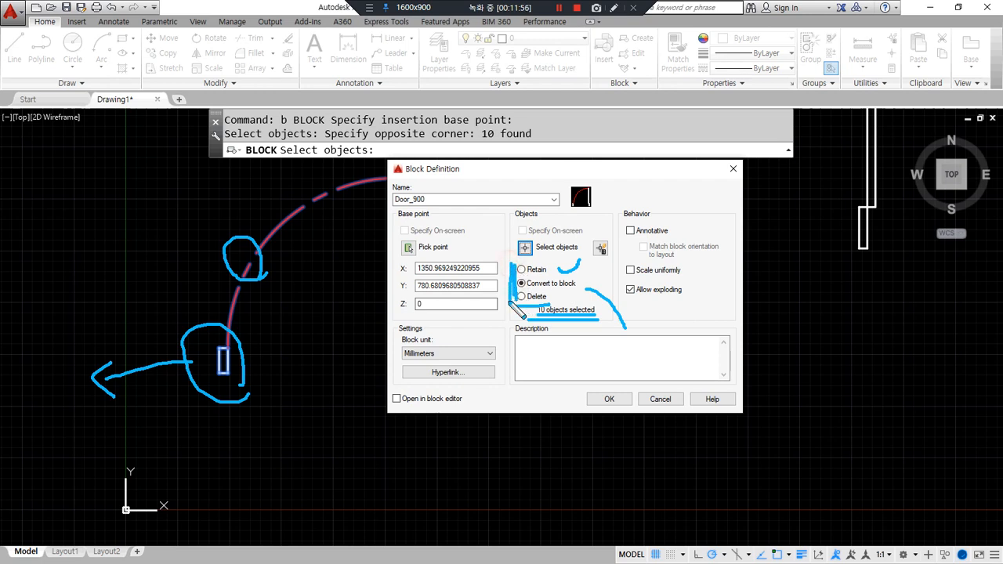
key(Escape)
Step: Create the Door_900 block with its source objects deleted from the drawing, and check the area where the single door was
click(521, 296)
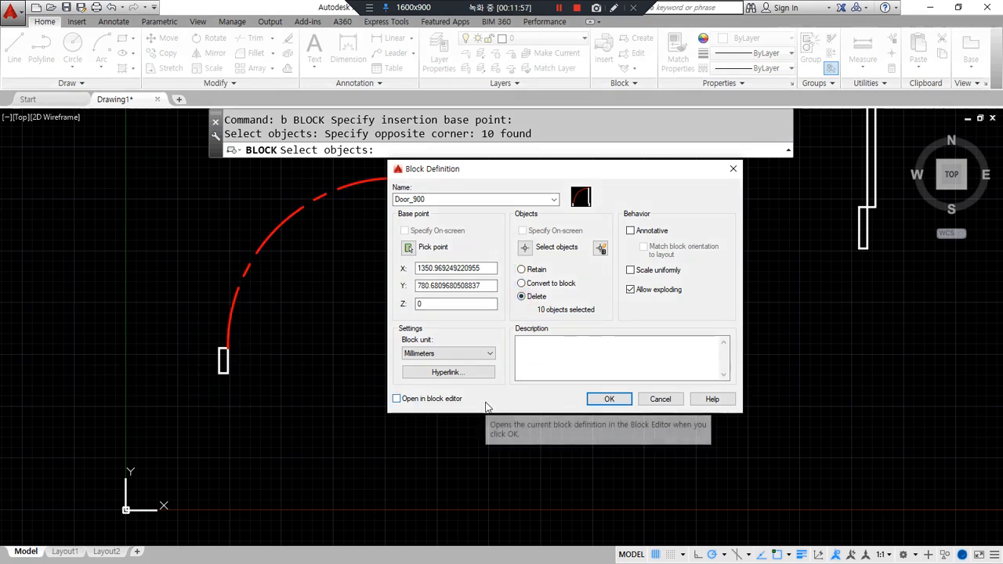
click(607, 400)
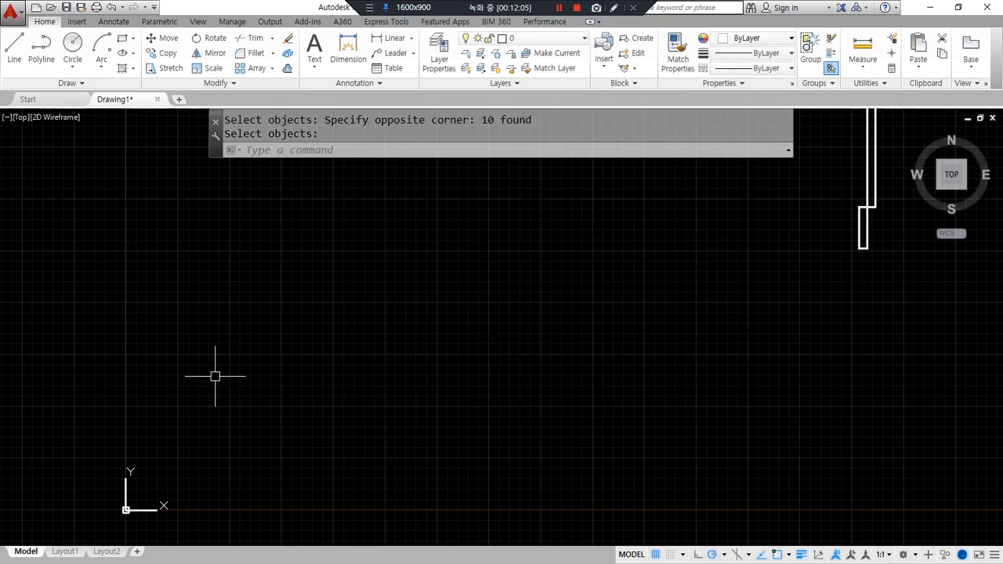
mouse_move(339, 427)
mouse_down()
mouse_move(202, 147)
mouse_move(462, 443)
mouse_move(297, 427)
mouse_up()
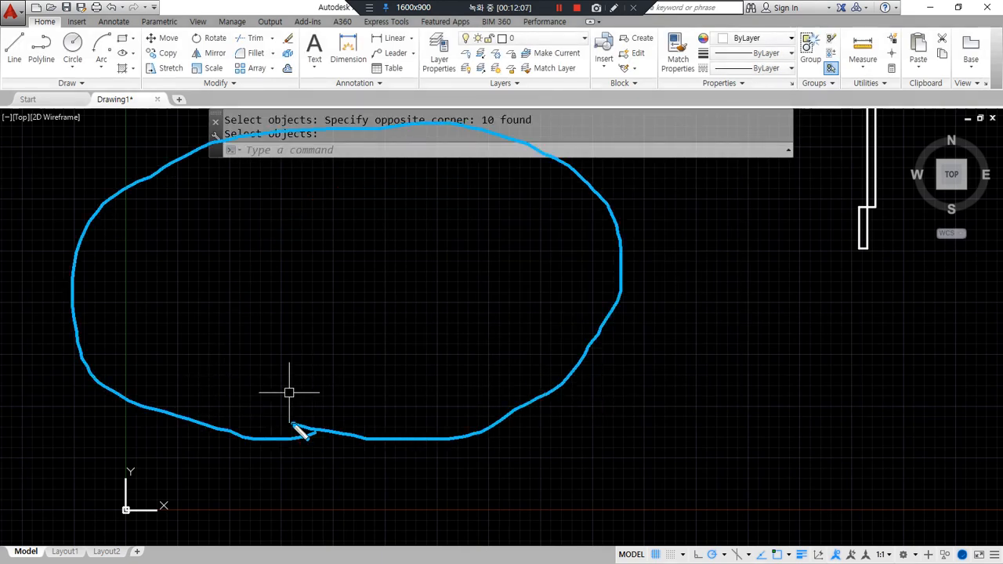
scroll(520, 319, down, 4)
scroll(526, 322, up, 2)
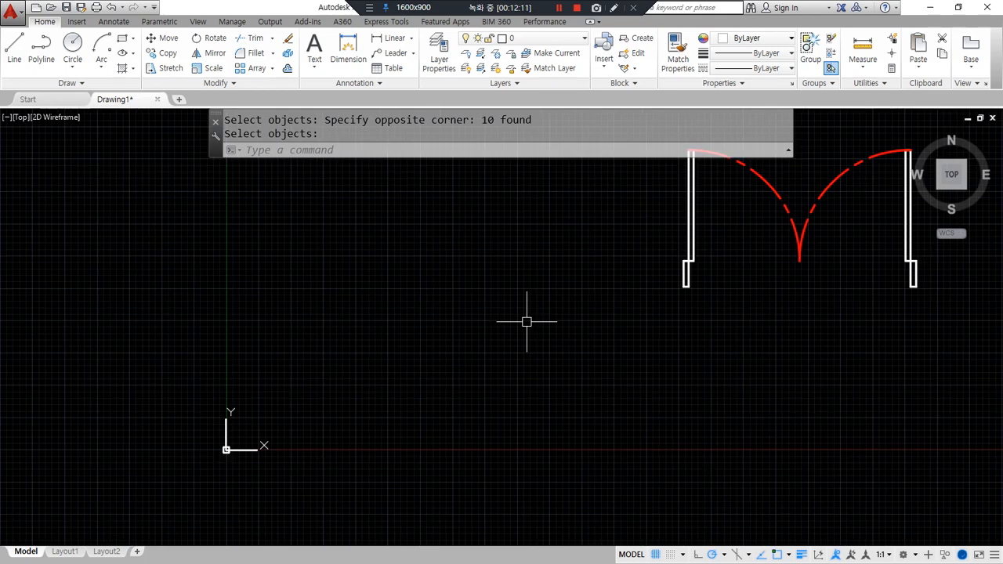
Step: Undo the creation of the block and start another block definition named Door_900, with its dialog clear of the single door
key(ctrl+z)
key(ctrl+z)
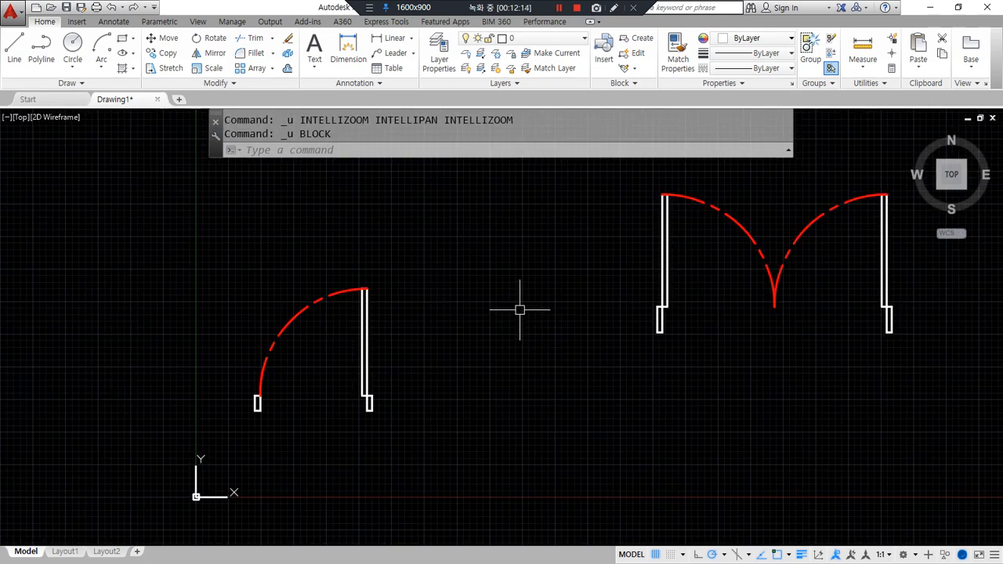
text(b)
key(Return)
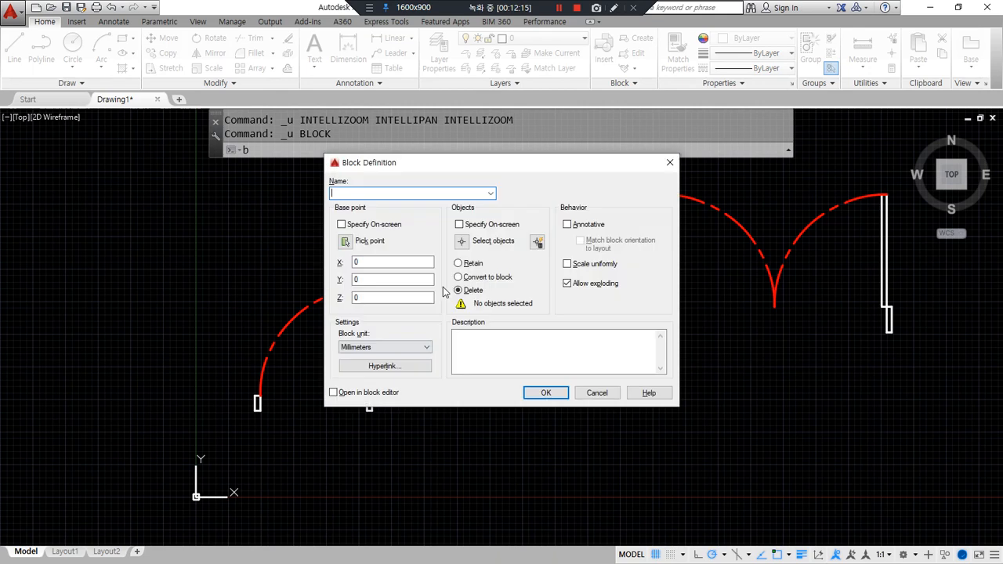
drag(396, 157, 517, 157)
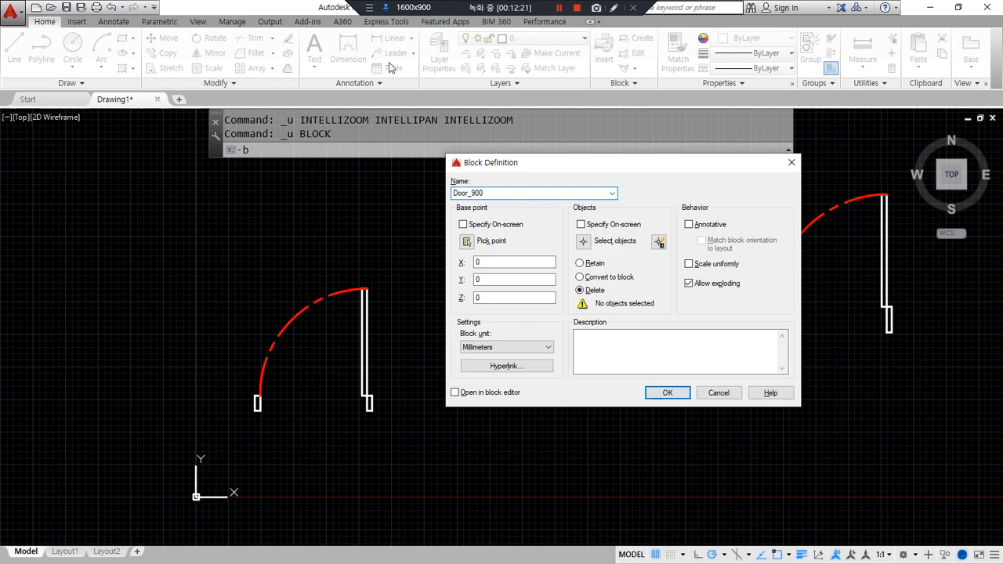
text(Door_900)
Step: Set the base point at the upper-right corner of the right jamb and select the entire single door as the block's objects
click(467, 242)
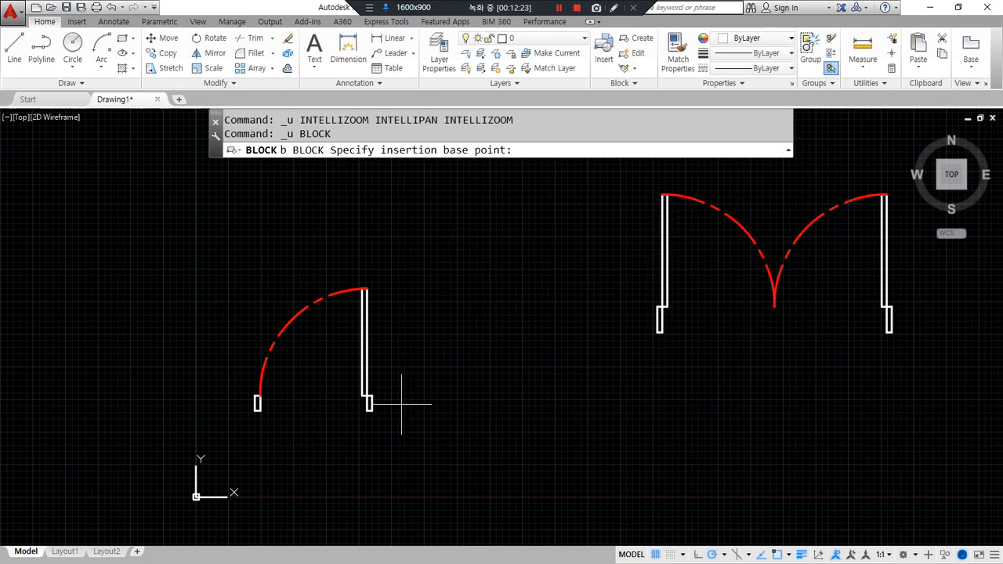
click(370, 397)
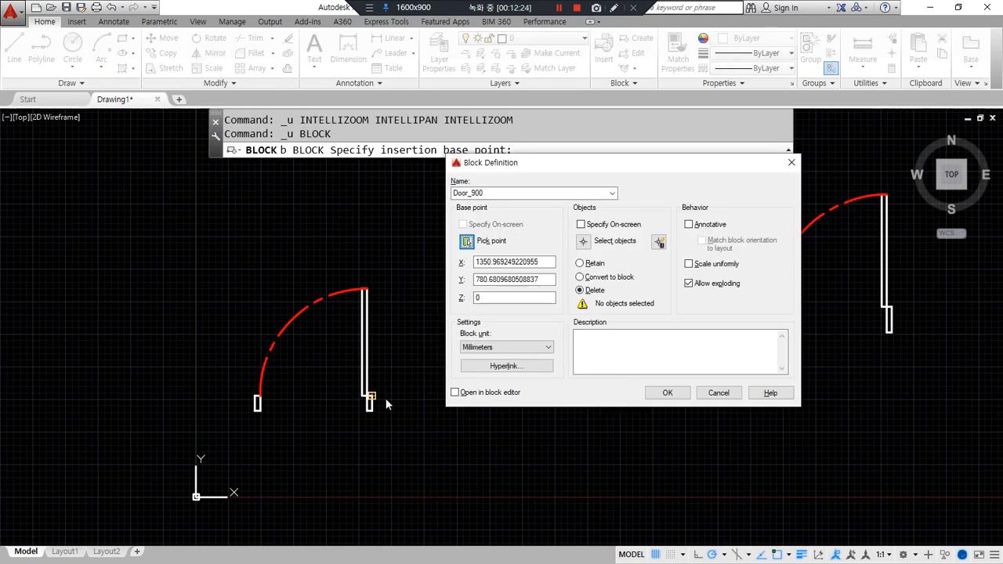
click(583, 243)
click(221, 241)
click(392, 447)
key(Return)
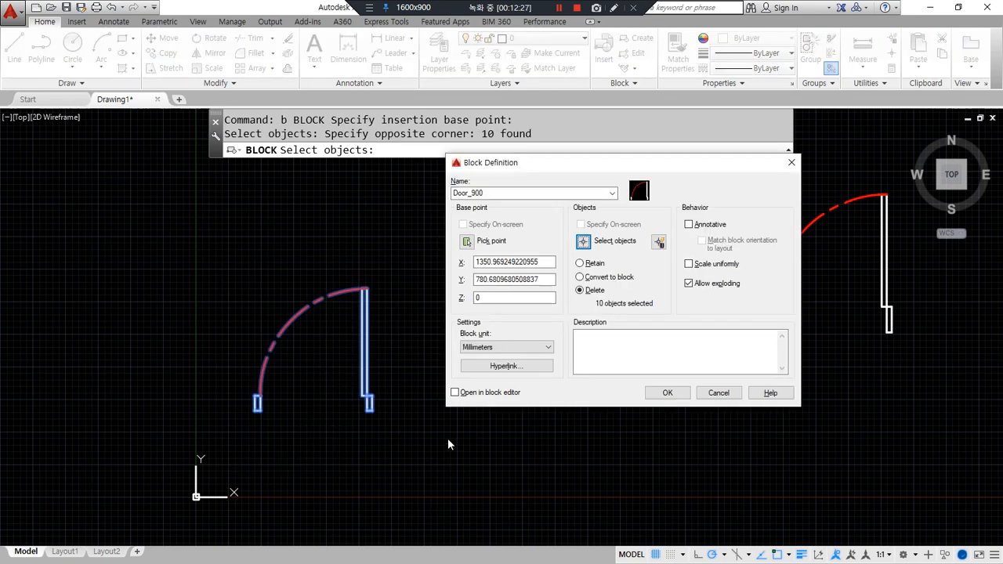
Step: Create the Door_900 block with its source objects retained, and select the door leaf and swing arc to check whether they are separate
click(604, 269)
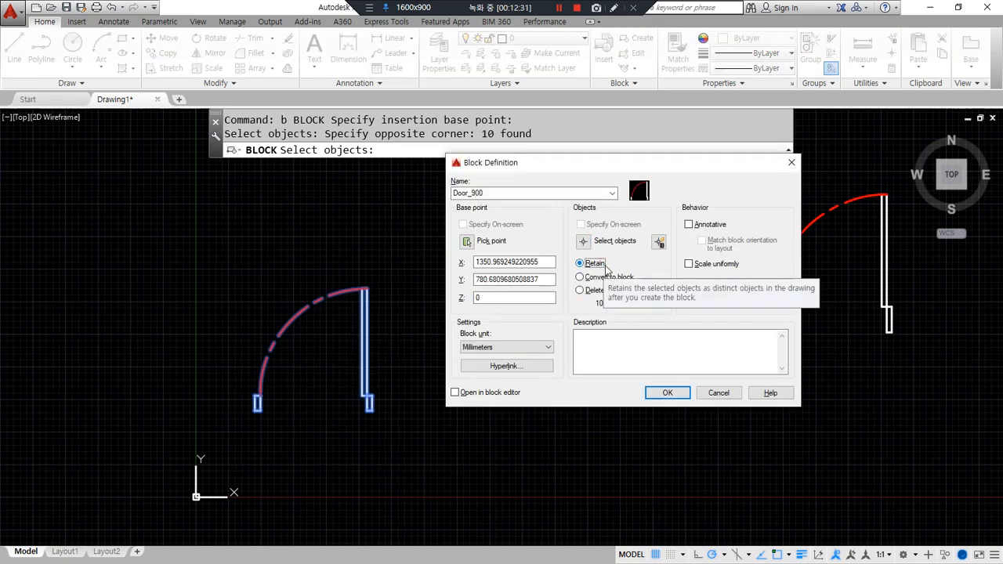
click(665, 392)
click(365, 353)
click(284, 322)
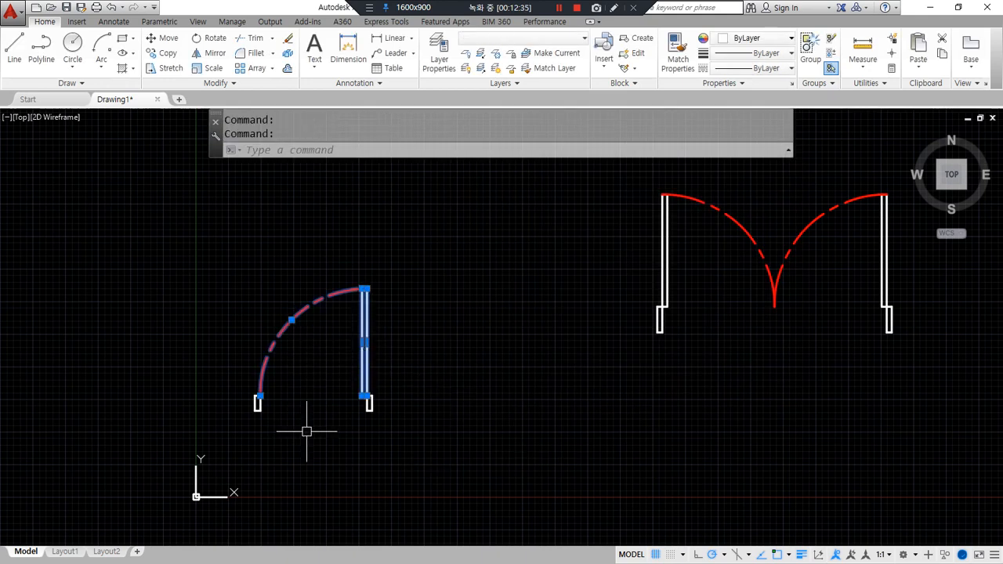
key(Escape)
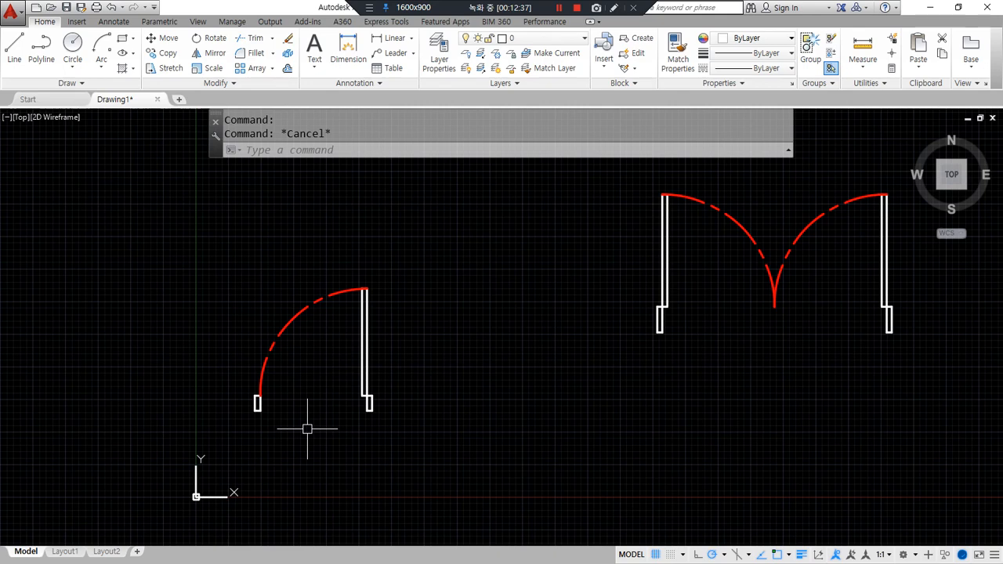
Step: Undo the block made with retained objects and start a new block definition named Door_900, clear of the single door
key(ctrl+z)
text(b)
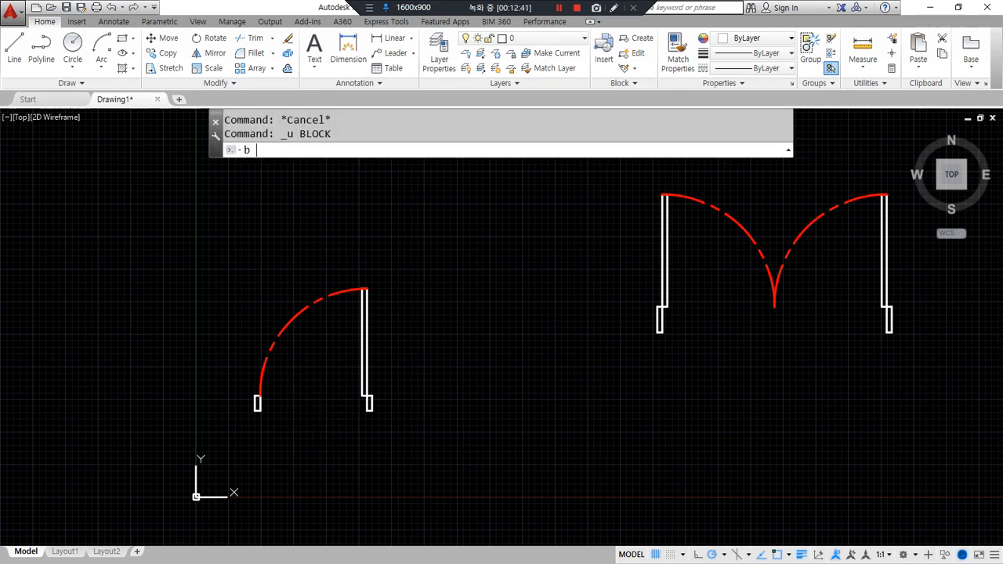
key(Return)
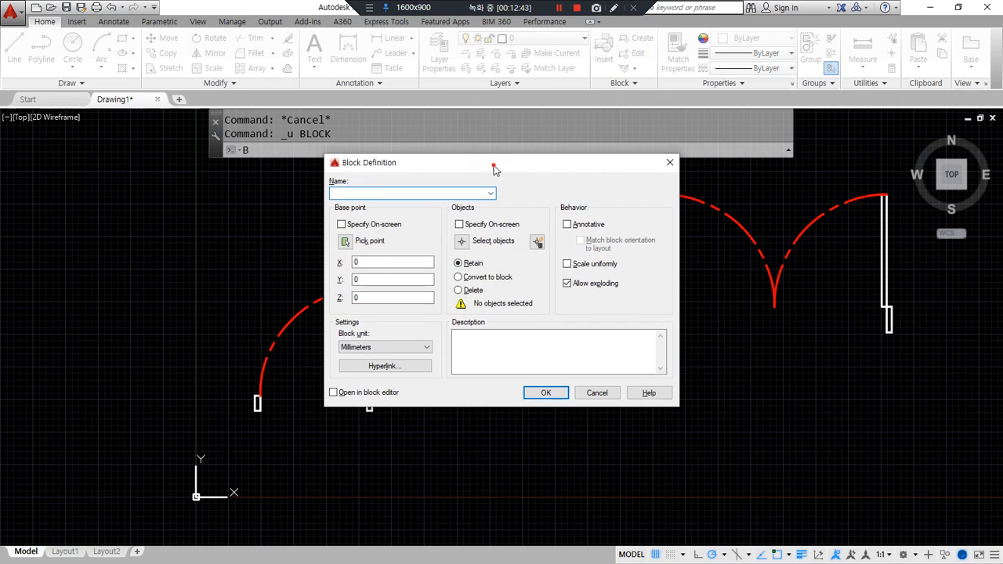
drag(492, 167, 646, 179)
click(644, 208)
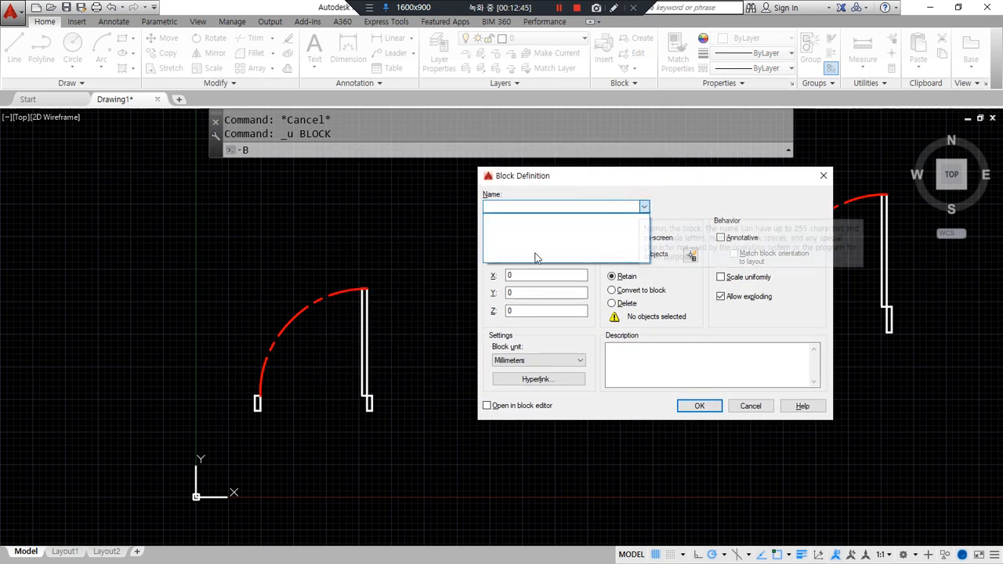
click(511, 207)
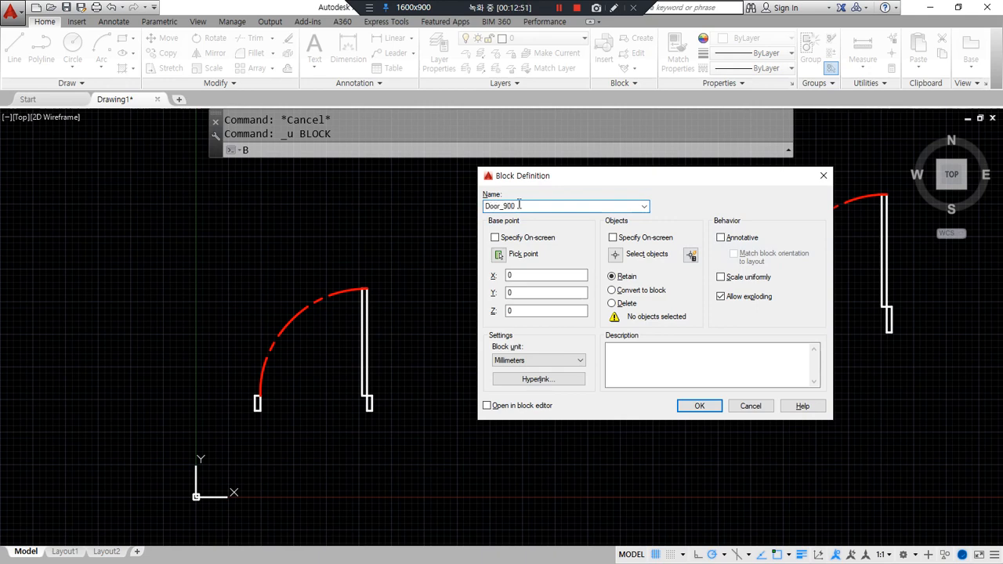
Step: Set the source objects to convert to a block and place the base point at the upper-right corner of the right jamb
click(631, 292)
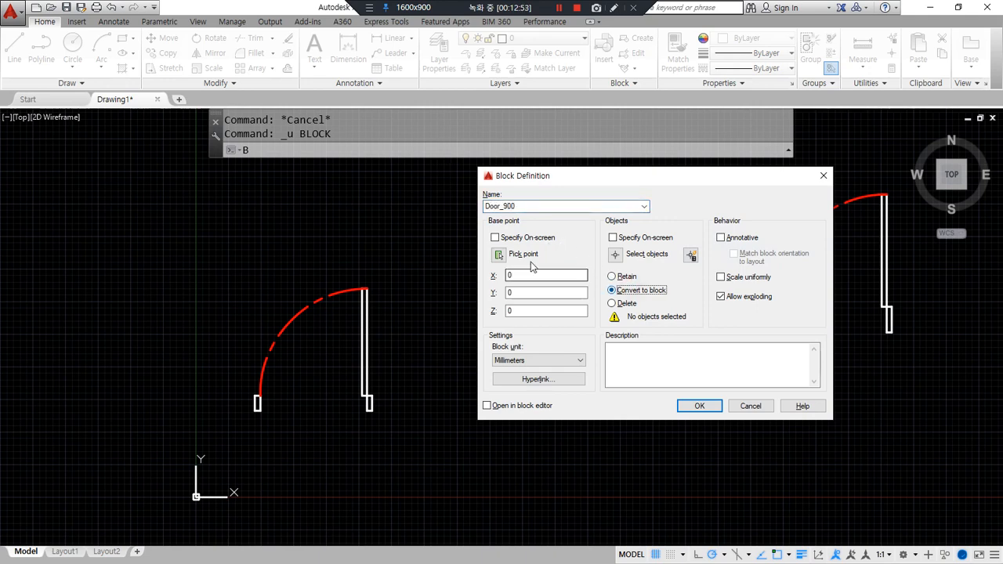
click(502, 254)
click(370, 395)
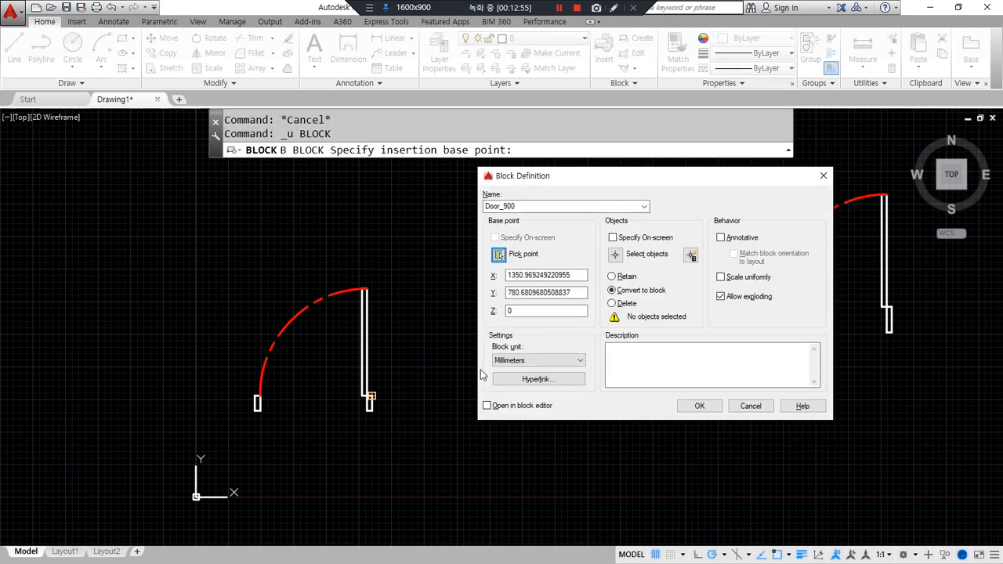
Step: Select the entire single door, including its swing arc, leaf and both jambs, as the objects of Door_900
click(622, 253)
click(409, 430)
click(290, 374)
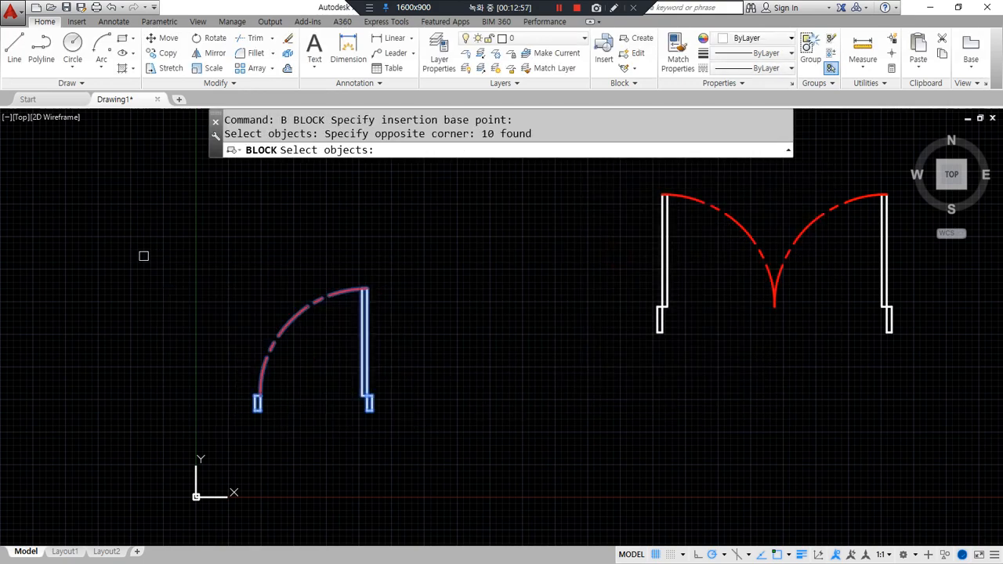
key(Return)
Step: Create the Door_900 block and check by selecting the door leaf that the single door is one object
click(698, 406)
click(362, 346)
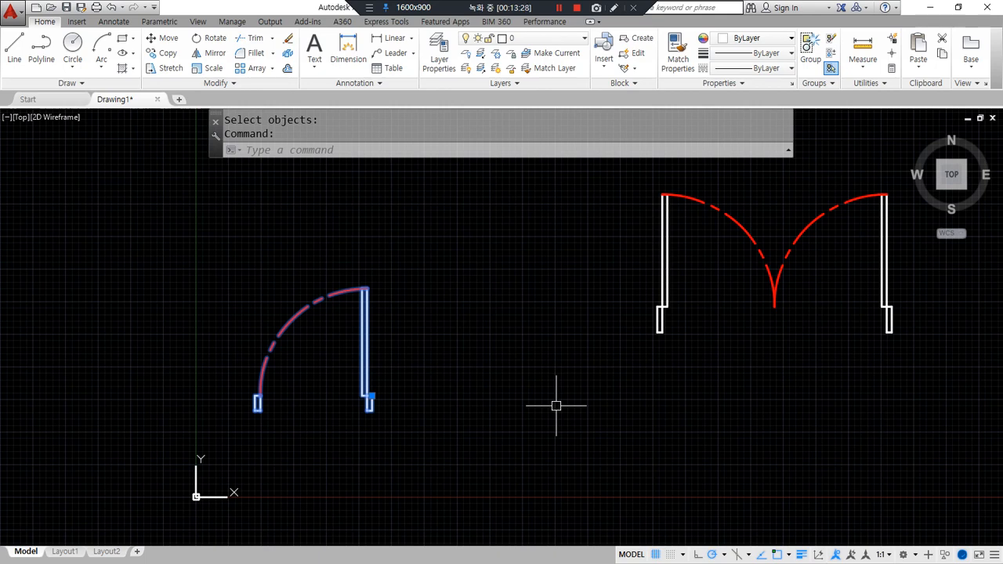
key(Escape)
Step: Open a new block definition
text(b)
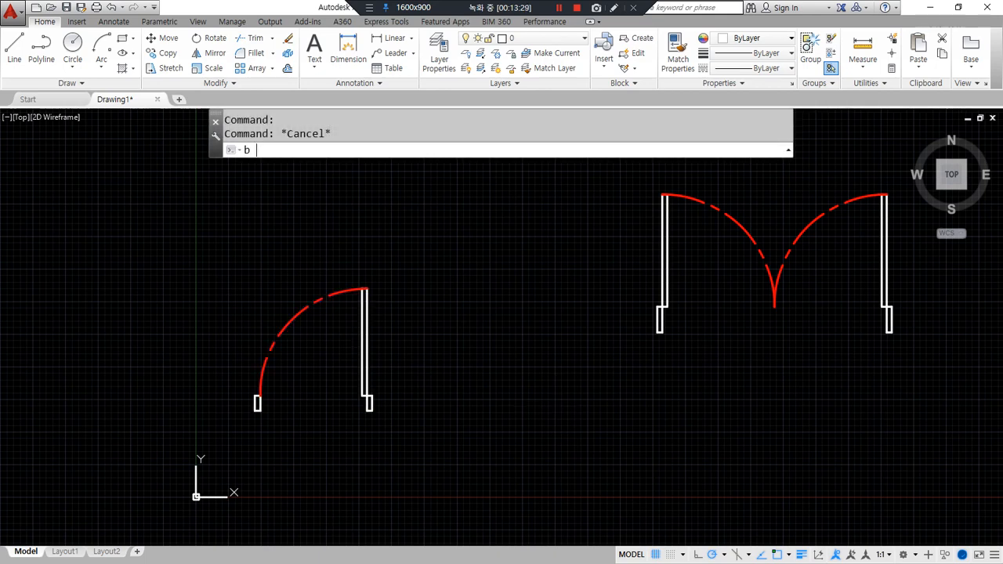
key(Return)
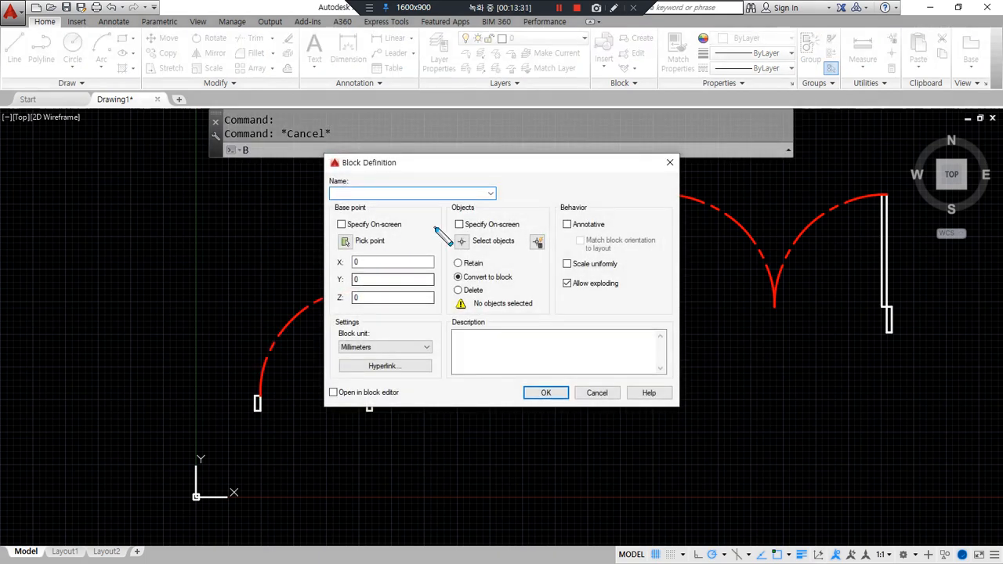
drag(549, 193, 549, 333)
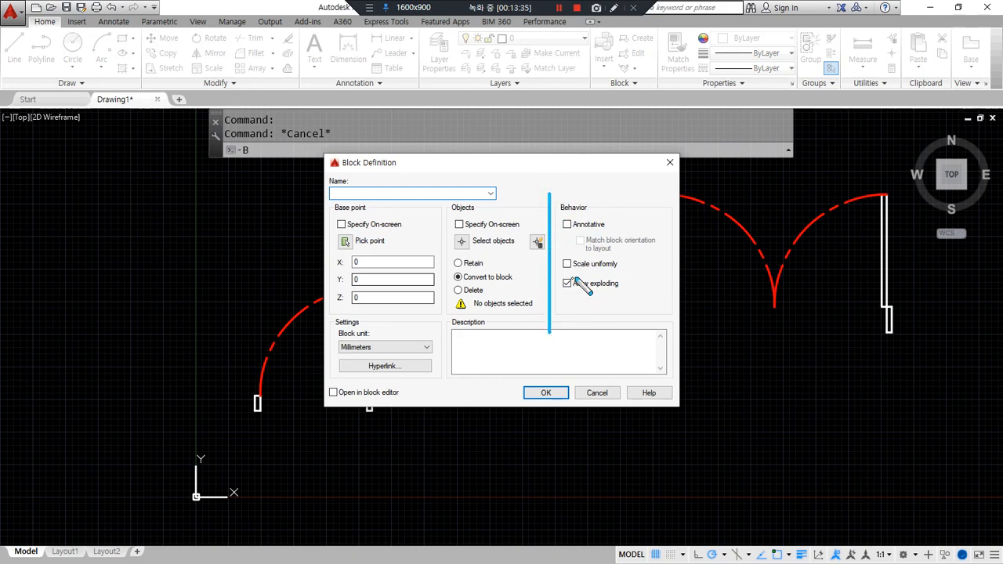
mouse_move(581, 299)
mouse_down()
mouse_move(561, 274)
mouse_move(632, 272)
mouse_move(607, 296)
mouse_move(588, 292)
mouse_up()
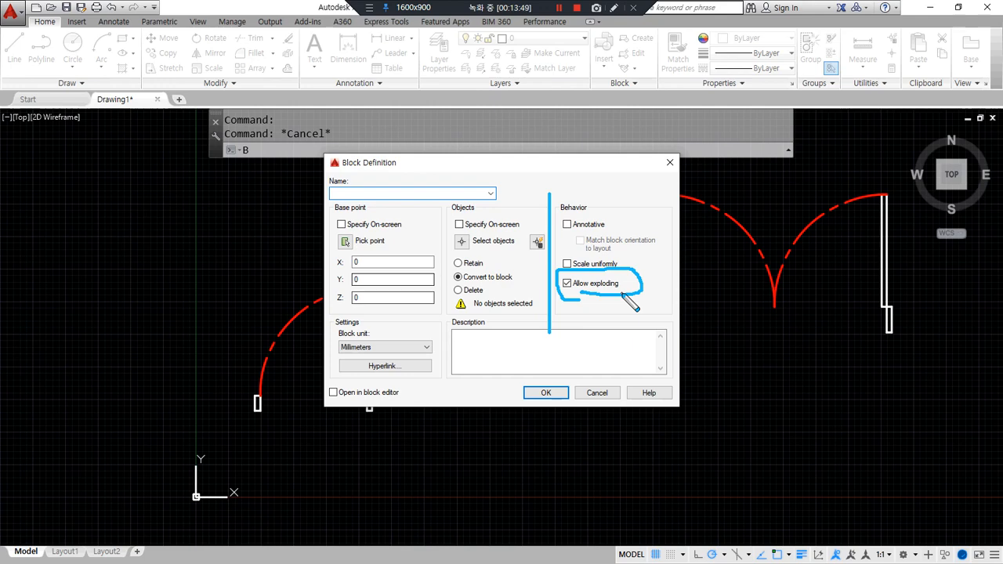
mouse_move(480, 381)
mouse_down()
mouse_move(454, 367)
mouse_move(508, 366)
mouse_move(494, 379)
mouse_up()
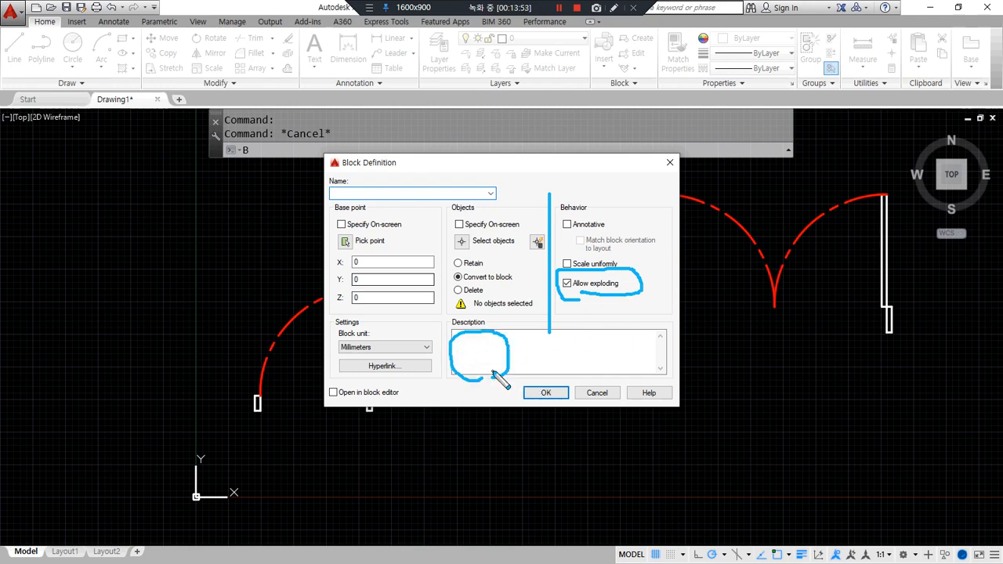
mouse_move(521, 332)
mouse_down()
mouse_move(483, 361)
mouse_move(508, 366)
mouse_up()
drag(571, 346, 553, 366)
drag(611, 344, 589, 361)
mouse_move(378, 332)
mouse_down()
mouse_move(368, 358)
mouse_move(376, 333)
mouse_up()
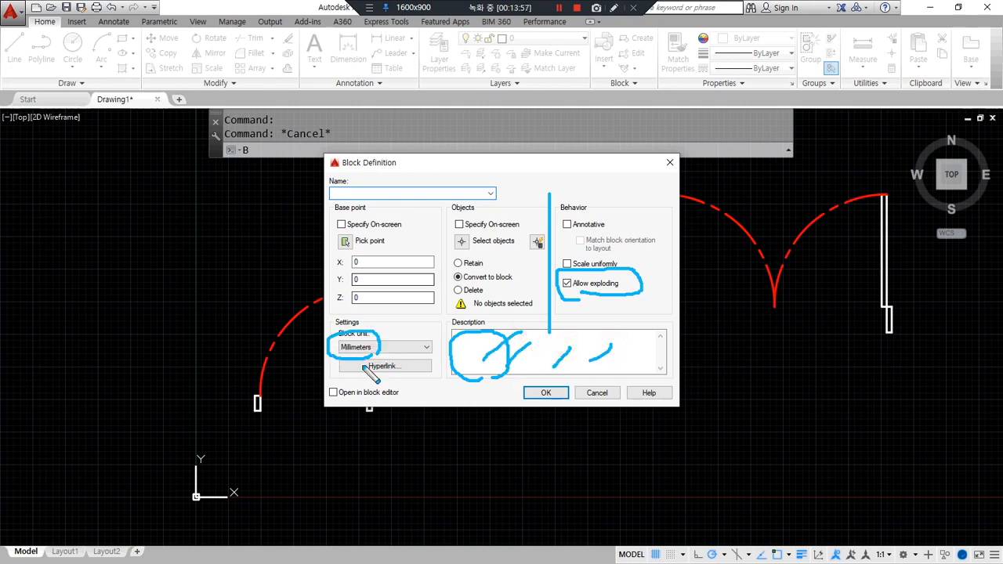
drag(331, 400, 407, 402)
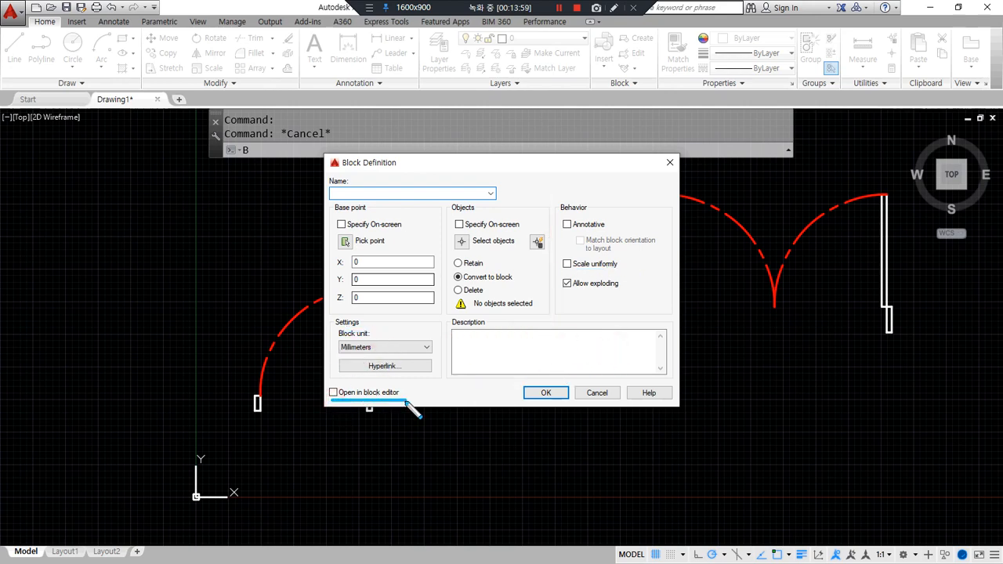
drag(326, 379, 343, 373)
drag(549, 385, 564, 402)
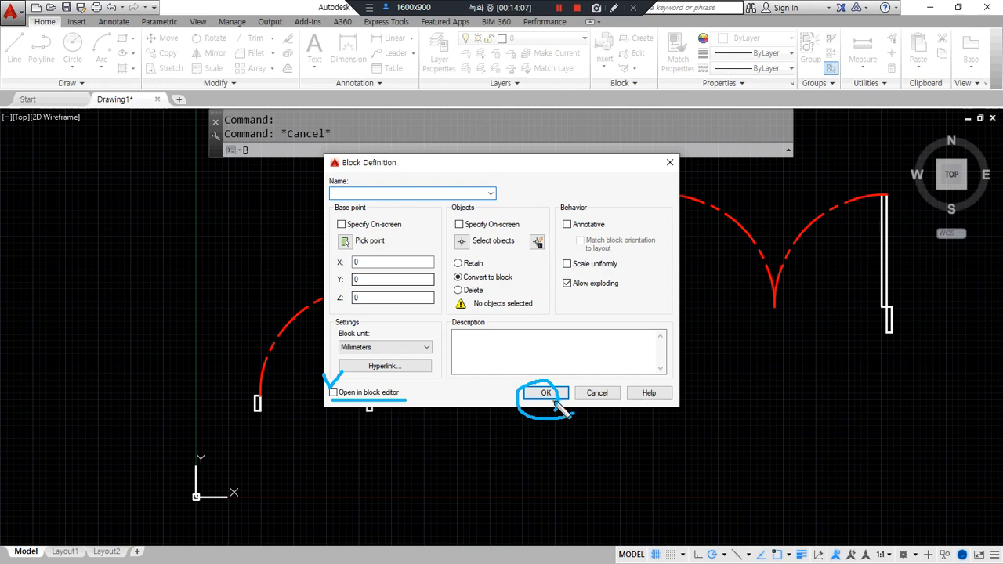
mouse_move(359, 415)
mouse_down()
mouse_move(417, 397)
mouse_move(322, 421)
mouse_up()
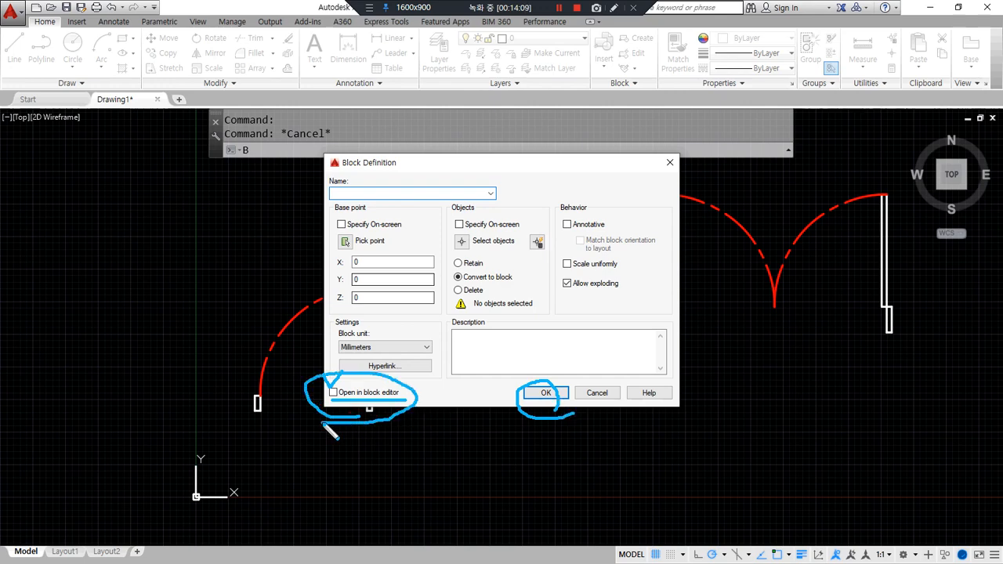
key(Escape)
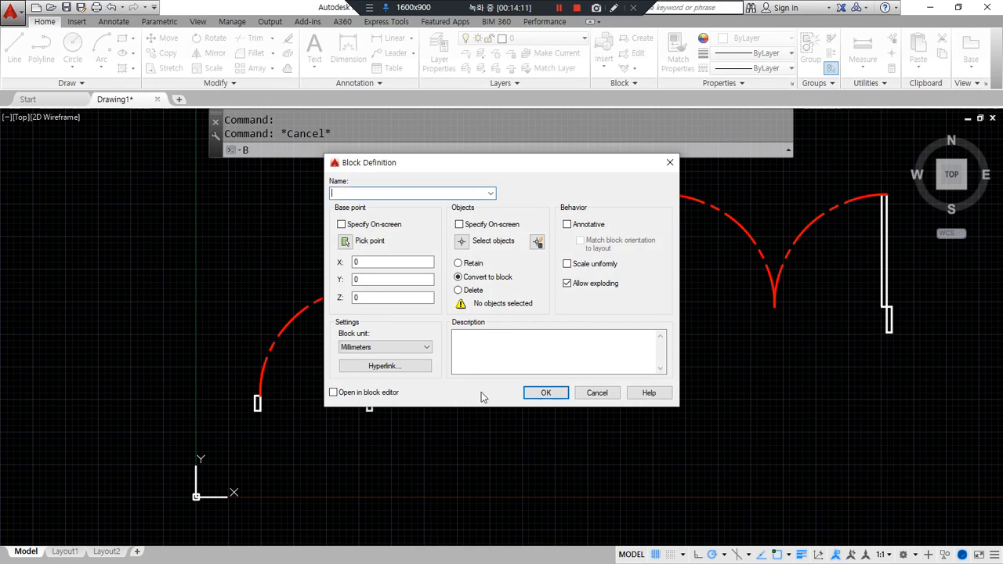
Step: Start a new block definition named Door_1800 with its base point at the upper-right corner of the double door's right jamb
click(597, 392)
middle_drag(665, 331, 554, 336)
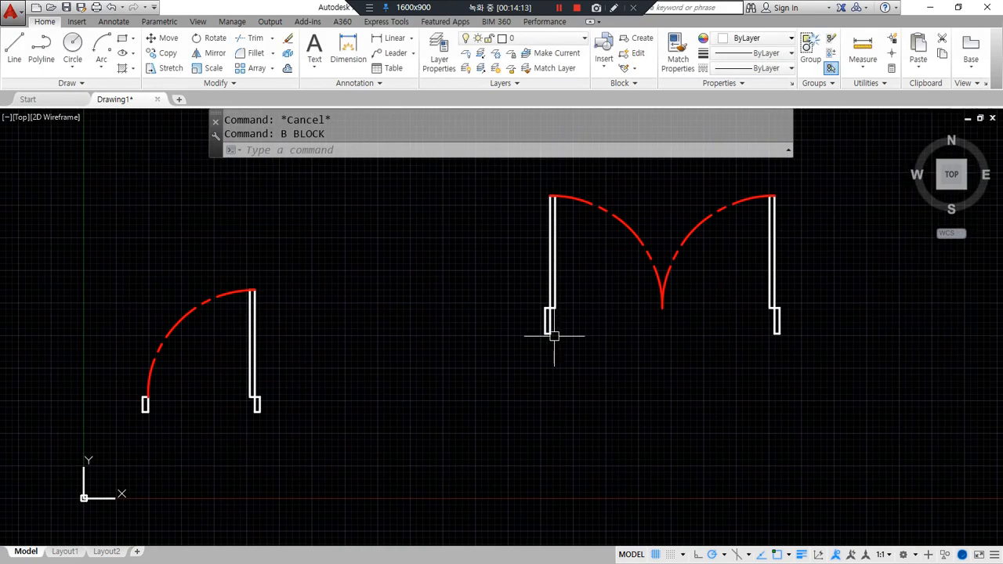
text(b)
key(Return)
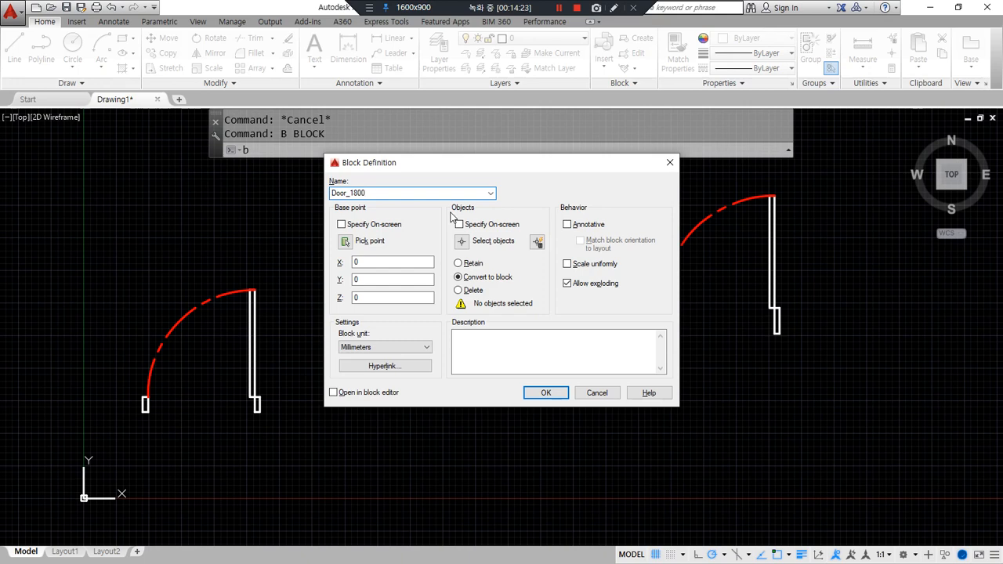
click(345, 242)
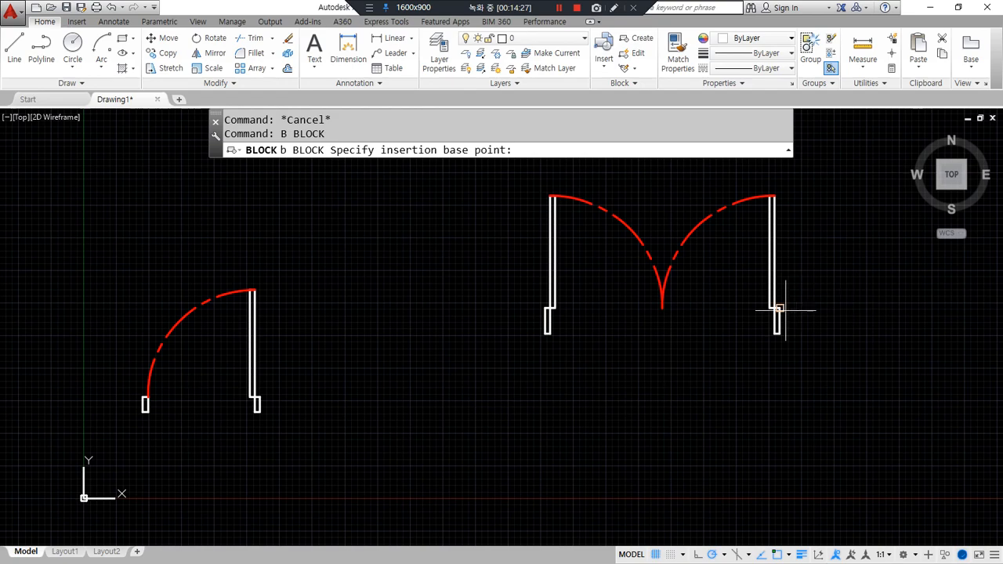
click(777, 309)
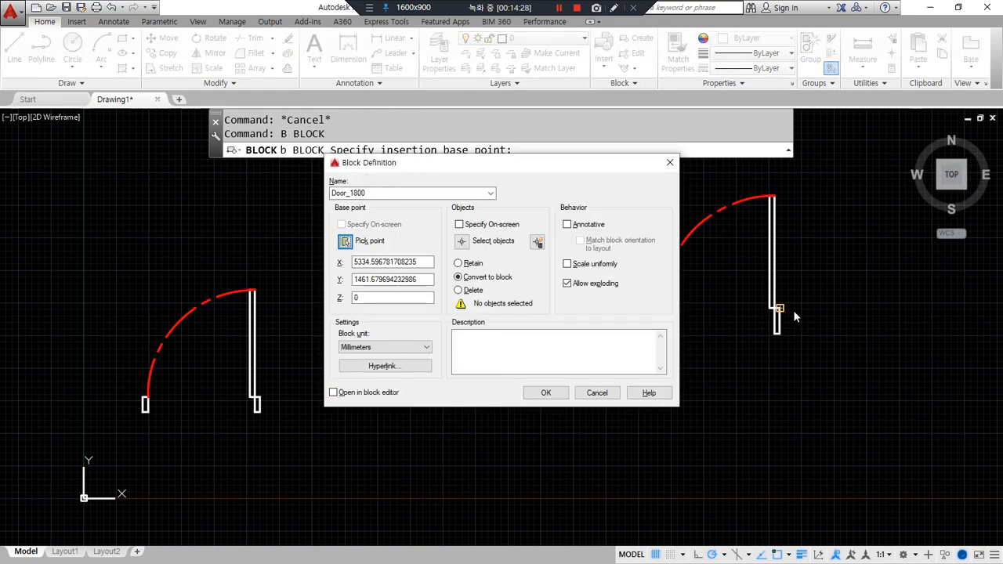
Step: Create Door_1800 from the entire double door, choosing Delete for the source objects and adding a short description
click(462, 242)
click(860, 398)
click(454, 196)
key(Return)
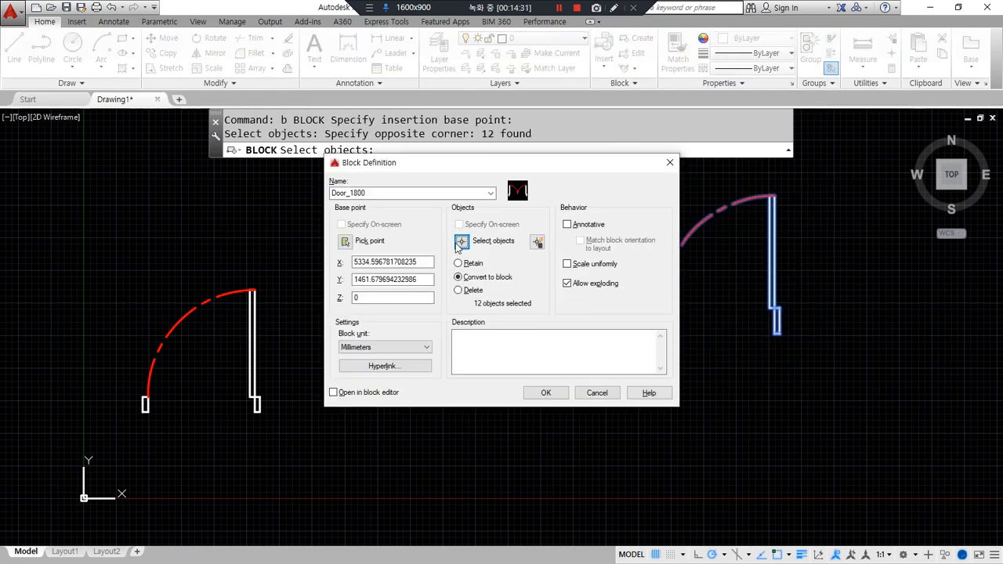
click(458, 290)
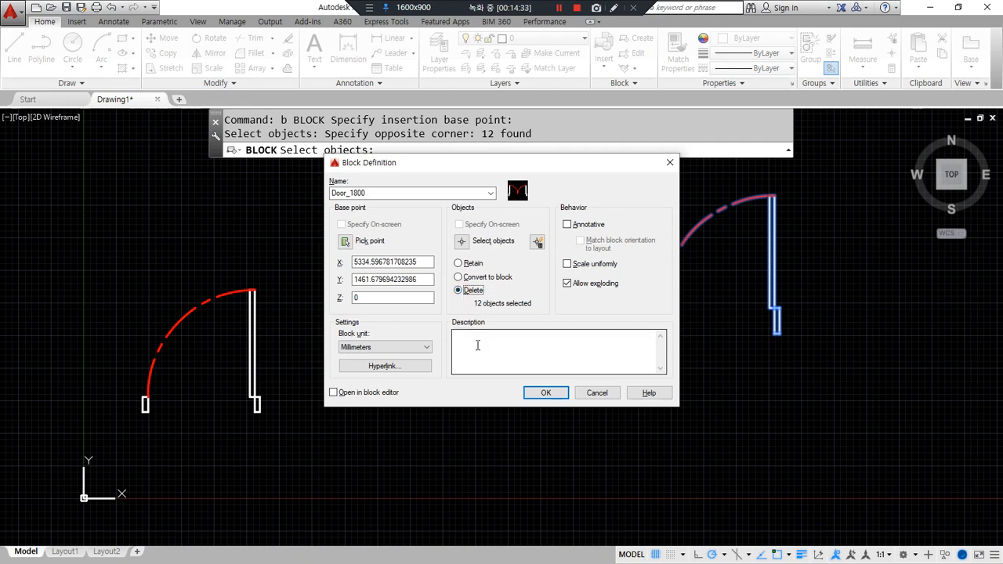
click(477, 345)
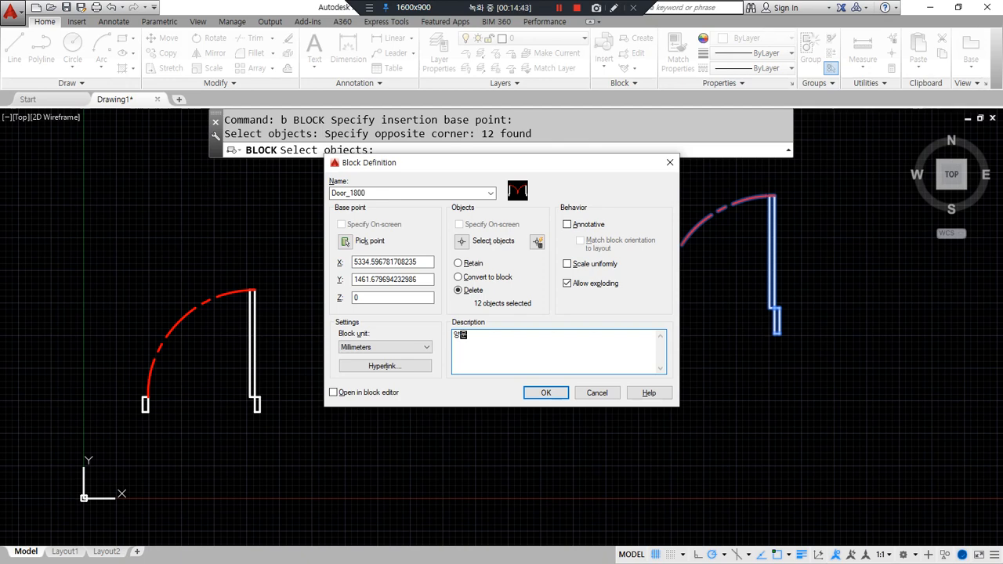
click(546, 394)
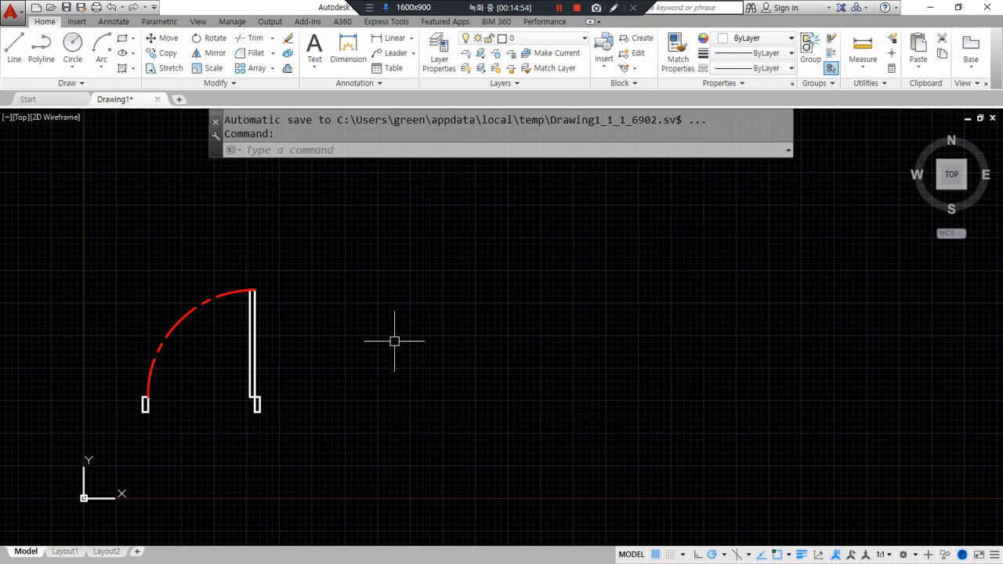
Step: Start a block insertion, view the Door_900 preview and choose Door_1800 as the block
text(ㅑ)
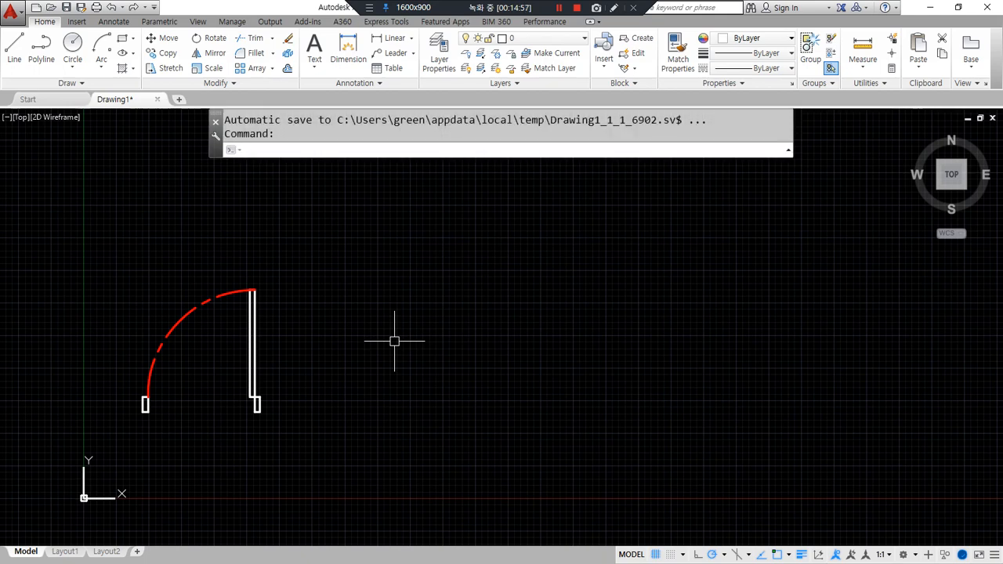
text(I)
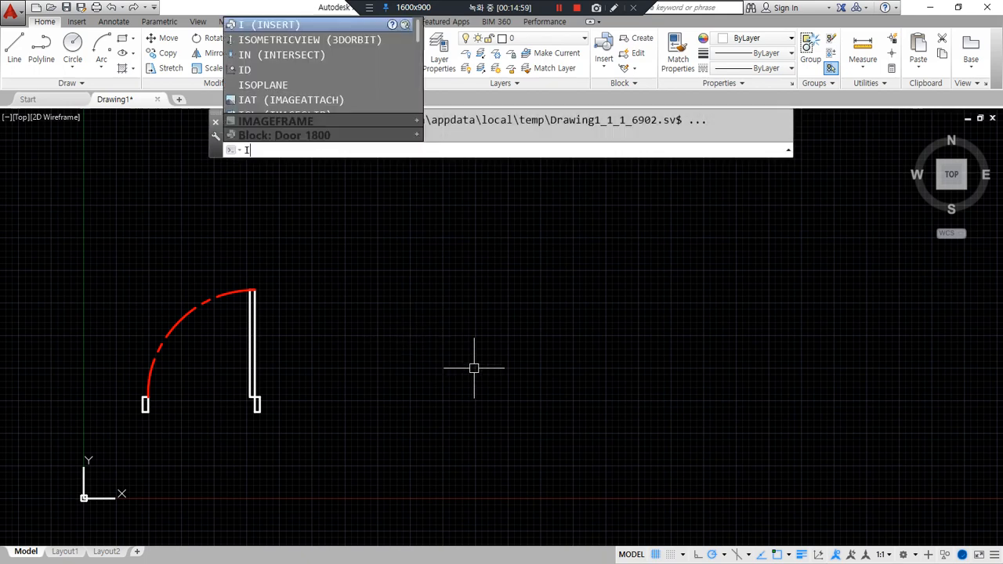
key(Return)
click(501, 210)
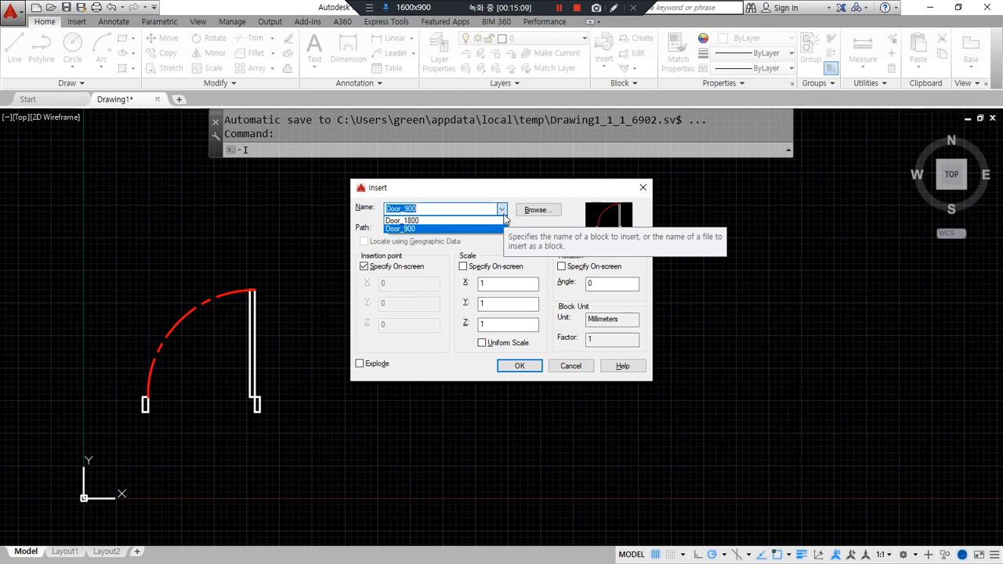
click(411, 232)
mouse_move(624, 245)
mouse_down()
mouse_move(576, 237)
mouse_move(650, 232)
mouse_up()
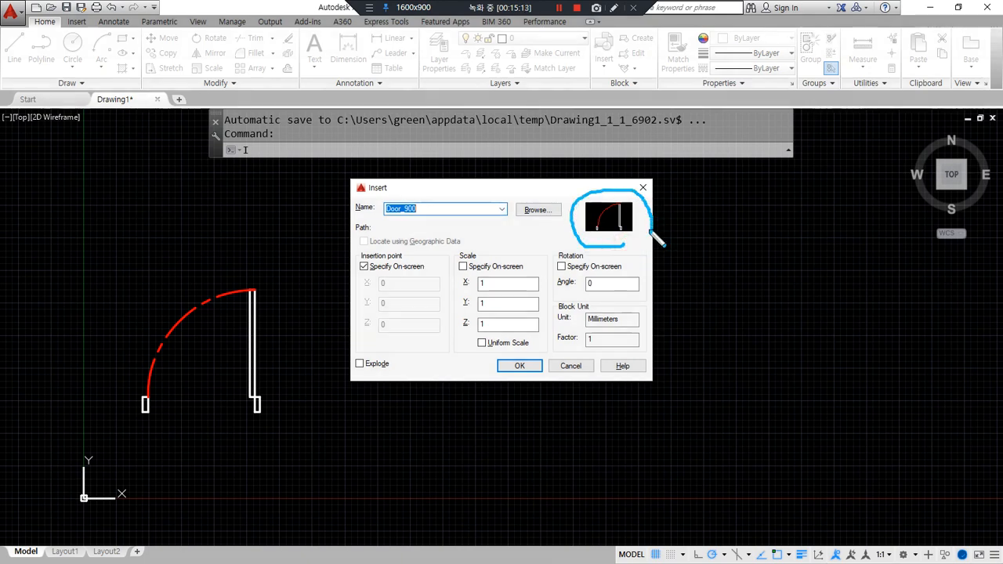
click(501, 210)
click(482, 220)
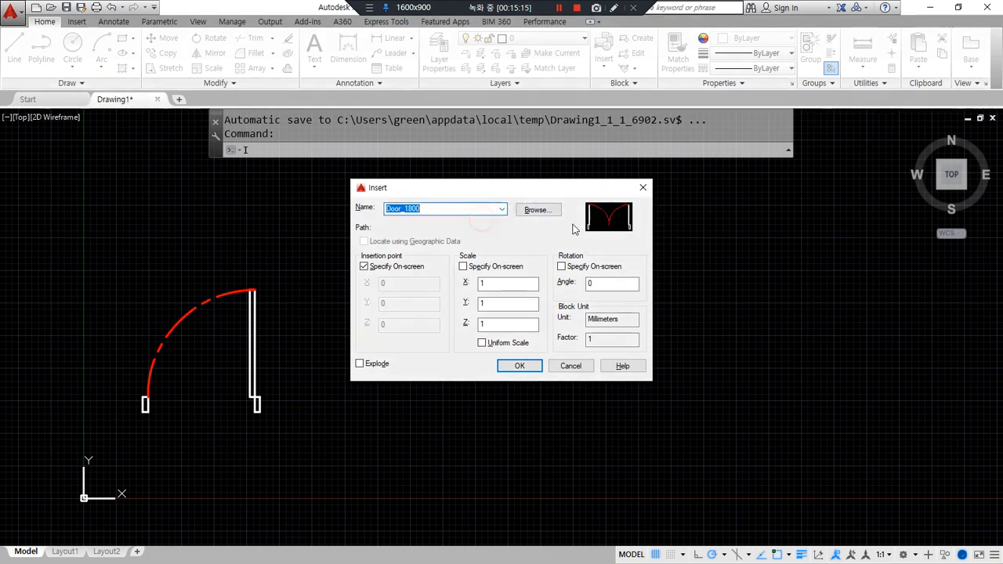
mouse_move(632, 249)
mouse_down()
mouse_move(632, 212)
mouse_move(619, 249)
mouse_up()
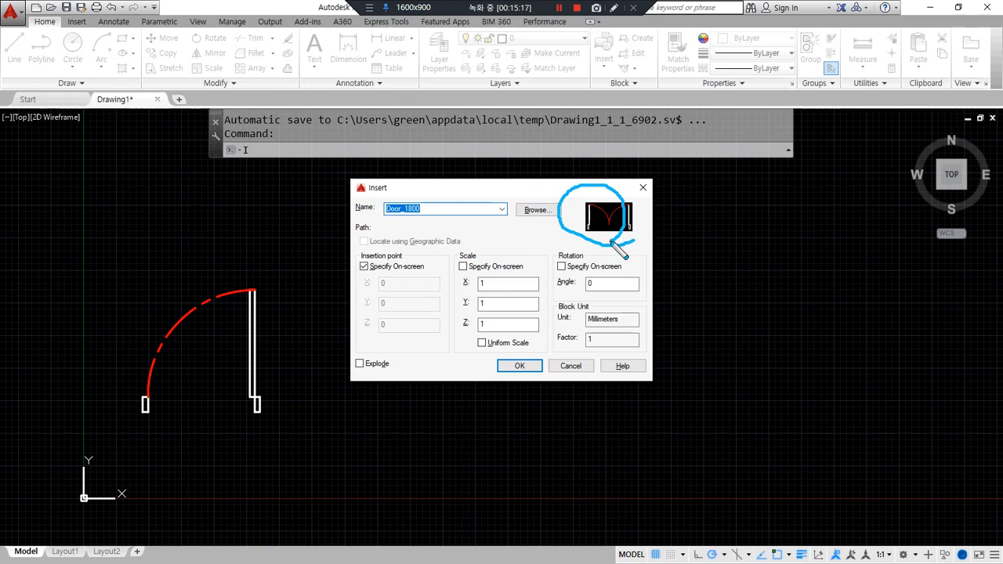
drag(352, 221, 507, 222)
mouse_move(633, 241)
mouse_down()
mouse_move(573, 208)
mouse_move(640, 246)
mouse_up()
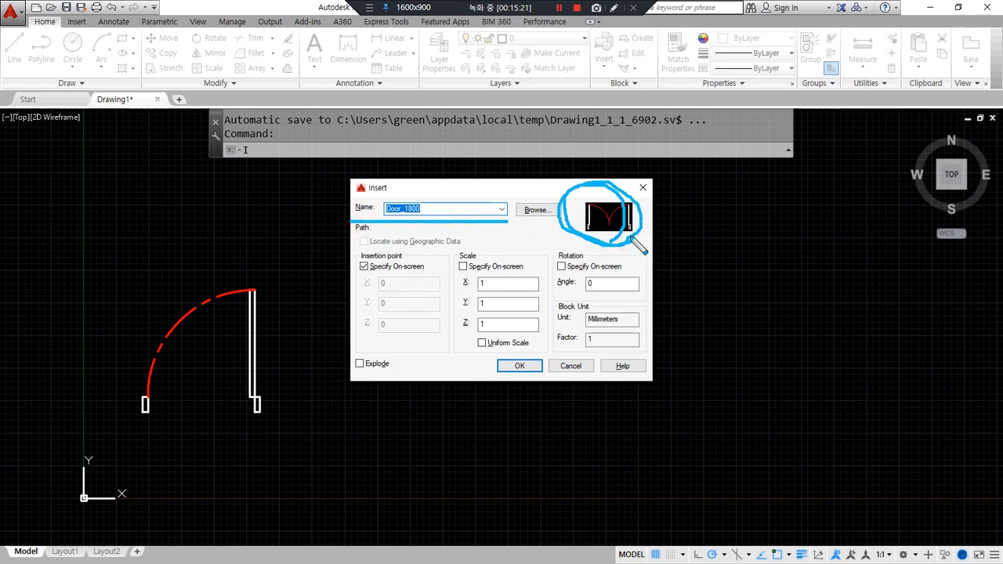
drag(345, 246, 755, 246)
mouse_move(444, 248)
mouse_down()
mouse_move(445, 396)
mouse_move(433, 250)
mouse_move(411, 388)
mouse_up()
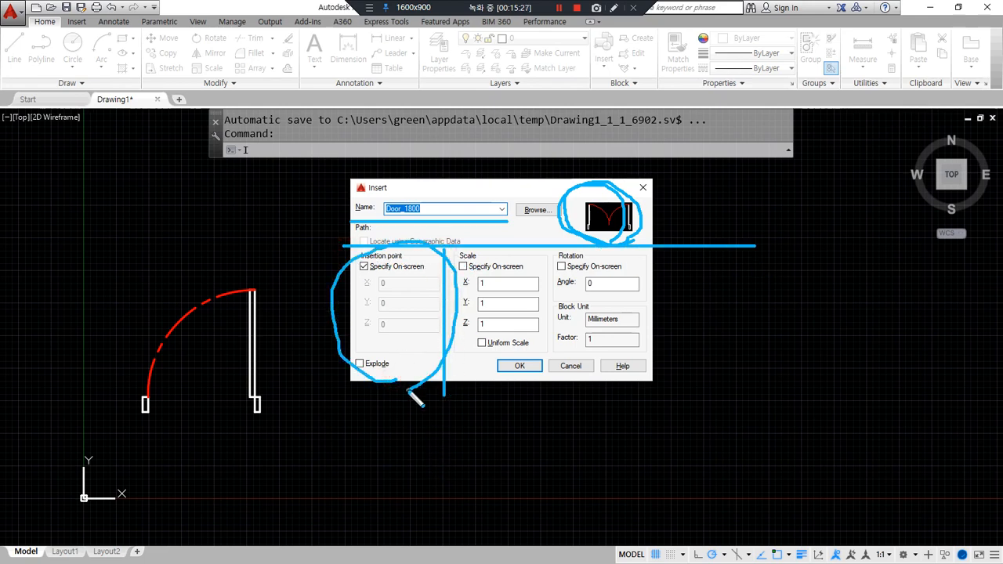
drag(542, 246, 541, 406)
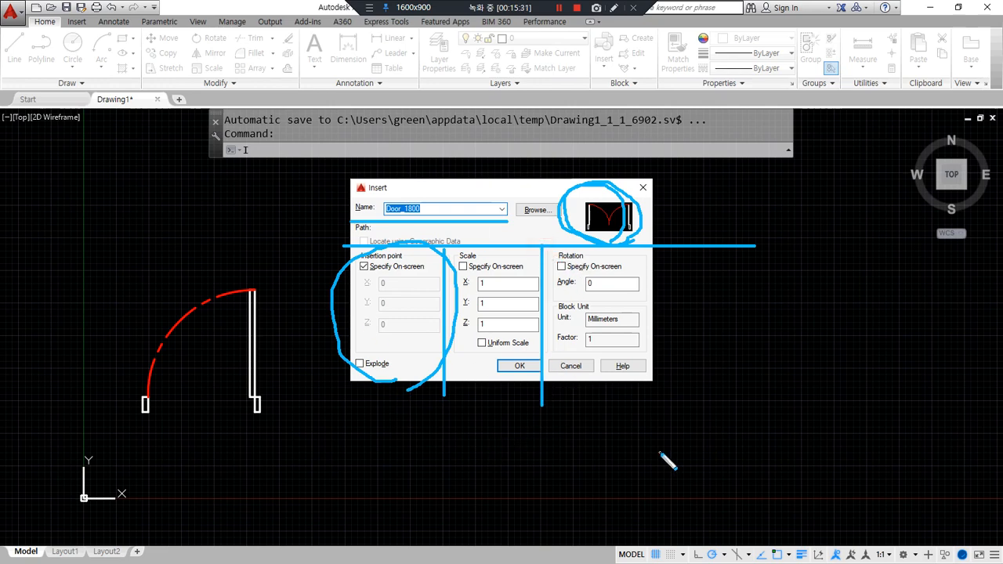
key(Delete)
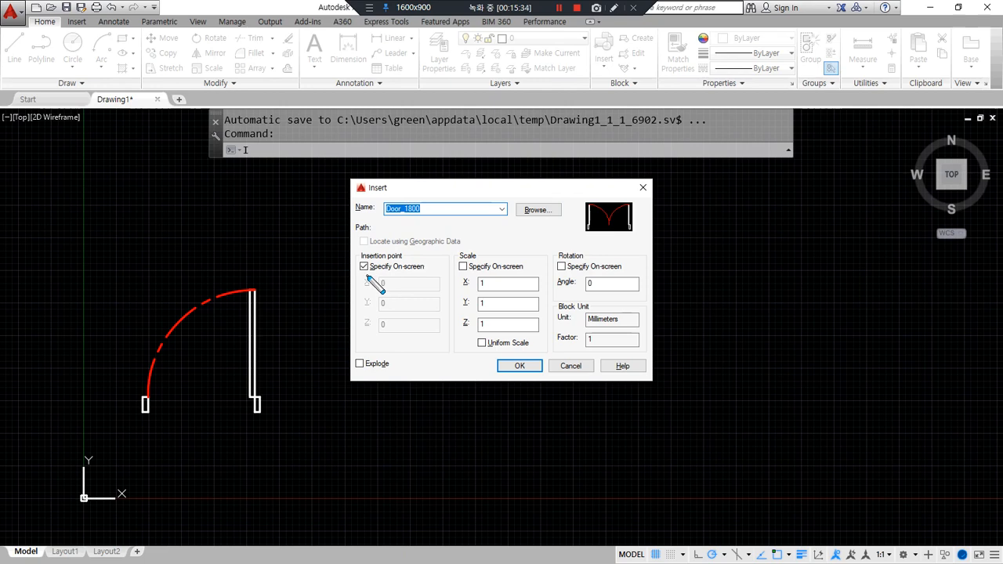
Step: Insert the Door_1800 block at the fixed coordinates 0,0,0 instead of a point specified on screen
drag(363, 272, 436, 271)
click(363, 266)
mouse_move(389, 343)
mouse_down()
mouse_move(364, 292)
mouse_move(401, 297)
mouse_move(389, 342)
mouse_up()
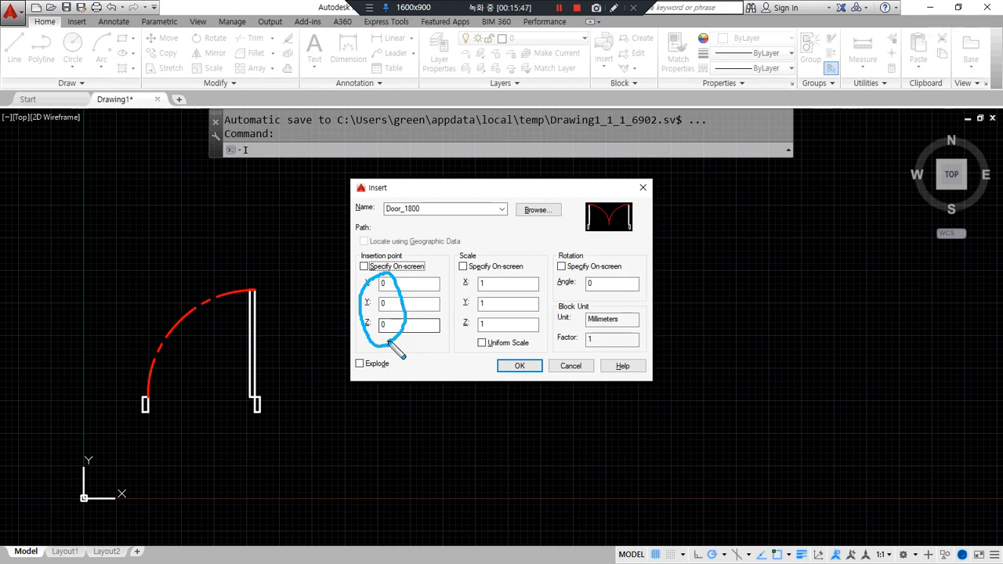
key(Escape)
click(518, 371)
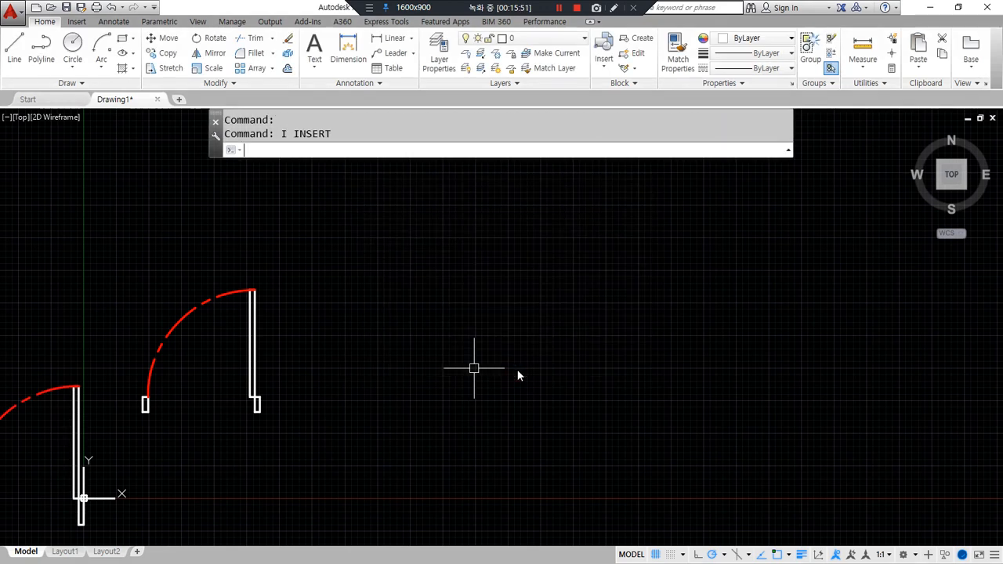
Step: Erase the single door and the double door inserted at the origin
scroll(201, 459, down, 2)
middle_drag(220, 425, 381, 366)
key(ctrl+alt+d)
drag(316, 469, 285, 489)
key(Escape)
click(538, 463)
click(150, 291)
text(e)
key(Return)
Step: Insert the Door_1800 block with its insertion point specified on screen, placing it just above and to the right of the origin
middle_drag(401, 304, 309, 350)
text(i)
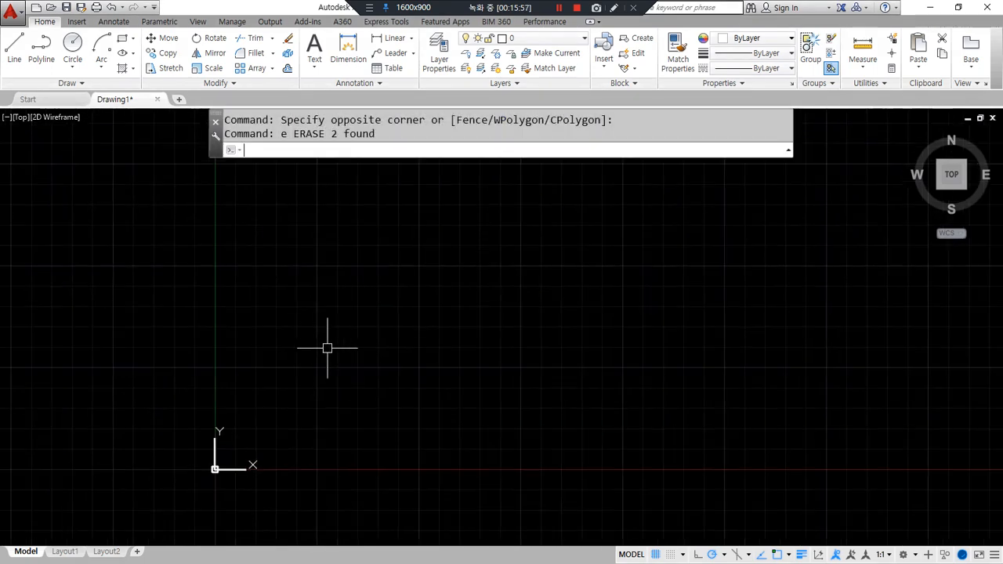
key(Return)
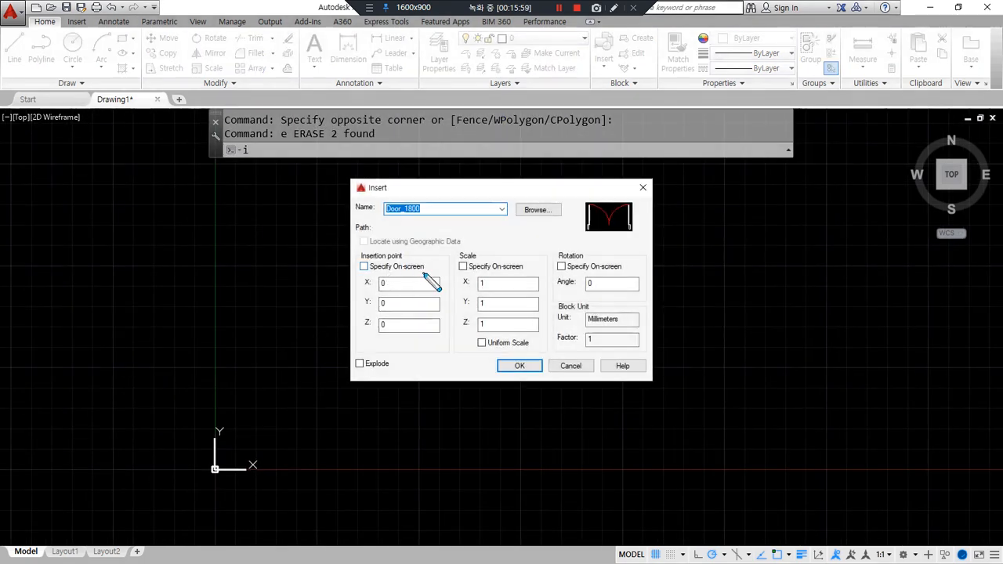
click(390, 267)
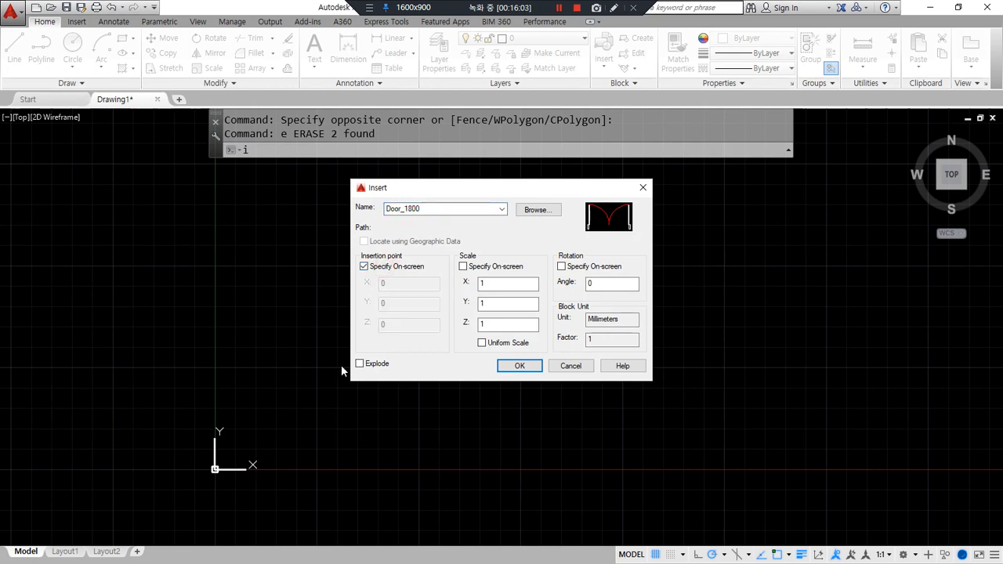
mouse_move(409, 365)
mouse_down()
mouse_move(365, 264)
mouse_move(417, 387)
mouse_move(405, 387)
mouse_up()
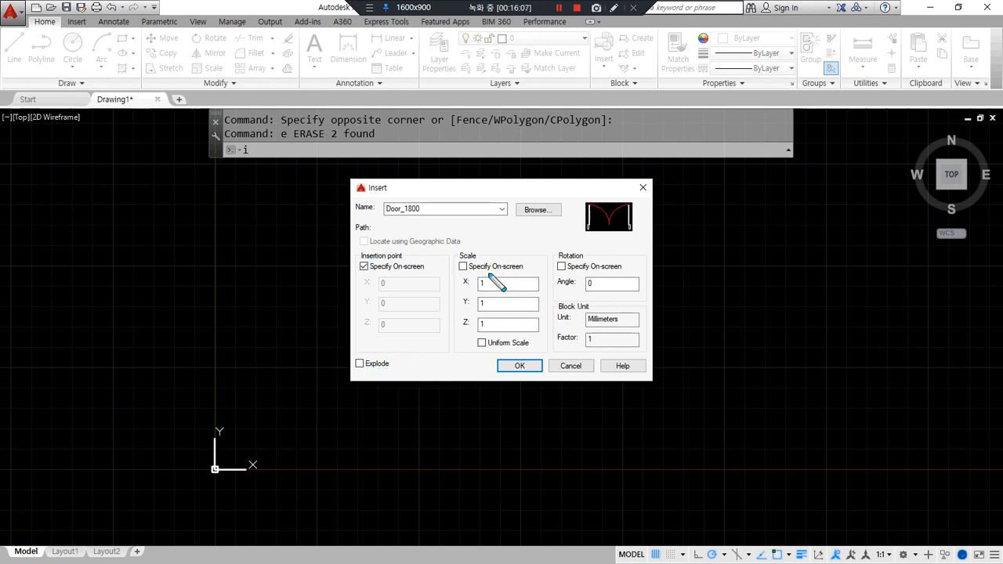
mouse_move(468, 241)
mouse_down()
mouse_move(457, 251)
mouse_move(513, 345)
mouse_move(490, 249)
mouse_move(479, 246)
mouse_up()
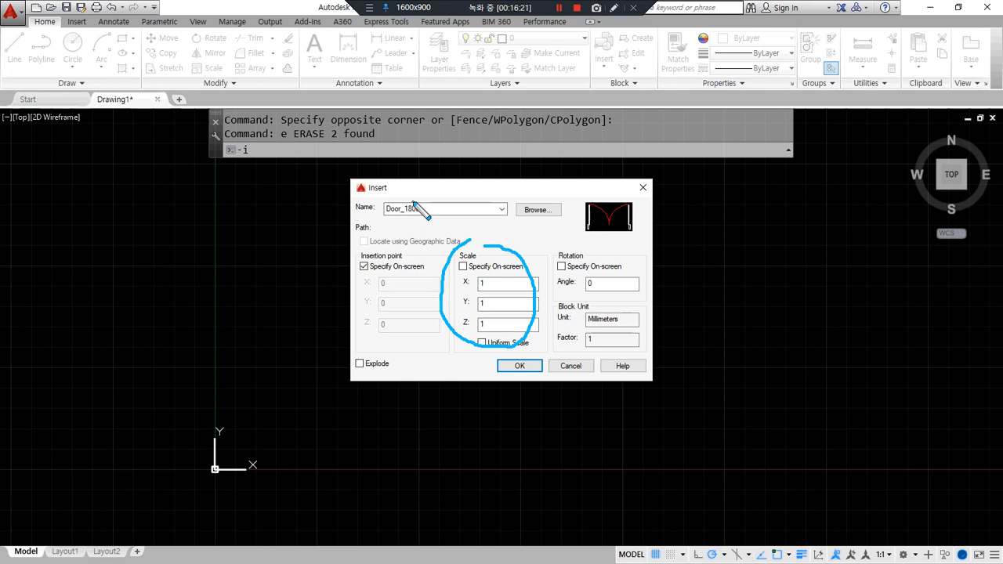
mouse_move(627, 287)
mouse_down()
mouse_move(566, 274)
mouse_move(610, 286)
mouse_up()
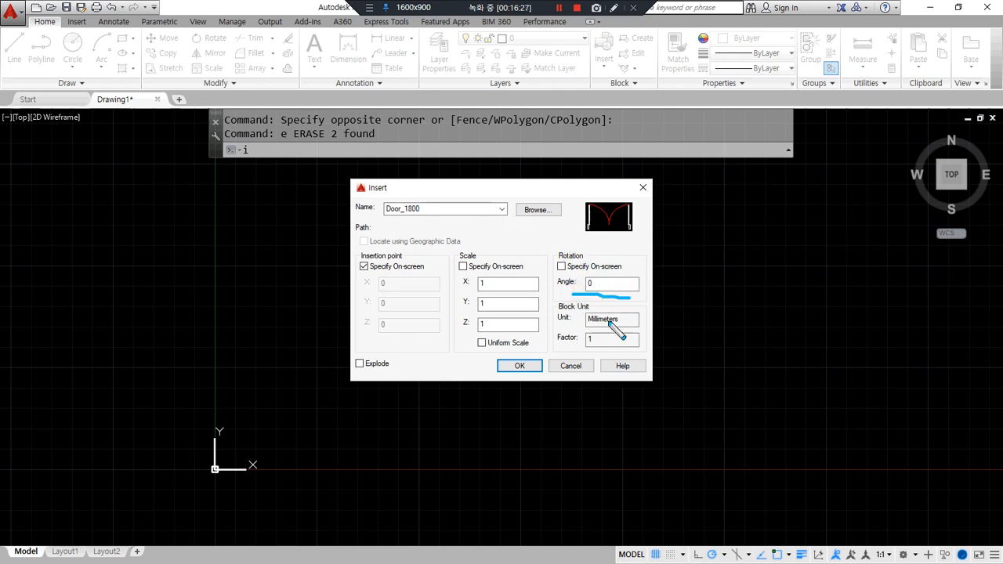
click(518, 366)
middle_drag(513, 348, 408, 390)
Step: Insert the Door_900 block at a point to the right of the double door and slightly higher
key(Return)
click(502, 209)
click(486, 229)
click(517, 366)
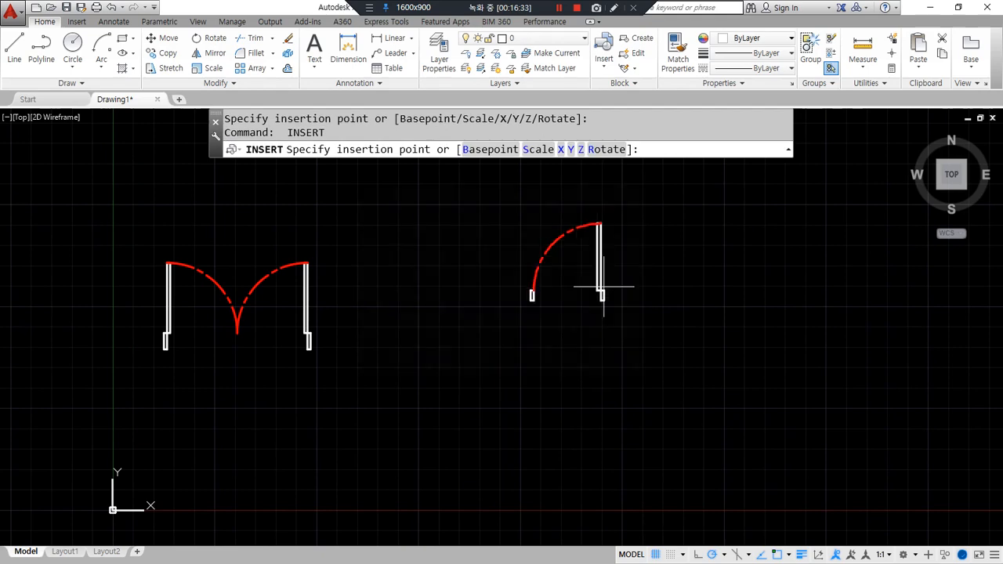
click(606, 276)
scroll(597, 347, down, 2)
middle_drag(598, 348, 432, 268)
mouse_move(449, 267)
mouse_down()
mouse_move(374, 213)
mouse_move(455, 286)
mouse_up()
key(Escape)
Step: Insert a second Door_900 with rotation specified on screen, to the right of the first single door, with its leaf pointing right
key(Return)
click(561, 267)
drag(553, 277, 634, 277)
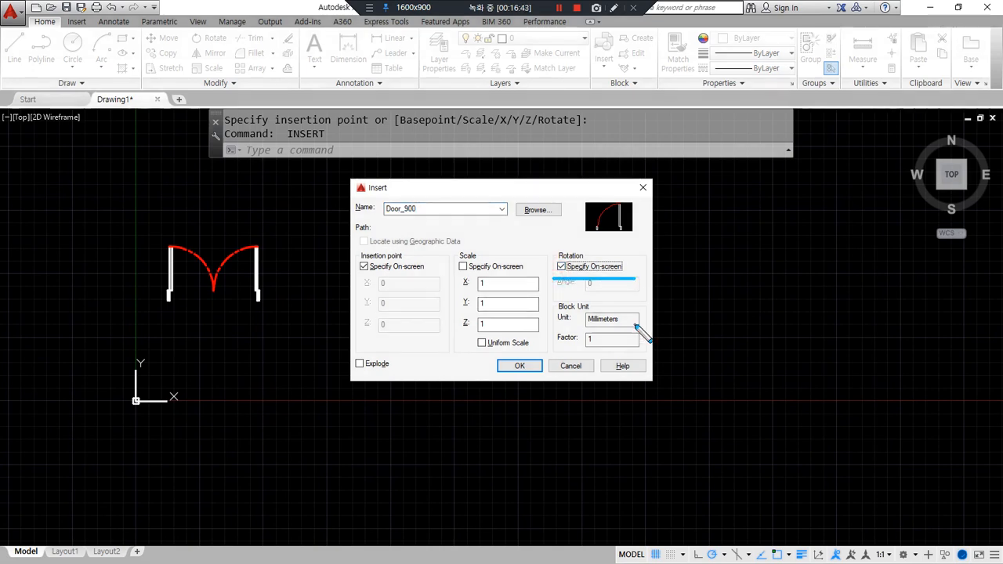
click(527, 365)
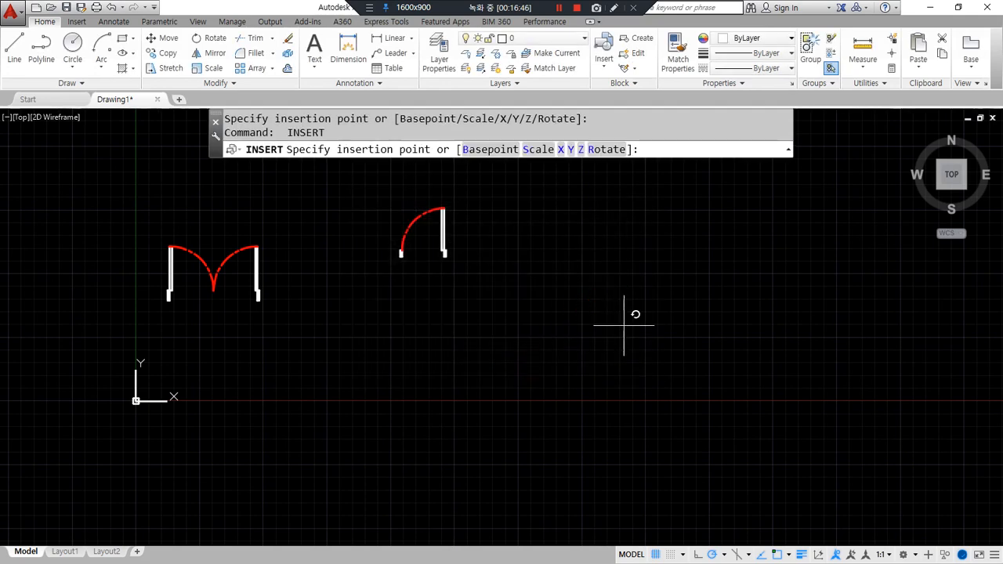
click(619, 323)
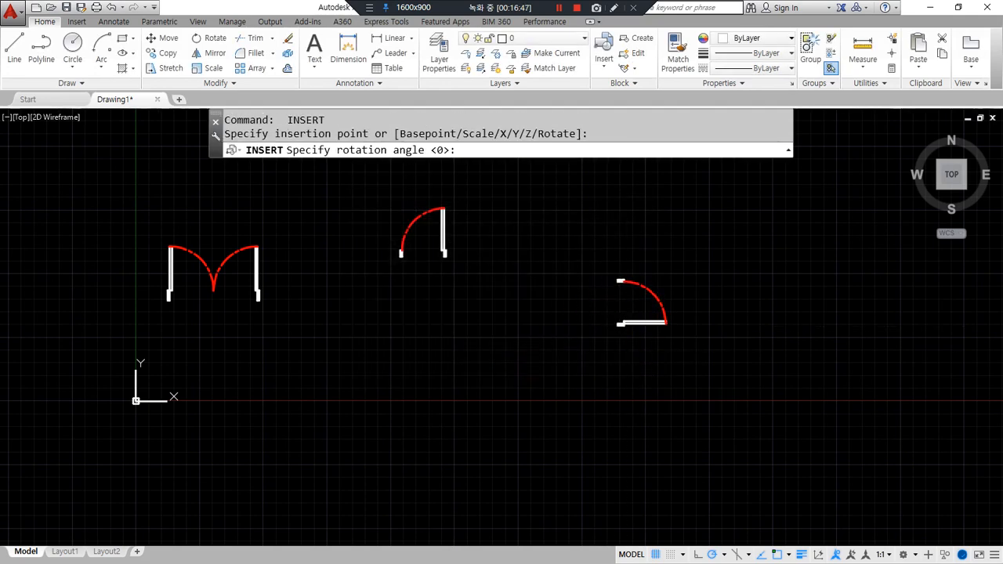
Step: Insert a third Door_900 below and between the other two single doors, rotated so its leaf points left
key(Return)
click(518, 366)
click(525, 355)
click(529, 291)
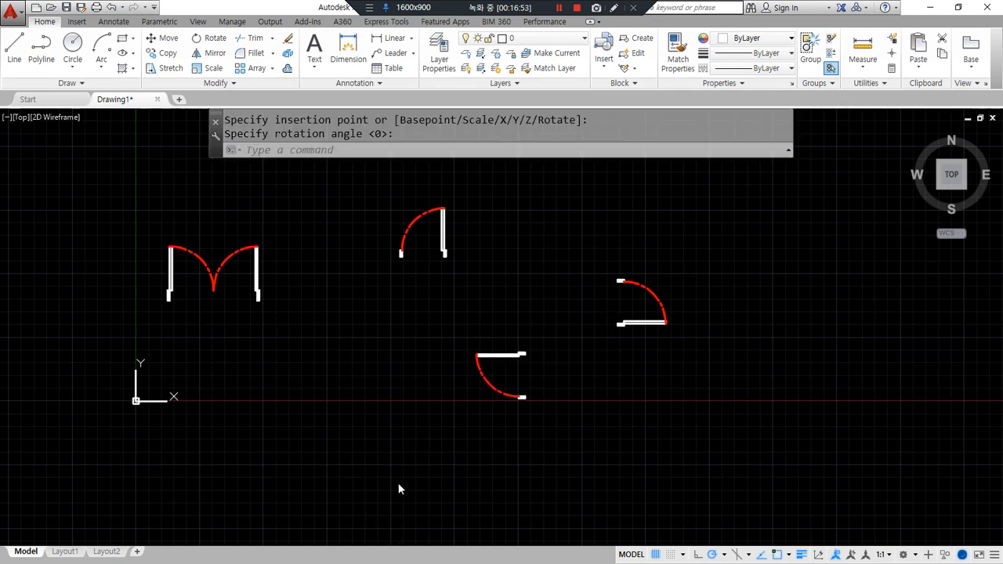
Step: Insert Door_900 above the rightmost single door with scale also specified on screen, accepting scale 1 and leaving it unrotated
key(Return)
click(463, 266)
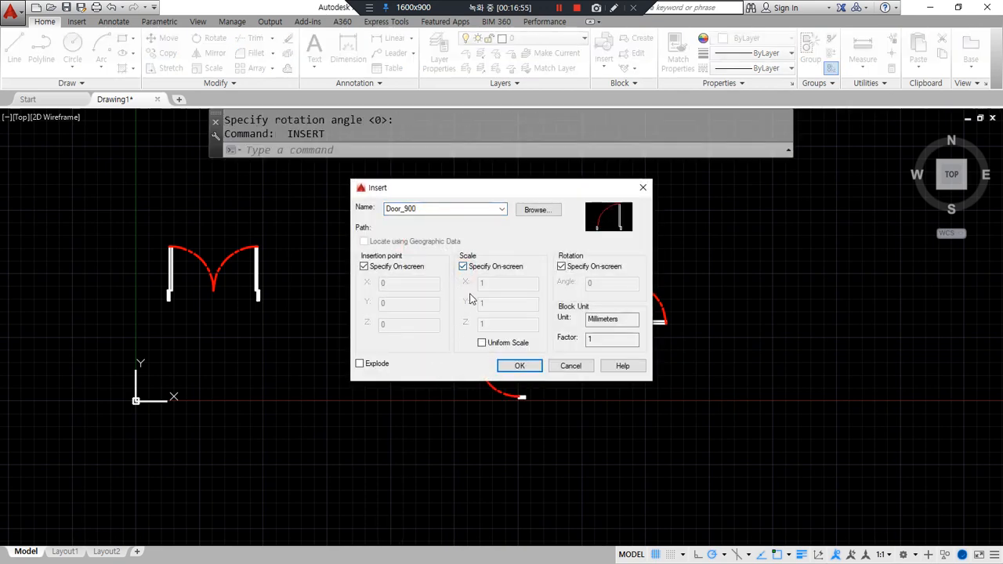
click(519, 366)
middle_drag(584, 209, 484, 335)
click(484, 334)
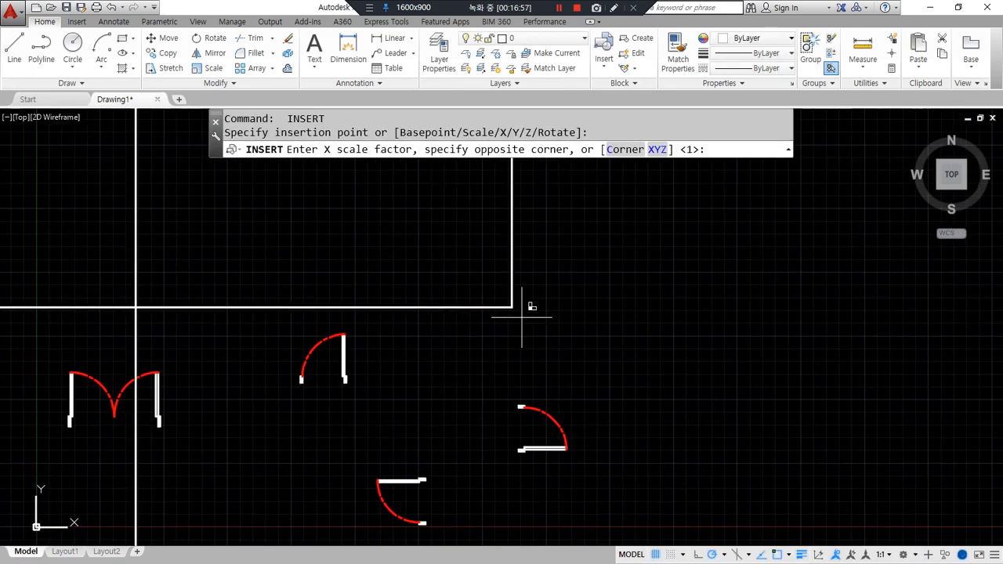
mouse_move(723, 180)
mouse_down()
mouse_move(691, 123)
mouse_move(711, 181)
mouse_up()
key(Escape)
key(Return)
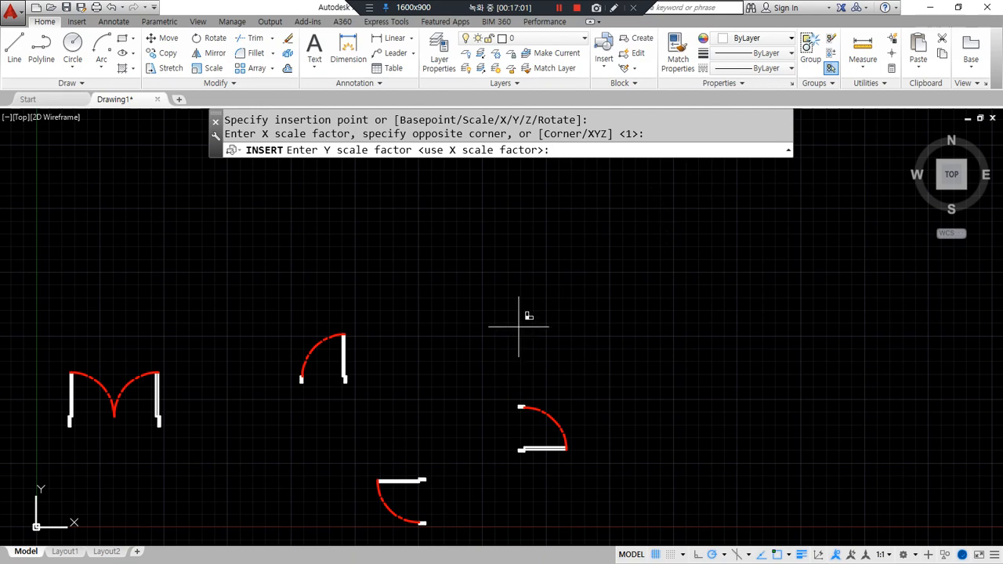
key(Return)
click(542, 308)
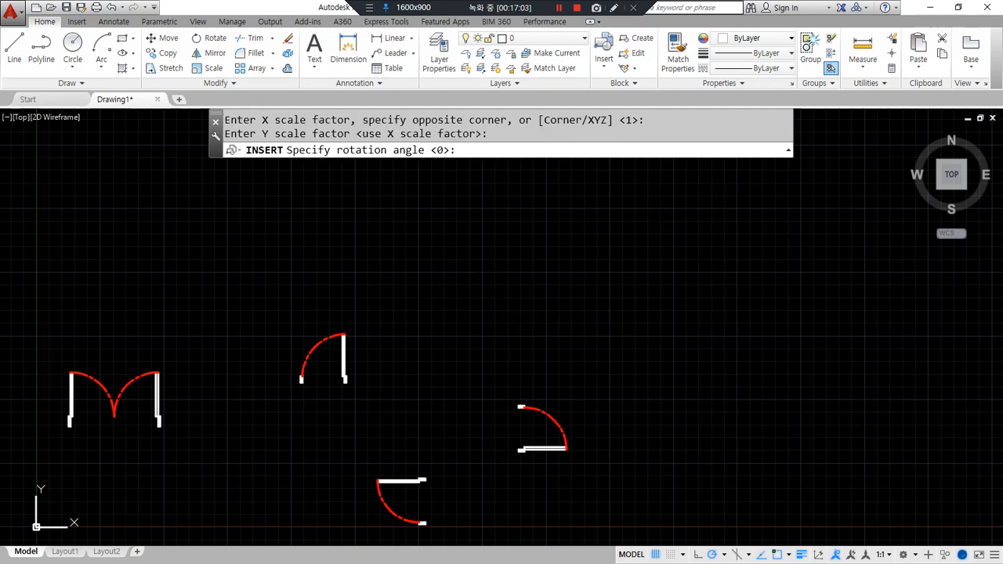
Step: Set up another Door_900 insertion with a fixed scale of 1, keeping insertion point and rotation specified on screen
key(Return)
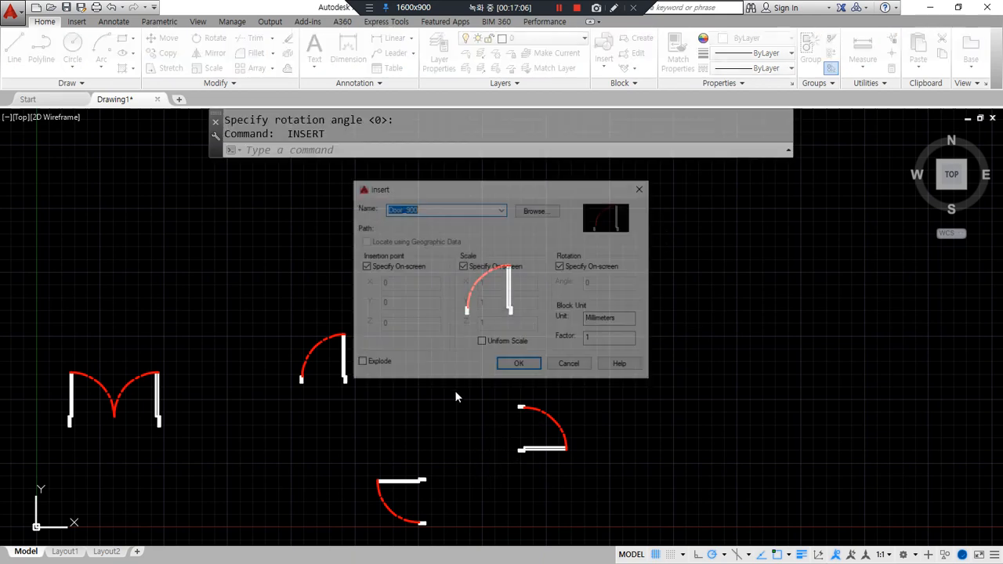
click(464, 266)
mouse_move(498, 253)
mouse_down()
mouse_move(466, 321)
mouse_move(533, 294)
mouse_move(495, 245)
mouse_up()
mouse_move(596, 279)
mouse_down()
mouse_move(561, 254)
mouse_move(592, 254)
mouse_up()
key(Delete)
drag(409, 277, 414, 258)
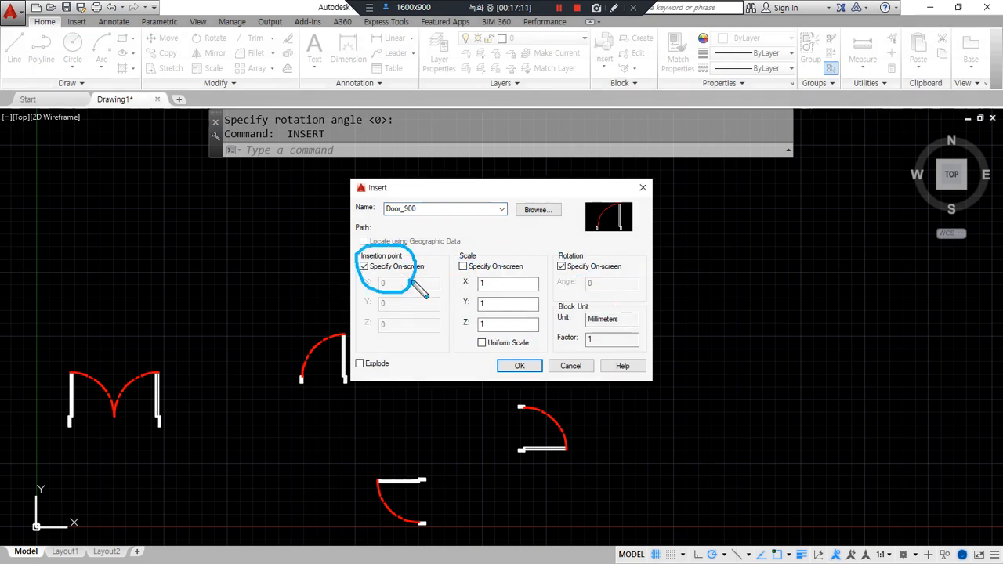
mouse_move(600, 287)
mouse_down()
mouse_move(616, 265)
mouse_move(614, 282)
mouse_up()
mouse_move(379, 383)
mouse_down()
mouse_move(352, 375)
mouse_move(398, 391)
mouse_up()
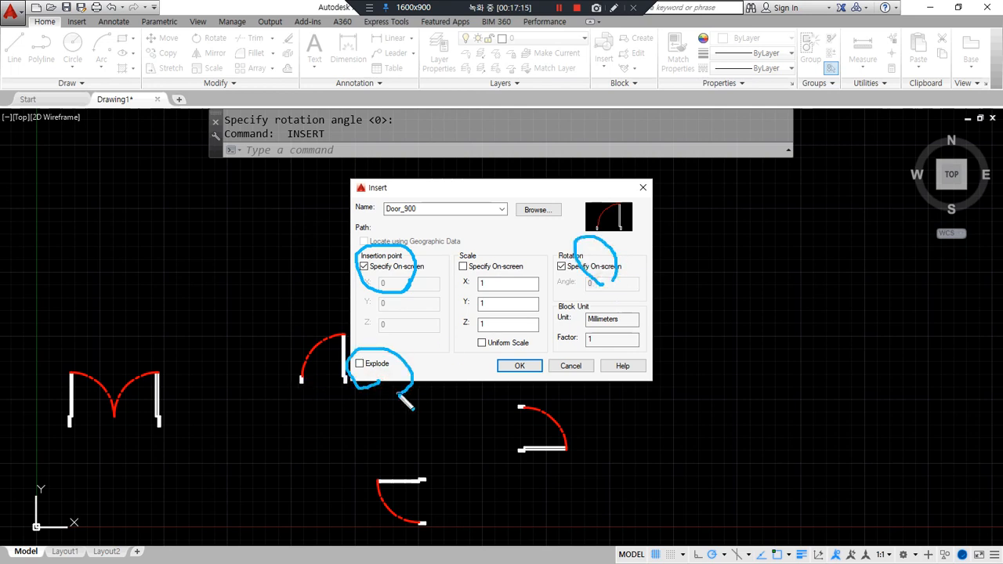
key(Delete)
Step: Insert Door_900 with the Explode option on, unrotated, to the right of the existing single doors
click(359, 364)
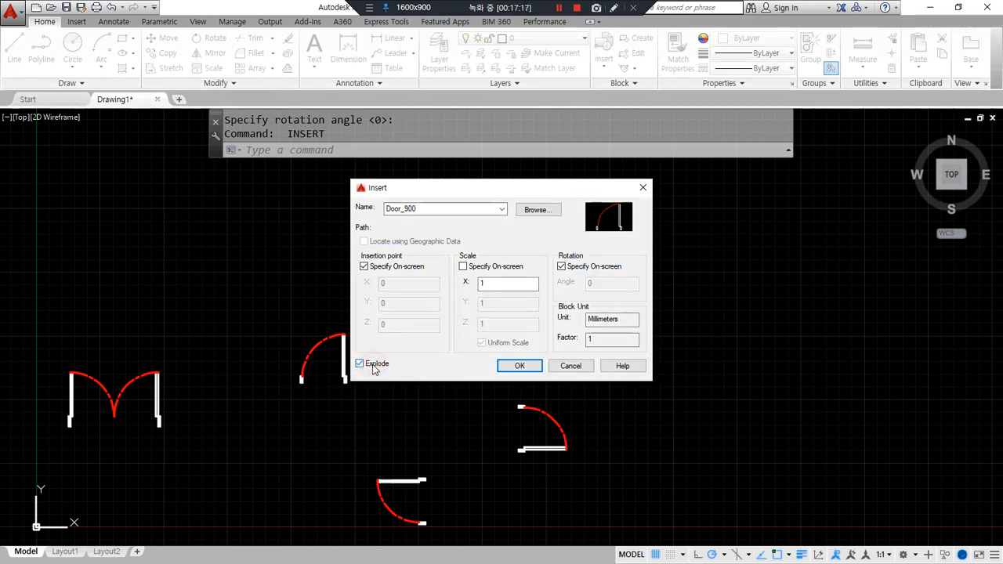
click(525, 365)
click(680, 317)
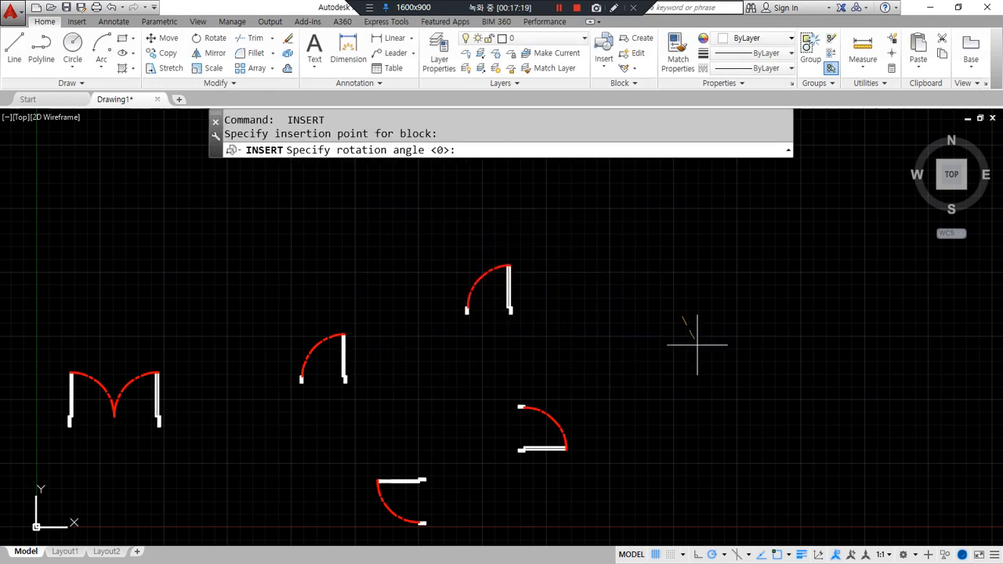
click(757, 316)
Step: Select the leaf and swing arc of the exploded door to examine its separate objects
scroll(679, 318, up, 4)
click(675, 294)
click(589, 275)
click(497, 477)
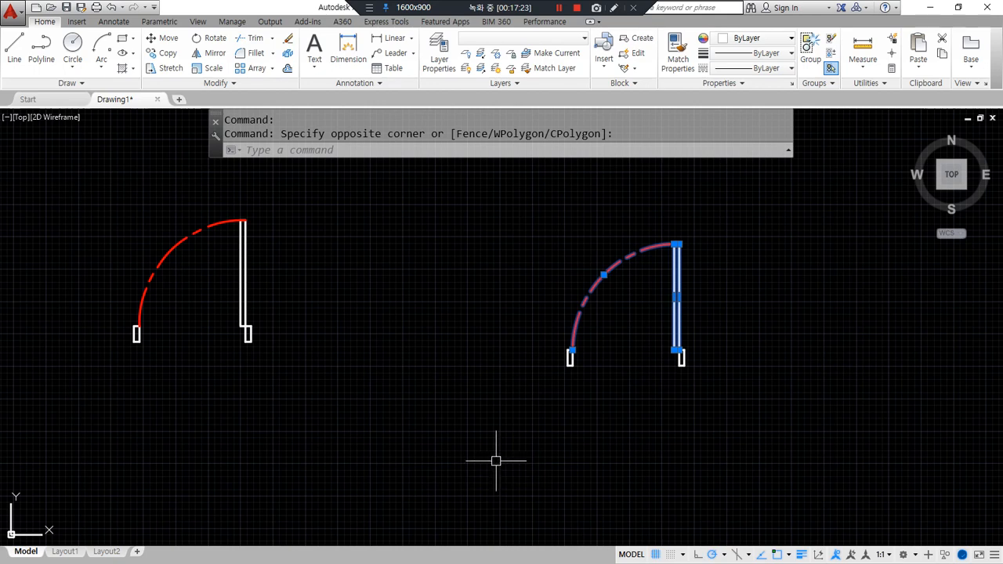
key(Escape)
Step: Erase all parts of the exploded door
click(701, 439)
click(497, 206)
text(e)
key(Return)
Step: Insert Door_900 unexploded to the right of the upper single door, rotated on screen so its leaf points right
text(i)
key(Return)
click(376, 365)
key(ctrl+alt+d)
drag(397, 372, 413, 384)
key(ctrl+z)
drag(390, 283, 439, 290)
drag(631, 273, 632, 254)
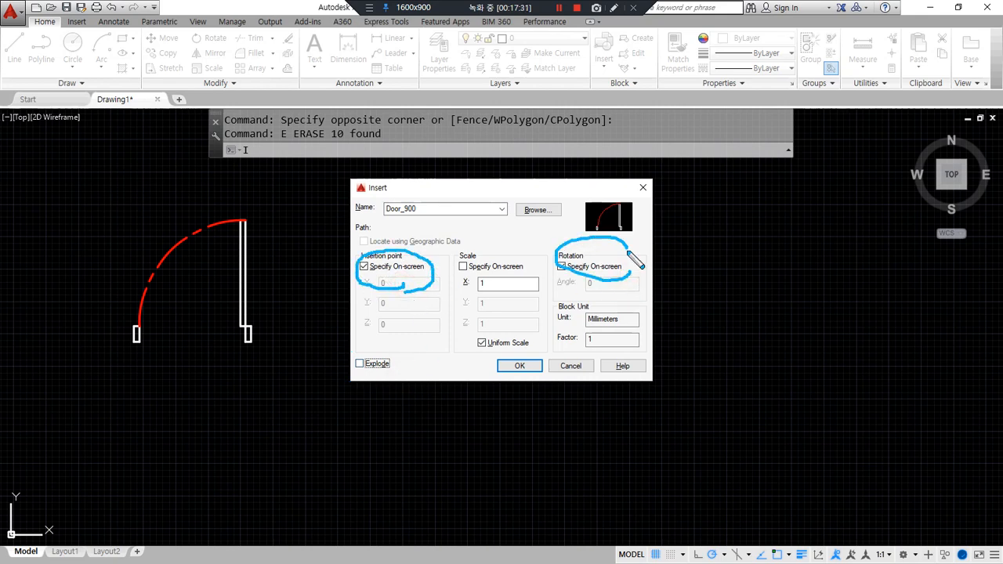
key(ctrl+alt+d)
click(518, 365)
click(557, 357)
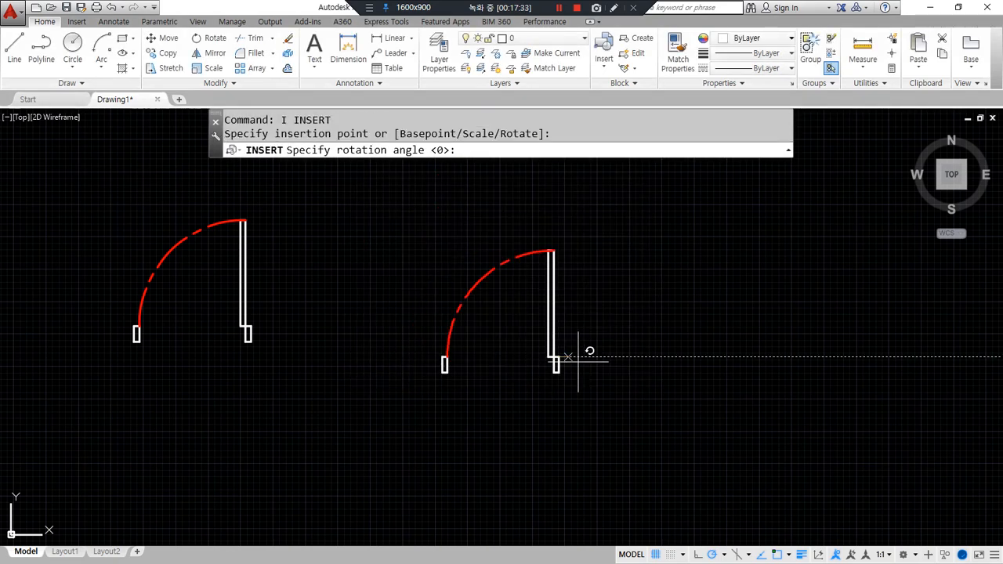
click(553, 410)
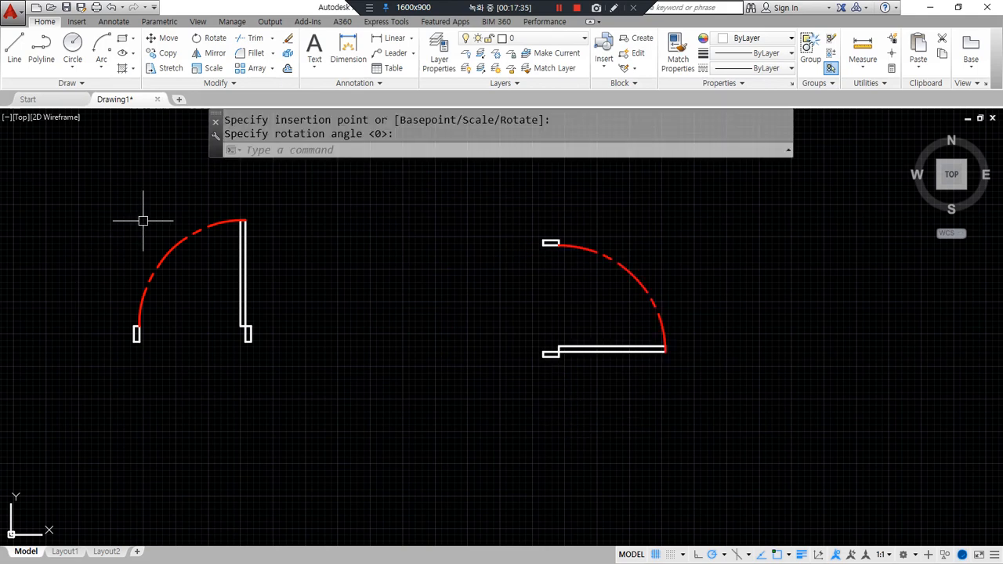
Step: Examine the Door_900 and Door_1800 previews in the block insertion gallery and the block creation command
click(116, 23)
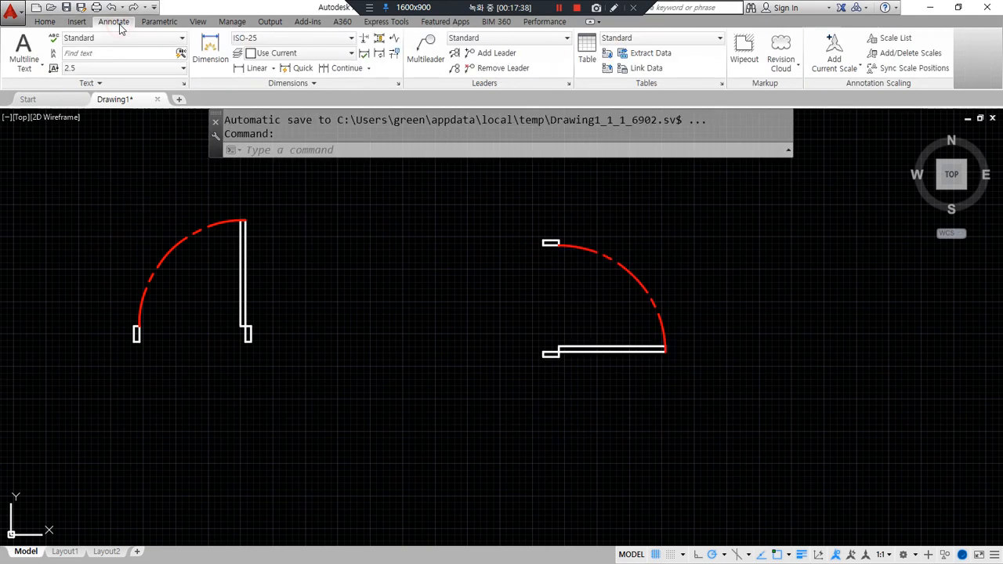
click(78, 23)
click(11, 76)
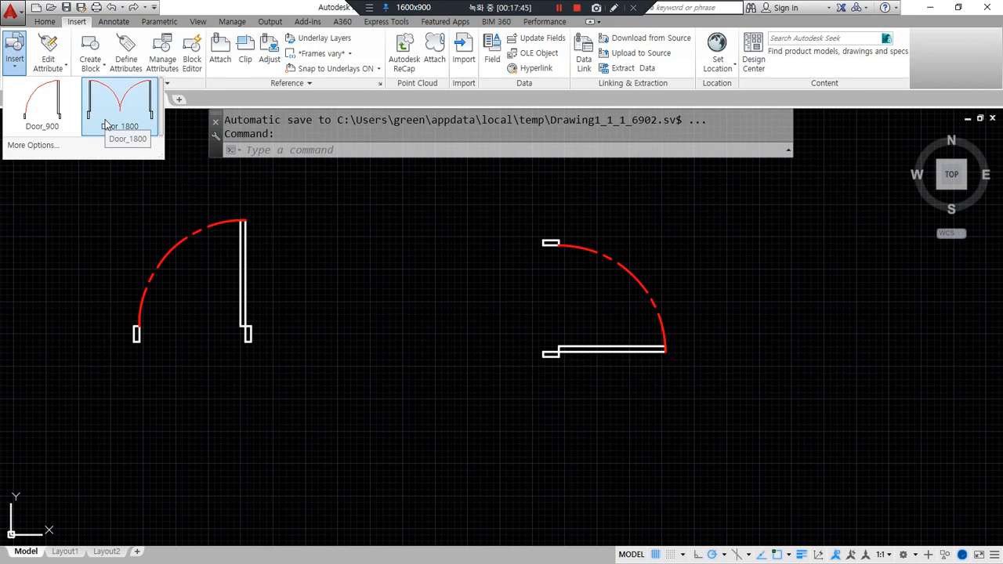
mouse_move(107, 125)
mouse_down()
mouse_move(102, 134)
mouse_move(16, 106)
mouse_move(135, 86)
mouse_move(110, 95)
mouse_move(79, 62)
mouse_move(103, 53)
mouse_move(102, 65)
mouse_up()
mouse_move(26, 68)
mouse_down()
mouse_move(9, 69)
mouse_move(30, 41)
mouse_move(22, 119)
mouse_move(56, 133)
mouse_move(136, 108)
mouse_move(141, 127)
mouse_move(36, 126)
mouse_move(121, 146)
mouse_up()
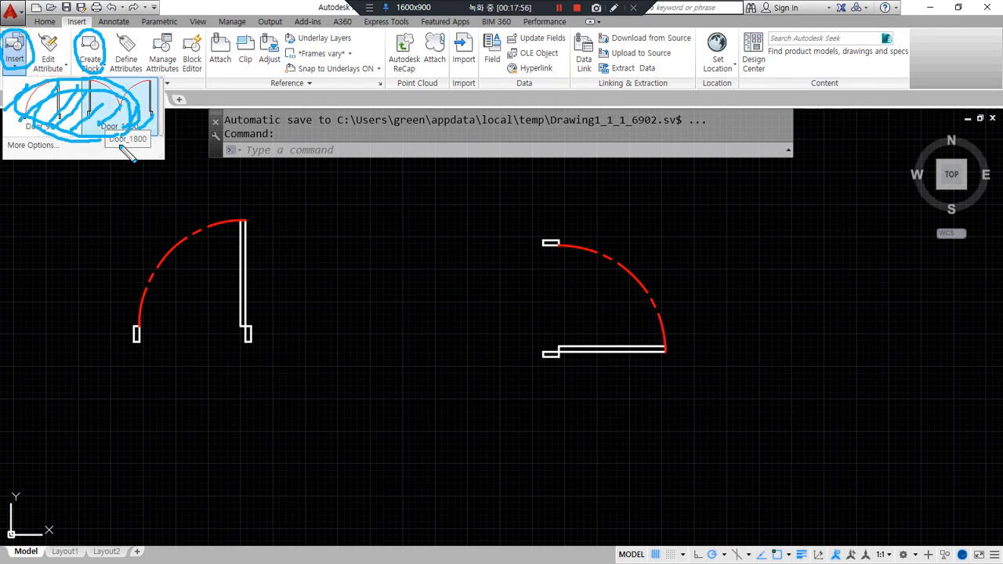
key(Escape)
key(Escape)
key(Escape)
click(16, 64)
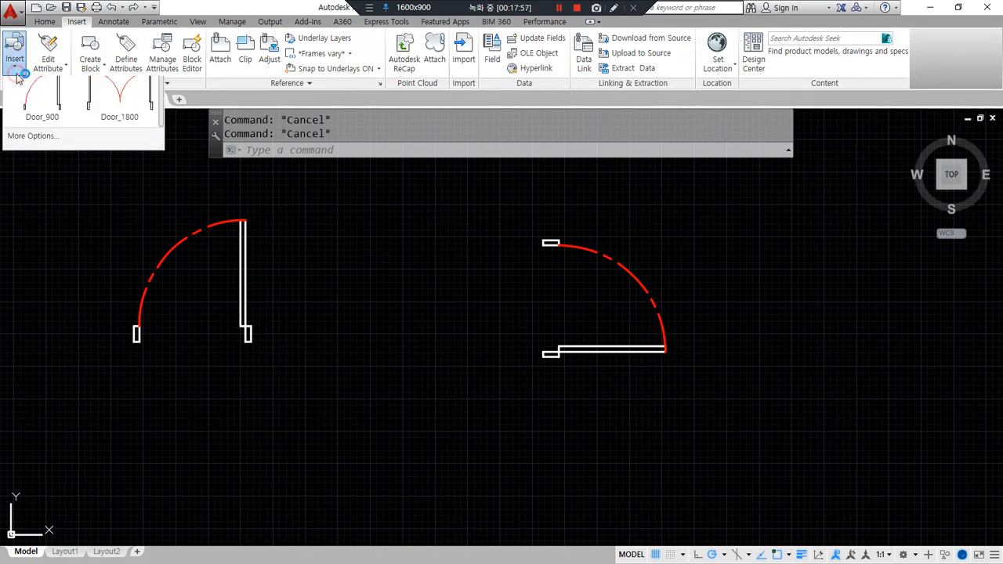
click(44, 145)
key(Escape)
Step: Insert Door_1800 from the block gallery above and to the right of the single doors, rotated so its leaves point right
click(16, 63)
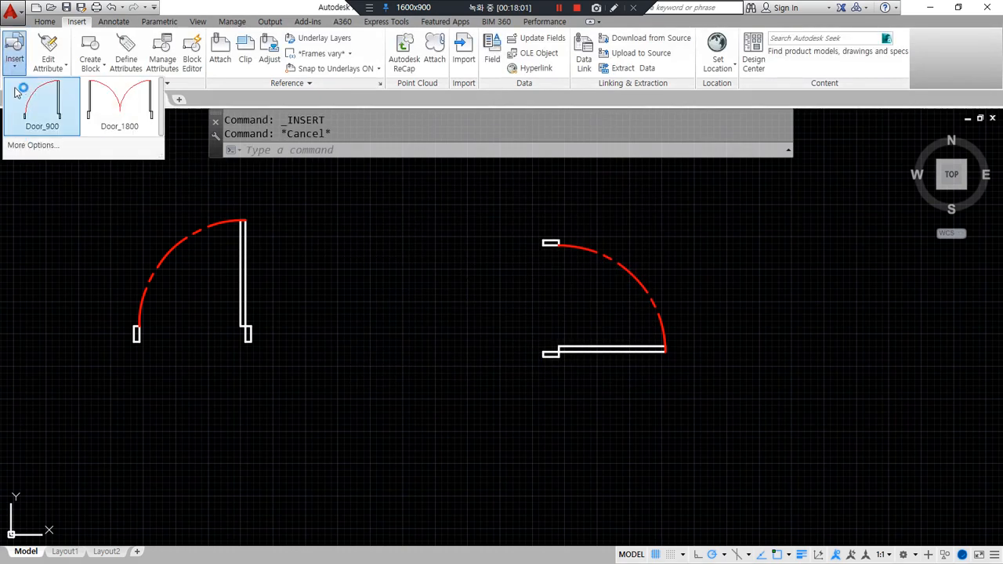
click(117, 110)
scroll(705, 345, down, 3)
scroll(594, 331, up, 1)
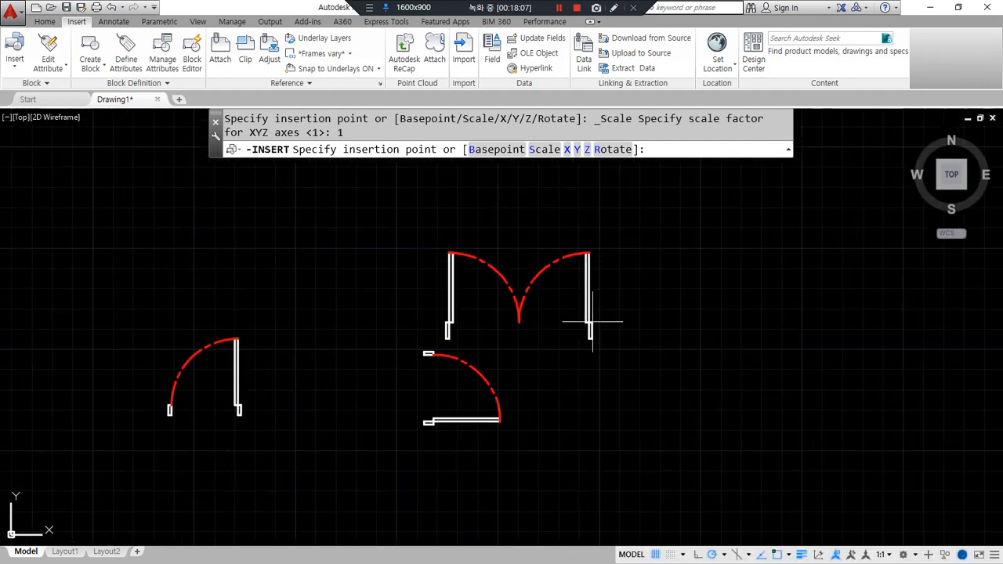
click(640, 272)
click(638, 322)
scroll(381, 286, down, 2)
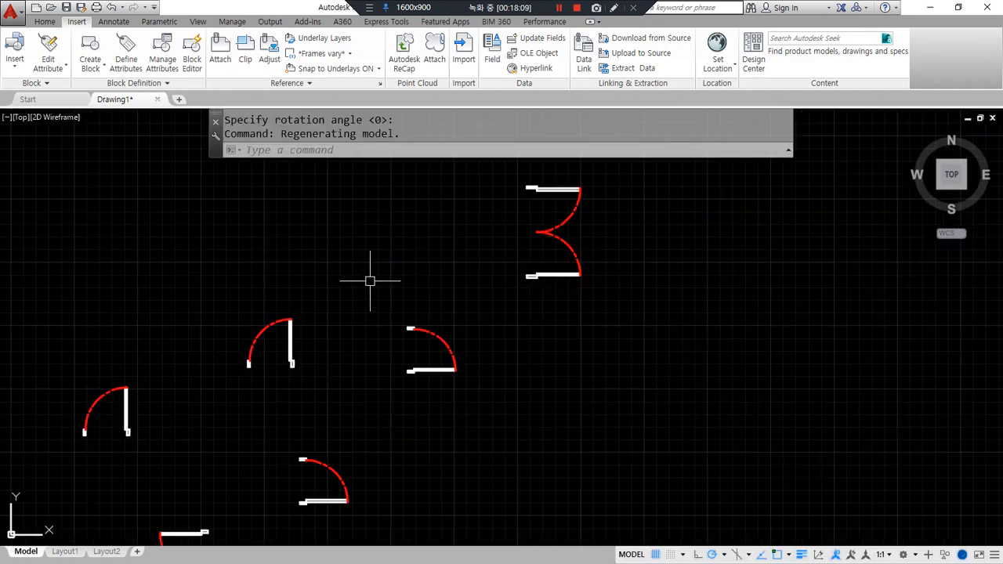
Step: Insert an unrotated Door_900 from the block gallery above the leftmost single door
click(15, 49)
click(35, 110)
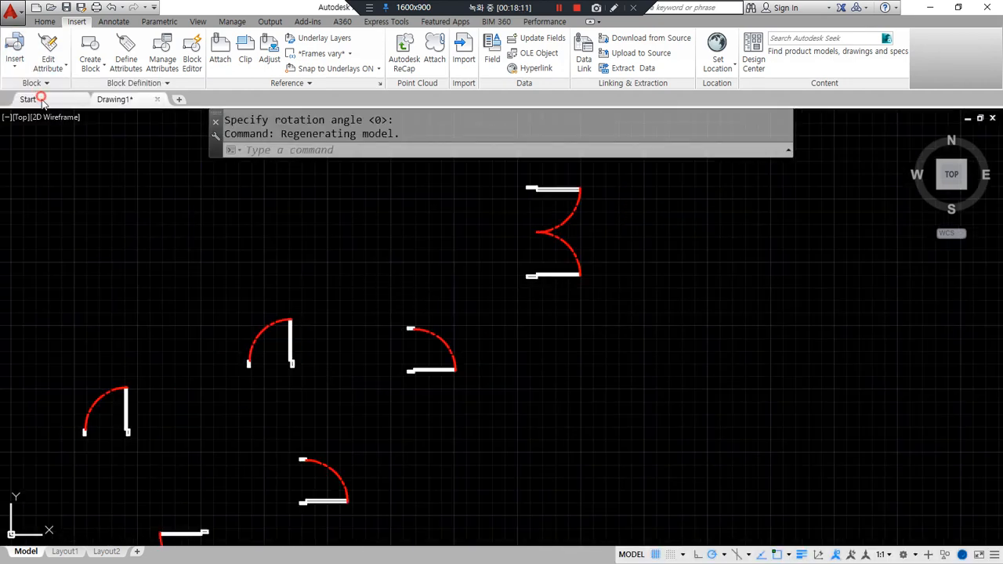
click(130, 244)
click(169, 237)
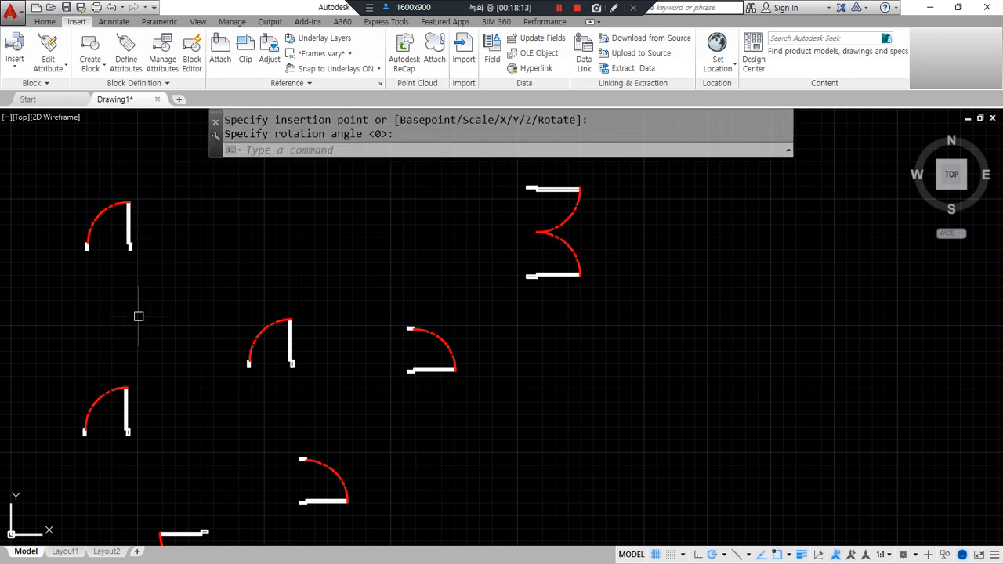
middle_drag(242, 226, 271, 290)
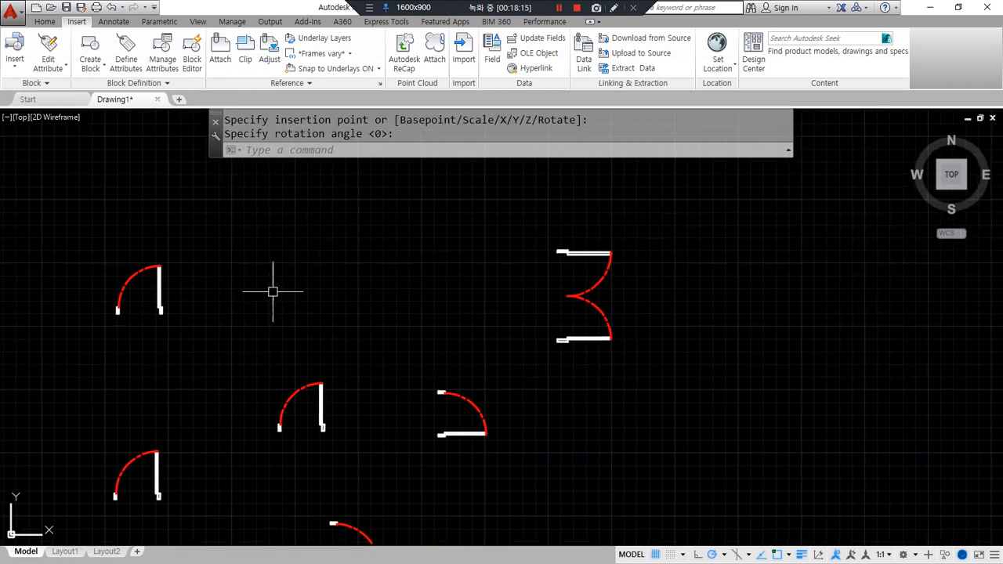
key(ctrl+alt+d)
mouse_move(20, 80)
mouse_down()
mouse_move(26, 33)
mouse_move(17, 80)
mouse_move(112, 222)
mouse_up()
mouse_move(131, 188)
mouse_down()
mouse_move(130, 234)
mouse_move(61, 221)
mouse_up()
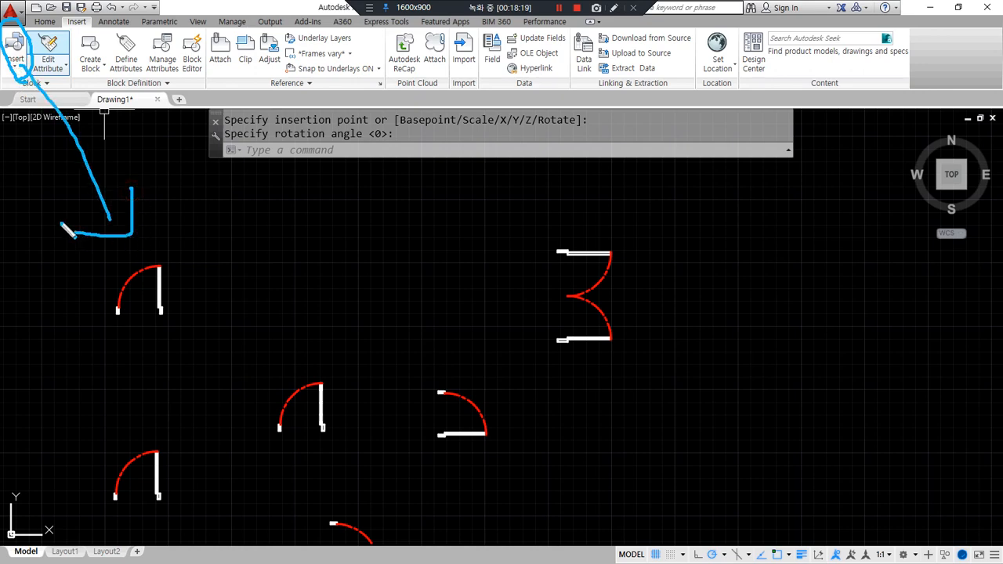
key(Escape)
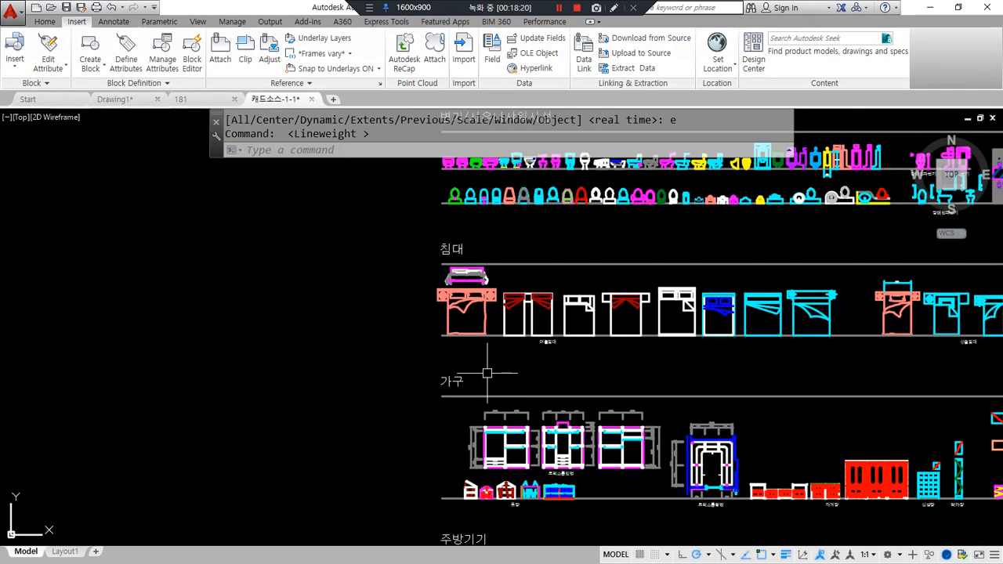
Step: Browse the bed symbols in the 캐드소스-1-1 drawing and select the white and dark red bed with two side tables
scroll(488, 365, up, 5)
scroll(556, 332, down, 4)
middle_drag(571, 365, 354, 424)
scroll(560, 437, up, 2)
middle_drag(555, 436, 385, 447)
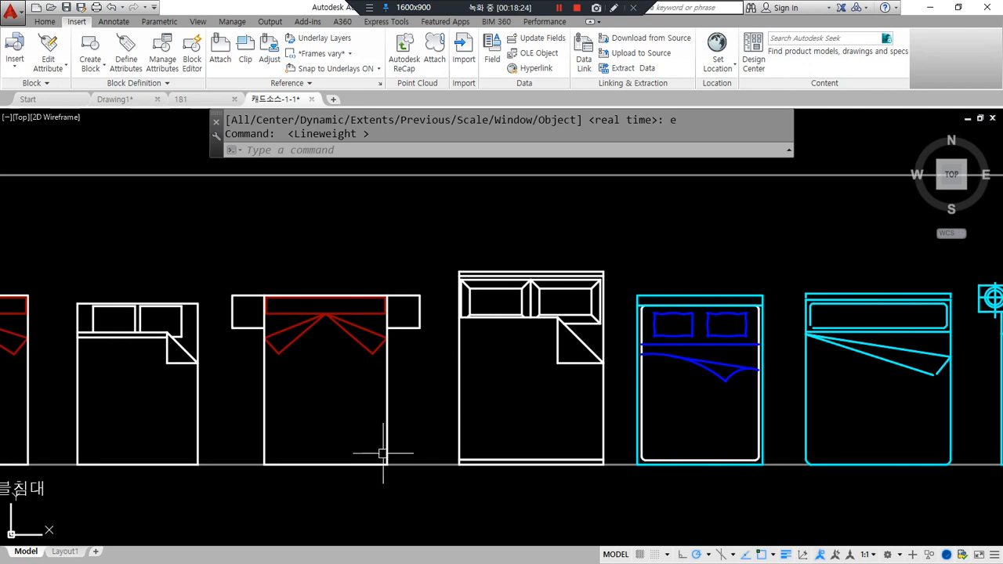
click(419, 375)
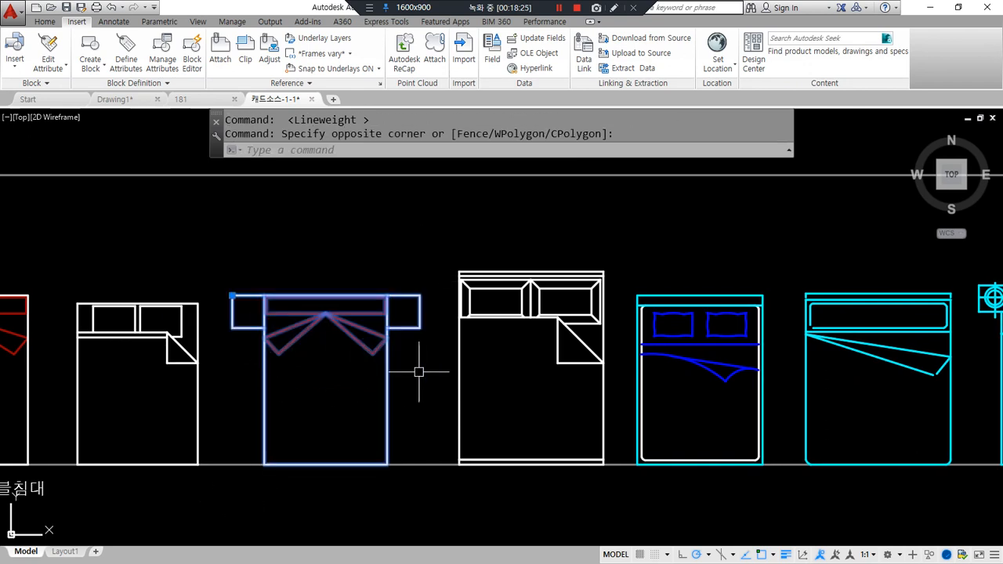
click(239, 243)
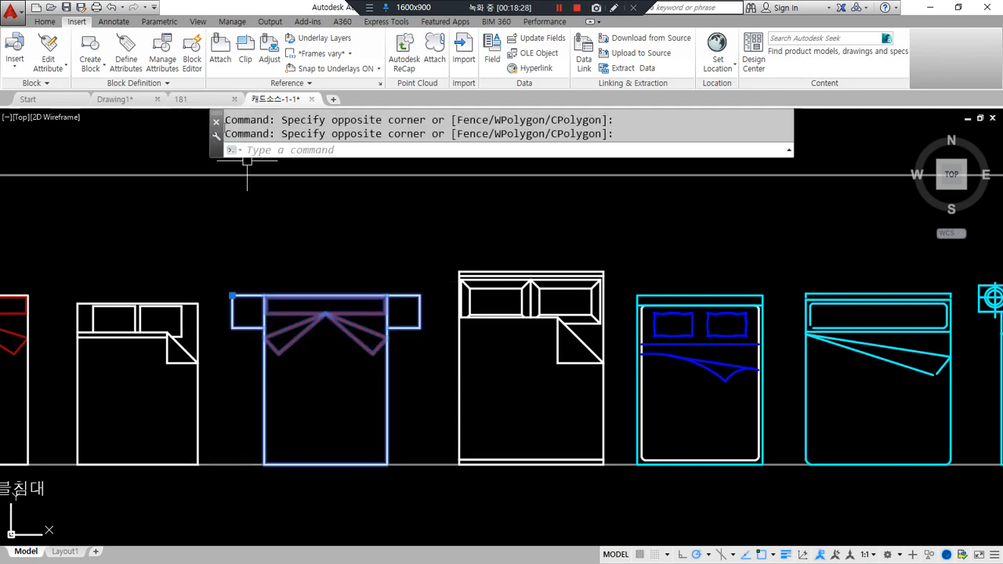
Step: Switch to drawing 181 and examine the upper-left room of the floor plan as a place for the bed
click(198, 104)
mouse_move(319, 258)
mouse_down()
mouse_move(261, 224)
mouse_move(299, 249)
mouse_up()
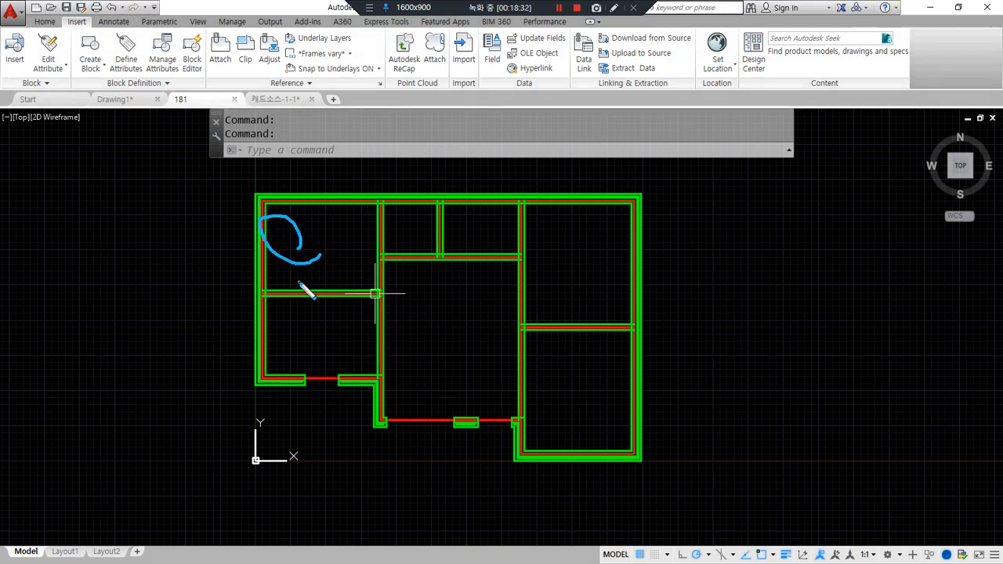
key(Escape)
key(Escape)
key(Escape)
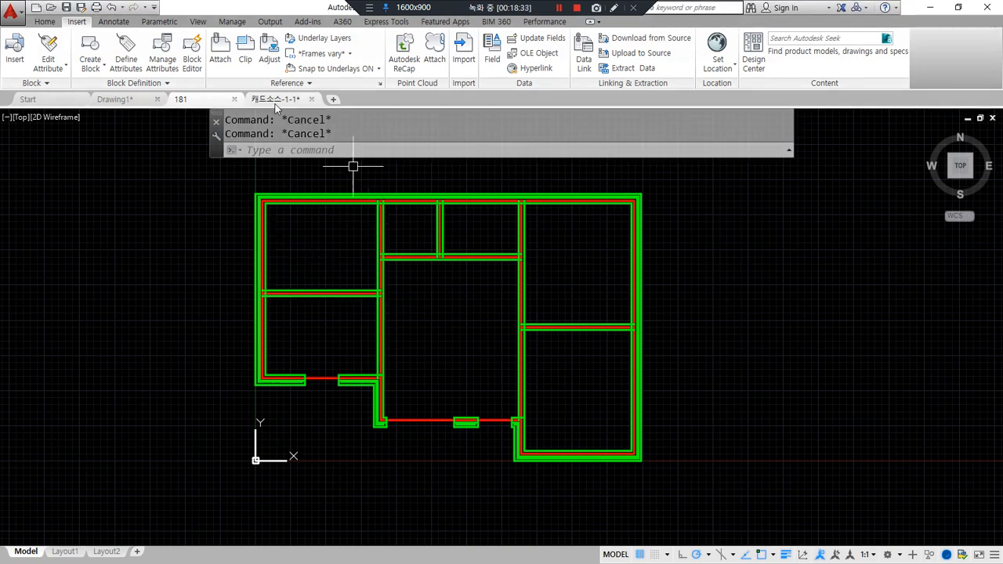
Step: Copy the bed with two side tables from 캐드소스-1-1 and paste it outside the floor plan in drawing 181, west of the upper-left room
click(278, 101)
click(412, 249)
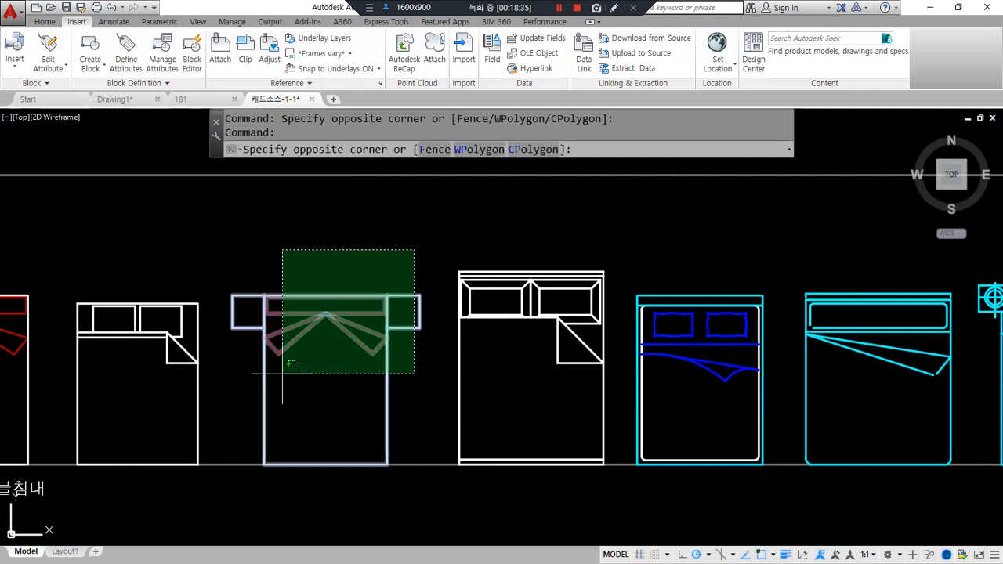
click(285, 375)
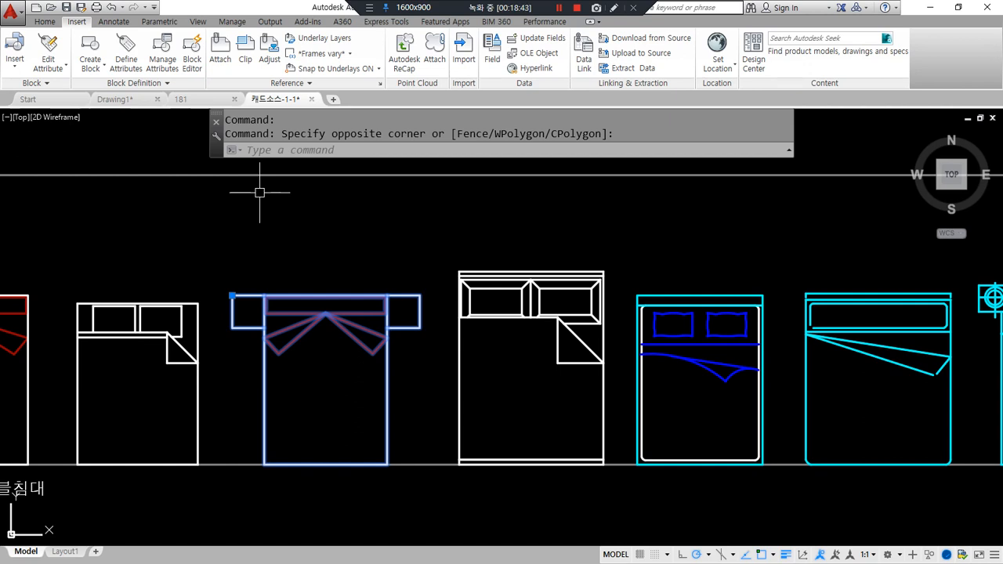
key(ctrl+c)
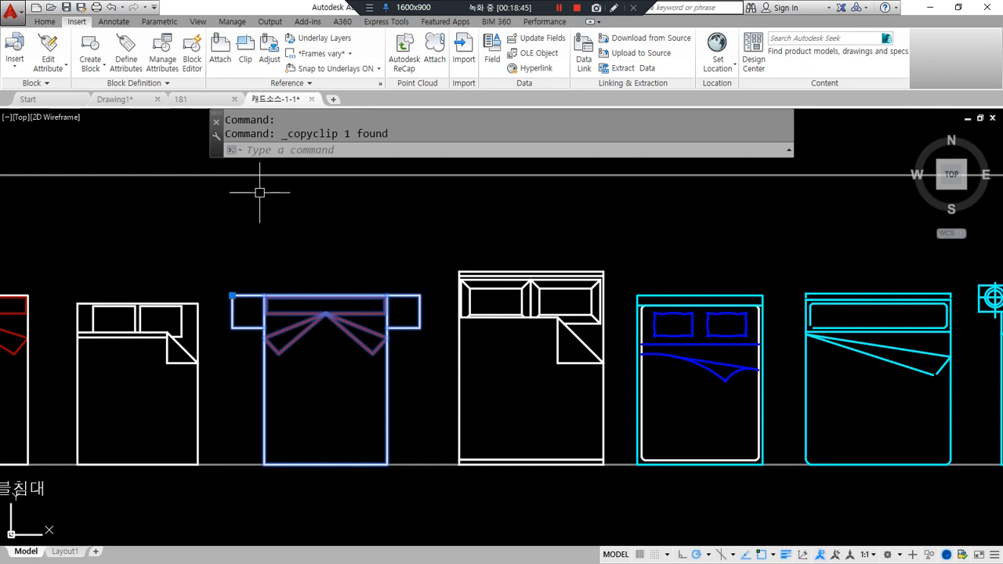
click(202, 103)
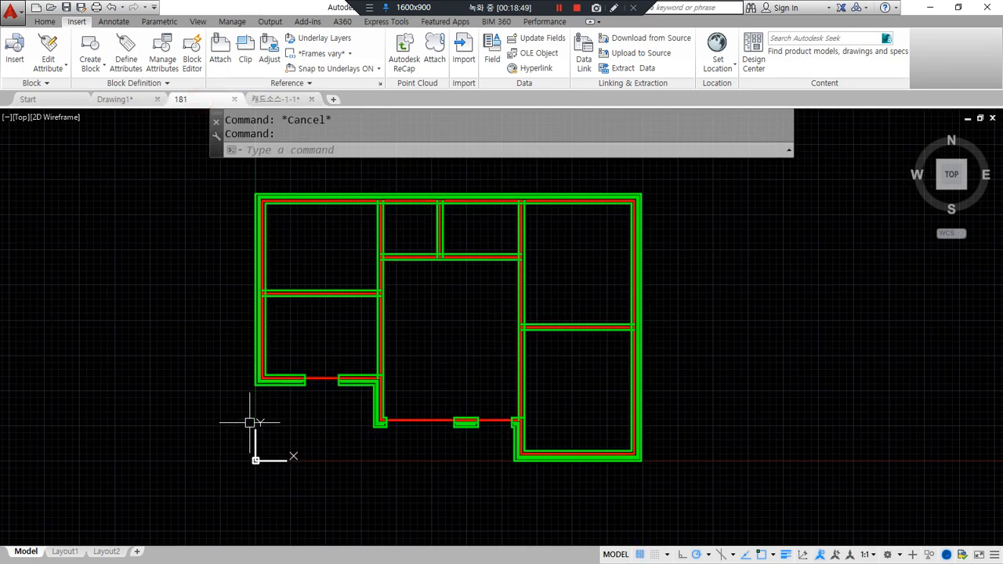
key(ctrl+v)
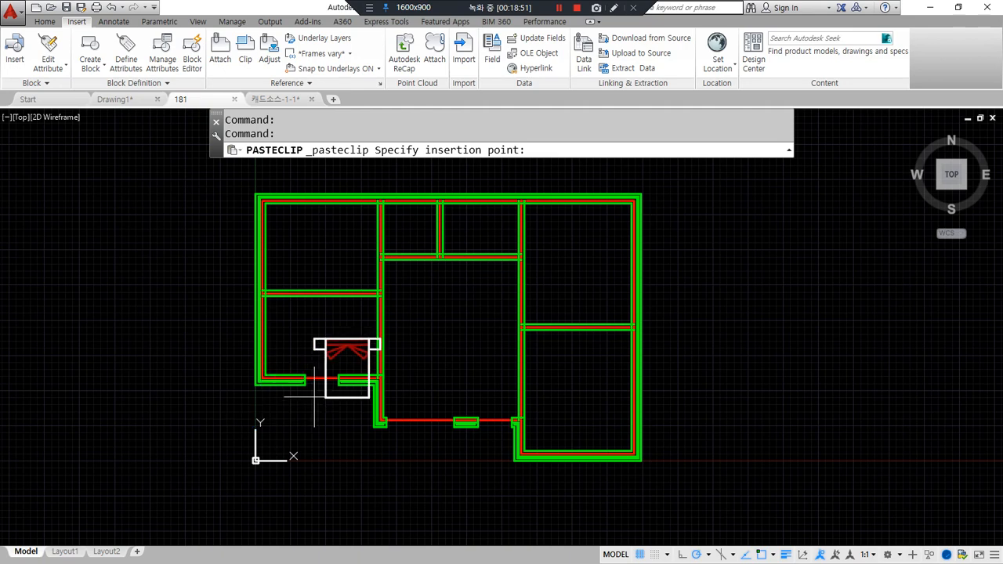
click(148, 271)
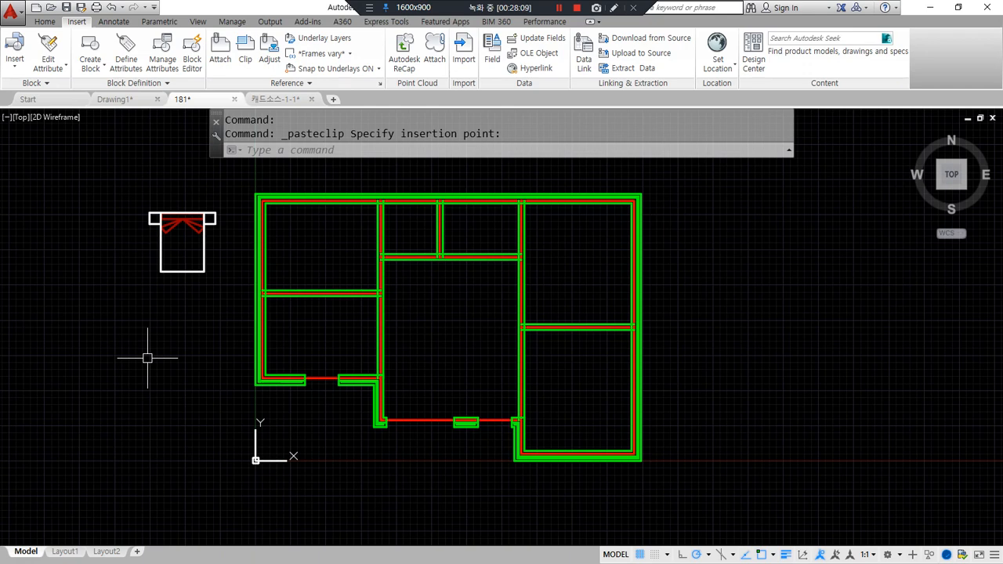
scroll(304, 278, up, 3)
middle_drag(305, 277, 407, 387)
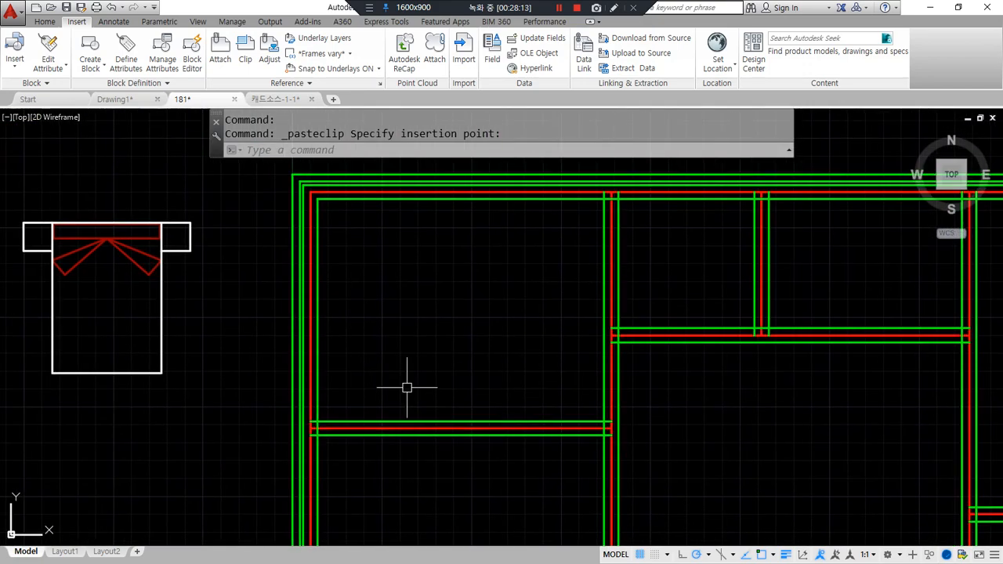
key(Escape)
scroll(407, 392, down, 4)
key(Escape)
scroll(407, 470, up, 5)
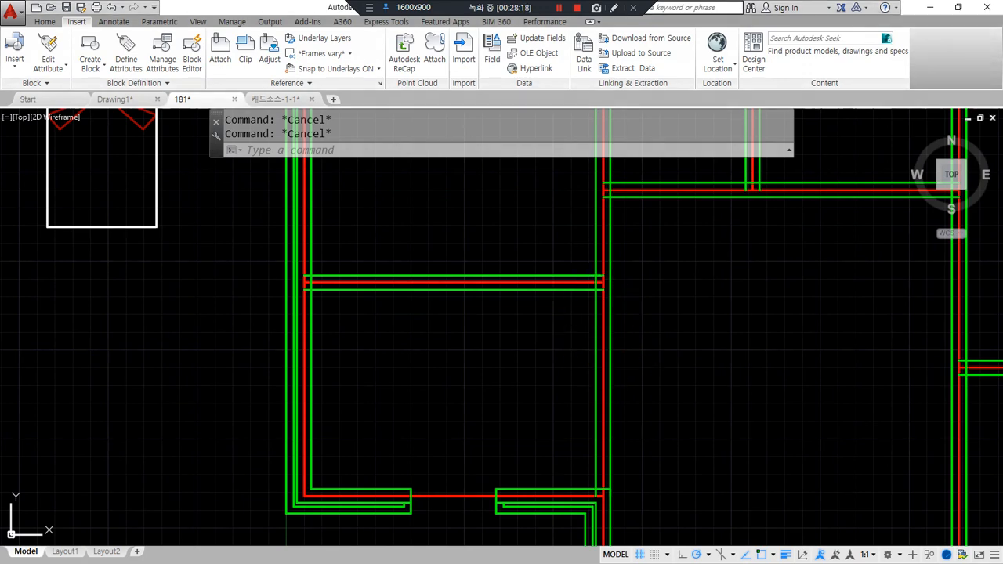
scroll(671, 327, up, 2)
click(595, 327)
click(519, 319)
key(Escape)
key(Escape)
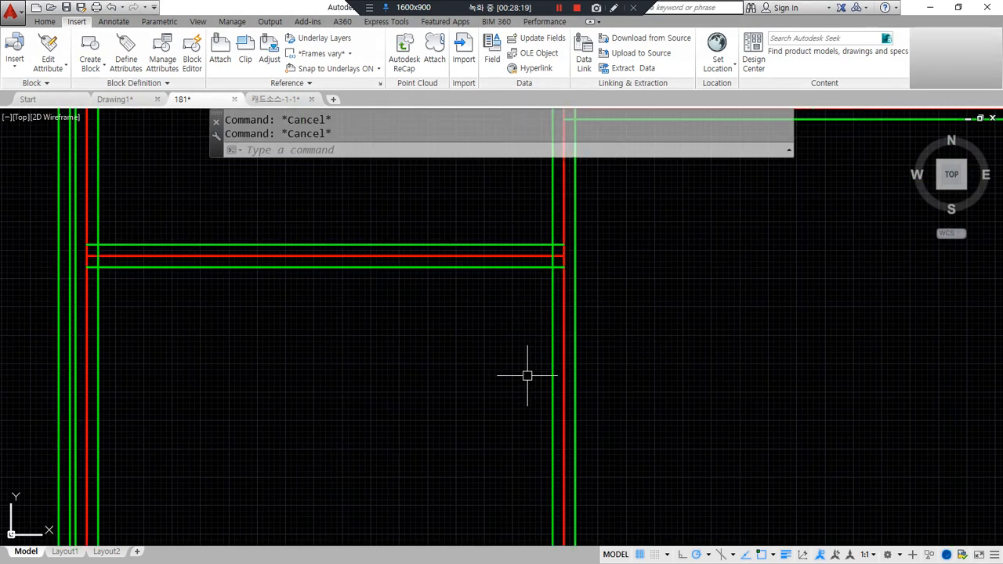
text(l)
key(Return)
scroll(575, 279, up, 2)
key(Escape)
scroll(540, 235, up, 2)
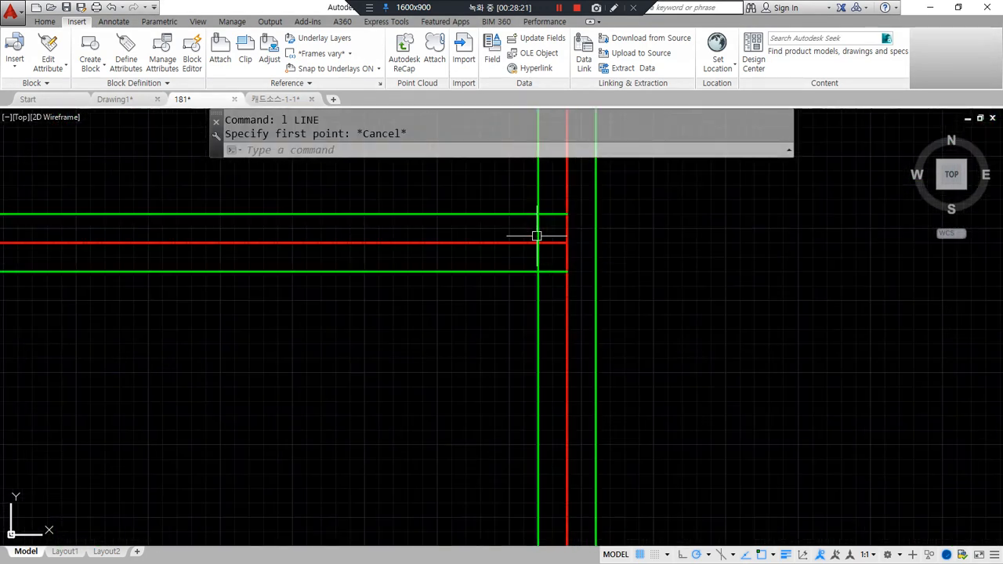
Step: Trim the wall line crossing the east end of the left rooms' partition, and fillet both inner corners there with radius 0
text(tr)
key(Return)
key(Escape)
text(f)
key(Return)
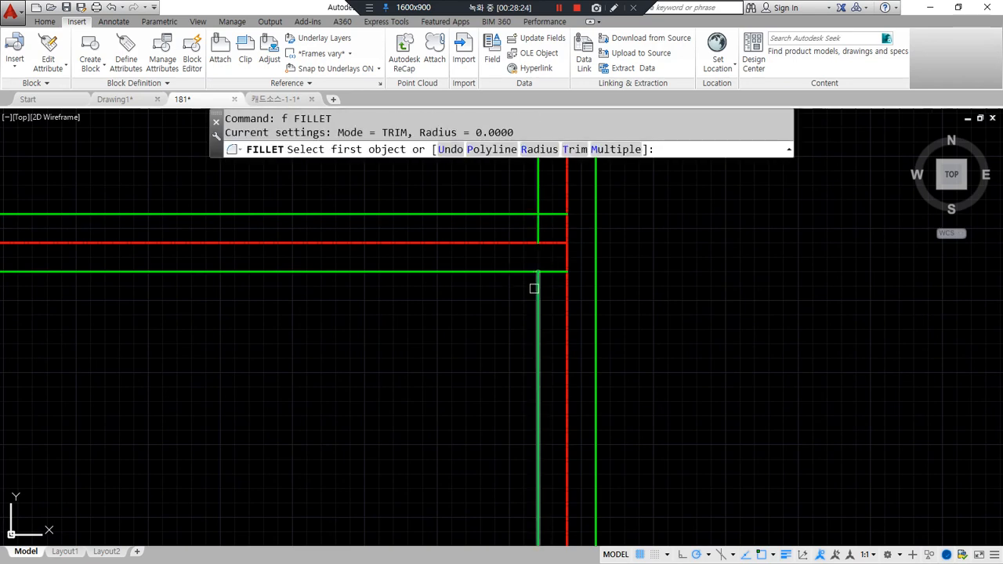
click(536, 285)
click(531, 274)
key(Return)
click(529, 210)
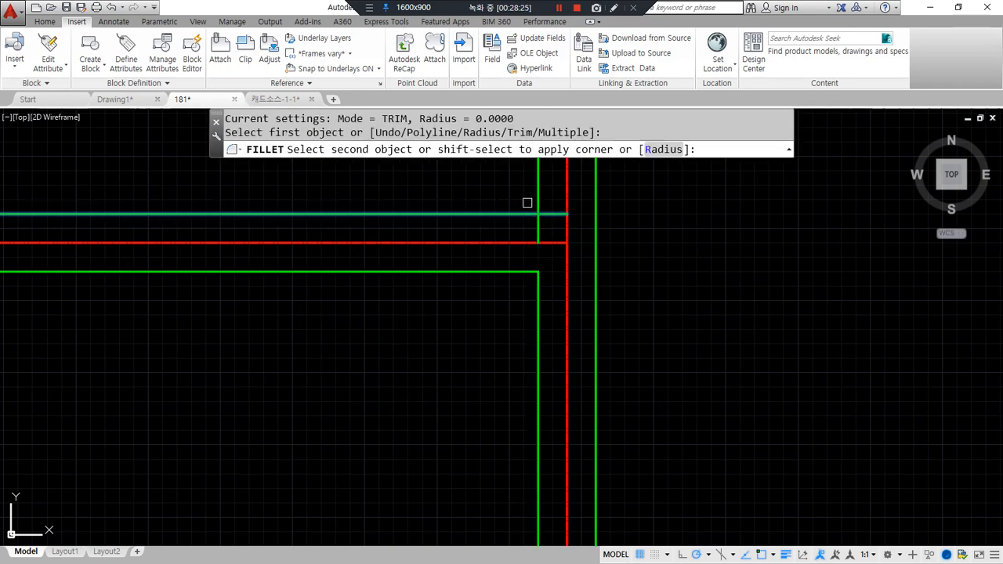
click(536, 192)
Step: Draw a line across the wall thickness from the lower room's upper-right corner and offset it 100 downward
text(l)
key(Return)
click(537, 271)
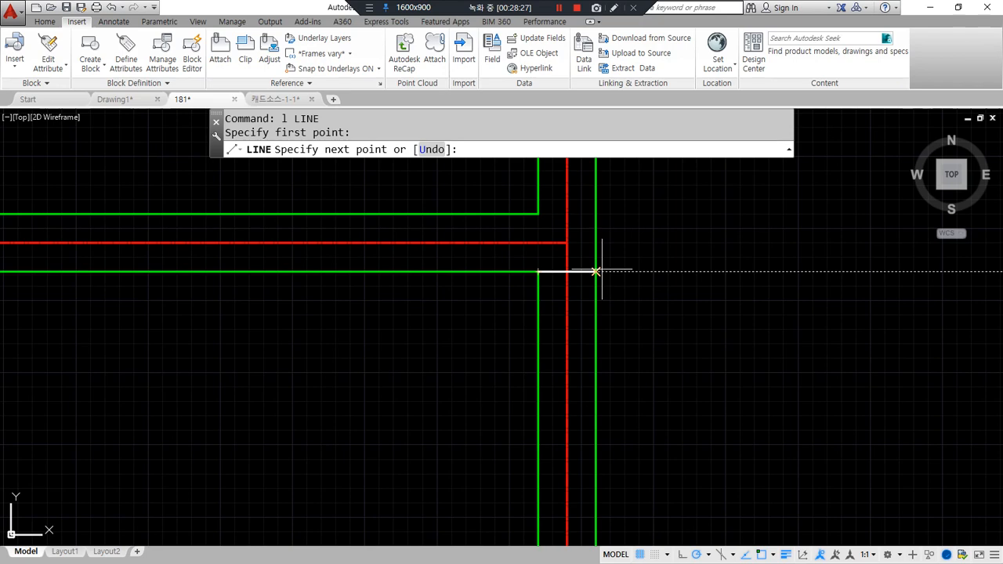
click(599, 271)
text(o)
key(Return)
text(100)
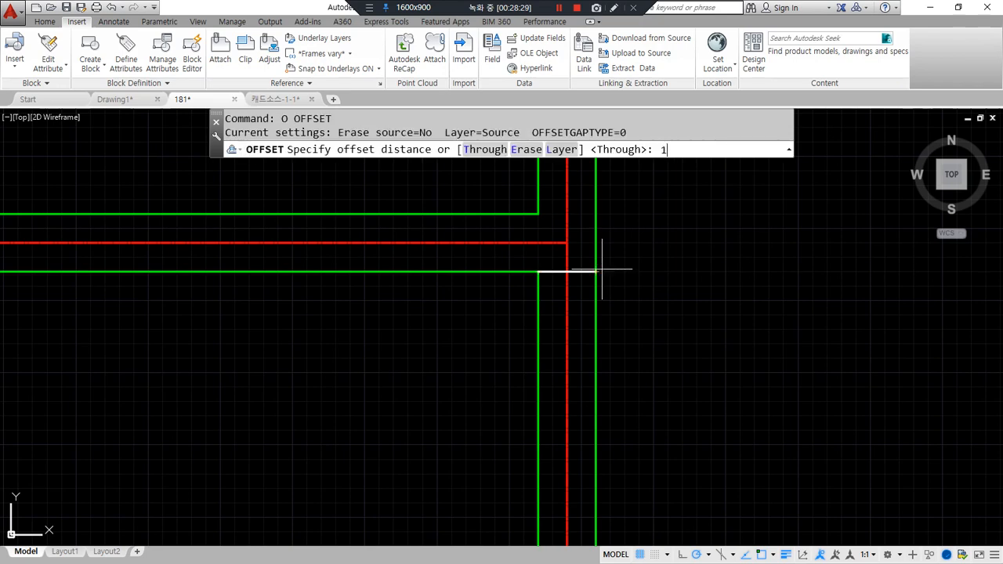
key(Return)
click(592, 271)
click(617, 298)
key(Return)
Step: Offset the lower cross line 900 downward to mark the other side of the door opening
key(Return)
text(900)
key(Return)
click(595, 301)
click(678, 352)
key(Return)
scroll(676, 352, down, 2)
Step: Trim away both green wall lines between the two door jamb lines, leaving the red centerline
text(t)
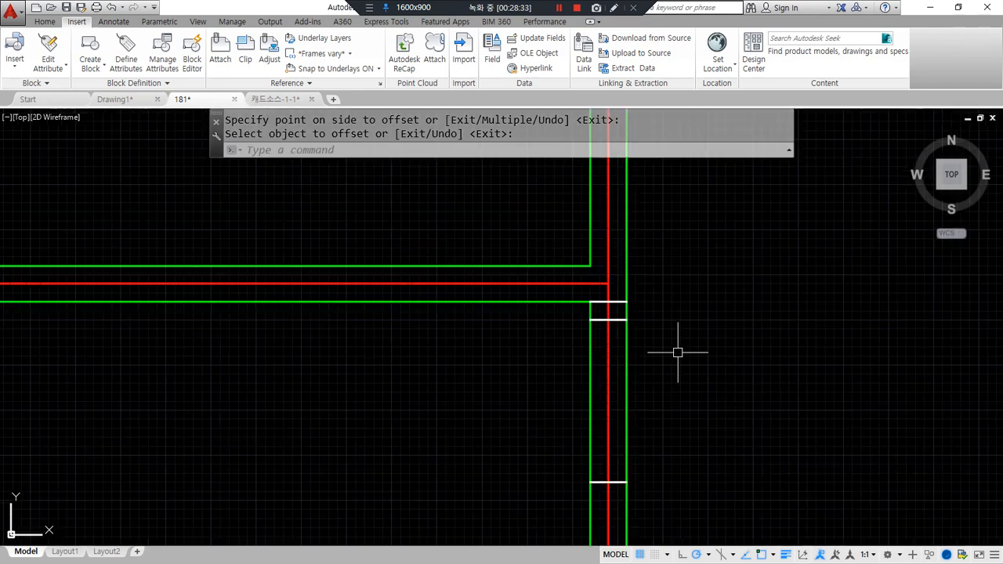
key(Return)
key(Return)
key(Escape)
text(tr)
key(Return)
key(Return)
click(618, 376)
click(608, 361)
click(570, 369)
click(576, 365)
click(575, 374)
click(576, 291)
click(548, 323)
key(Return)
Step: Erase the leftover construction line above the door opening at the partition corner
click(593, 290)
text(e)
key(Return)
Step: Copy a single door from Drawing1 and paste it into drawing 181, inside the lower-left room beside the new opening
scroll(541, 349, down, 2)
scroll(485, 395, down, 2)
middle_drag(492, 374, 540, 308)
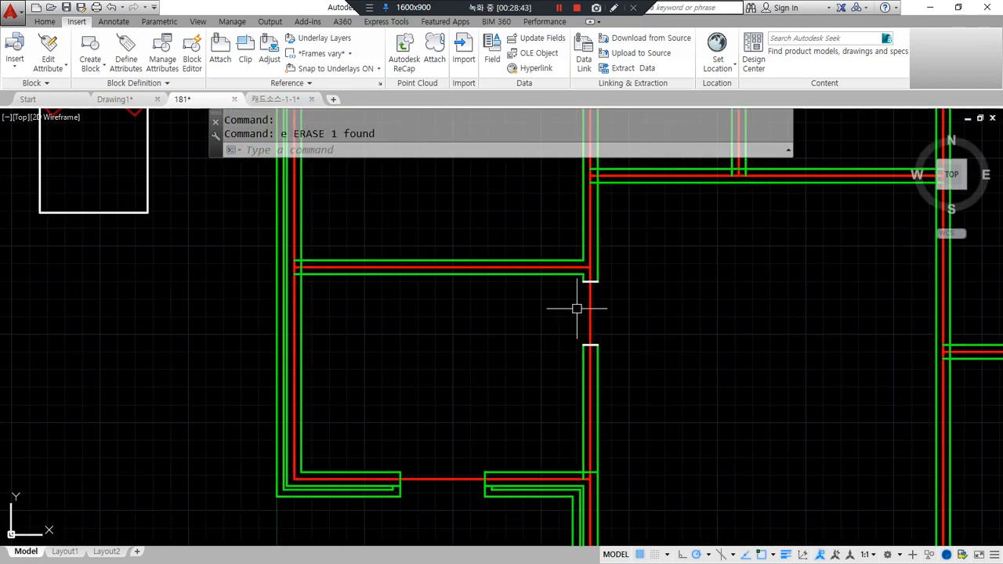
click(125, 99)
click(191, 340)
click(86, 236)
key(ctrl+c)
key(ctrl+Tab)
key(ctrl+v)
scroll(486, 314, up, 3)
click(409, 383)
Step: Rotate the pasted door 90 degrees about its hinge-side frame so its leaf points west
text(ro)
key(Return)
click(562, 375)
key(Return)
click(571, 368)
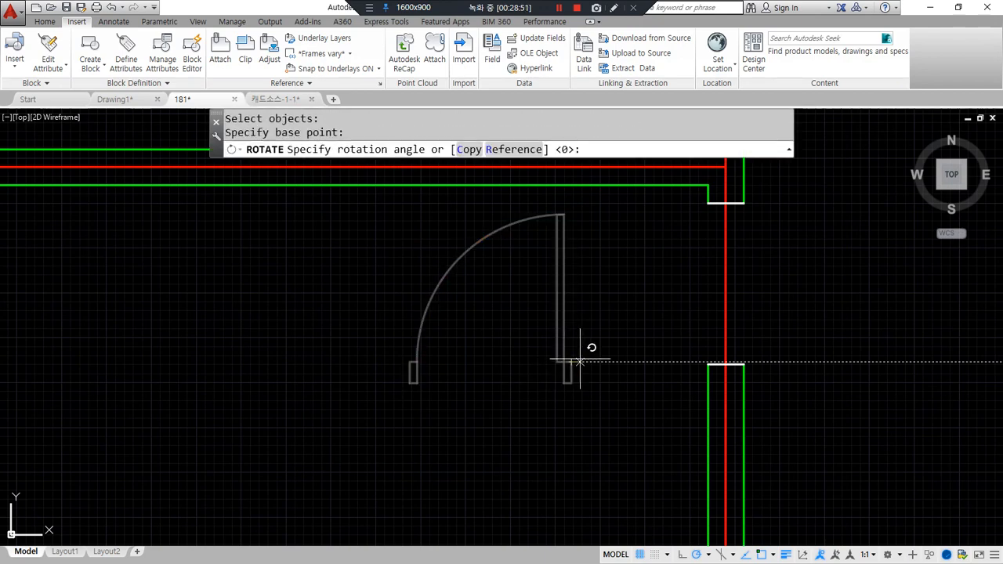
click(571, 338)
Step: Move the rotated door by its frame corner onto the room-side end of the opening's upper jamb line
text(m)
key(Return)
click(579, 360)
key(Return)
click(572, 362)
scroll(684, 235, up, 4)
middle_drag(755, 191, 649, 358)
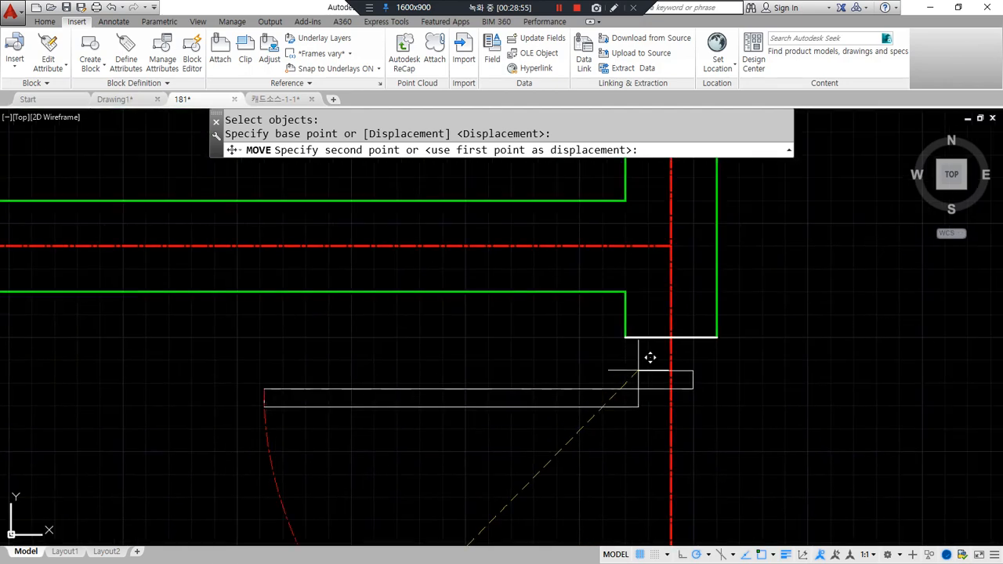
click(627, 338)
scroll(515, 382, down, 6)
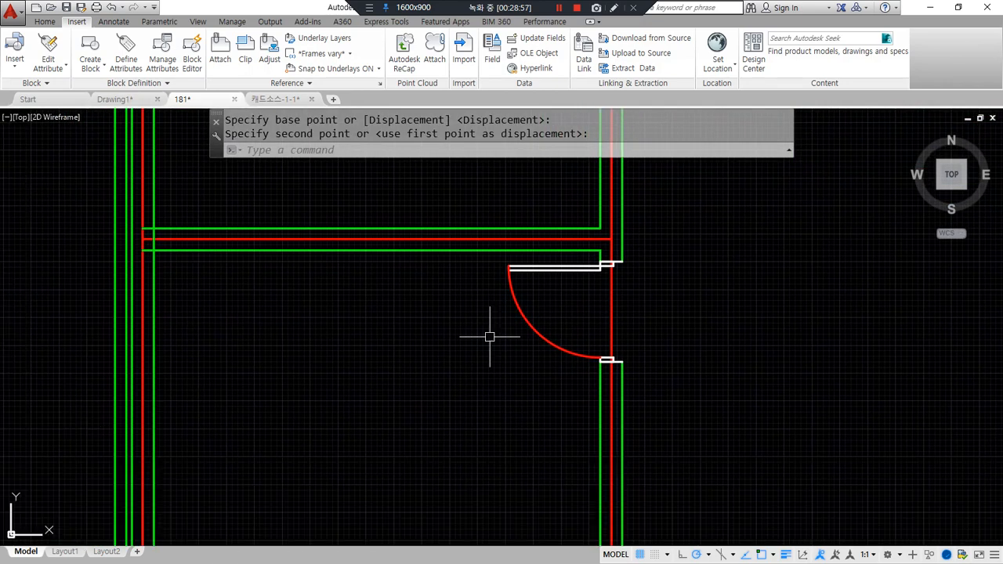
Step: Move the bed from outside the plan into the middle of the lower-left room
middle_drag(110, 287, 119, 322)
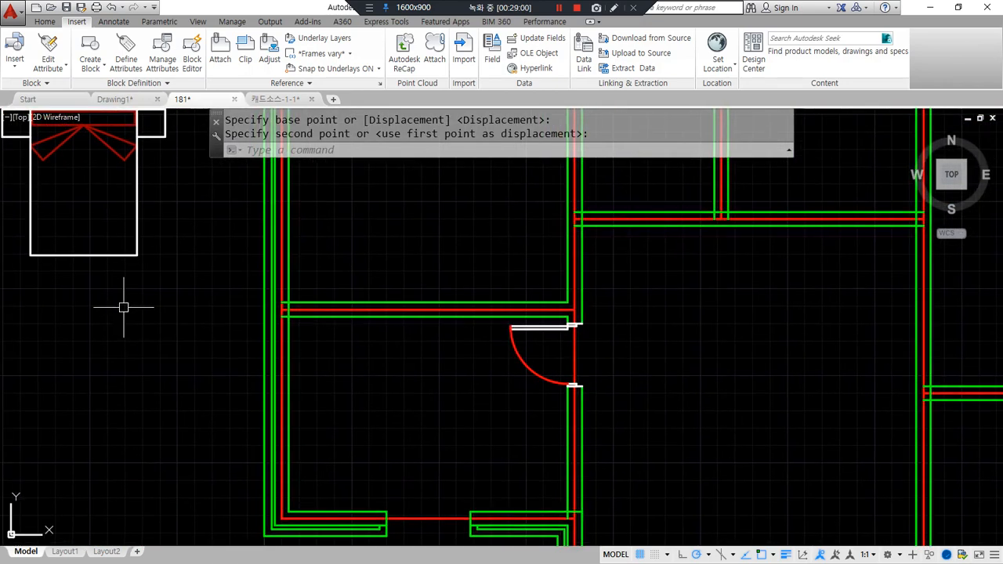
text(n)
key(Return)
key(Escape)
text(m)
key(Return)
click(95, 255)
key(Return)
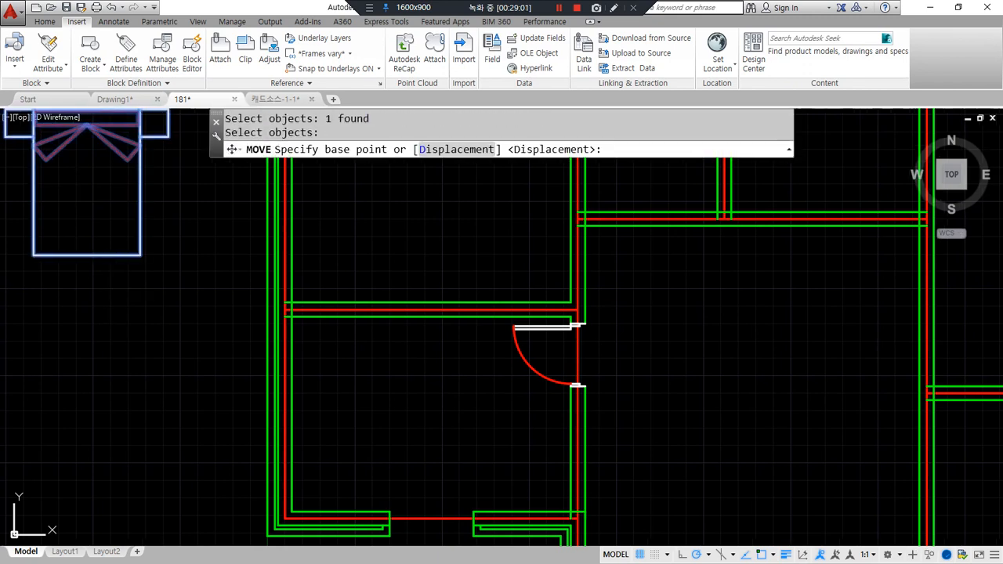
click(84, 200)
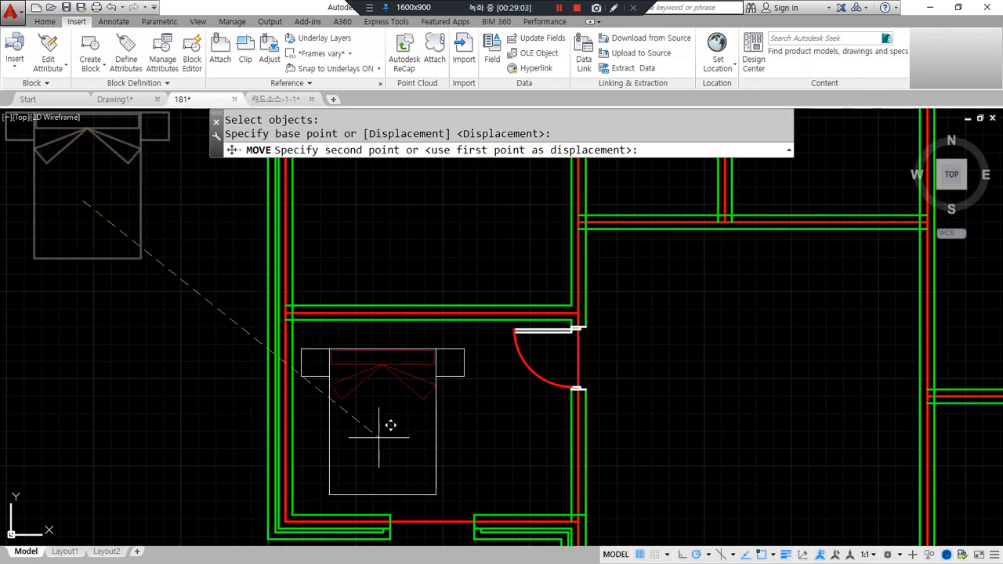
click(390, 438)
middle_drag(186, 430, 186, 400)
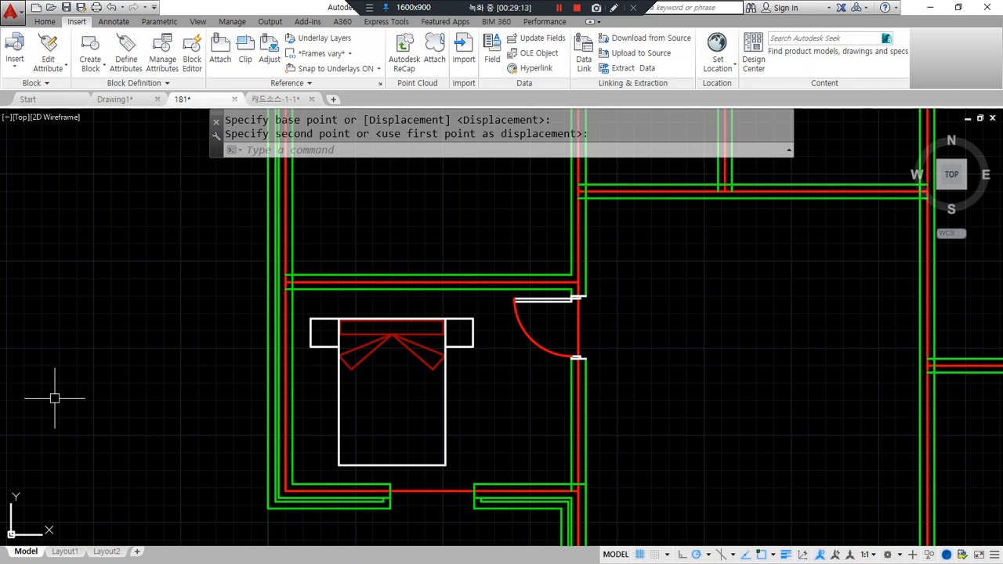
Step: Move the bed out of the lower-left room to the empty area west of the floor plan
text(m)
key(Return)
click(333, 357)
key(Return)
click(353, 377)
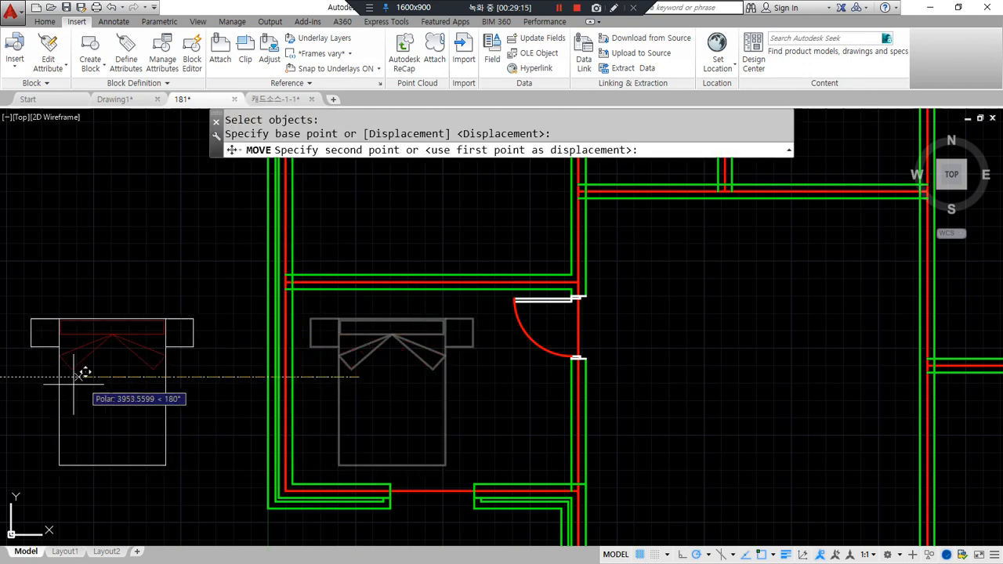
click(56, 384)
key(ctrl+alt+d)
mouse_move(308, 299)
mouse_down()
mouse_move(308, 354)
mouse_move(441, 355)
mouse_move(441, 304)
mouse_move(316, 298)
mouse_up()
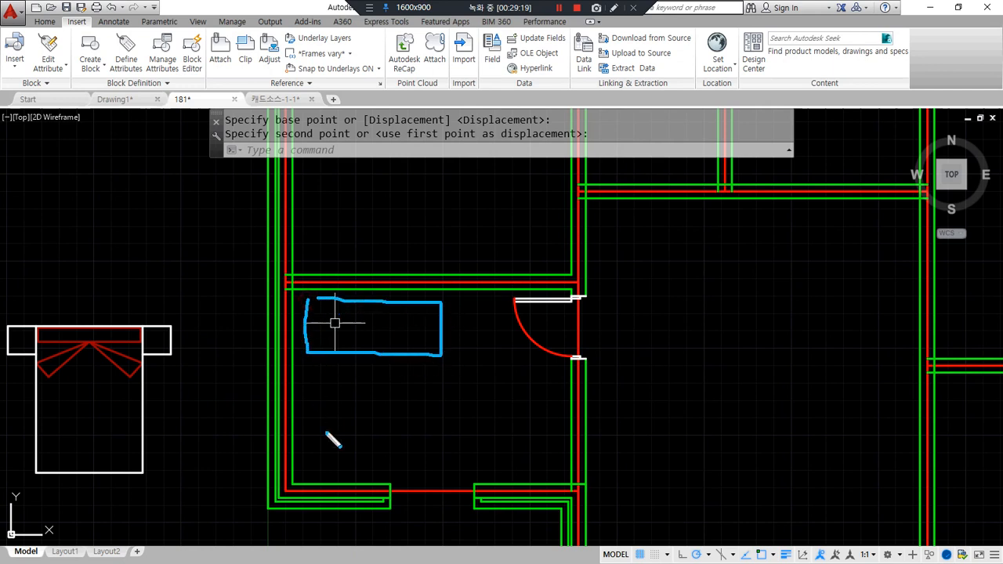
mouse_move(304, 470)
mouse_down()
mouse_move(307, 410)
mouse_move(444, 411)
mouse_move(446, 472)
mouse_move(299, 466)
mouse_up()
mouse_move(377, 336)
mouse_down()
mouse_move(362, 313)
mouse_move(380, 333)
mouse_up()
drag(367, 435, 404, 448)
mouse_move(560, 409)
mouse_down()
mouse_move(473, 408)
mouse_move(461, 455)
mouse_move(553, 456)
mouse_up()
mouse_move(497, 416)
mouse_down()
mouse_move(517, 439)
mouse_move(490, 451)
mouse_move(510, 452)
mouse_up()
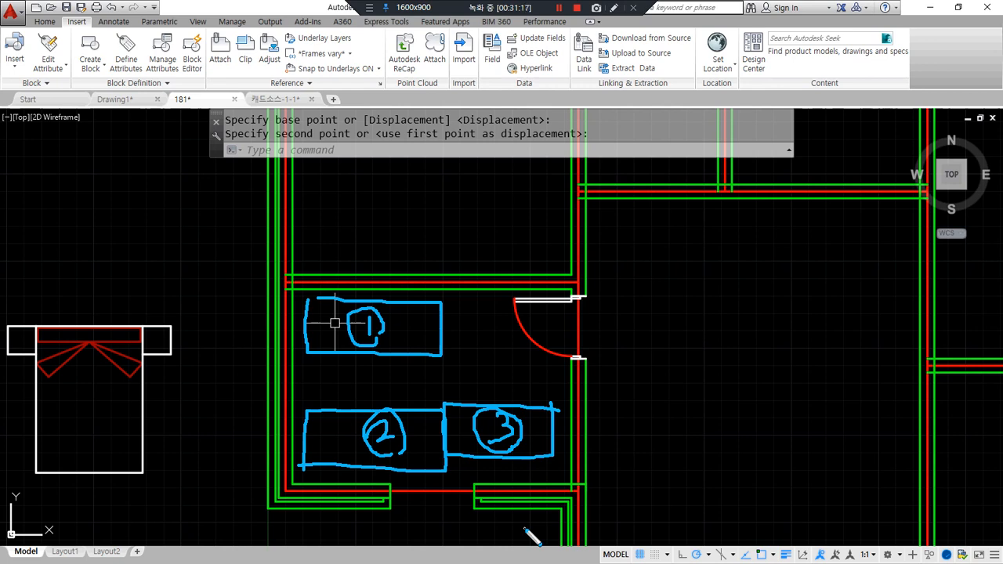
mouse_move(678, 250)
mouse_down()
mouse_move(702, 413)
mouse_move(673, 410)
mouse_up()
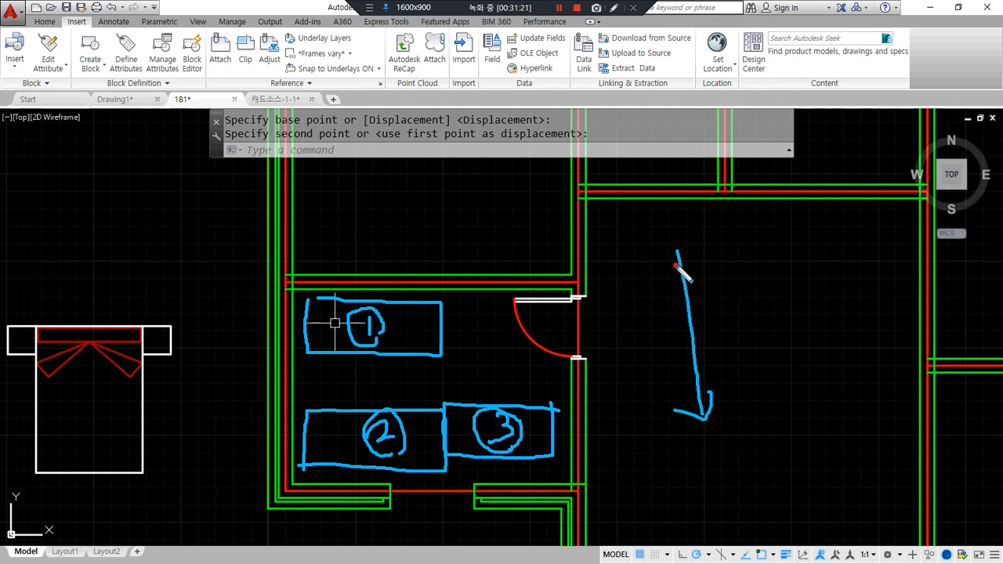
mouse_move(653, 282)
mouse_down()
mouse_move(698, 273)
mouse_move(713, 284)
mouse_up()
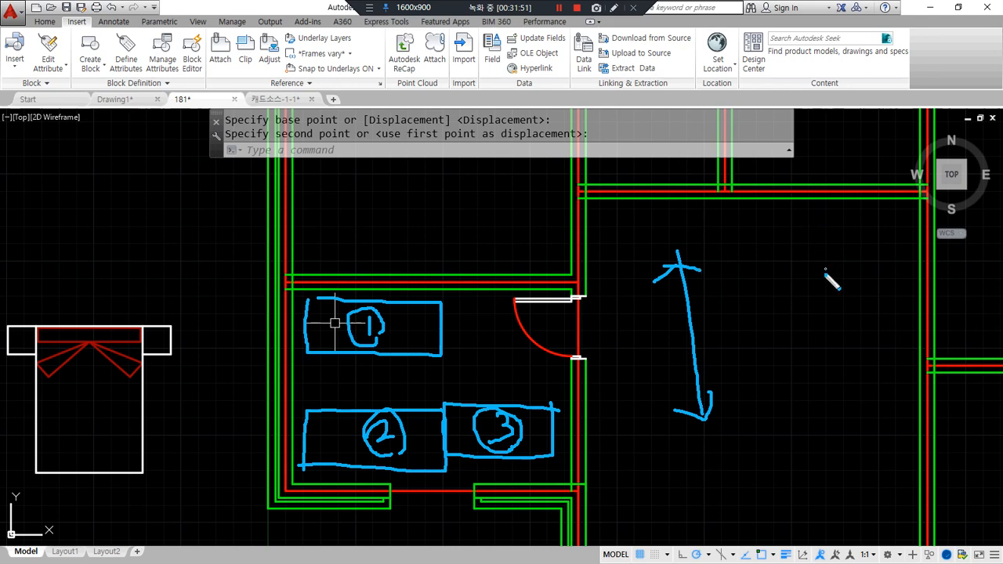
key(Delete)
scroll(310, 478, up, 2)
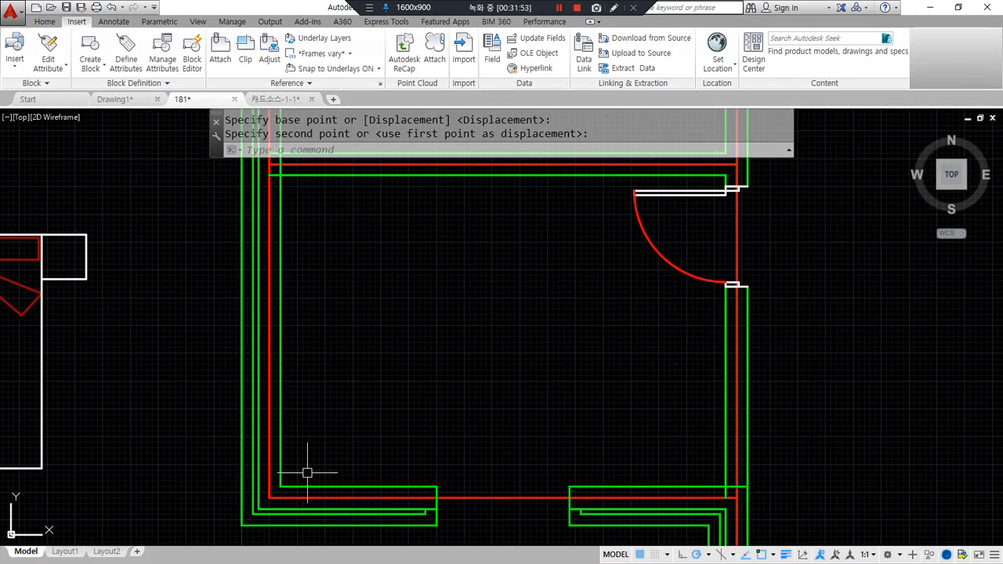
mouse_move(326, 477)
mouse_down()
mouse_move(476, 476)
mouse_move(478, 390)
mouse_move(292, 389)
mouse_move(291, 474)
mouse_up()
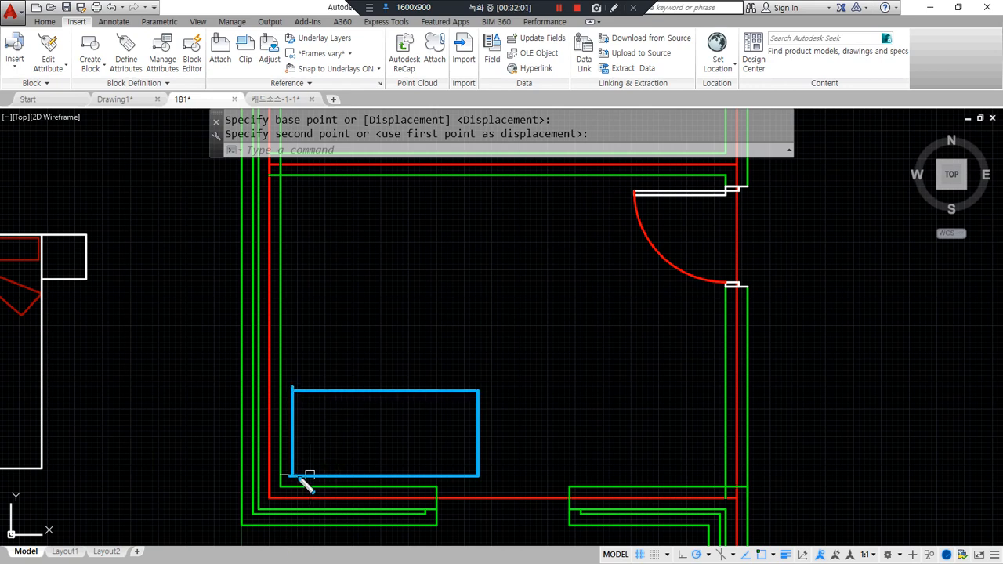
mouse_move(380, 476)
mouse_down()
mouse_move(381, 313)
mouse_move(292, 312)
mouse_move(293, 390)
mouse_up()
drag(443, 419, 454, 452)
mouse_move(327, 341)
mouse_down()
mouse_move(329, 361)
mouse_move(345, 357)
mouse_move(321, 338)
mouse_move(349, 345)
mouse_up()
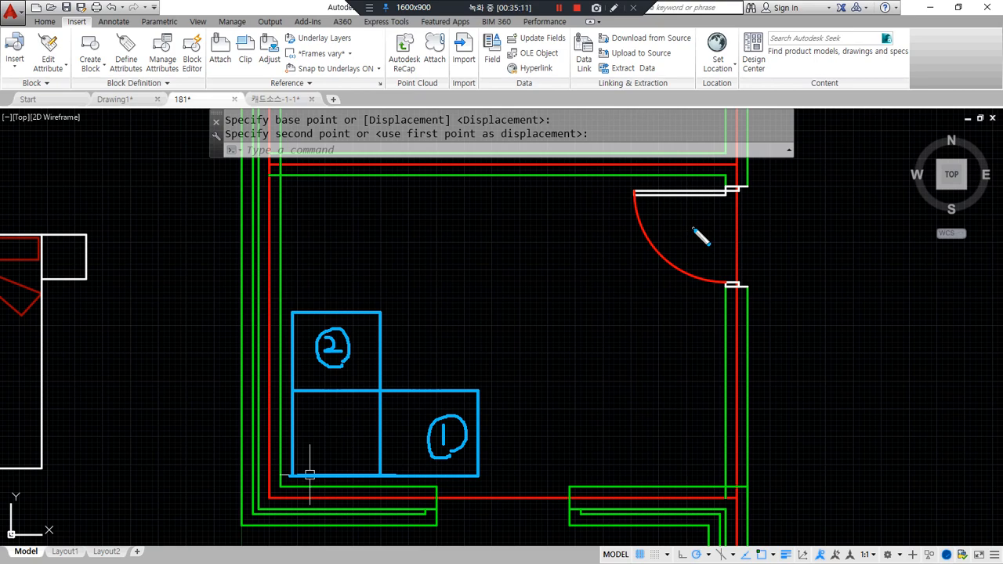
key(Escape)
Step: Rotate the bed 90 degrees counterclockwise about the outer upper corner of its west nightstand, so its headboard faces west
scroll(871, 185, down, 2)
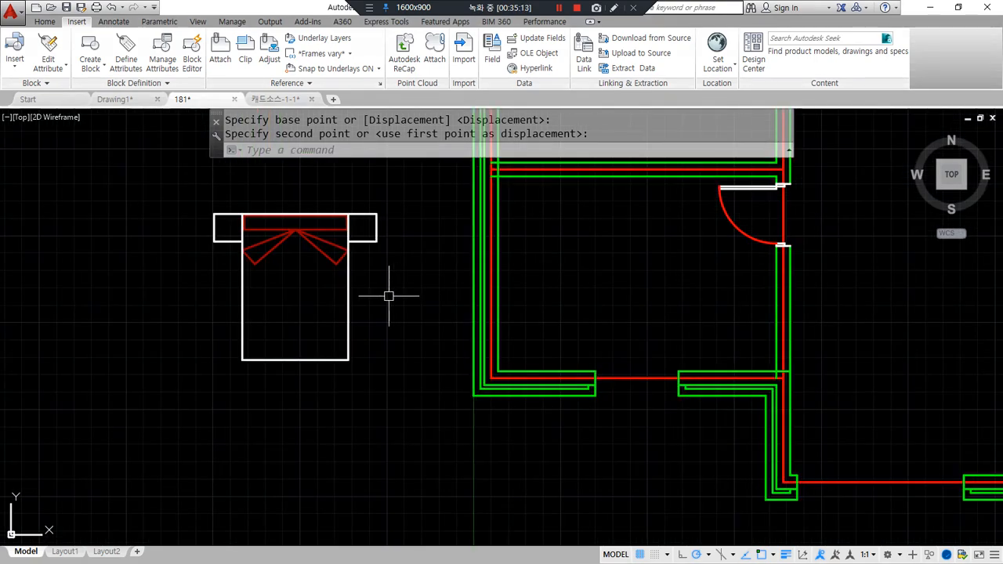
scroll(389, 296, up, 2)
text(ro)
key(Return)
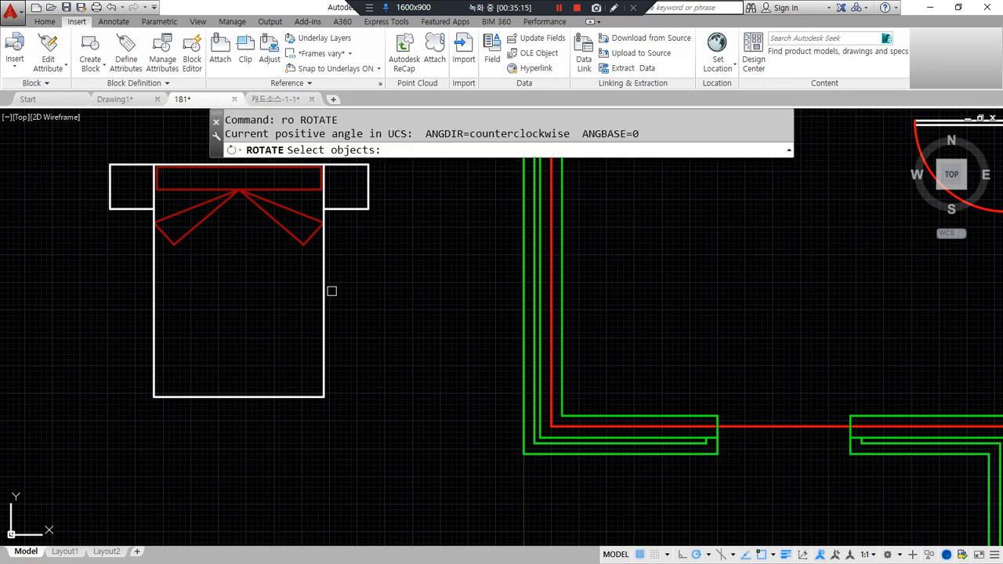
click(323, 288)
key(Return)
click(110, 164)
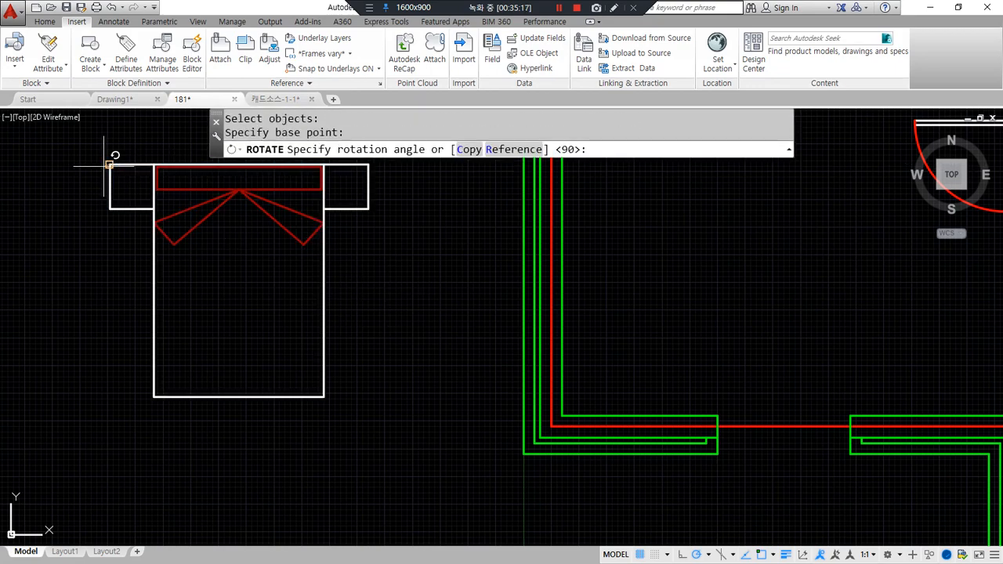
middle_drag(161, 168, 170, 323)
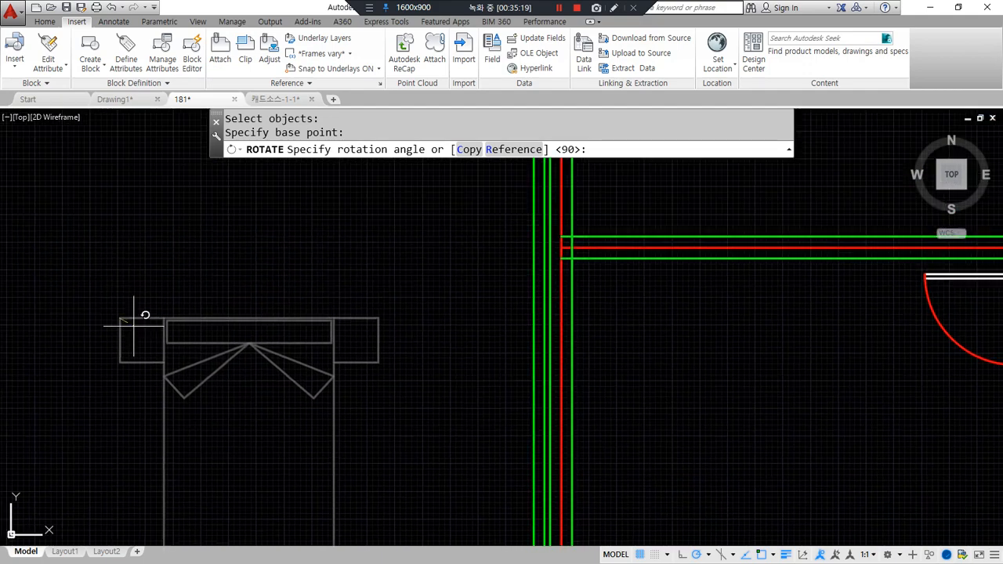
click(118, 249)
Step: Move the rotated bed by its southwest corner onto the inner southwest wall corner of the lower-left room
text(m)
key(Return)
click(120, 315)
key(Return)
click(120, 318)
scroll(373, 439, down, 3)
scroll(359, 397, up, 5)
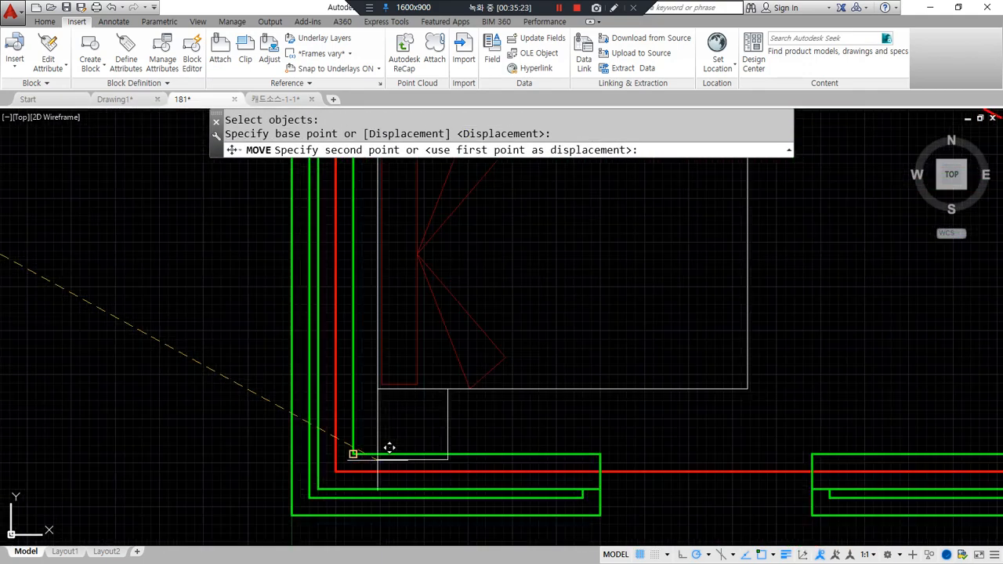
click(362, 450)
scroll(199, 457, down, 4)
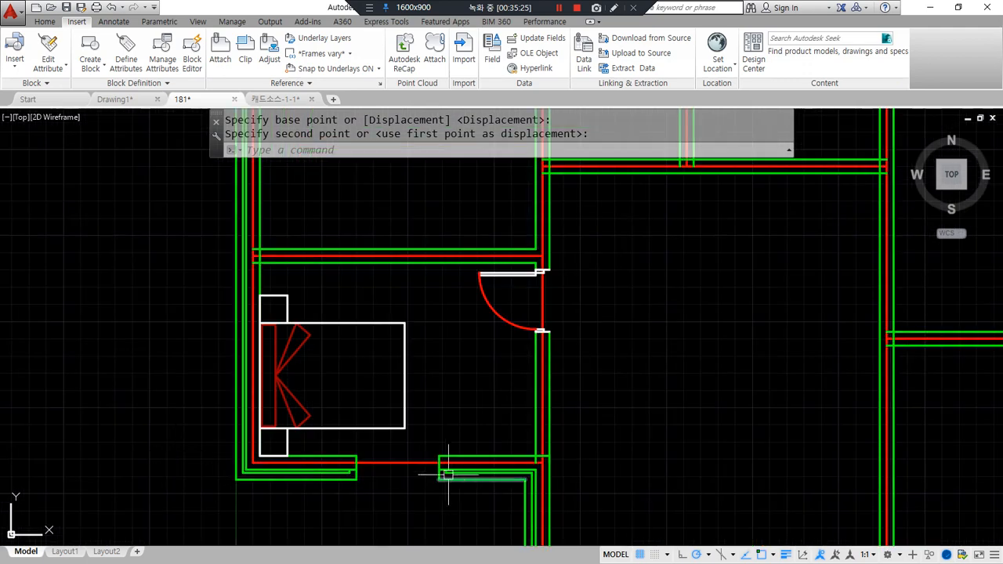
mouse_move(323, 389)
mouse_down()
mouse_move(475, 297)
mouse_move(477, 310)
mouse_up()
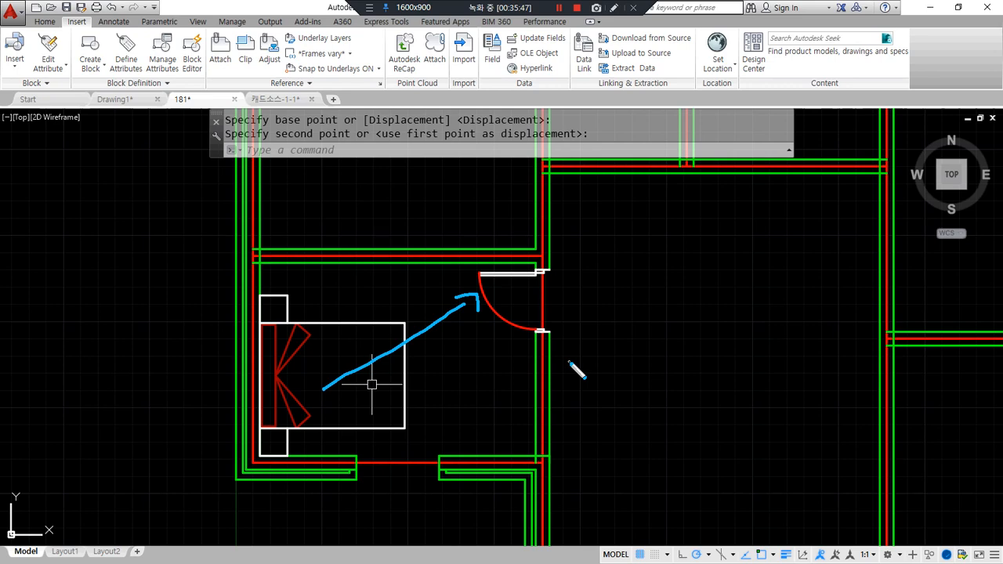
scroll(842, 284, down, 2)
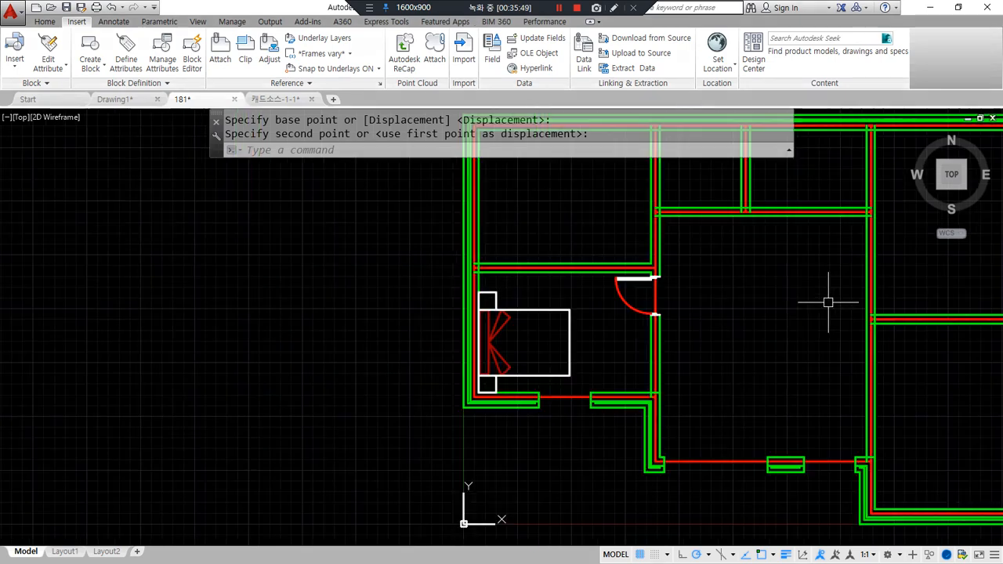
scroll(784, 352, down, 2)
mouse_move(783, 351)
middle_down()
mouse_move(510, 387)
mouse_move(479, 358)
mouse_move(482, 340)
middle_up()
scroll(509, 387, up, 2)
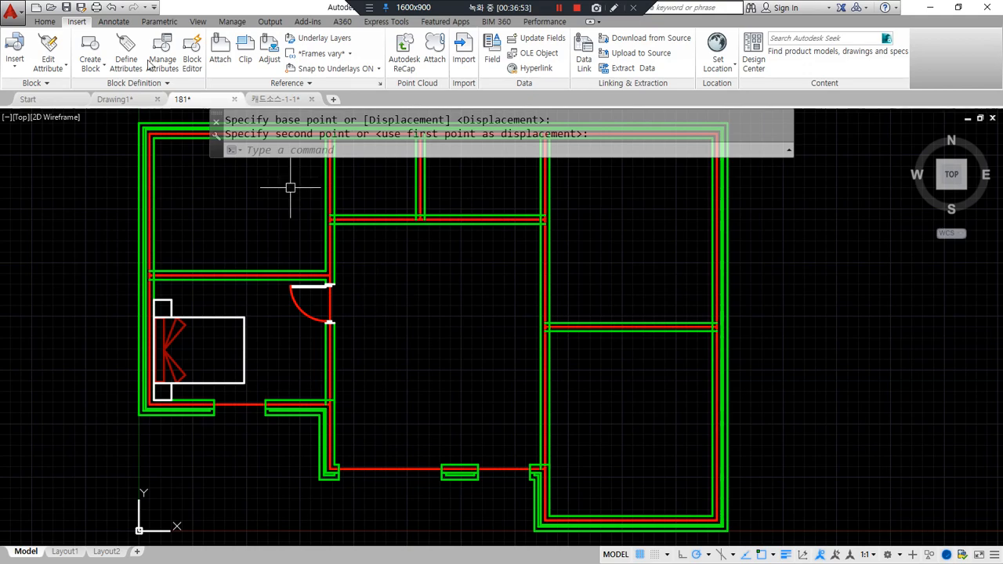
scroll(285, 280, up, 3)
scroll(304, 278, up, 2)
scroll(307, 276, down, 2)
scroll(298, 259, up, 2)
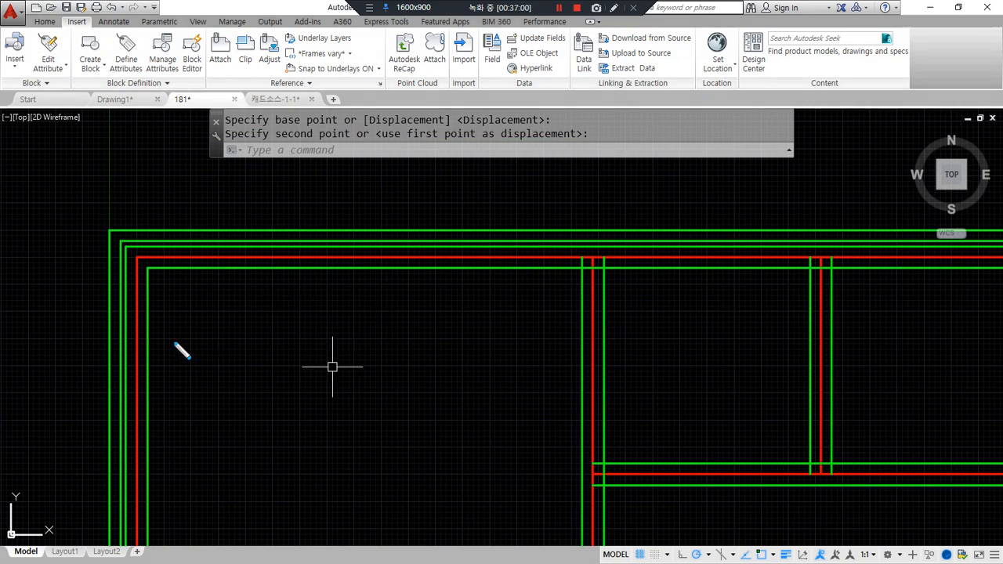
drag(149, 333, 565, 333)
mouse_move(485, 280)
mouse_down()
mouse_move(487, 477)
mouse_move(610, 476)
mouse_move(494, 451)
mouse_move(594, 477)
mouse_move(573, 481)
mouse_up()
mouse_move(433, 321)
mouse_down()
mouse_move(415, 338)
mouse_move(459, 321)
mouse_move(439, 325)
mouse_up()
mouse_move(268, 327)
mouse_down()
mouse_move(325, 301)
mouse_move(307, 330)
mouse_up()
mouse_move(208, 325)
mouse_down()
mouse_move(188, 288)
mouse_move(226, 312)
mouse_move(210, 323)
mouse_up()
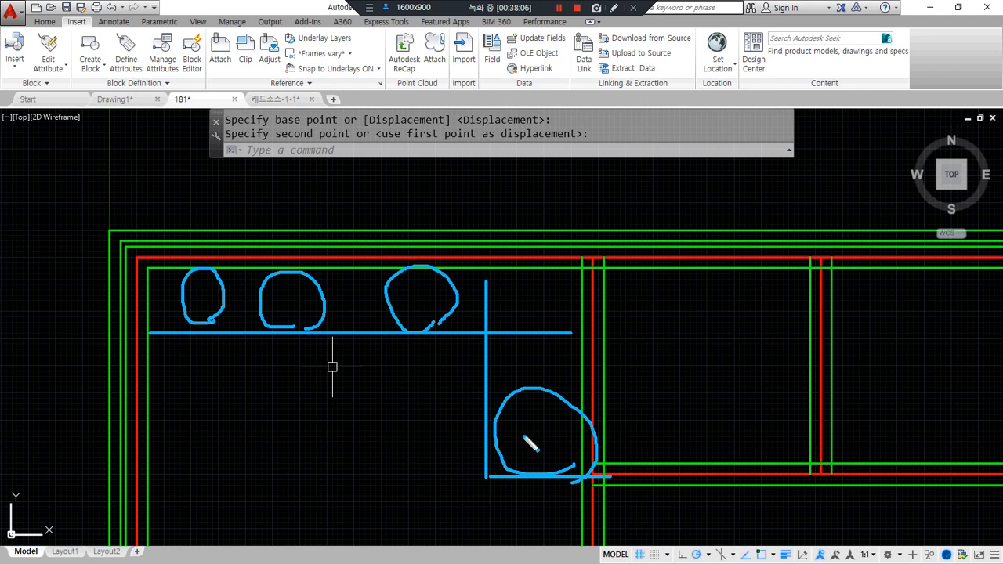
key(Delete)
drag(569, 345, 170, 345)
mouse_move(515, 336)
mouse_down()
mouse_move(530, 327)
mouse_move(289, 310)
mouse_move(169, 310)
mouse_move(172, 325)
mouse_up()
mouse_move(238, 489)
mouse_down()
mouse_move(205, 441)
mouse_move(238, 485)
mouse_up()
drag(196, 345, 196, 437)
drag(173, 404, 210, 400)
mouse_move(215, 451)
mouse_down()
mouse_move(432, 382)
mouse_move(475, 358)
mouse_move(490, 375)
mouse_up()
key(Delete)
mouse_move(199, 324)
mouse_down()
mouse_move(448, 335)
mouse_move(454, 395)
mouse_move(561, 411)
mouse_move(565, 292)
mouse_move(430, 270)
mouse_move(226, 270)
mouse_up()
mouse_move(490, 379)
mouse_down()
mouse_move(463, 385)
mouse_move(337, 359)
mouse_move(247, 363)
mouse_move(206, 459)
mouse_up()
key(Delete)
mouse_move(499, 280)
mouse_down()
mouse_move(202, 282)
mouse_move(185, 409)
mouse_move(491, 412)
mouse_up()
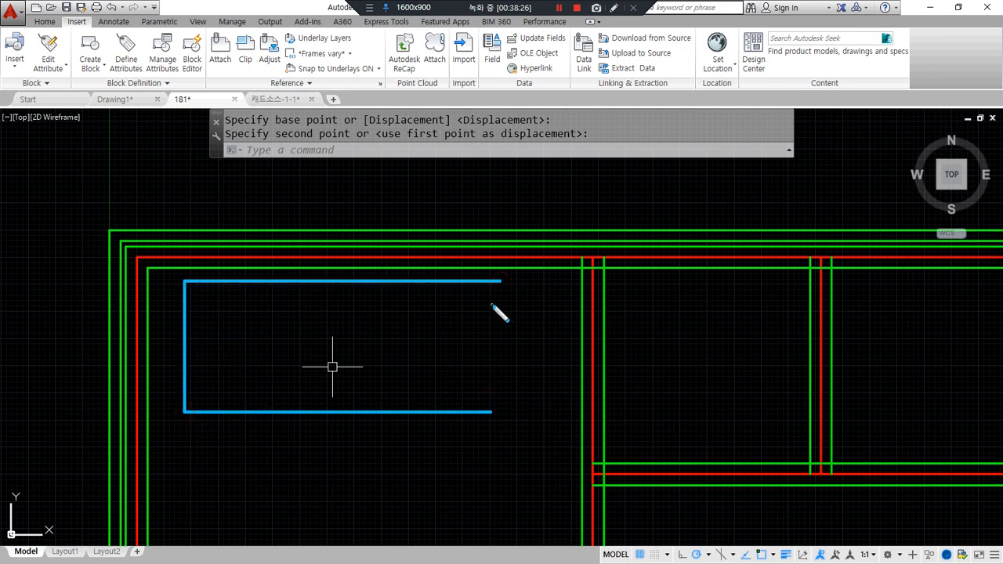
drag(486, 337, 250, 333)
mouse_move(477, 334)
mouse_down()
mouse_move(399, 314)
mouse_move(303, 373)
mouse_move(427, 367)
mouse_move(443, 354)
mouse_up()
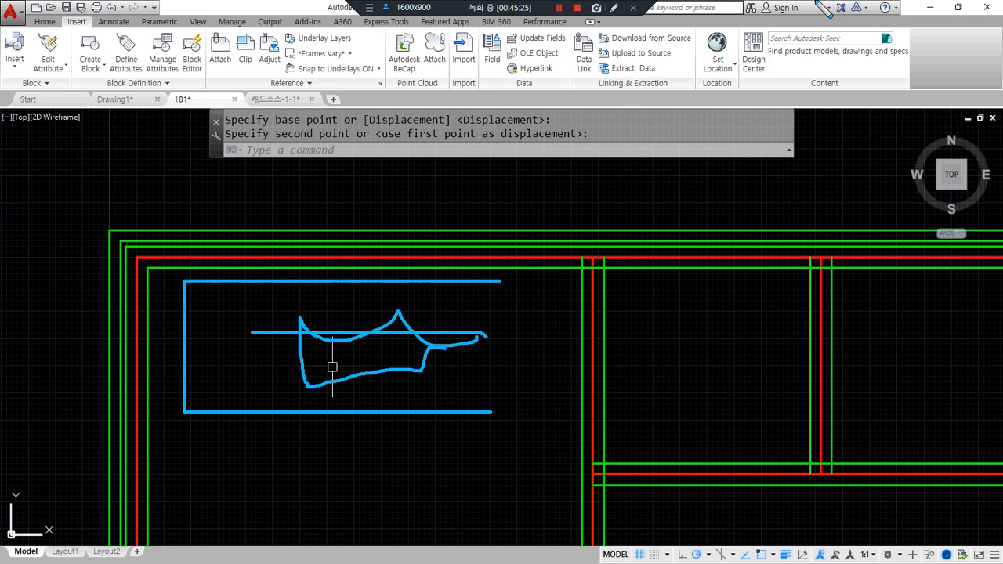
key(Escape)
Step: Review the door blocks in Drawing1 and the bed blocks in 캐드소스-1-1, and return to the whole 181 floor plan
scroll(975, 148, down, 2)
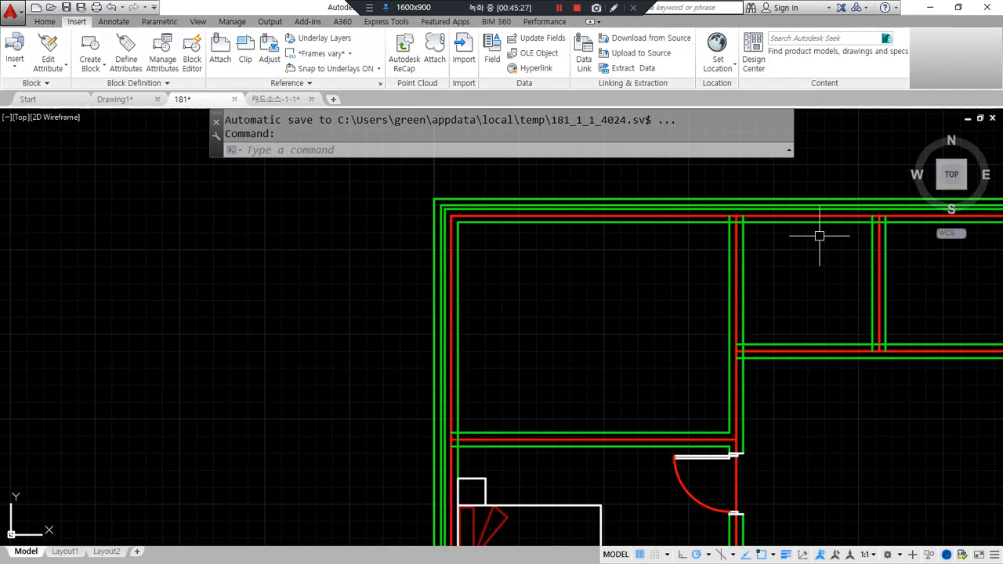
scroll(299, 307, down, 2)
click(115, 99)
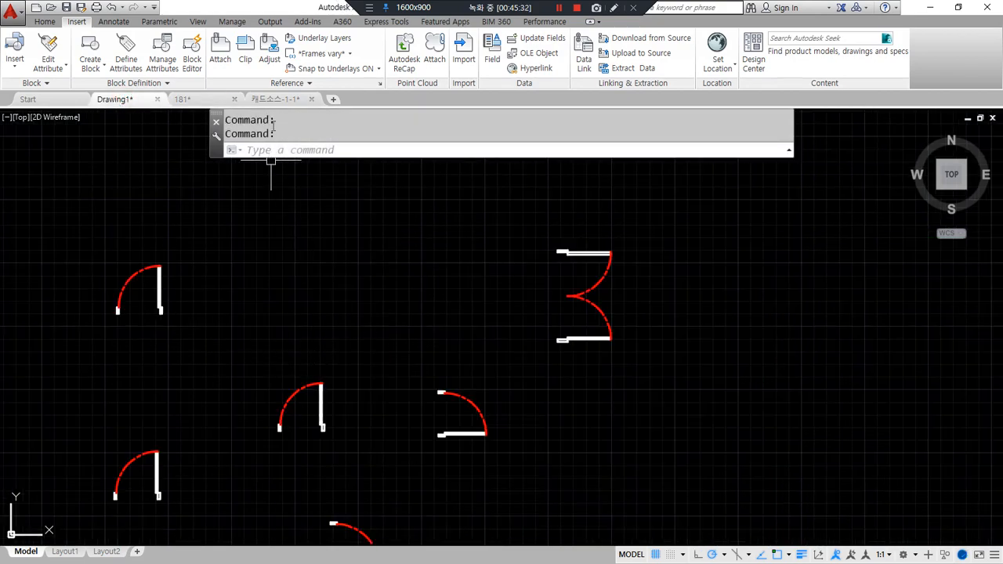
click(275, 98)
scroll(414, 371, down, 5)
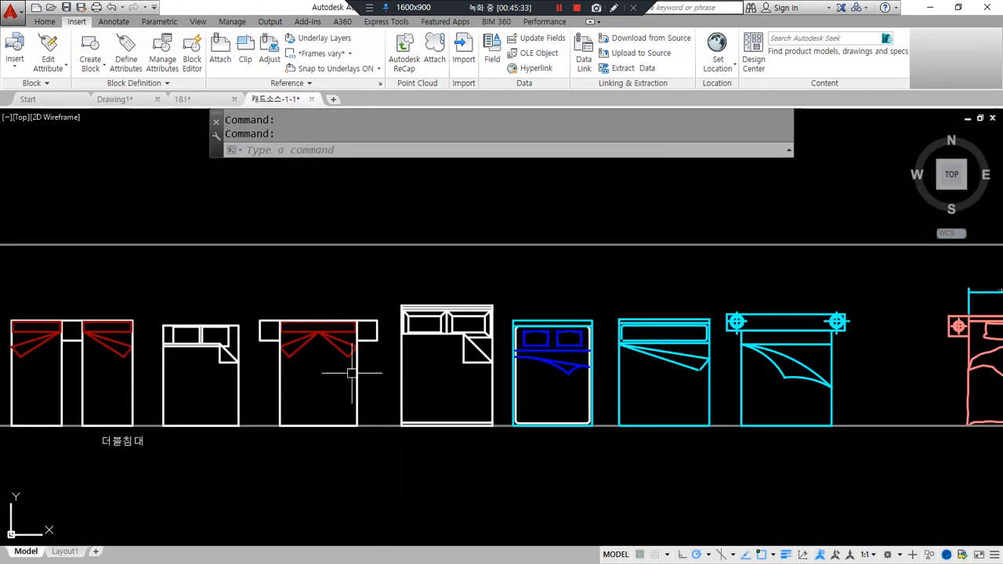
click(201, 100)
scroll(347, 397, down, 2)
middle_drag(423, 401, 286, 322)
mouse_move(196, 453)
mouse_down()
mouse_move(538, 156)
mouse_move(480, 519)
mouse_move(104, 405)
mouse_up()
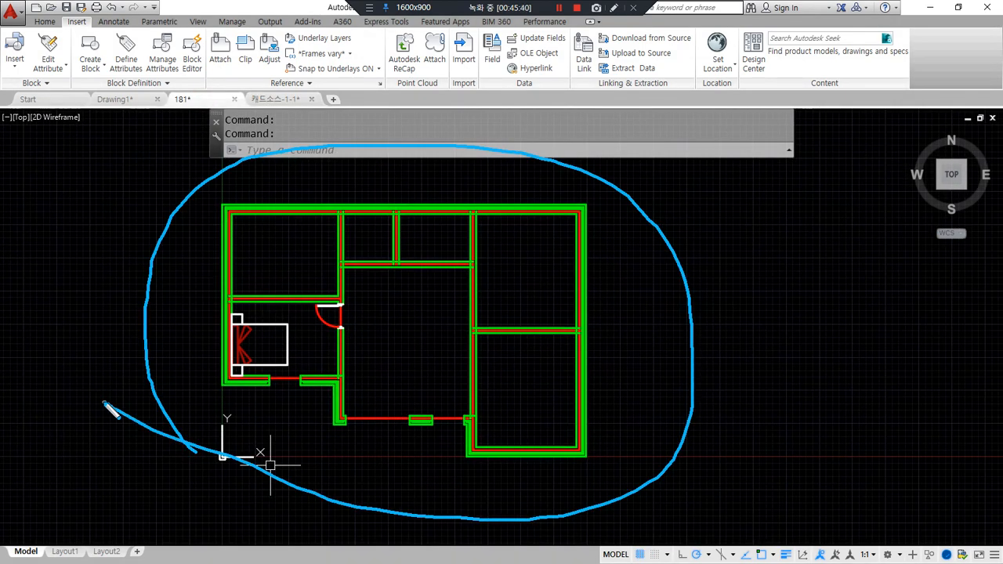
drag(271, 196, 222, 263)
drag(401, 193, 254, 349)
drag(510, 166, 261, 406)
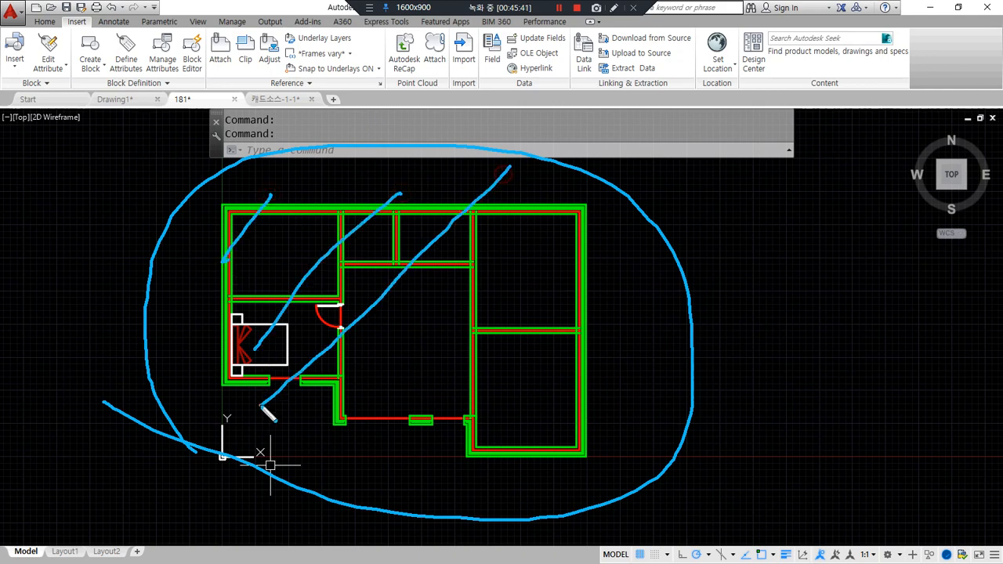
drag(602, 229, 381, 420)
drag(620, 349, 456, 466)
key(Escape)
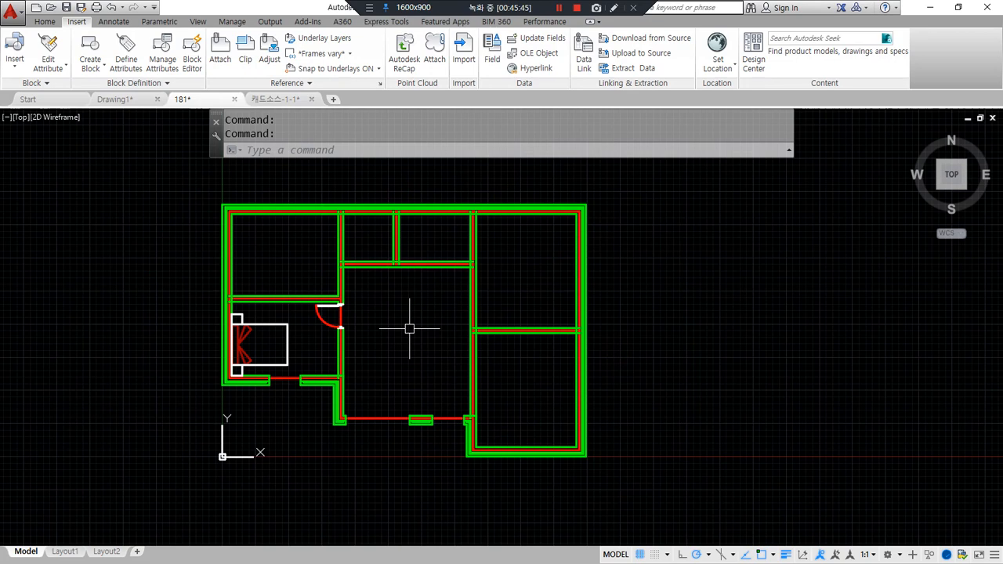
key(Return)
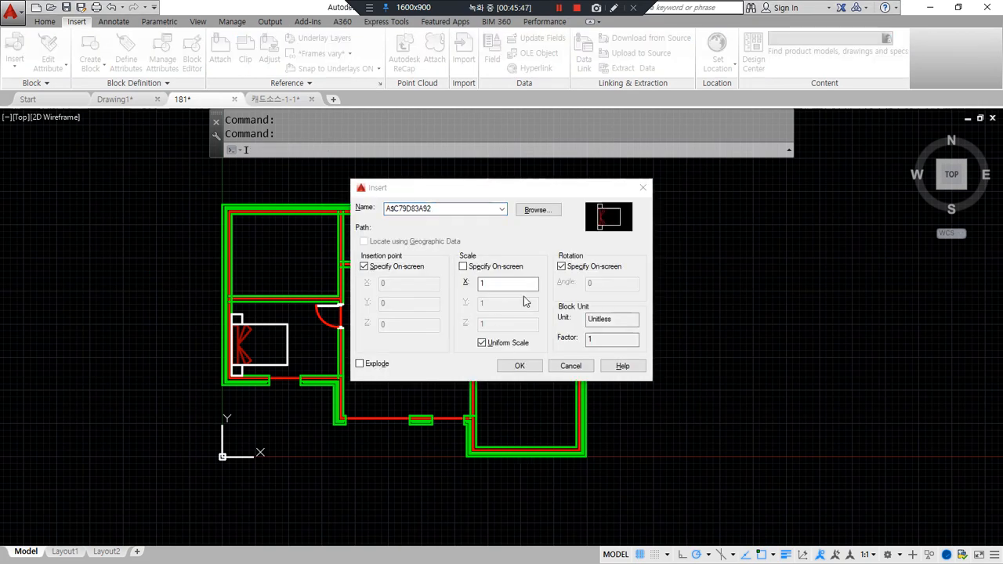
click(569, 364)
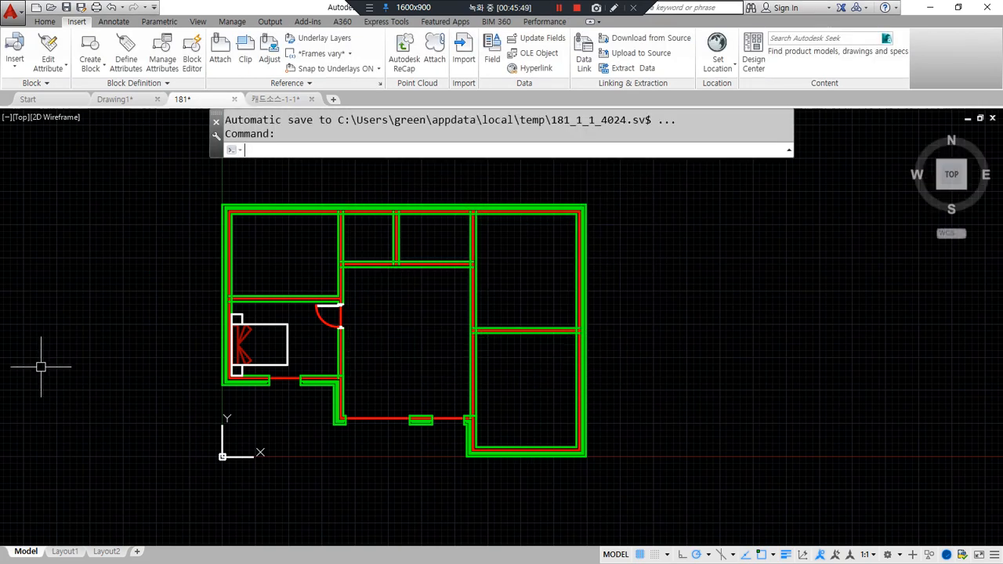
click(40, 367)
key(Escape)
key(Escape)
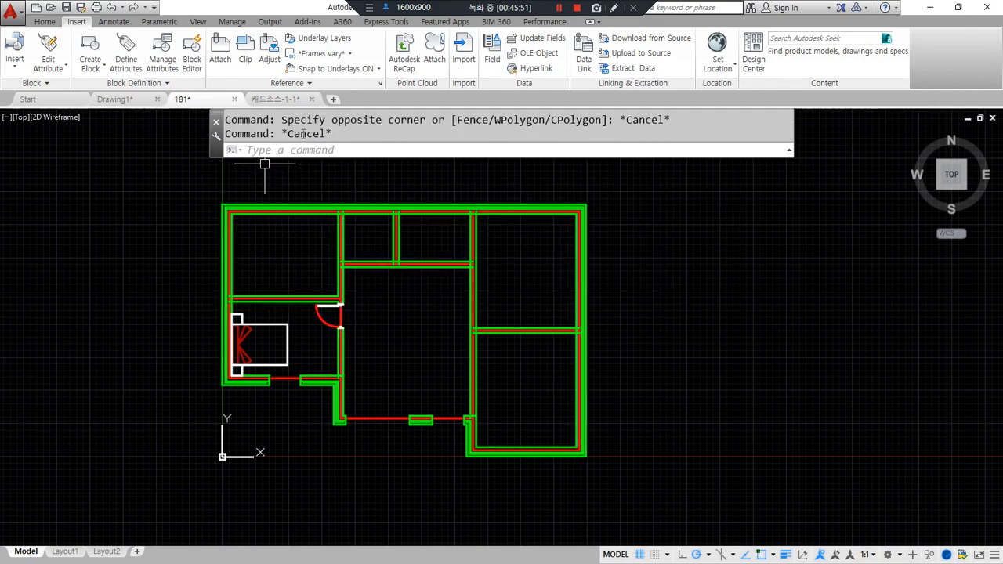
Step: Create a new blank drawing
click(336, 102)
key(Escape)
key(Escape)
scroll(306, 196, down, 5)
middle_drag(379, 396, 478, 312)
middle_drag(775, 156, 364, 320)
Step: Start Insert and choose 181.dwg from the D: drive as the block, at uniform scale 1 with insertion point and rotation specified on screen
text(i)
key(space)
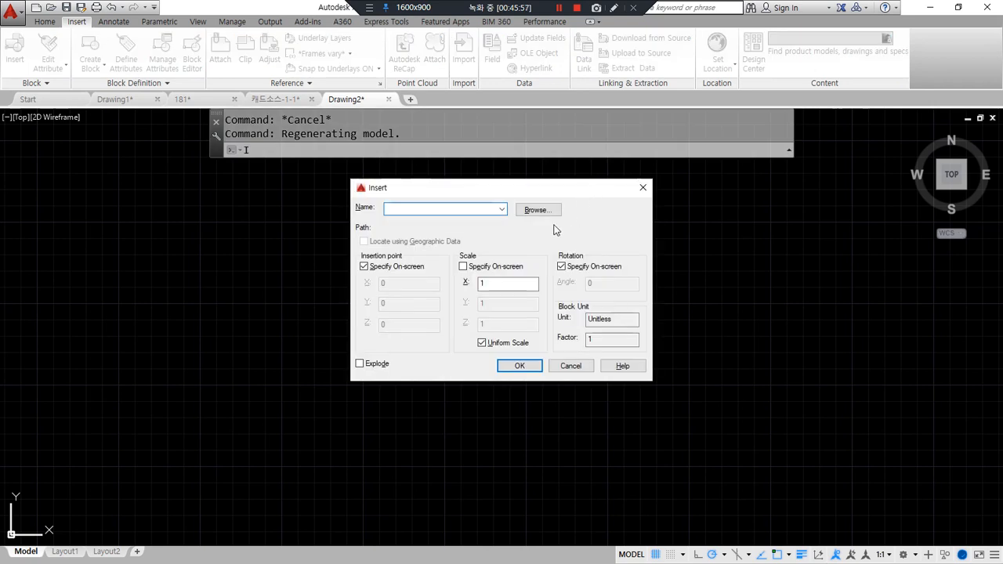
mouse_move(554, 229)
mouse_down()
mouse_move(546, 188)
mouse_move(554, 233)
mouse_up()
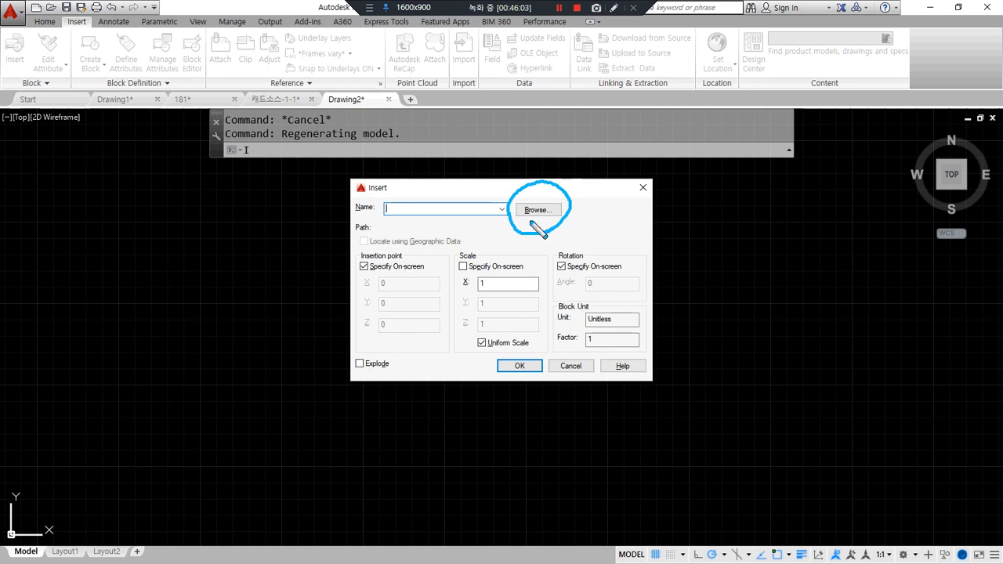
click(546, 210)
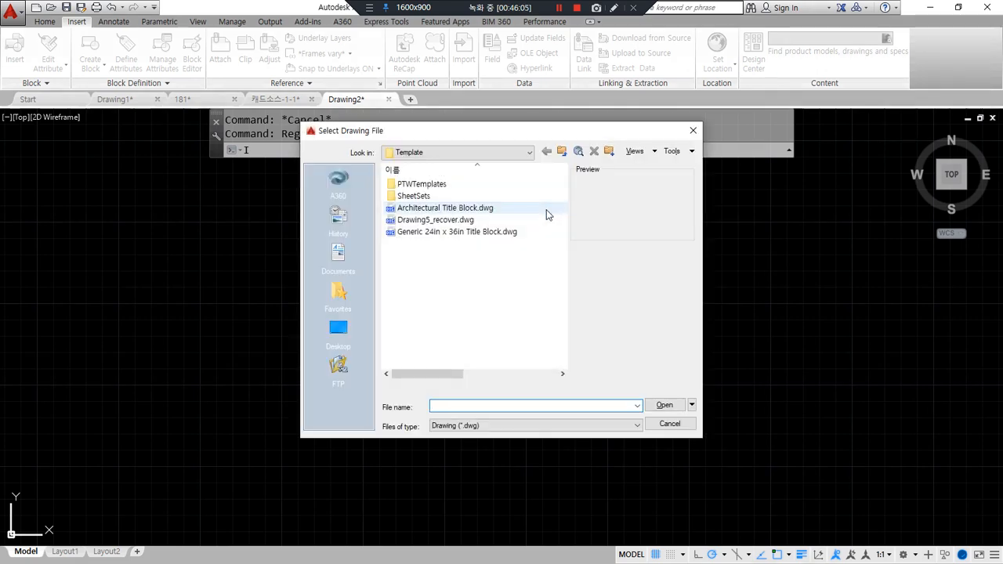
click(459, 150)
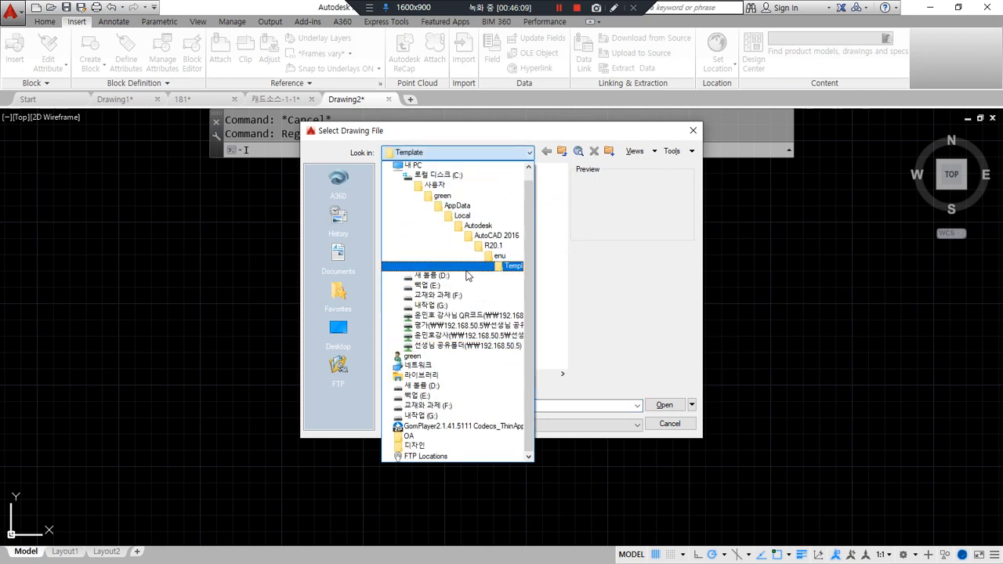
click(467, 275)
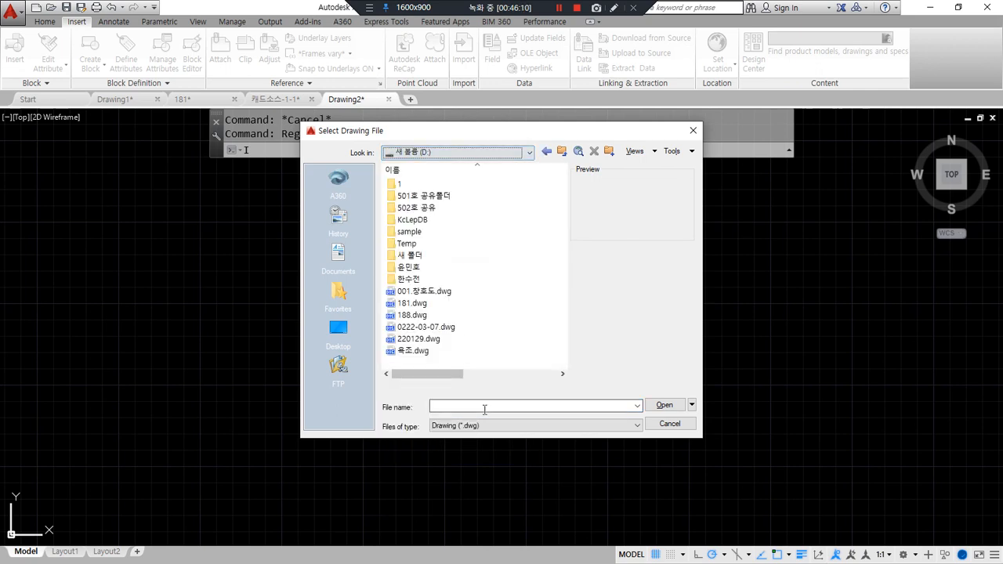
click(412, 303)
click(416, 351)
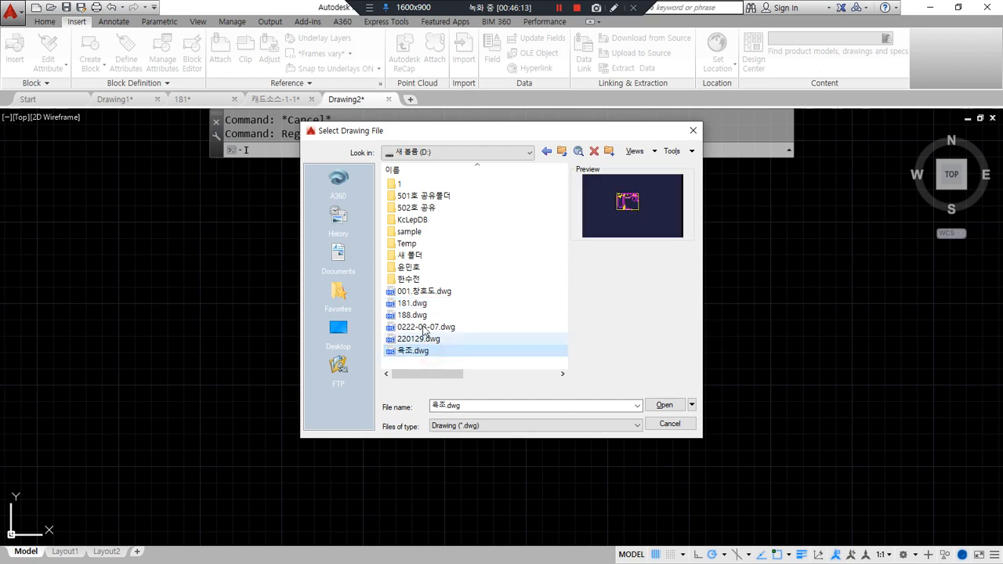
click(412, 304)
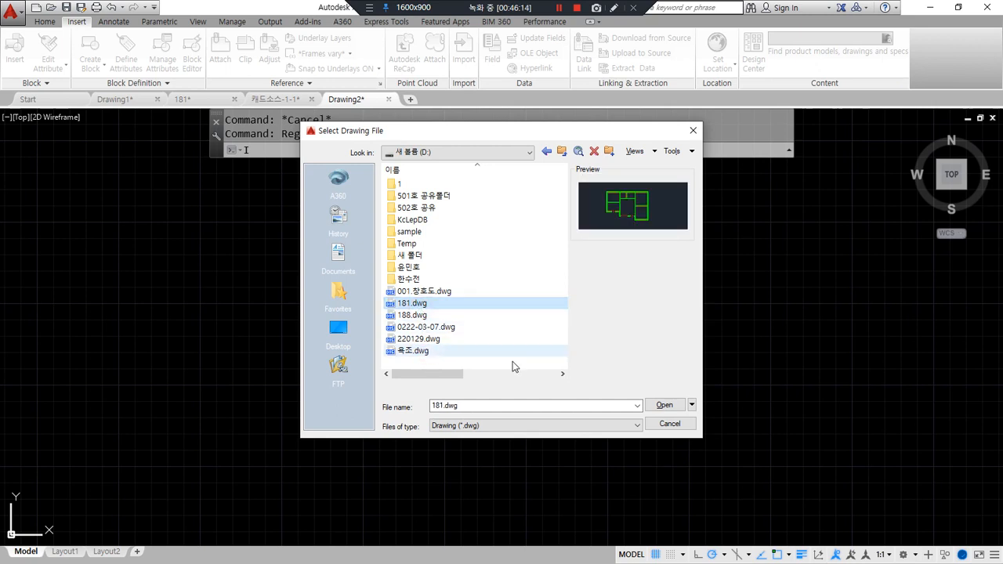
click(662, 405)
click(525, 368)
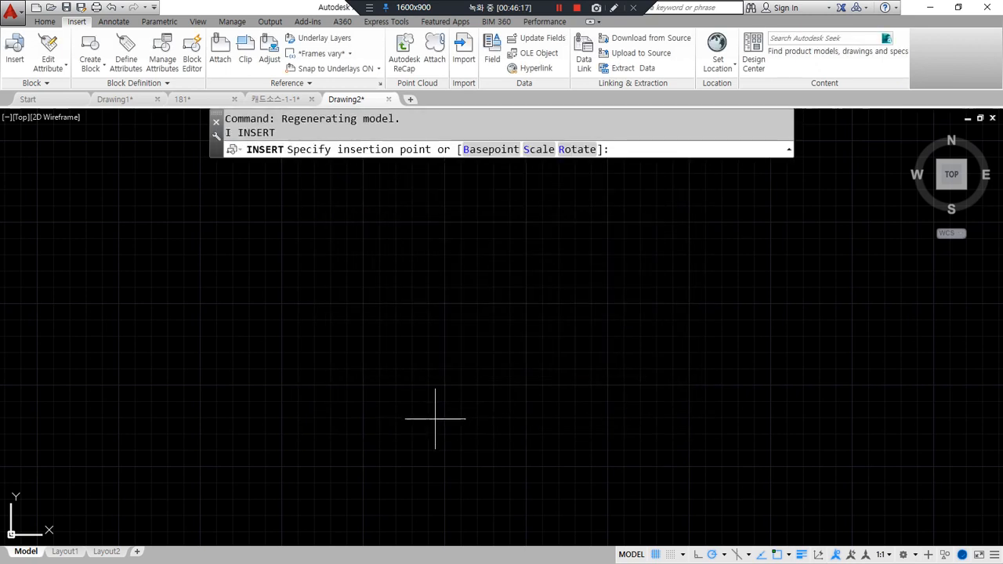
Step: Place the 181 floor plan block at insertion point 0,0 with the default rotation angle of 0
text(0,0)
key(Return)
key(Return)
scroll(358, 395, down, 3)
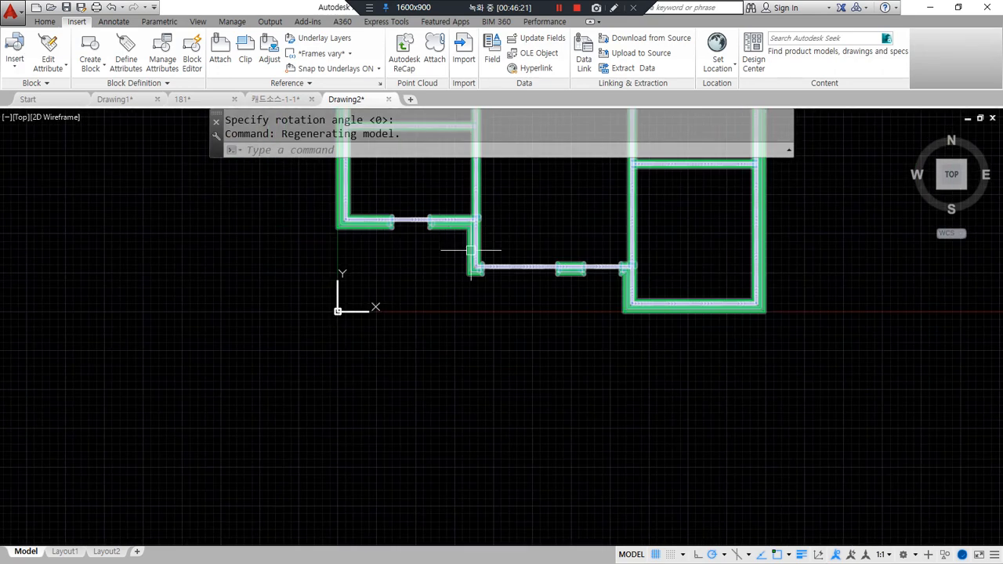
middle_drag(465, 447, 318, 514)
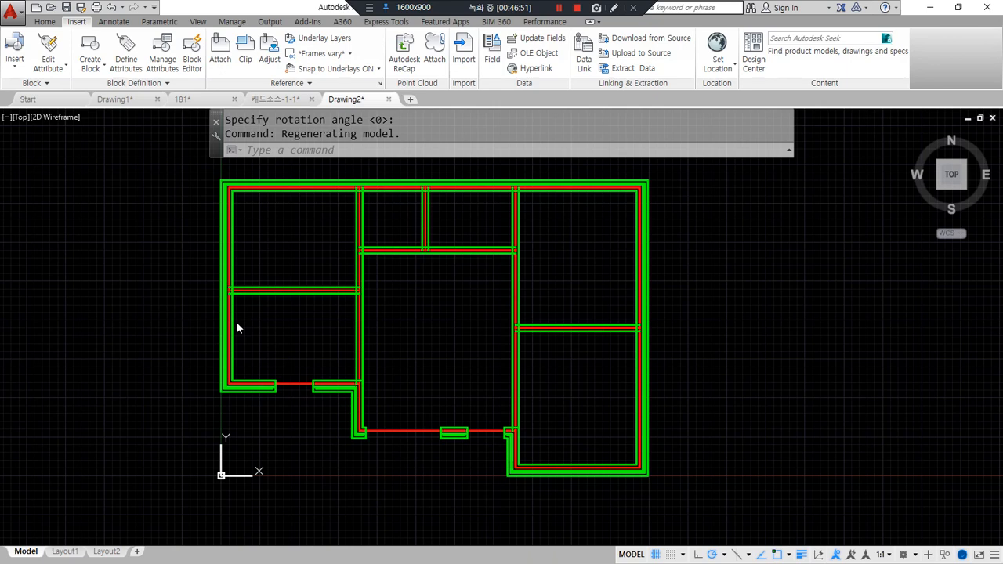
Step: Glance at the symbol library in 캐드소스-1-1 and open DesignCenter in Drawing2
click(284, 105)
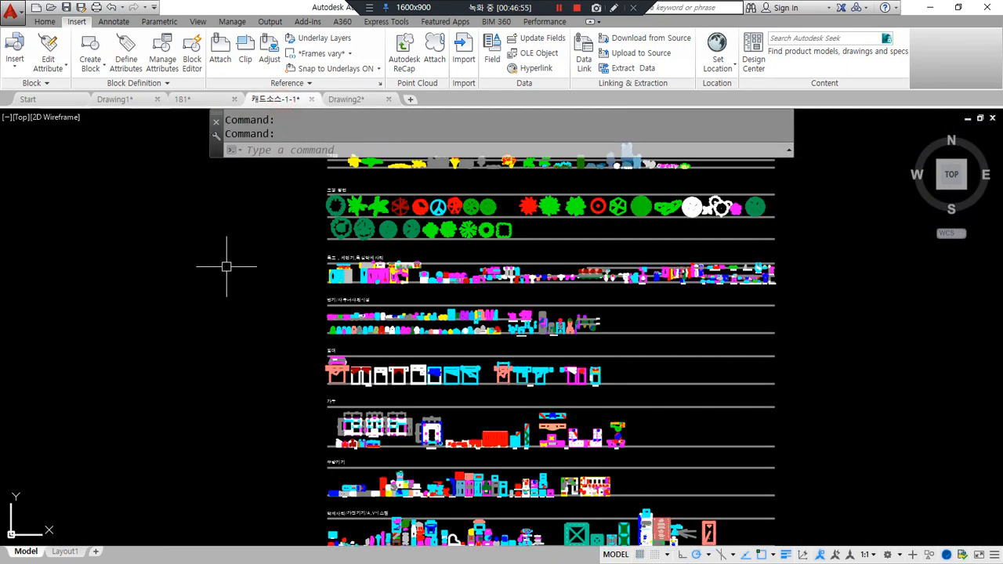
click(346, 100)
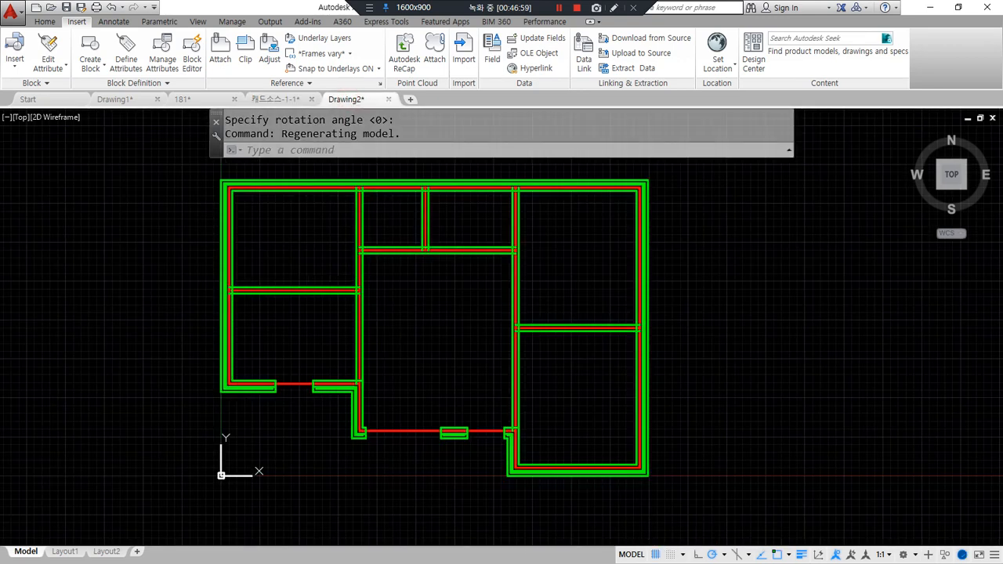
key(ctrl+2)
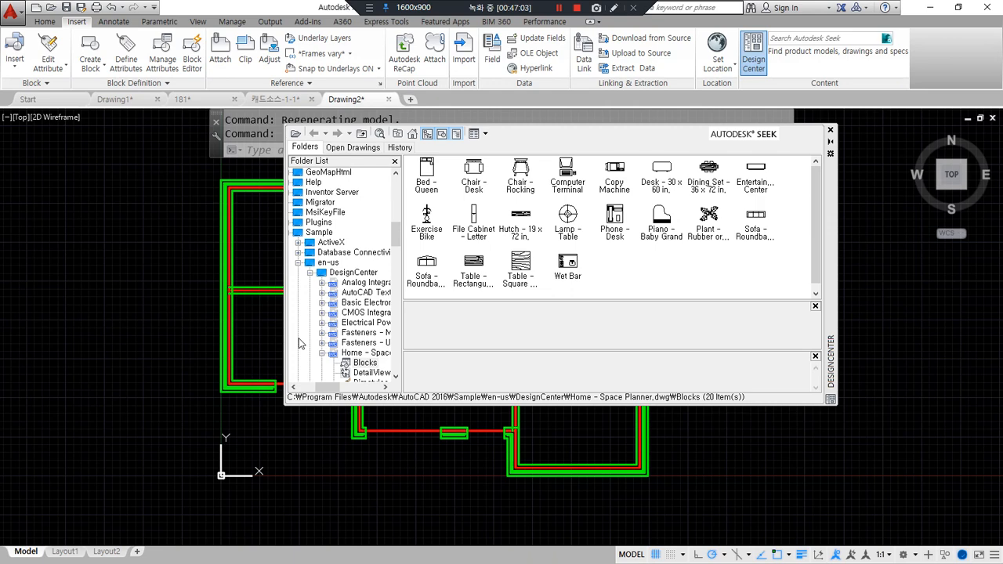
Step: Enlarge the DesignCenter palette, collapse the AutoCAD 2016 Sample folder and widen the folder list
scroll(299, 344, up, 2)
scroll(298, 344, down, 2)
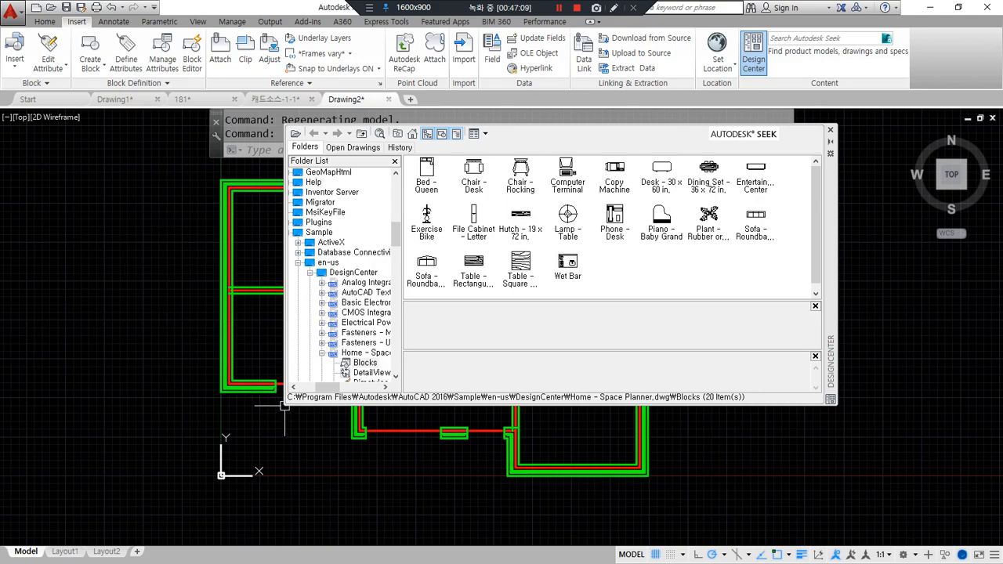
drag(285, 405, 209, 494)
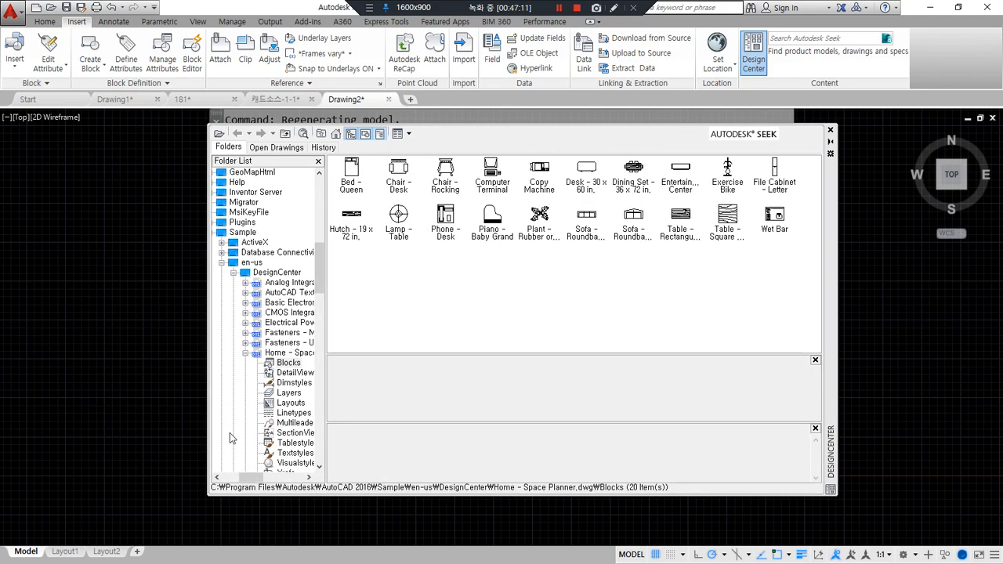
click(213, 232)
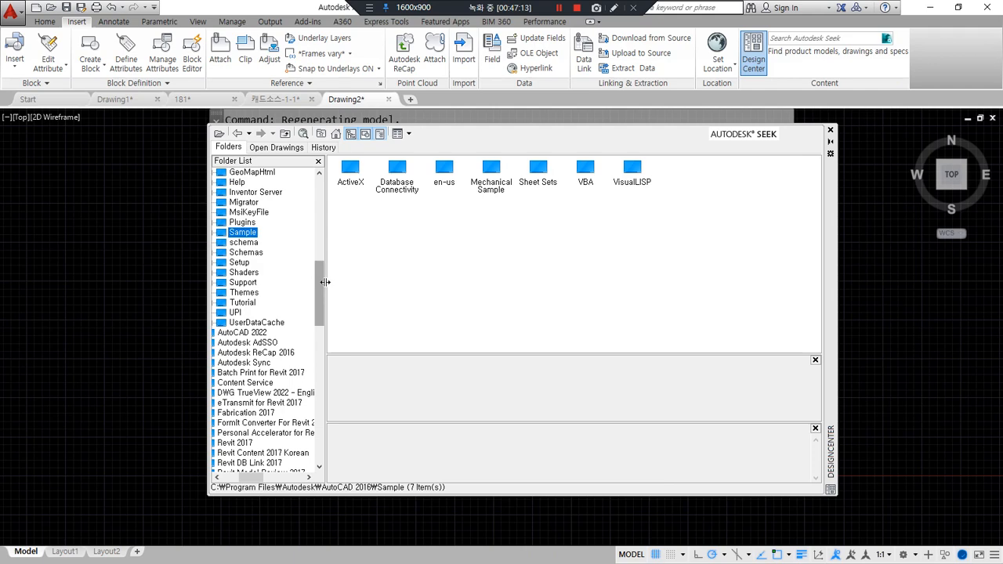
drag(326, 282, 347, 282)
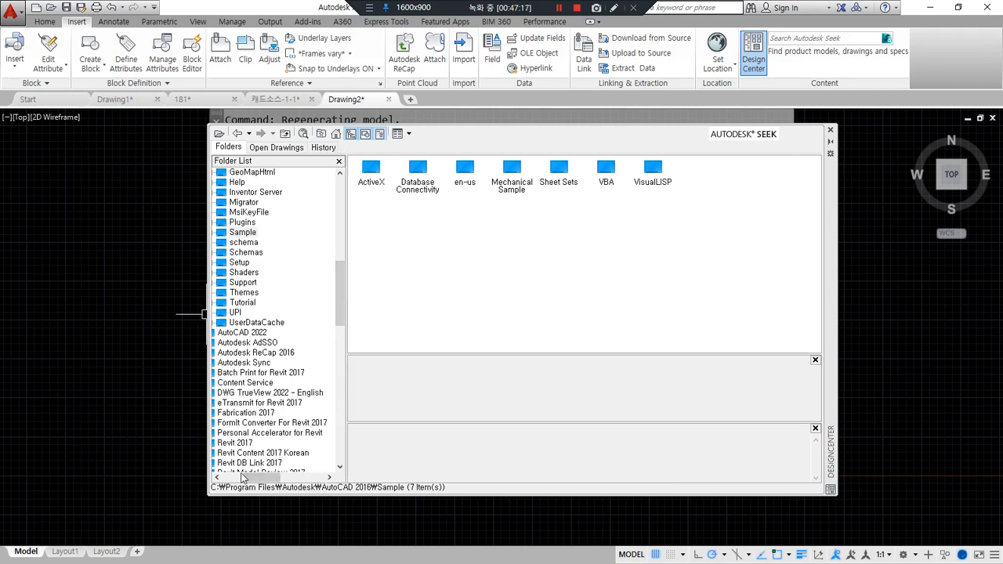
Step: Browse the DesignCenter folders to D: > 502호 공유 > 99. 캐드 소스 and show the contents of 캐드소스-1-2.dwg
drag(261, 477, 242, 477)
scroll(245, 368, up, 15)
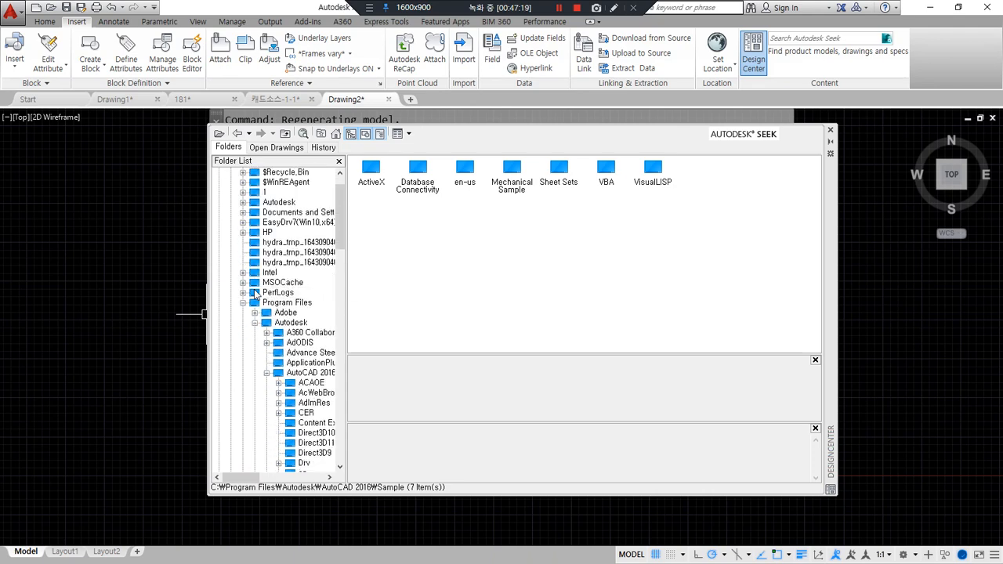
click(231, 192)
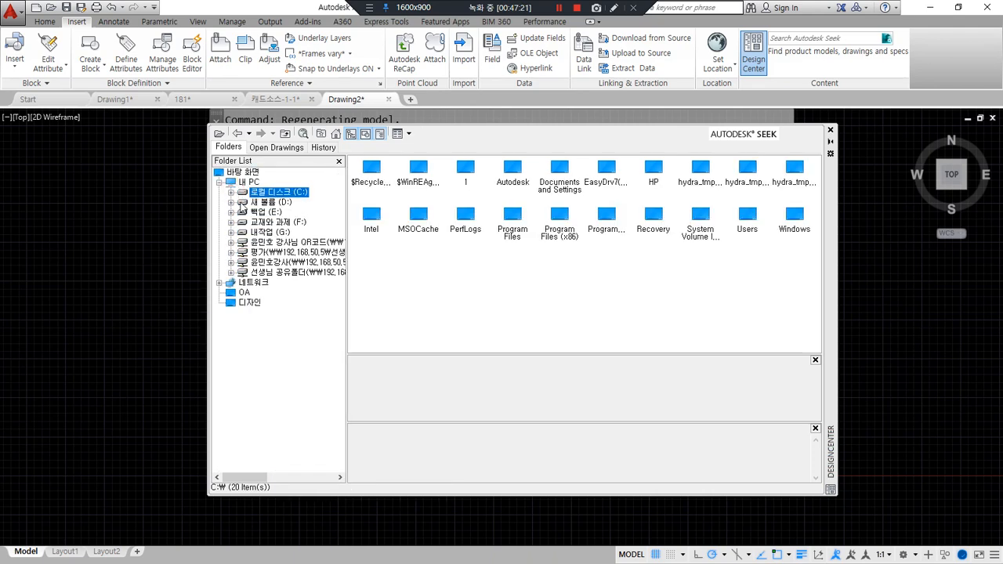
click(238, 203)
click(231, 202)
double_click(280, 243)
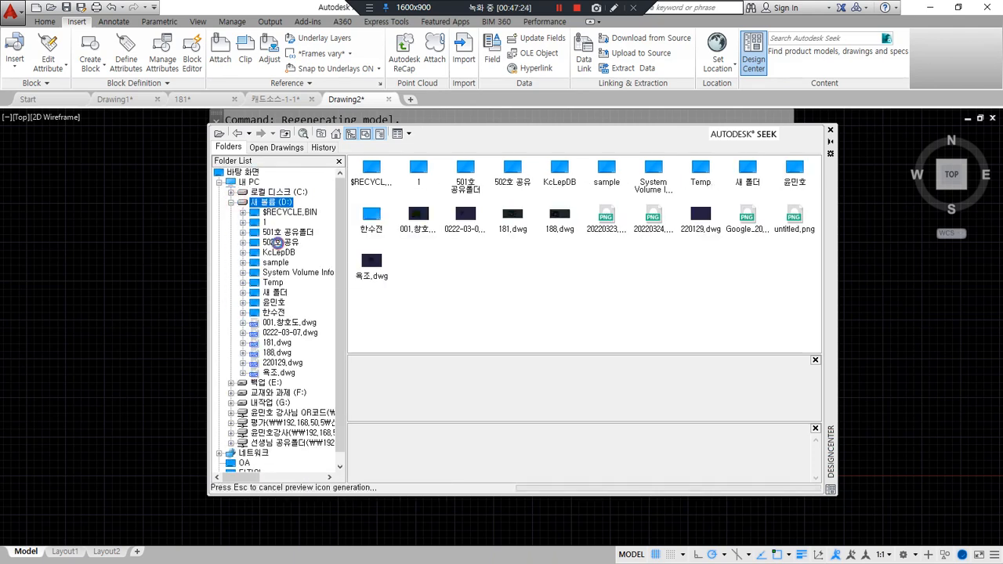
double_click(297, 304)
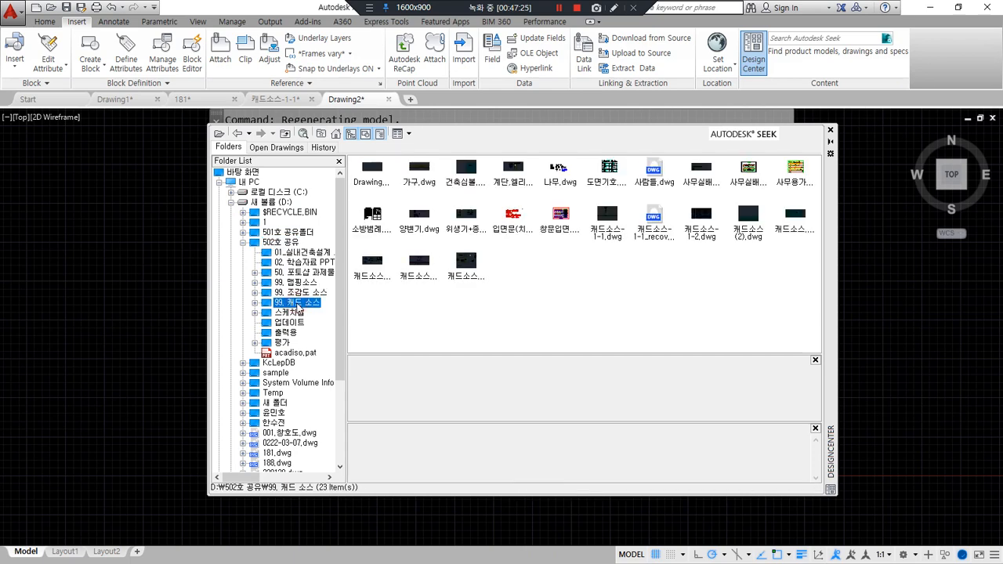
scroll(334, 300, down, 2)
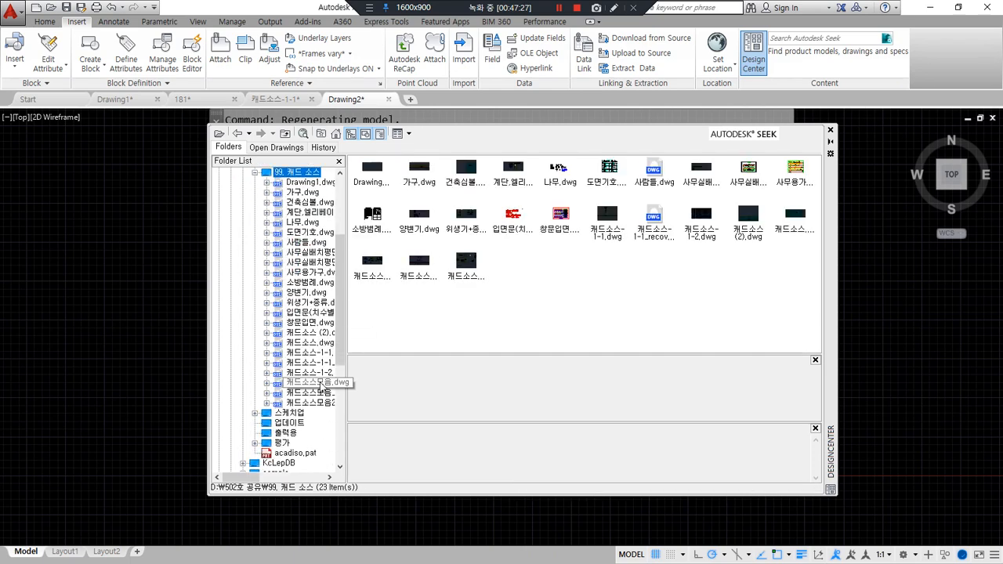
click(325, 374)
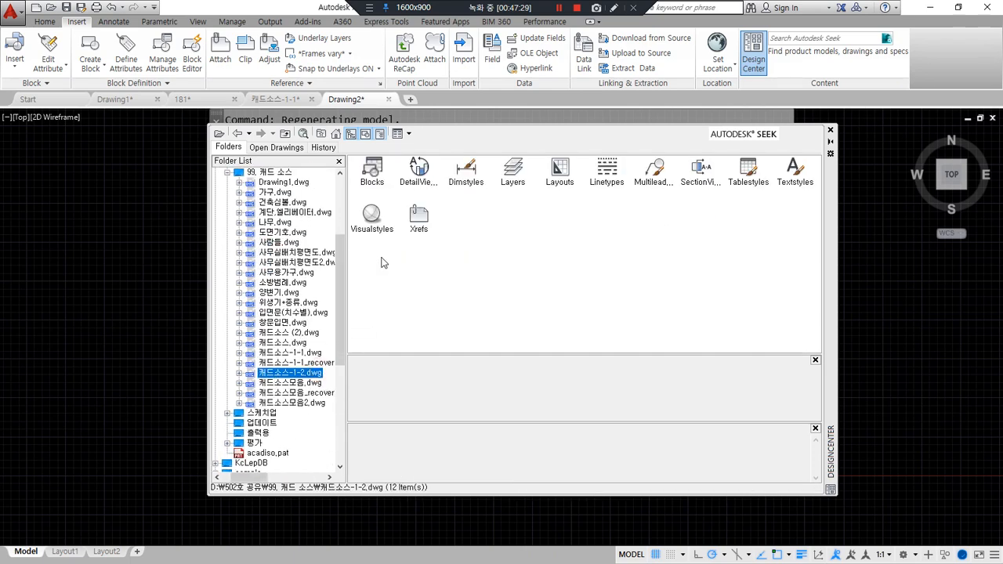
mouse_move(302, 374)
mouse_down()
mouse_move(309, 385)
mouse_move(285, 387)
mouse_move(317, 365)
mouse_move(333, 375)
mouse_move(436, 326)
mouse_move(424, 283)
mouse_move(444, 287)
mouse_up()
mouse_move(384, 155)
mouse_down()
mouse_move(356, 168)
mouse_move(386, 188)
mouse_up()
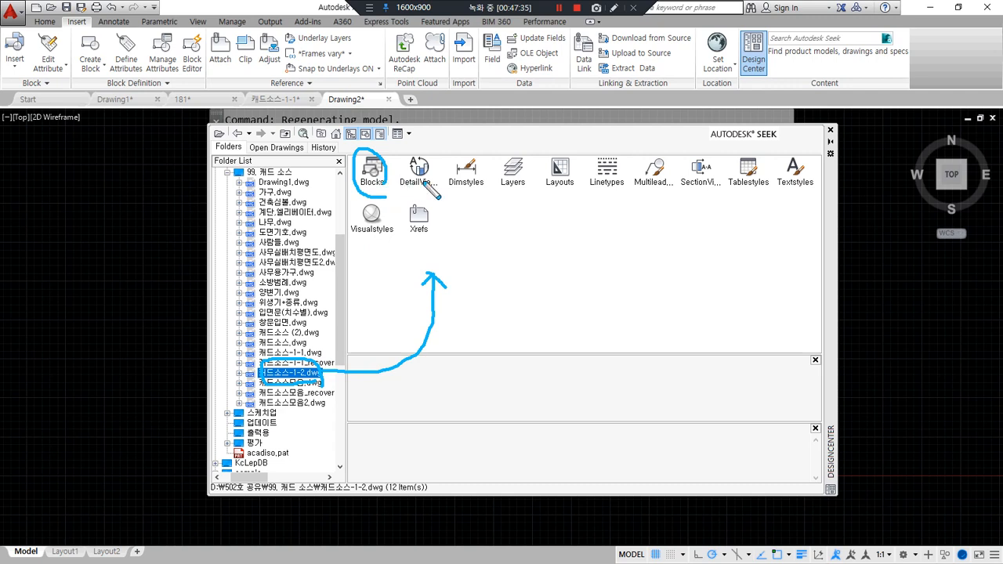
mouse_move(480, 208)
mouse_down()
mouse_move(469, 157)
mouse_move(477, 206)
mouse_move(524, 163)
mouse_move(525, 196)
mouse_up()
mouse_move(607, 205)
mouse_down()
mouse_move(615, 168)
mouse_move(609, 190)
mouse_up()
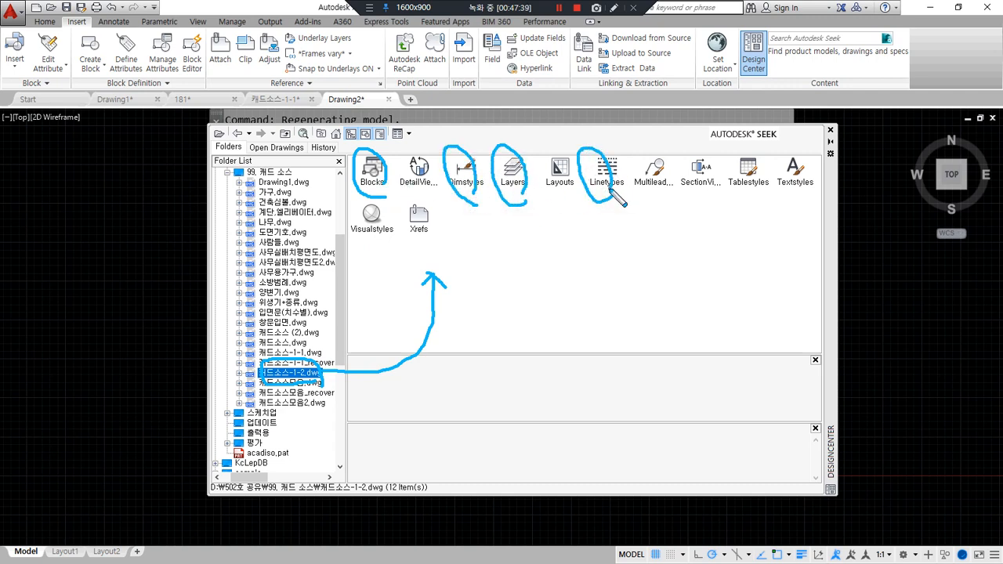
mouse_move(798, 202)
mouse_down()
mouse_move(811, 171)
mouse_move(805, 196)
mouse_up()
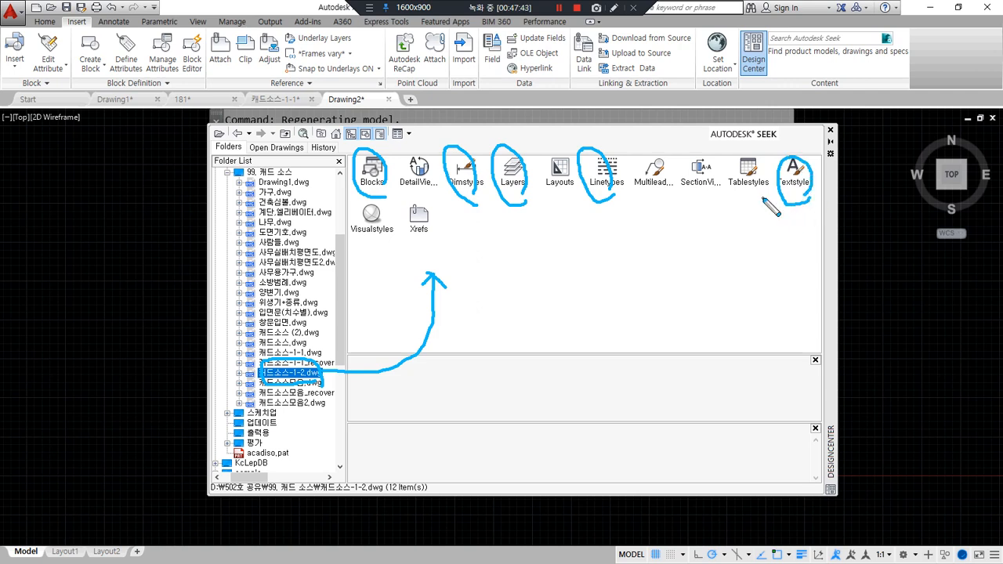
Step: Add the text style 울릉도L from the Textstyles of 캐드소스-1-2.dwg to the current drawing
double_click(794, 171)
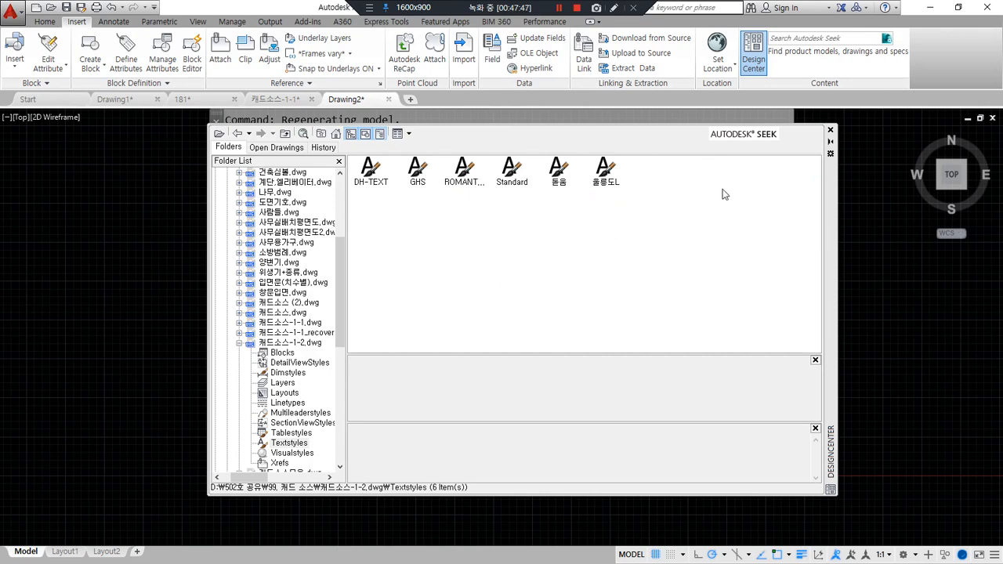
mouse_move(608, 174)
mouse_down()
mouse_move(156, 269)
mouse_move(117, 252)
mouse_up()
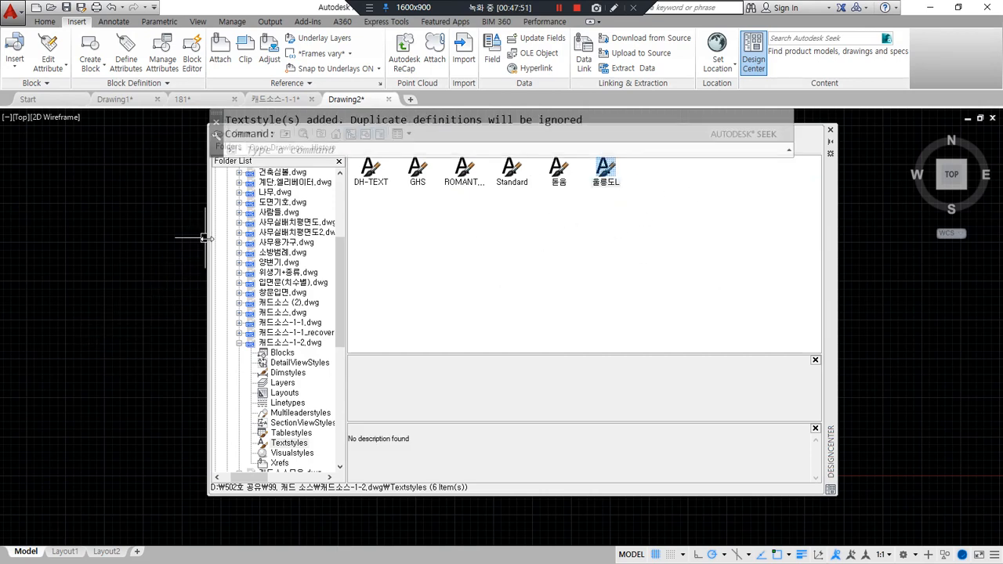
Step: List the blocks of 캐드소스-1-2.dwg and select the toilet block B-303F
click(284, 353)
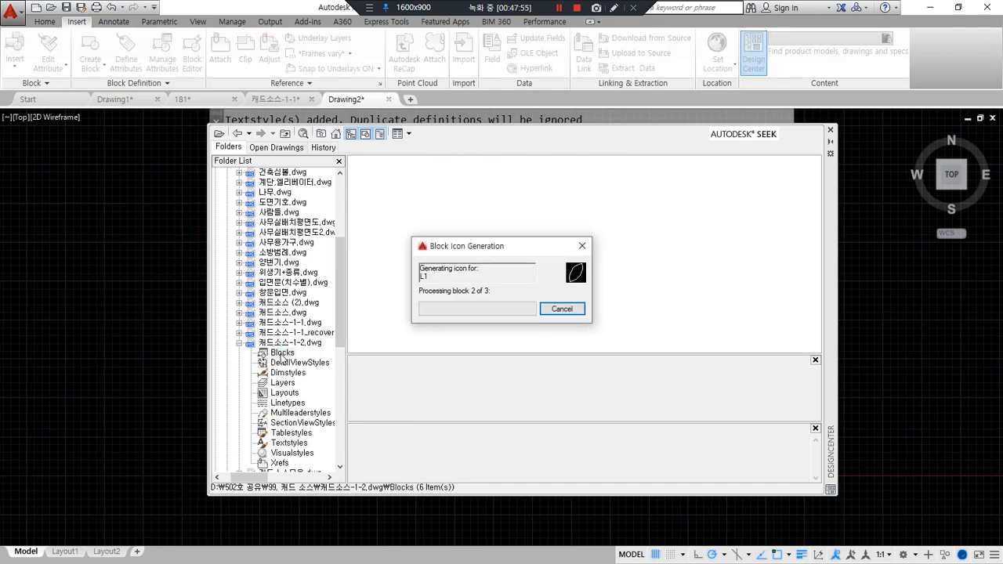
scroll(788, 327, down, 10)
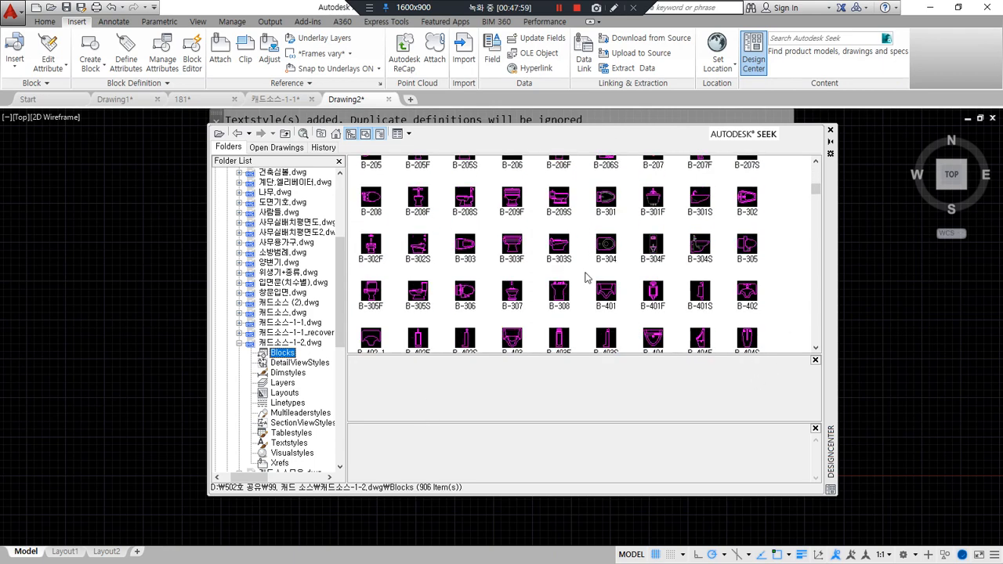
click(512, 245)
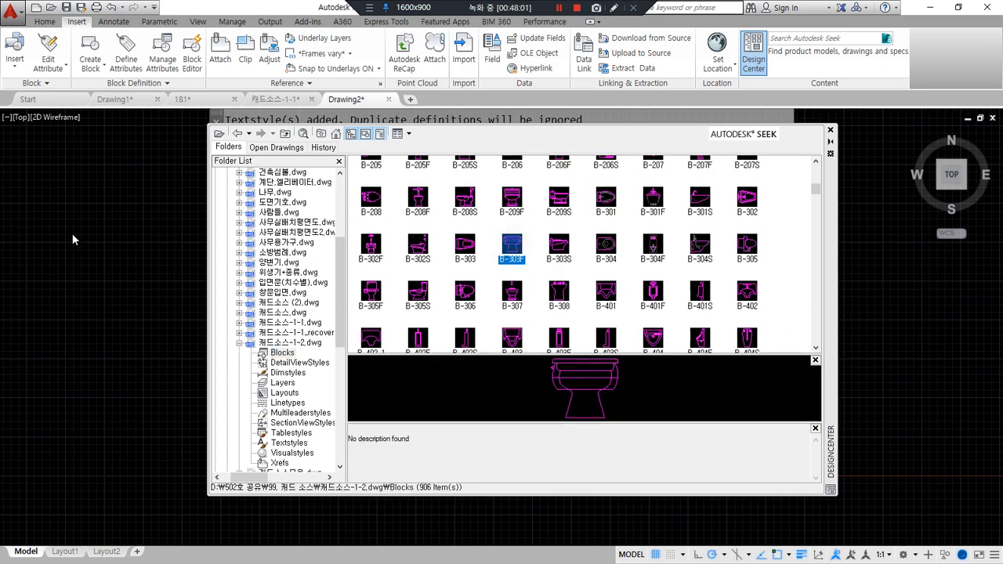
Step: Insert the B-303F toilet block from DesignCenter into the empty area beside the floor plan
drag(73, 239, 58, 233)
scroll(82, 273, up, 6)
scroll(100, 253, down, 4)
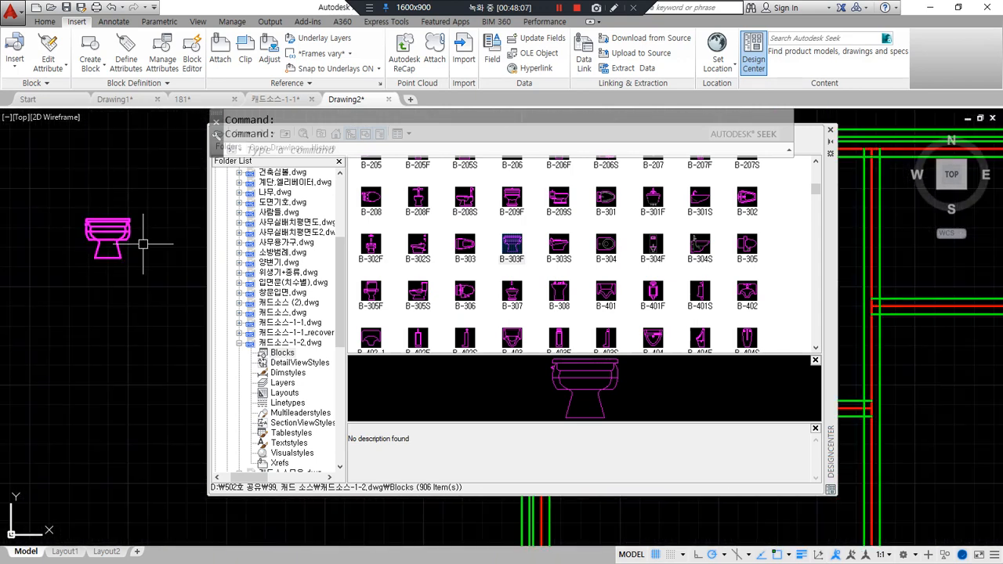
Step: Add the CO-BATH layer from 캐드소스-1-2.dwg to the current drawing through DesignCenter
click(285, 383)
click(465, 169)
drag(465, 169, 47, 303)
mouse_move(70, 555)
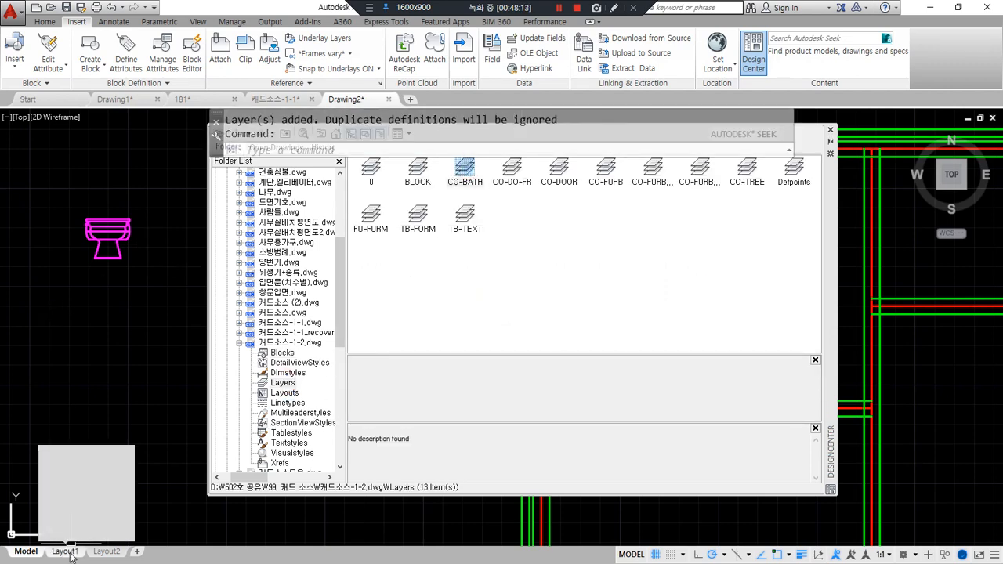
Step: Add the DH-CEN2 linetype from 캐드소스-1-2.dwg to the current drawing through DesignCenter
click(287, 402)
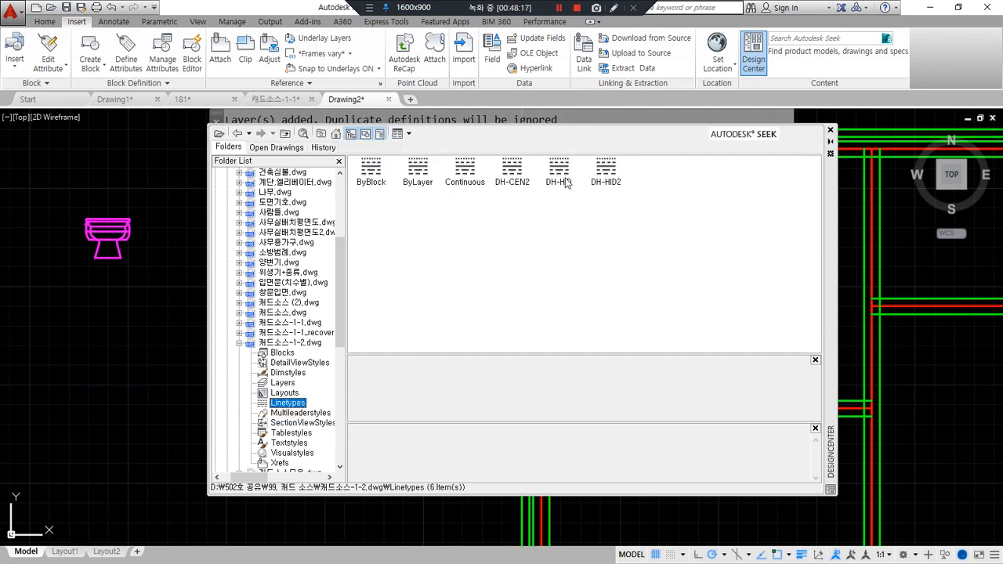
click(474, 169)
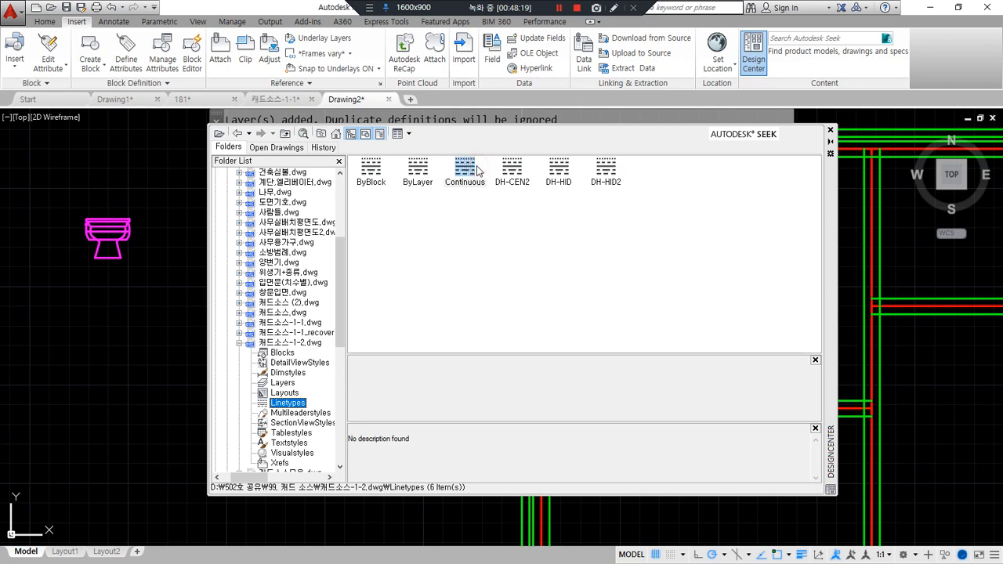
click(509, 179)
drag(131, 274, 117, 329)
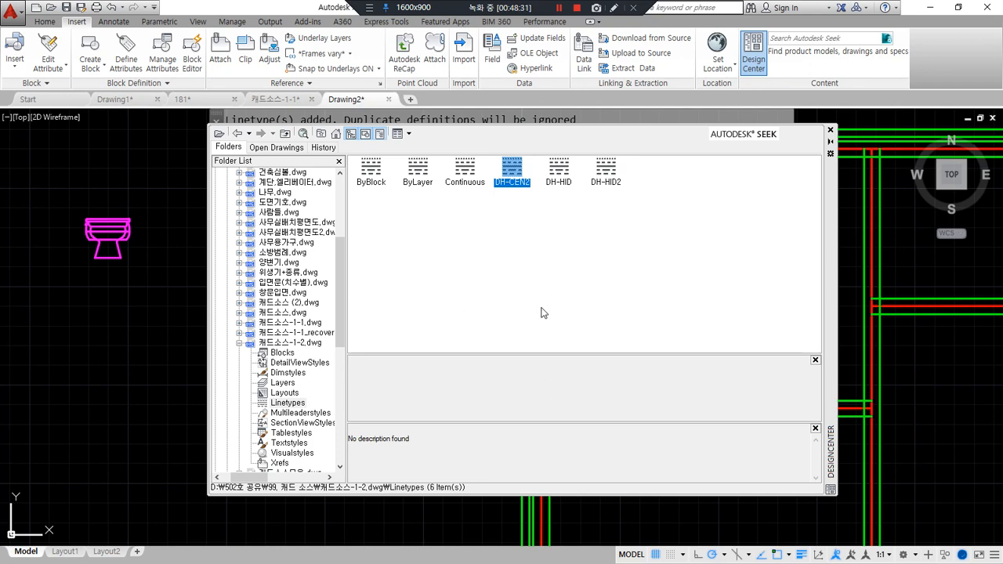
Step: Switch to the Notepad lesson notes and review the Insert and WBlock entries
key(alt+Tab)
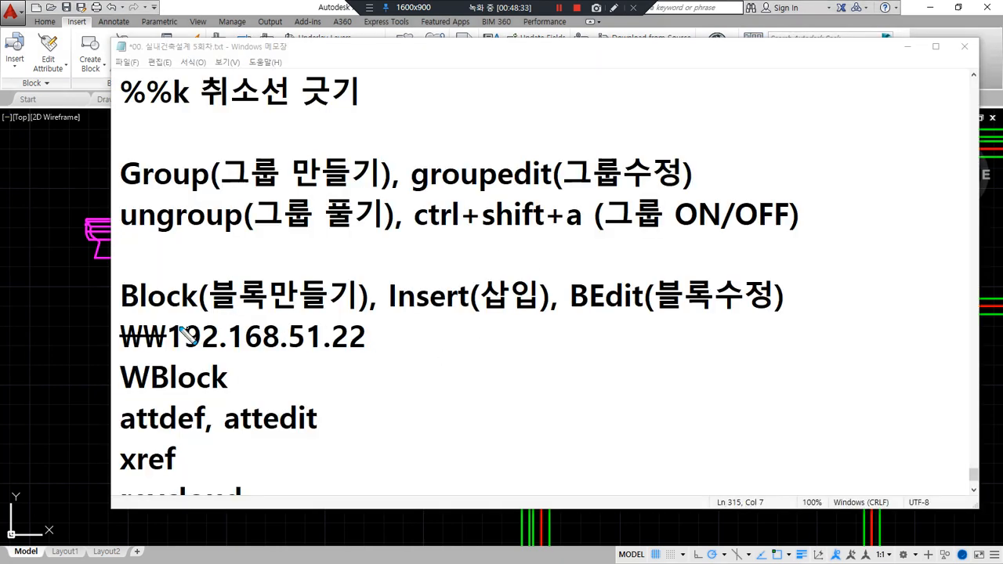
mouse_move(391, 309)
mouse_down()
mouse_move(547, 309)
mouse_move(493, 362)
mouse_move(505, 372)
mouse_up()
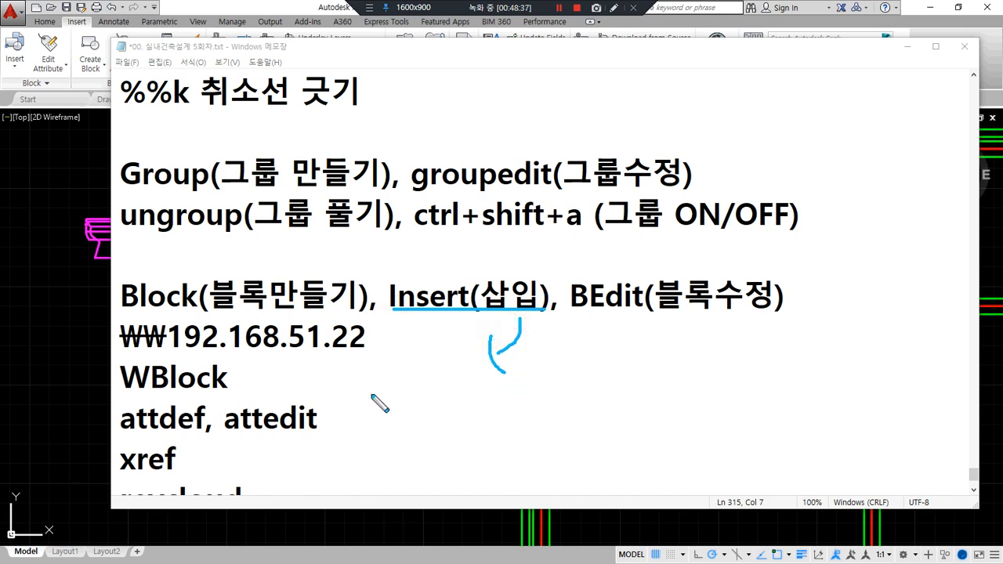
mouse_move(199, 404)
mouse_down()
mouse_move(188, 343)
mouse_move(189, 402)
mouse_up()
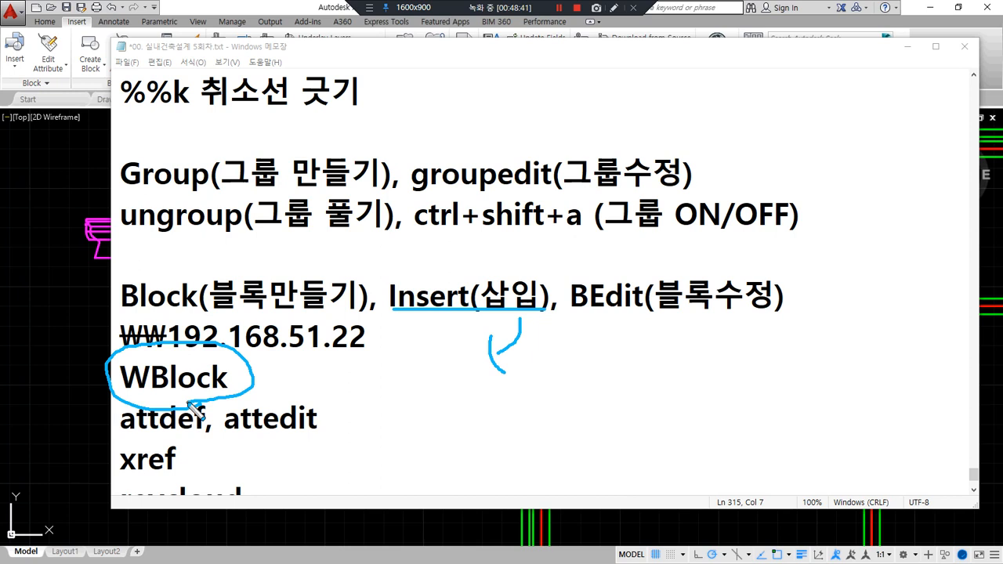
drag(118, 396, 272, 399)
key(Escape)
Step: Add the note "(Save as Selected 선택한 객체만 저장하기)" after WBlock in the lesson notes
click(272, 388)
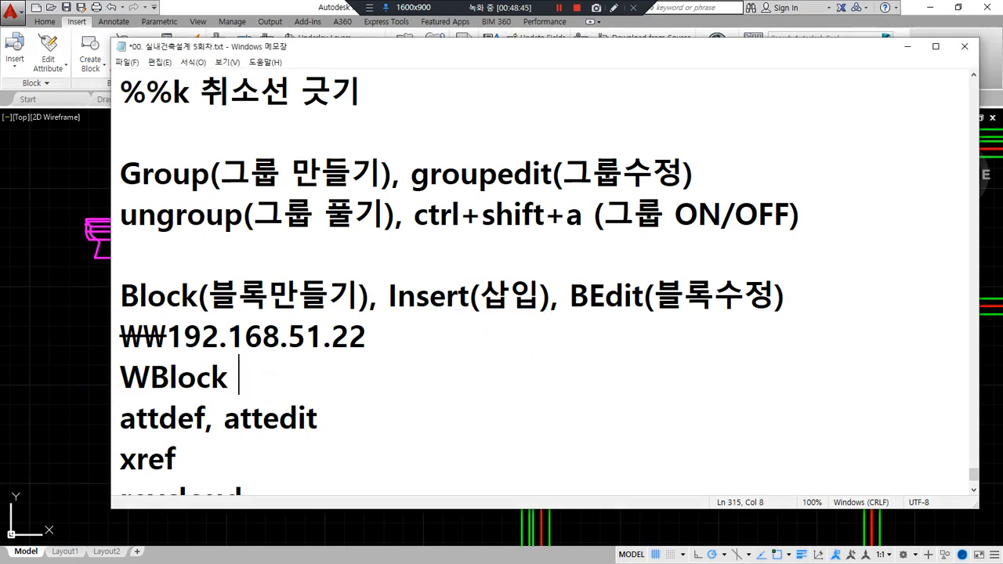
text((ㄴ)
key(BackSpace)
text(Save a)
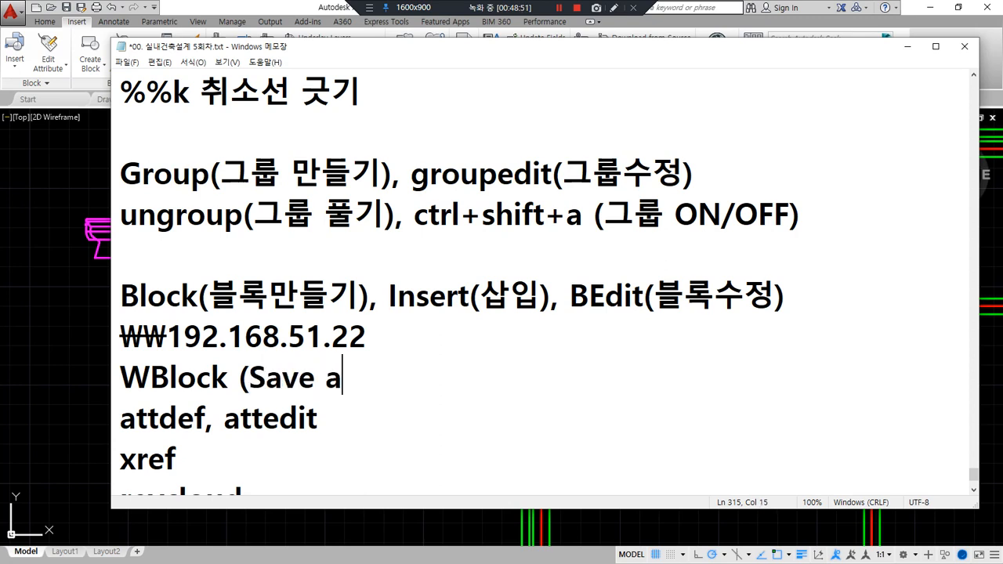
text(s Sel)
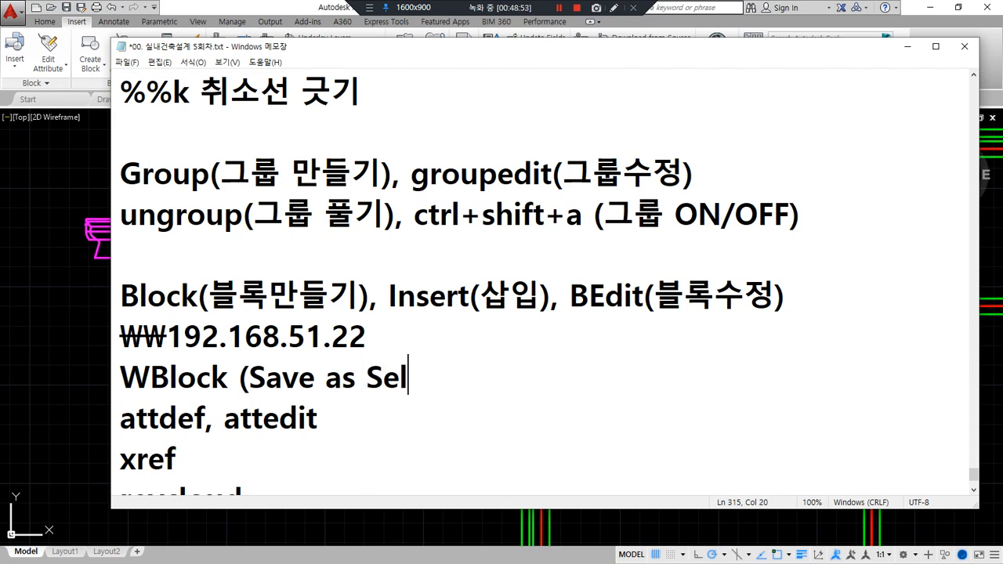
text(ected ㅅ선택한 객)
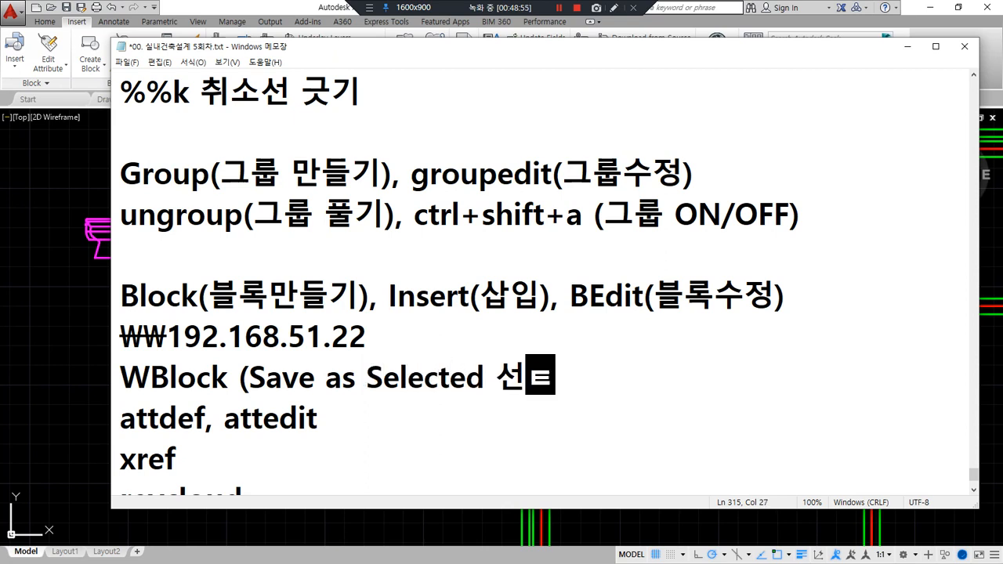
text(체만)
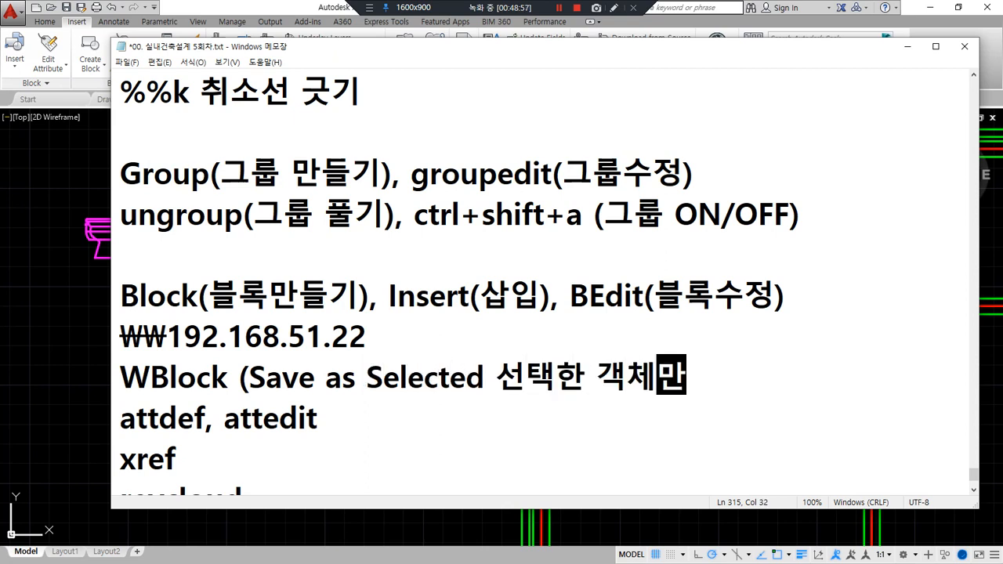
text( 저장ㅎ하기))
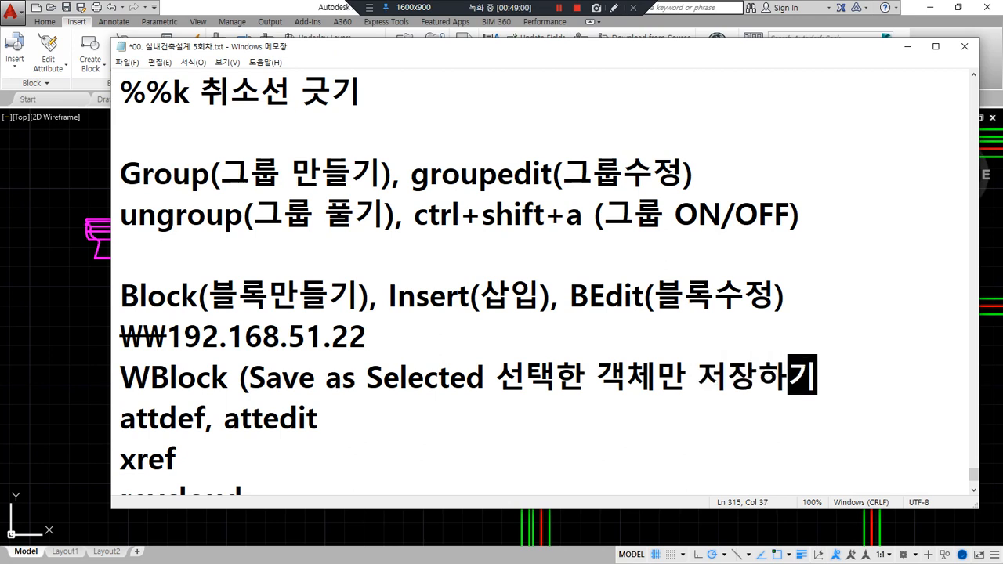
Step: Replace "만" after "객체" in the WBlock note with "파일로", preceded by a space
key(Left)
key(Left)
key(Left)
key(Left)
key(Left)
key(Left)
key(Left)
key(Left)
key(Left)
key(Right)
key(Right)
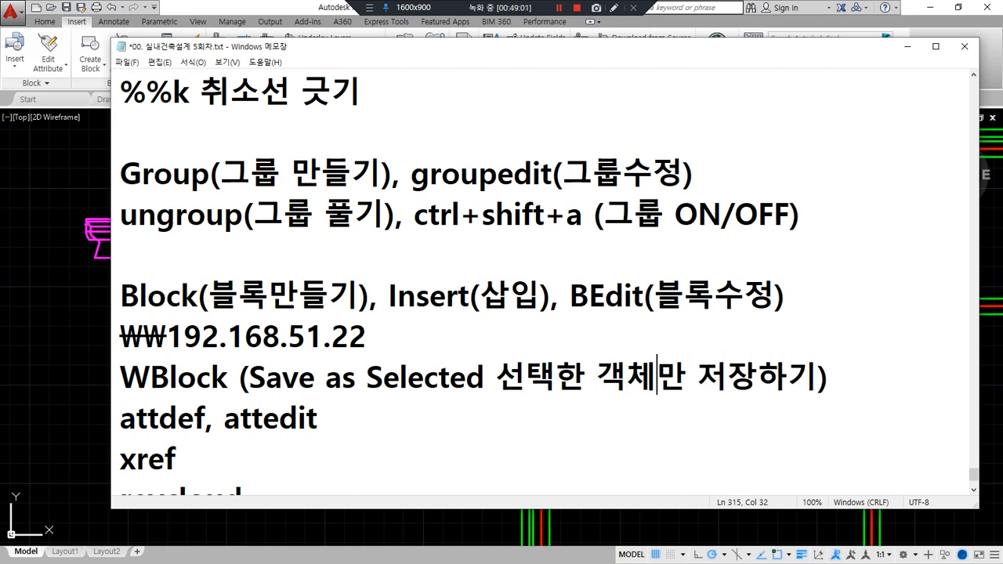
key(Delete)
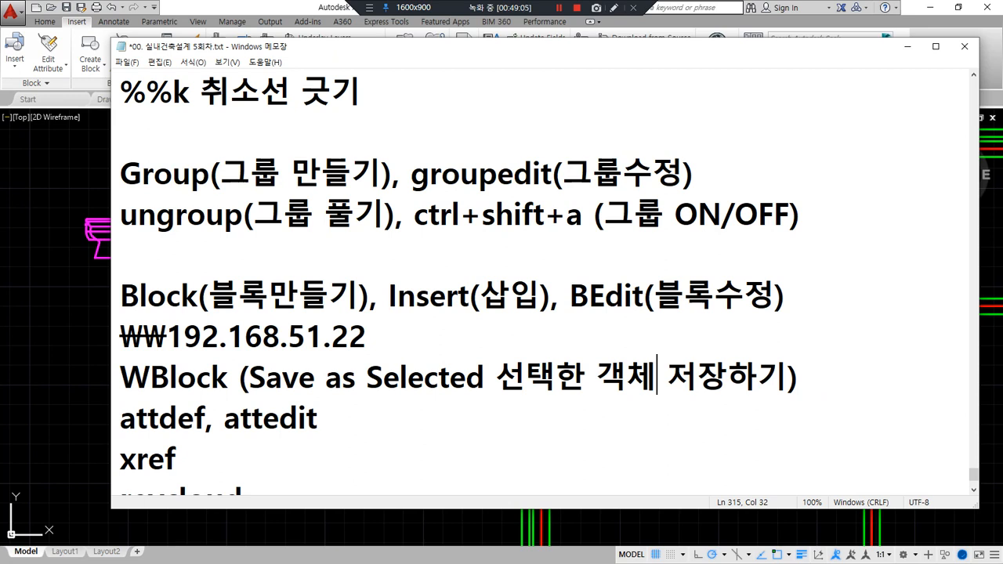
text(파일로)
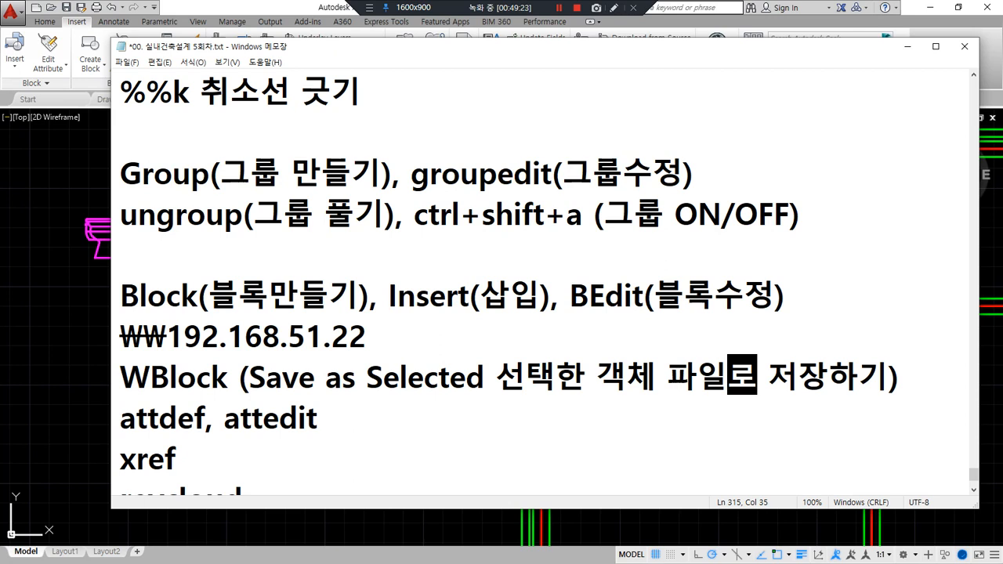
Step: Switch back to AutoCAD and start the WBLOCK command in the 캐드소스-1-1 drawing with the landscape plan trees
click(40, 309)
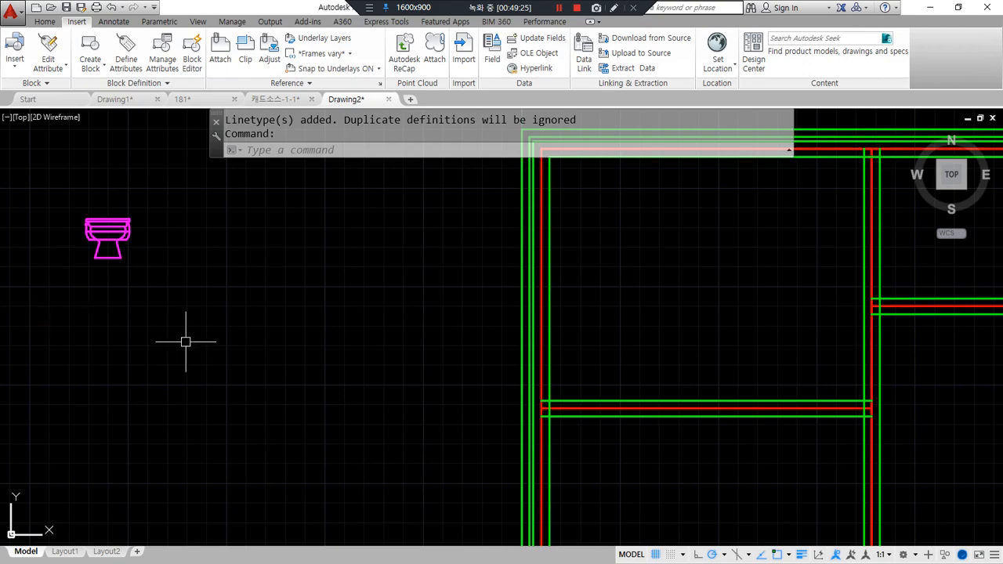
scroll(134, 285, up, 3)
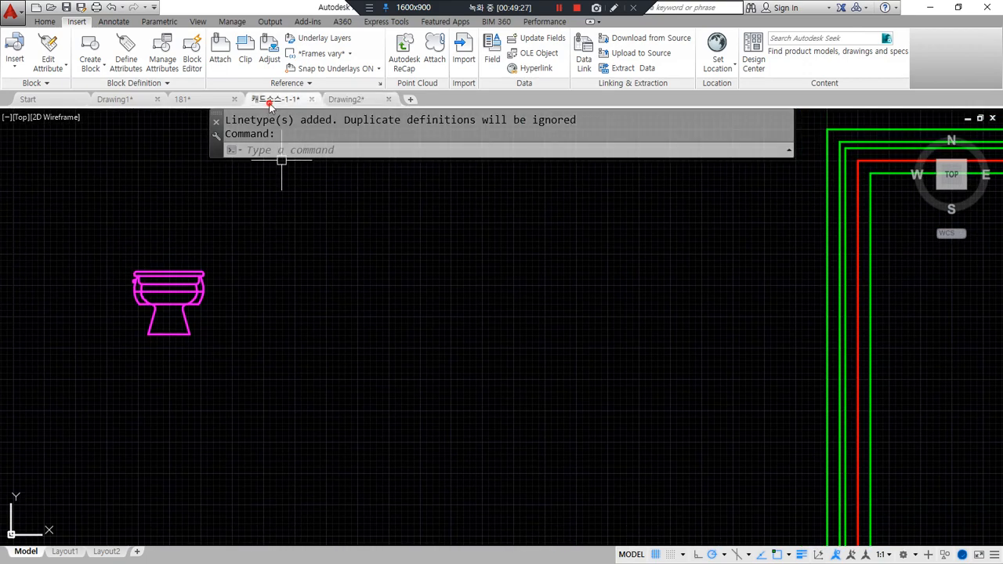
click(305, 99)
scroll(269, 217, up, 8)
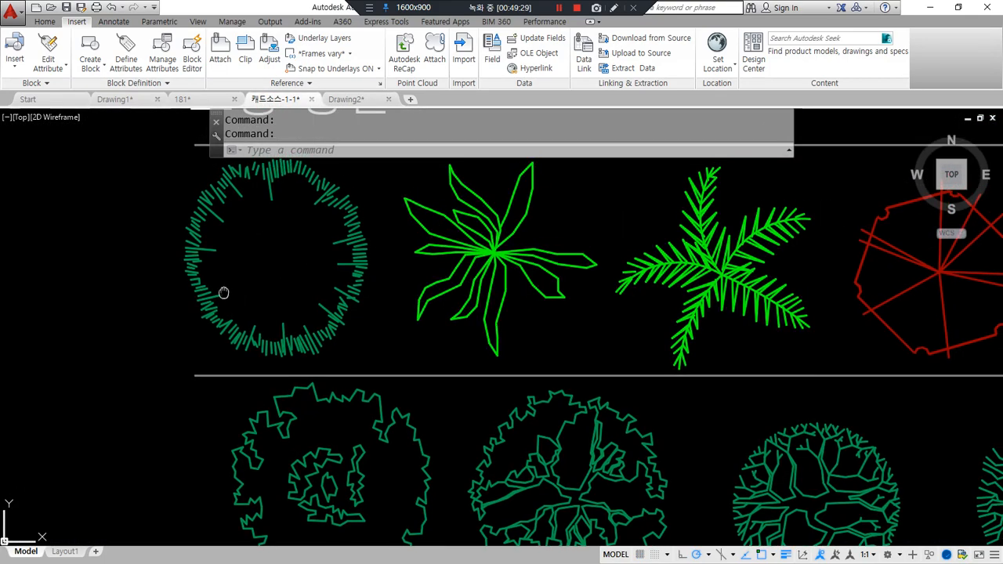
mouse_move(211, 307)
mouse_down()
mouse_move(132, 275)
mouse_move(142, 342)
mouse_up()
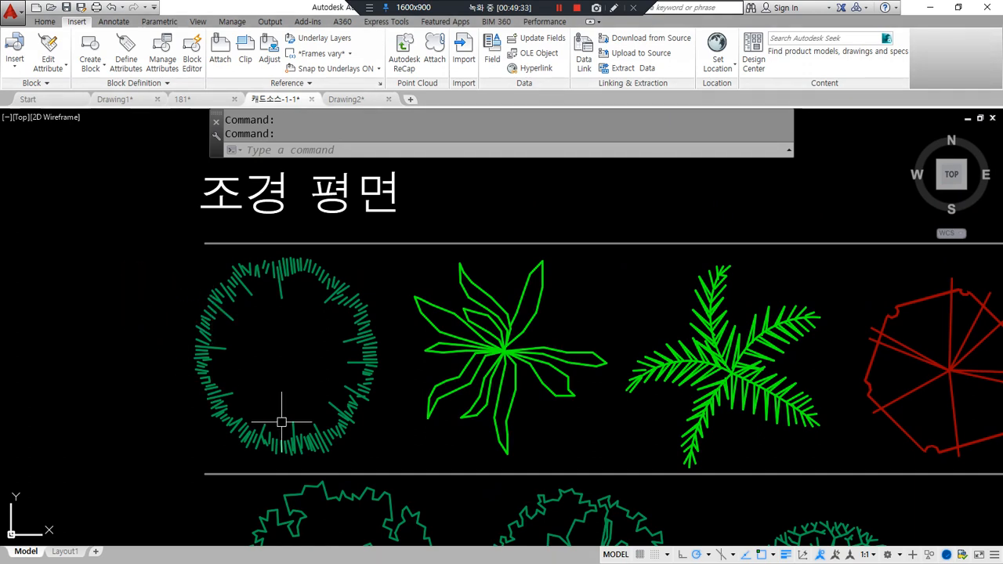
text(wblock)
key(Return)
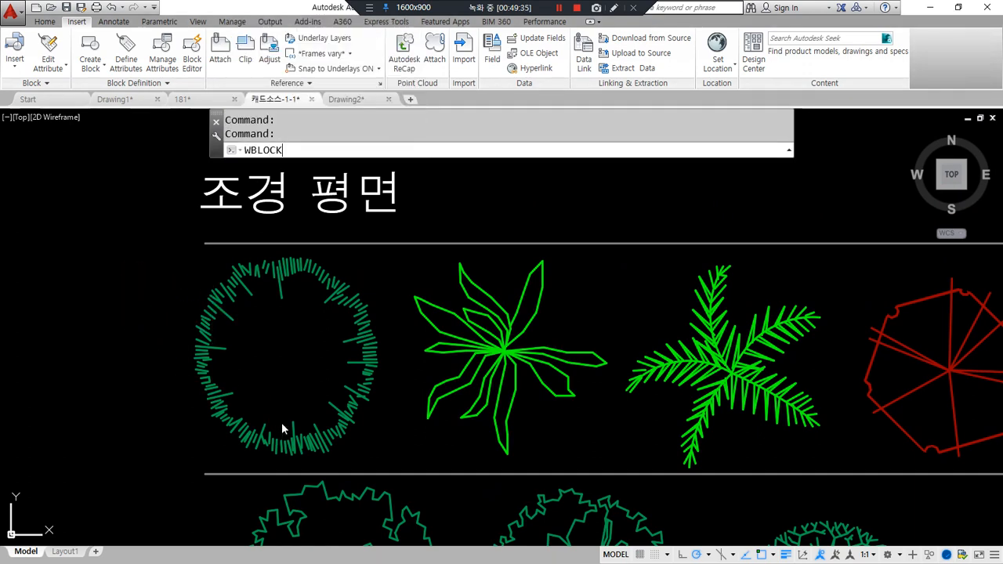
Step: Try Block as the Write Block source, check its block list, and return the source to Objects
drag(496, 151, 593, 148)
mouse_move(516, 209)
mouse_down()
mouse_move(469, 193)
mouse_move(542, 192)
mouse_move(521, 218)
mouse_up()
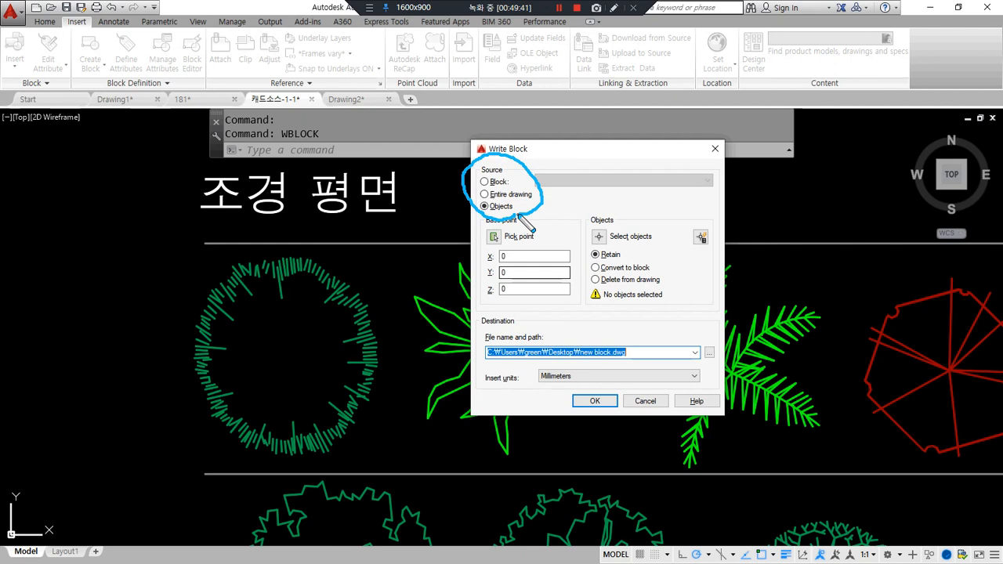
click(484, 181)
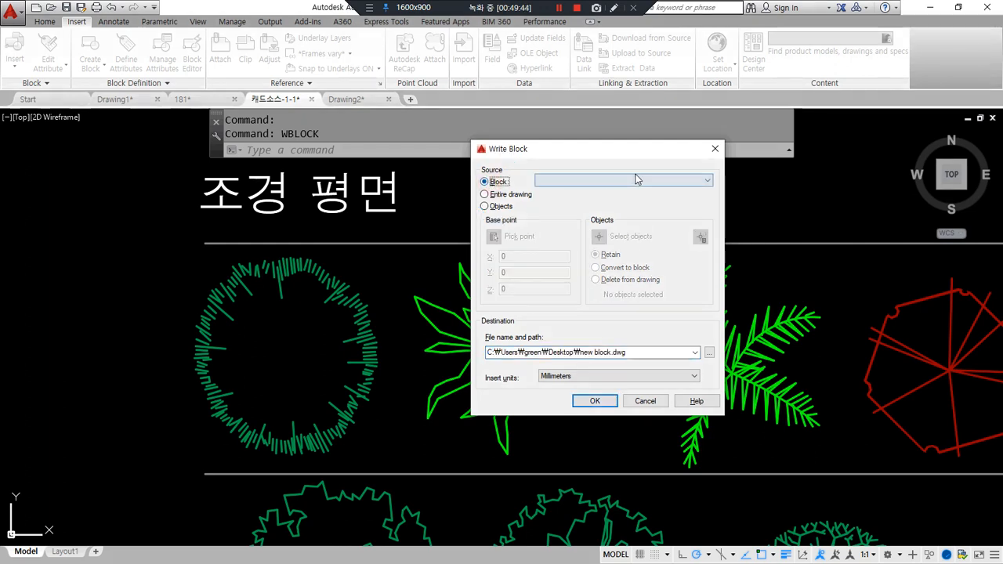
click(634, 179)
click(636, 180)
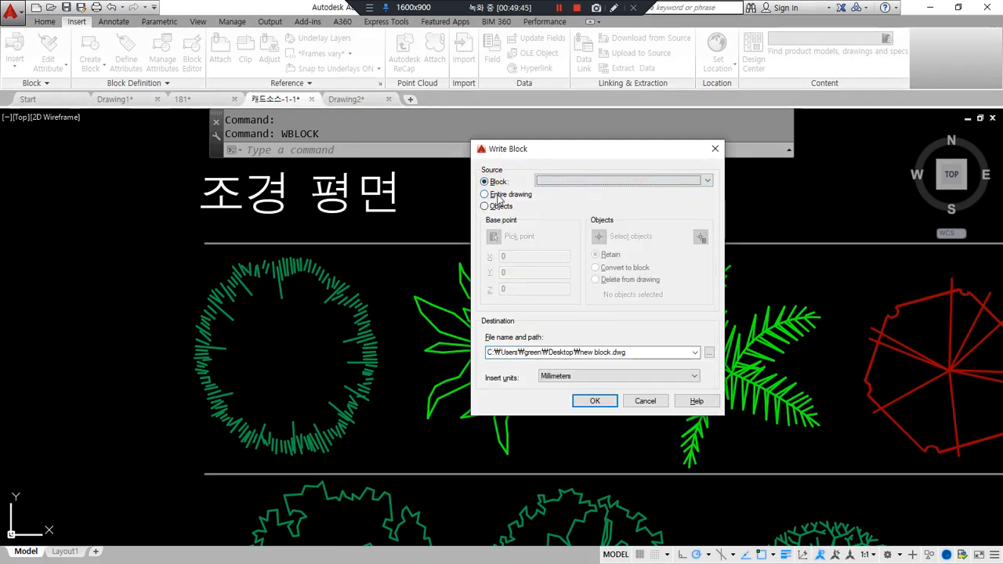
click(484, 206)
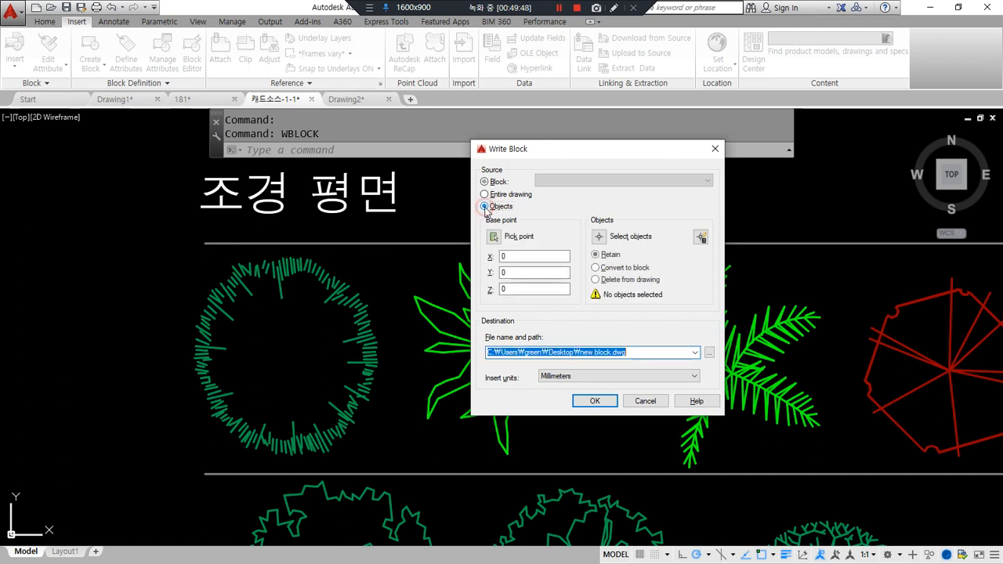
mouse_move(474, 212)
mouse_down()
mouse_move(519, 213)
mouse_move(485, 220)
mouse_move(494, 235)
mouse_up()
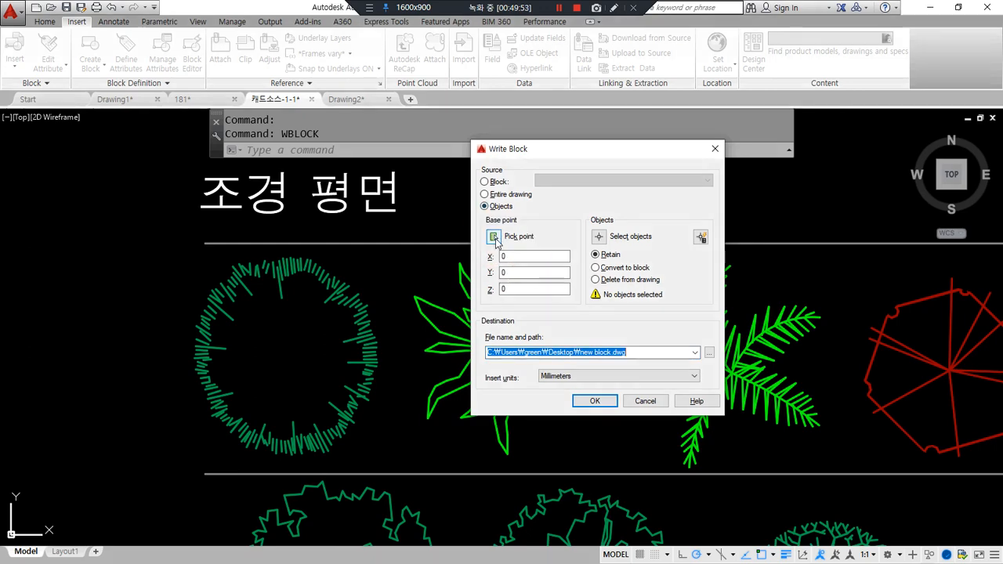
Step: Set the base point at the centre of the first dark green round tree and select that tree as the object
click(494, 237)
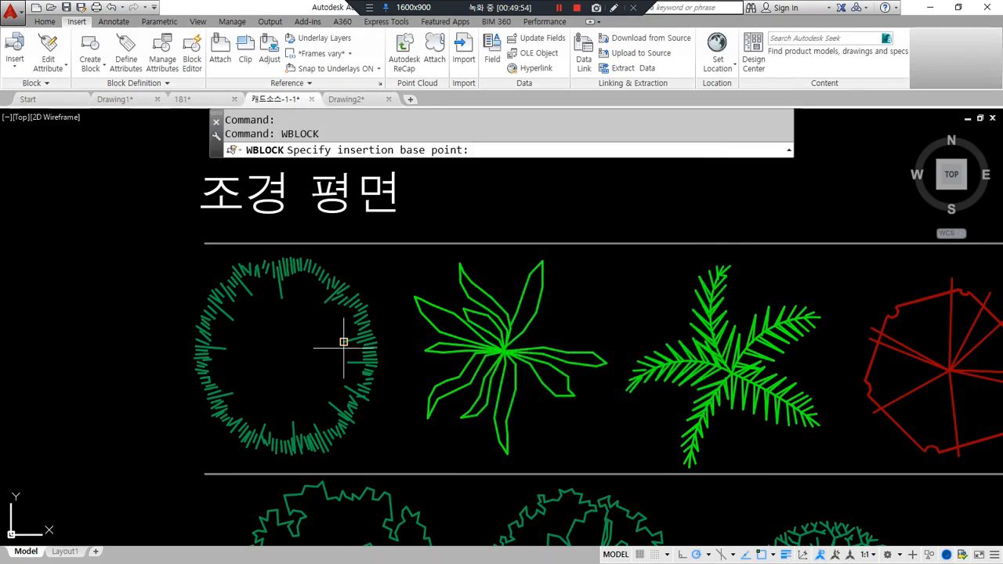
click(286, 355)
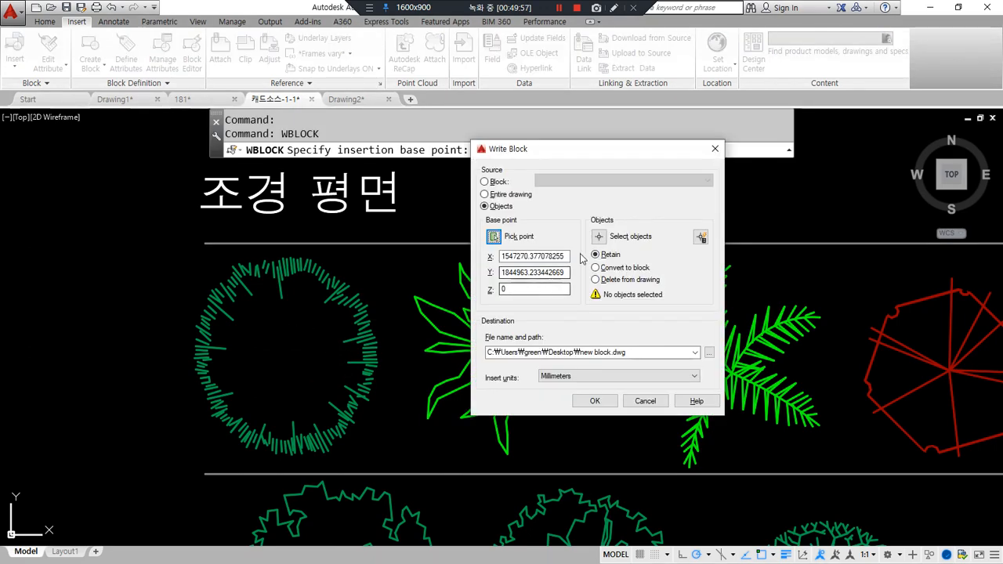
click(599, 238)
click(357, 311)
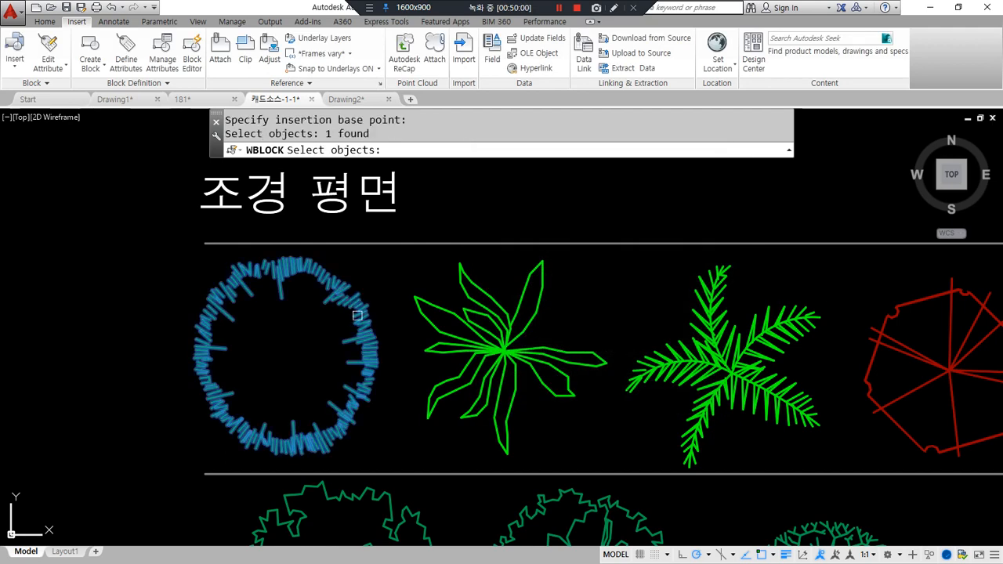
key(Return)
mouse_move(655, 295)
mouse_down()
mouse_move(607, 302)
mouse_move(648, 254)
mouse_up()
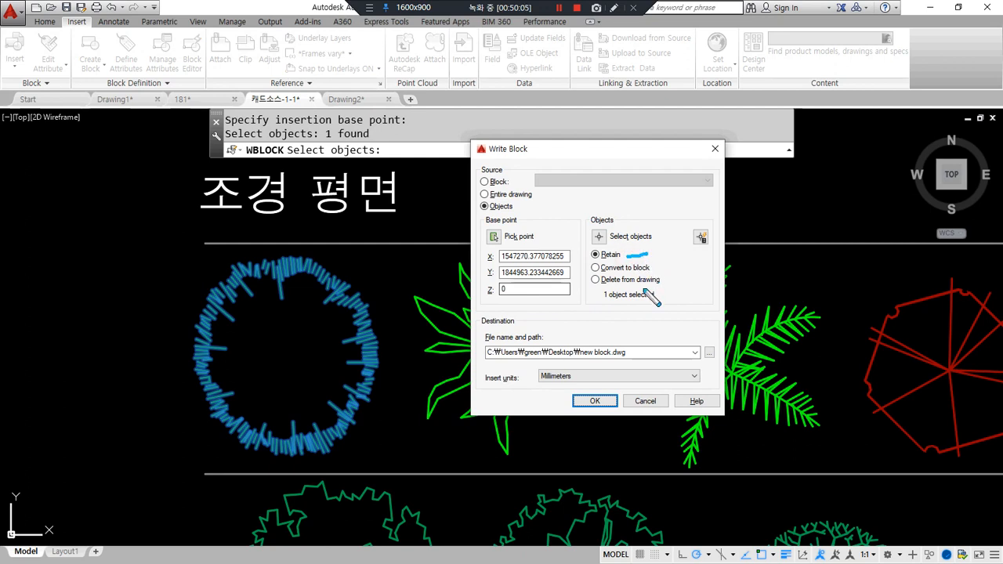
drag(659, 268, 681, 259)
mouse_move(352, 313)
mouse_down()
mouse_move(375, 291)
mouse_move(380, 302)
mouse_move(580, 252)
mouse_move(575, 259)
mouse_up()
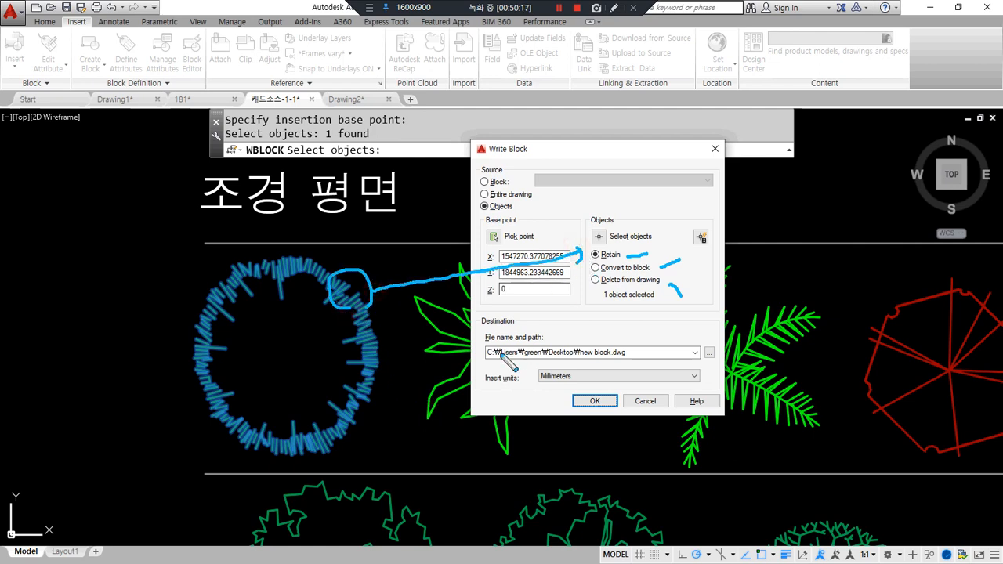
key(Escape)
drag(479, 363, 727, 364)
mouse_move(515, 324)
mouse_down()
mouse_move(478, 327)
mouse_move(511, 312)
mouse_move(513, 324)
mouse_up()
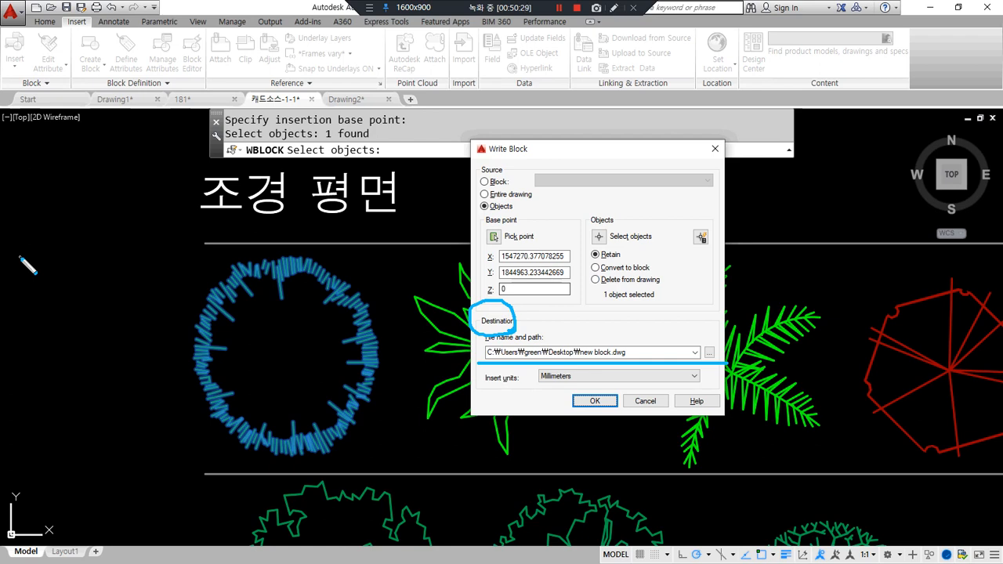
key(Delete)
mouse_move(703, 357)
mouse_down()
mouse_move(692, 350)
mouse_move(718, 347)
mouse_move(701, 364)
mouse_up()
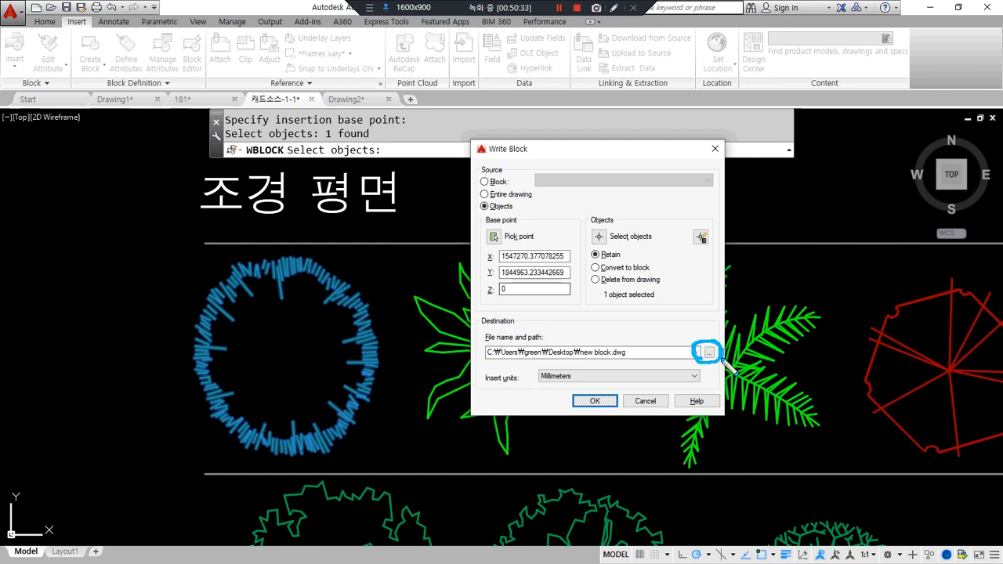
Step: Set the write-block destination to 조경평면1.dwg on the D: drive and write the selected tree to that file
click(709, 352)
click(541, 150)
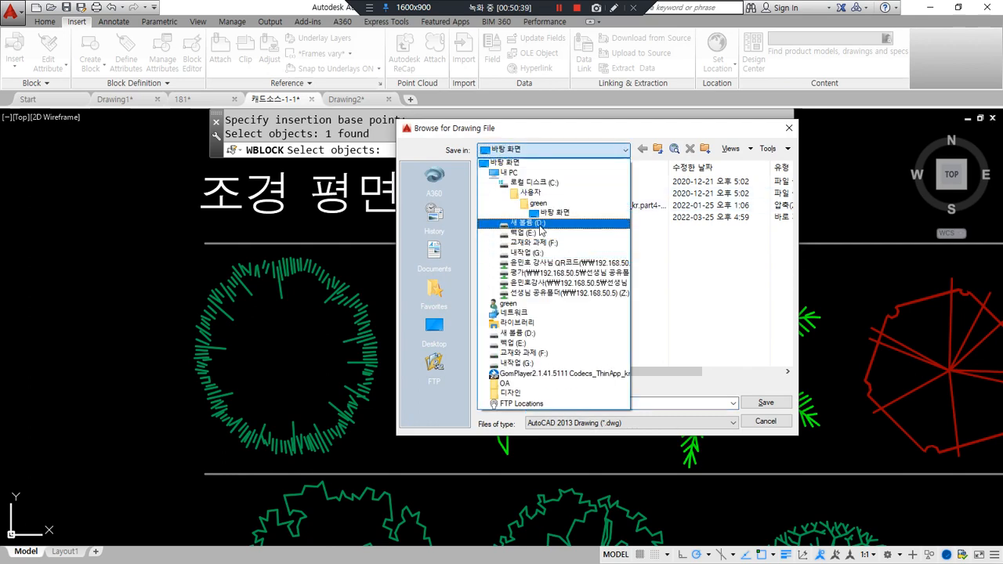
click(536, 224)
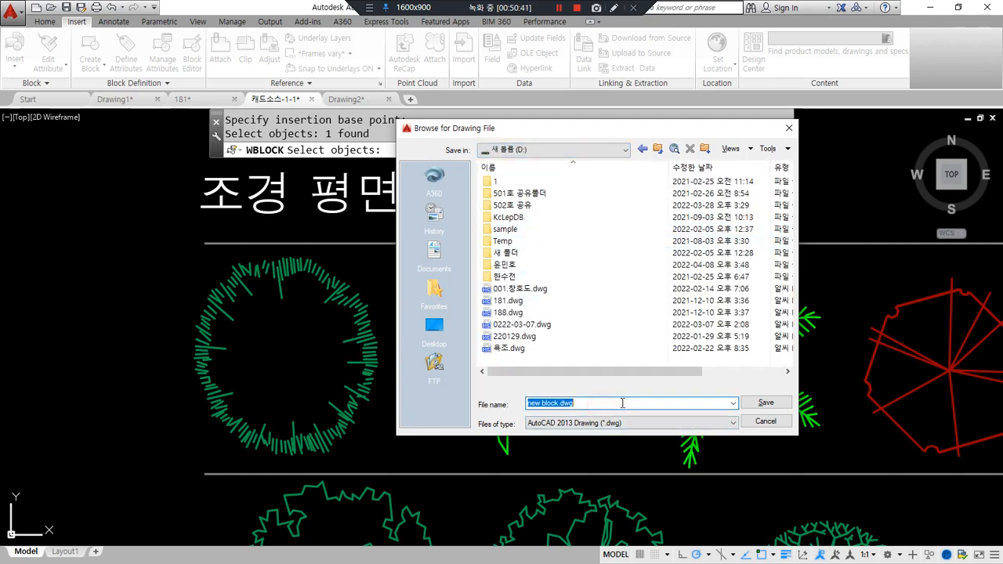
text(조경평면1)
click(765, 403)
drag(476, 357, 551, 357)
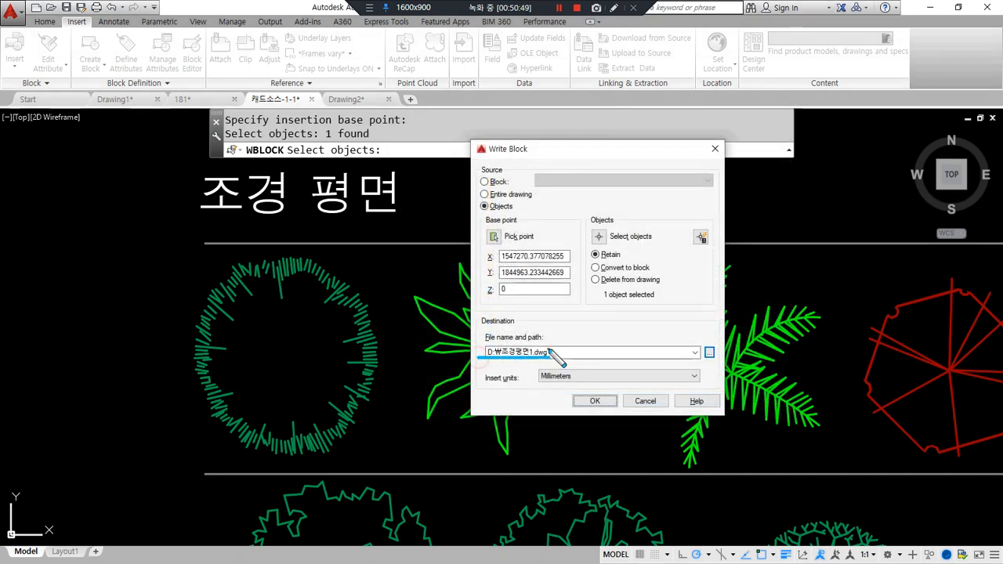
drag(603, 392, 611, 417)
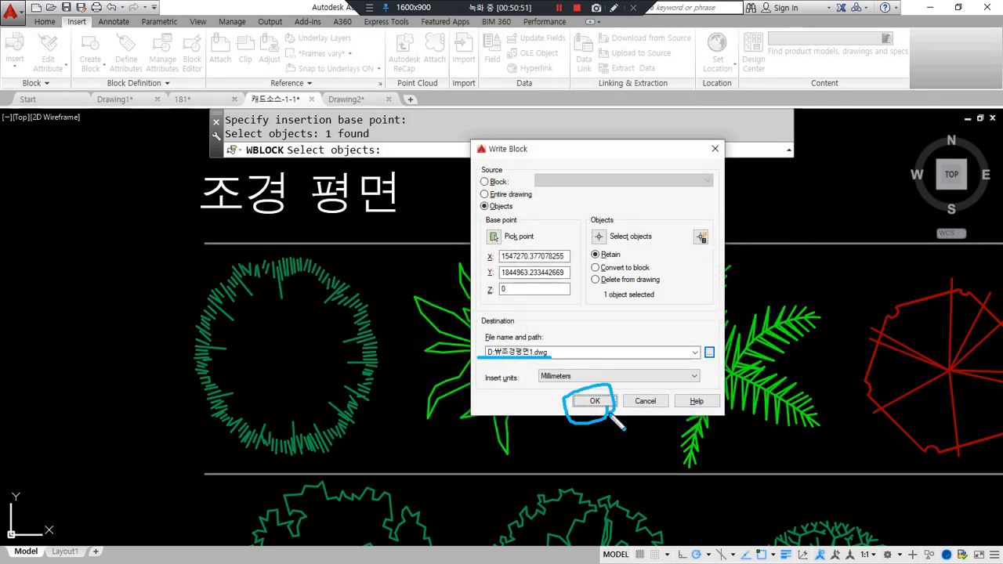
mouse_move(34, 5)
mouse_down()
mouse_move(8, 31)
mouse_move(9, 91)
mouse_move(85, 6)
mouse_up()
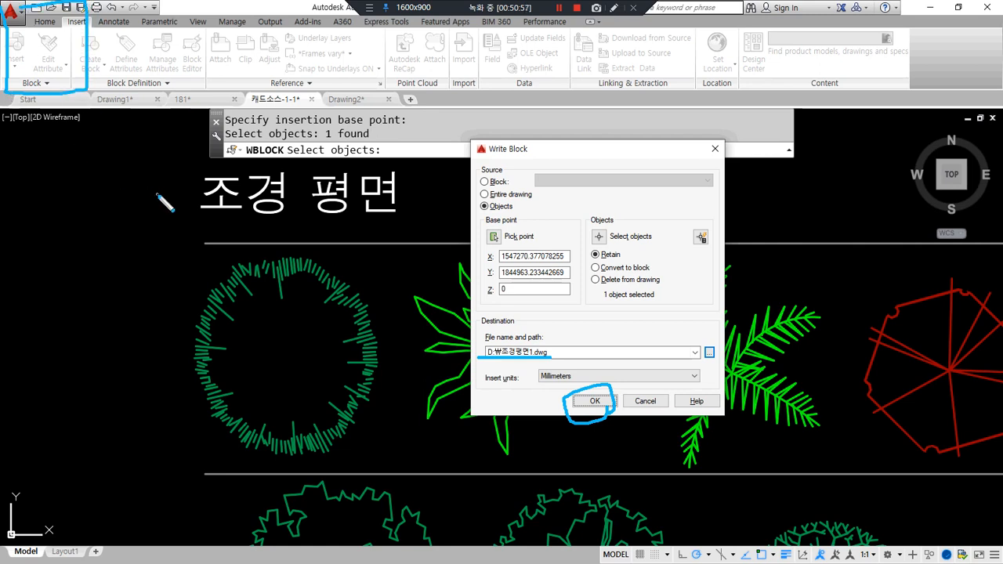
click(589, 401)
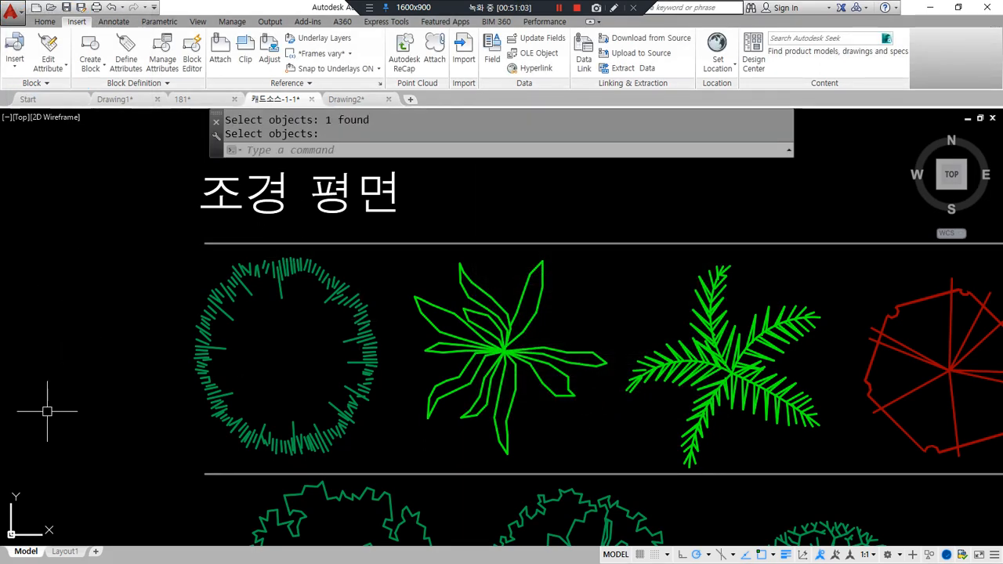
Step: Switch to File Explorer and look through the D: drive for 조경평면1.dwg
key(alt+Tab)
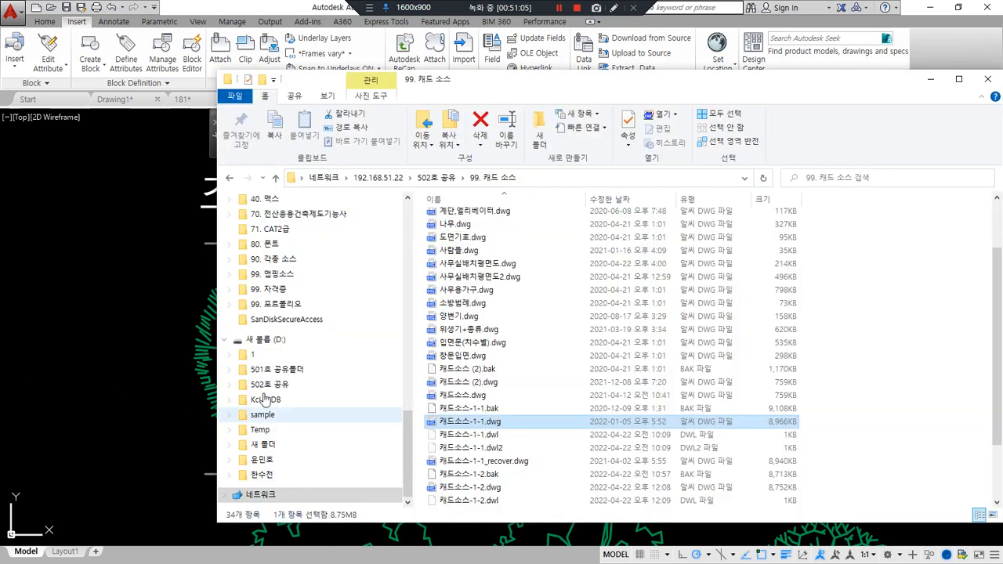
click(265, 342)
scroll(533, 365, down, 6)
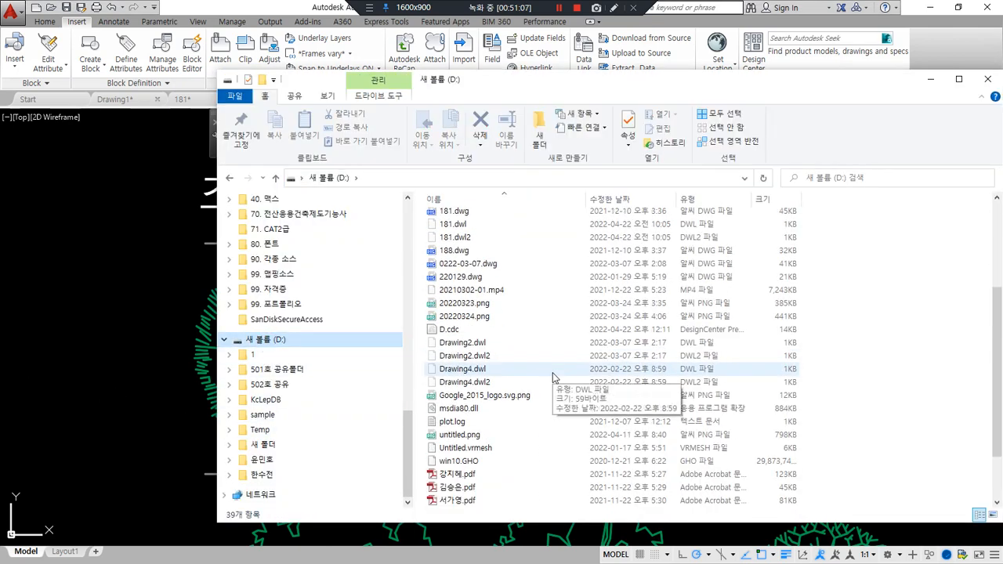
click(531, 354)
scroll(531, 349, up, 4)
scroll(532, 334, down, 3)
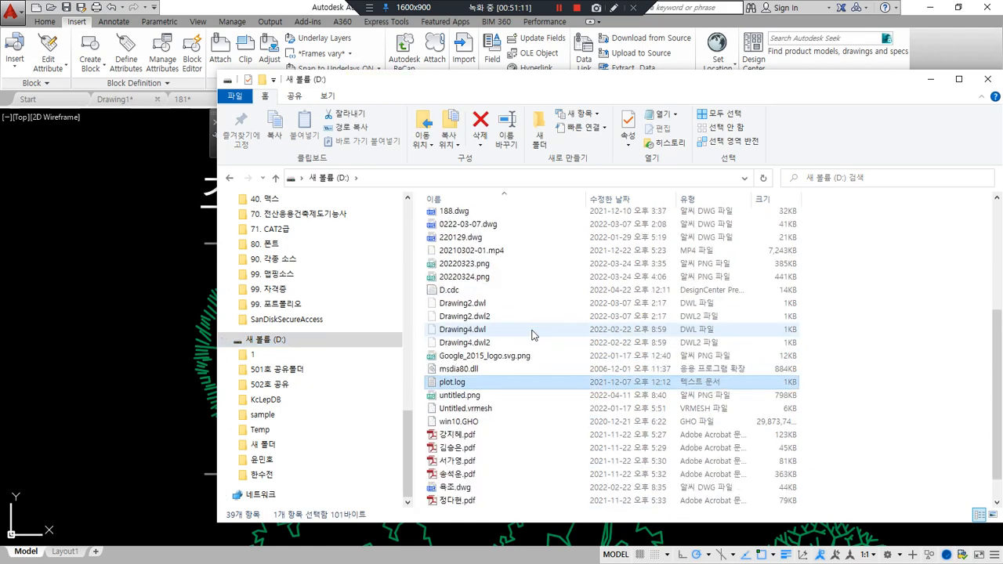
scroll(535, 345, down, 1)
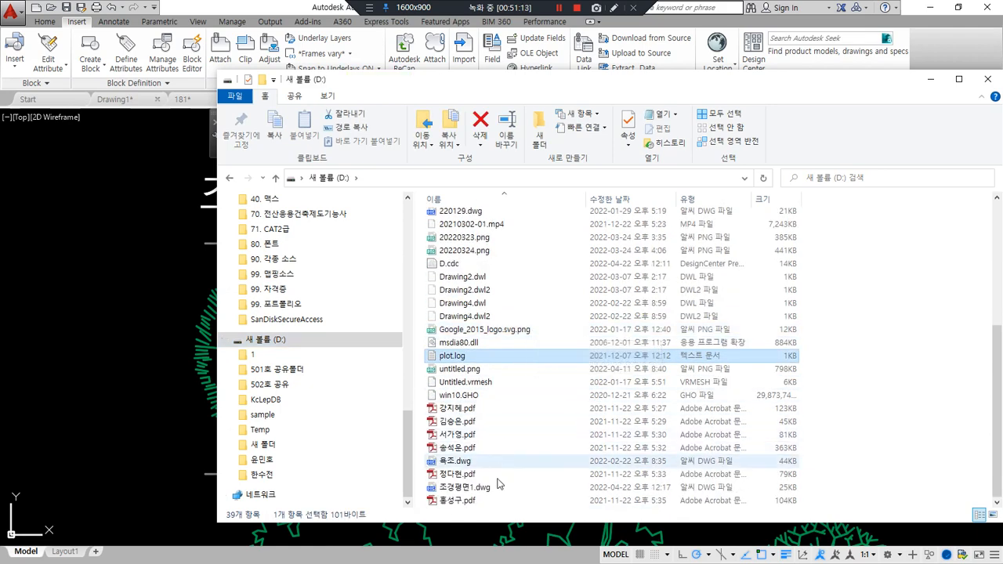
Step: Open 조경평면1.dwg in AutoCAD and turn on lineweight display
click(473, 489)
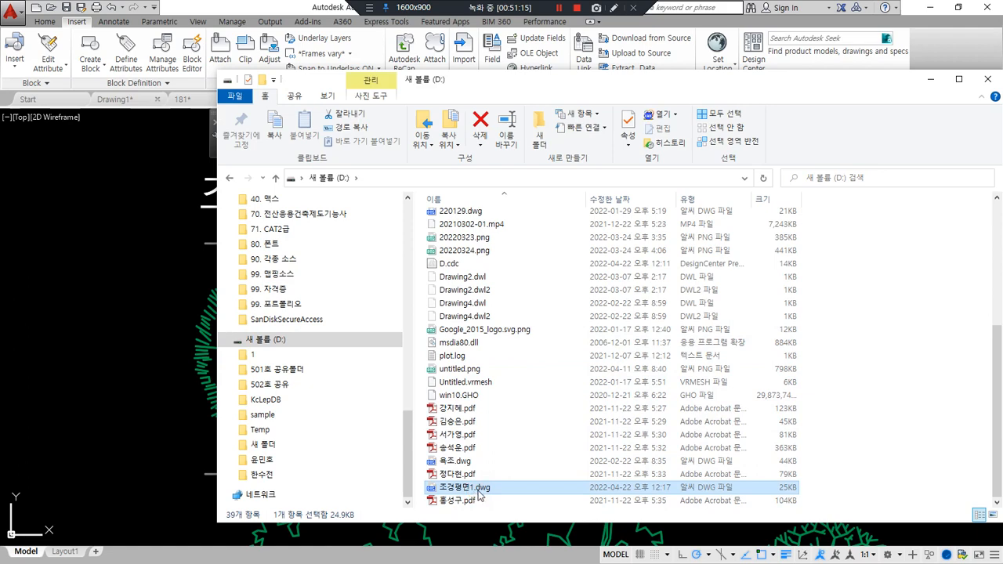
mouse_move(473, 491)
mouse_down()
mouse_move(481, 494)
mouse_move(290, 12)
mouse_up()
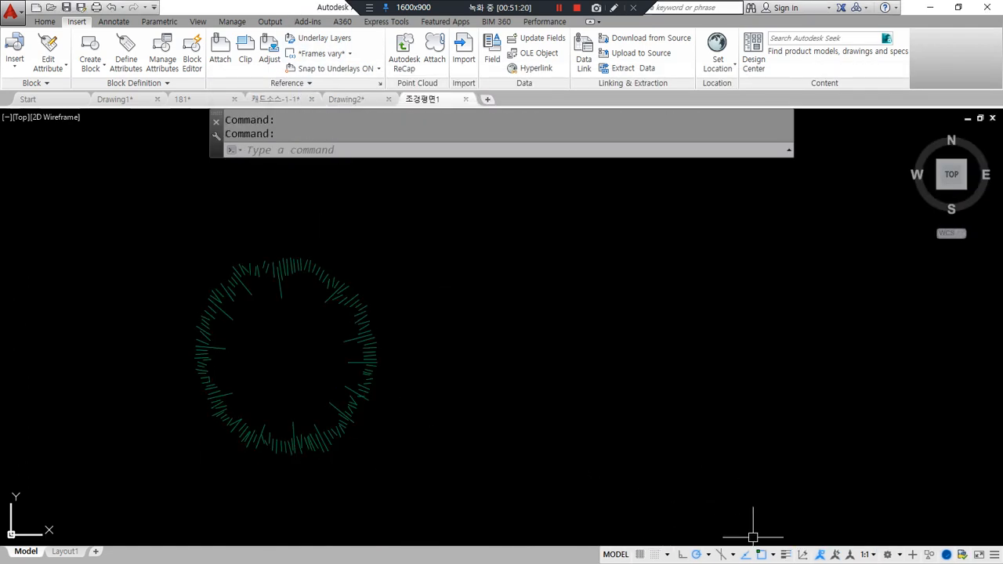
click(786, 554)
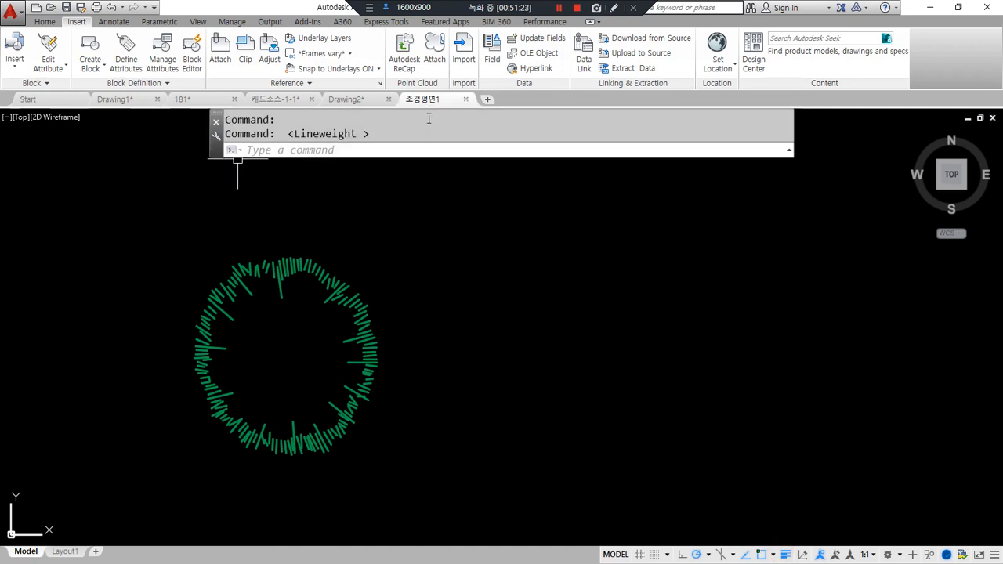
Step: Switch to the Notepad notes and add "(블록 속성)" at the end of the "attdef, attedit" line
key(alt+Tab)
drag(122, 316, 394, 316)
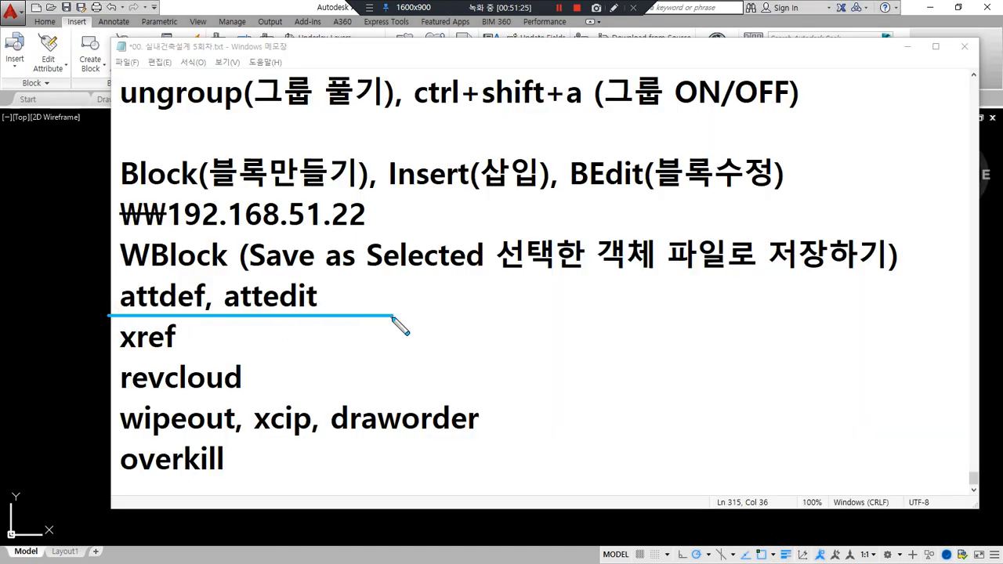
click(388, 293)
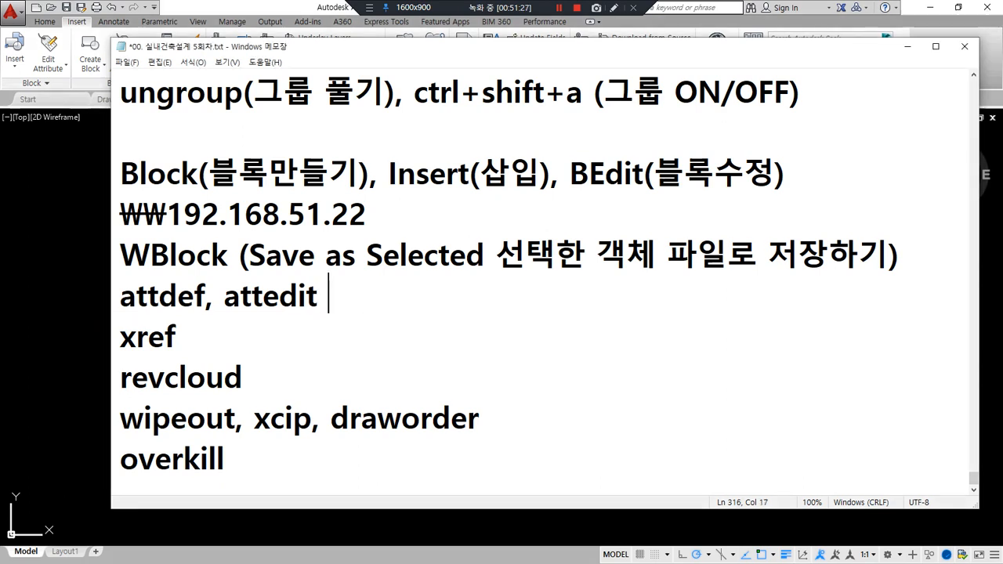
text((qmf)
key(BackSpace)
key(BackSpace)
key(BackSpace)
key(Hangul)
text(ㅂ블록 속성)
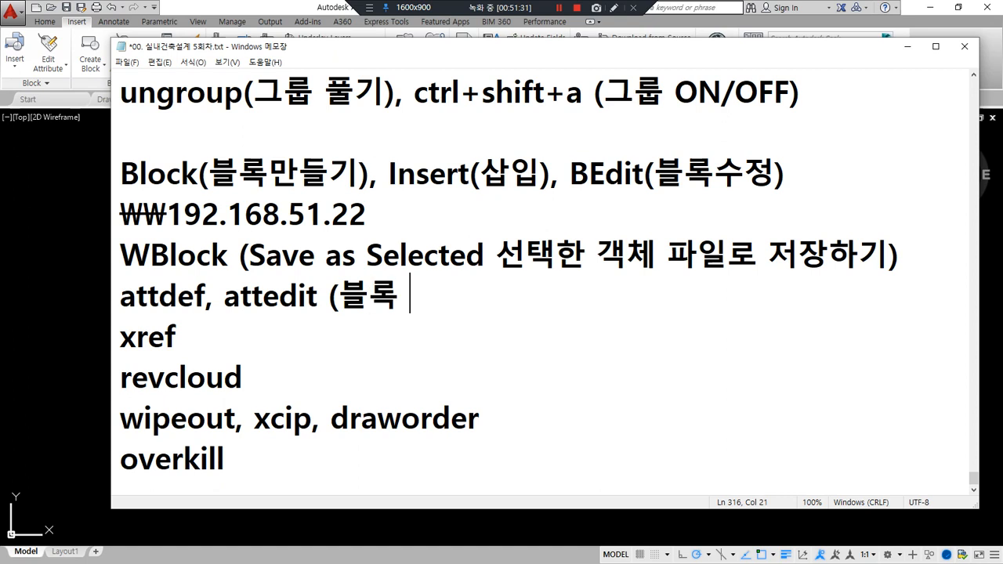
text())
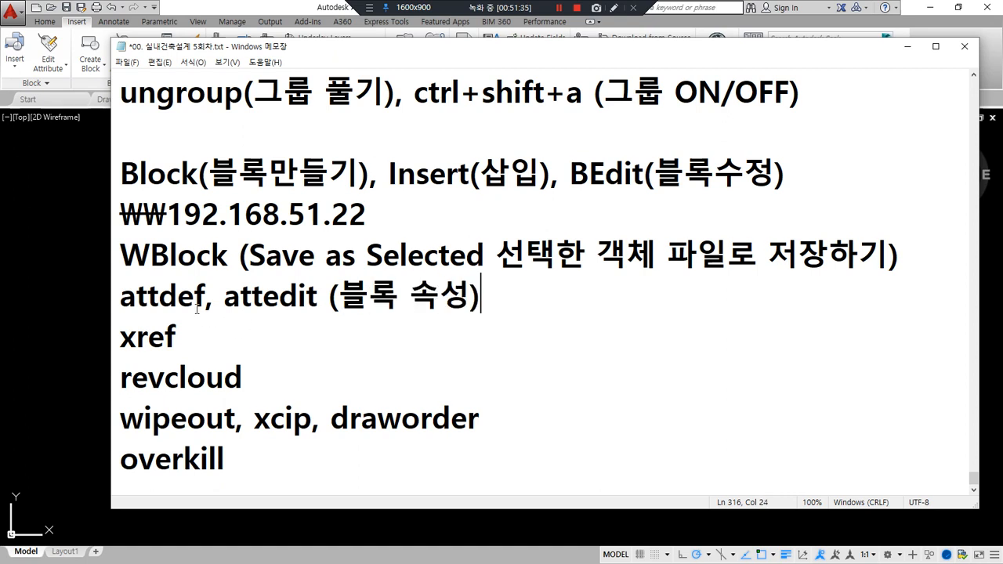
Step: Insert "(속성정의)" directly after "attdef" in the notes
text((ㅅ모)
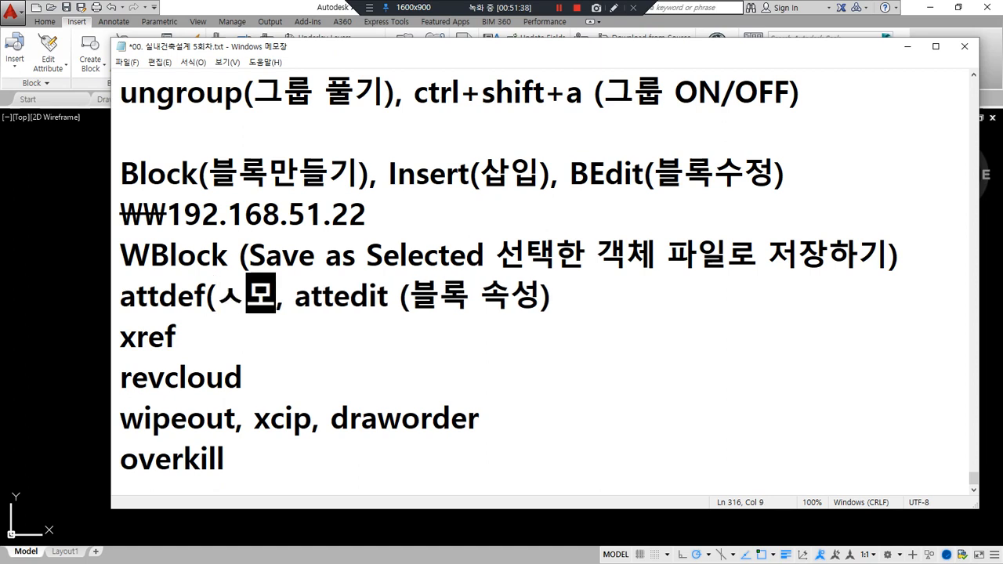
text(속성저)
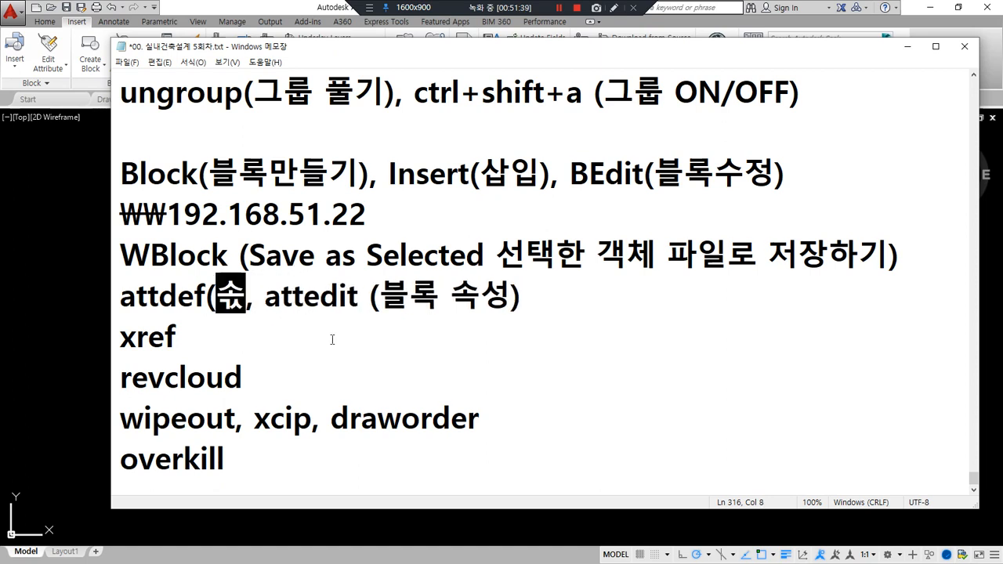
text(정의))
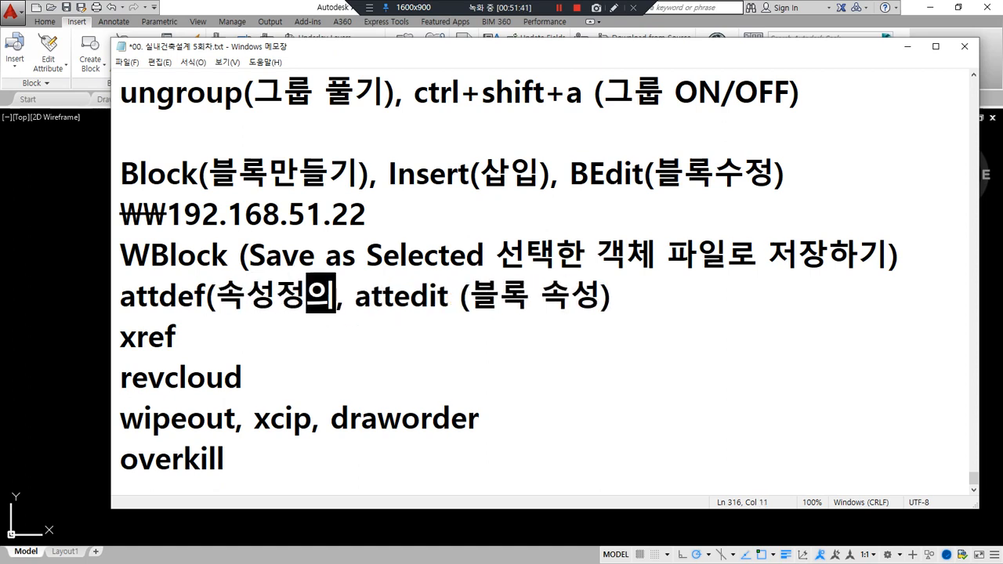
Step: Insert "(속성편집)" directly after "attedit" on the same line of the notes
key(Right)
key(Right)
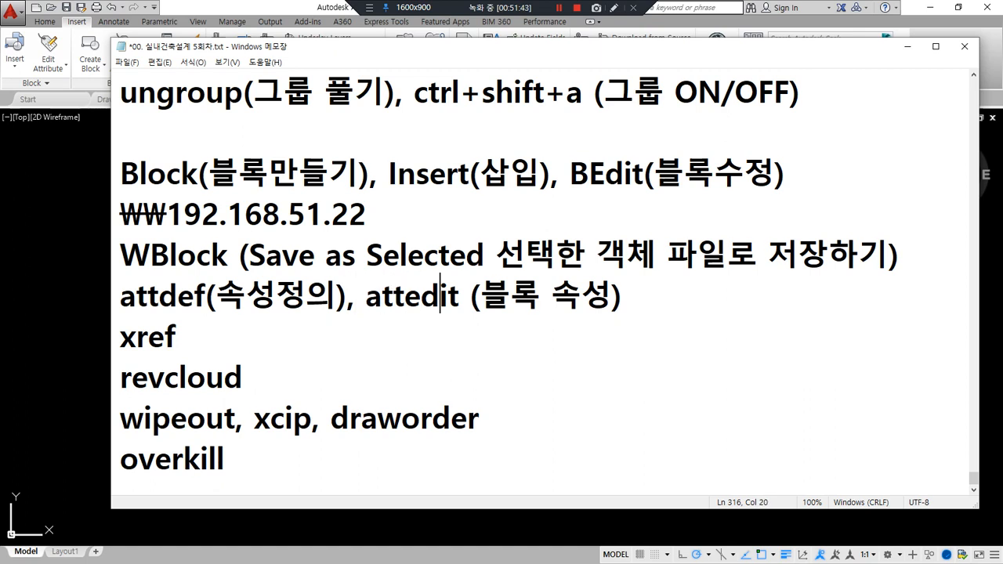
text((속성편집)
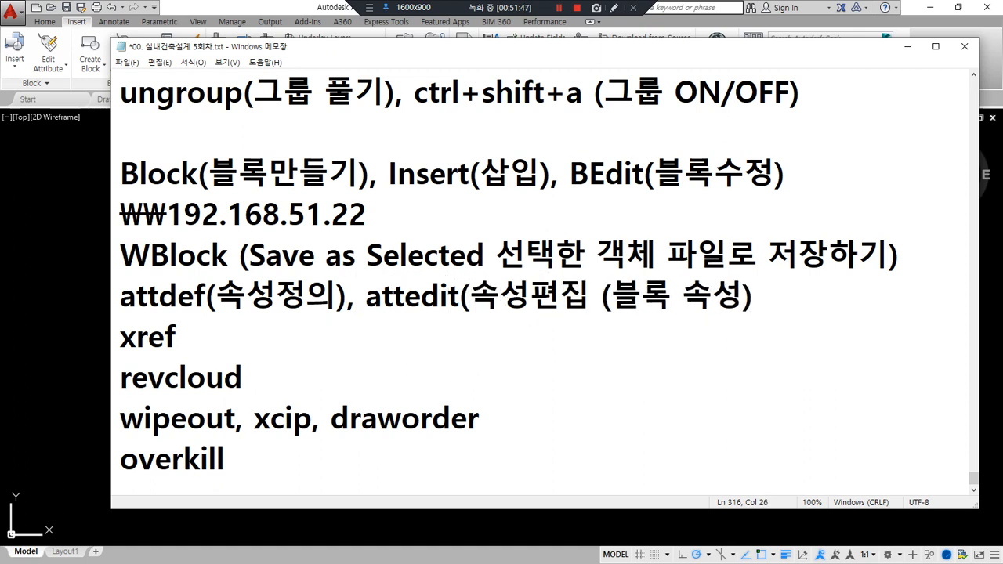
text())
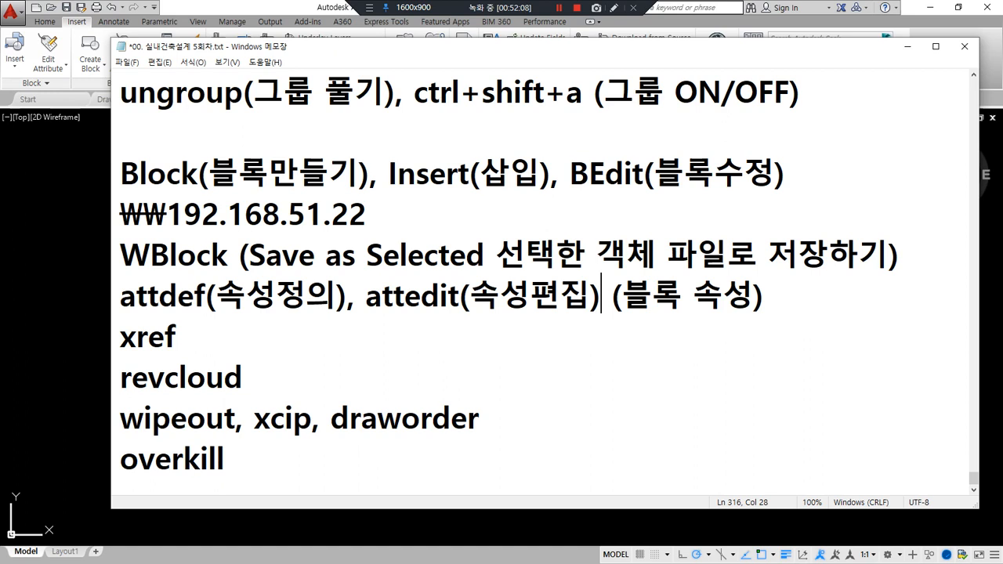
Step: Switch back to AutoCAD's Drawing1, erase all existing objects, and zoom to All
click(89, 310)
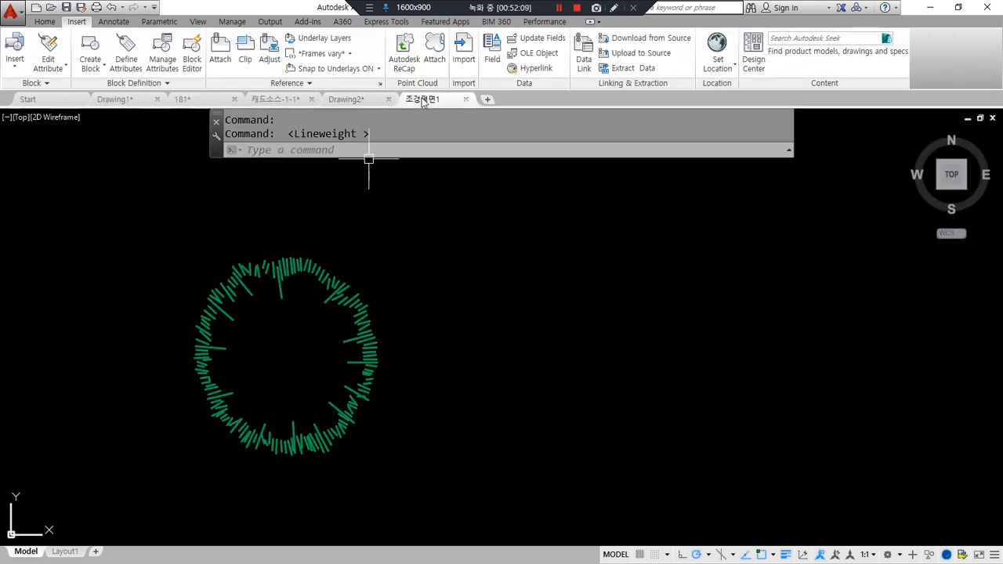
click(114, 99)
scroll(358, 336, down, 3)
click(537, 263)
click(94, 482)
text(e)
key(Return)
text(z)
key(Return)
text(a)
key(Return)
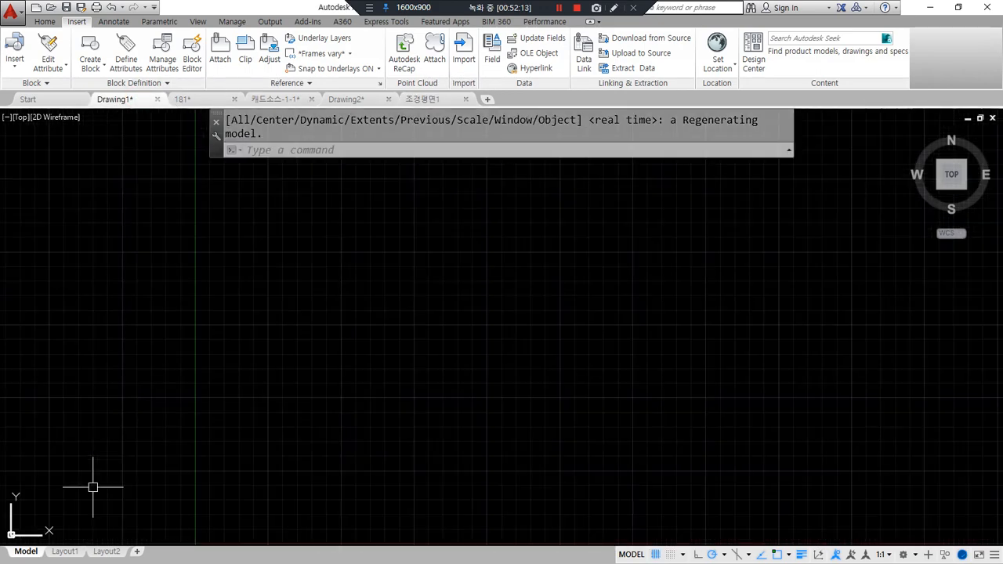
Step: Draw one horizontal and one vertical construction line through a common point in the empty drawing
text(xl)
key(Return)
click(334, 427)
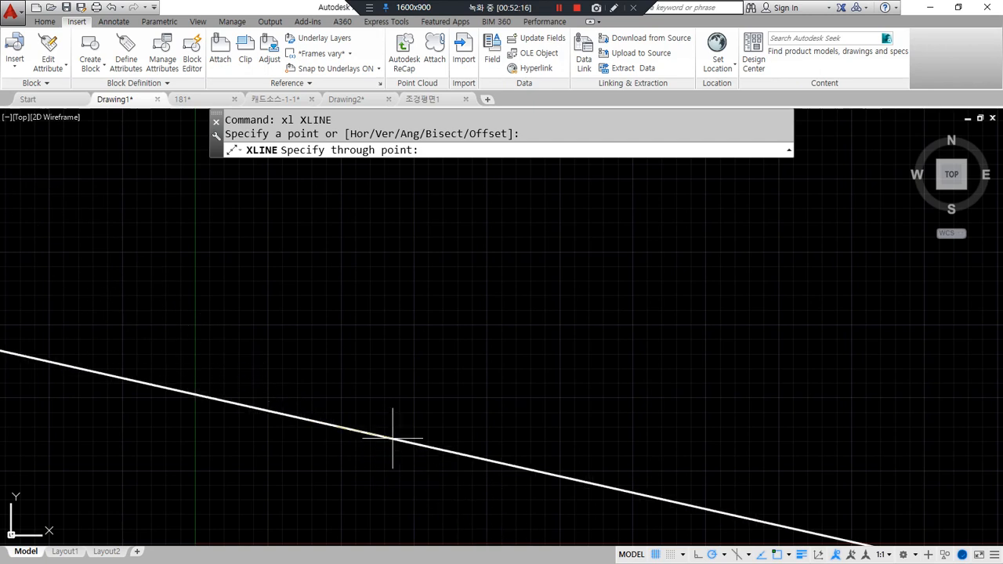
click(397, 427)
click(329, 404)
key(Return)
Step: Offset the horizontal construction line upward three times in succession, using the default offset distance
text(o)
key(Return)
key(Return)
click(358, 424)
click(358, 404)
click(359, 395)
click(358, 376)
click(359, 364)
click(358, 344)
key(Return)
Step: Offset the vertical construction line 20 to the right
text(o)
key(Return)
text(20)
key(Return)
click(328, 317)
click(369, 303)
key(Return)
Step: Offset the second vertical line 30 to the right to form the wider table column
key(Return)
text(30)
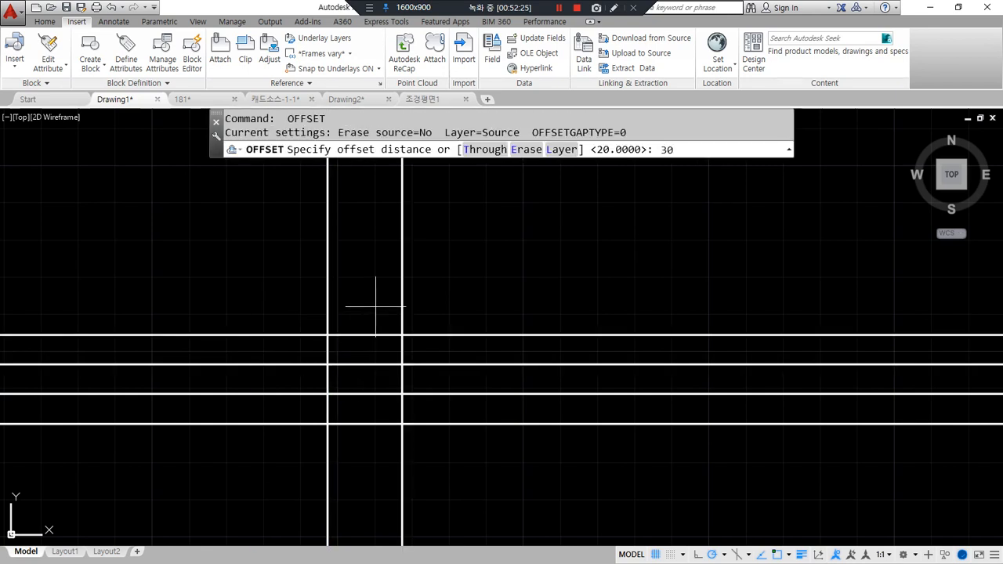
key(Return)
click(403, 305)
click(547, 405)
key(Return)
Step: Trim all line ends outside the grid with a fence around it, leaving a table of three rows and two columns
text(tr)
key(Return)
key(Return)
text(f)
key(Return)
click(551, 469)
click(538, 283)
click(296, 281)
click(295, 464)
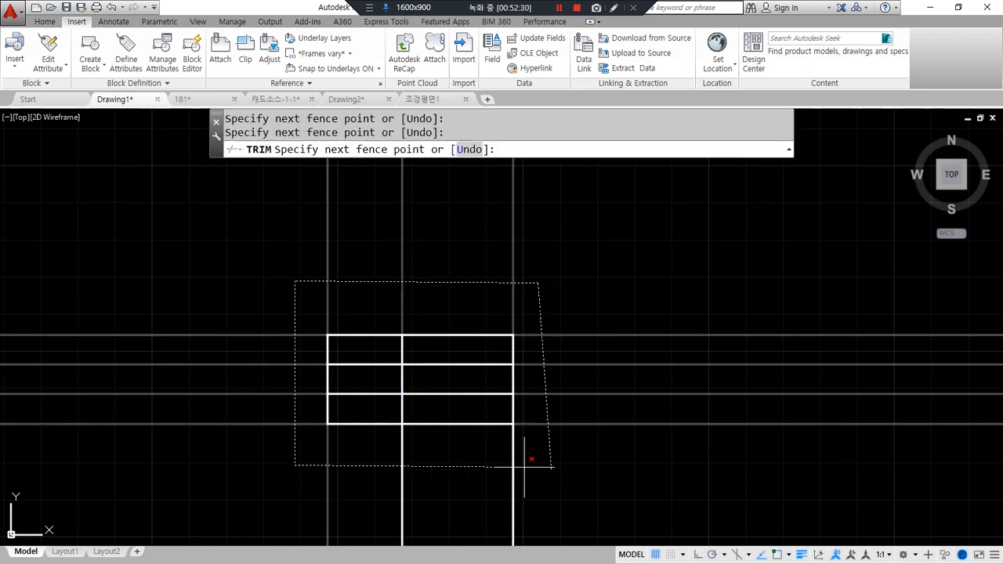
click(541, 467)
key(Return)
scroll(414, 358, up, 4)
key(Return)
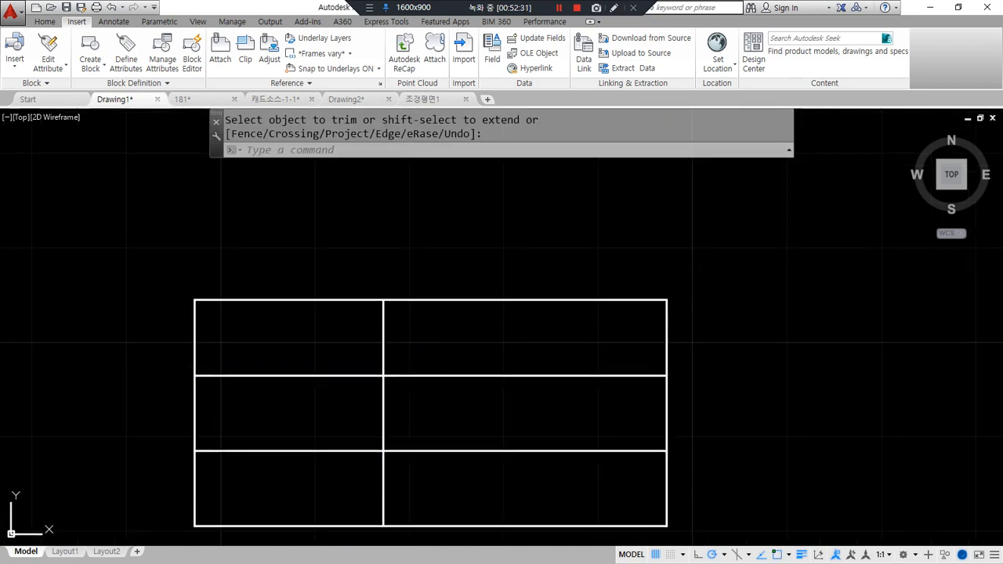
Step: Add the multiline text "날 짜" in the table's top narrow cell with Middle Center justification
middle_drag(403, 493, 388, 446)
middle_drag(370, 498, 368, 493)
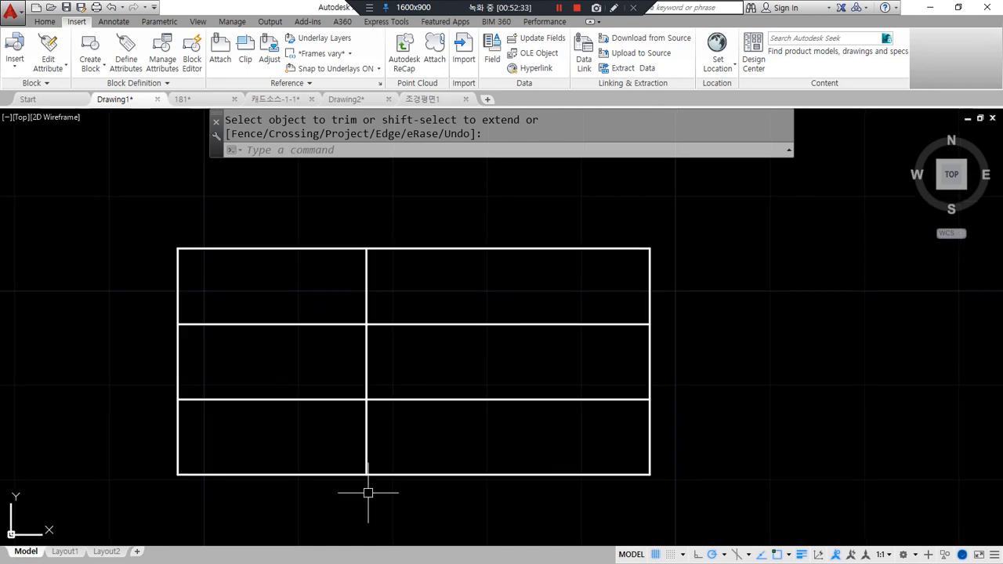
text(t)
key(Return)
click(179, 249)
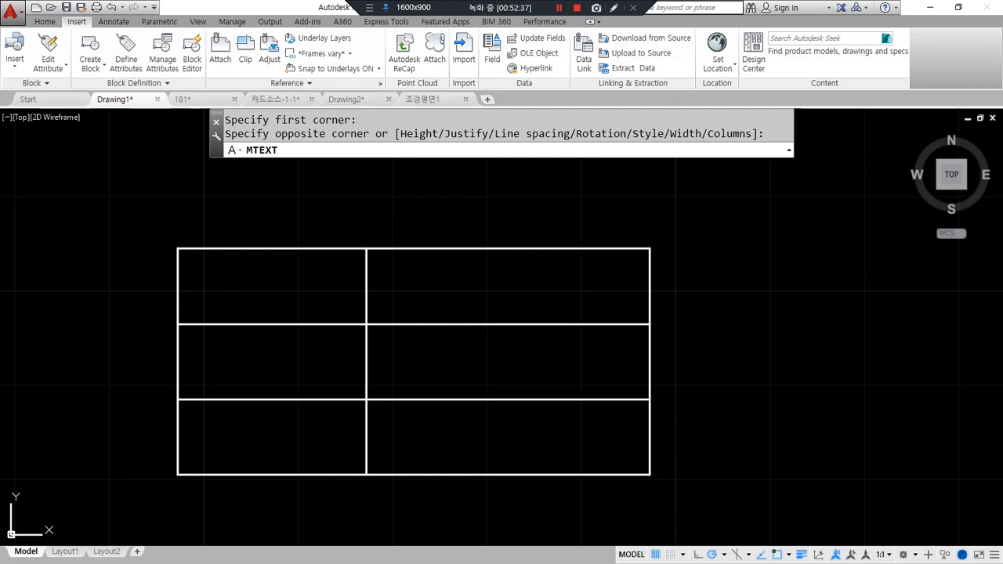
click(366, 323)
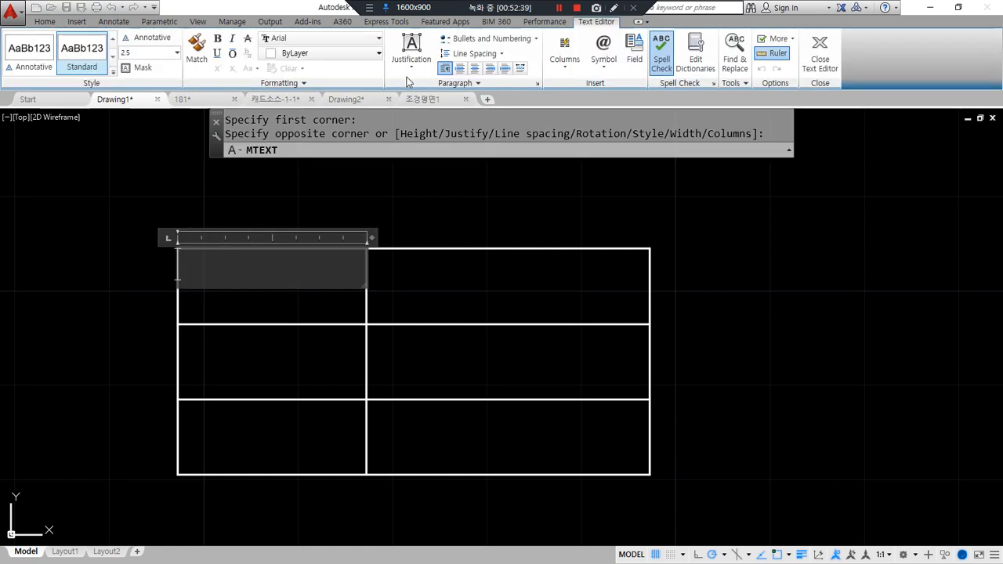
click(411, 56)
click(433, 145)
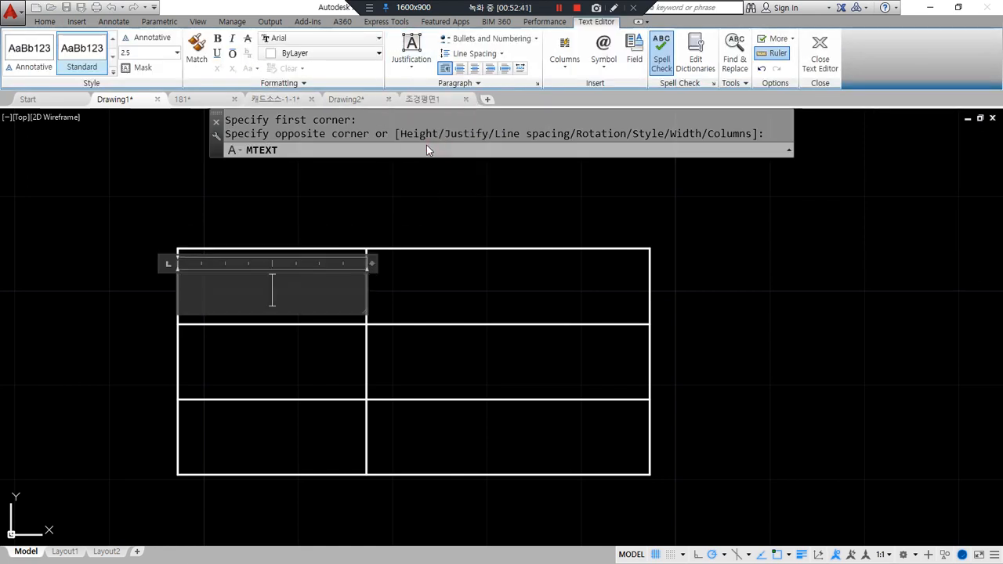
text(날짜)
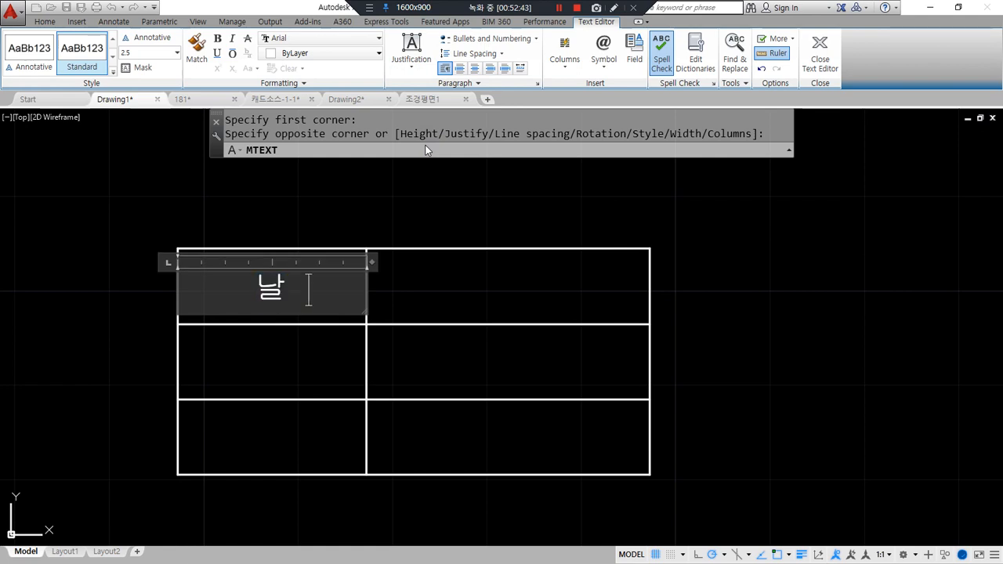
Step: Change the font of the "날 짜" label to 맑은 고딕 and finish the text
key(ctrl+a)
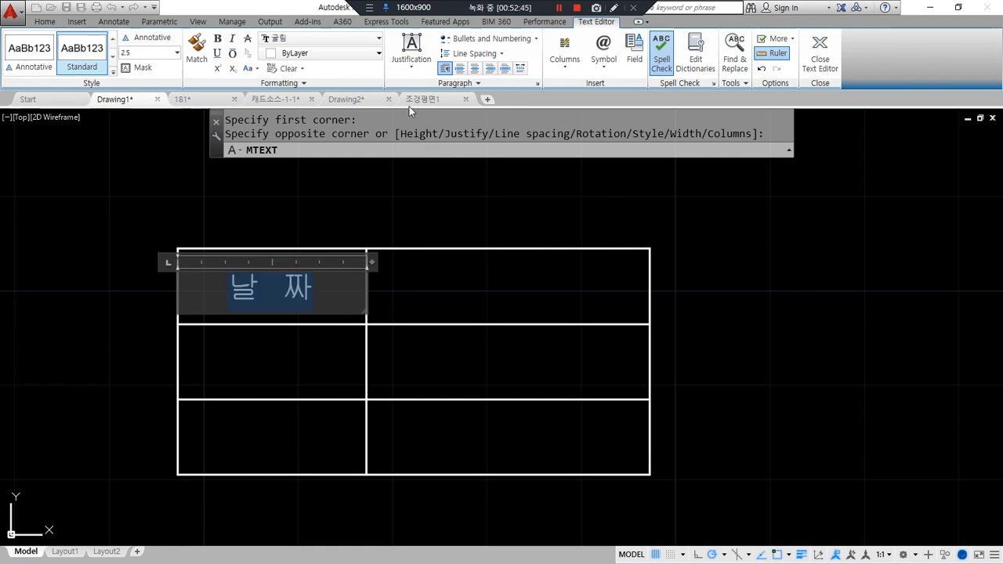
click(379, 37)
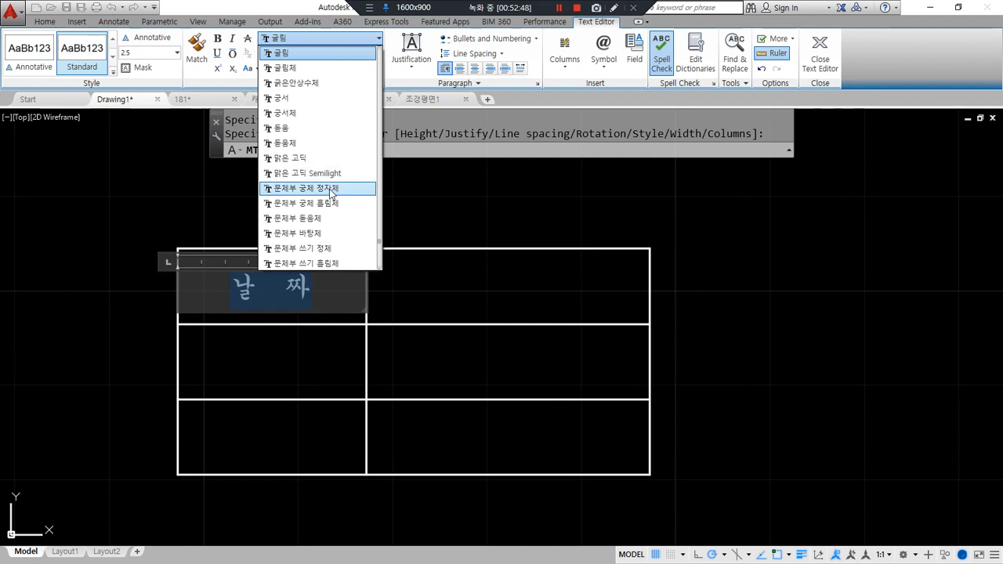
click(320, 159)
click(406, 312)
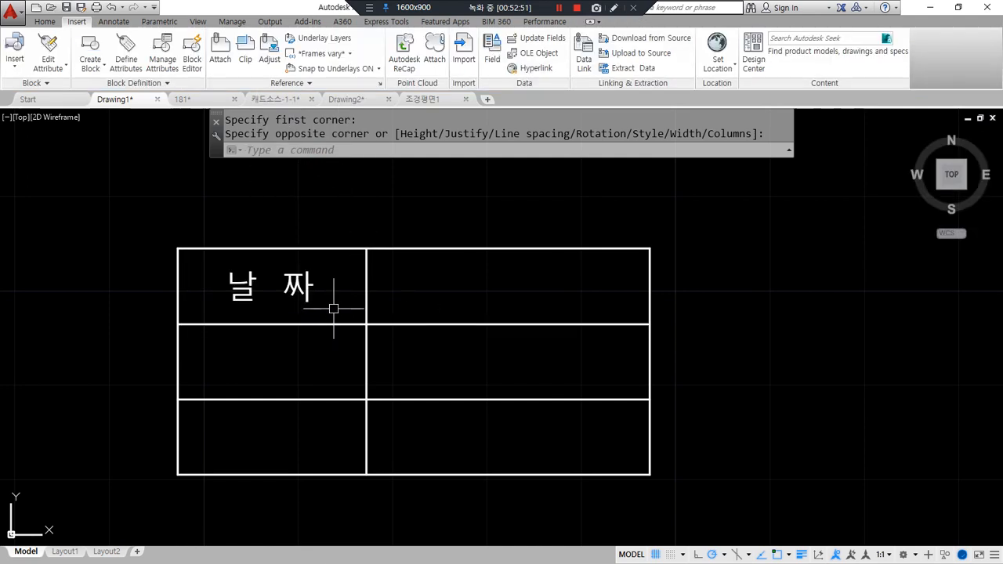
Step: Copy the "날 짜" label into the two narrow cells below it, using the cell corners as reference points
text(cp)
key(Return)
click(235, 296)
key(Return)
click(178, 249)
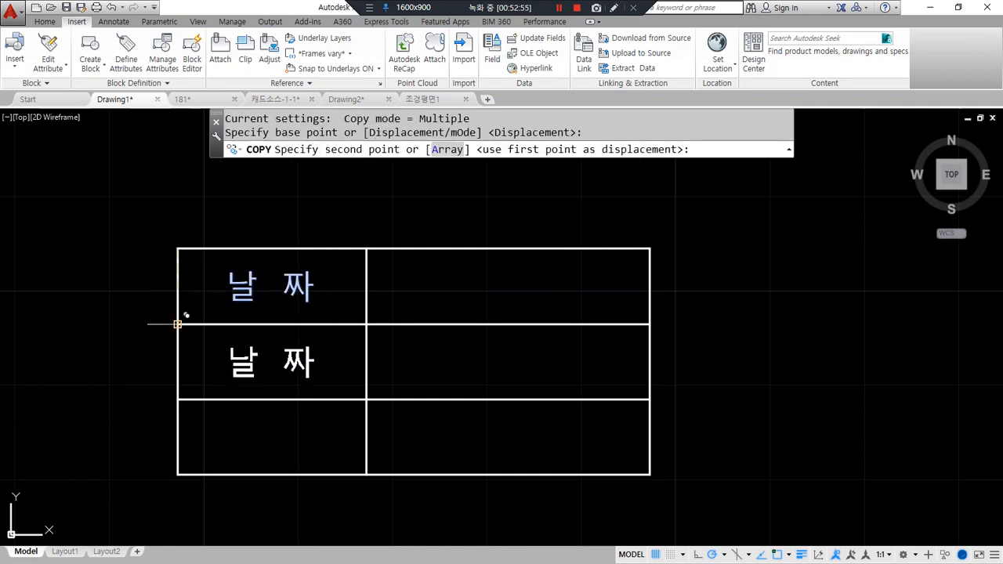
click(178, 324)
click(178, 400)
key(Return)
Step: Change the label in the second row to "도 면"
text(ed)
key(Return)
click(302, 366)
text(도  며)
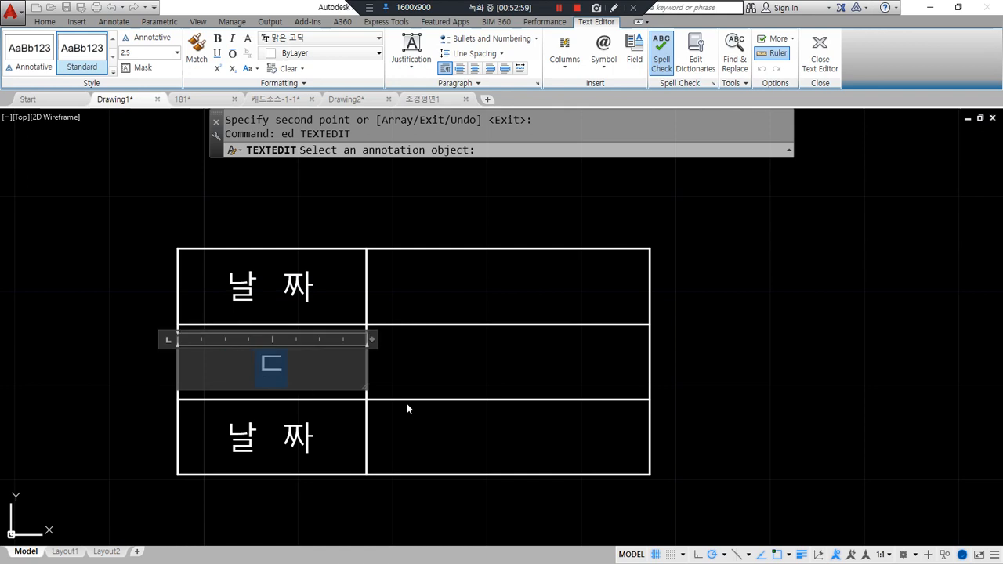
text(ㄴ)
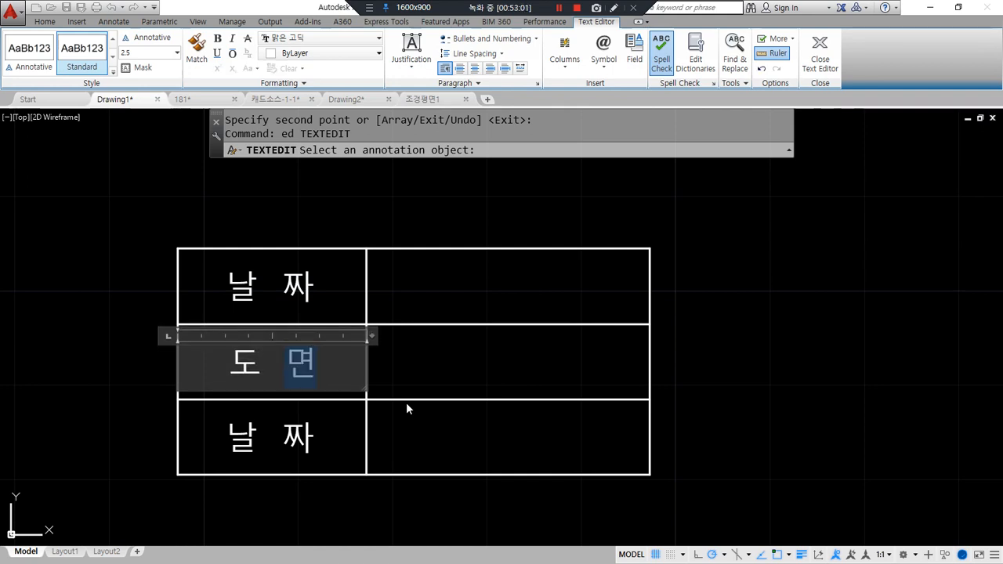
click(406, 402)
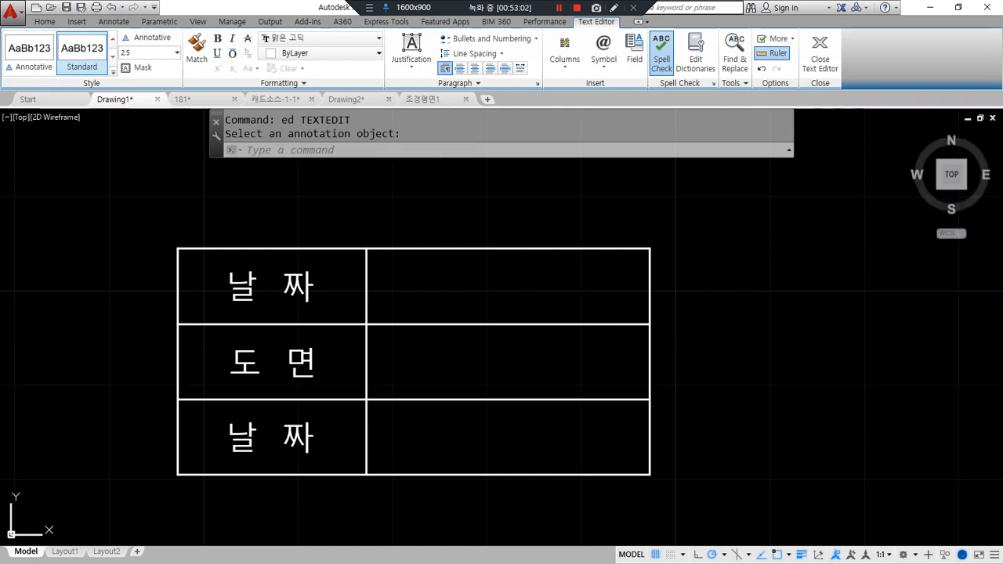
Step: Change the label in the third row to "설 계" and finish text editing
click(296, 446)
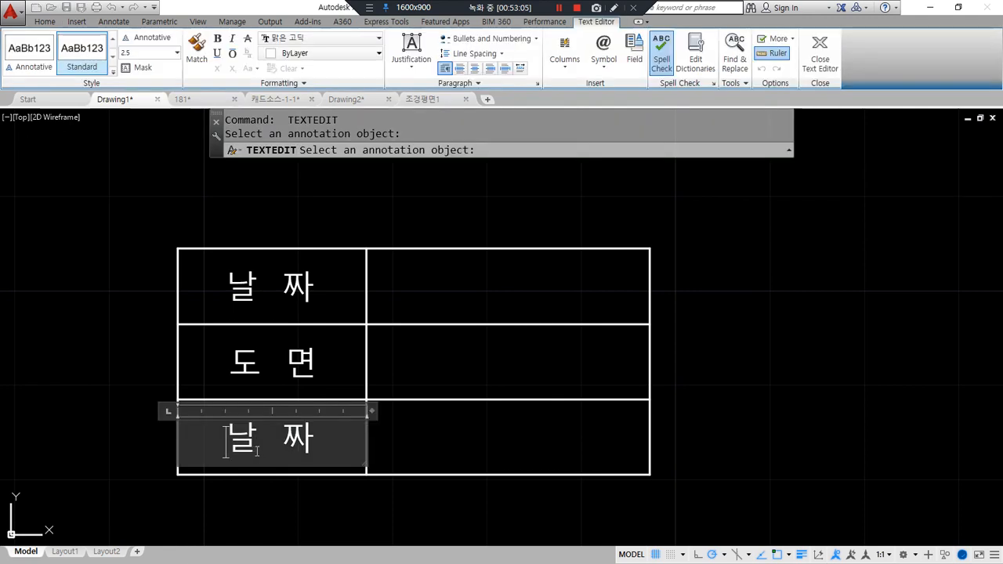
text(tjf)
key(BackSpace)
key(BackSpace)
key(BackSpace)
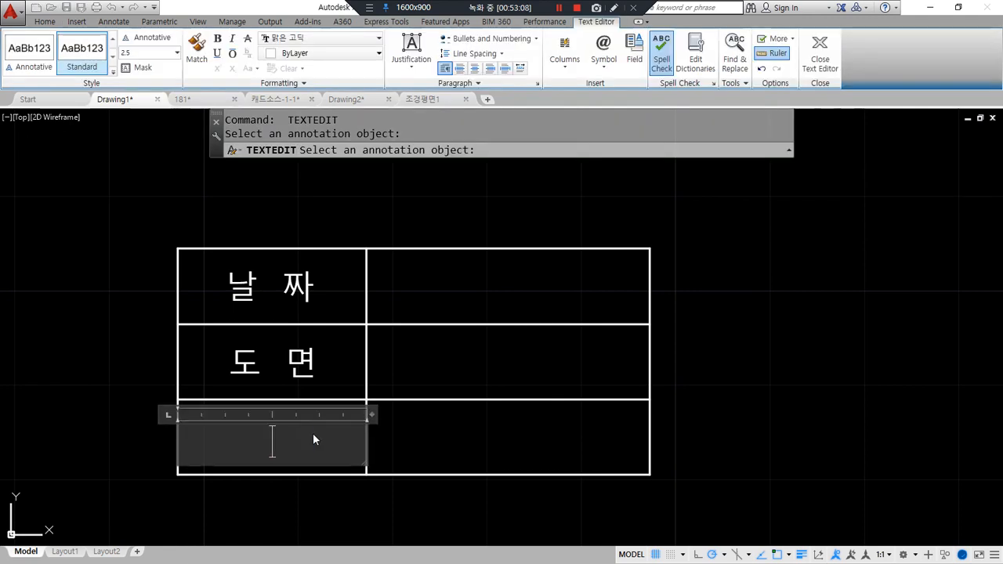
key(Hangul)
text(설 계)
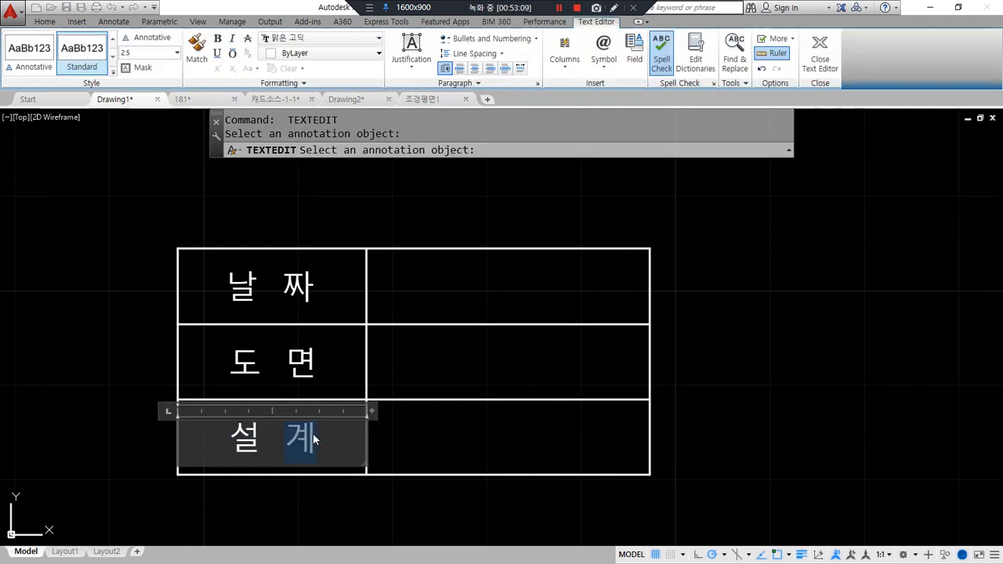
key(ctrl+Return)
key(Return)
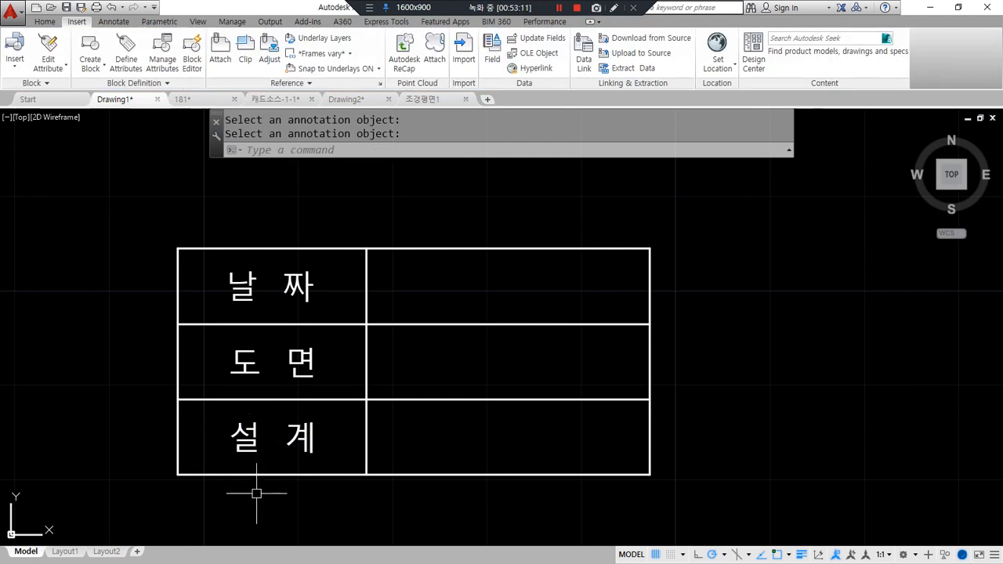
middle_drag(410, 349, 441, 340)
key(ctrl+alt+d)
mouse_move(205, 245)
mouse_down()
mouse_move(180, 284)
mouse_move(199, 320)
mouse_up()
mouse_move(145, 271)
mouse_down()
mouse_move(123, 278)
mouse_move(135, 260)
mouse_up()
drag(218, 228, 362, 233)
mouse_move(279, 178)
mouse_down()
mouse_move(289, 160)
mouse_move(347, 157)
mouse_move(337, 146)
mouse_up()
mouse_move(398, 232)
mouse_down()
mouse_move(423, 221)
mouse_move(623, 219)
mouse_up()
mouse_move(608, 166)
mouse_down()
mouse_move(629, 181)
mouse_move(609, 192)
mouse_up()
drag(657, 166, 659, 186)
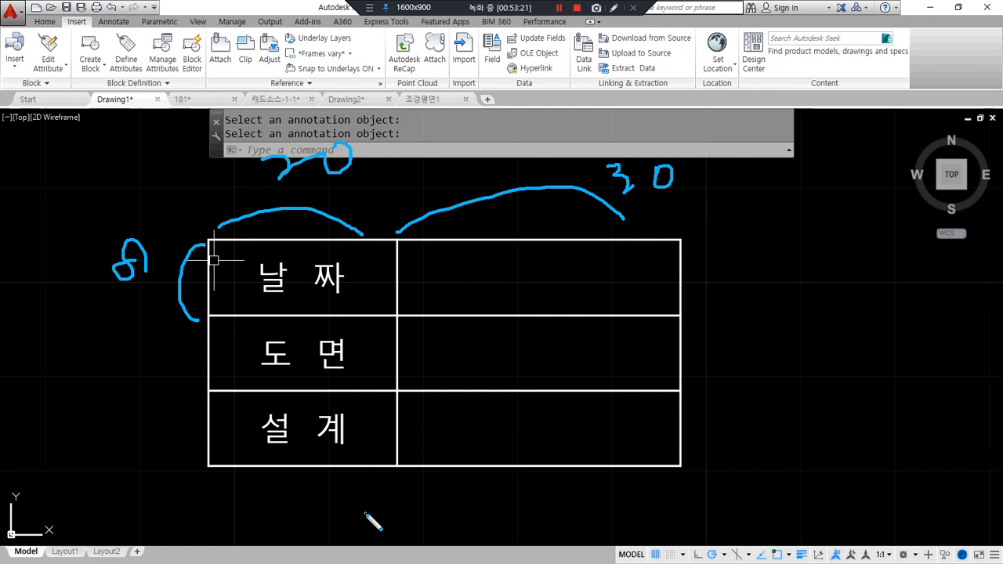
key(Escape)
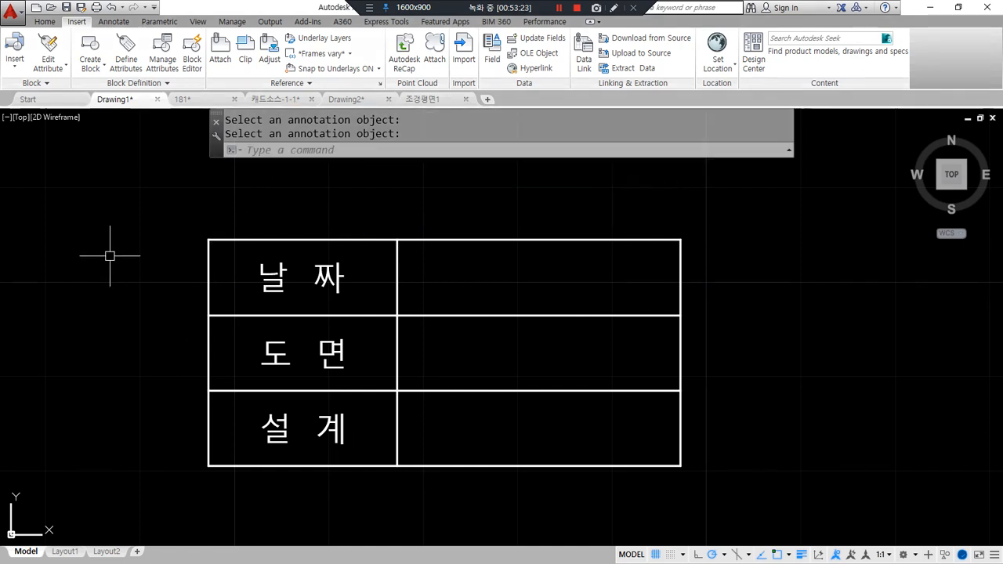
mouse_move(470, 253)
mouse_down()
mouse_move(461, 308)
mouse_move(468, 254)
mouse_up()
mouse_move(477, 331)
mouse_down()
mouse_move(491, 377)
mouse_move(476, 331)
mouse_up()
mouse_move(465, 419)
mouse_down()
mouse_move(505, 442)
mouse_move(469, 406)
mouse_up()
drag(479, 427, 528, 440)
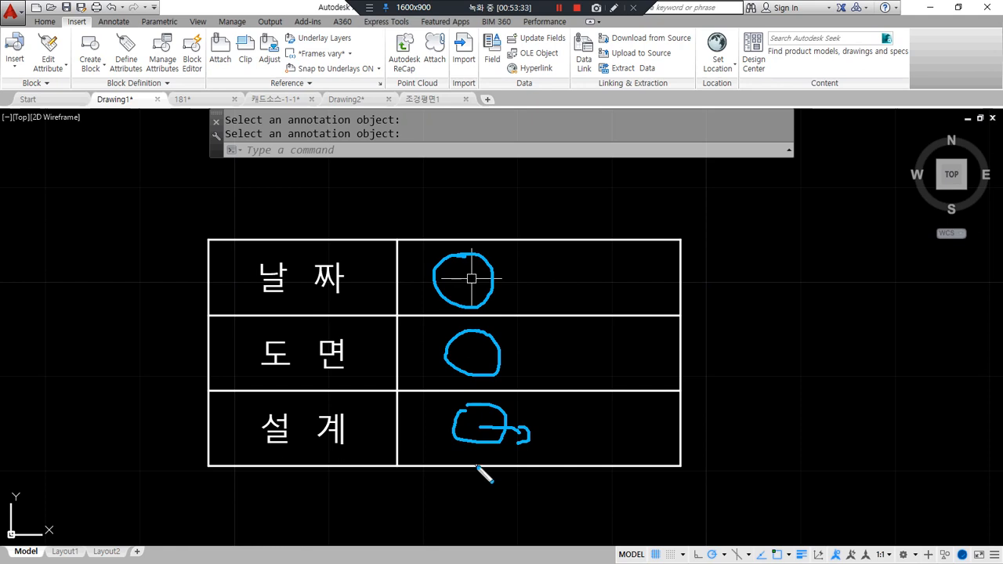
Step: Offset the vertical line between the two columns 2 into the wide column
text(o)
key(Return)
text(2)
key(Return)
click(402, 274)
click(431, 274)
key(Return)
Step: Offset the table's top edge and both inner row lines 4 downward to get a centre line in each row
key(Return)
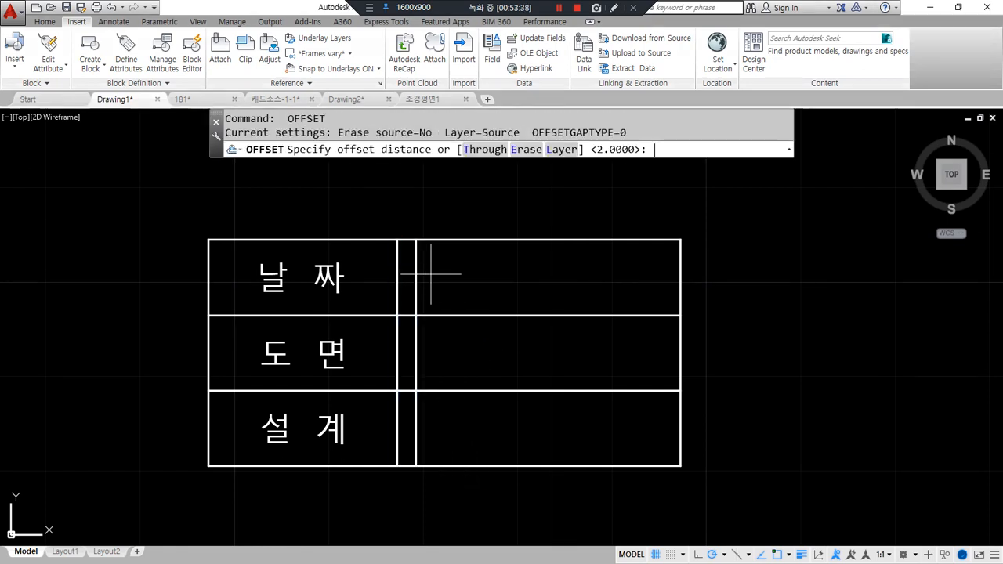
text(4)
key(Return)
click(444, 240)
click(475, 336)
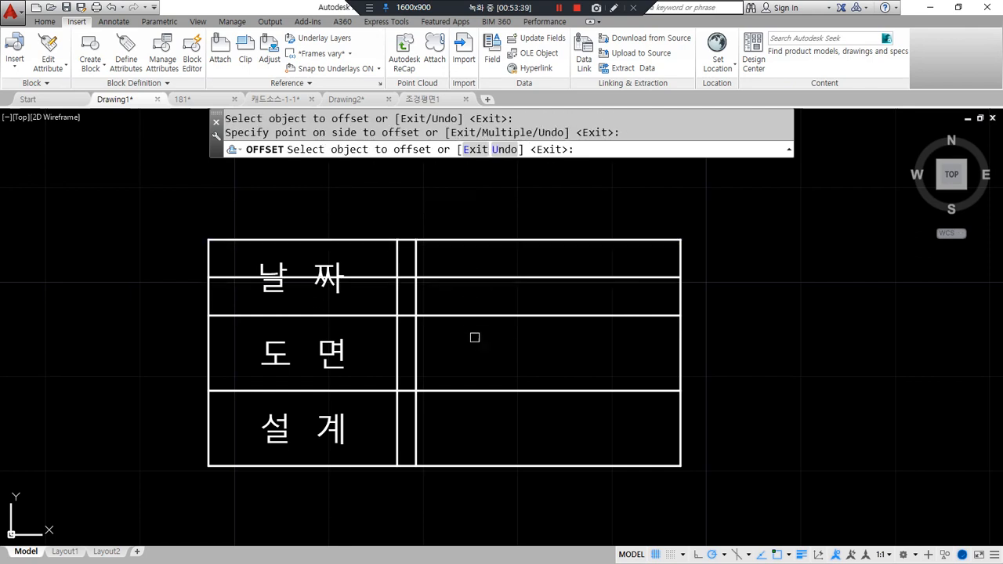
click(478, 322)
click(480, 358)
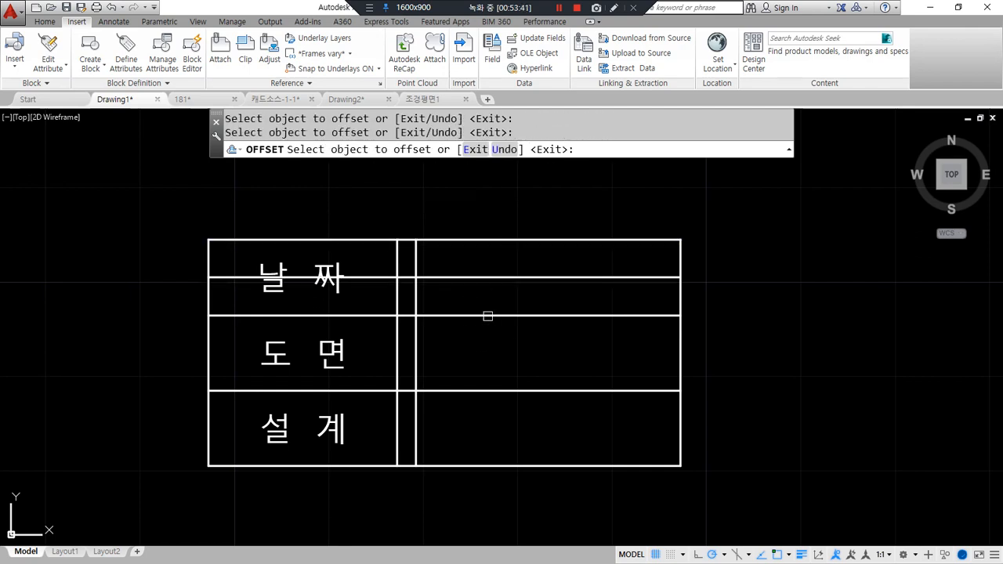
click(487, 320)
click(484, 352)
click(483, 394)
click(484, 421)
key(Return)
Step: Trim the three row centre lines back to the offset vertical line and delete that vertical line
text(tr)
key(Return)
click(413, 420)
key(Return)
click(385, 428)
click(382, 351)
click(370, 271)
click(377, 294)
key(Return)
click(417, 296)
key(Delete)
Step: Turn the three centre lines in the wide column red by assigning them to the red layer
click(464, 278)
click(452, 351)
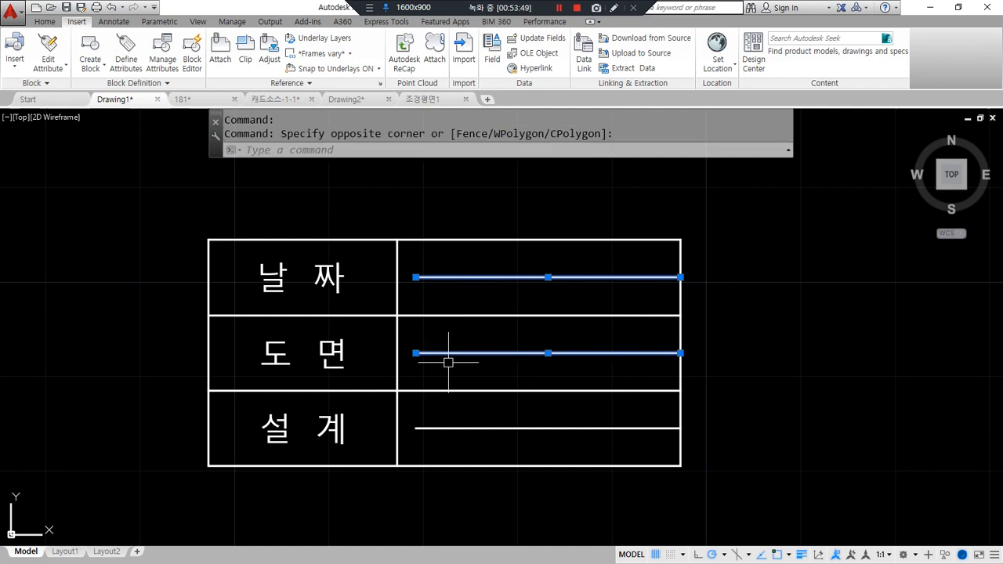
click(454, 429)
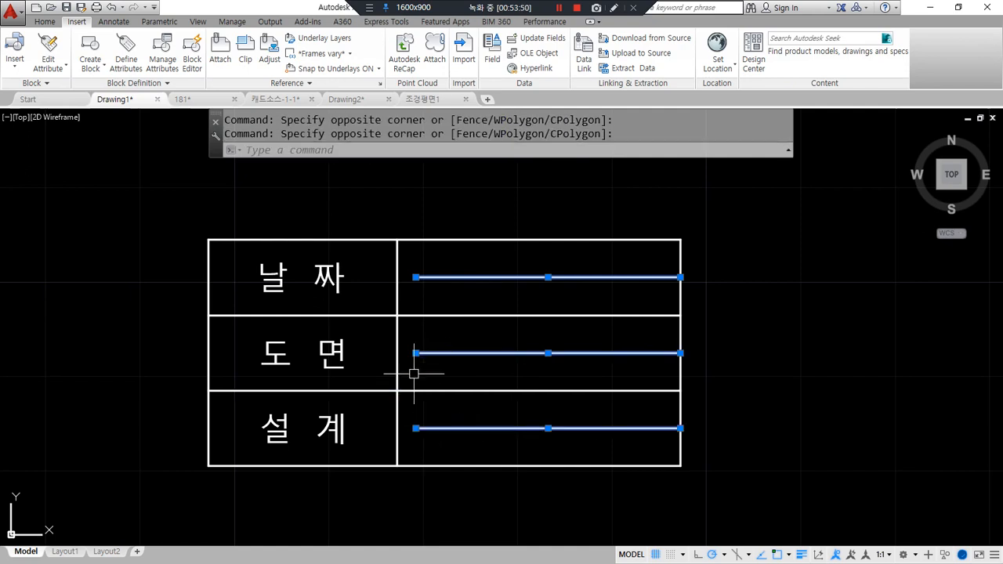
click(45, 21)
click(541, 38)
click(557, 75)
key(Escape)
key(Escape)
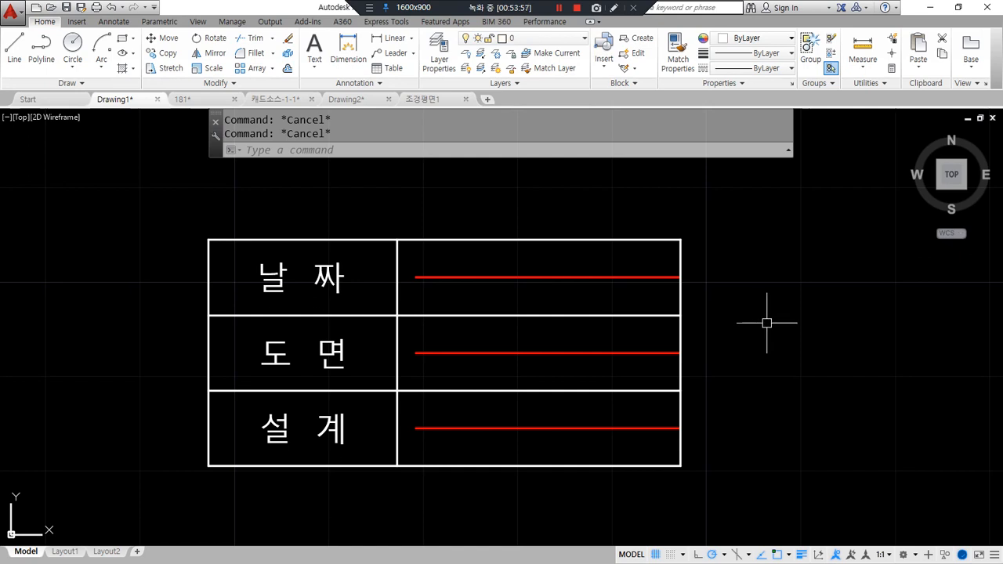
Step: Start a new attribute definition with Middle left justification and a text height of 2.5
text(att)
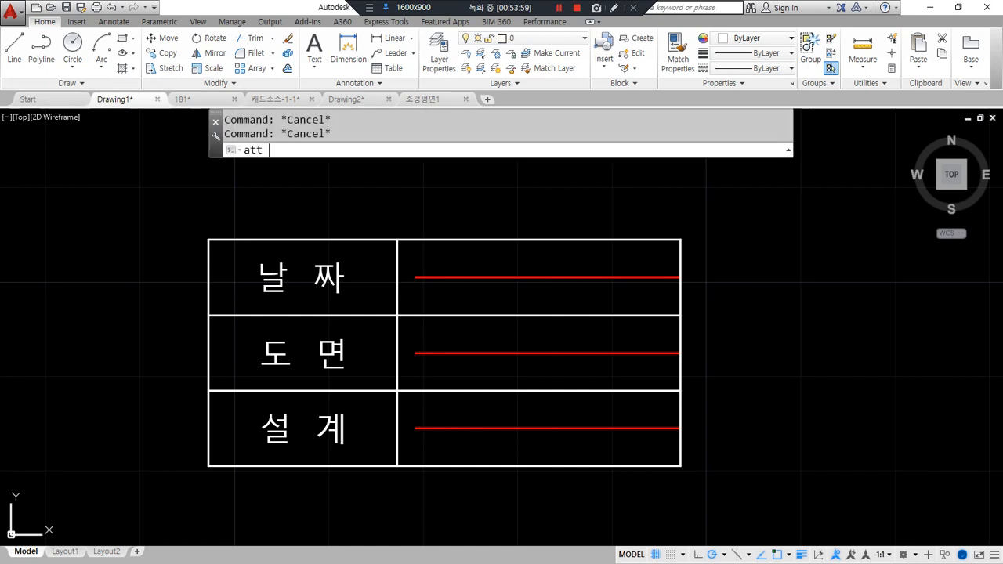
key(Return)
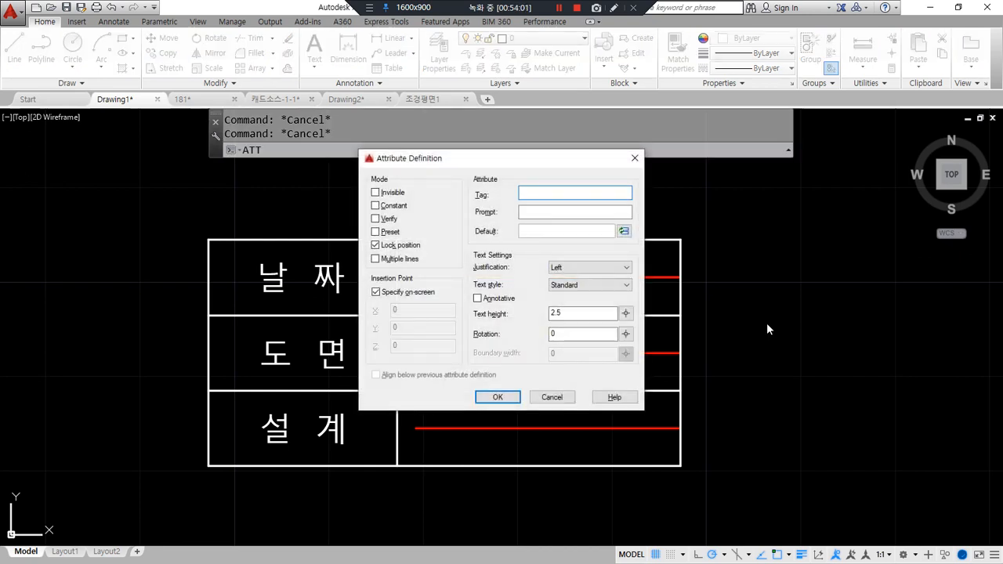
drag(463, 157, 464, 401)
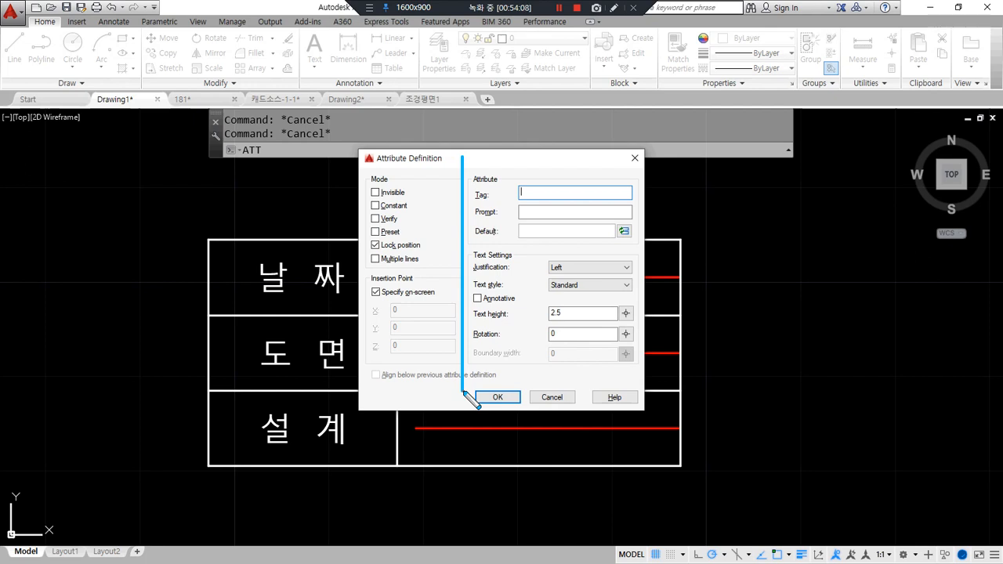
drag(643, 218, 452, 221)
mouse_move(608, 188)
mouse_down()
mouse_move(701, 259)
mouse_move(676, 269)
mouse_move(706, 269)
mouse_move(683, 264)
mouse_up()
mouse_move(471, 213)
mouse_down()
mouse_move(309, 217)
mouse_move(299, 234)
mouse_up()
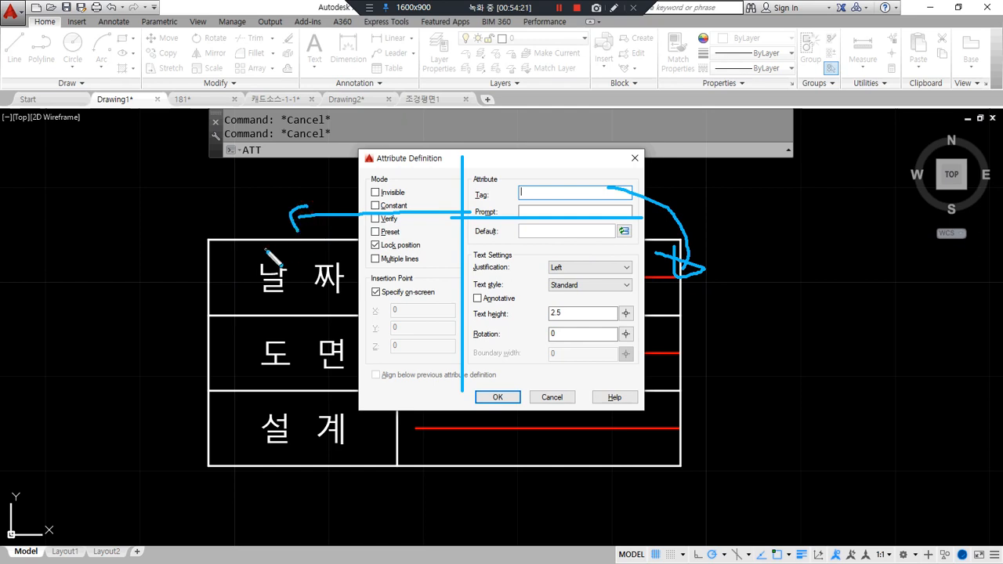
mouse_move(553, 287)
mouse_down()
mouse_move(536, 304)
mouse_move(591, 262)
mouse_move(565, 295)
mouse_up()
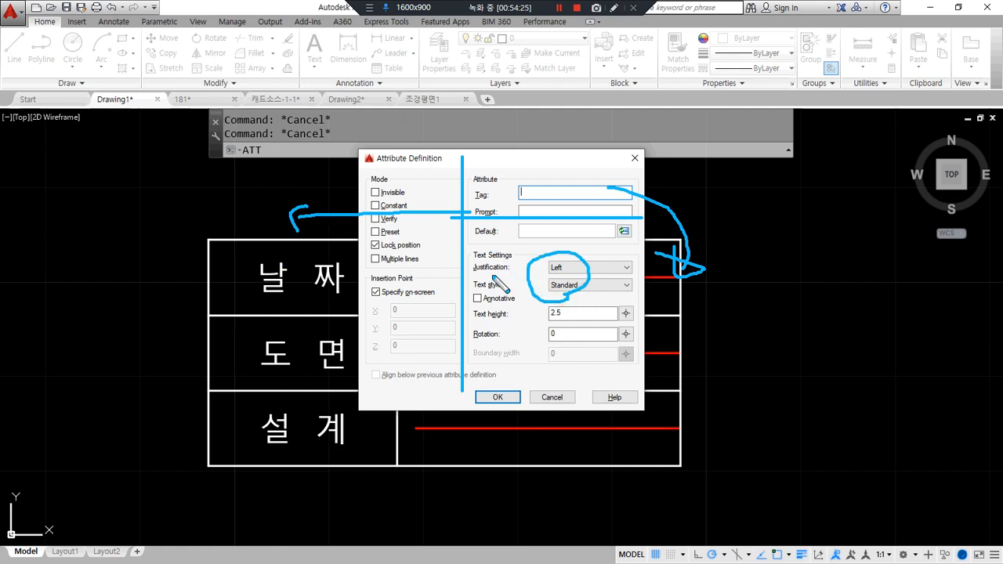
click(613, 268)
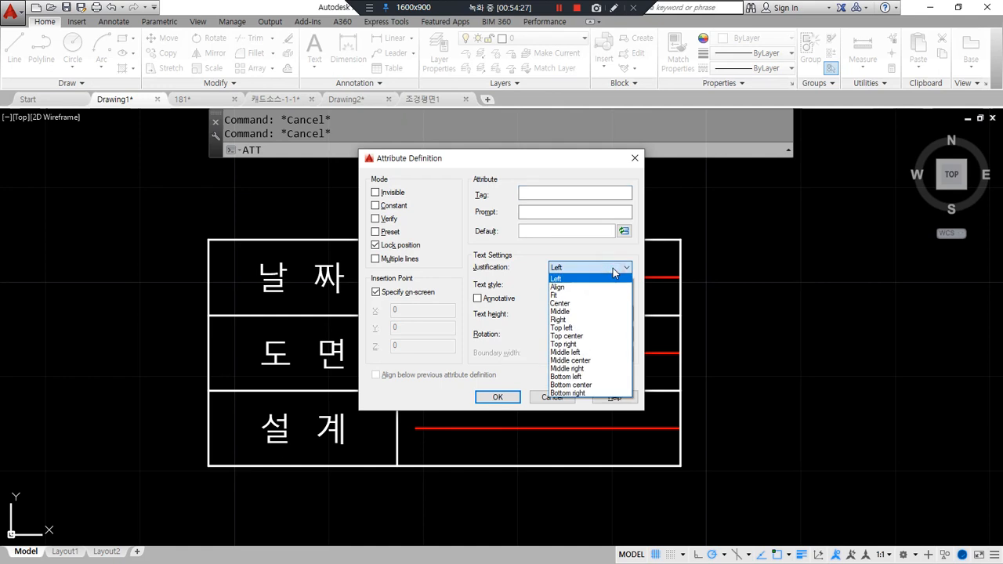
click(601, 352)
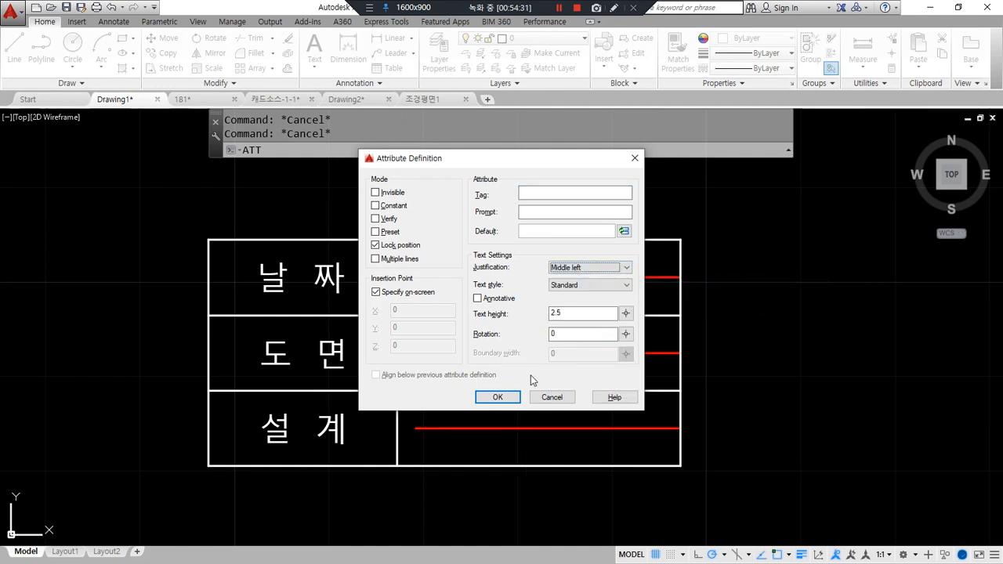
click(573, 311)
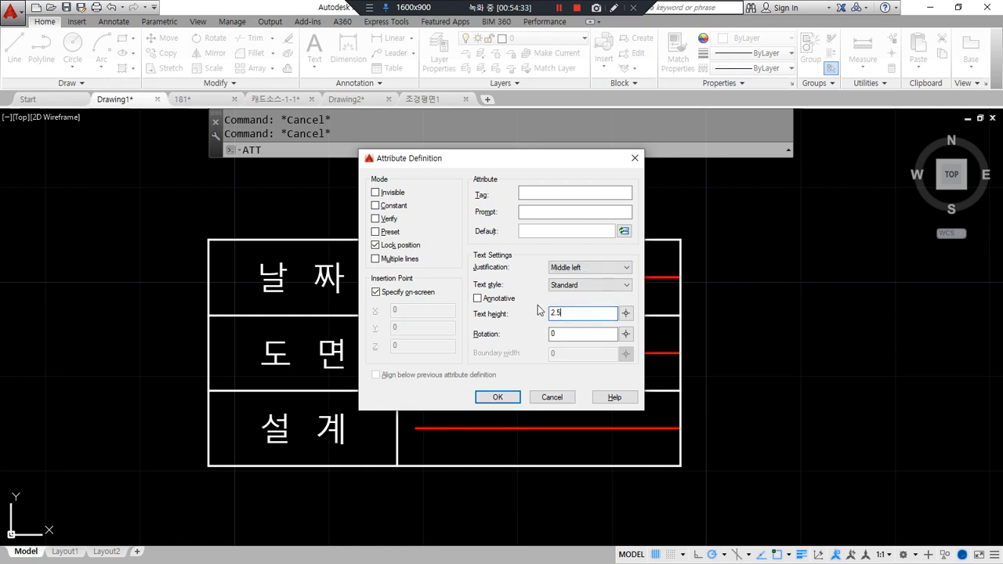
drag(470, 296, 611, 295)
drag(471, 323, 616, 323)
mouse_move(566, 361)
mouse_down()
mouse_move(506, 297)
mouse_move(582, 360)
mouse_up()
key(Escape)
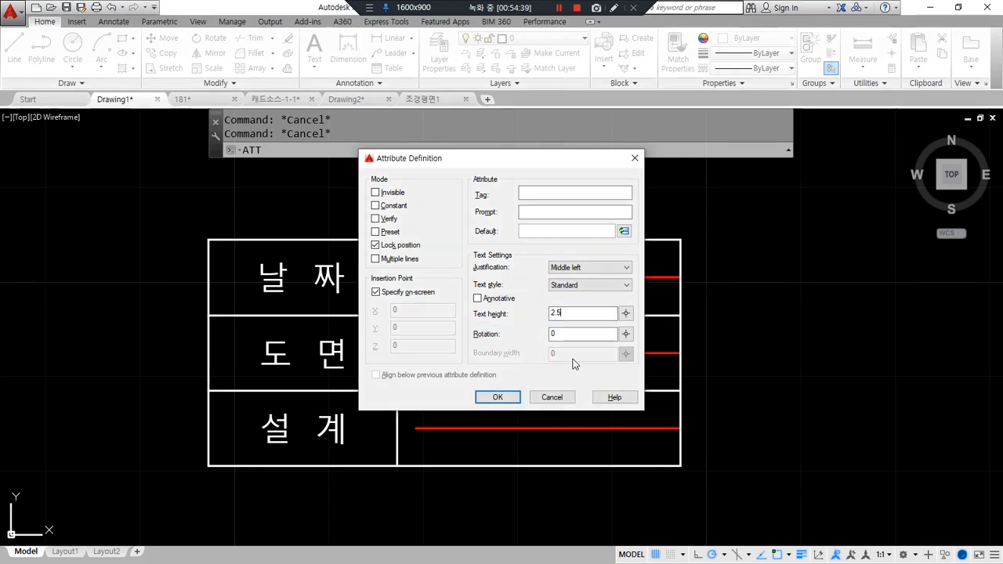
drag(526, 158, 658, 161)
mouse_move(281, 474)
mouse_down()
mouse_move(317, 463)
mouse_move(337, 435)
mouse_up()
mouse_move(313, 368)
mouse_down()
mouse_move(267, 376)
mouse_move(289, 304)
mouse_move(307, 281)
mouse_up()
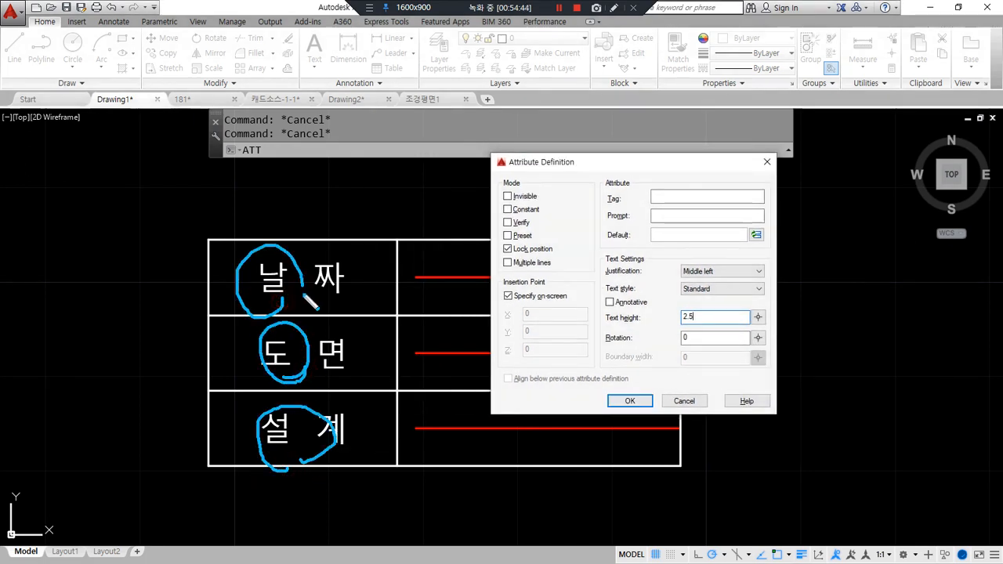
Step: Define the attribute with tag NAME and prompt 설계, placing it at the left end of the red line in the 설계 row
key(Escape)
click(665, 197)
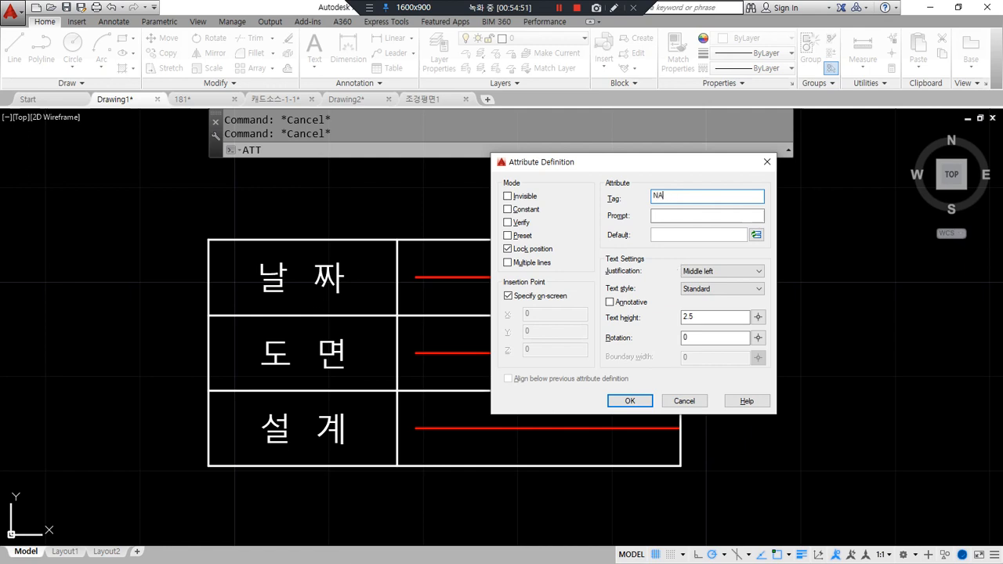
text(ㅅ)
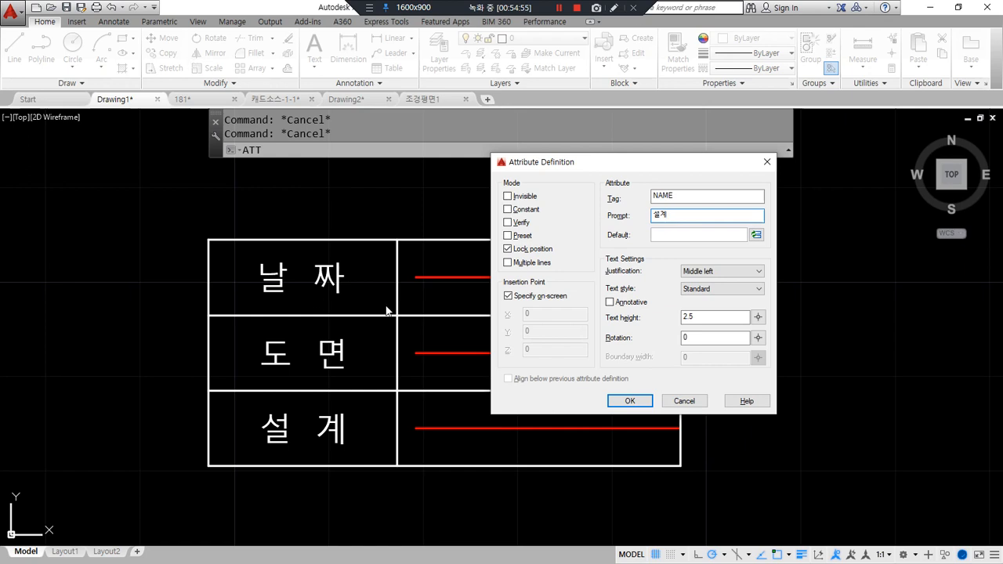
click(630, 402)
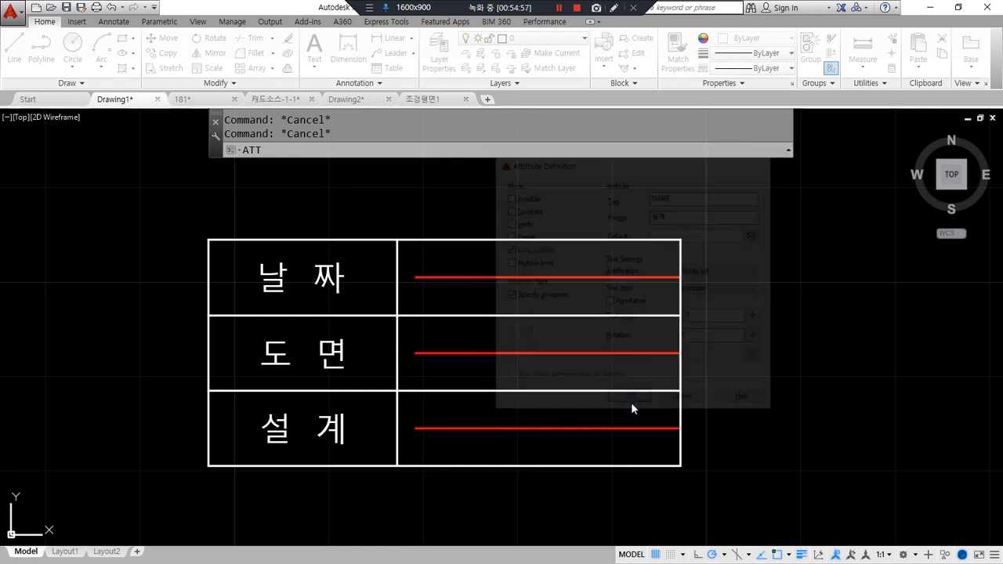
click(415, 429)
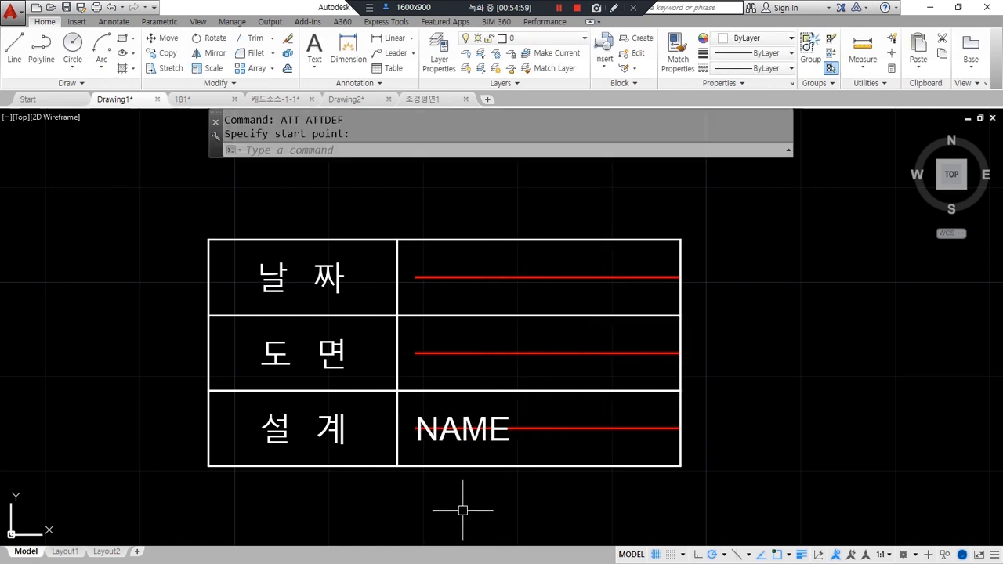
mouse_move(497, 457)
mouse_down()
mouse_move(504, 481)
mouse_move(477, 479)
mouse_up()
Step: Define a Middle left attribute with tag DWG_NAME and prompt 도면 at the left end of the 도면 row's red line
middle_drag(341, 402, 206, 404)
key(Return)
drag(573, 161, 625, 160)
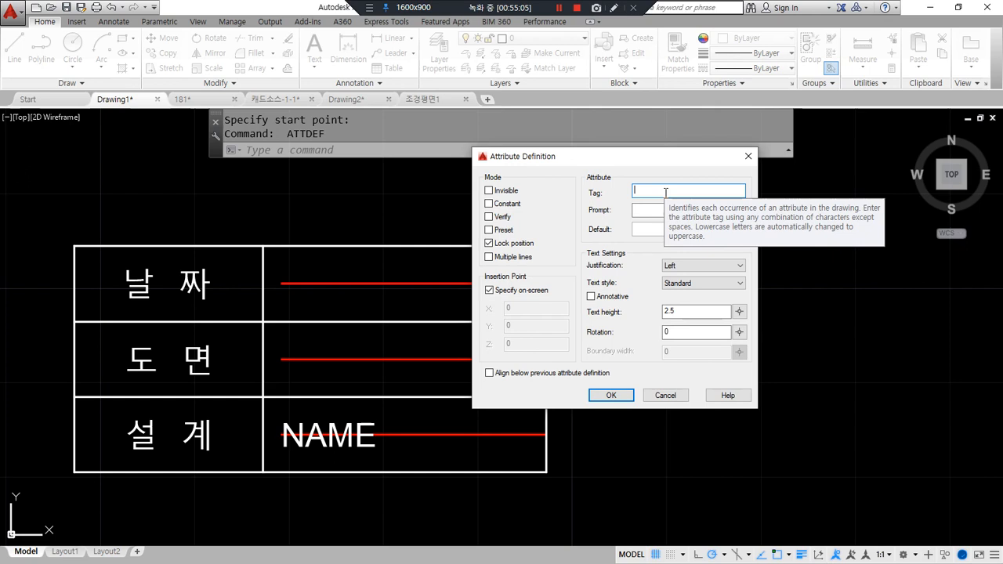
text(DWG_NAME)
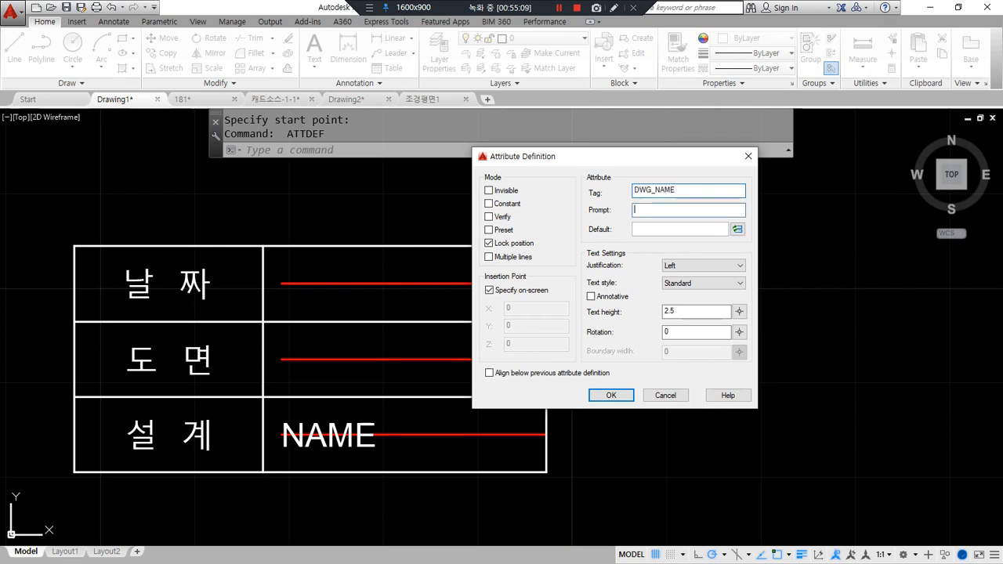
click(635, 209)
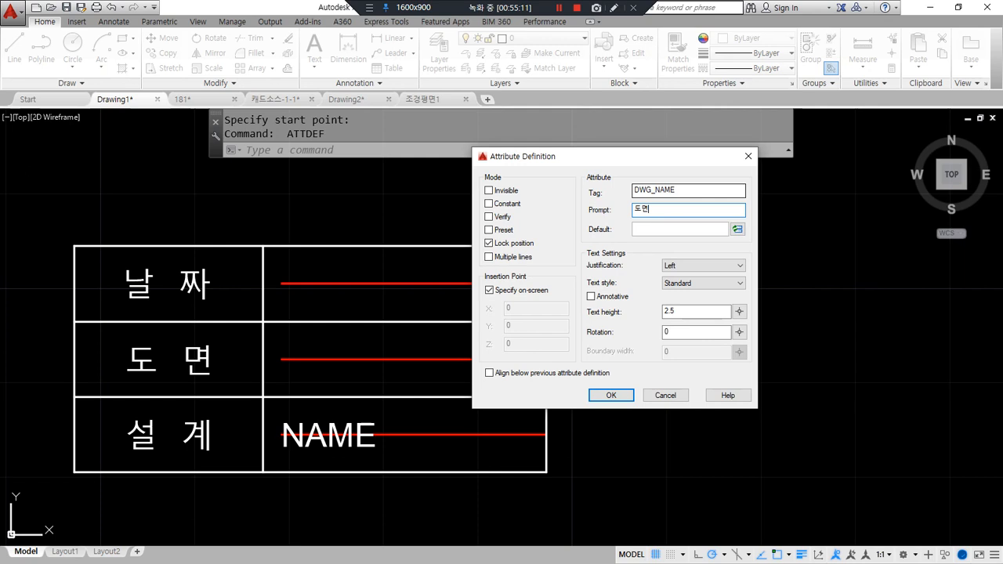
click(705, 266)
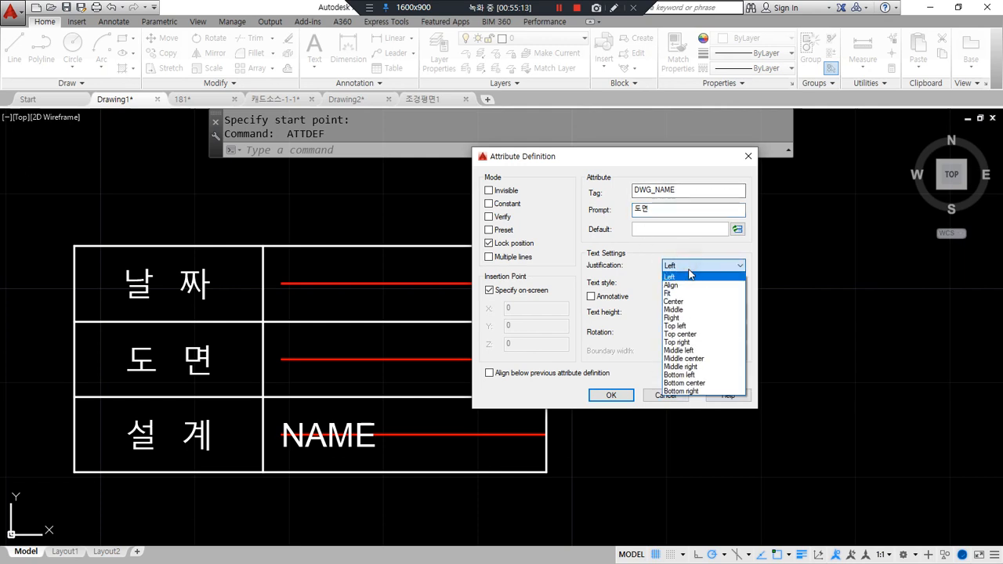
click(725, 350)
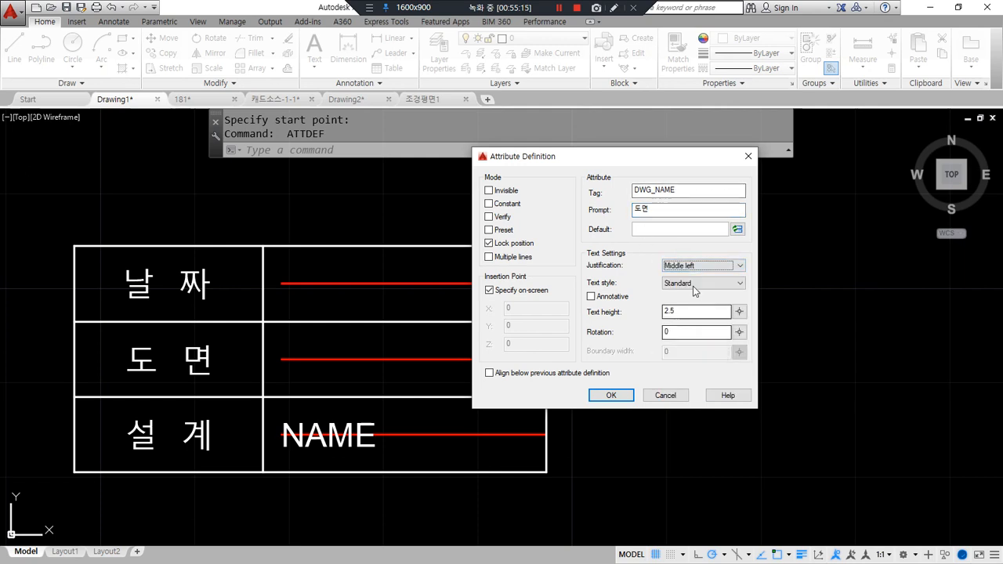
click(602, 395)
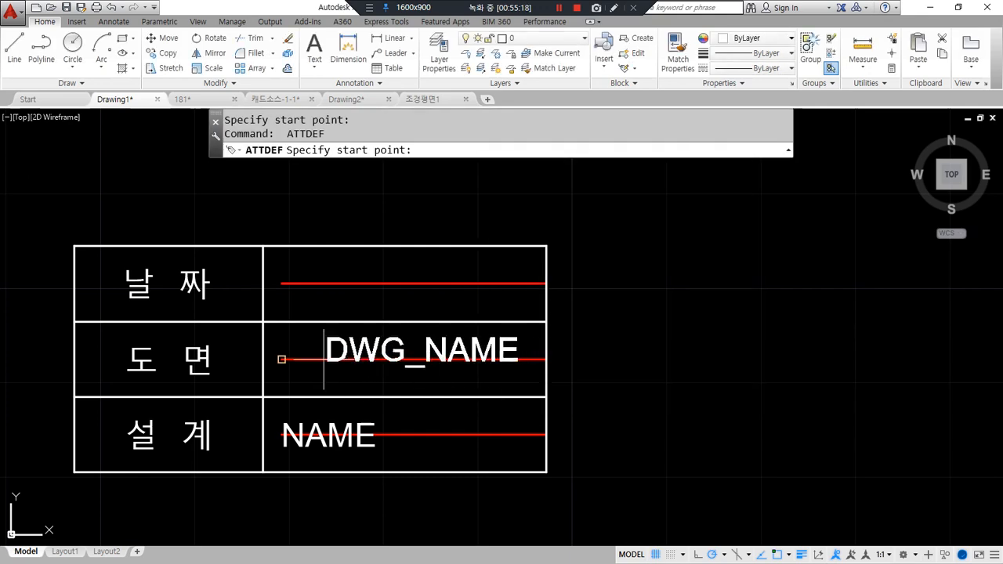
click(324, 359)
Step: Define a Middle left attribute with tag DATE and prompt 날짜 at the left end of the 날짜 row's red line
key(Return)
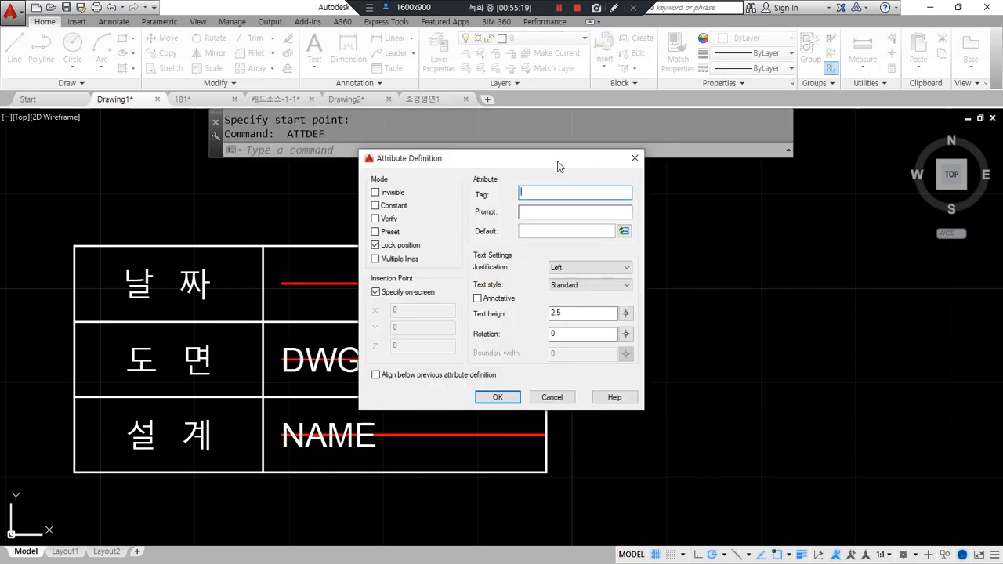
drag(559, 163, 690, 193)
text(DATE)
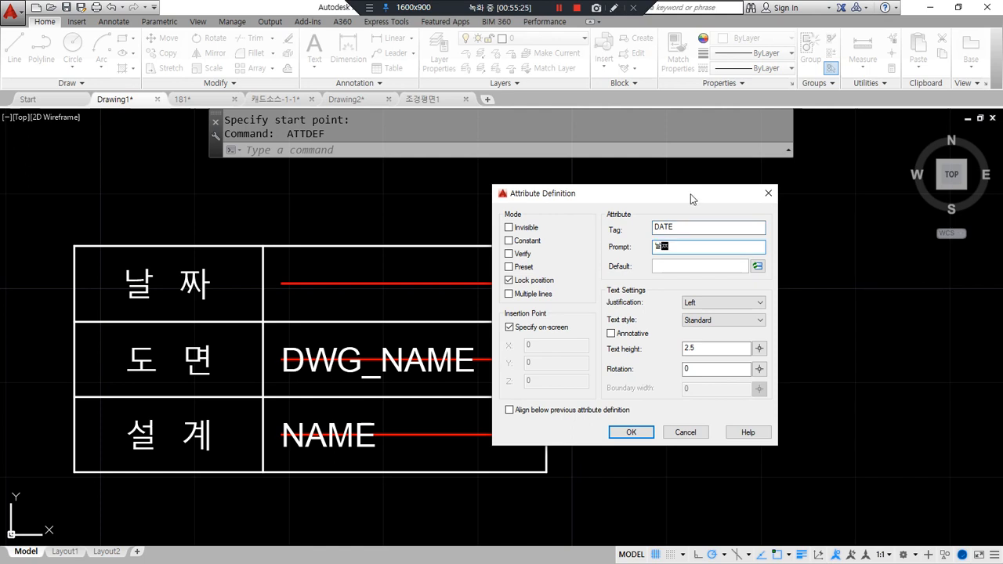
text(날짜)
click(733, 304)
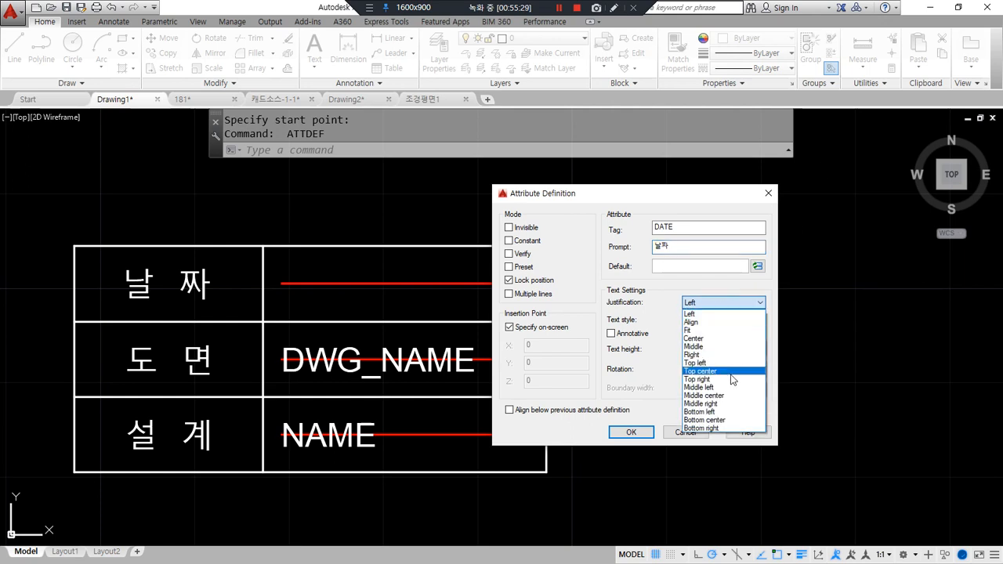
click(727, 389)
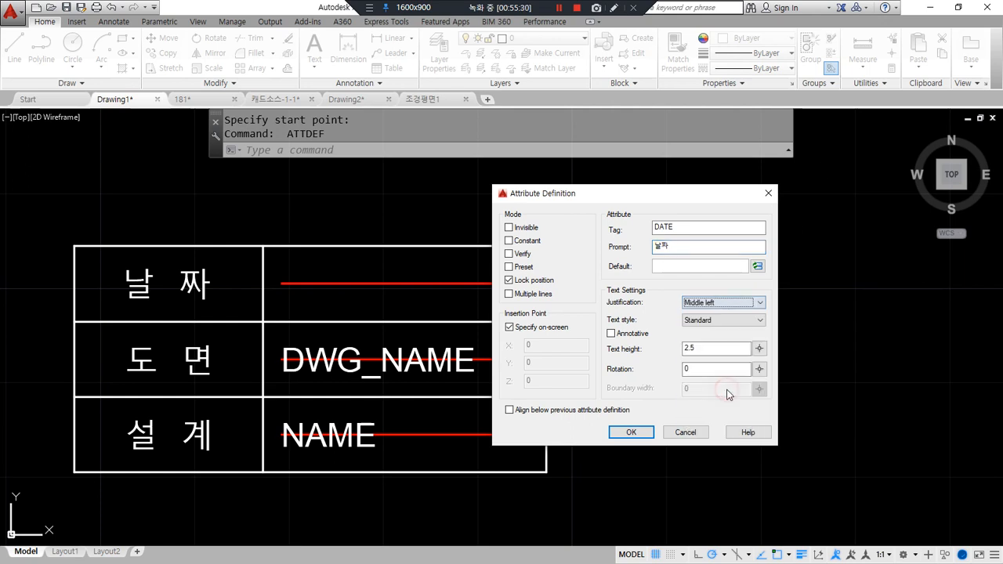
click(632, 432)
click(294, 281)
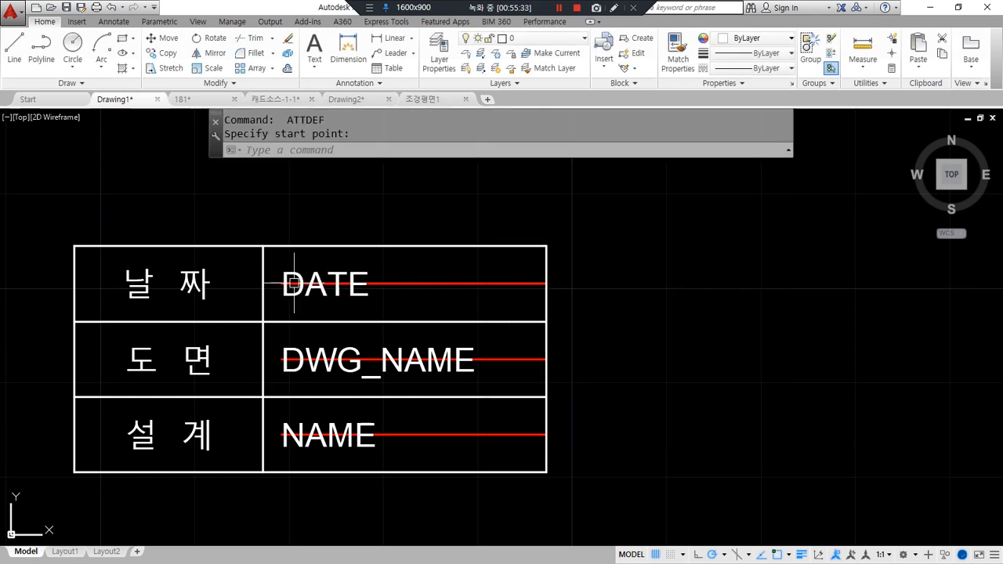
Step: Erase the three red centre lines behind the DATE, DWG_NAME and NAME attributes
click(501, 280)
click(510, 363)
click(507, 439)
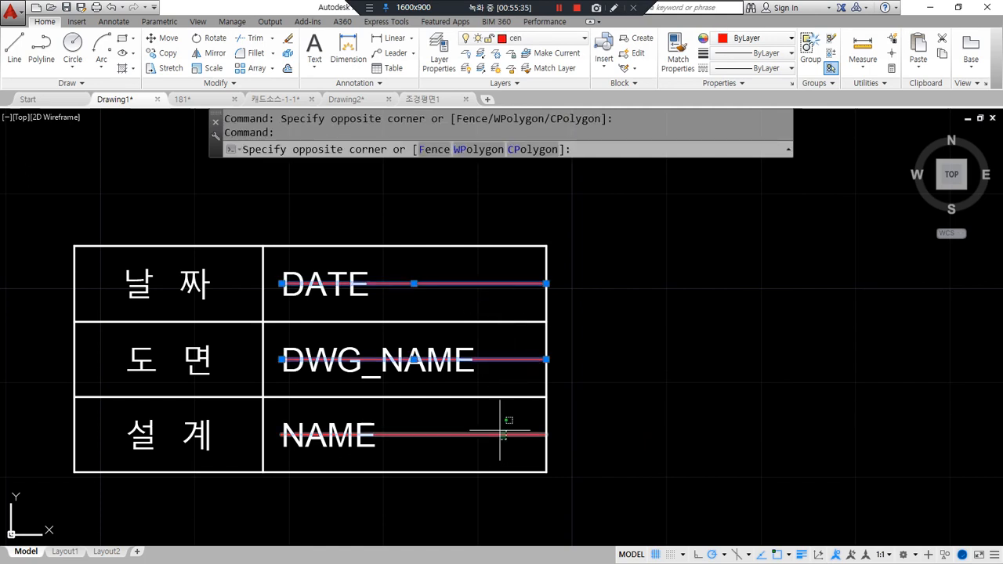
click(483, 427)
text(\)
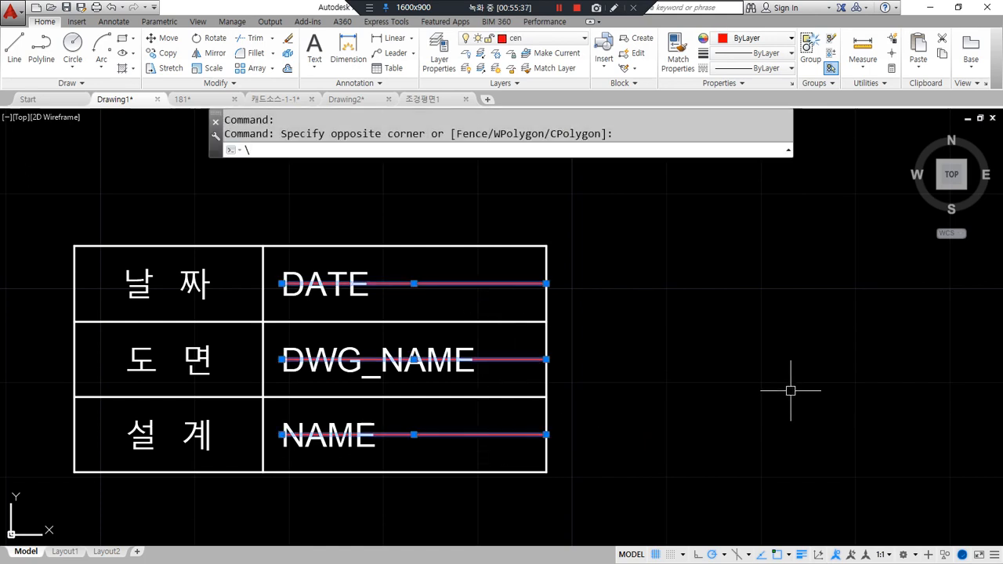
text(e)
key(Return)
text(e)
key(Return)
key(Escape)
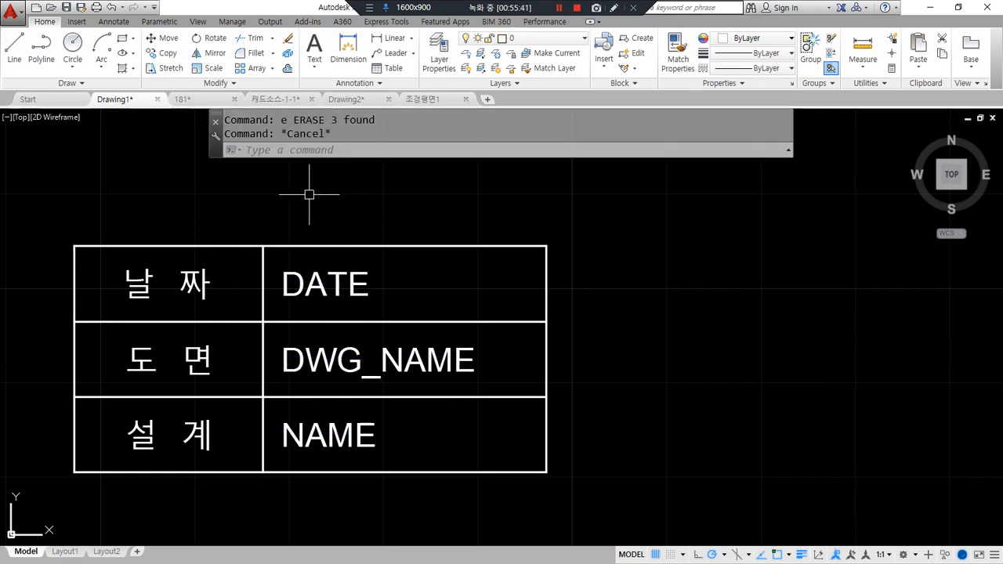
middle_drag(309, 195, 353, 159)
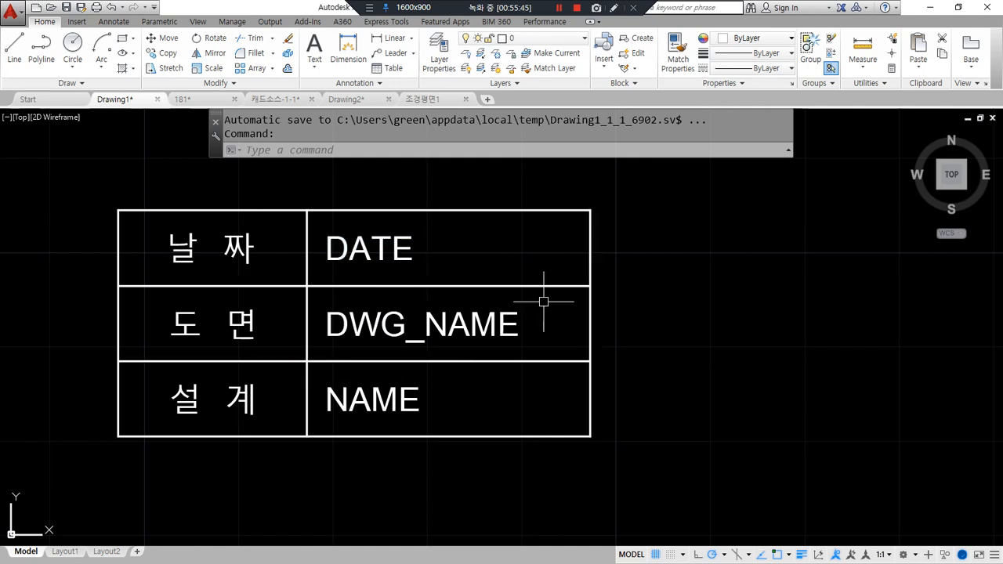
middle_drag(275, 314, 357, 308)
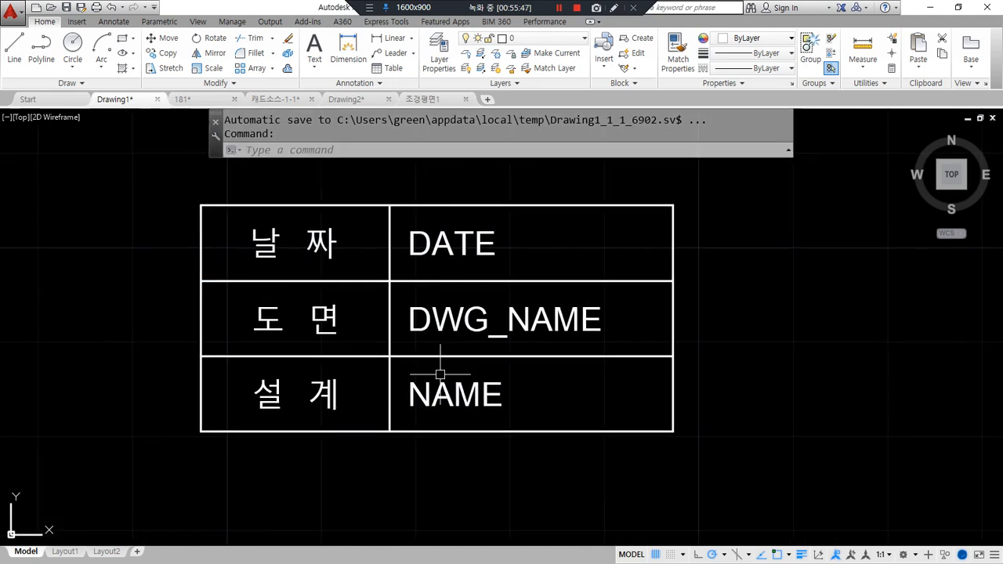
drag(399, 174, 395, 456)
mouse_move(505, 436)
mouse_down()
mouse_move(476, 374)
mouse_move(479, 417)
mouse_up()
drag(506, 323, 492, 295)
drag(475, 259, 493, 252)
mouse_move(427, 494)
mouse_down()
mouse_move(242, 465)
mouse_move(690, 354)
mouse_move(397, 465)
mouse_up()
key(Escape)
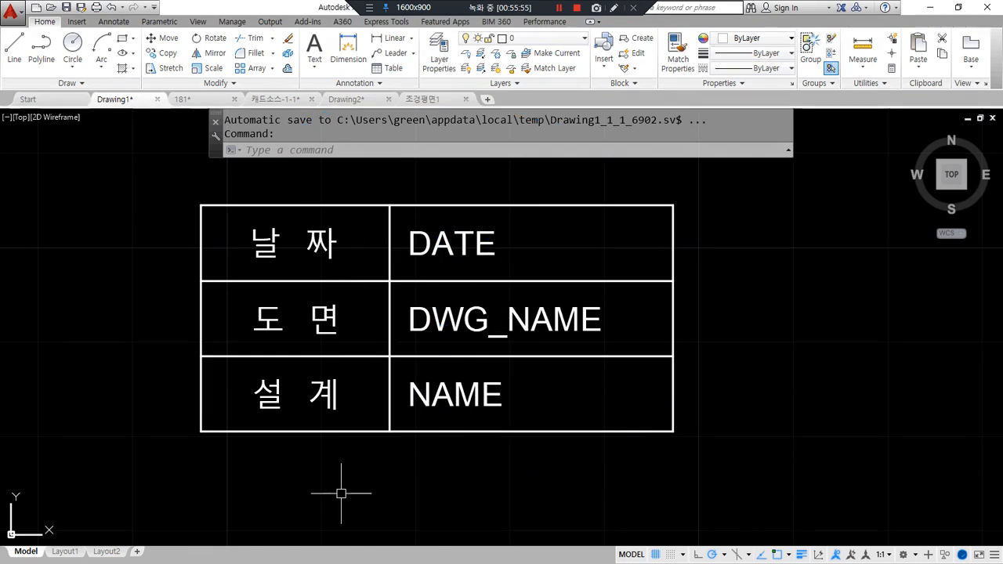
Step: Define a block named 테이블 from the whole table and its attributes, with the table's lower-left corner as base point
text(b)
key(Return)
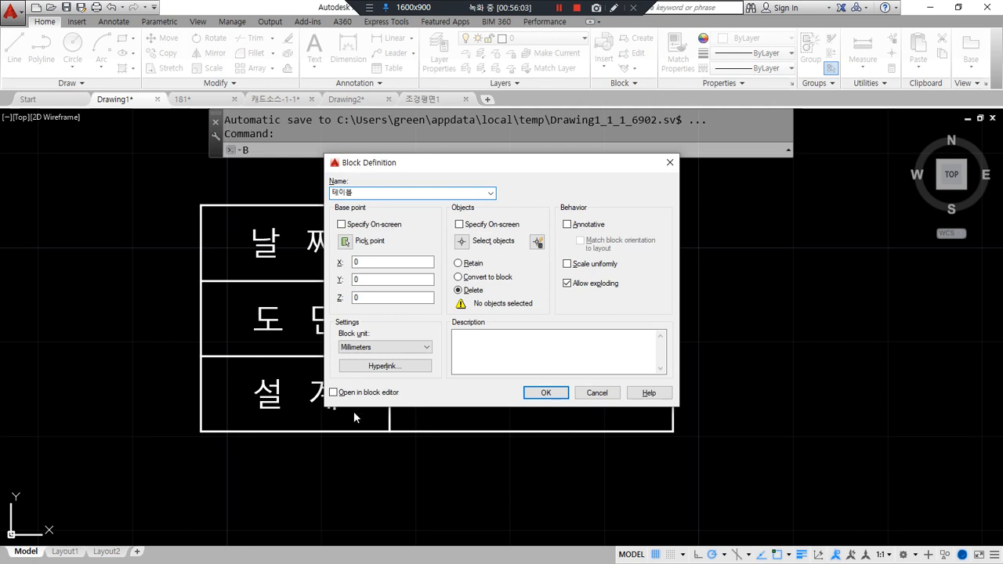
click(346, 241)
click(200, 431)
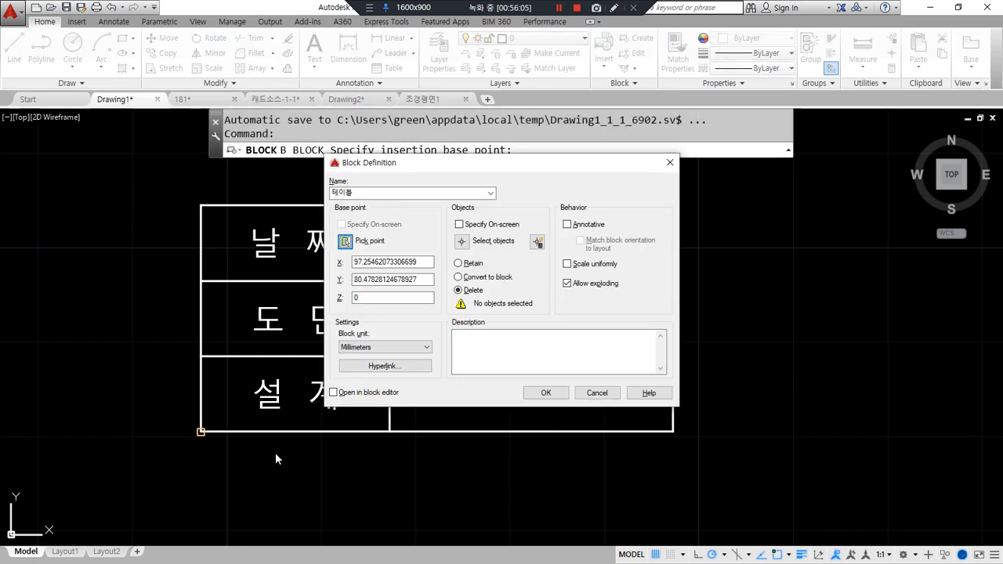
click(461, 240)
click(744, 471)
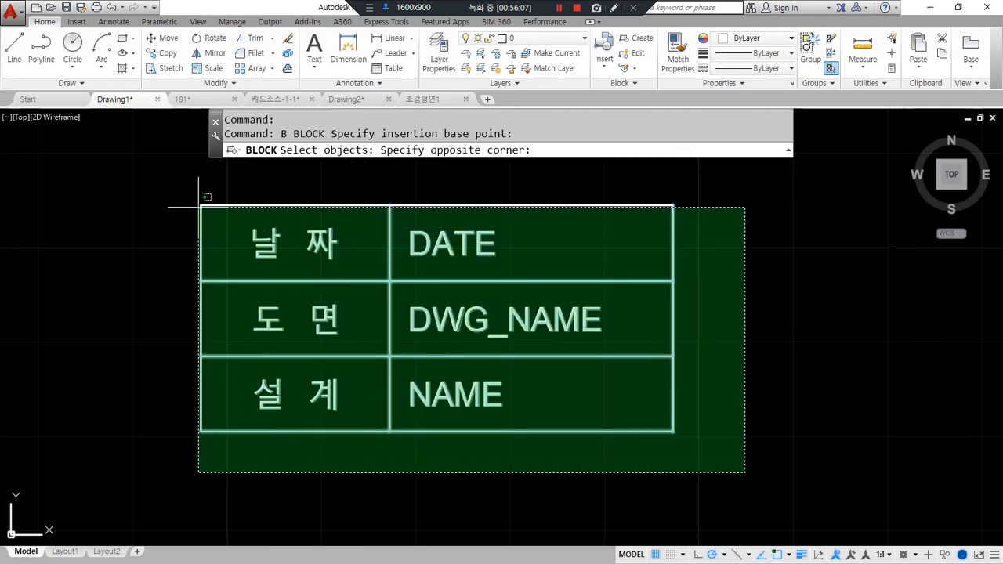
click(155, 184)
key(Return)
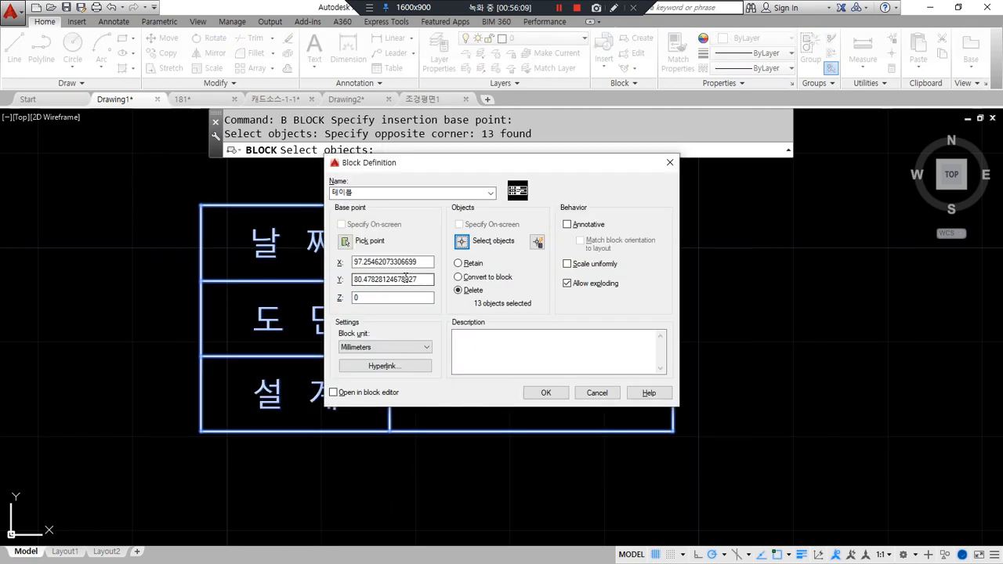
drag(491, 298, 447, 298)
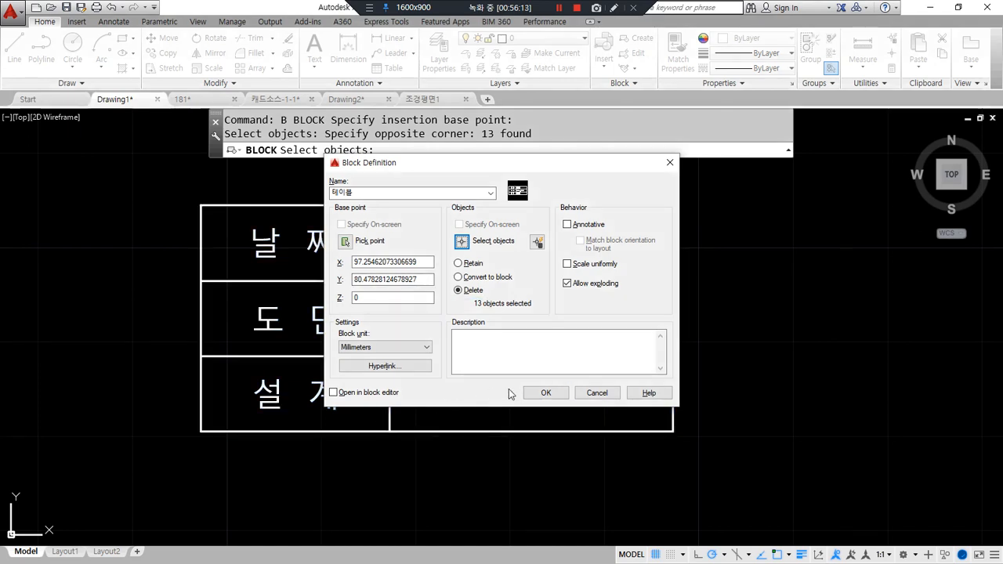
click(547, 392)
Step: Start inserting the 테이블 block into the drawing
mouse_move(375, 470)
mouse_down()
mouse_move(258, 180)
mouse_move(298, 436)
mouse_up()
scroll(338, 337, down, 4)
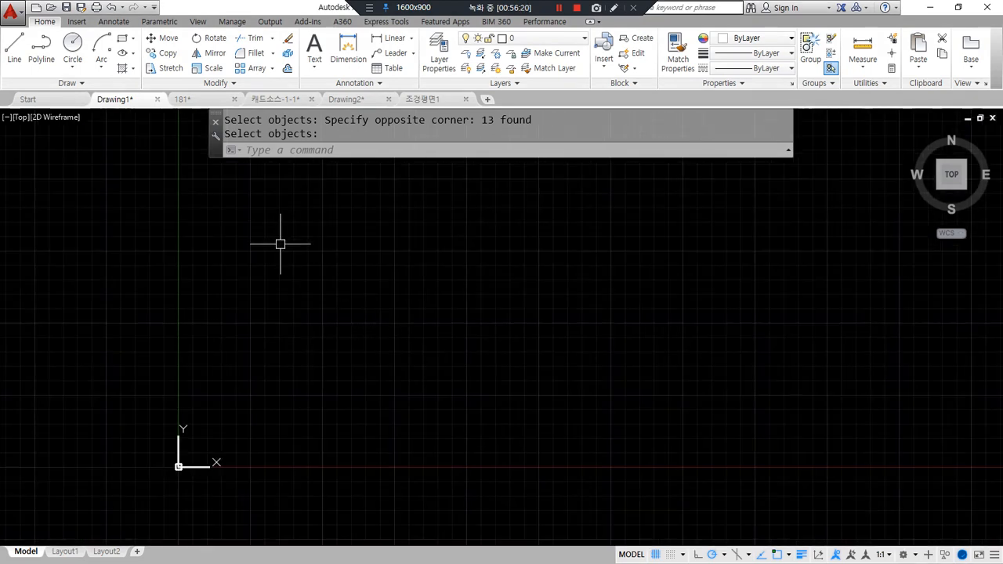
text(I)
key(Return)
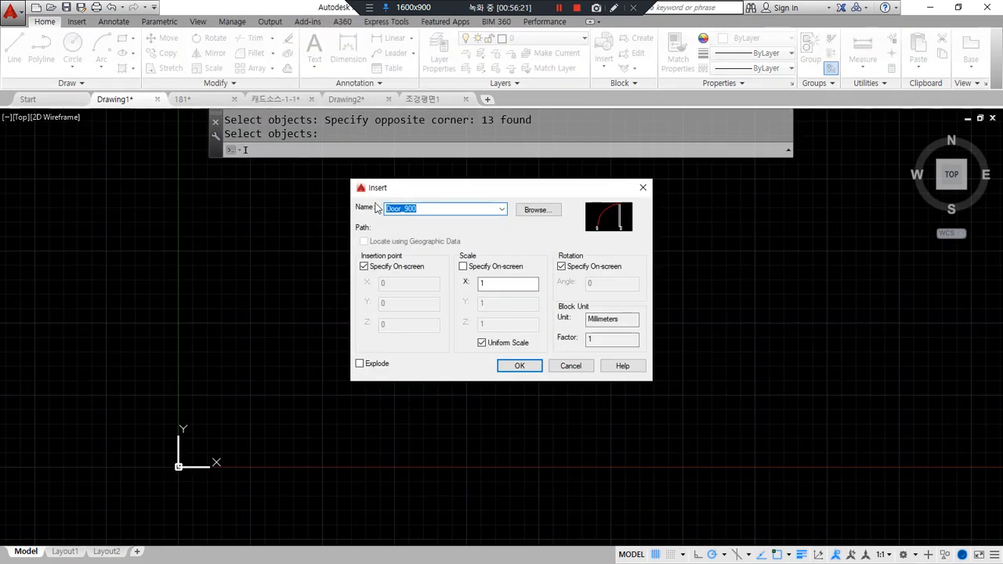
click(502, 209)
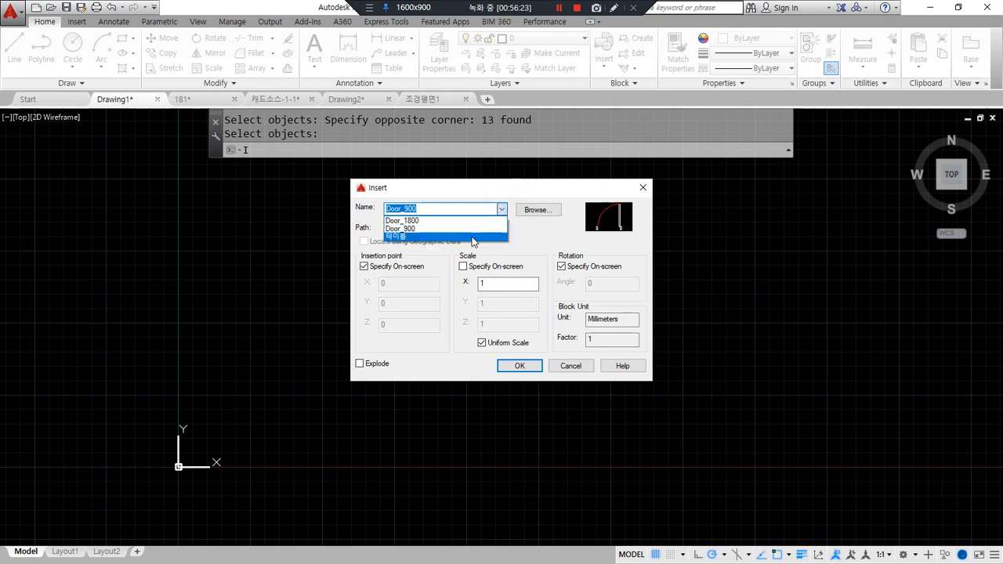
click(473, 237)
click(518, 366)
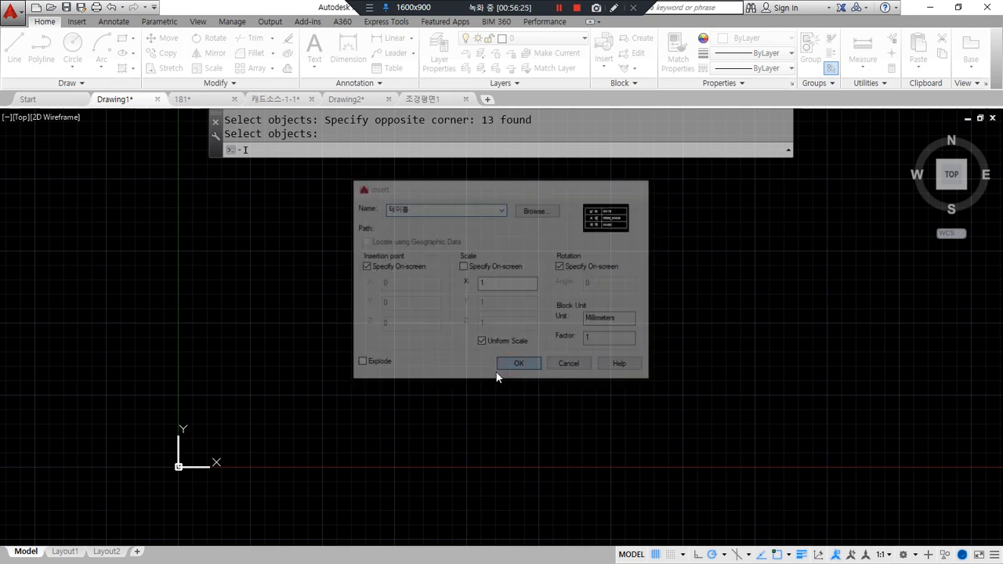
scroll(240, 350, up, 5)
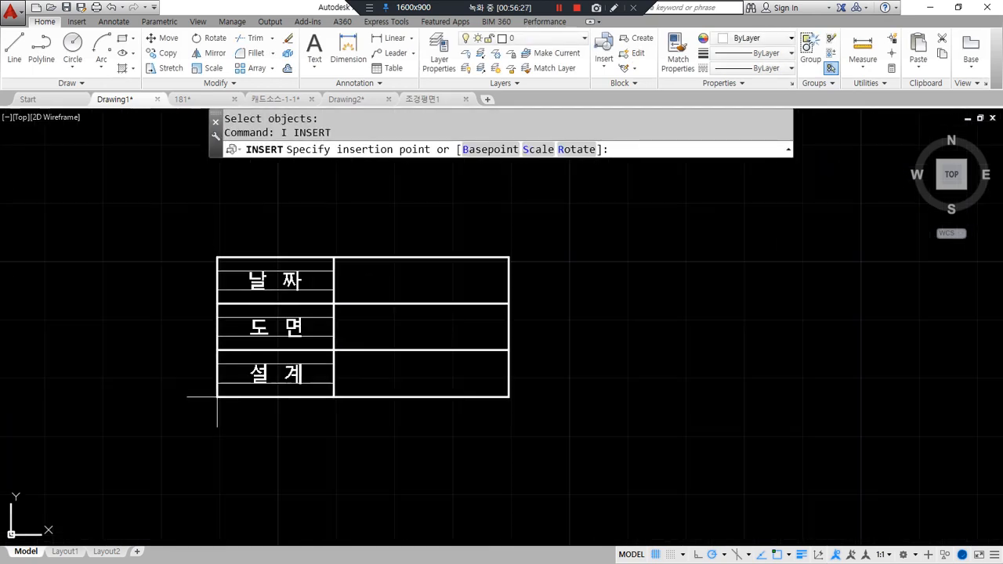
shift+drag(337, 230, 337, 476)
mouse_move(277, 404)
mouse_down()
mouse_move(275, 245)
mouse_move(271, 418)
mouse_move(243, 416)
mouse_up()
drag(309, 262, 264, 312)
drag(336, 282, 267, 368)
drag(328, 313, 262, 386)
mouse_move(458, 391)
mouse_down()
mouse_move(376, 404)
mouse_move(524, 316)
mouse_move(462, 380)
mouse_up()
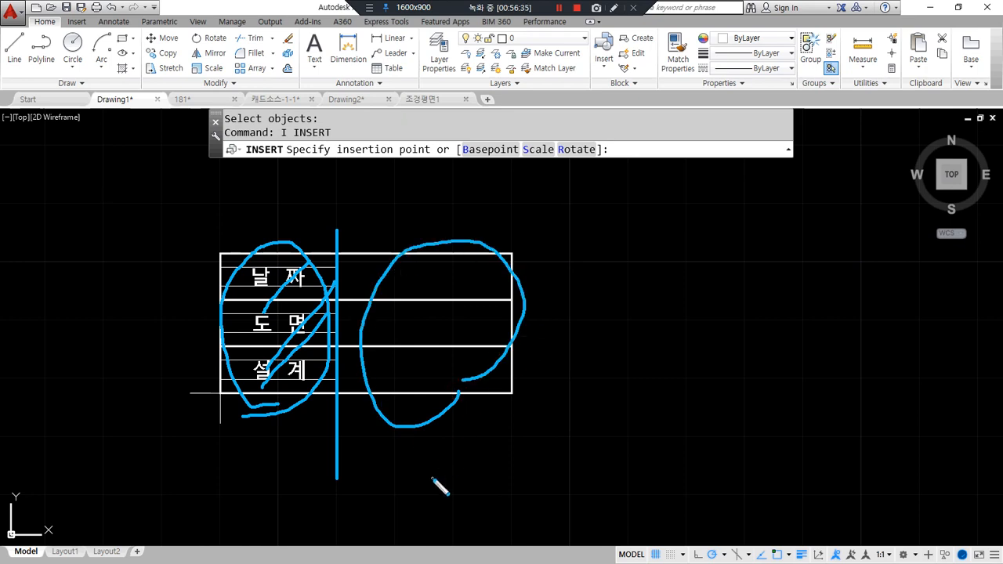
key(Escape)
Step: Place the 테이블 block in the empty drawing area with the default rotation angle of 0
scroll(257, 384, down, 4)
scroll(242, 337, up, 2)
click(210, 336)
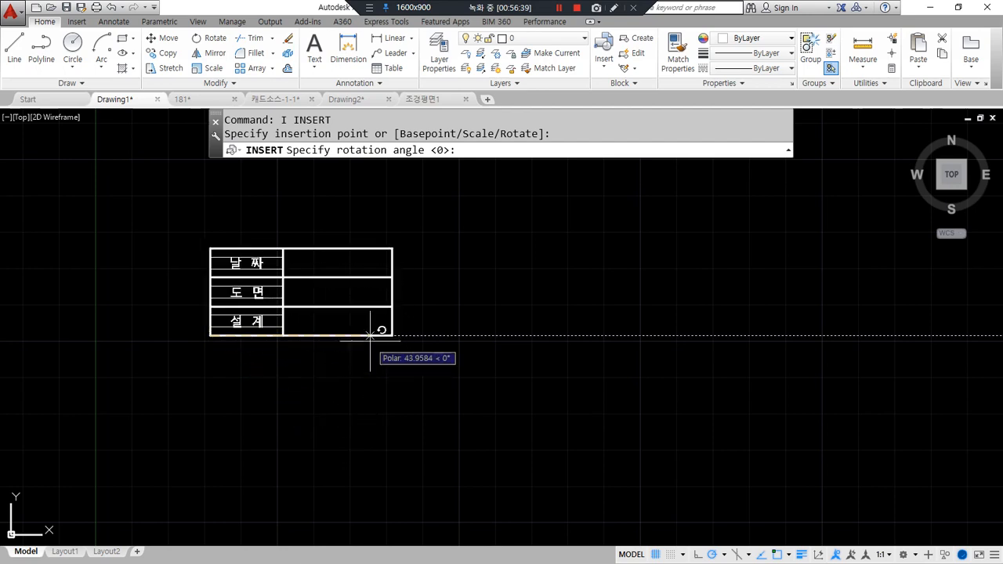
key(Return)
Step: Fill the inserted block's attributes with 날짜 2022. 04. 22, 도면 우리집 and the designer's name for 설계
mouse_move(560, 354)
mouse_down()
mouse_move(595, 215)
mouse_move(551, 354)
mouse_up()
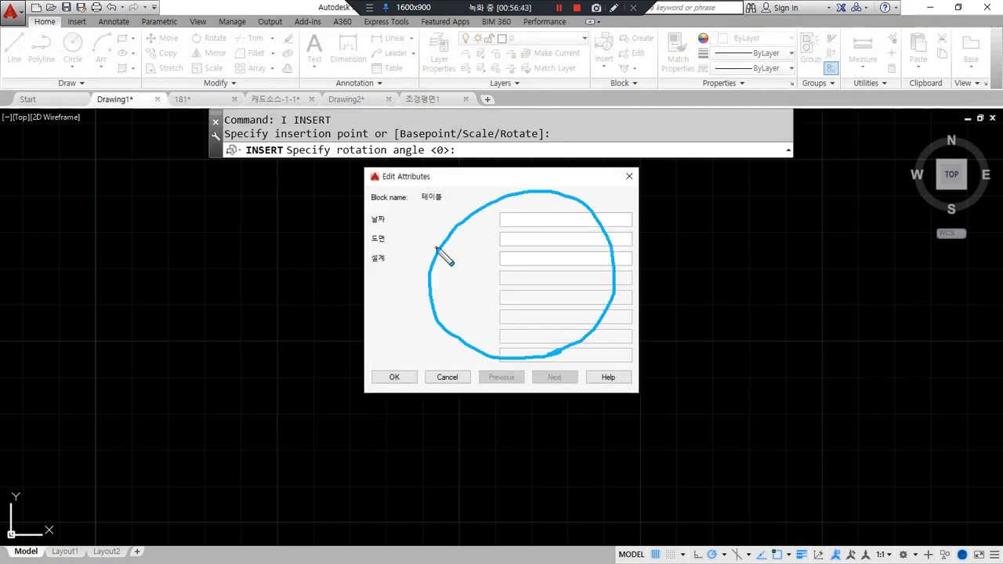
drag(399, 224, 464, 222)
click(519, 219)
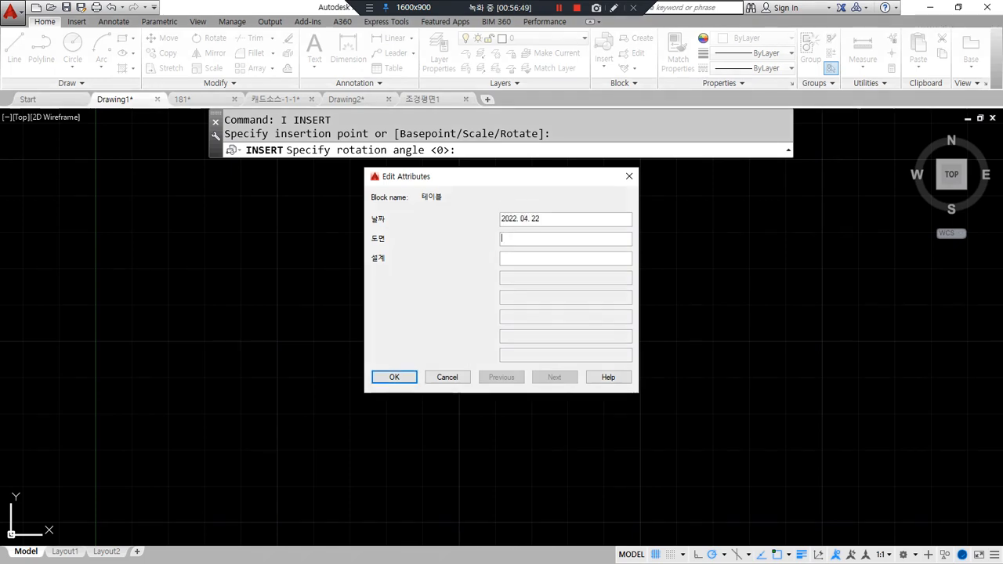
text(우리집)
key(Tab)
text(홍길동)
click(393, 376)
scroll(309, 303, up, 4)
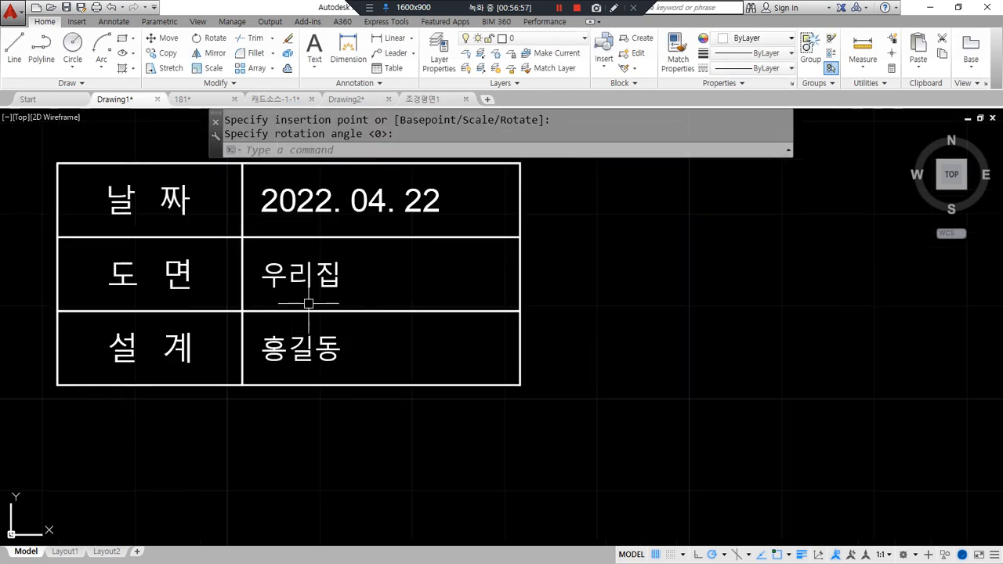
mouse_move(265, 168)
mouse_down()
mouse_move(261, 362)
mouse_move(329, 175)
mouse_move(282, 167)
mouse_up()
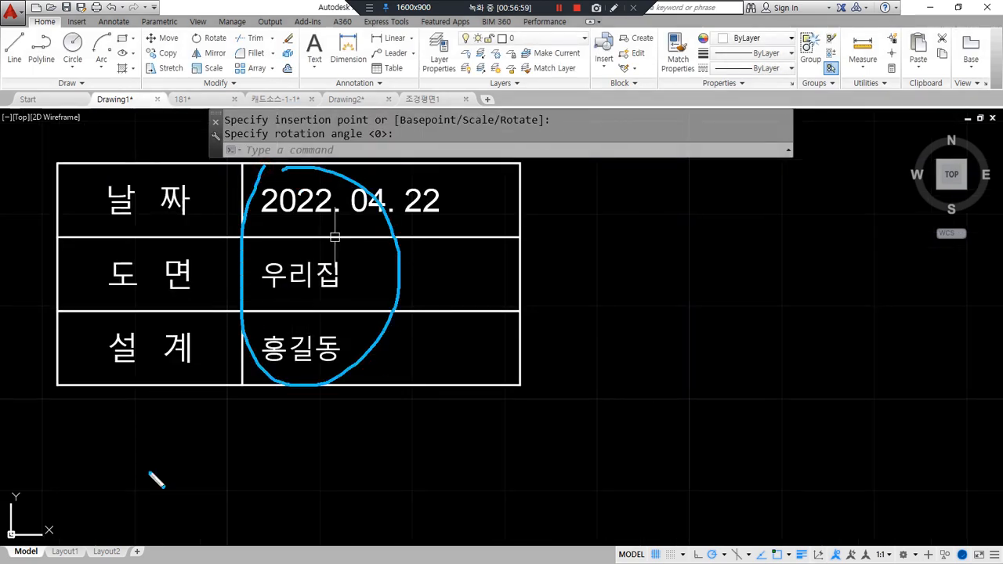
mouse_move(340, 383)
mouse_down()
mouse_move(358, 436)
mouse_move(317, 431)
mouse_up()
key(Escape)
Step: Insert a second 테이블 block about 11.8 units right of the first table's lower-right corner, level with it, with rotation angle 0
scroll(541, 401, down, 2)
middle_drag(541, 401, 445, 406)
text(I)
key(Return)
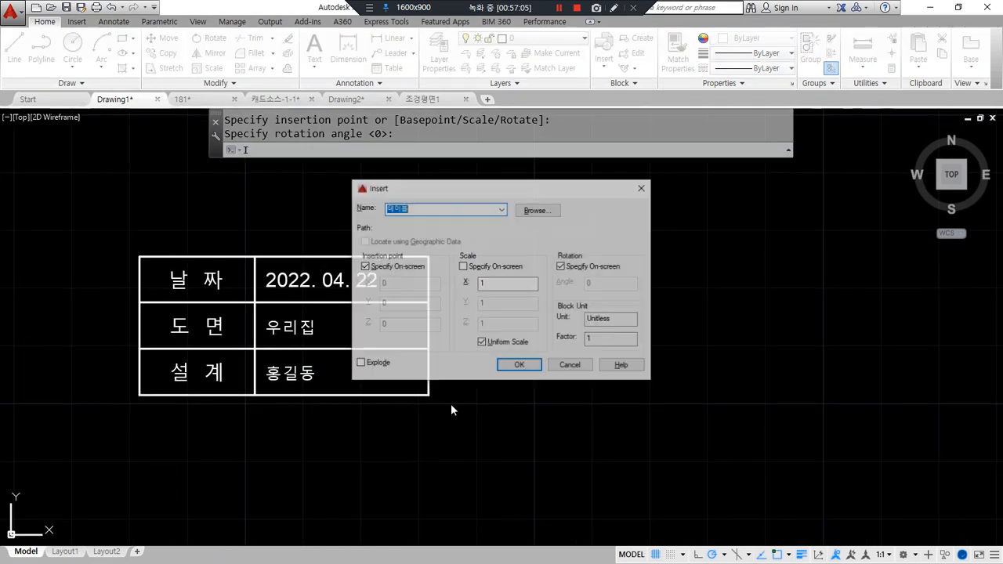
click(517, 365)
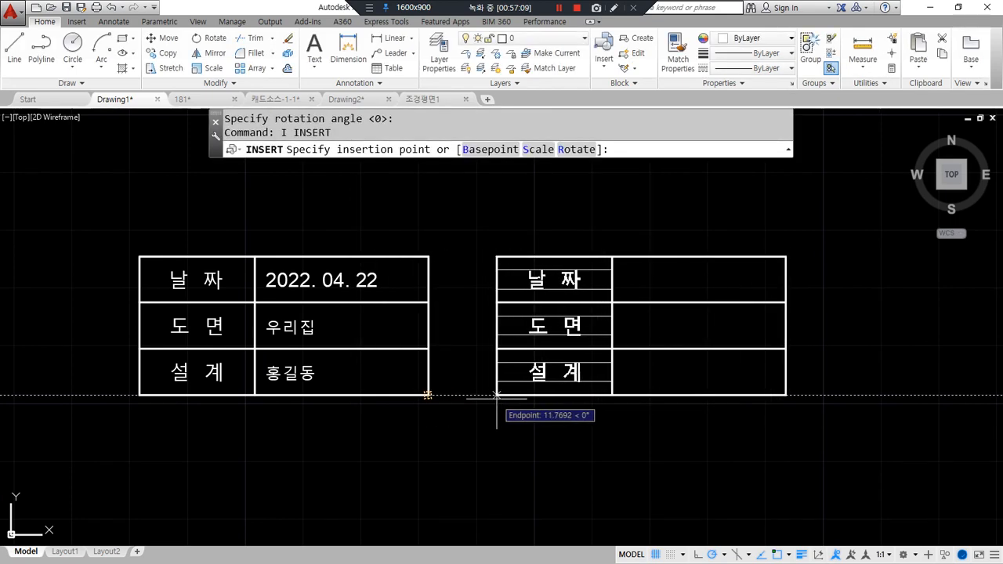
click(497, 395)
key(Return)
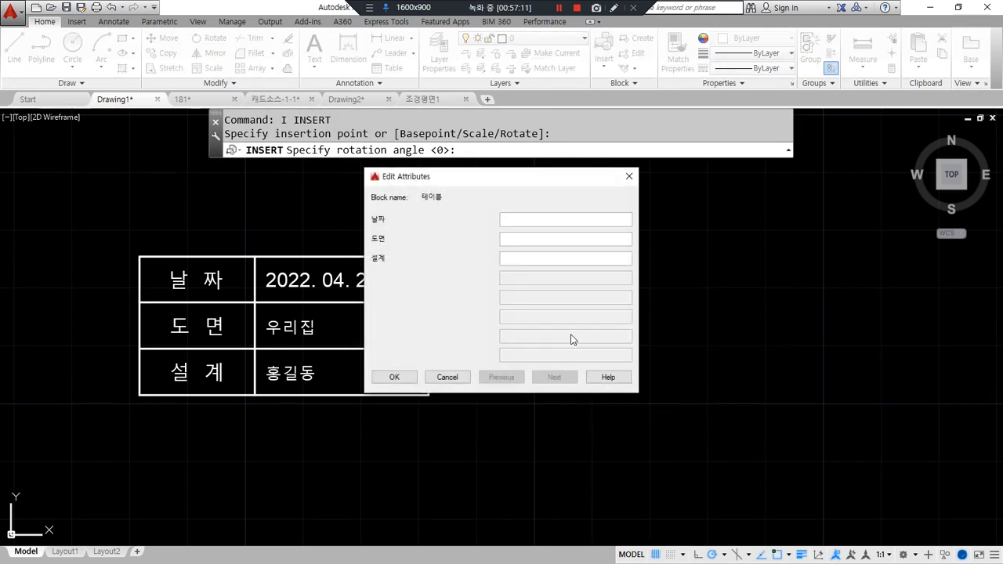
Step: Fill the second block's attributes with 날짜 2022. 04. 20, 도면 너네집 and the designer's name for 설계
text(2022. 04. 20)
key(Tab)
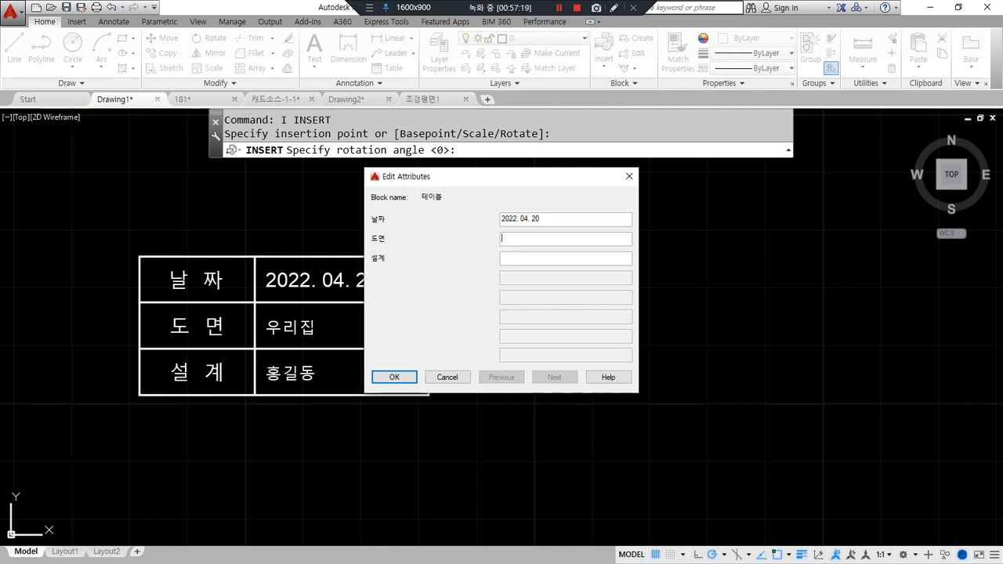
text(너네집)
key(Tab)
text(홍길동)
click(398, 375)
scroll(459, 319, up, 2)
mouse_move(359, 248)
mouse_down()
mouse_move(358, 259)
mouse_move(702, 261)
mouse_move(688, 285)
mouse_up()
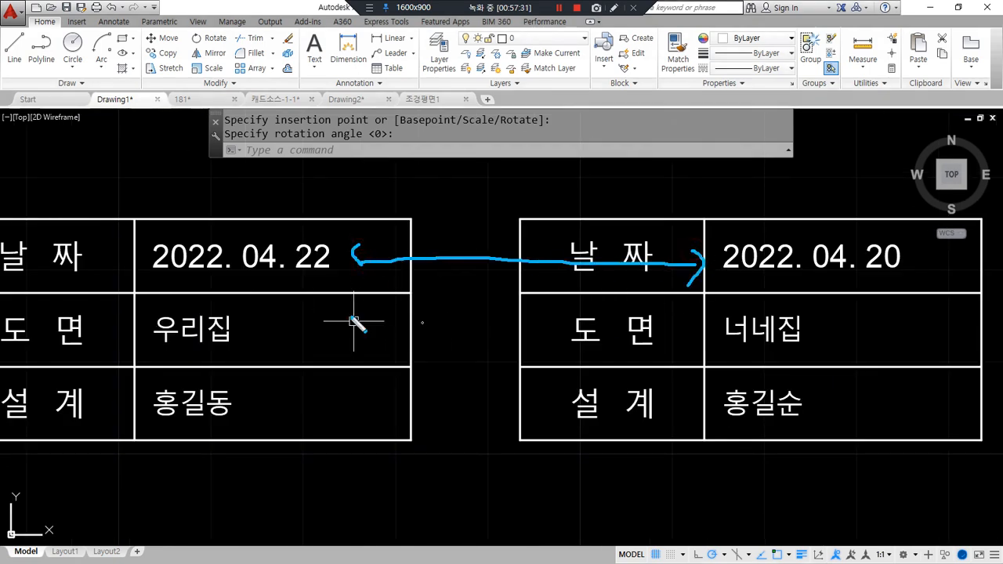
mouse_move(270, 329)
mouse_down()
mouse_move(261, 335)
mouse_move(709, 333)
mouse_move(710, 344)
mouse_up()
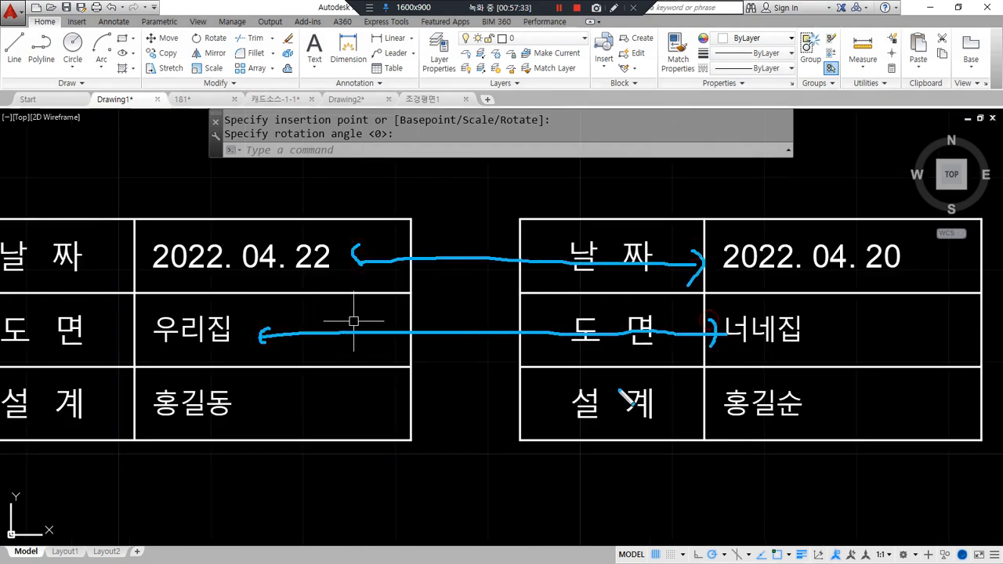
mouse_move(264, 399)
mouse_down()
mouse_move(271, 409)
mouse_move(729, 385)
mouse_move(735, 419)
mouse_move(675, 427)
mouse_up()
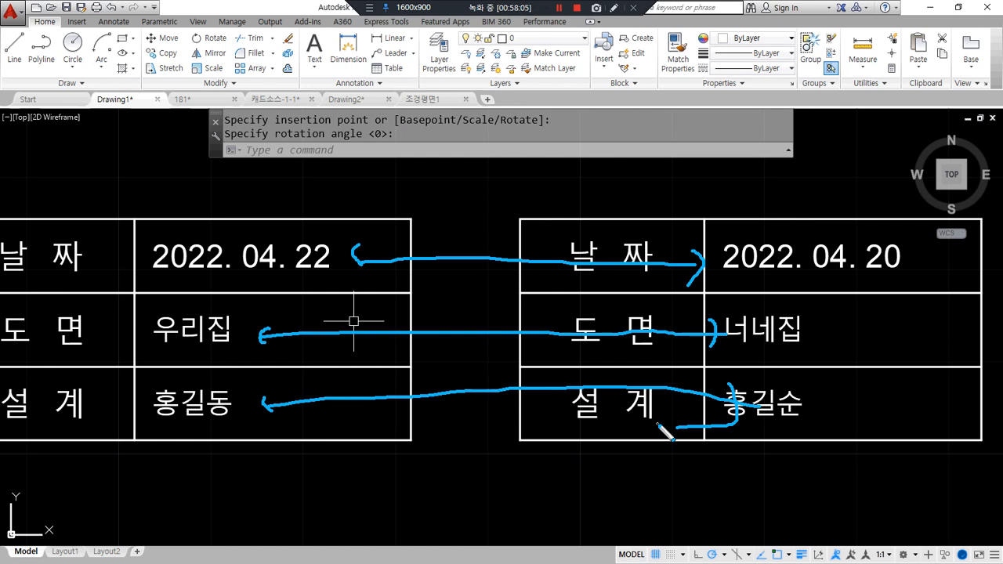
key(Escape)
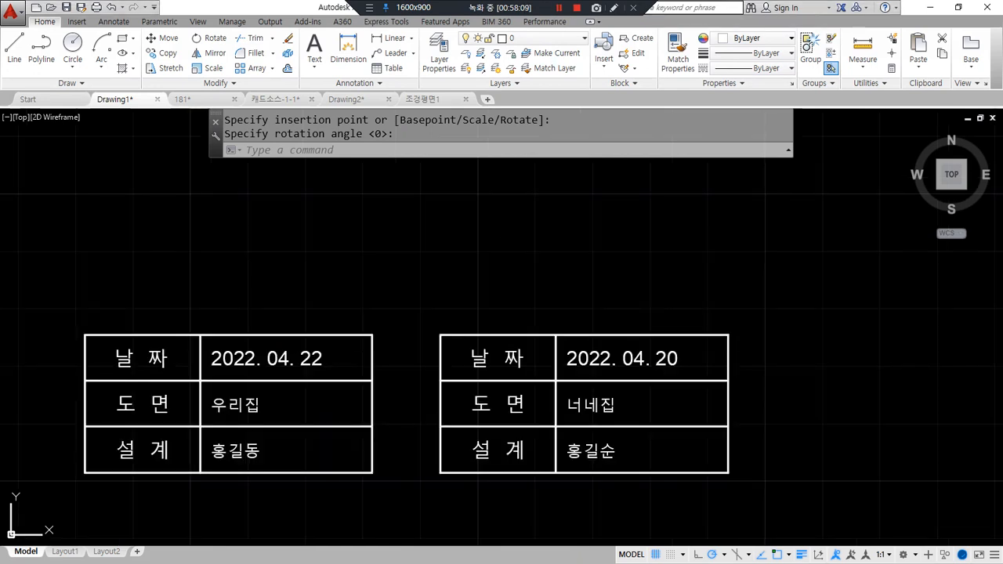
Step: Switch to the Notepad command notes, review the BEdit and attedit entries, and return to the AutoCAD drawing
key(alt+Tab)
key(ctrl+2)
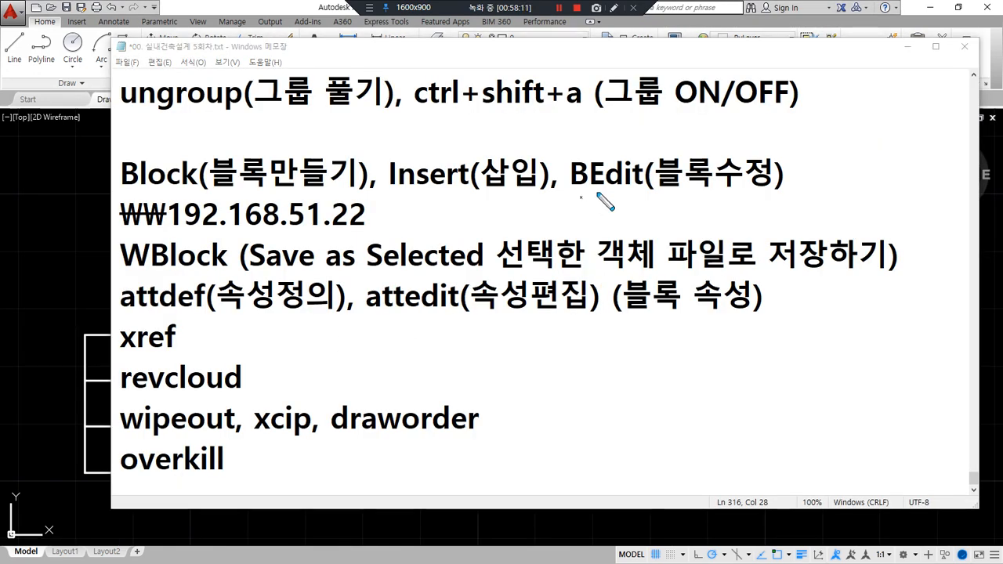
mouse_move(581, 187)
mouse_down()
mouse_move(619, 140)
mouse_move(644, 194)
mouse_up()
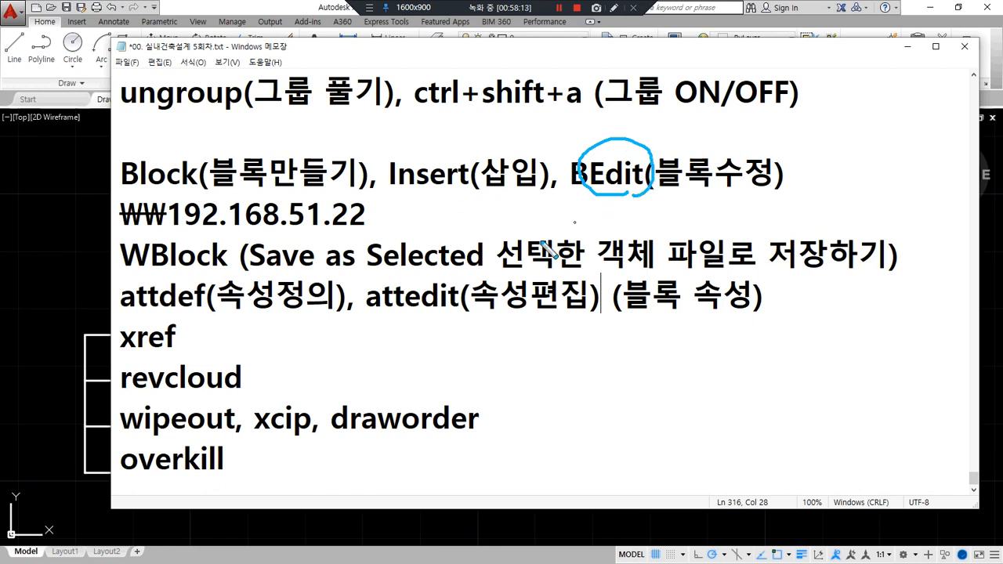
mouse_move(442, 329)
mouse_down()
mouse_move(433, 330)
mouse_move(448, 330)
mouse_up()
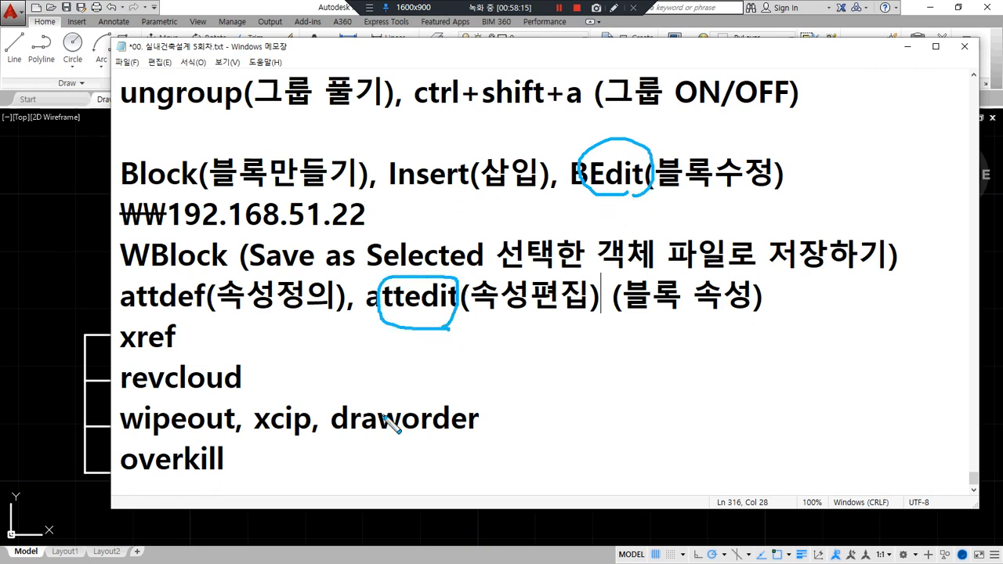
key(Escape)
click(77, 242)
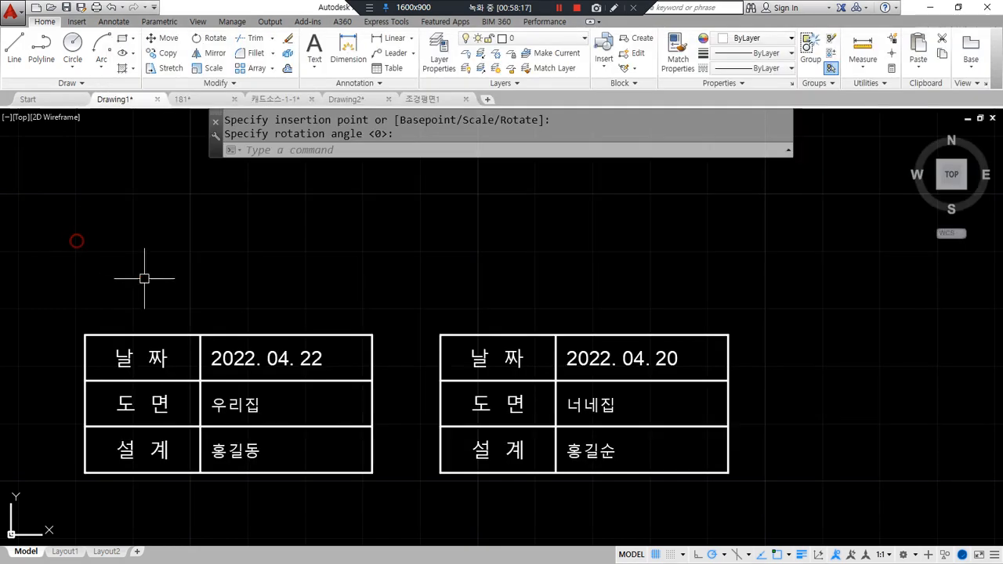
Step: Open the 테이블 block in the Block Editor to inspect its attribute definitions, then close the editor without editing
text(be)
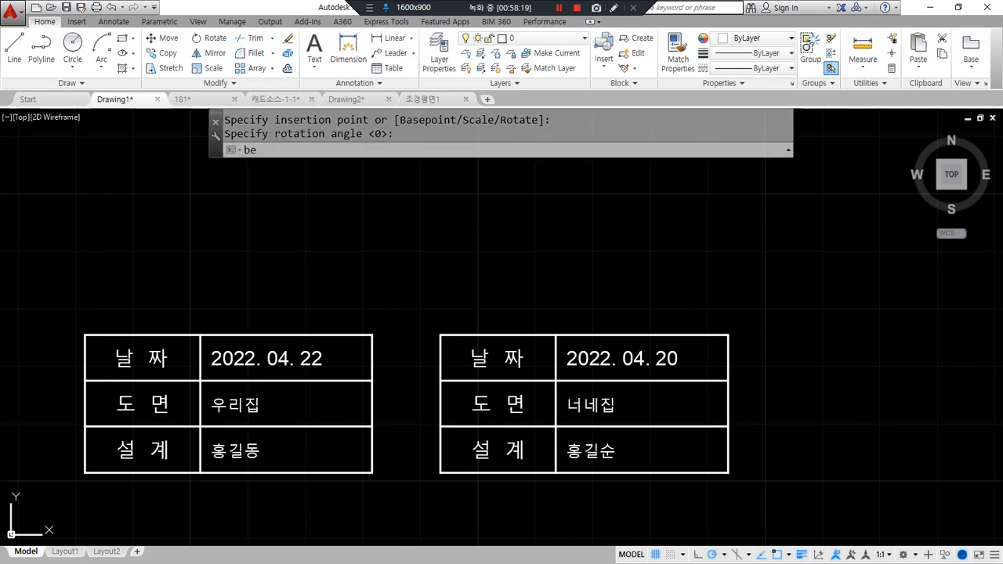
key(Return)
click(406, 258)
click(502, 372)
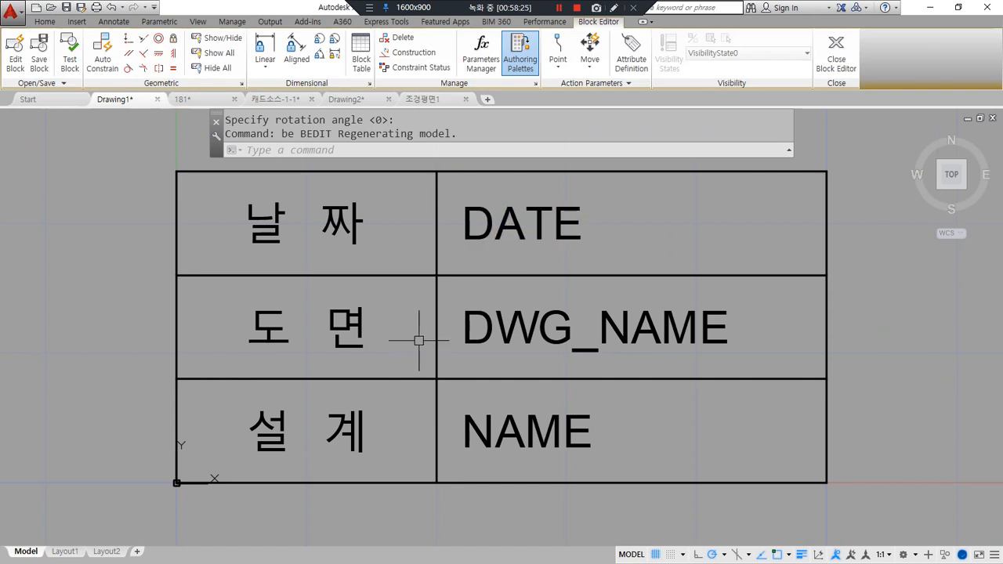
click(854, 75)
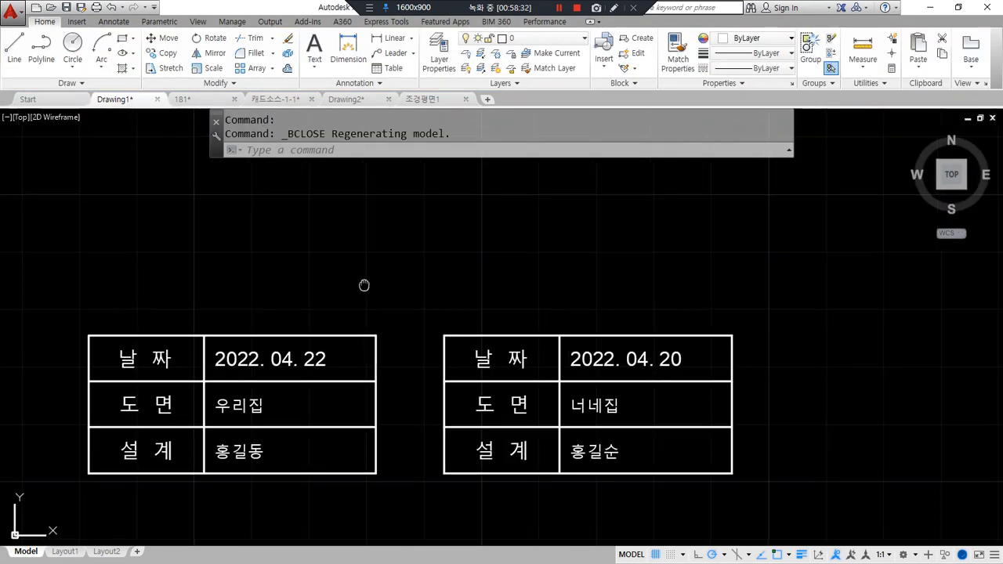
Step: Use ATTEDIT on the first table block to review its 날짜, 도면 and 설계 values without changing them
middle_drag(365, 286, 439, 246)
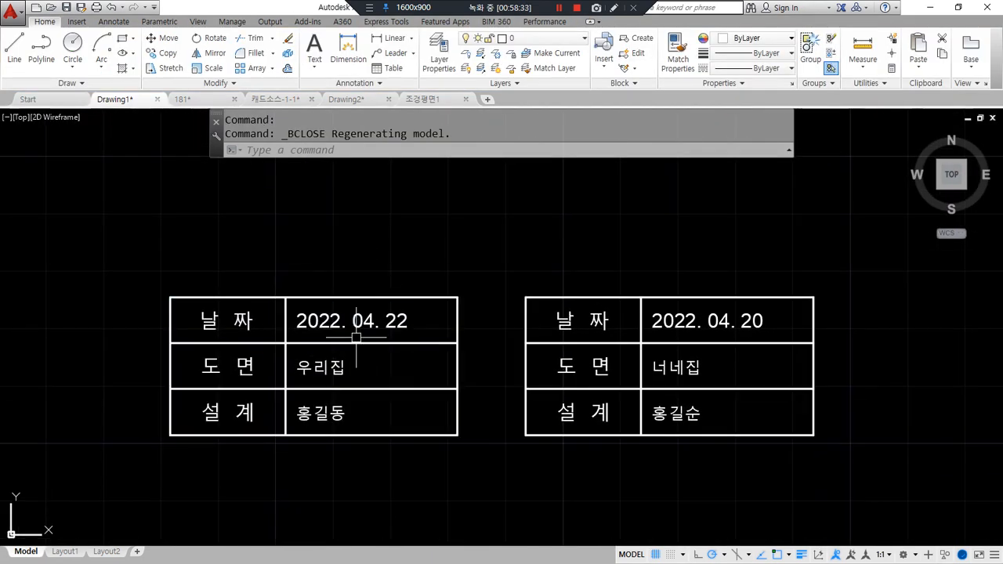
text(attedit)
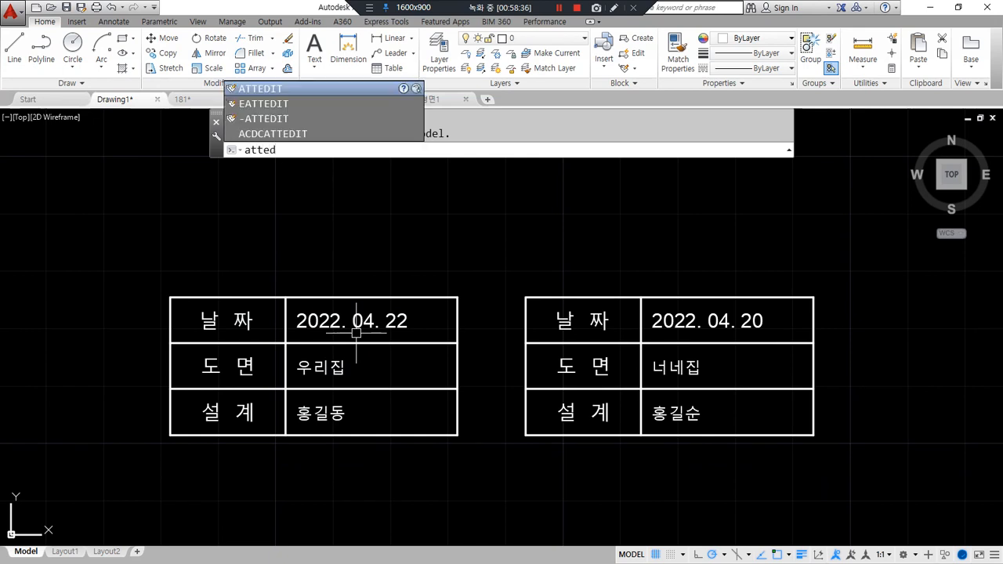
key(Return)
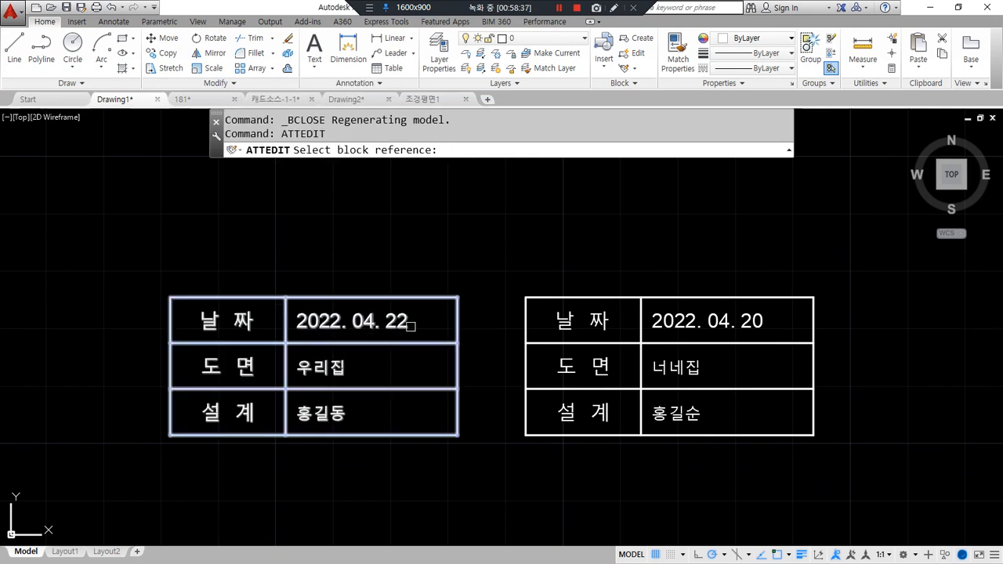
click(410, 325)
mouse_move(574, 275)
mouse_down()
mouse_move(538, 190)
mouse_move(542, 304)
mouse_up()
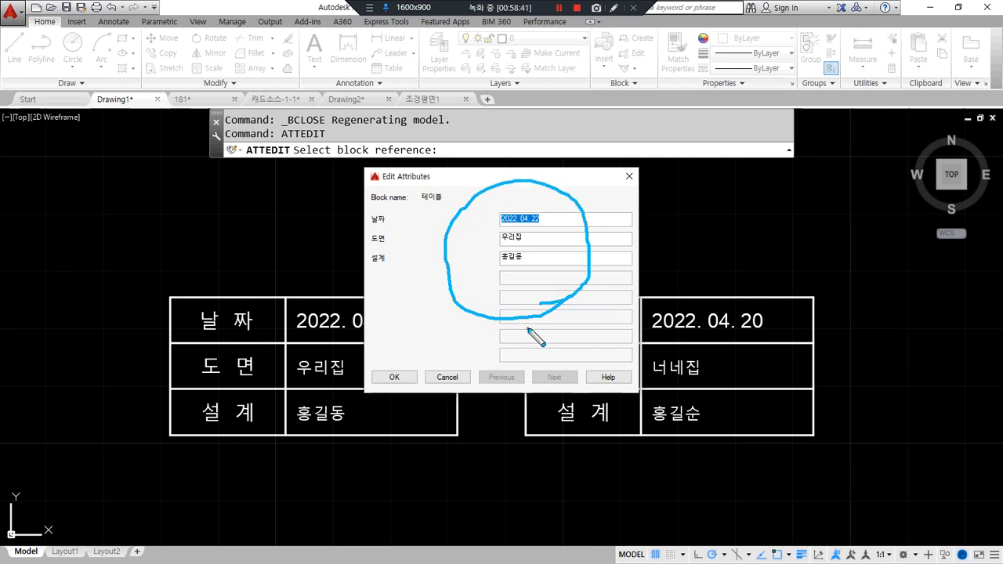
key(Escape)
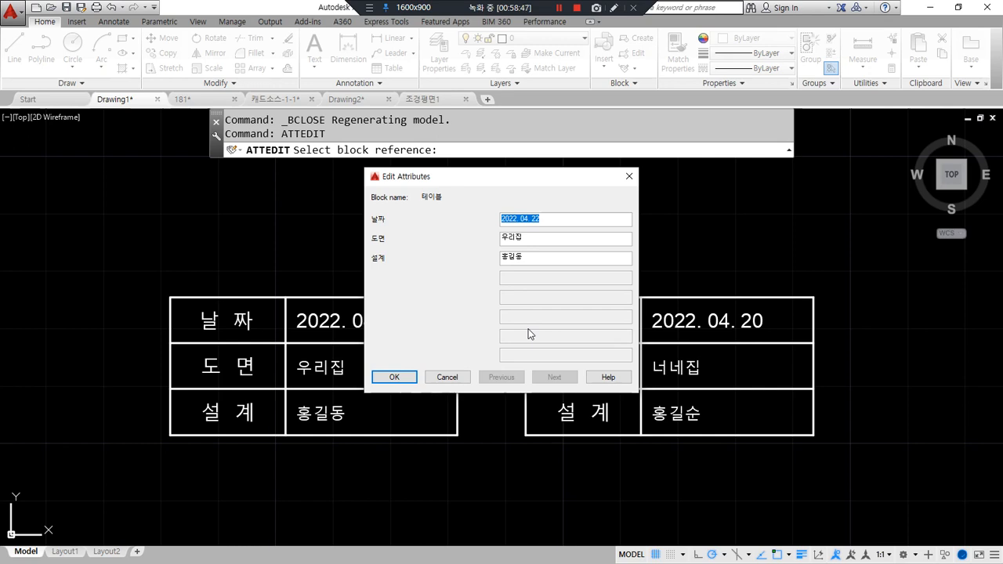
key(Return)
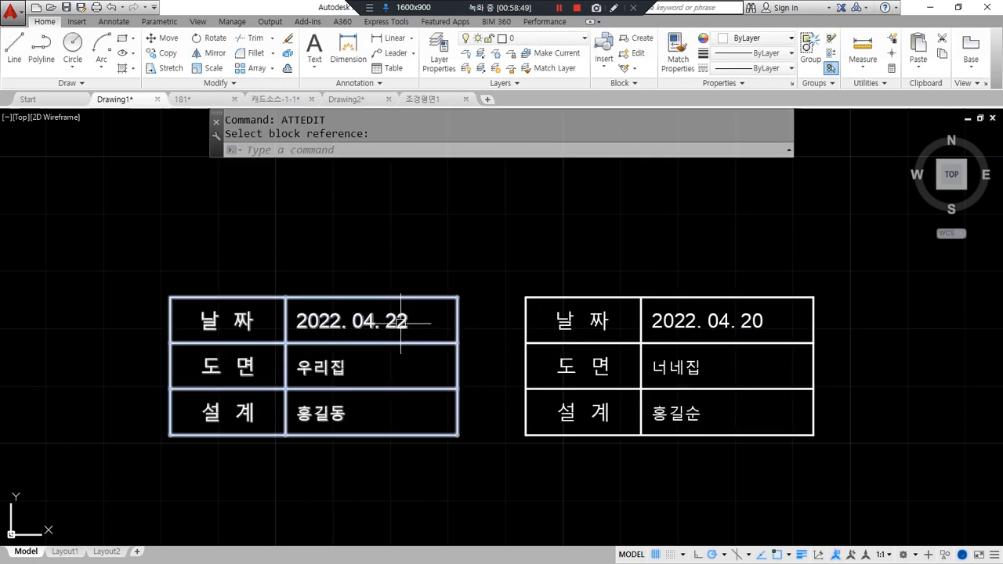
Step: Open the first table block in the Enhanced Attribute Editor and review the DATE, DWG_NAME and NAME values one by one
right_click(401, 322)
click(427, 343)
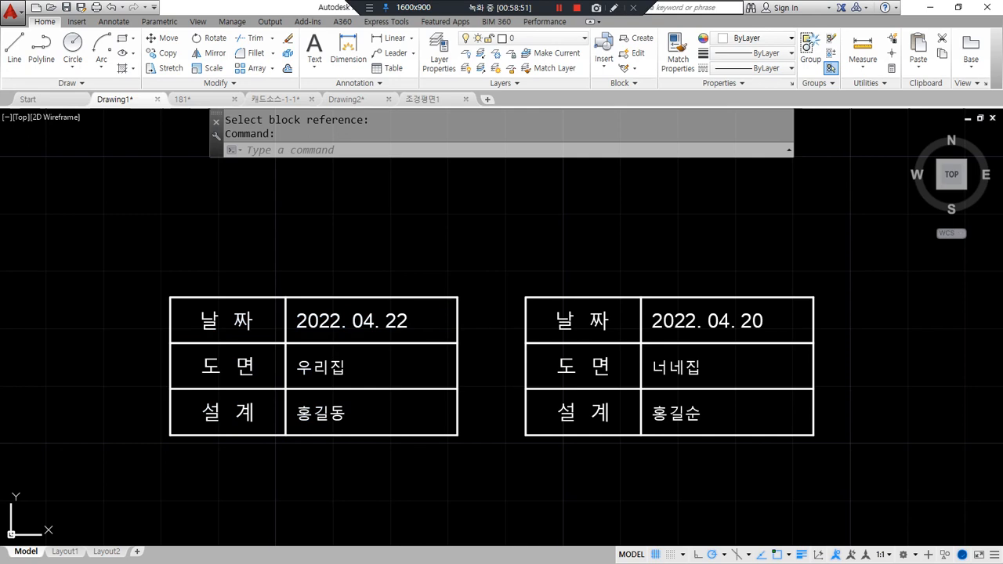
double_click(370, 377)
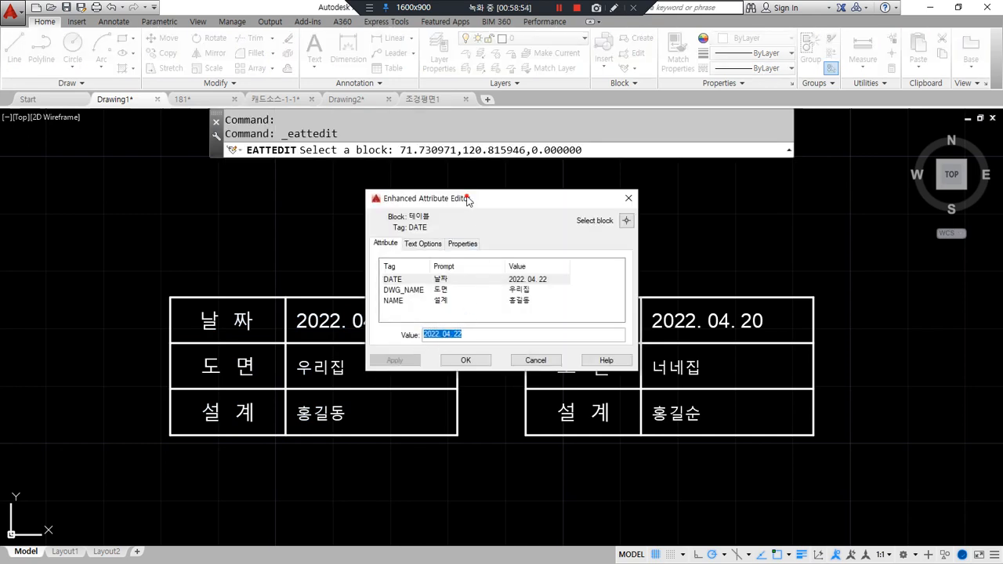
drag(467, 198, 504, 174)
mouse_move(480, 333)
mouse_down()
mouse_move(474, 225)
mouse_move(557, 374)
mouse_move(478, 370)
mouse_up()
click(475, 257)
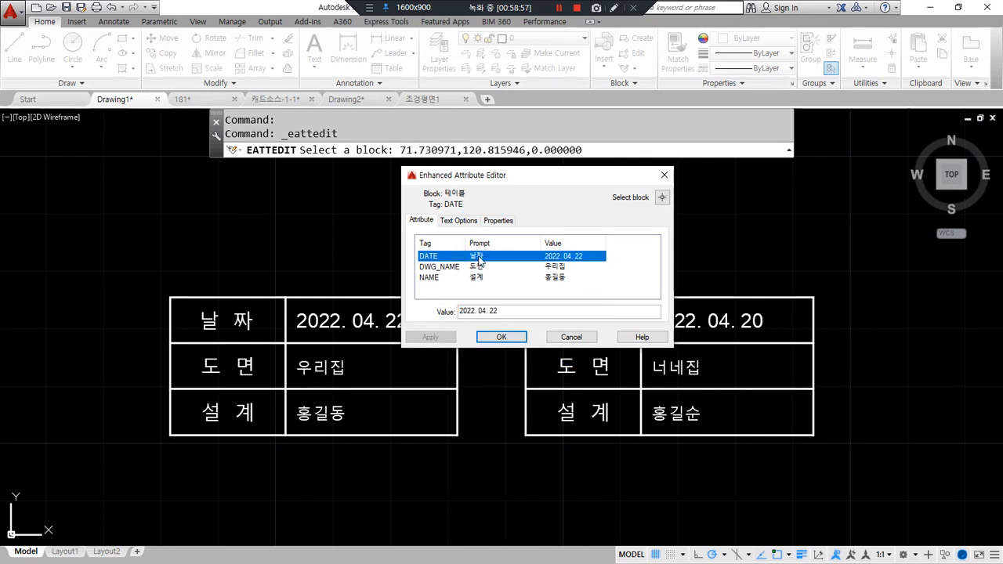
drag(517, 318, 460, 318)
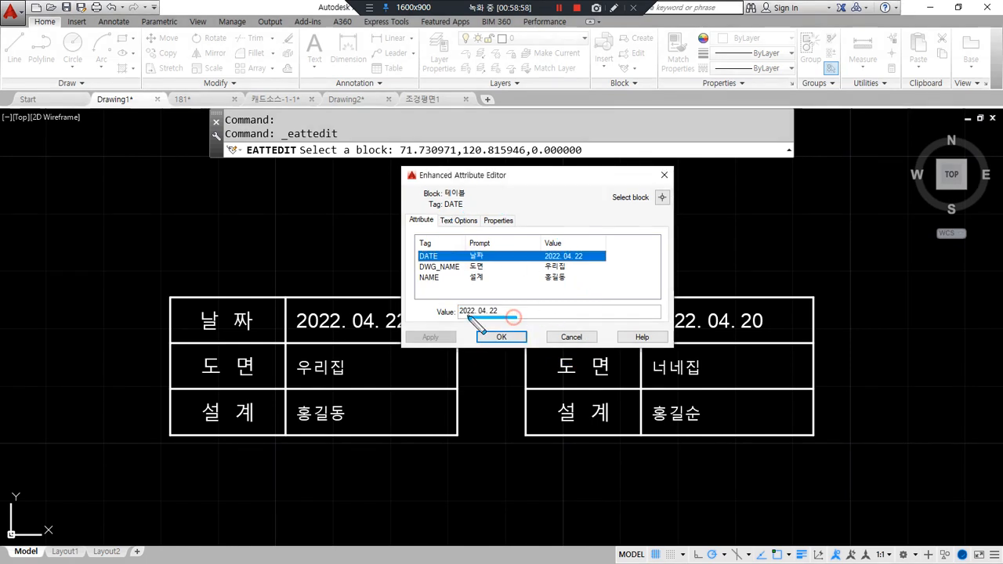
click(470, 267)
drag(480, 314, 505, 319)
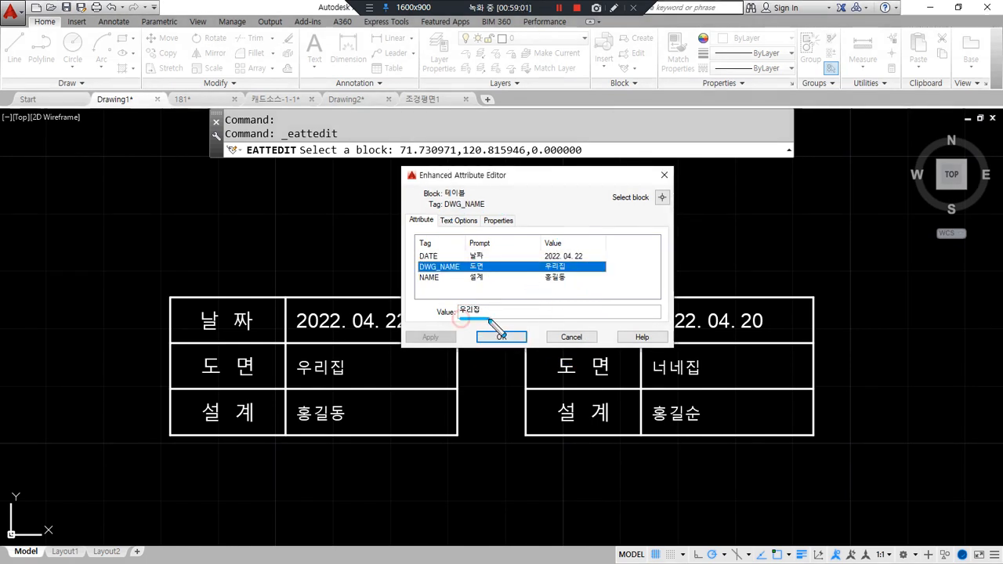
click(430, 277)
drag(440, 319, 503, 321)
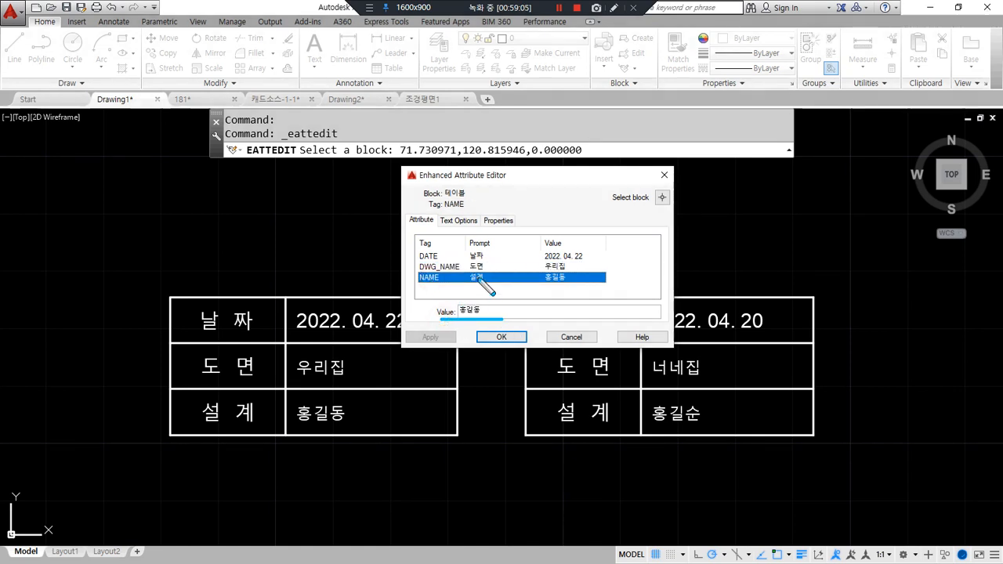
Step: Examine the NAME attribute's text options and its layer, linetype, color and plot style properties
click(460, 221)
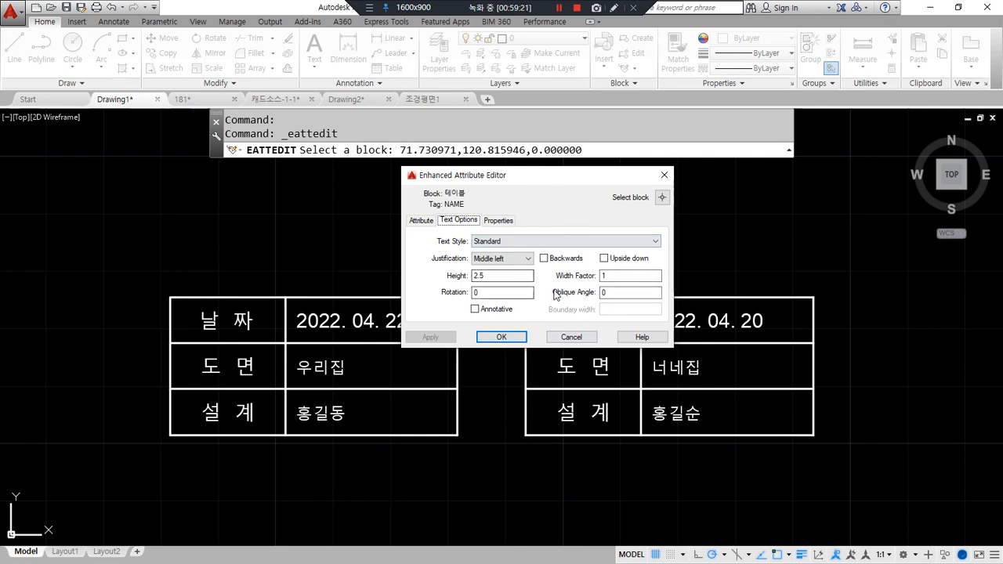
click(511, 224)
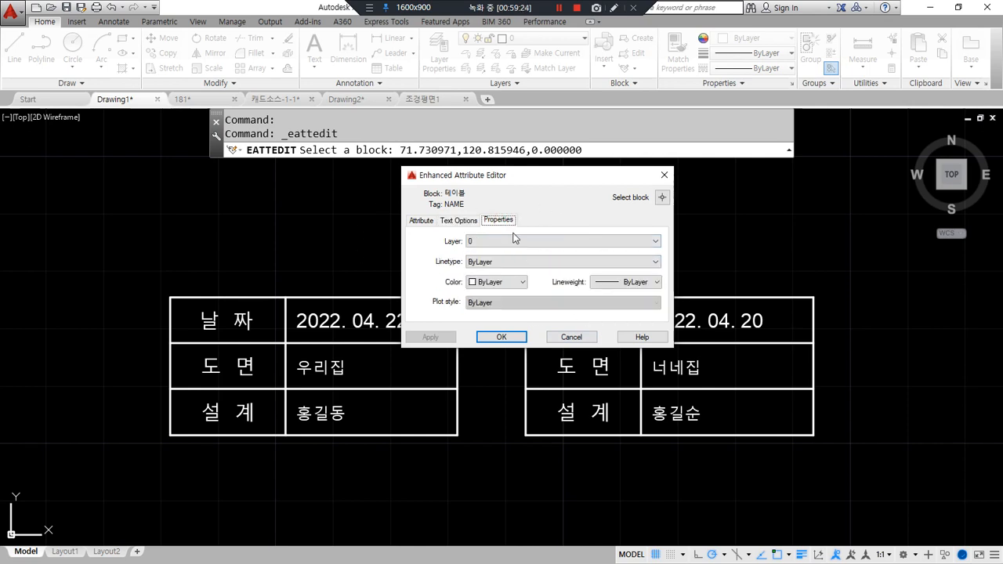
mouse_move(486, 221)
mouse_down()
mouse_move(454, 231)
mouse_move(489, 255)
mouse_up()
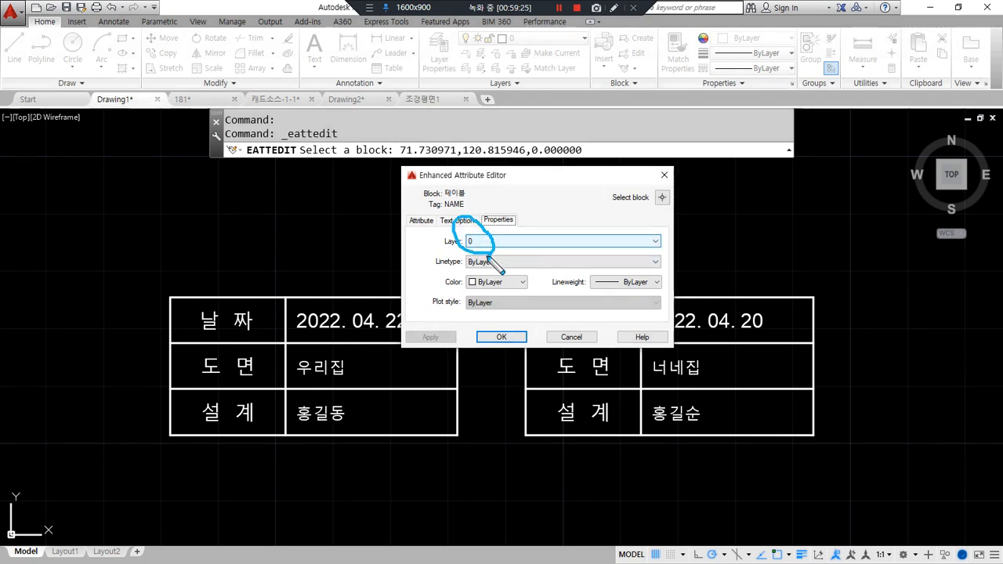
mouse_move(443, 302)
mouse_down()
mouse_move(506, 222)
mouse_move(444, 252)
mouse_move(506, 218)
mouse_up()
key(Escape)
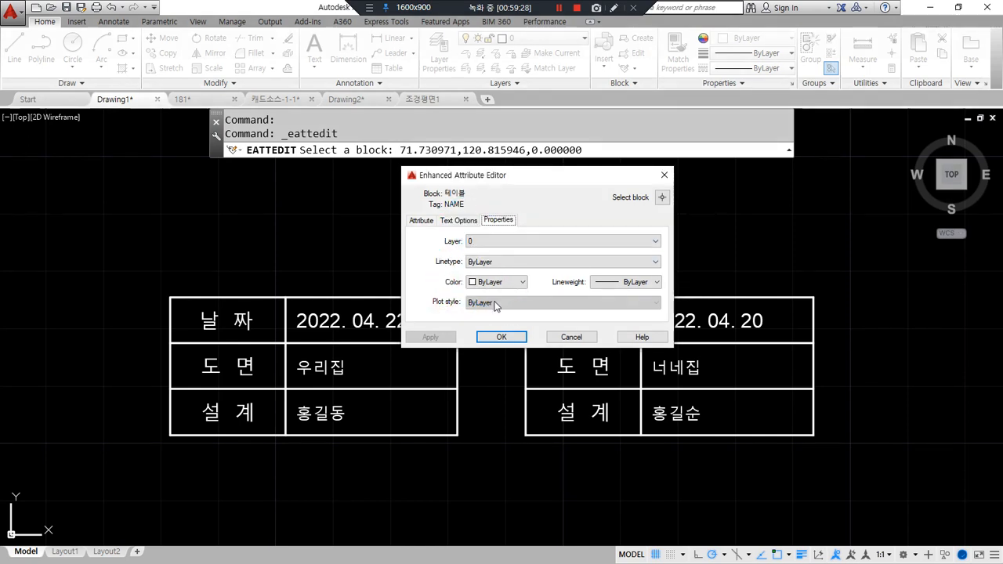
Step: Close the attribute editor, reopen the first table block's attributes with TEXTEDIT, and cancel without editing
click(421, 221)
click(502, 337)
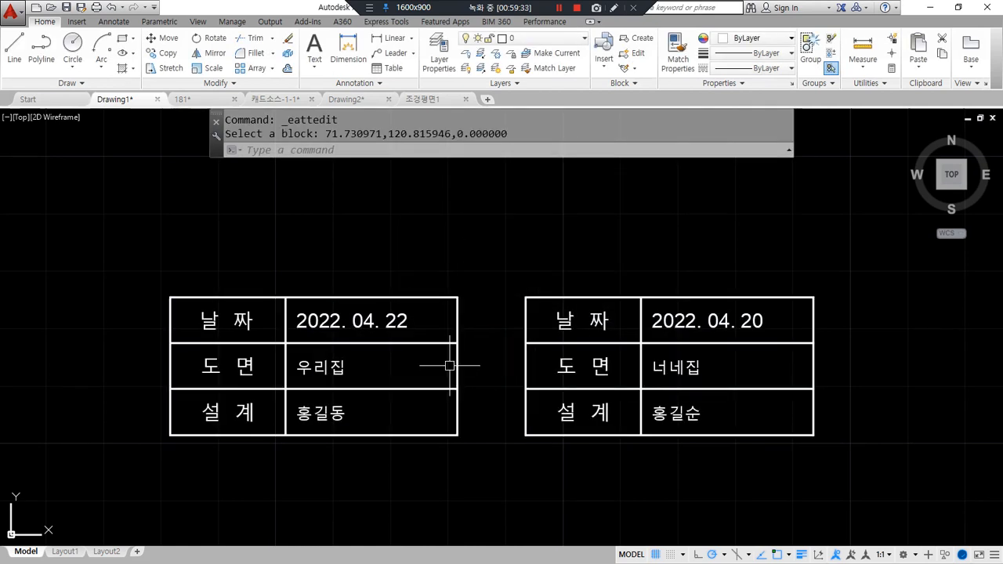
text(ed)
key(Return)
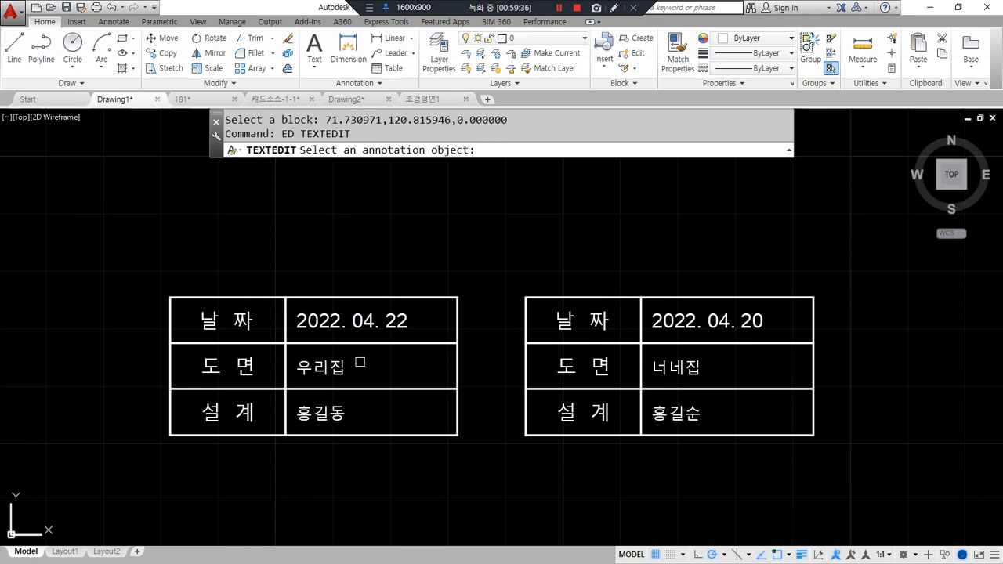
click(367, 323)
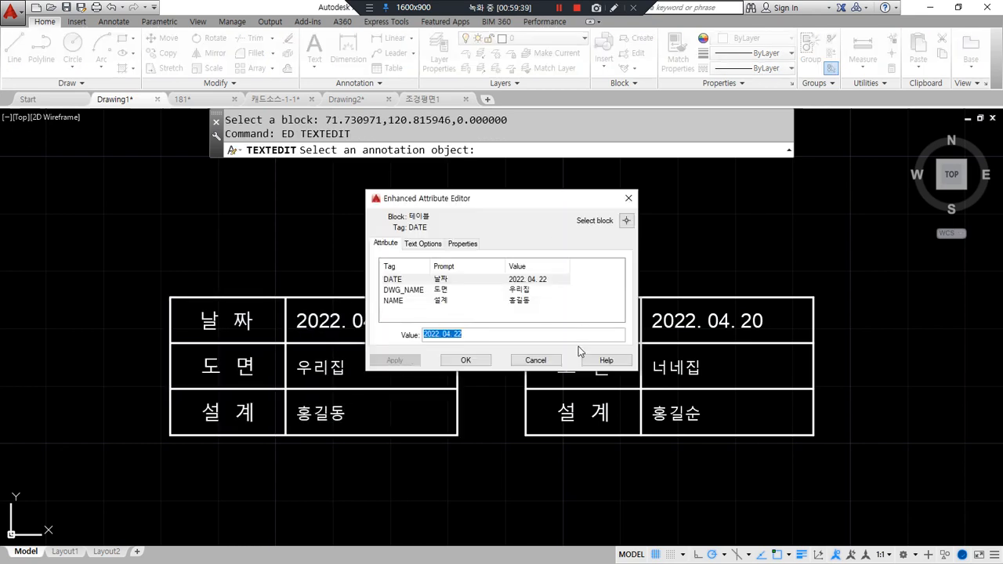
click(536, 361)
key(Escape)
Step: Run ATTEDIT on the first table block to view its 날짜, 도면 and 설계 fields, and cancel
text(a)
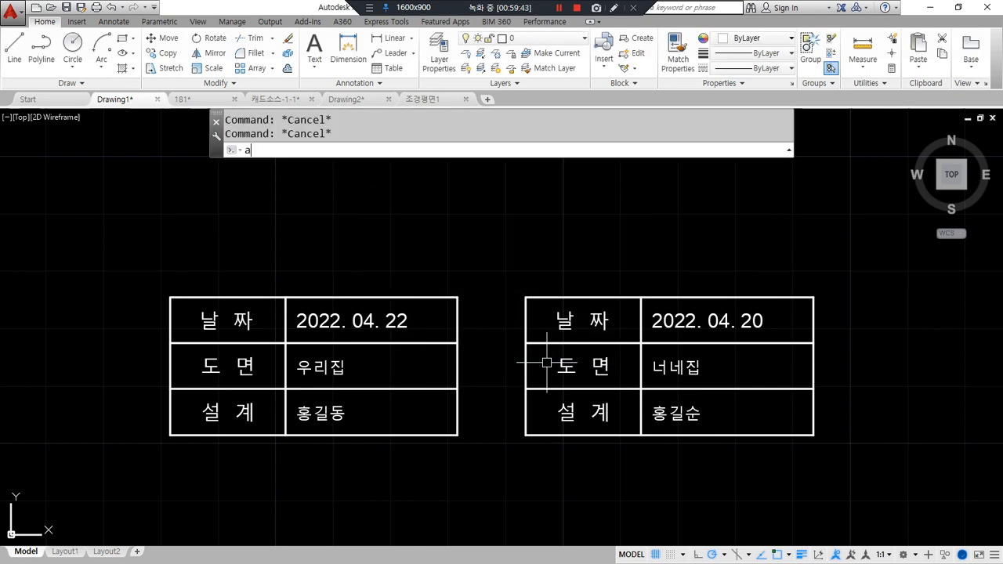
text(ttedit)
key(Return)
click(436, 337)
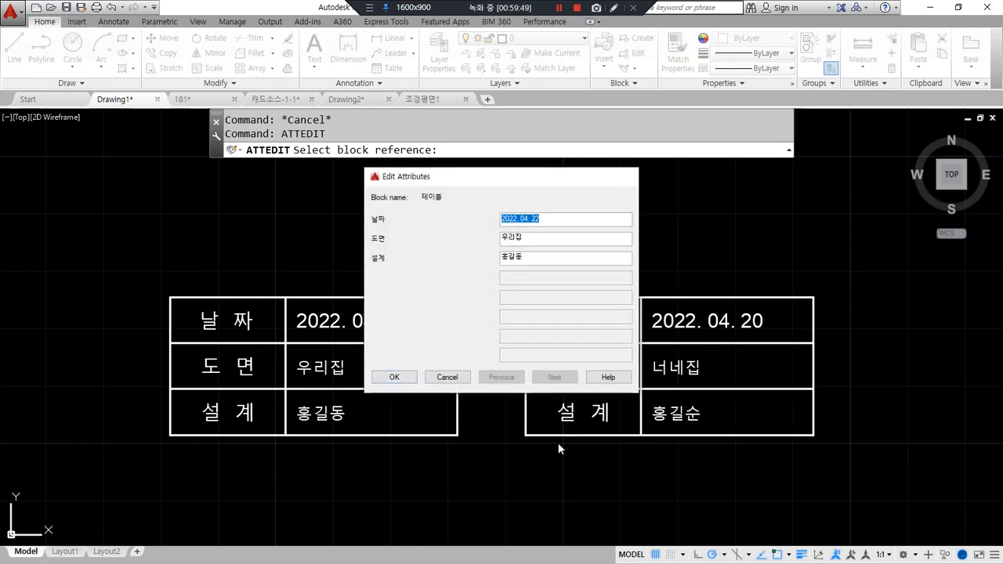
key(Escape)
Step: Switch to the Notepad notes and add "일반도면 | 실시설계" to the end of the revcloud(개정마크) line
key(alt+Tab)
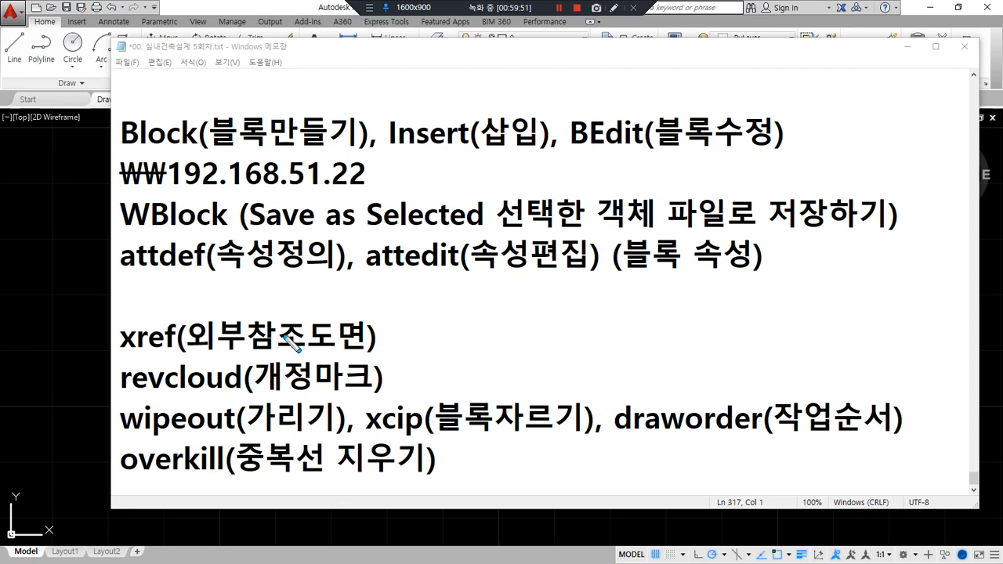
mouse_move(129, 350)
mouse_down()
mouse_move(414, 343)
mouse_move(396, 322)
mouse_move(415, 235)
mouse_up()
mouse_move(169, 494)
mouse_down()
mouse_move(135, 480)
mouse_move(222, 366)
mouse_move(448, 511)
mouse_up()
key(Delete)
drag(119, 396, 439, 396)
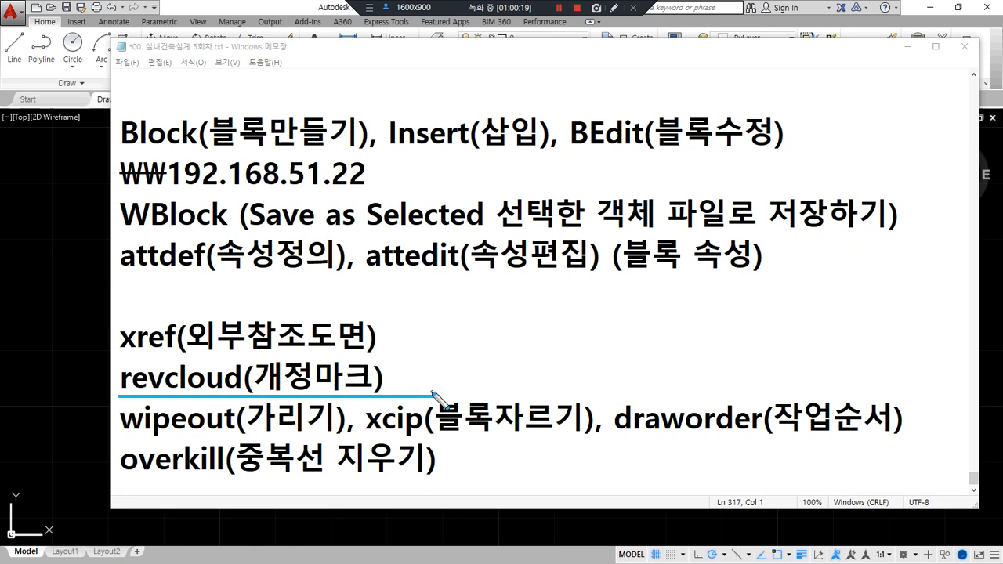
click(418, 33)
click(422, 373)
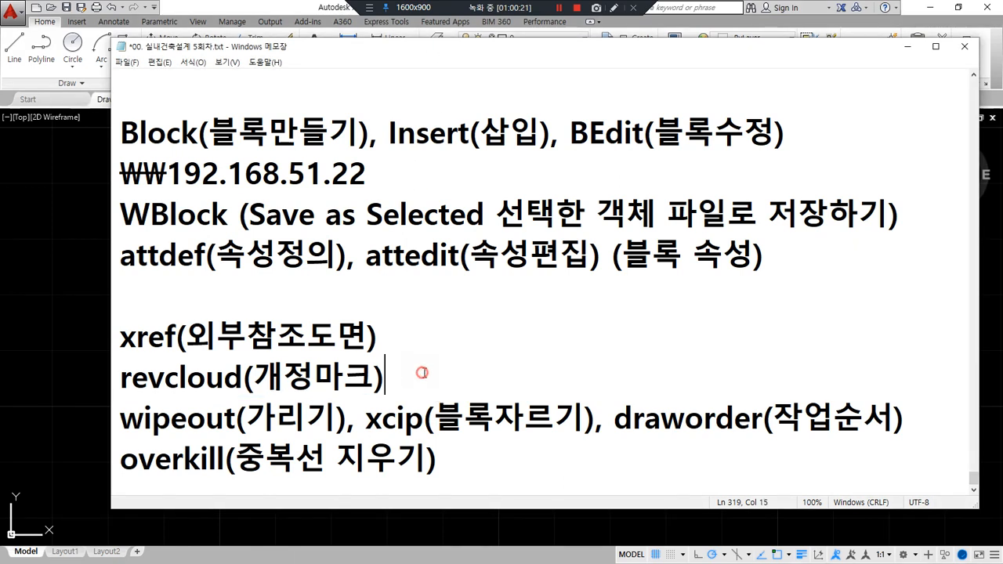
text(일반도면)
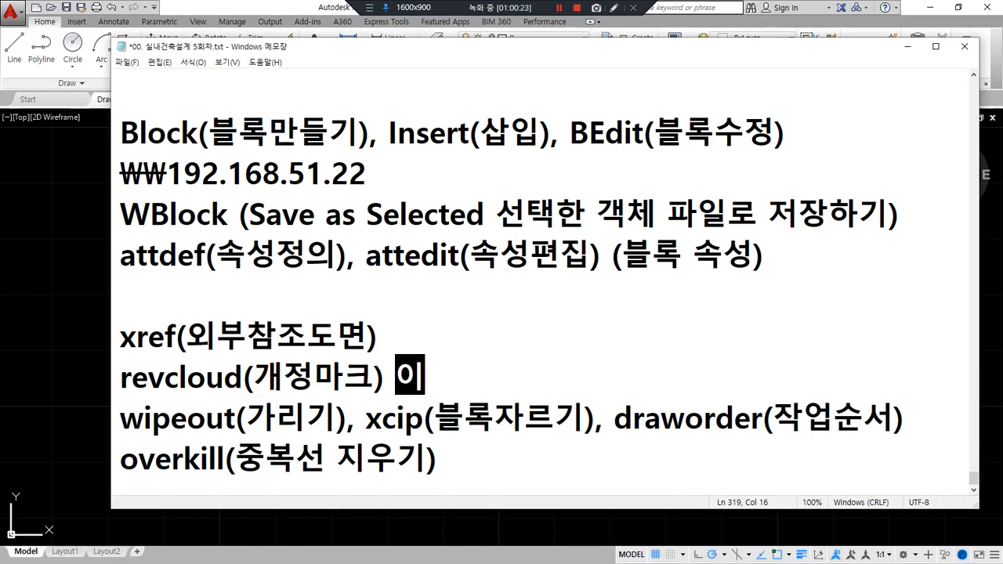
text( | 실)
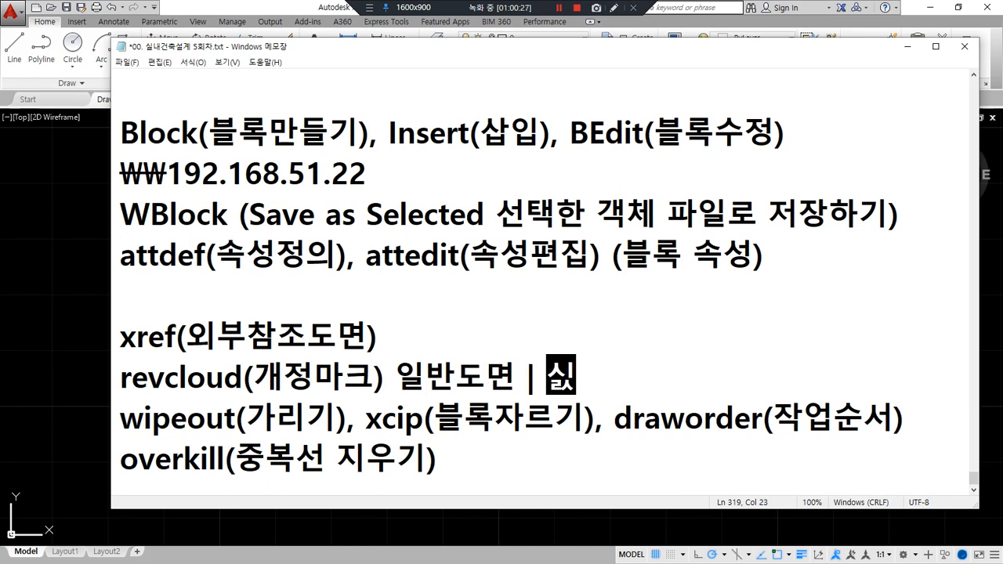
text(시설계)
key(Down)
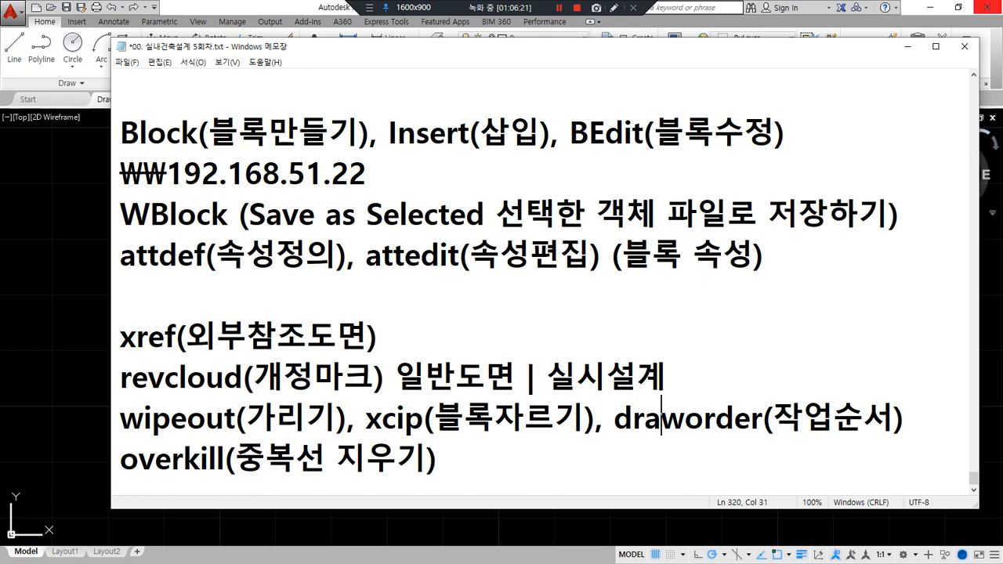
Step: Switch back to AutoCAD and start REVCLOUD to review its arc length, style and type settings in the command history
click(69, 182)
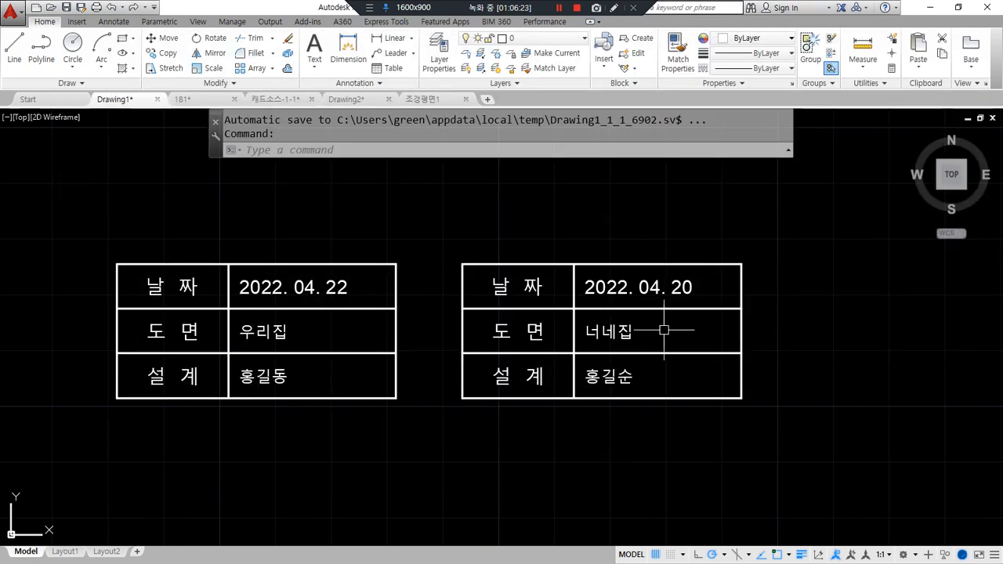
click(723, 333)
text(revc)
key(Return)
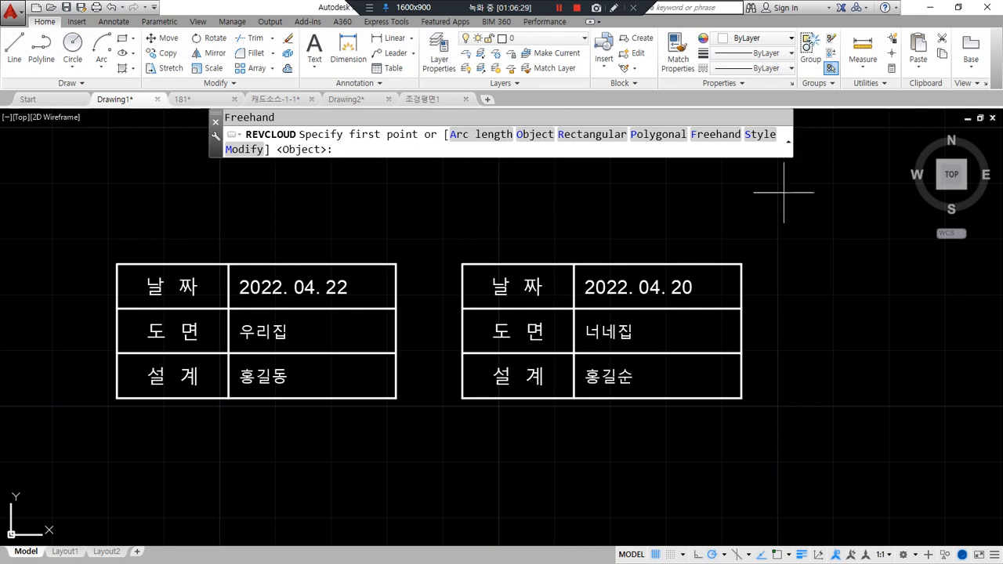
key(F2)
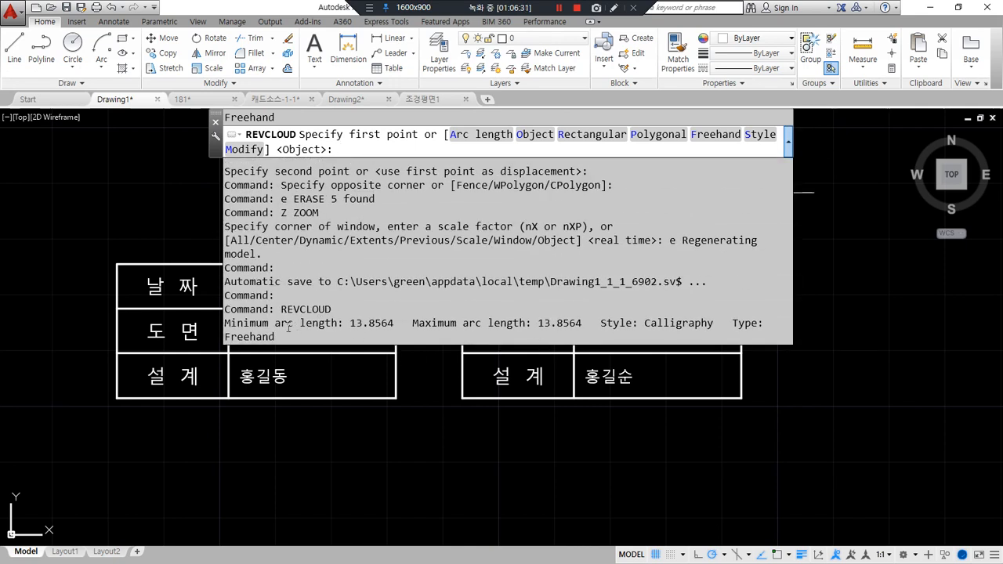
drag(228, 323, 550, 323)
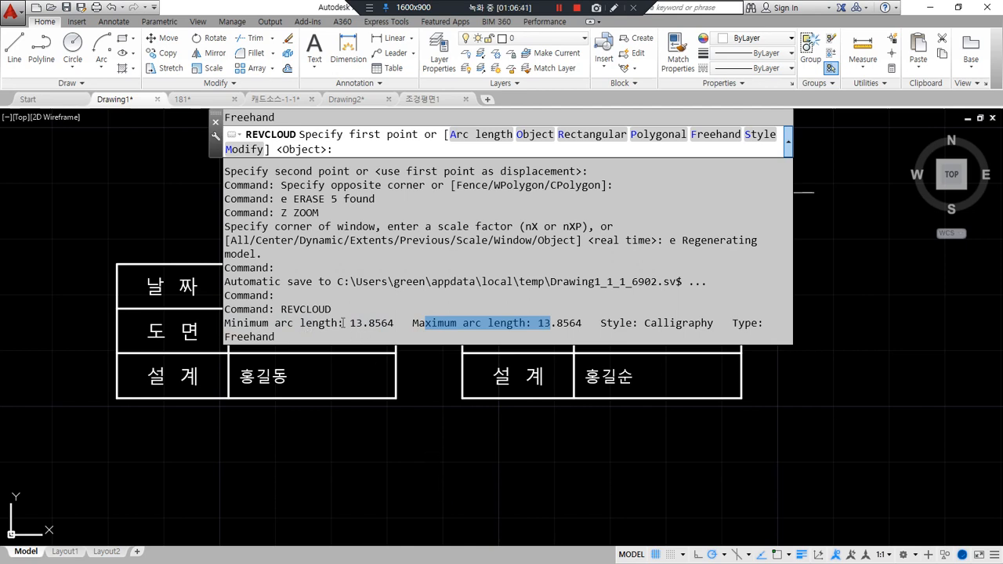
drag(237, 323, 563, 323)
key(Escape)
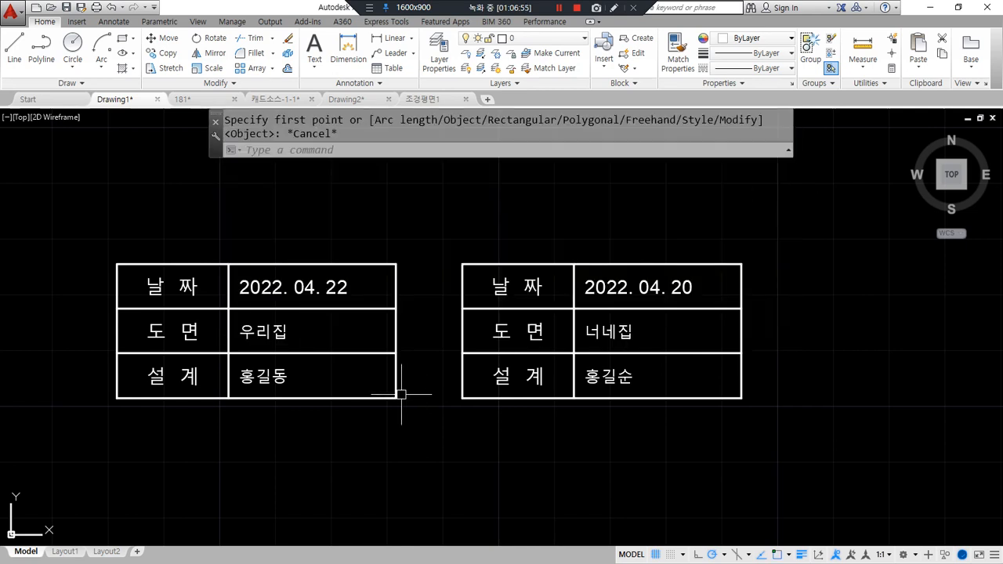
Step: Set the revision cloud's minimum and maximum arc length to 15
key(space)
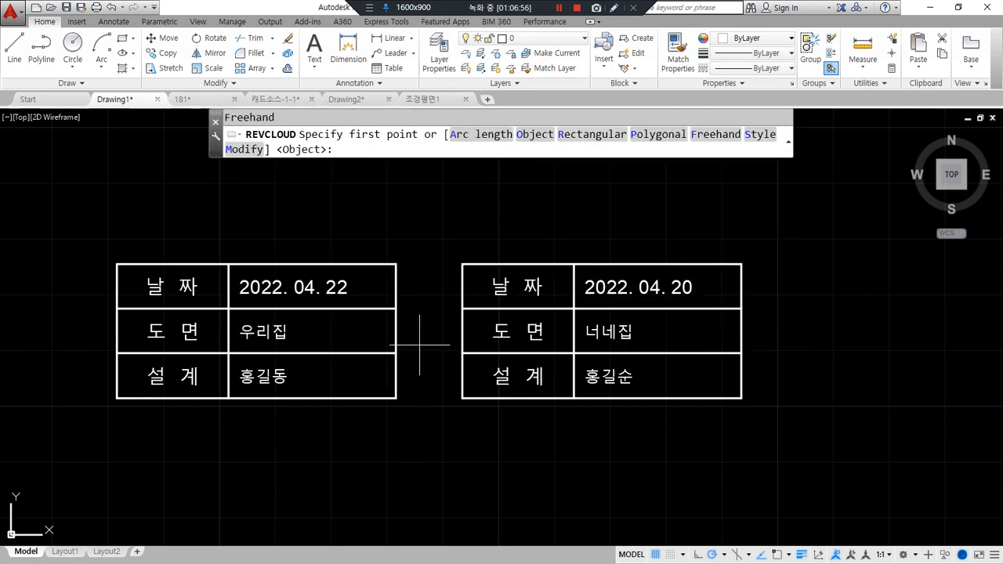
click(453, 136)
click(457, 142)
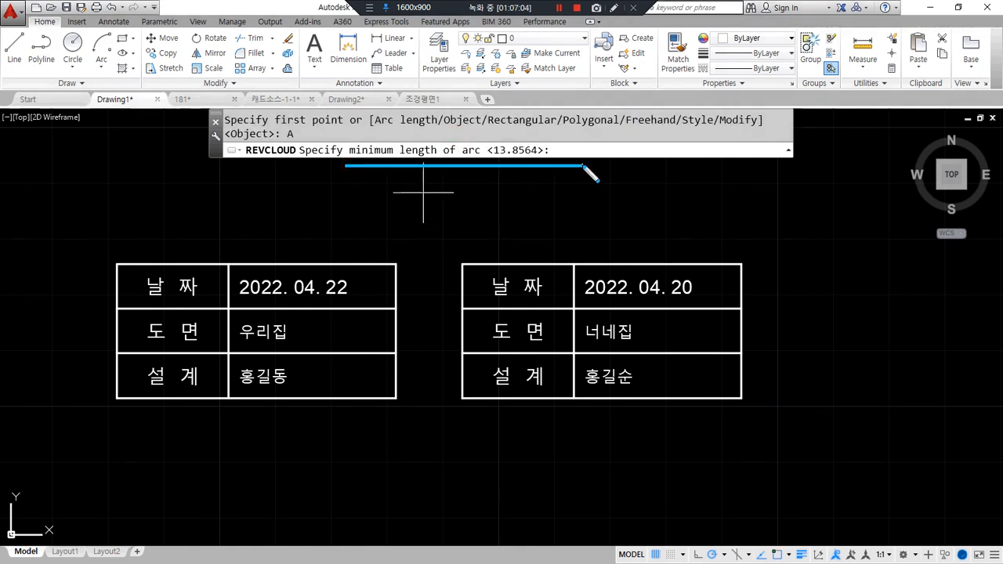
key(Return)
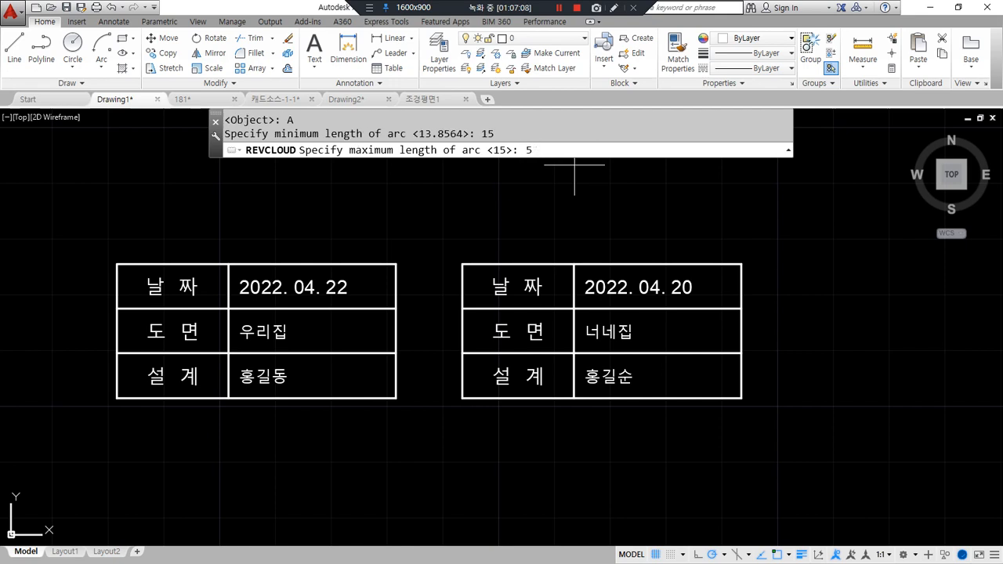
key(Return)
Step: Draw a closed freehand revision cloud in the empty area above and to the right of the second table
scroll(517, 251, down, 2)
middle_drag(517, 250, 310, 407)
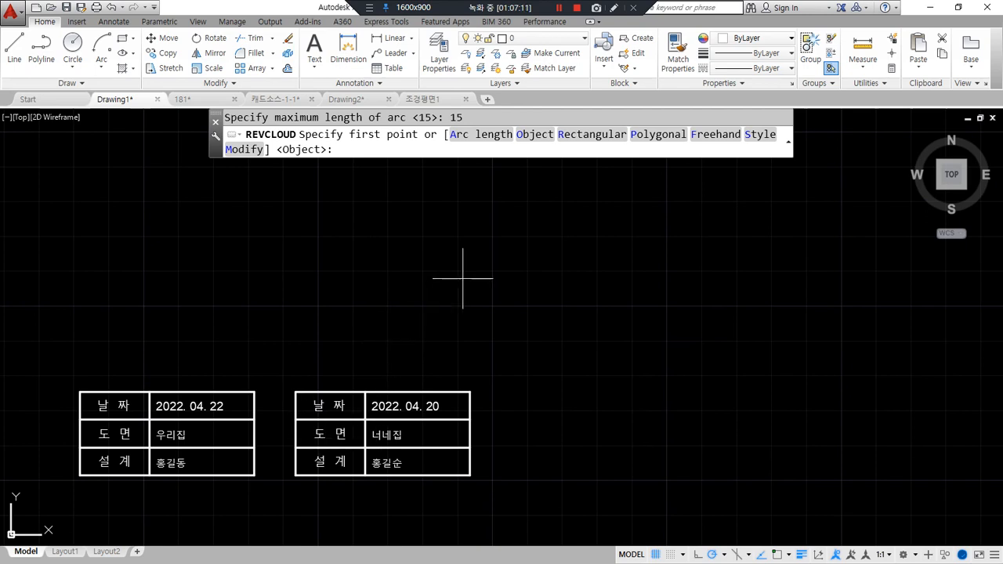
click(532, 134)
drag(597, 141, 727, 149)
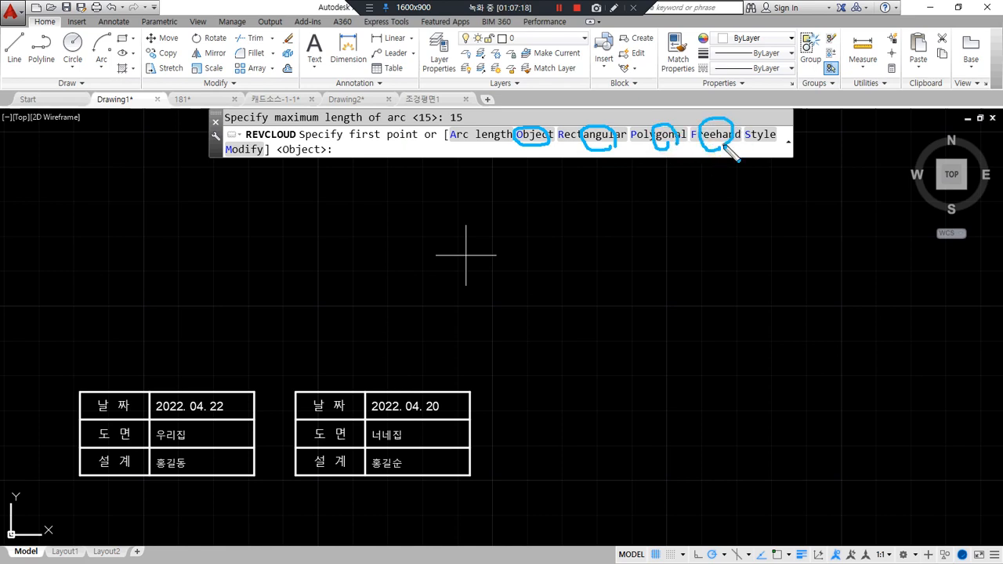
mouse_move(547, 149)
mouse_down()
mouse_move(607, 171)
mouse_move(713, 155)
mouse_move(665, 167)
mouse_up()
drag(604, 169, 599, 151)
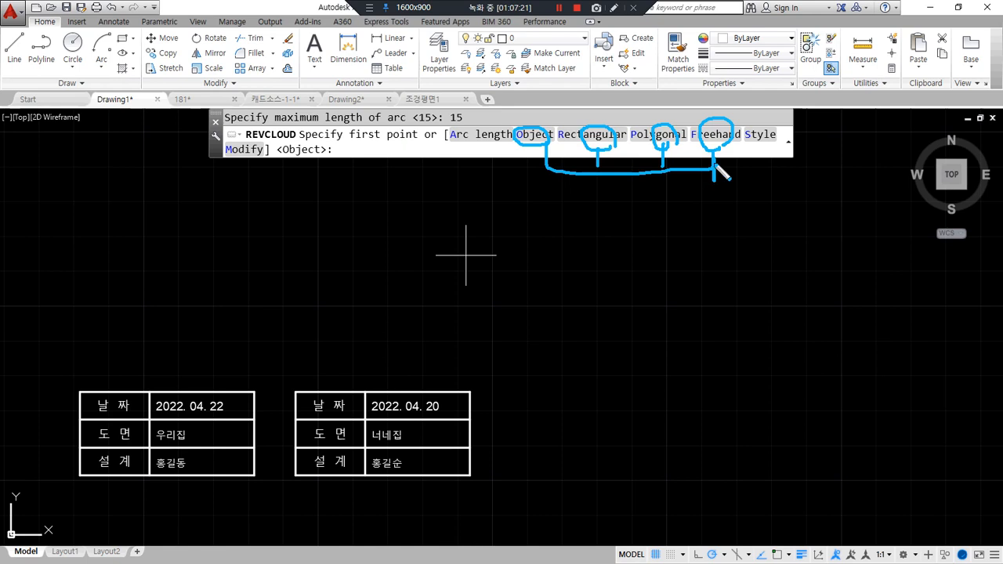
click(714, 134)
click(631, 265)
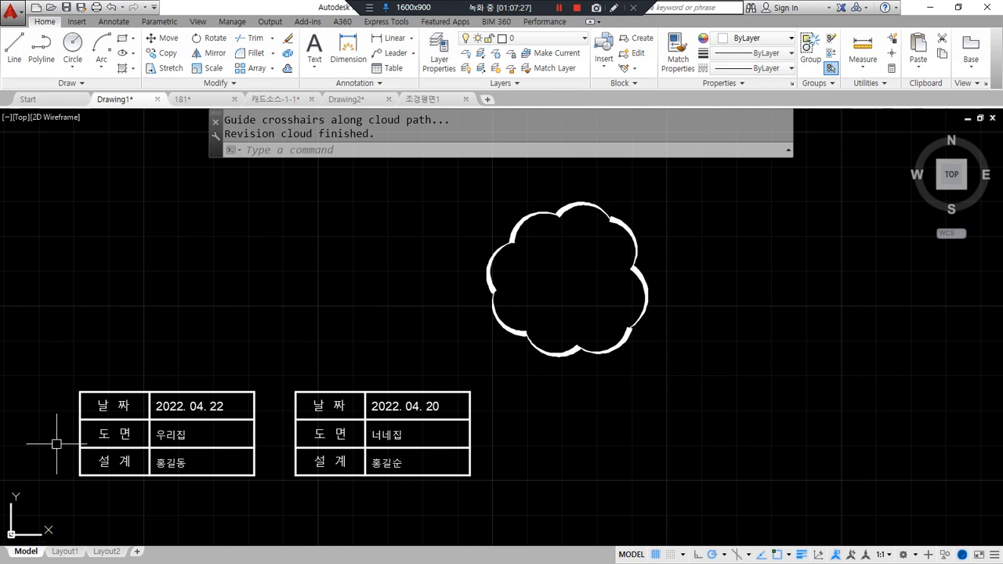
Step: Draw a second revision cloud, and erase both clouds from the area above the tables
key(Return)
mouse_move(440, 268)
middle_down()
mouse_move(611, 284)
mouse_move(586, 269)
middle_up()
click(587, 269)
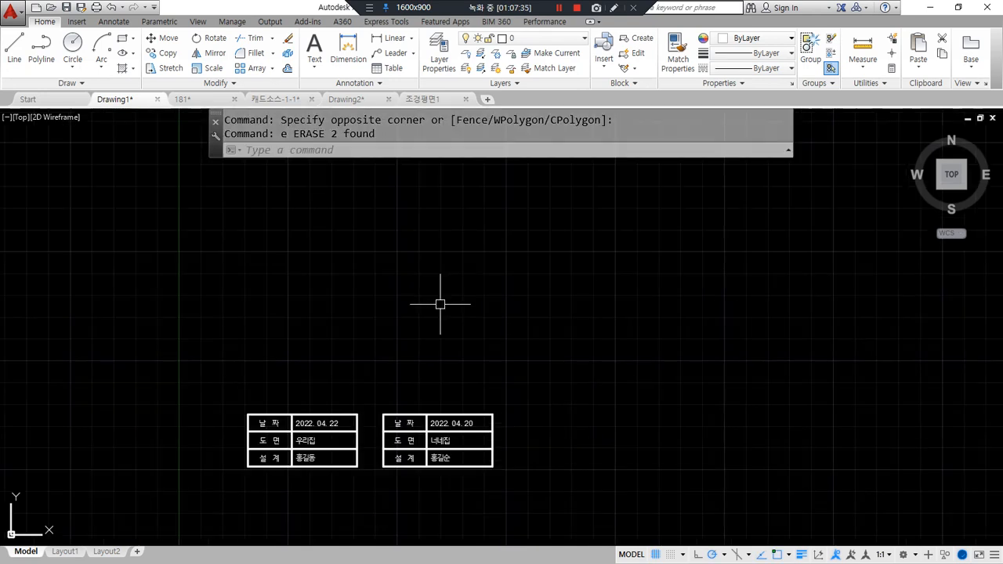
Step: Draw a polygonal revision cloud with an irregular, V-notched outline above the two tables
text(re)
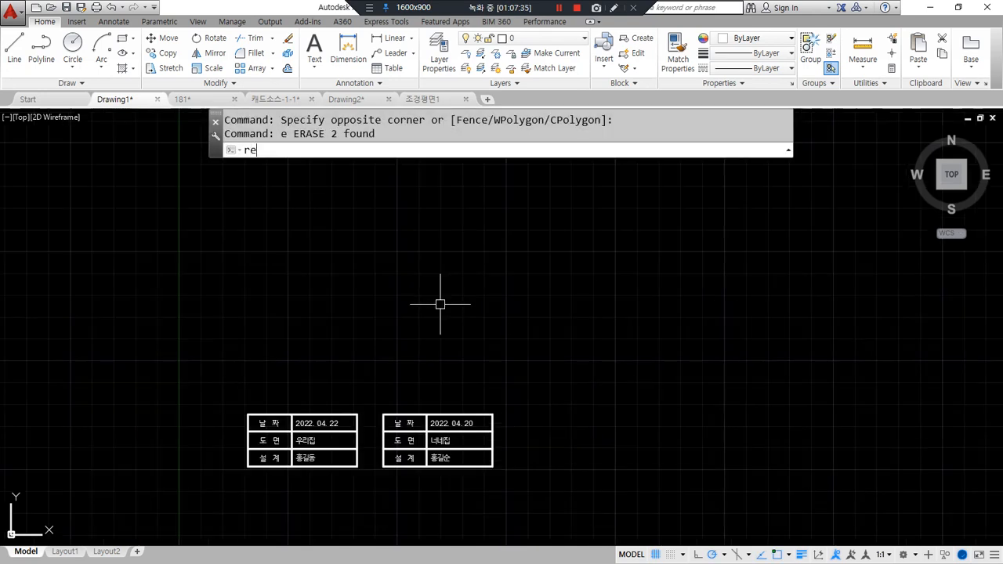
text(vc)
key(Return)
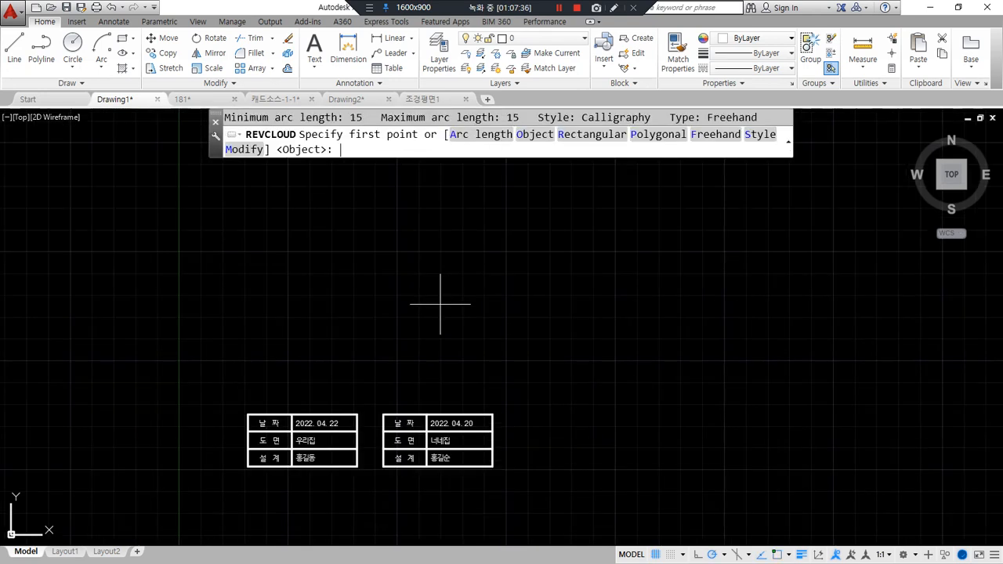
click(659, 134)
click(284, 236)
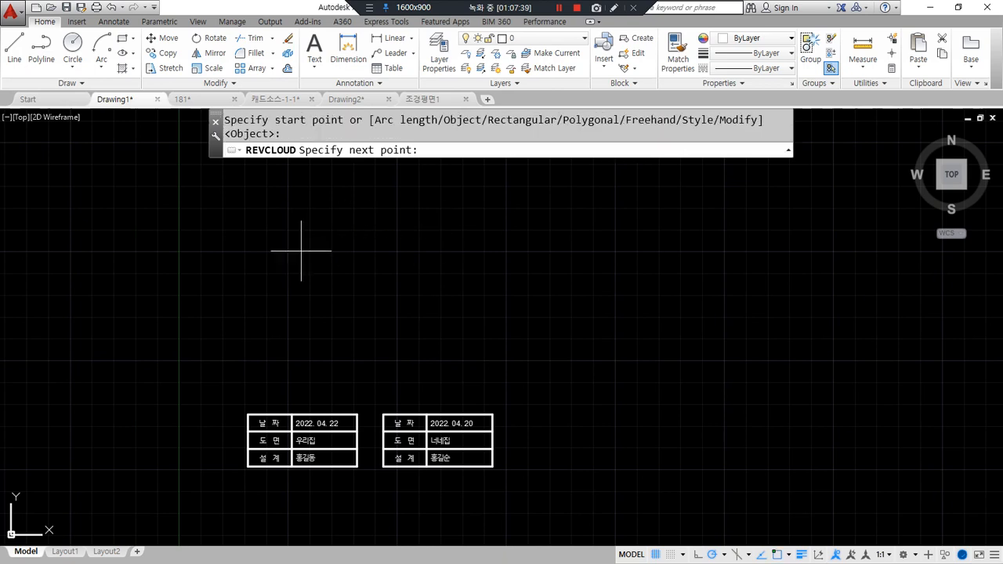
click(322, 335)
click(447, 266)
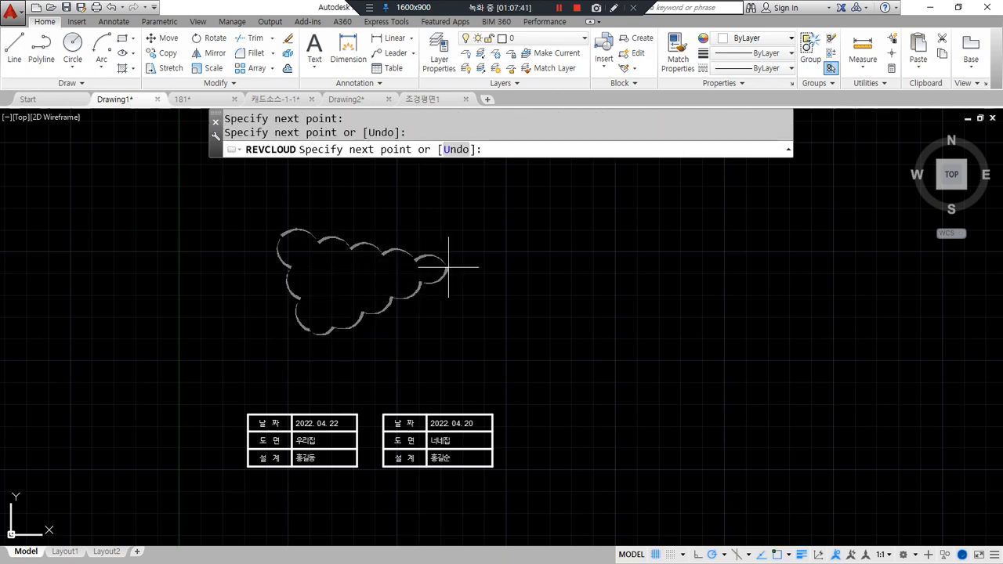
click(405, 170)
click(346, 249)
click(280, 181)
click(239, 236)
key(Return)
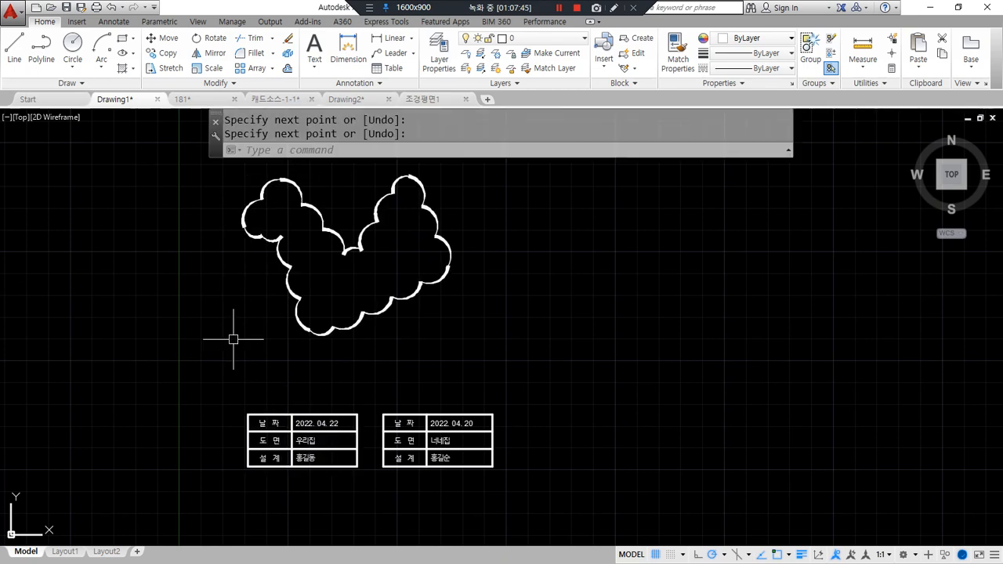
Step: Draw a roughly square revision cloud with the Rectangular option, to the right of the polygonal cloud
key(Return)
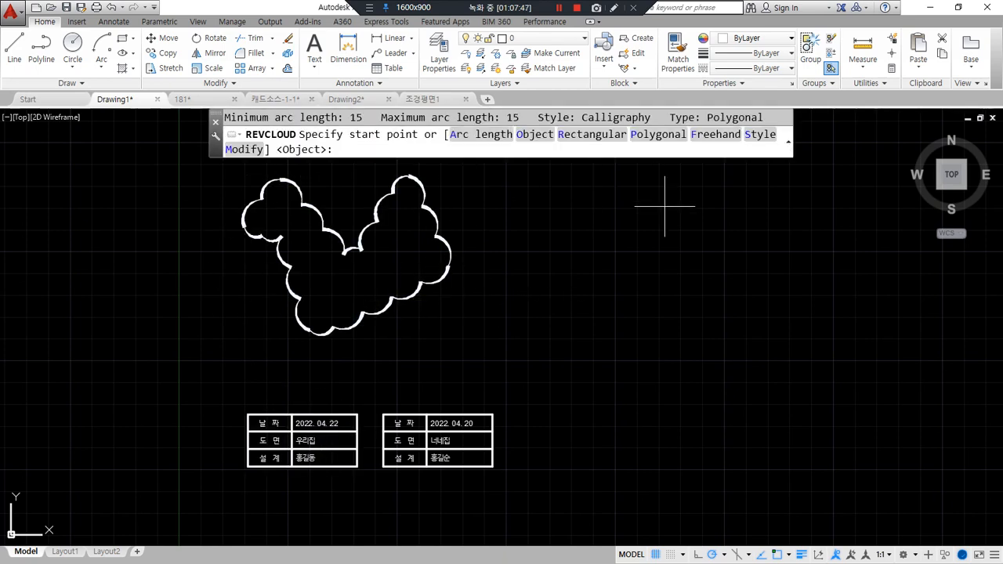
click(602, 135)
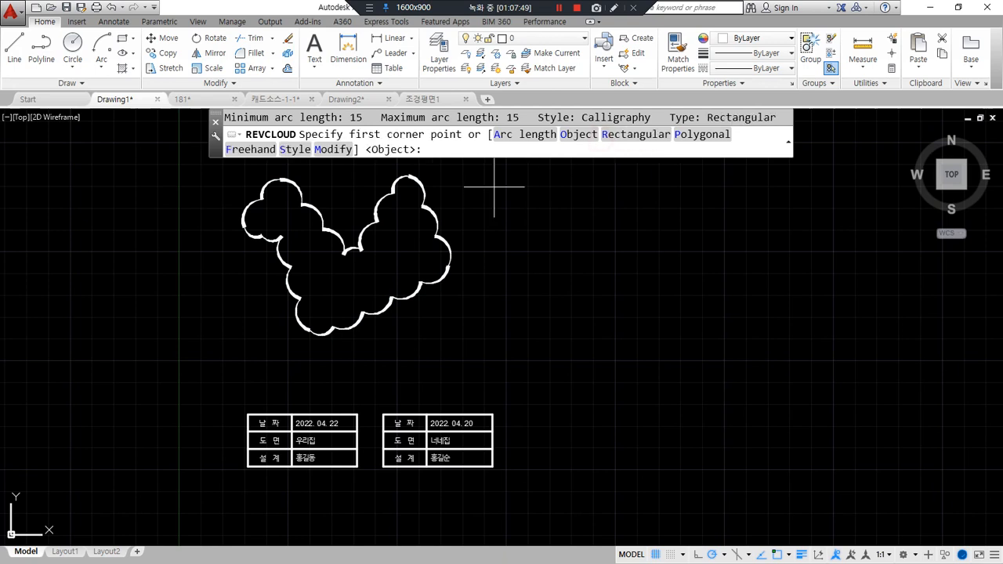
click(486, 179)
click(645, 333)
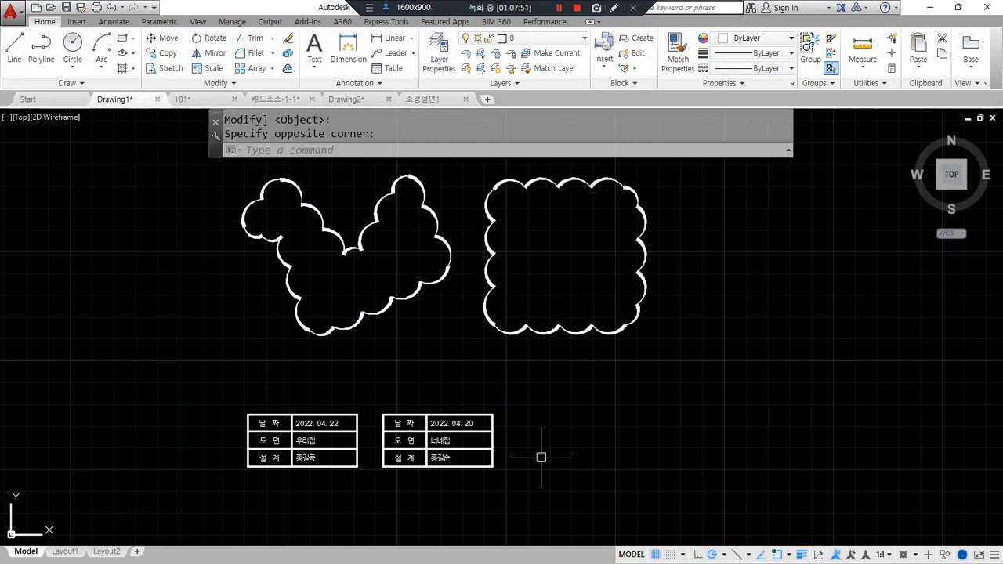
Step: Draw a roughly square rectangle to the right of the revision clouds and a circle of similar size beside it
middle_drag(609, 336, 439, 330)
middle_drag(497, 340, 517, 359)
text(rec)
key(Return)
click(556, 200)
click(685, 326)
text(c)
key(Return)
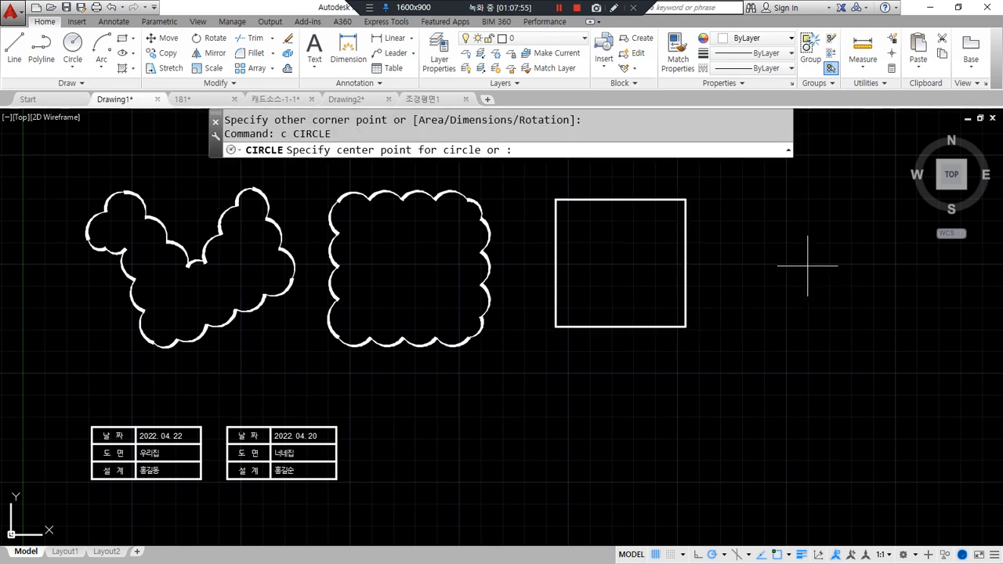
click(805, 258)
click(743, 261)
Step: Convert the square to the right of the rectangular cloud into a revision cloud with the Object option, without reversing its direction
text(re)
key(Return)
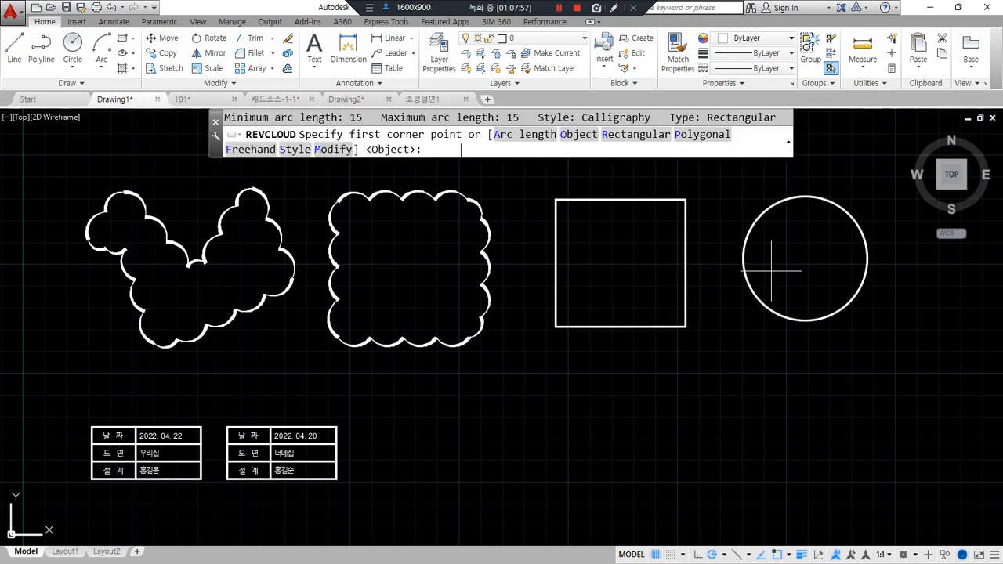
click(597, 139)
click(600, 200)
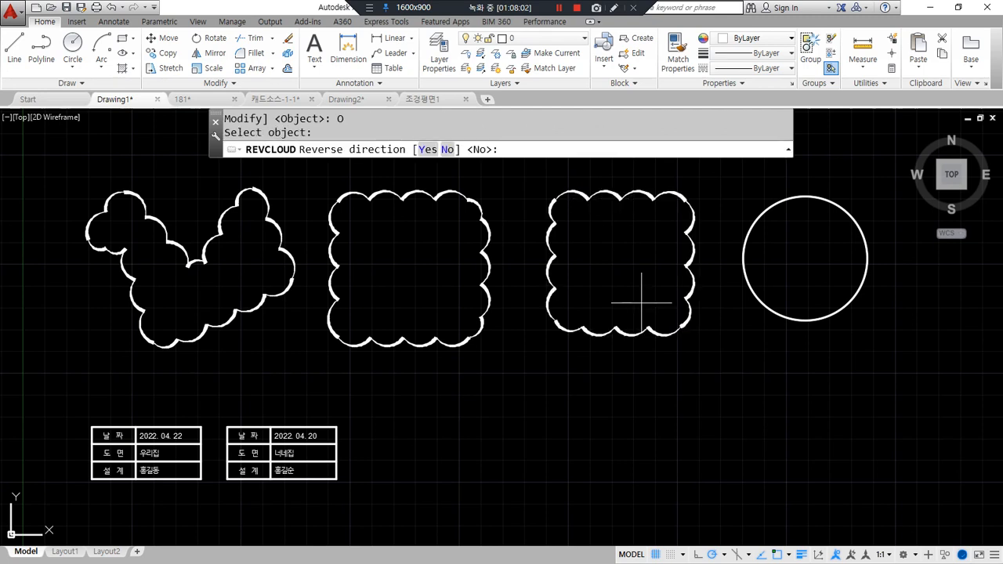
key(Return)
Step: Convert the circle into a revision cloud with the Object option, keeping the arc direction unreversed
key(Return)
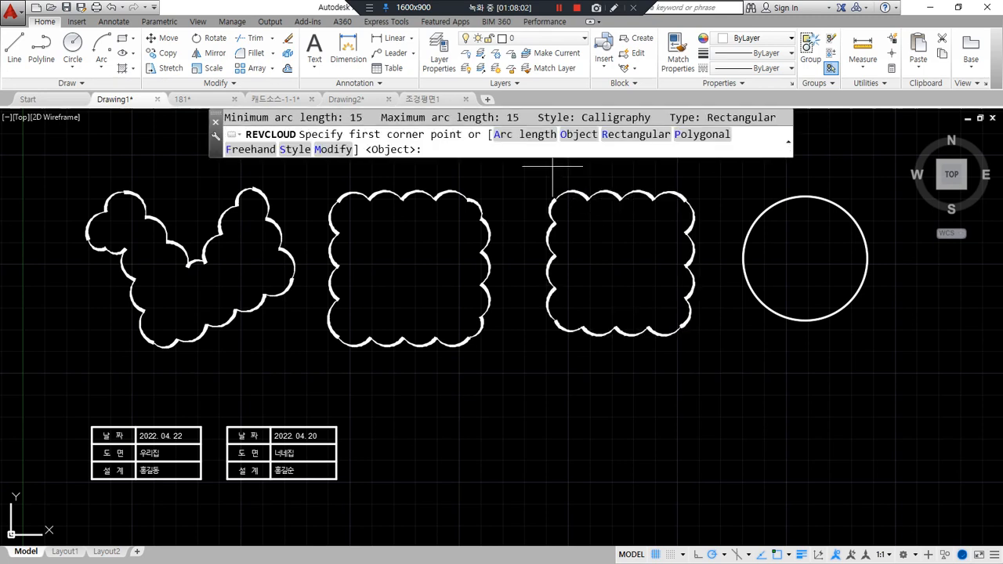
click(586, 137)
click(770, 217)
key(Return)
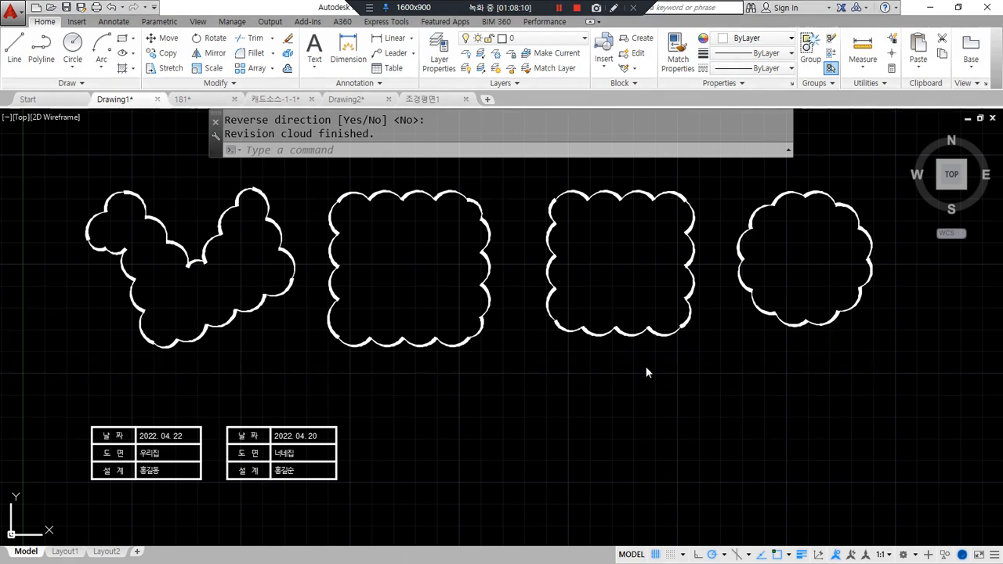
text(rev)
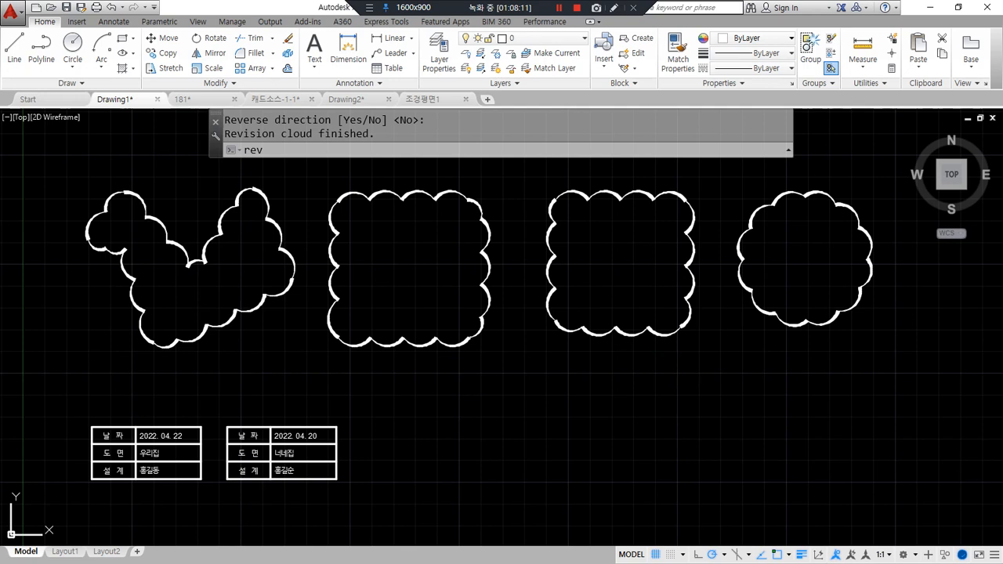
text(c)
key(Return)
text(revc)
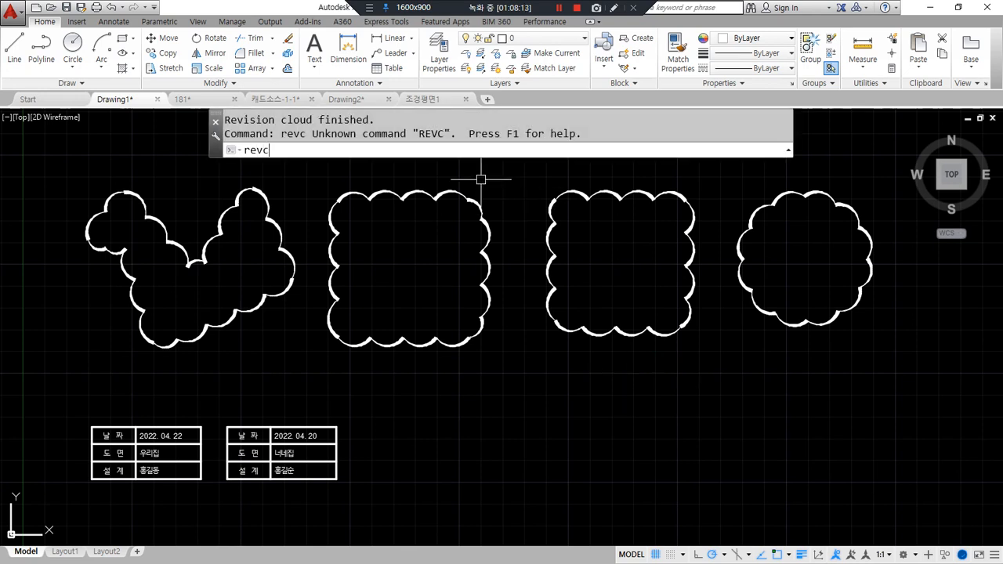
text(d)
key(Return)
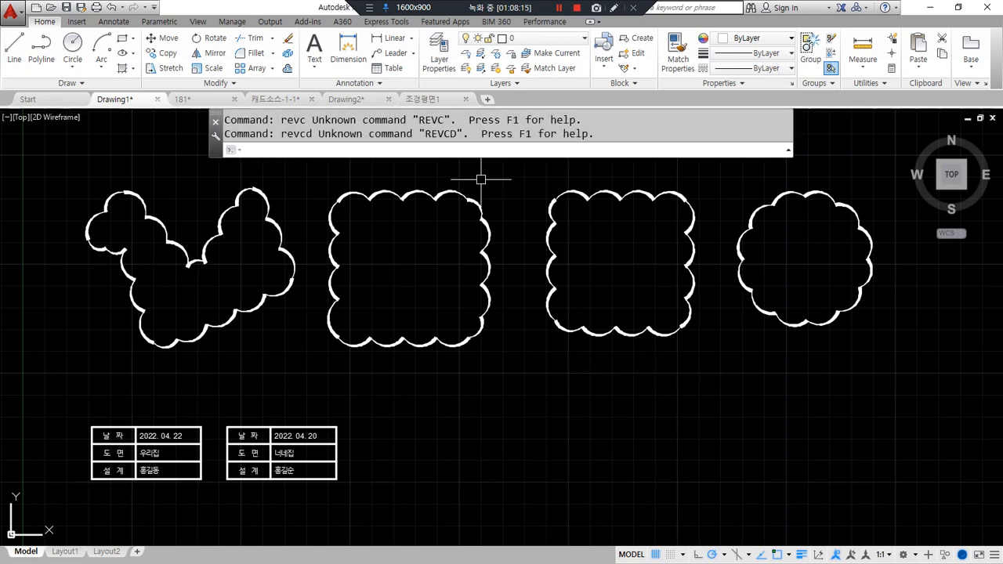
Step: Start REVCLOUD and set its arc style to Normal
text(rev)
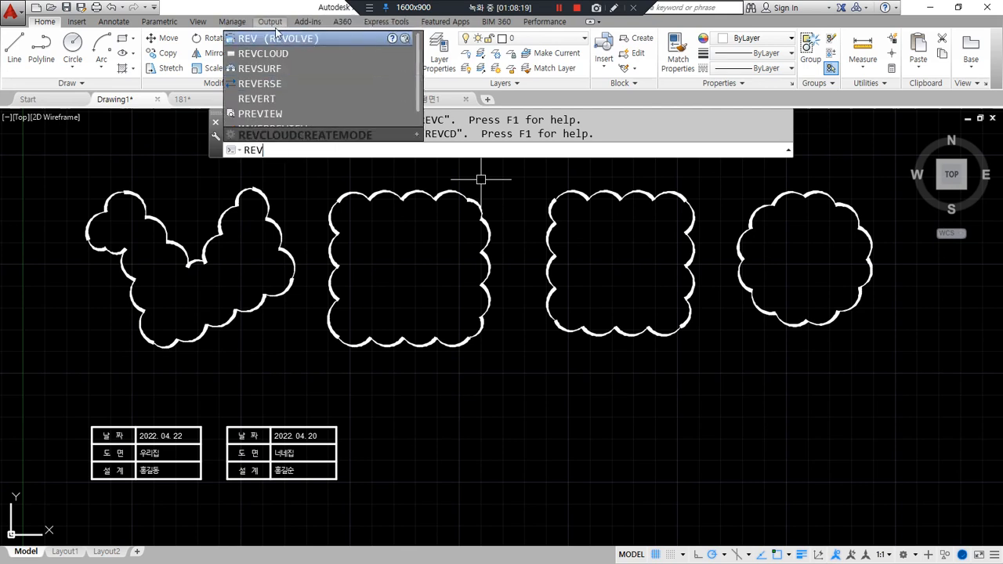
click(278, 53)
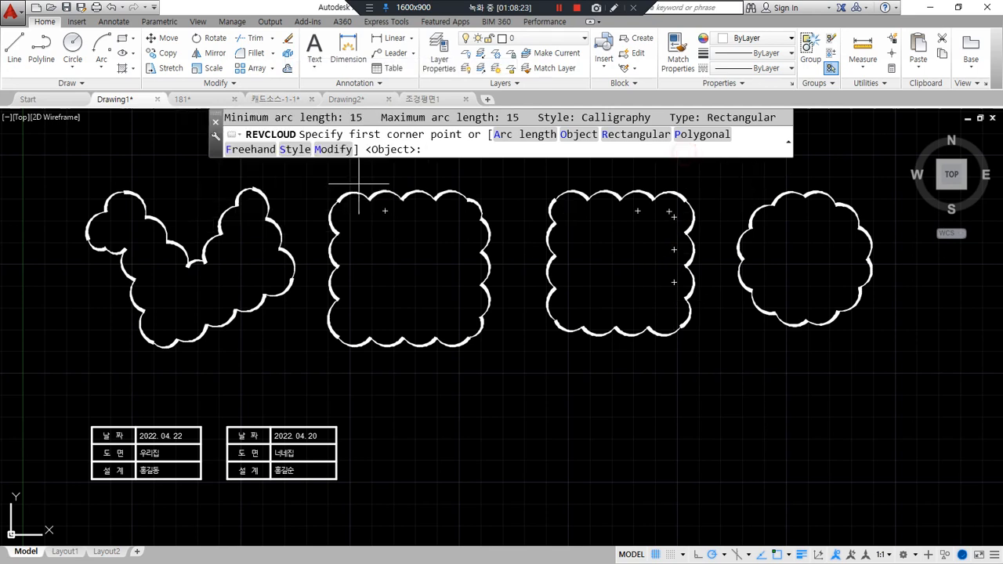
drag(307, 166, 302, 144)
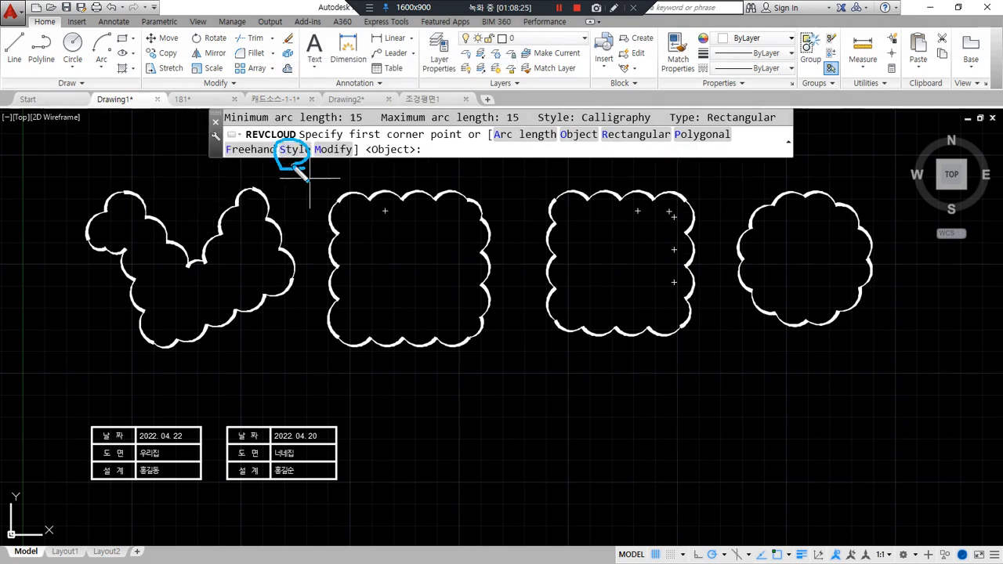
click(294, 149)
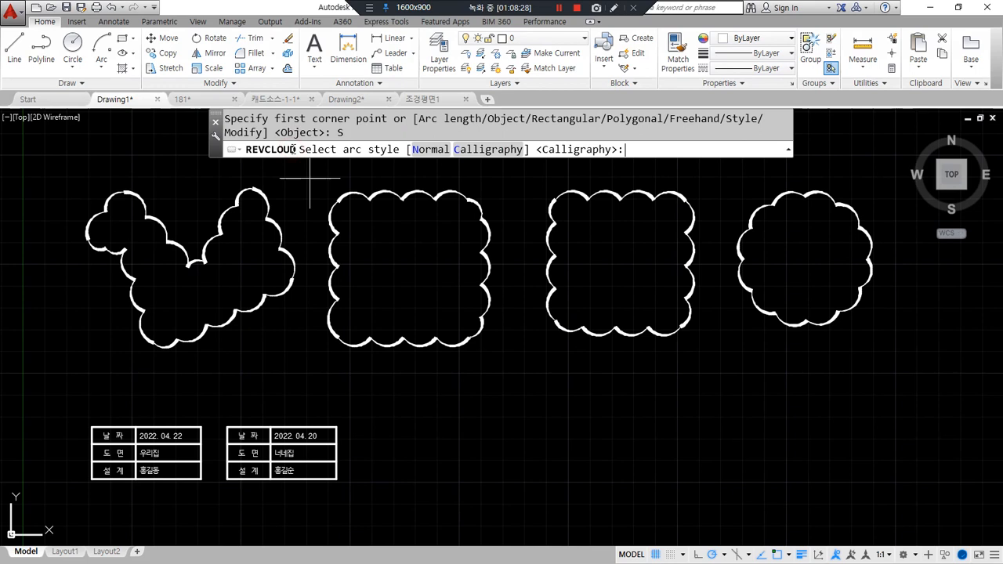
drag(413, 145, 423, 139)
drag(480, 155, 514, 165)
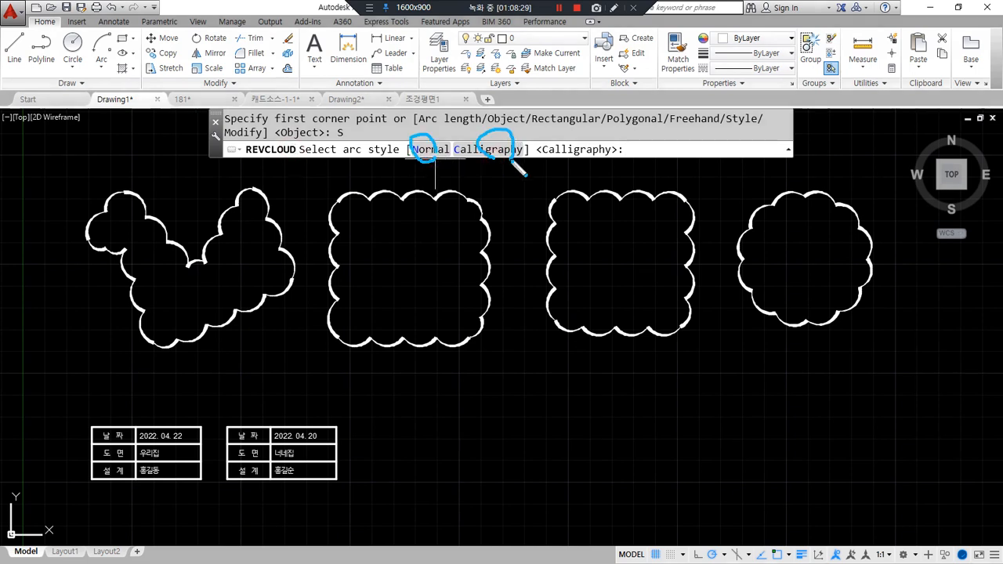
mouse_move(609, 369)
mouse_down()
mouse_move(637, 310)
mouse_move(602, 353)
mouse_up()
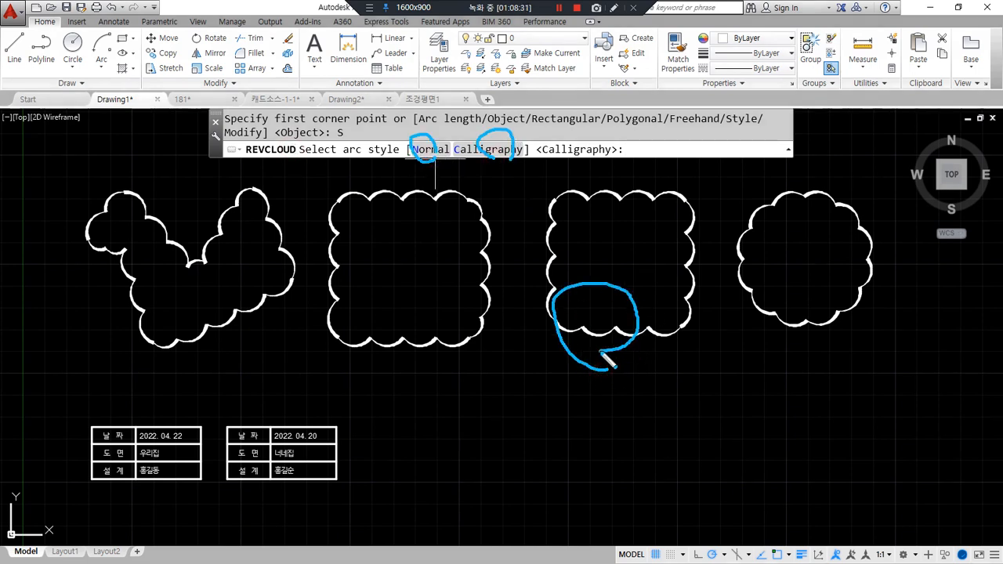
key(Escape)
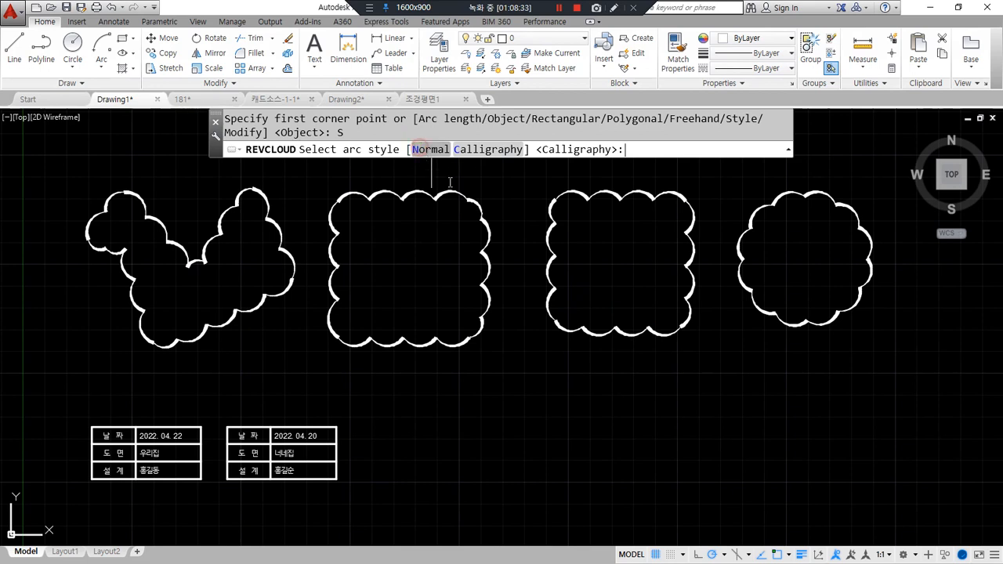
click(430, 149)
Step: Draw a closed, roughly oval freehand revision cloud below the cloud made from the square
scroll(663, 421, up, 2)
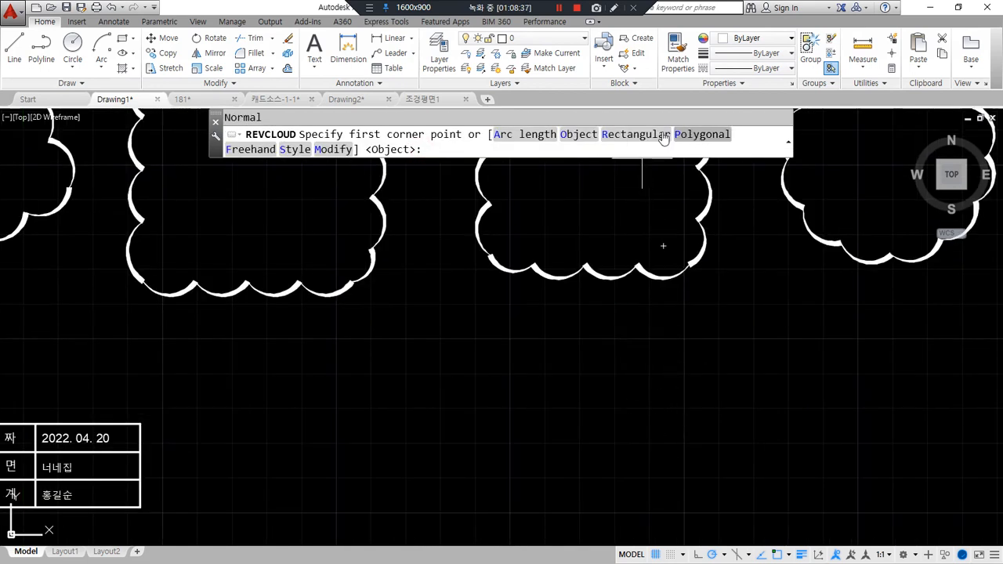
click(254, 150)
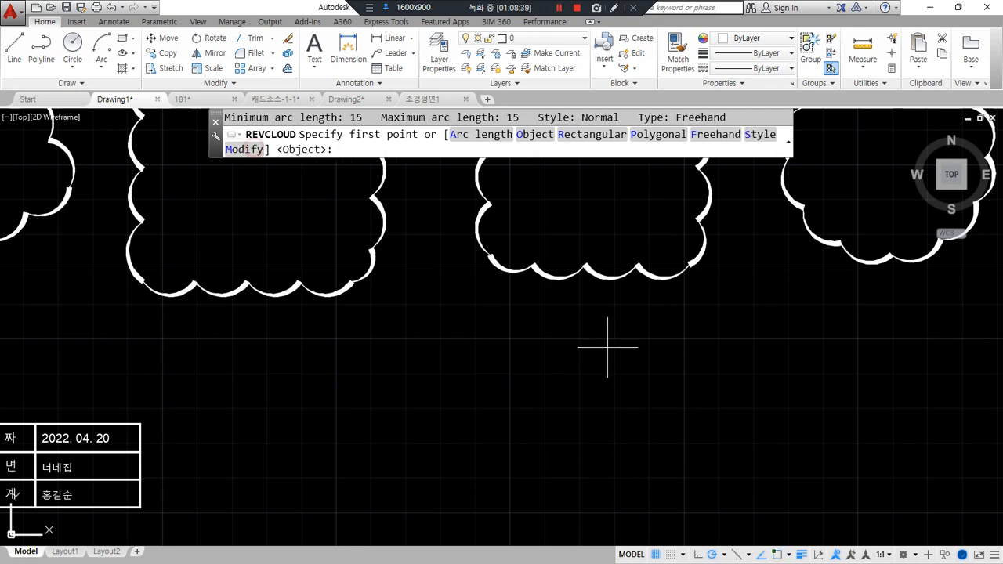
click(693, 359)
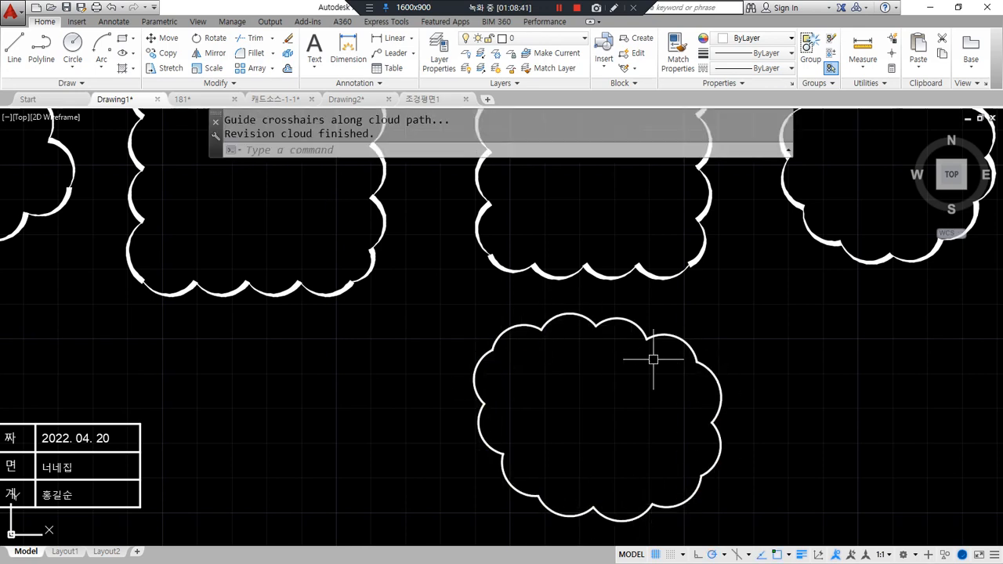
Step: Compare the arc thickness of the Normal-style freehand cloud with the Calligraphy-style cloud above it
scroll(611, 297, up, 3)
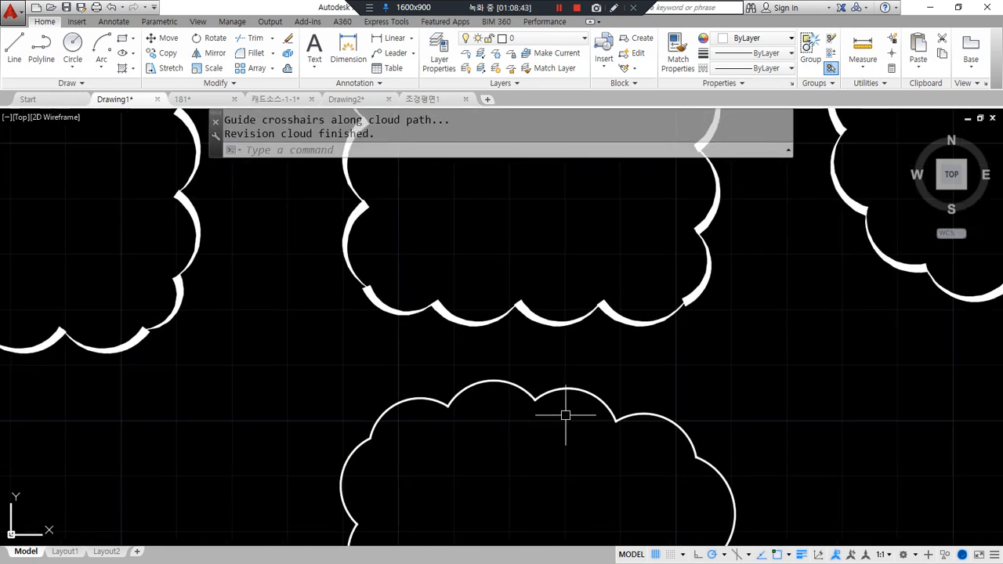
mouse_move(616, 352)
mouse_down()
mouse_move(588, 279)
mouse_move(641, 361)
mouse_up()
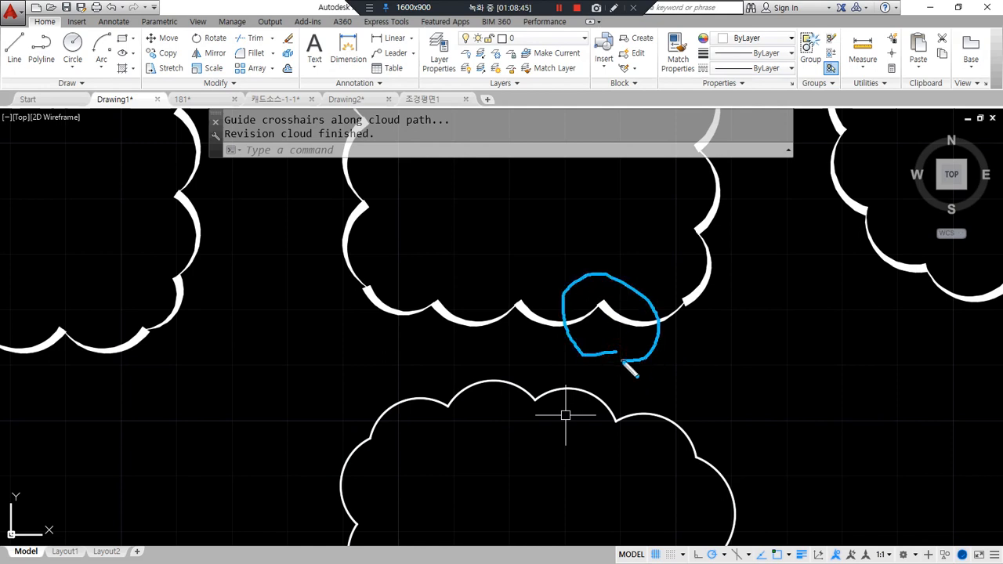
mouse_move(489, 435)
mouse_down()
mouse_move(437, 384)
mouse_move(508, 447)
mouse_up()
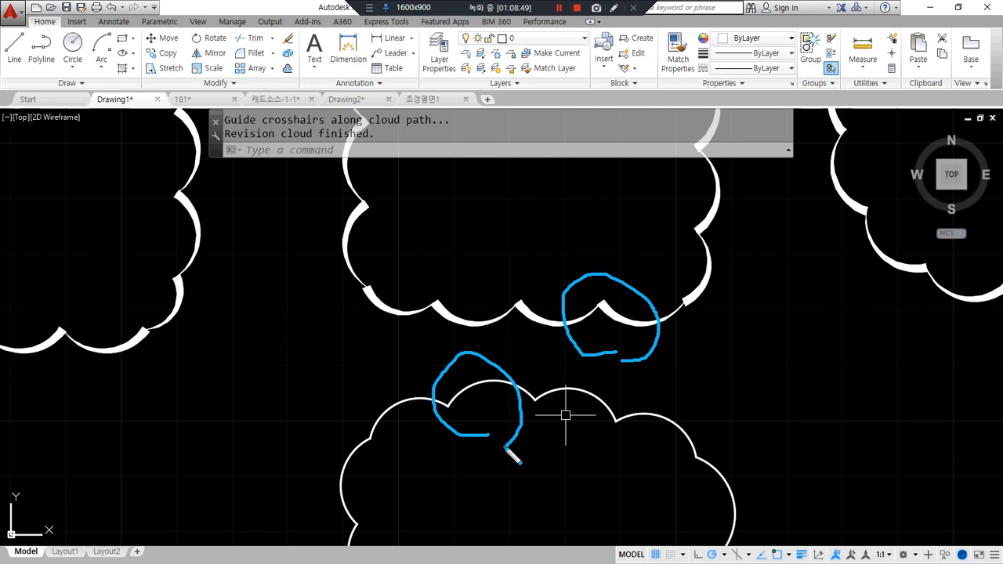
drag(685, 428, 725, 385)
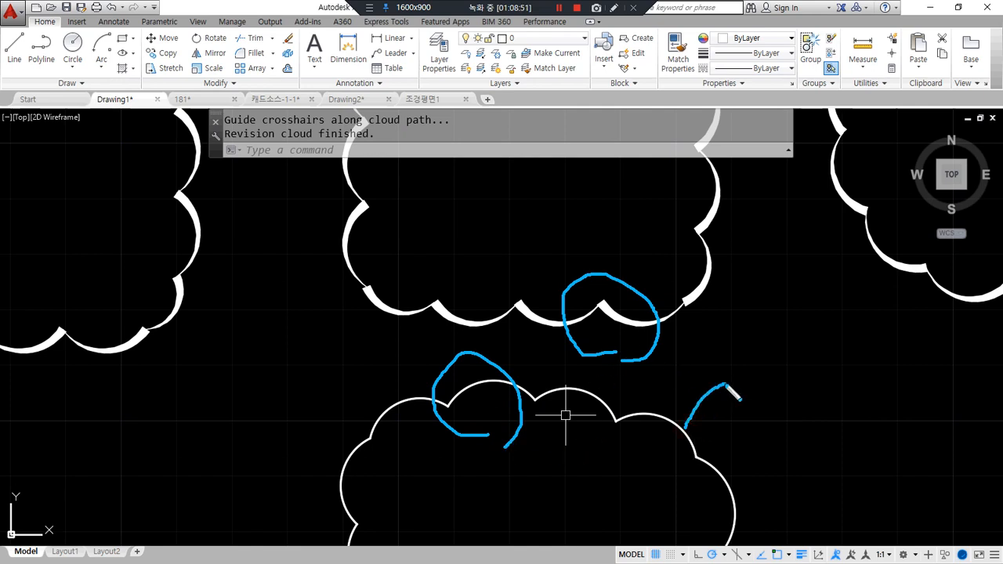
drag(707, 275, 749, 252)
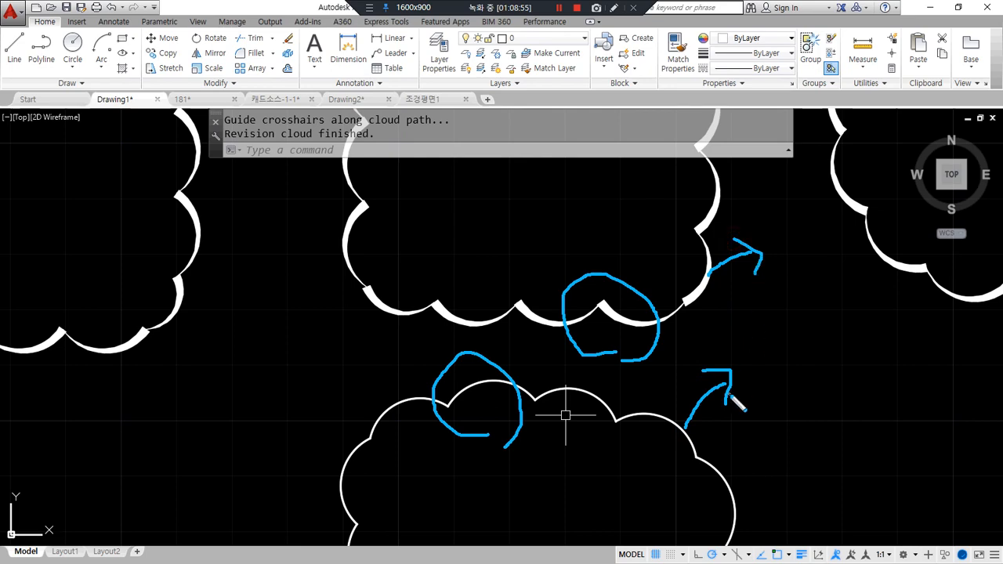
scroll(638, 361, down, 4)
mouse_move(638, 407)
mouse_down()
mouse_move(652, 355)
mouse_move(624, 419)
mouse_up()
key(Escape)
Step: Switch to the Notepad lesson notes and review the wipeout, xcip and draworder entries
key(alt+Tab)
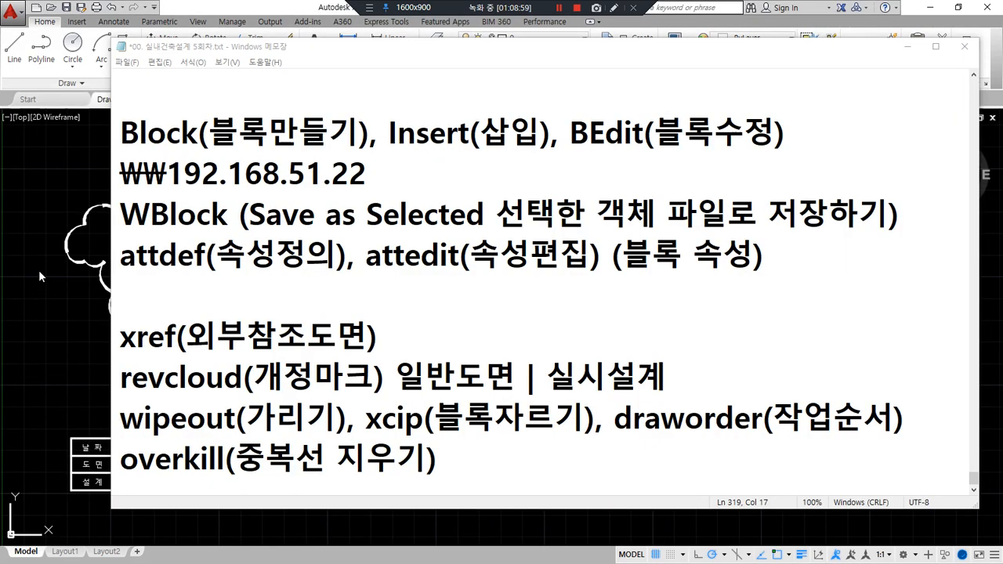
drag(125, 434, 595, 433)
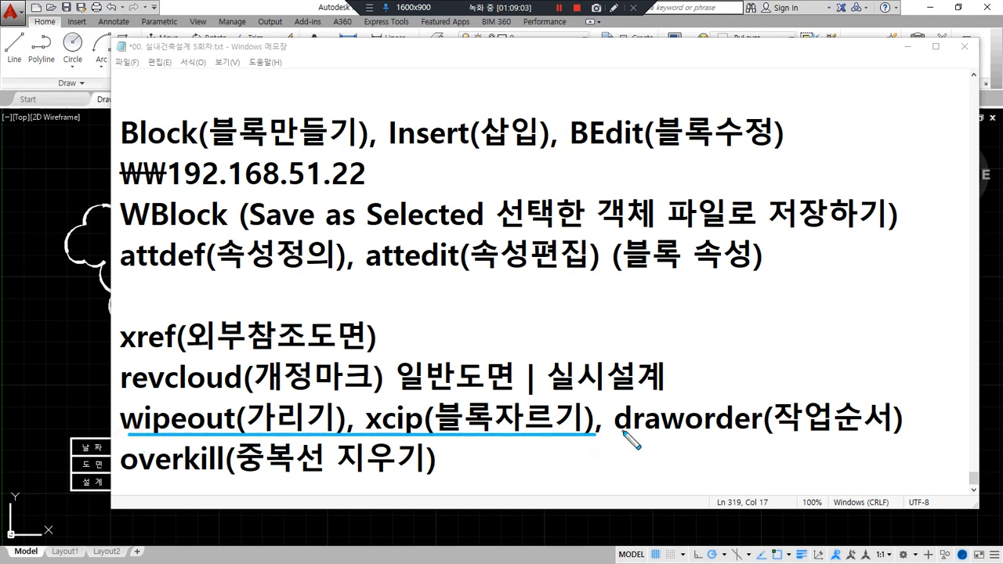
mouse_move(683, 444)
mouse_down()
mouse_move(664, 392)
mouse_move(727, 445)
mouse_move(654, 443)
mouse_up()
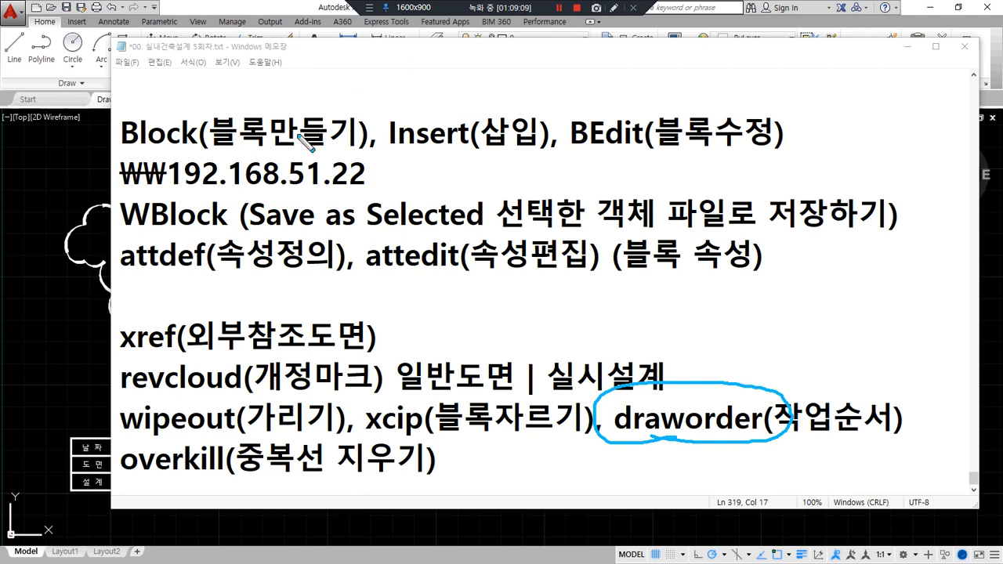
drag(122, 449, 587, 431)
drag(141, 434, 235, 413)
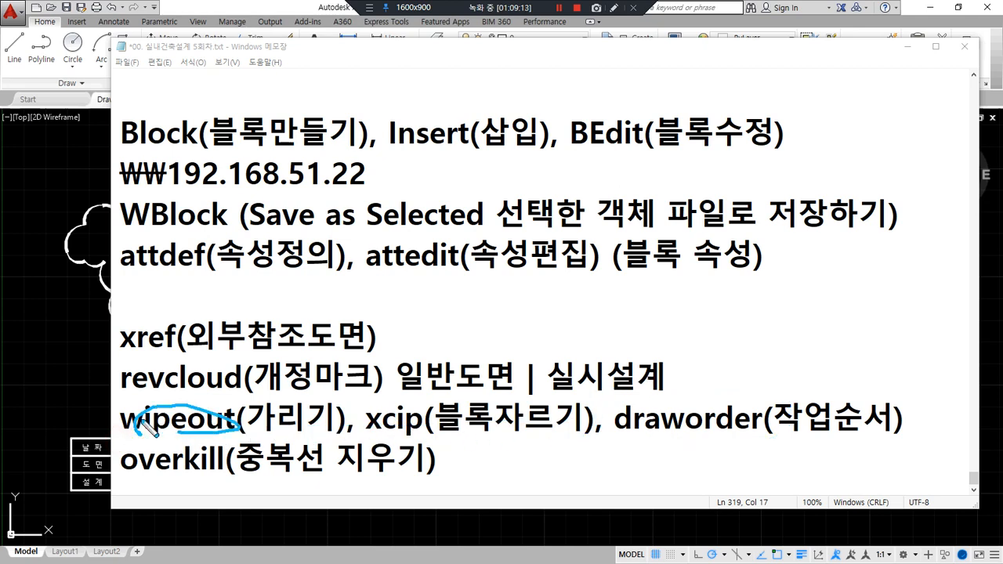
Step: Return to the AutoCAD drawing and erase all the revision clouds, keeping the two tables
click(66, 383)
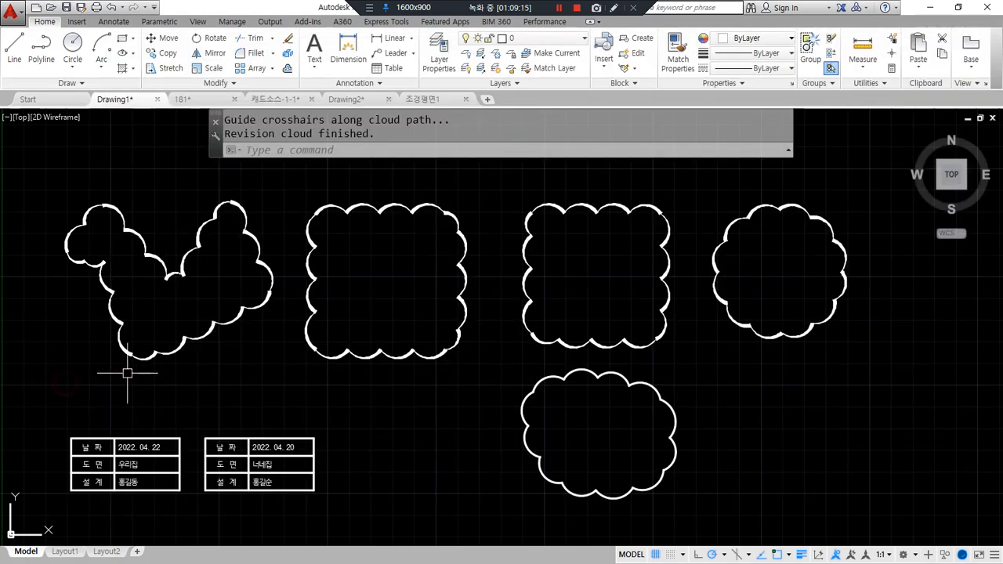
click(800, 452)
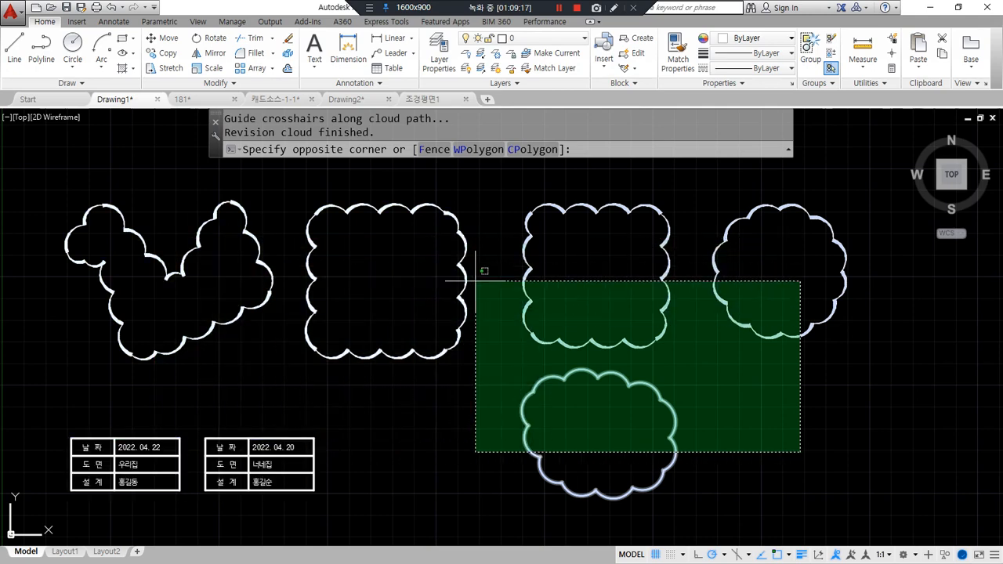
click(425, 327)
click(425, 328)
click(222, 248)
key(Delete)
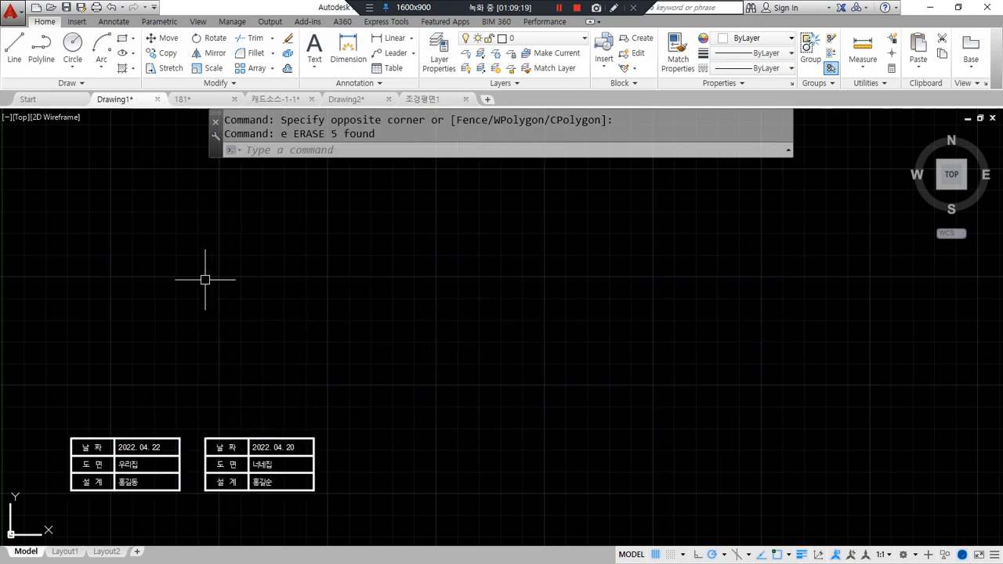
Step: Draw a closed, irregular polygonal wipeout with a notched lower edge above the two tables
text(z)
key(Return)
text(a)
key(Return)
key(Return)
text(wipeout)
key(Return)
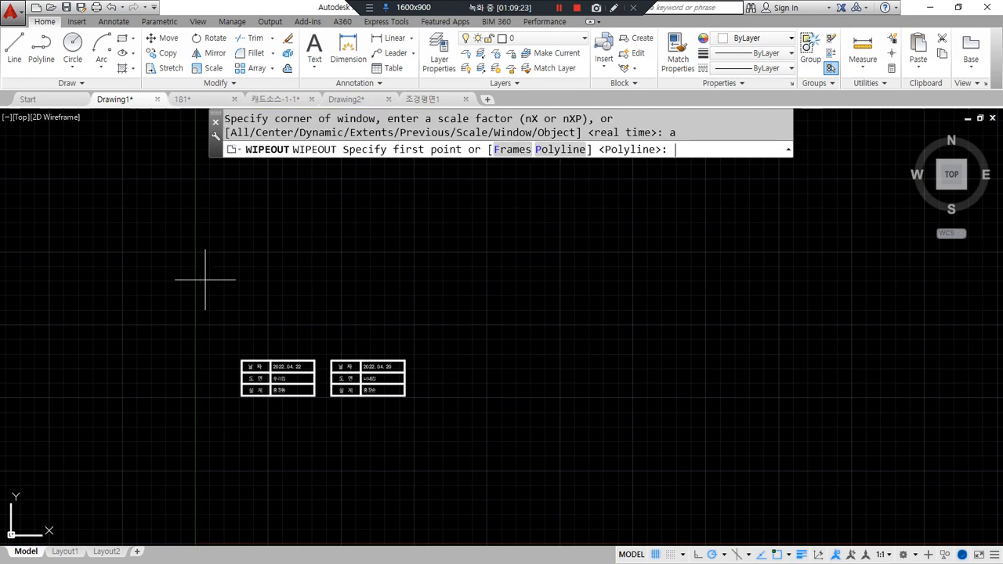
mouse_move(578, 163)
mouse_down()
mouse_move(545, 150)
mouse_move(581, 162)
mouse_up()
mouse_move(436, 140)
mouse_down()
mouse_move(398, 164)
mouse_move(424, 177)
mouse_up()
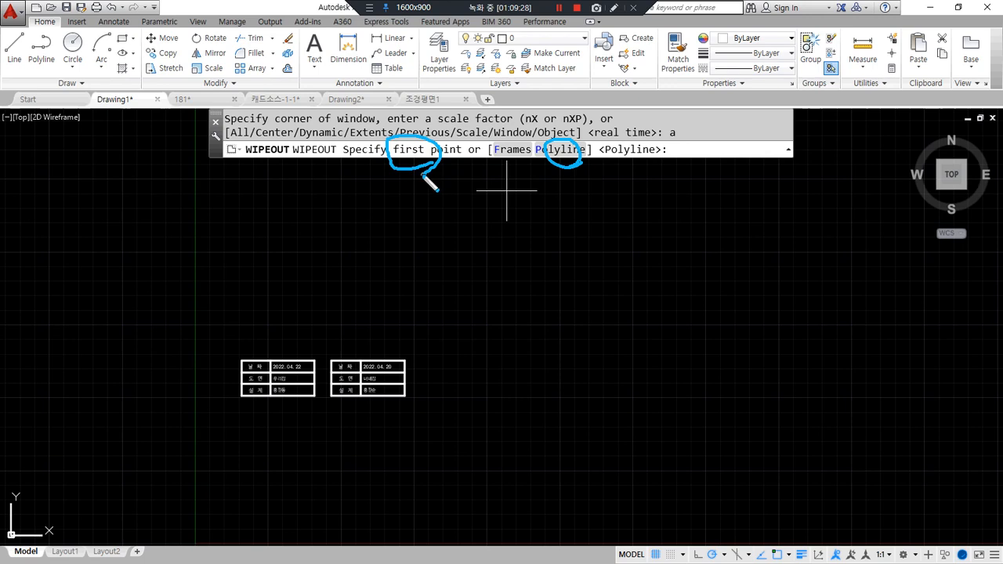
click(321, 245)
click(323, 277)
click(368, 268)
click(364, 299)
click(413, 295)
click(409, 228)
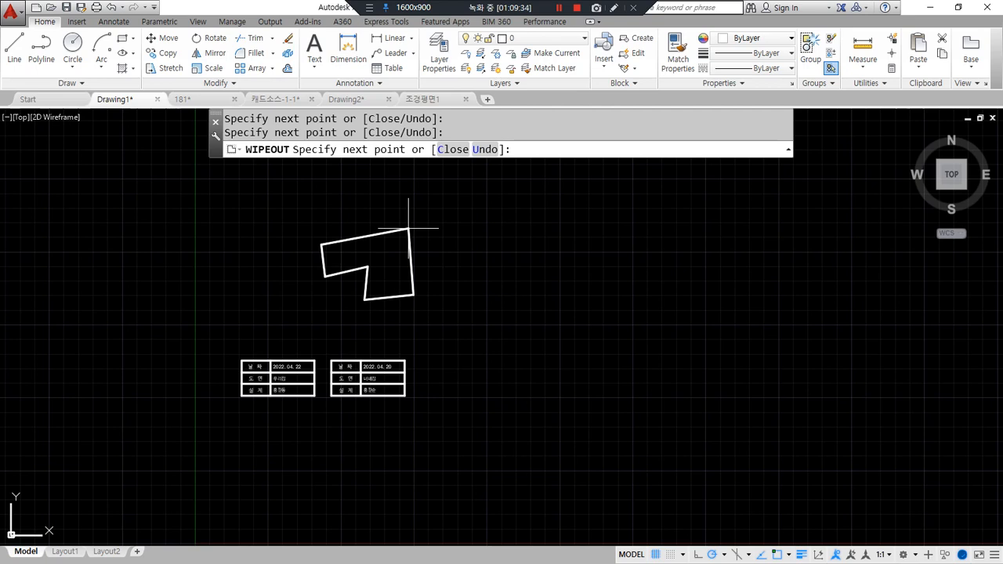
text(c)
key(Return)
scroll(373, 229, up, 4)
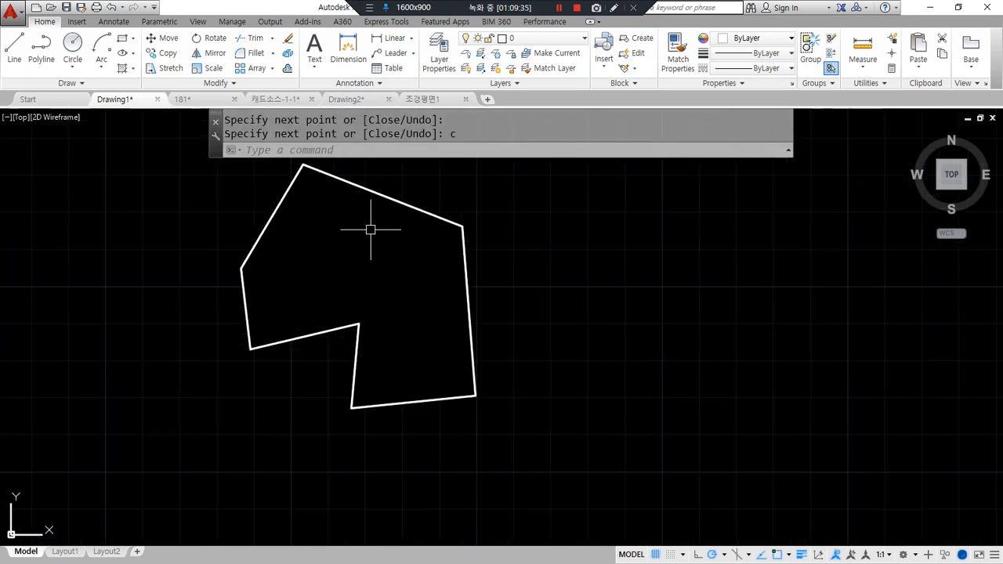
key(Return)
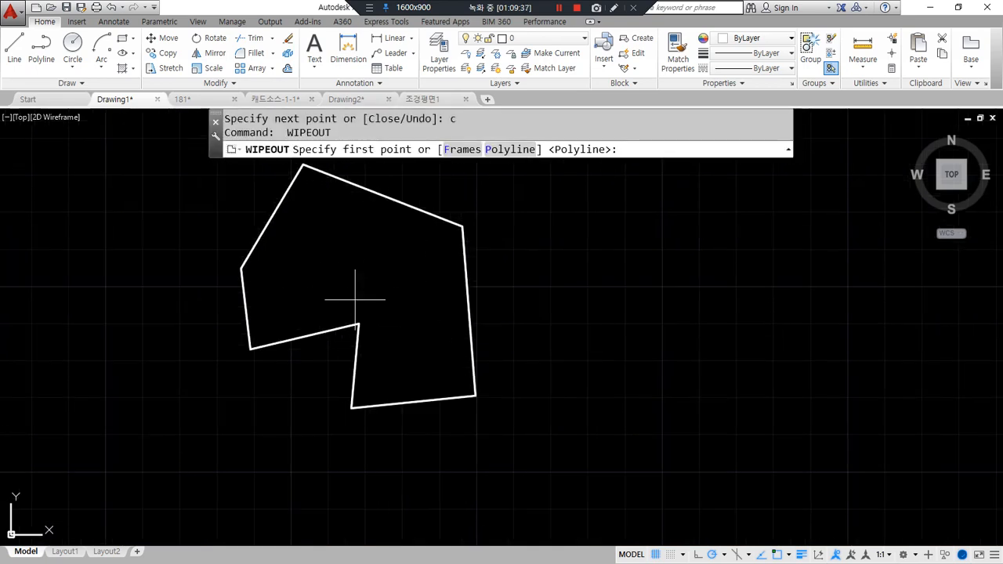
key(Escape)
scroll(384, 227, down, 2)
middle_drag(384, 228, 355, 256)
click(374, 231)
click(344, 261)
scroll(348, 293, up, 2)
key(Escape)
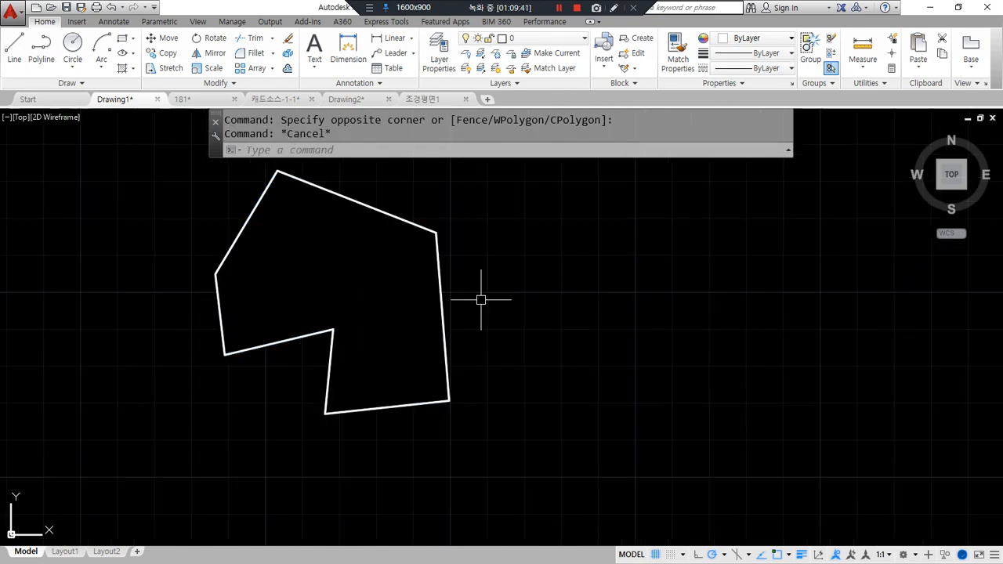
Step: Draw a second, seven-sided wipeout with a notched lower edge overlapping the lower-right part of the first wipeout
key(Return)
click(512, 289)
click(392, 310)
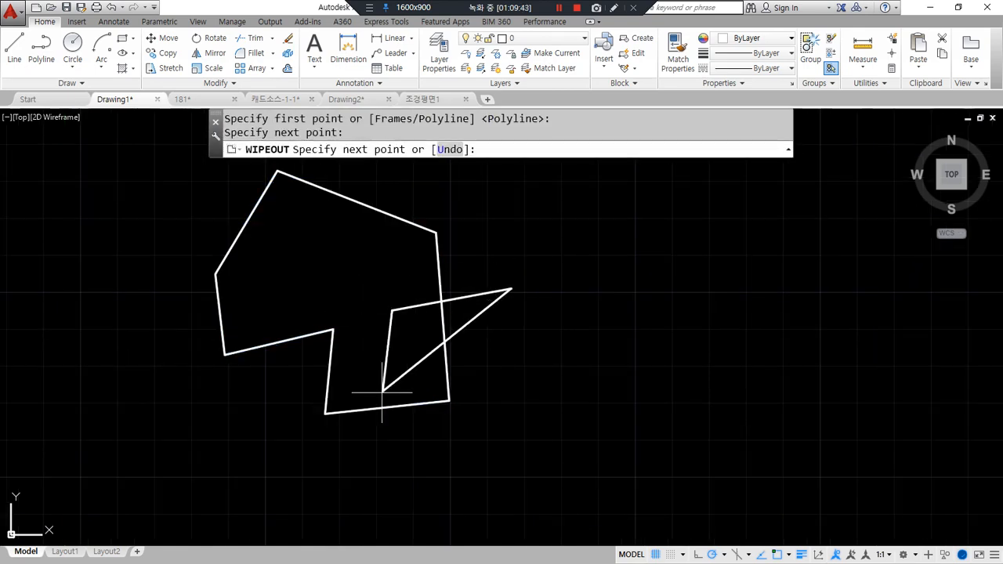
click(373, 469)
click(518, 484)
click(532, 534)
click(633, 516)
click(622, 371)
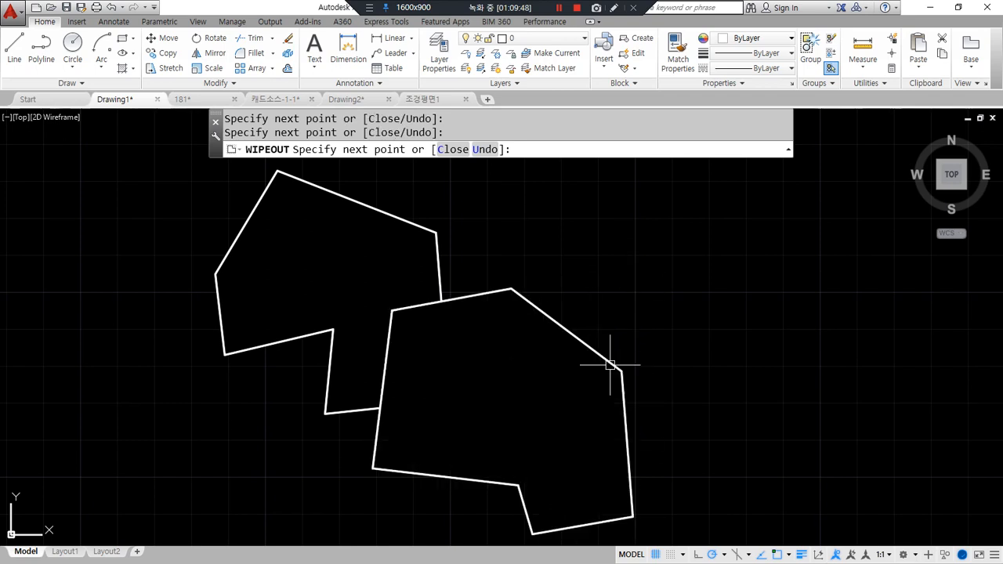
key(Return)
mouse_move(458, 313)
mouse_down()
mouse_move(427, 409)
mouse_move(429, 329)
mouse_move(463, 314)
mouse_up()
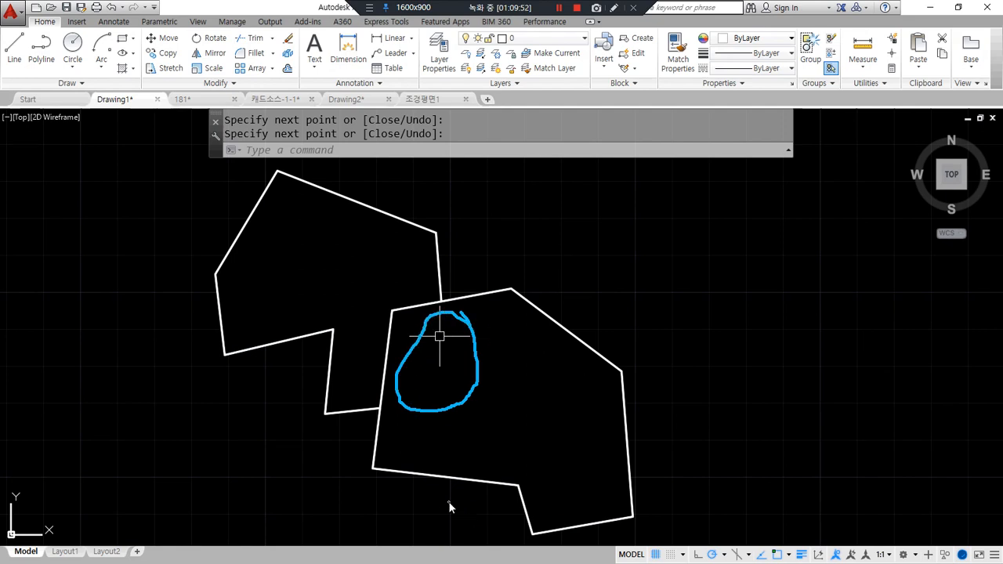
Step: Draw a five-sided wipeout at the lower left that partly covers both existing wipeouts
key(Return)
click(465, 399)
click(331, 275)
click(159, 429)
click(233, 522)
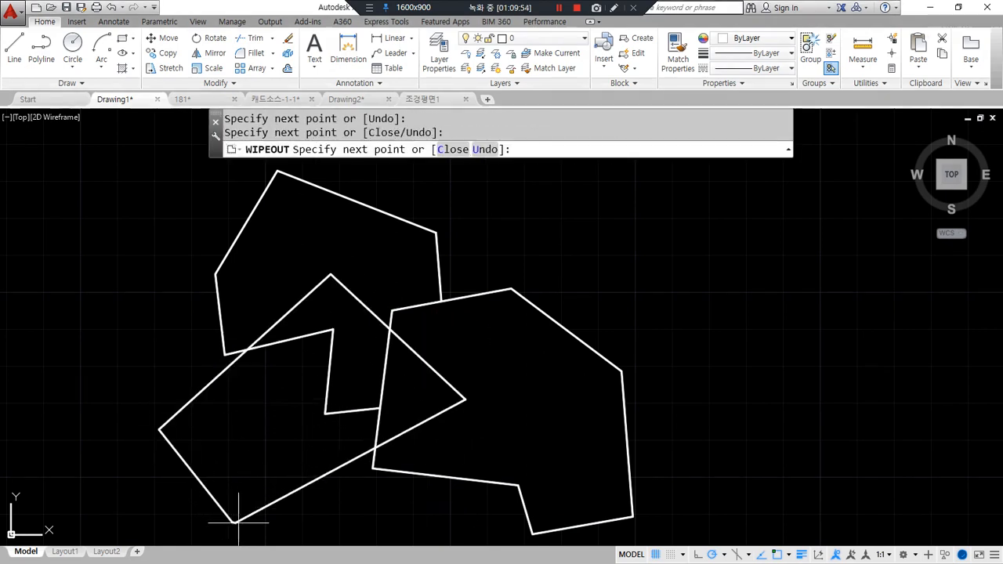
click(445, 514)
key(Return)
mouse_move(384, 497)
mouse_down()
mouse_move(266, 415)
mouse_move(400, 509)
mouse_up()
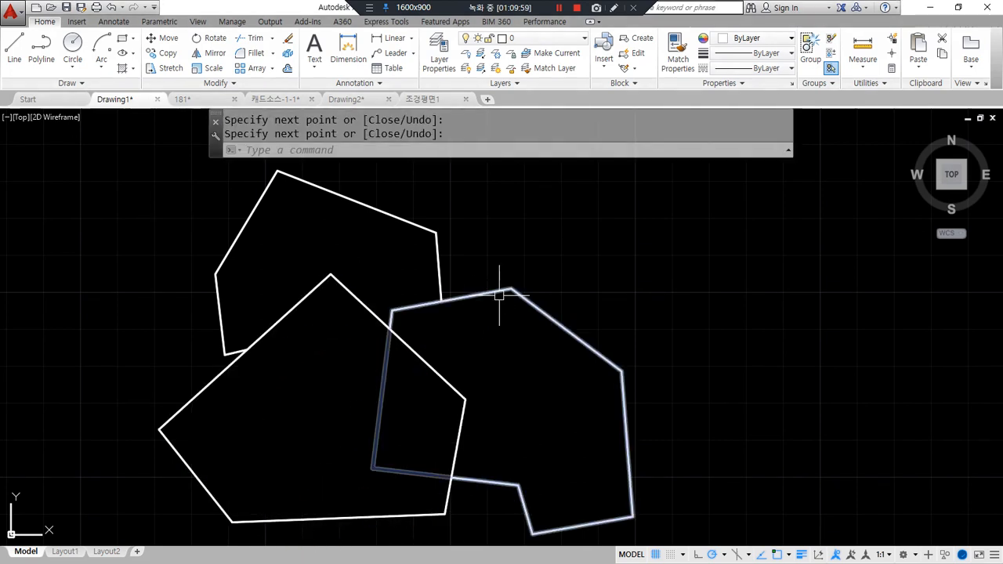
Step: Draw another five-sided wipeout at the upper right so it partly covers all three existing wipeouts
key(Return)
click(509, 176)
click(333, 217)
click(362, 364)
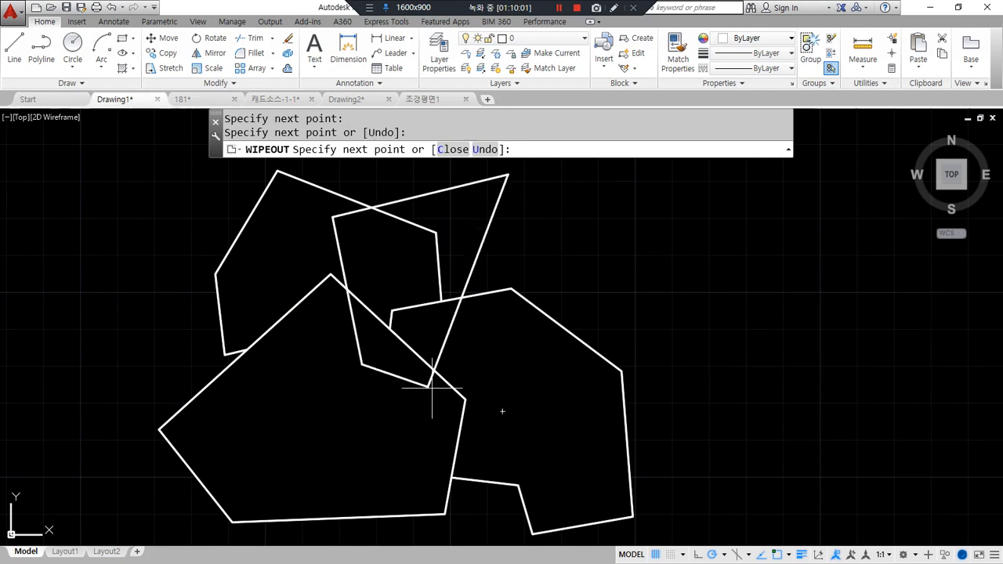
click(534, 426)
click(610, 240)
key(Return)
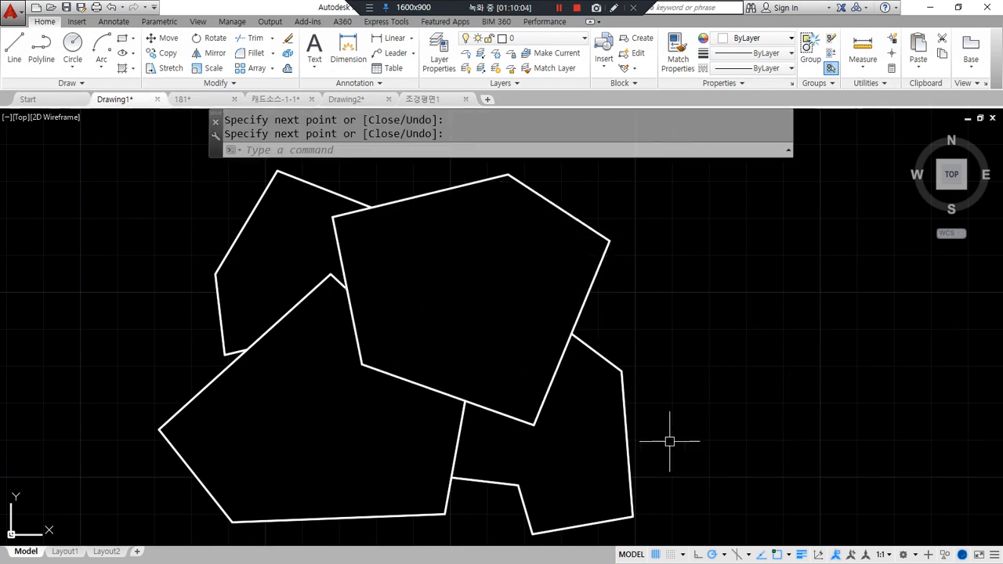
drag(501, 354, 516, 315)
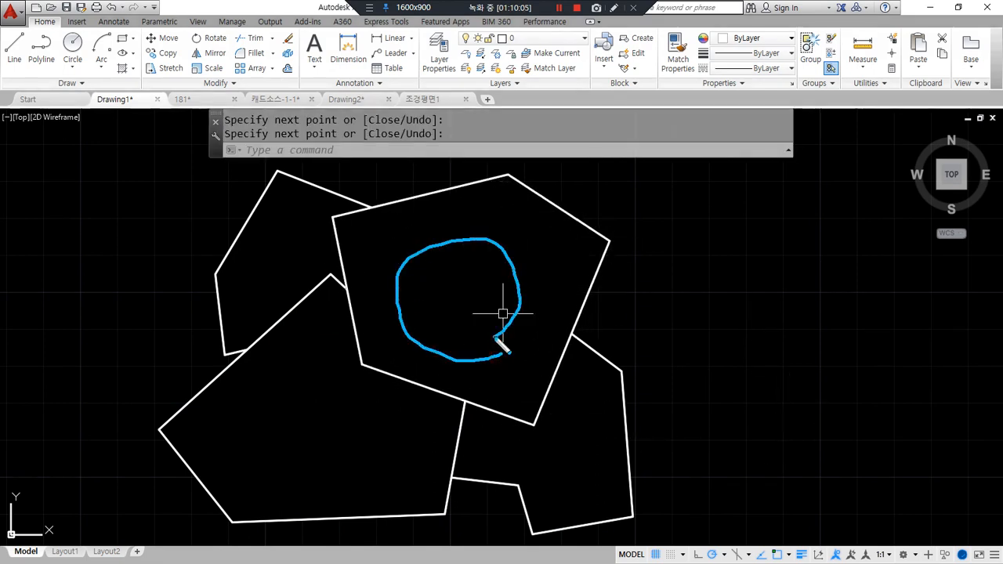
key(Escape)
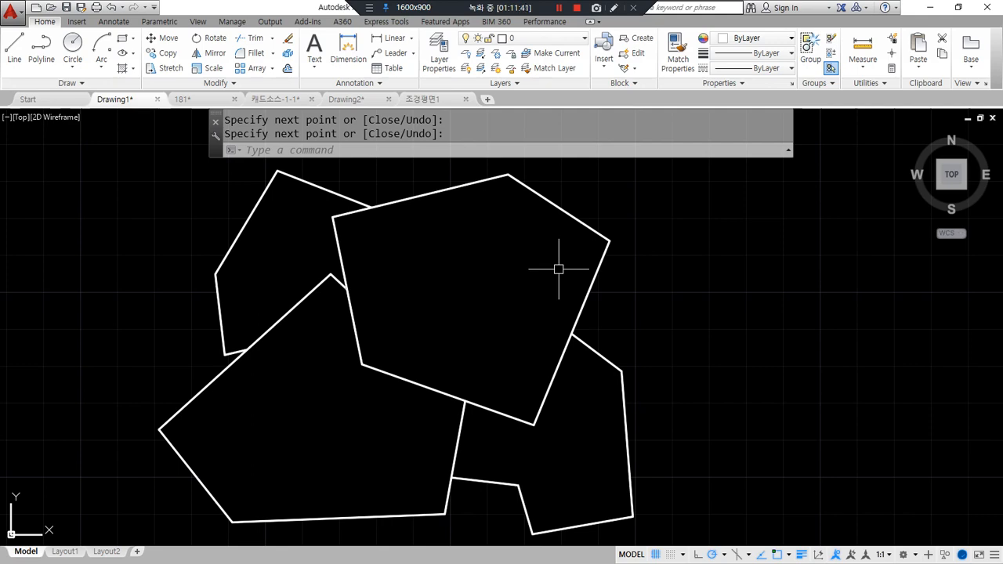
Step: Switch to the Notepad lesson notes and review the xcip entry against the wipeout entry
key(Escape)
scroll(256, 261, down, 2)
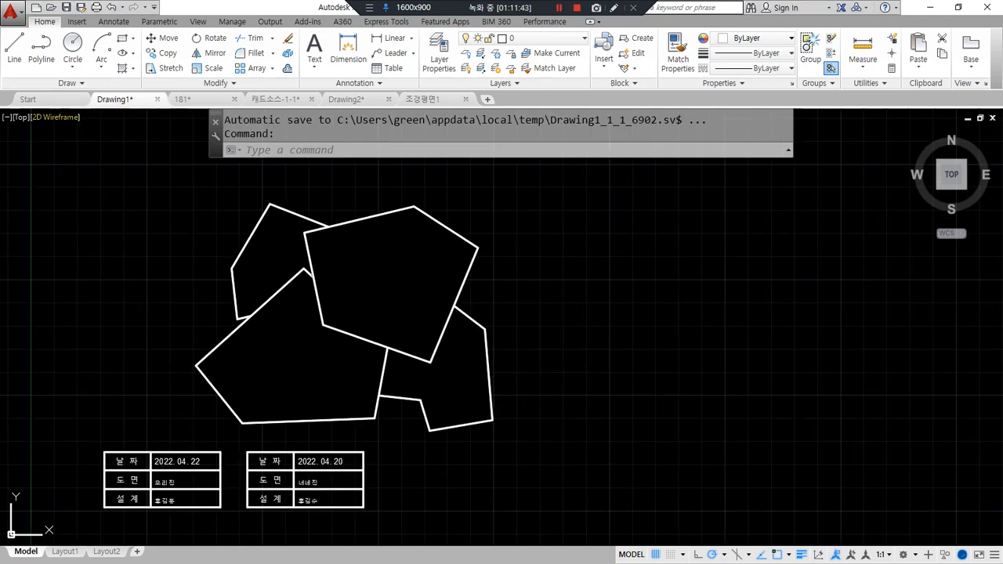
key(alt+Tab)
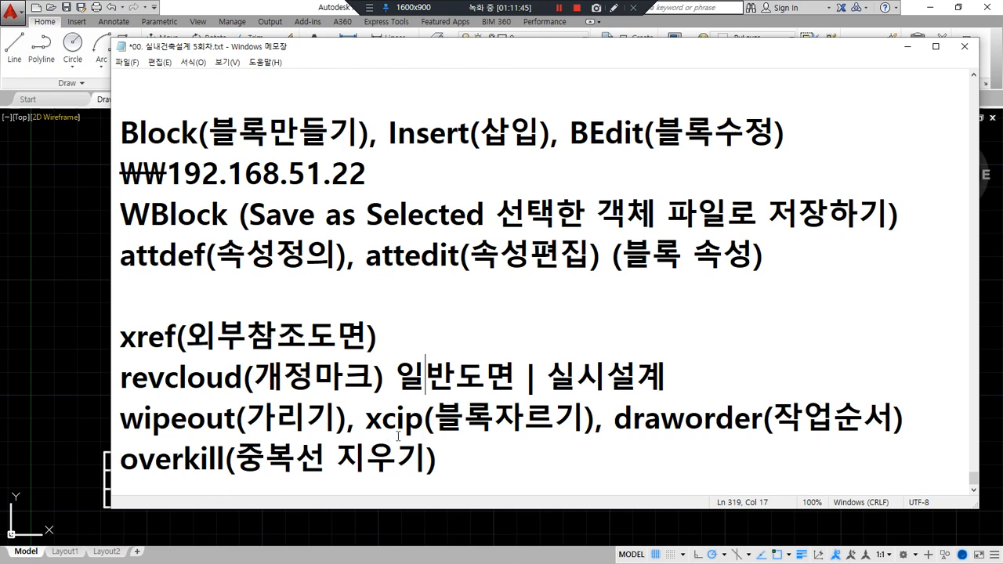
drag(365, 432, 578, 432)
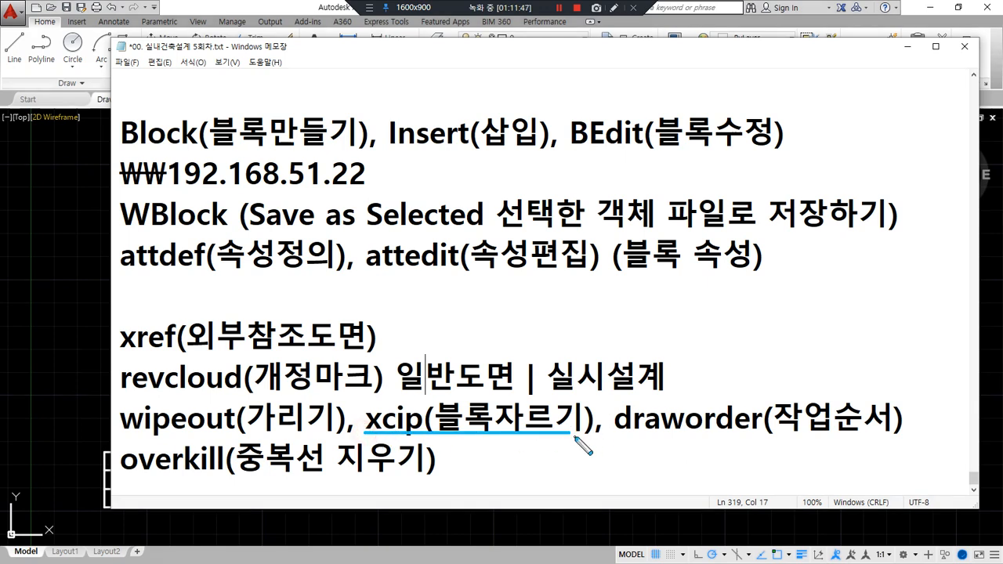
mouse_move(192, 428)
mouse_down()
mouse_move(127, 419)
mouse_move(392, 415)
mouse_move(359, 428)
mouse_move(333, 408)
mouse_move(384, 441)
mouse_up()
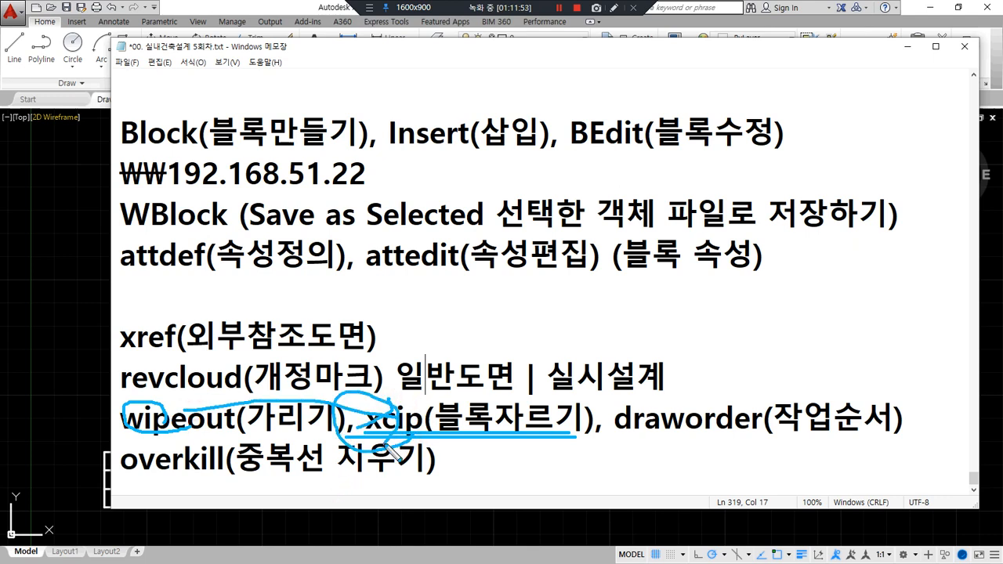
key(Escape)
Step: Return to the AutoCAD drawing and insert 181.dwg as a block, picking its insertion point right of the wipeouts and its rotation on screen
click(49, 325)
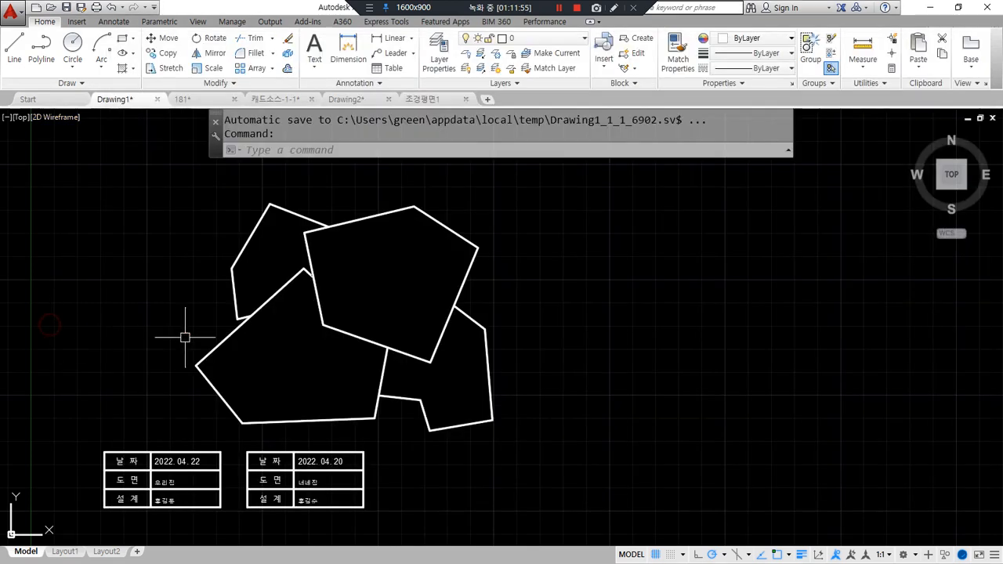
text(i)
key(Return)
click(503, 209)
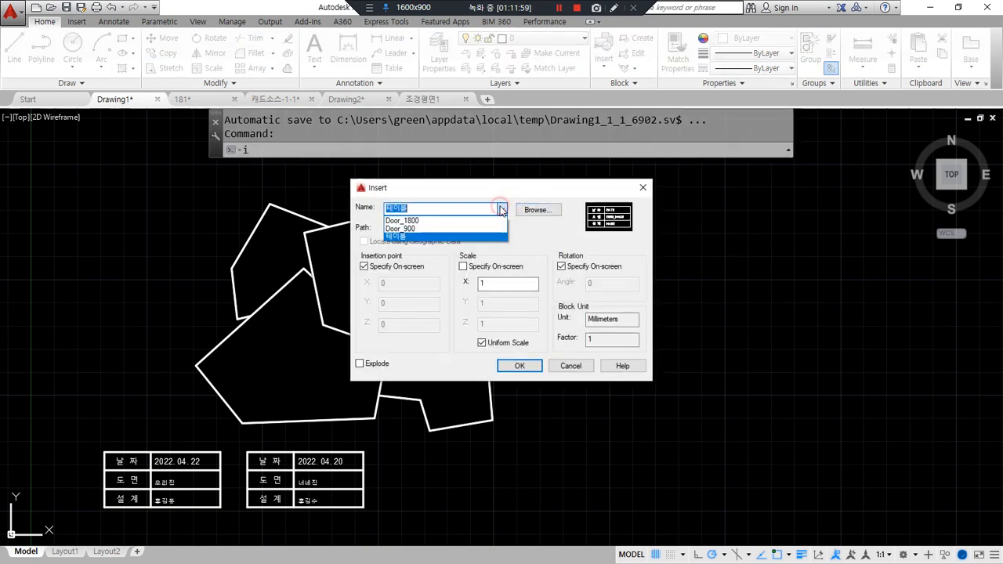
click(530, 216)
click(530, 216)
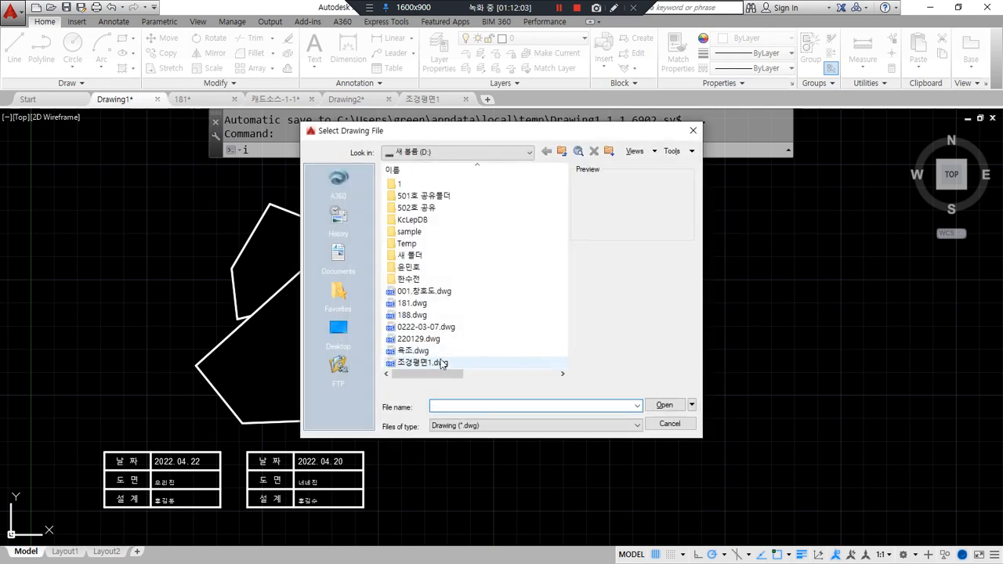
click(411, 304)
click(664, 406)
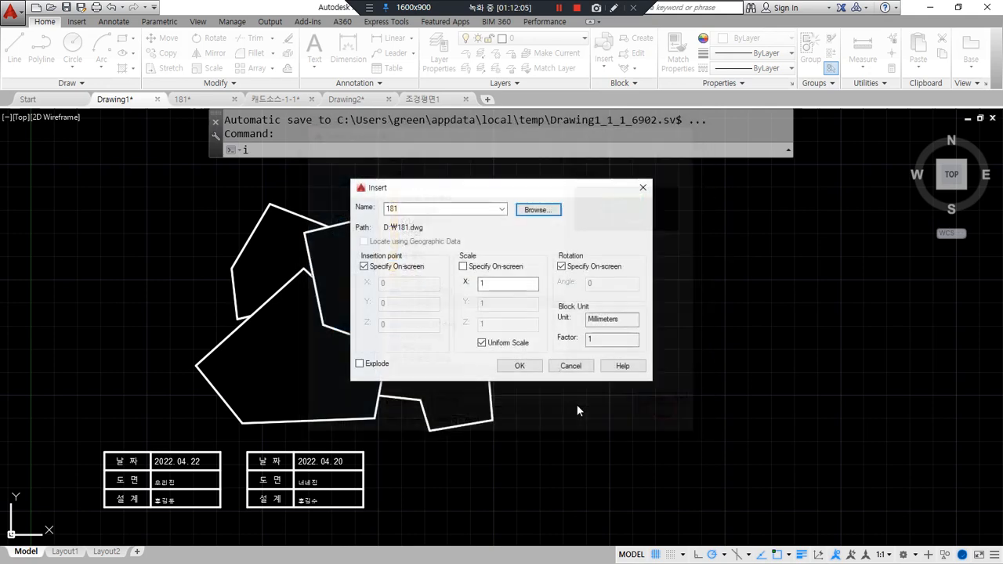
click(513, 365)
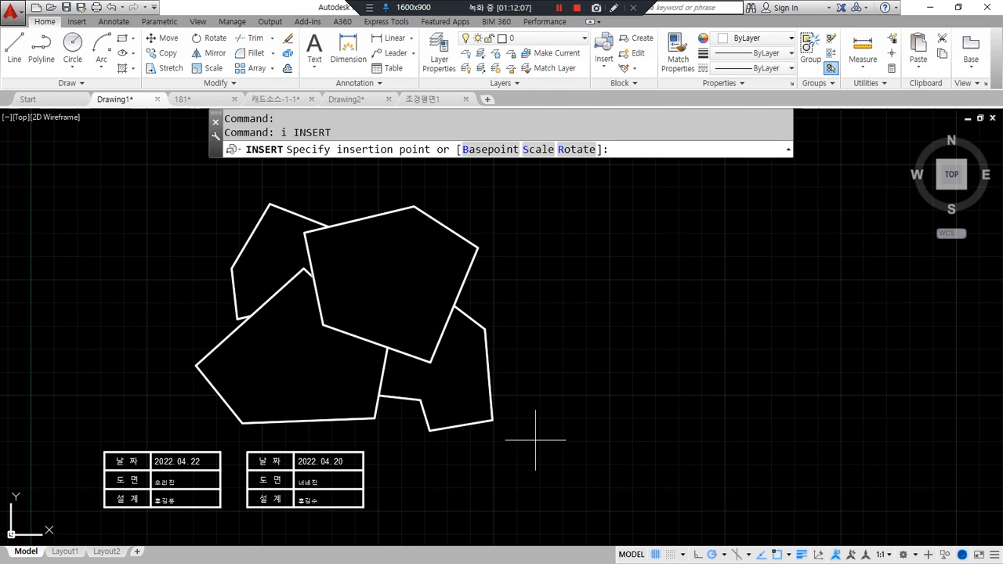
click(580, 421)
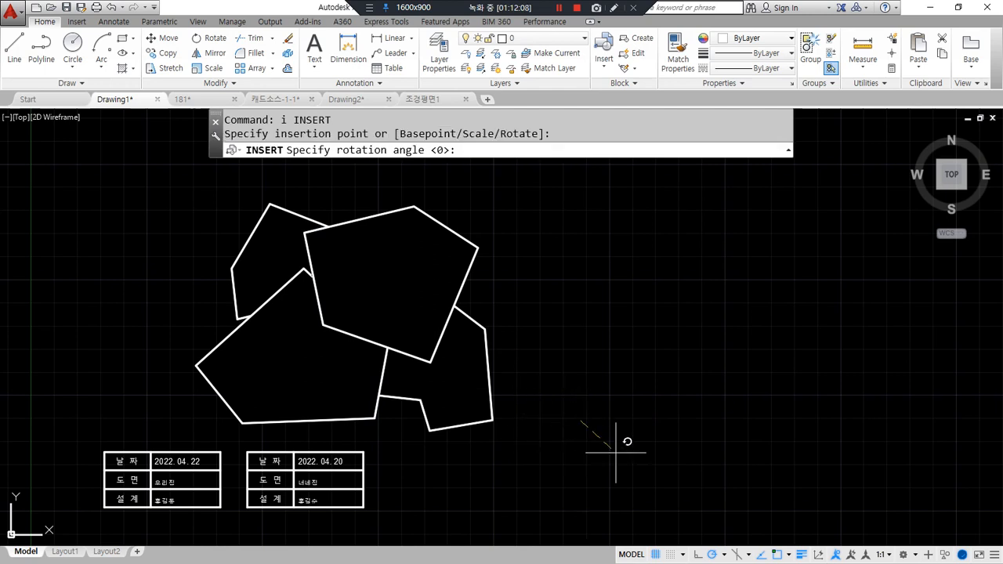
click(682, 418)
Step: Draw a rectangle across the upper middle rooms of the inserted floor plan, starting above its top wall
text(z)
key(Return)
text(a)
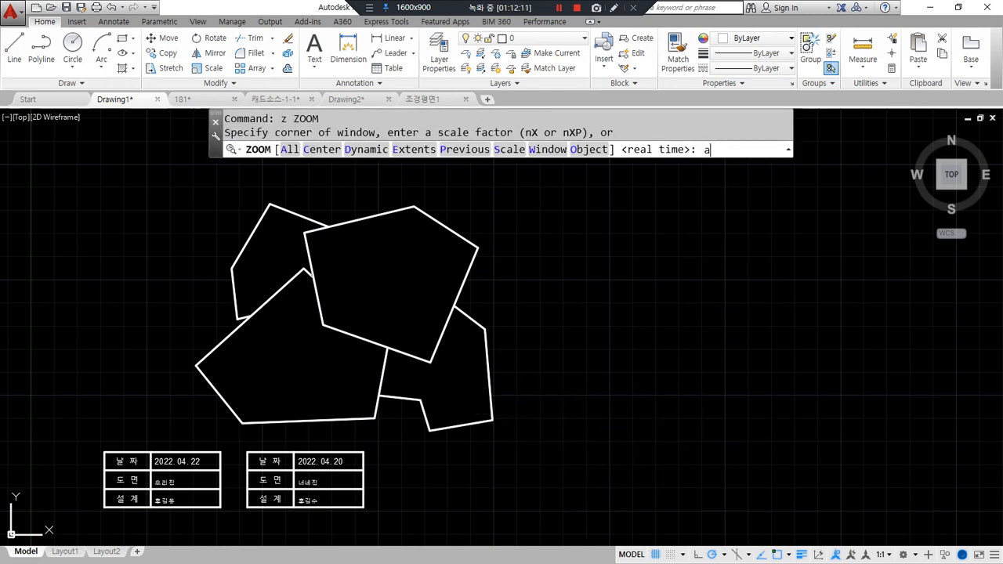
key(Return)
scroll(373, 347, up, 3)
scroll(379, 344, down, 2)
middle_drag(380, 345, 300, 347)
scroll(405, 177, up, 2)
text(rec)
key(Return)
click(294, 233)
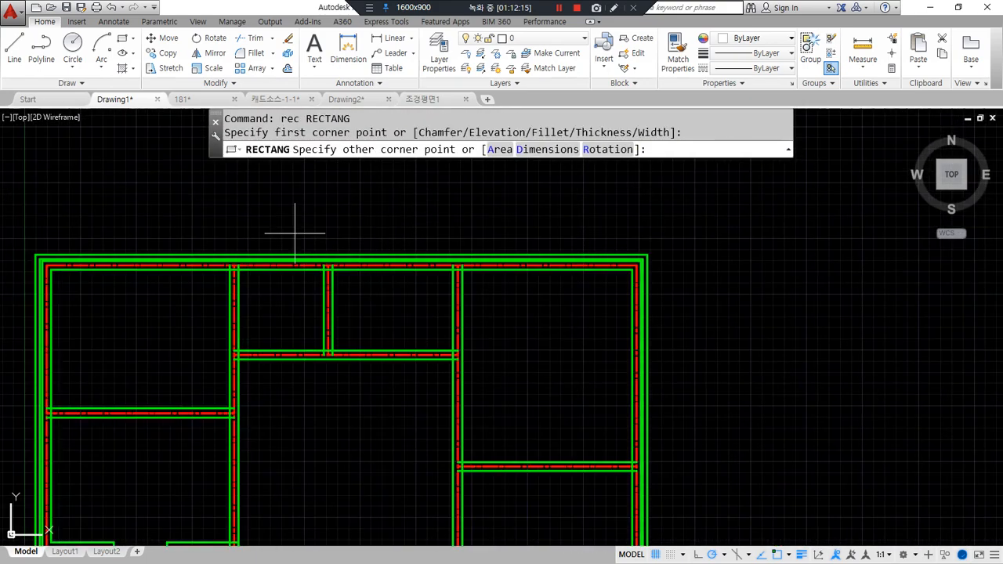
click(491, 385)
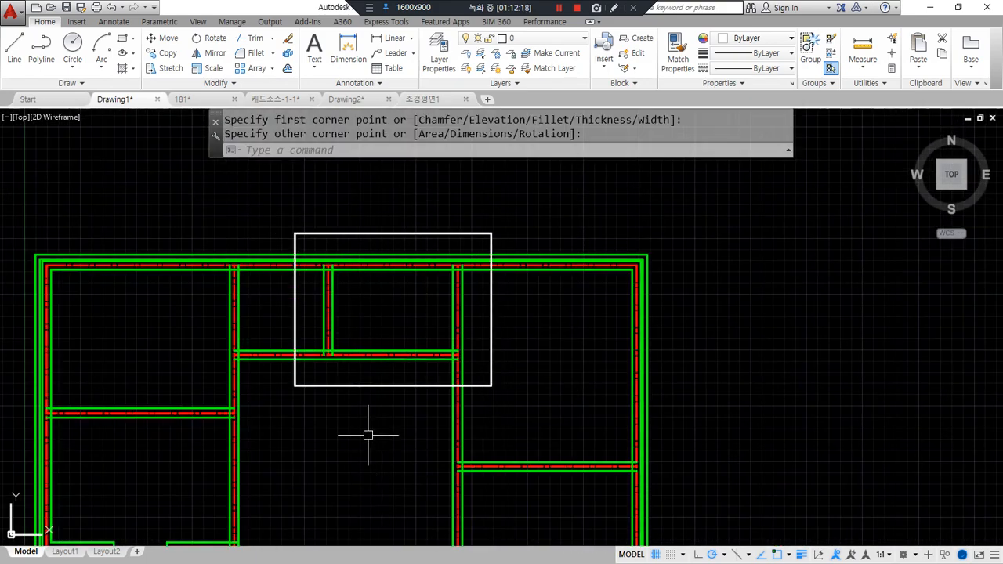
mouse_move(377, 403)
mouse_down()
mouse_move(298, 231)
mouse_move(500, 362)
mouse_move(350, 398)
mouse_up()
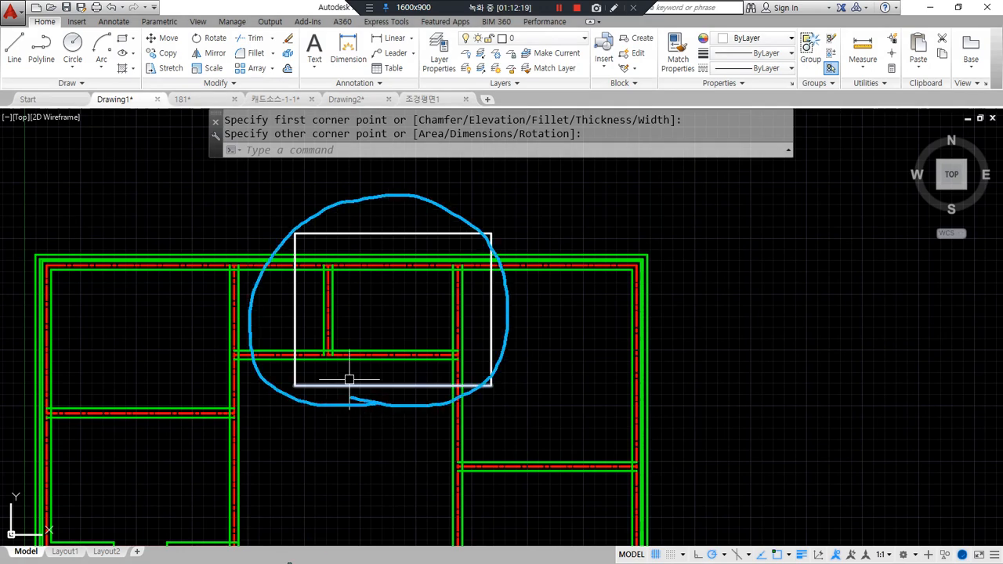
Step: Clip the inserted floor plan with XCLIP to a new boundary taken from the rectangle polyline, and undo the clip
click(287, 561)
text(XC)
key(Return)
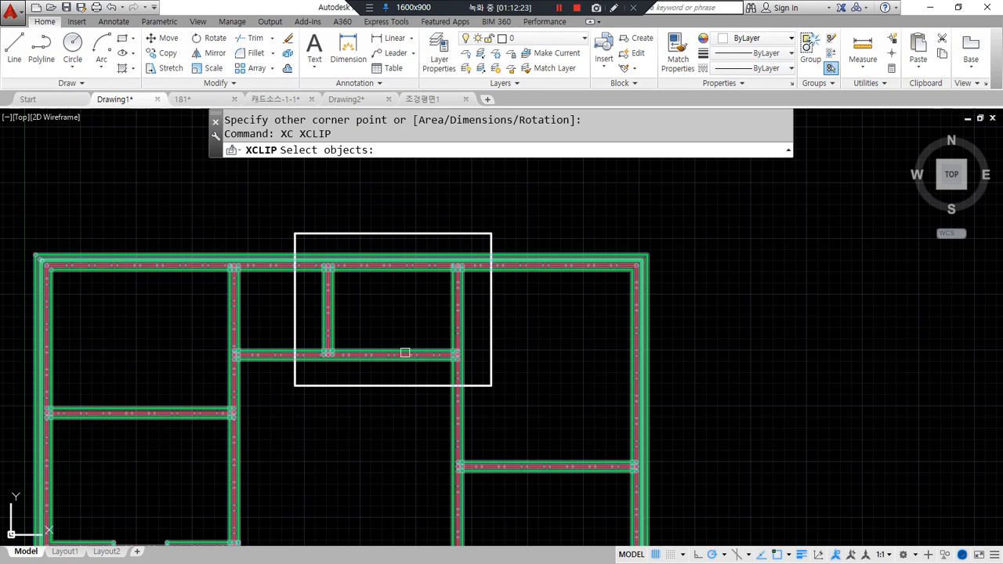
click(396, 355)
key(Return)
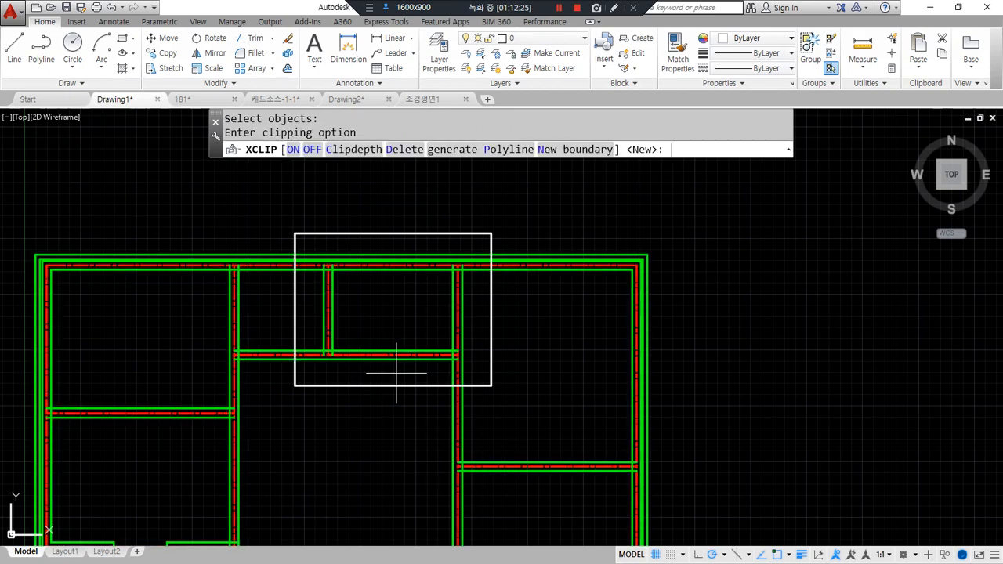
mouse_move(327, 170)
mouse_down()
mouse_move(278, 149)
mouse_move(323, 162)
mouse_move(315, 170)
mouse_up()
mouse_move(413, 168)
mouse_down()
mouse_move(381, 143)
mouse_move(425, 169)
mouse_up()
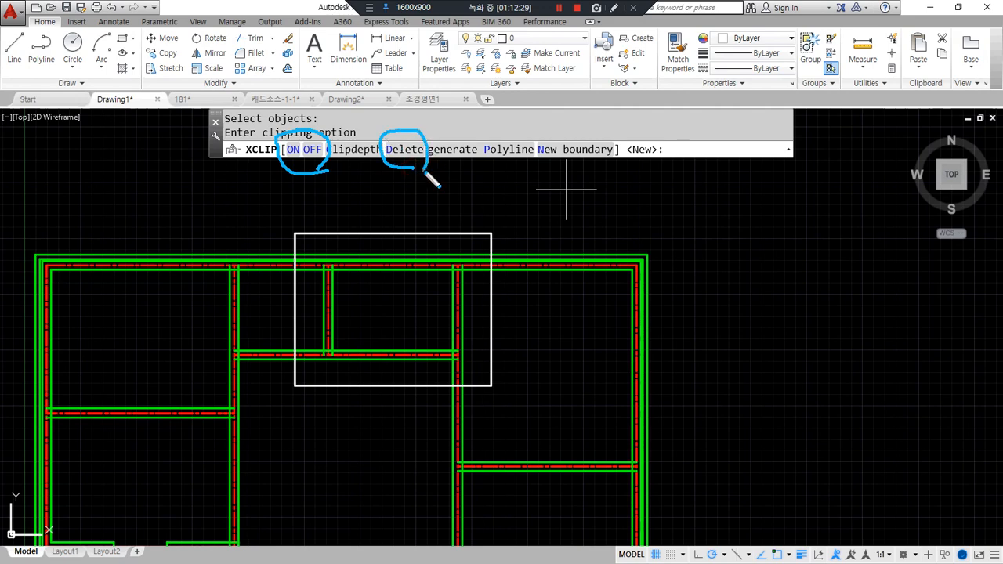
mouse_move(589, 166)
mouse_down()
mouse_move(605, 142)
mouse_move(586, 167)
mouse_move(624, 213)
mouse_up()
drag(580, 171, 576, 187)
drag(589, 168, 610, 175)
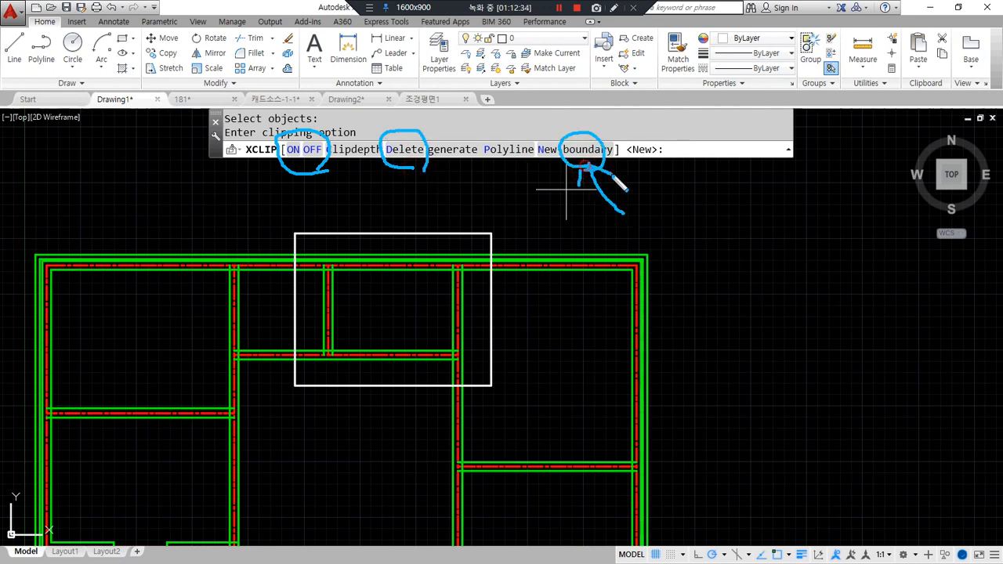
key(Escape)
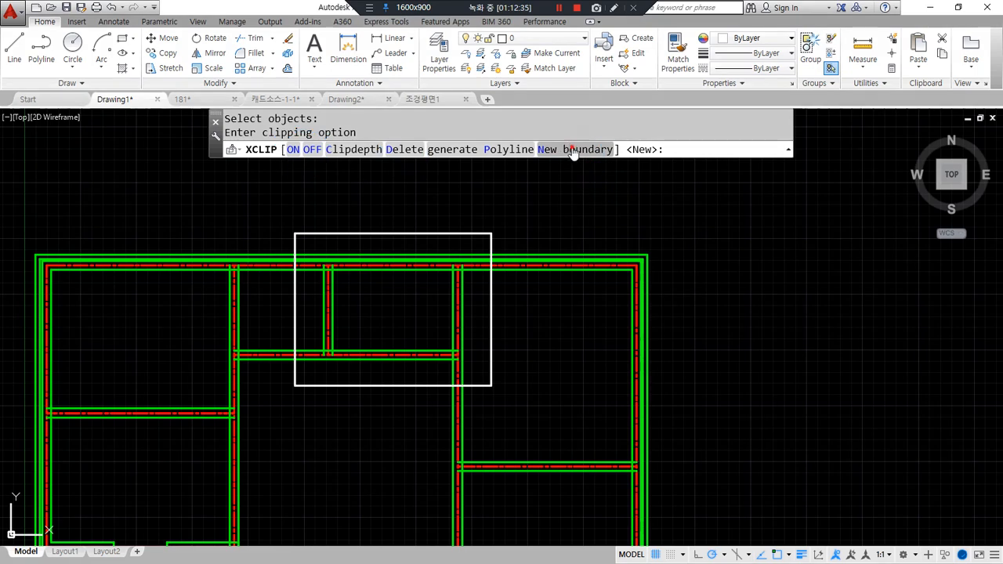
click(573, 150)
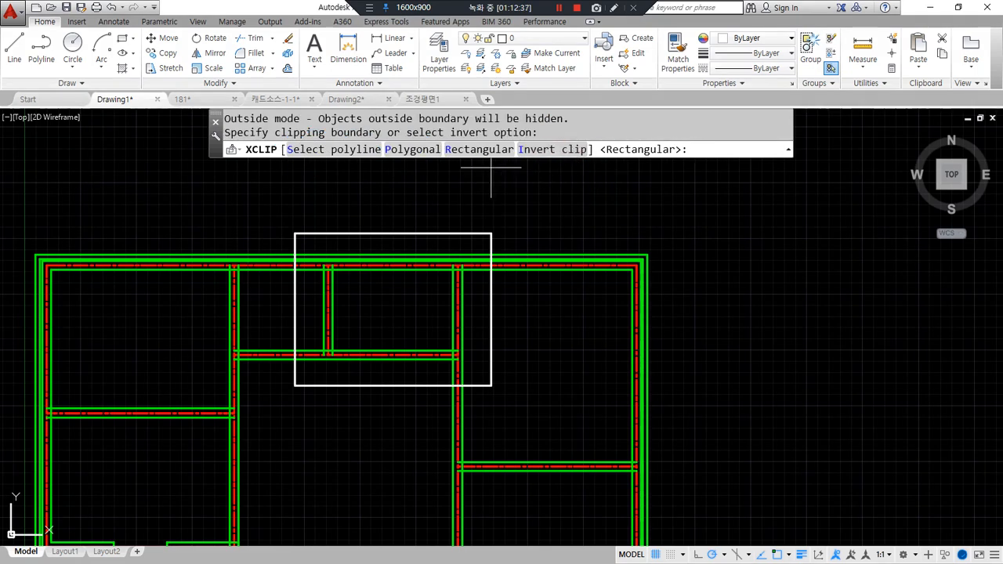
click(322, 150)
click(338, 233)
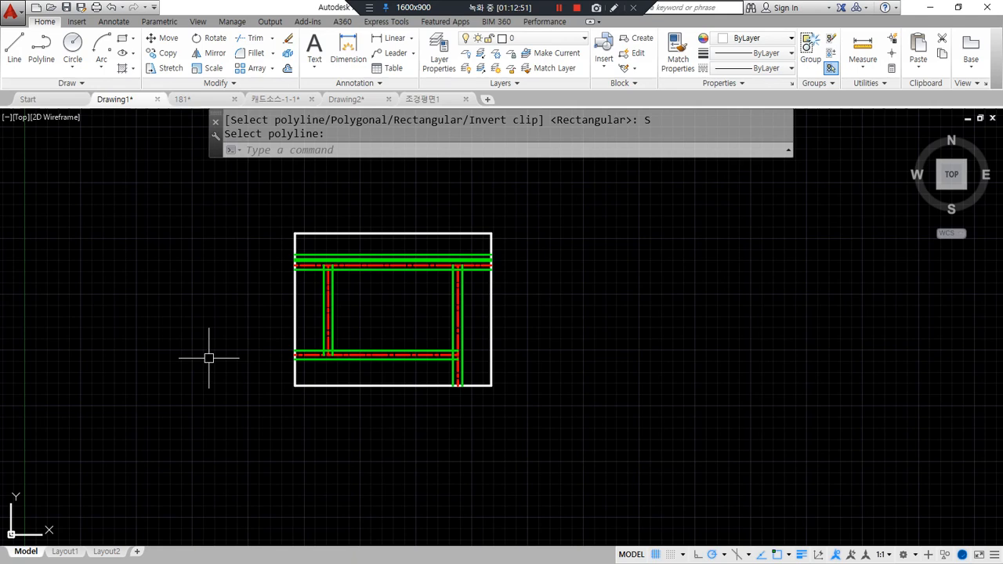
key(ctrl+z)
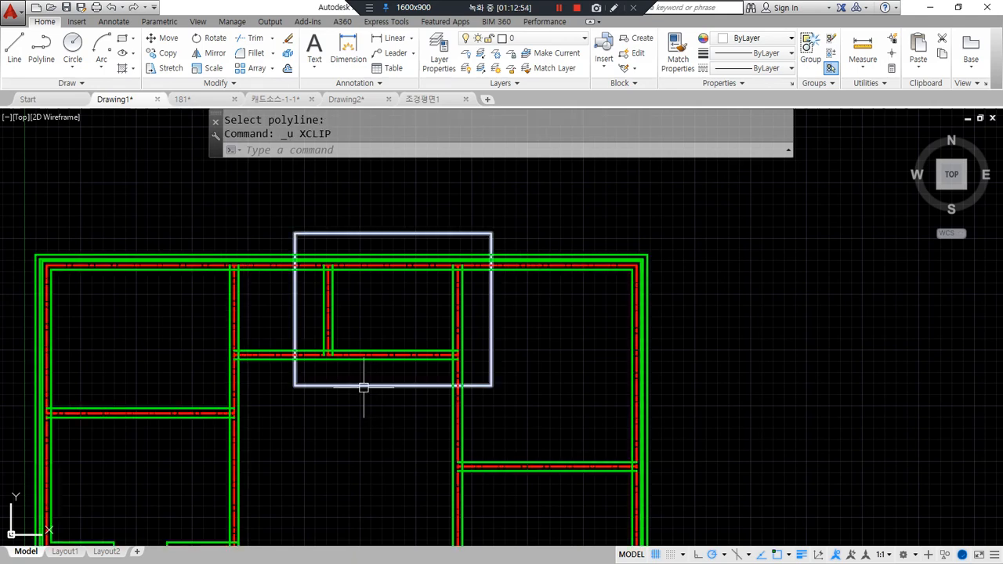
Step: Clip the floor plan block with XCLIP, using New boundary and Select polyline to pick the rectangle over the upper middle rooms
text(xc)
key(Return)
click(341, 351)
click(341, 352)
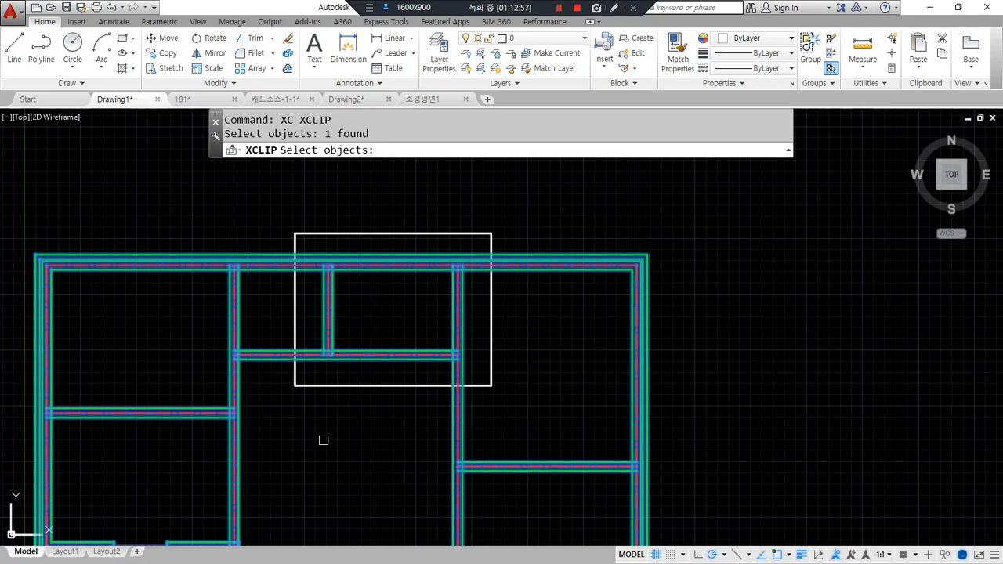
key(Return)
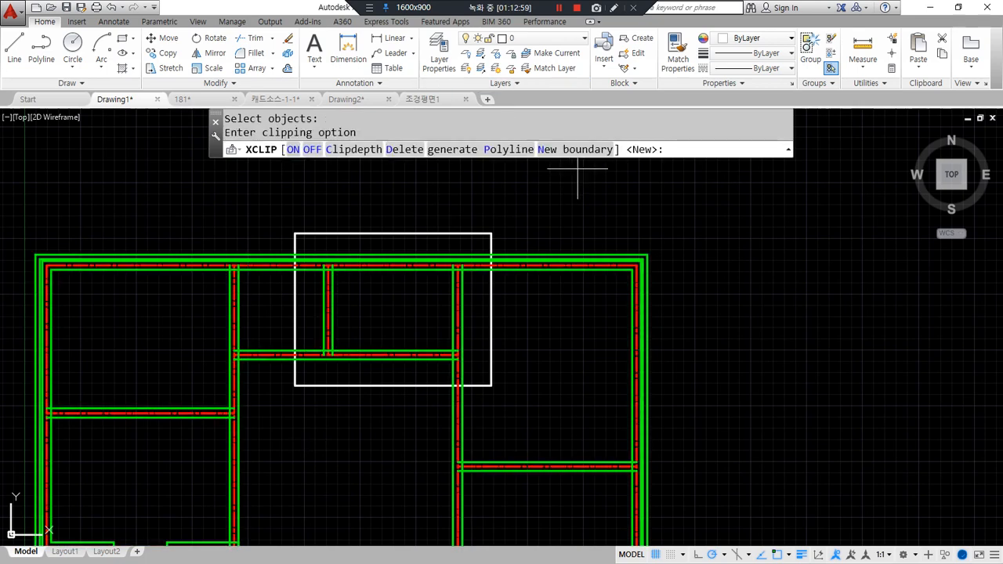
mouse_move(575, 166)
mouse_down()
mouse_move(619, 155)
mouse_move(579, 167)
mouse_move(547, 240)
mouse_move(530, 198)
mouse_move(563, 183)
mouse_up()
drag(596, 103, 601, 129)
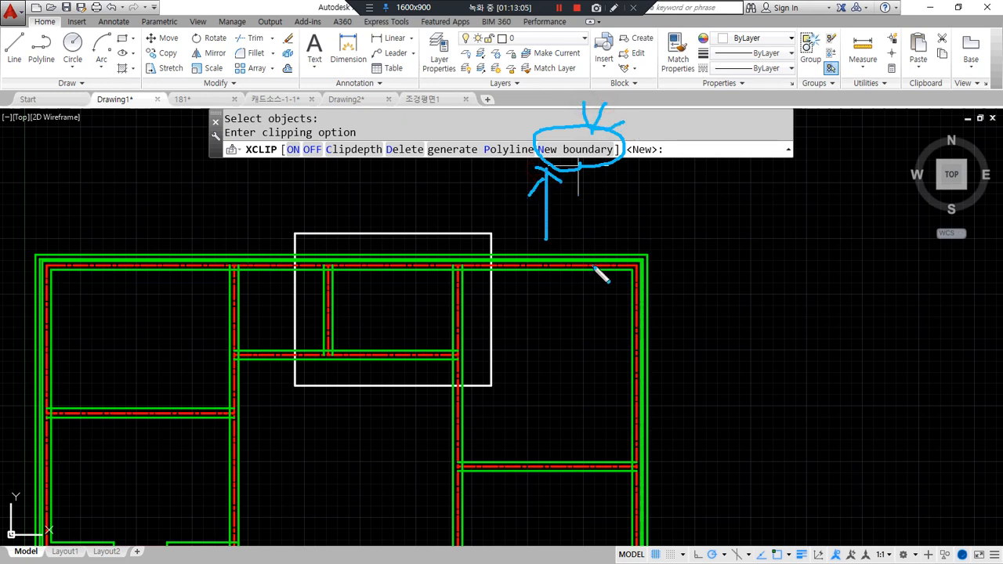
key(Escape)
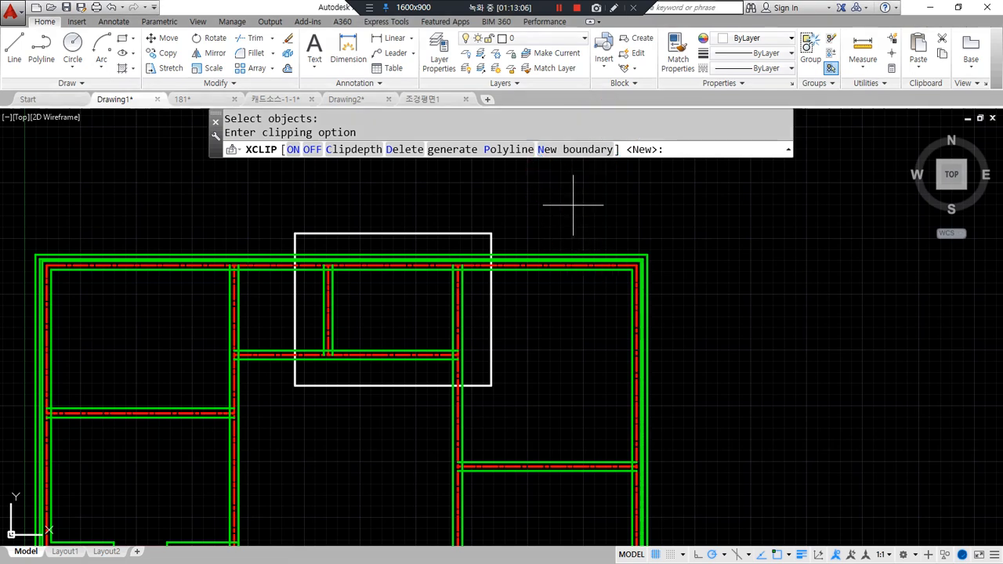
click(570, 156)
mouse_move(359, 161)
mouse_down()
mouse_move(332, 120)
mouse_move(369, 219)
mouse_move(374, 197)
mouse_up()
mouse_move(439, 167)
mouse_down()
mouse_move(421, 140)
mouse_move(434, 163)
mouse_up()
drag(423, 165, 447, 208)
mouse_move(494, 157)
mouse_down()
mouse_move(496, 194)
mouse_move(506, 195)
mouse_up()
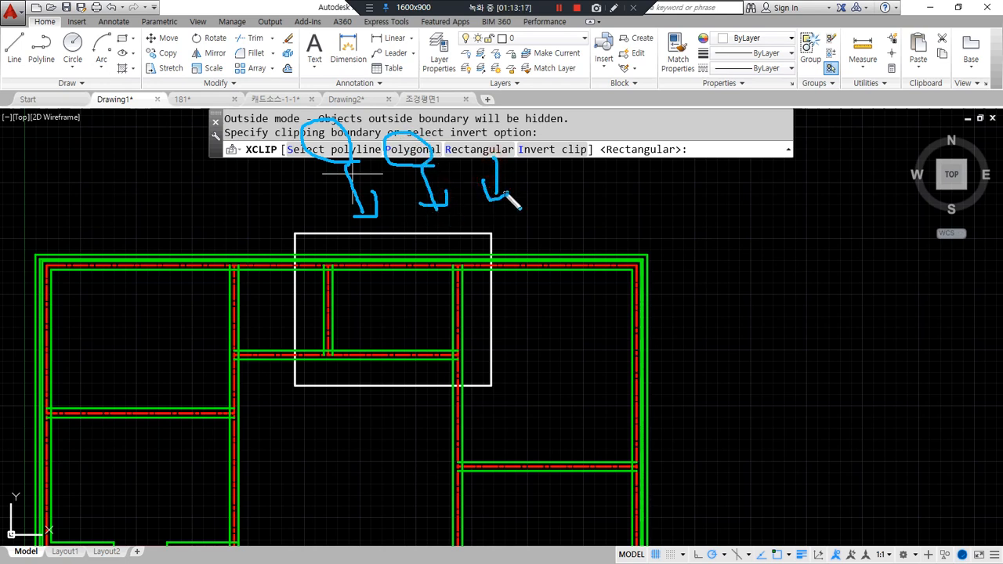
key(Escape)
click(334, 151)
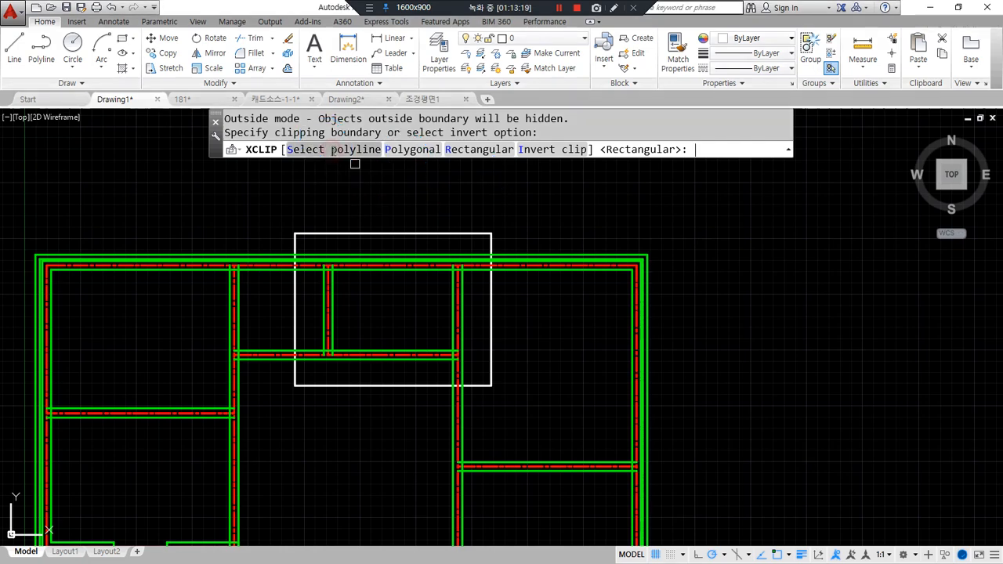
click(369, 229)
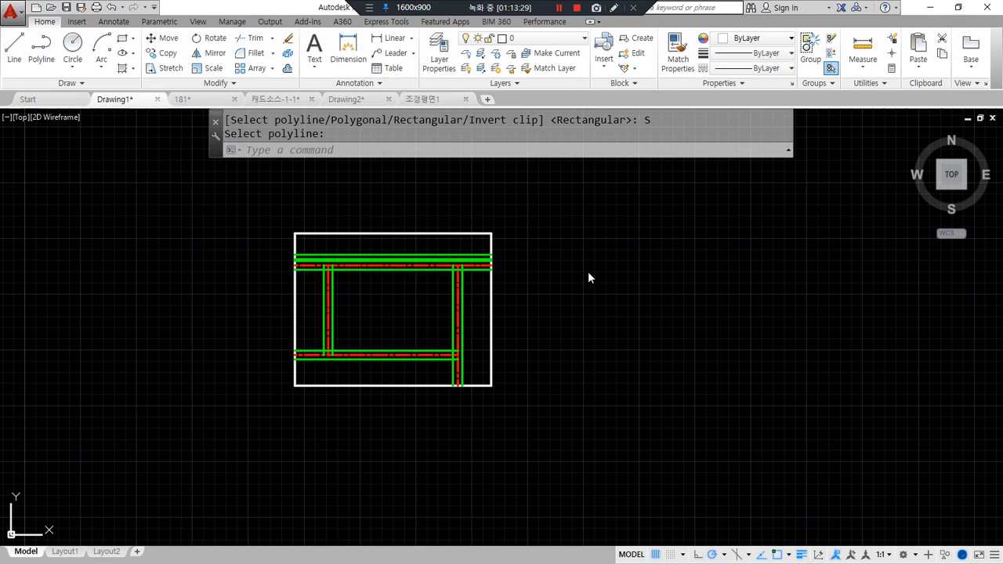
Step: Remove the floor plan block's rectangular clip with the Delete option of XCLIP
text(XC)
key(Return)
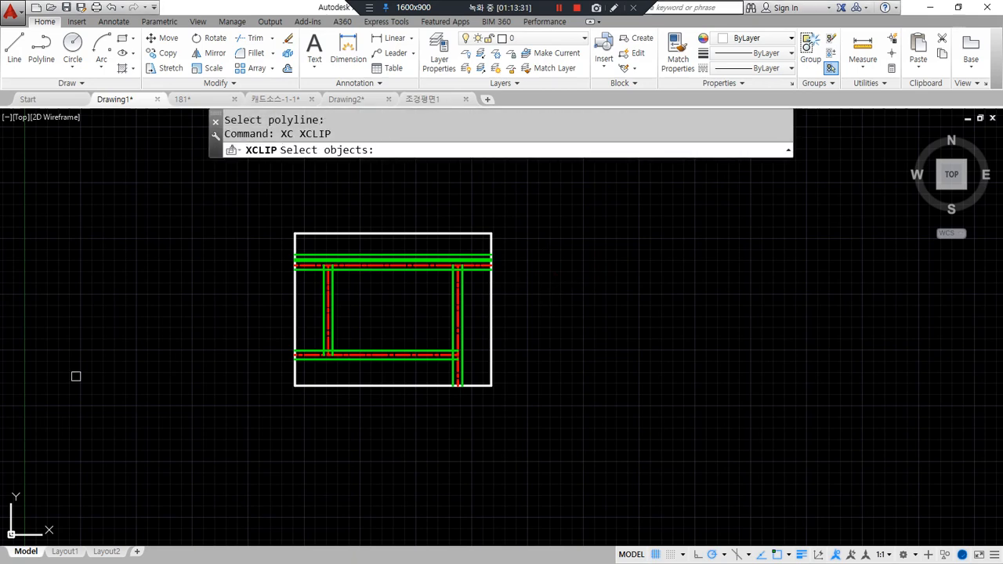
click(385, 266)
key(Return)
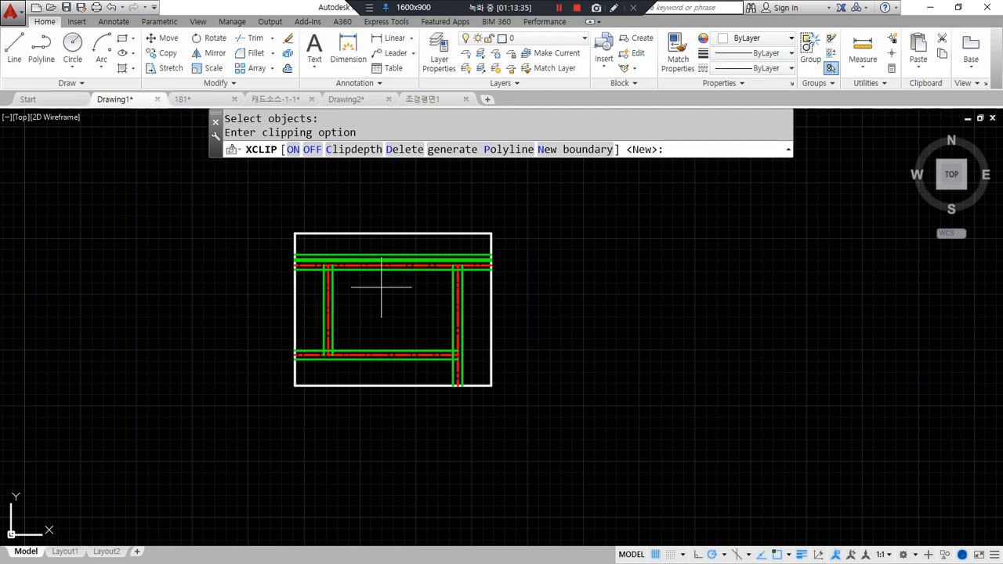
click(412, 151)
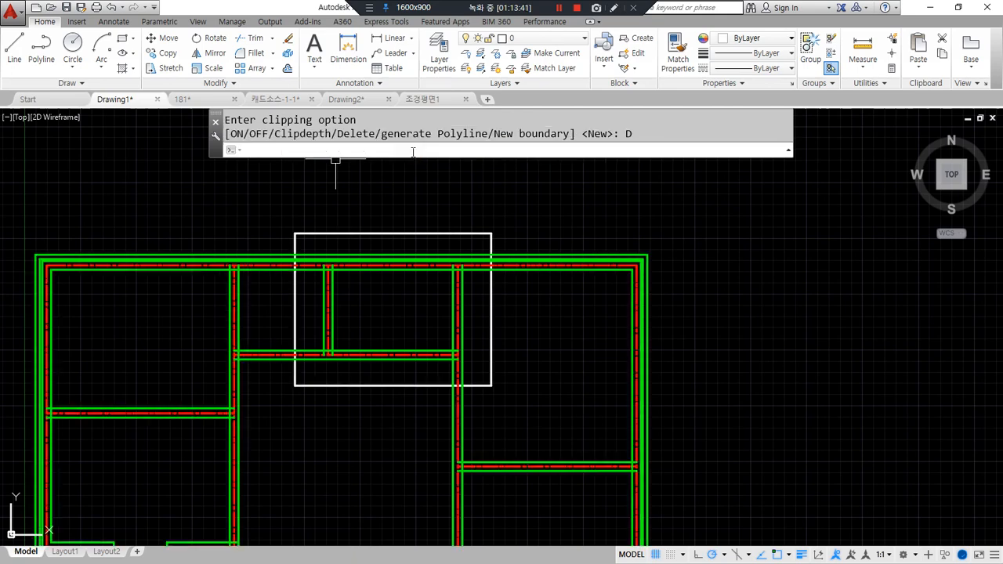
Step: Erase the rectangle above the upper middle rooms of the floor plan
click(417, 233)
text(e)
key(Return)
Step: Clip the floor plan block with XCLIP to a new stepped eight-point polygonal boundary around the upper right room and part of the central room
text(xc)
key(Return)
click(432, 260)
key(Return)
click(571, 150)
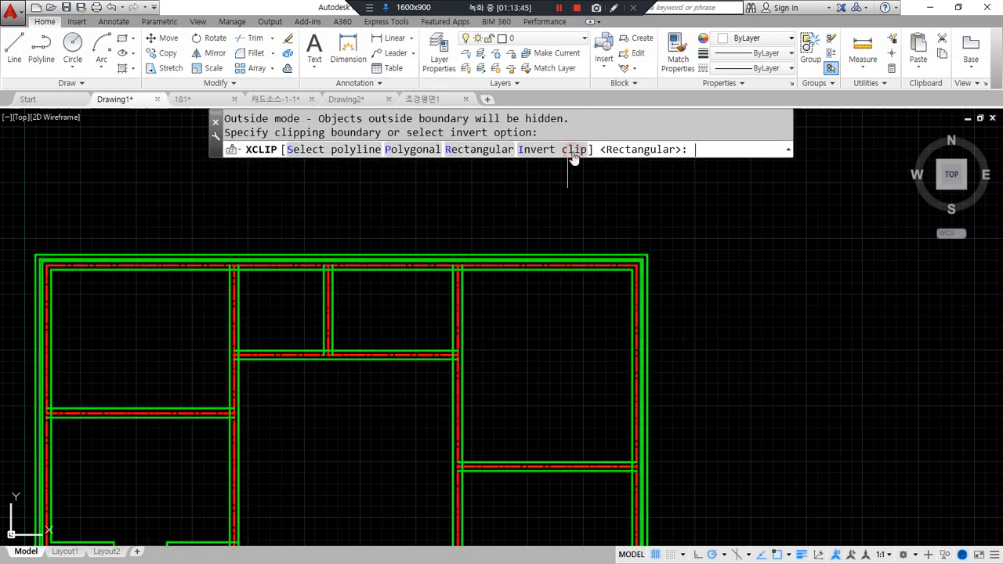
click(413, 150)
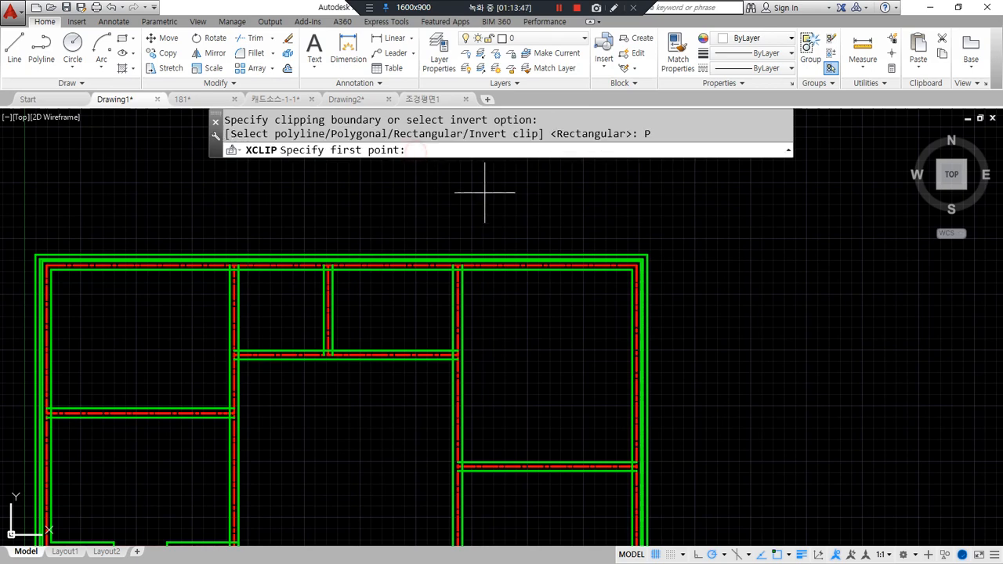
click(652, 230)
click(426, 231)
click(428, 330)
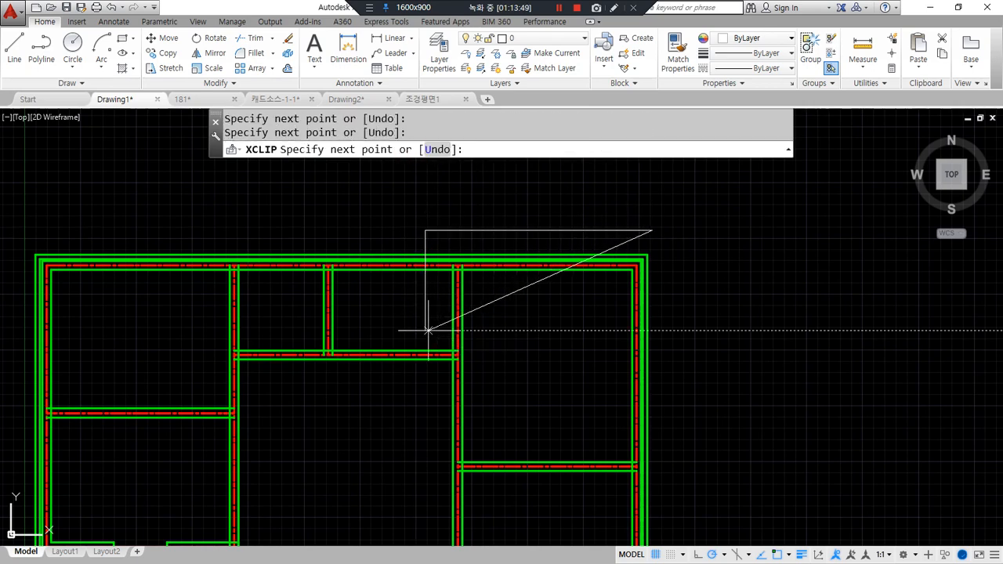
click(206, 330)
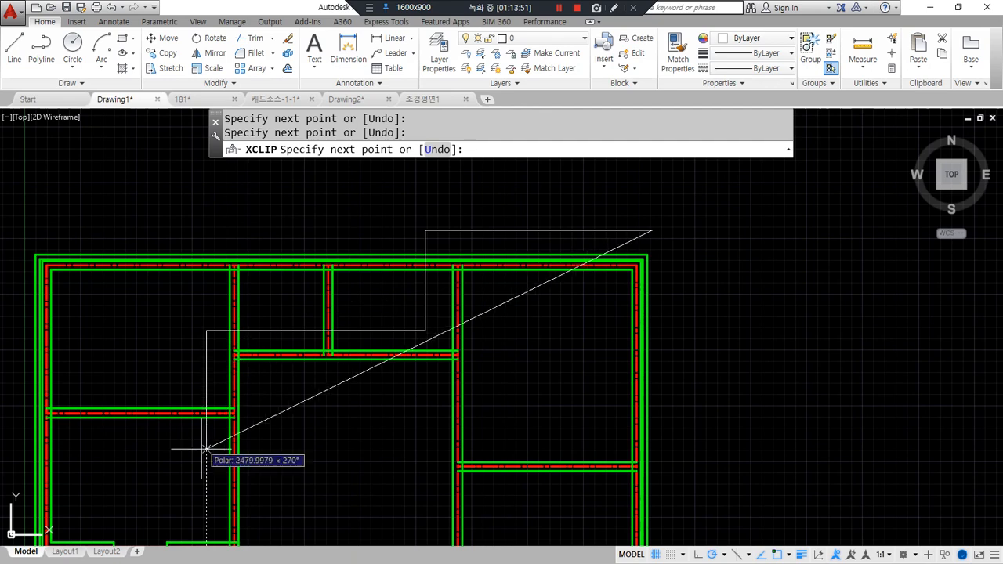
click(207, 469)
click(427, 469)
click(428, 506)
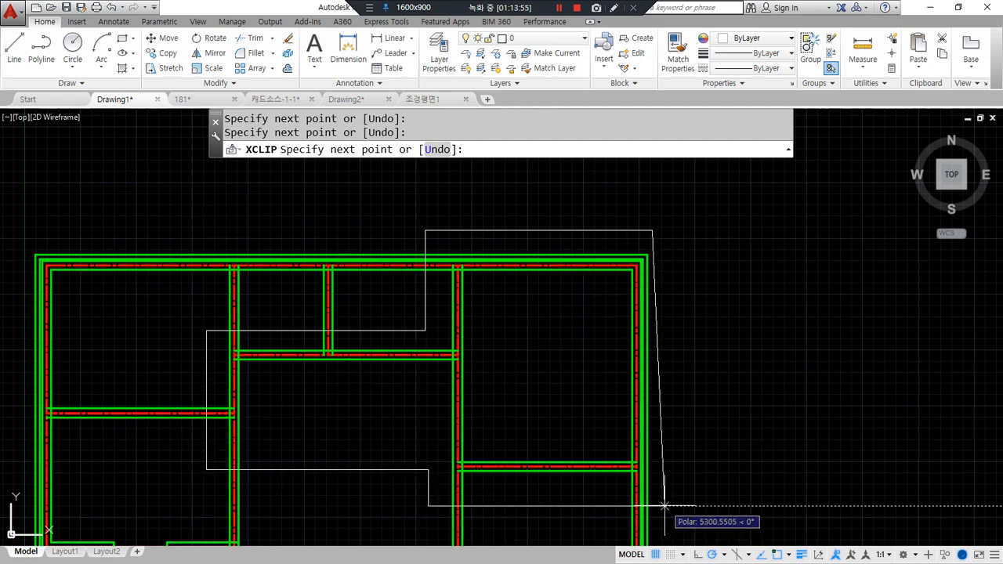
click(656, 506)
key(Return)
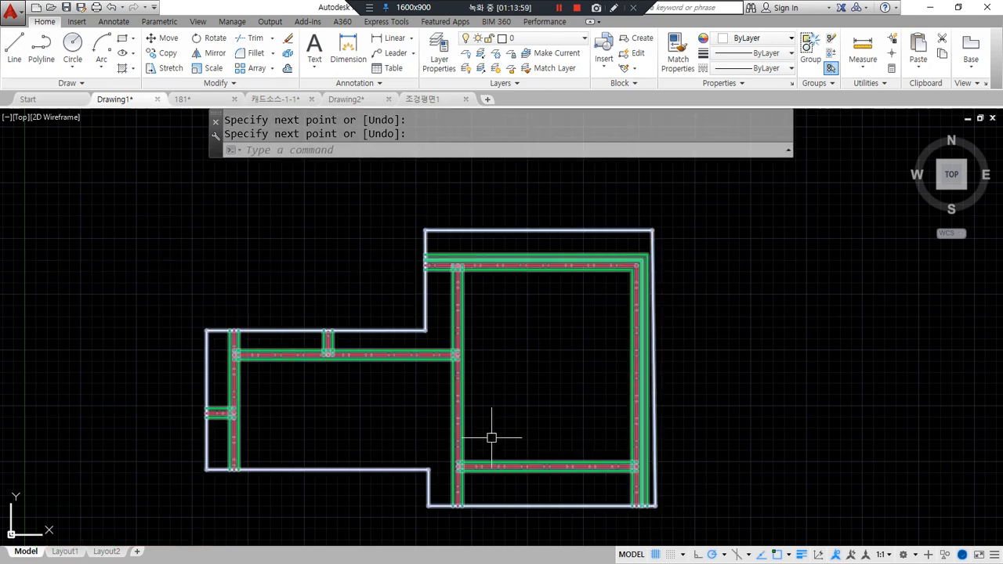
Step: Remove the floor plan block's polygonal clip with the Delete option of XCLIP
middle_drag(798, 287, 785, 270)
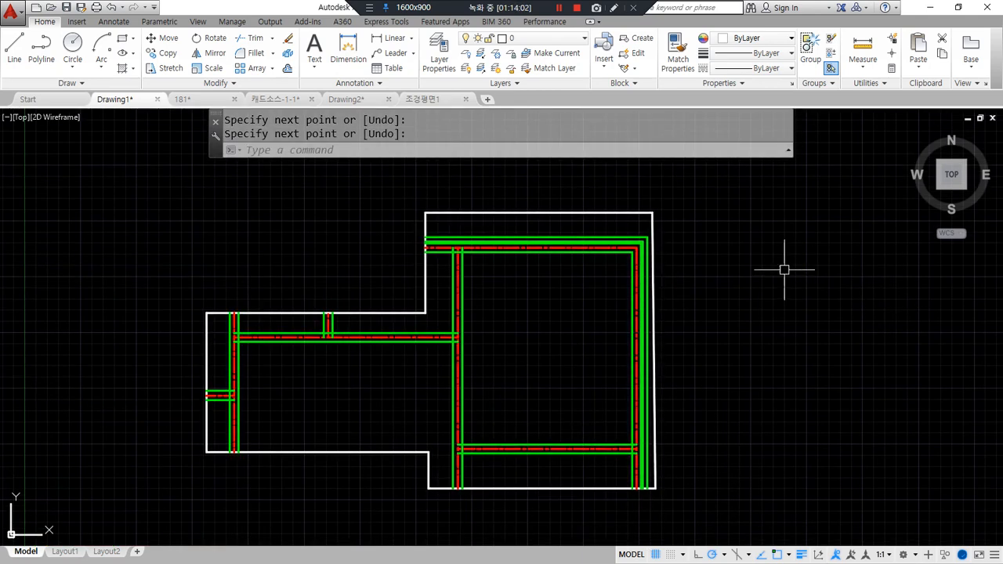
text(x)
key(BackSpace)
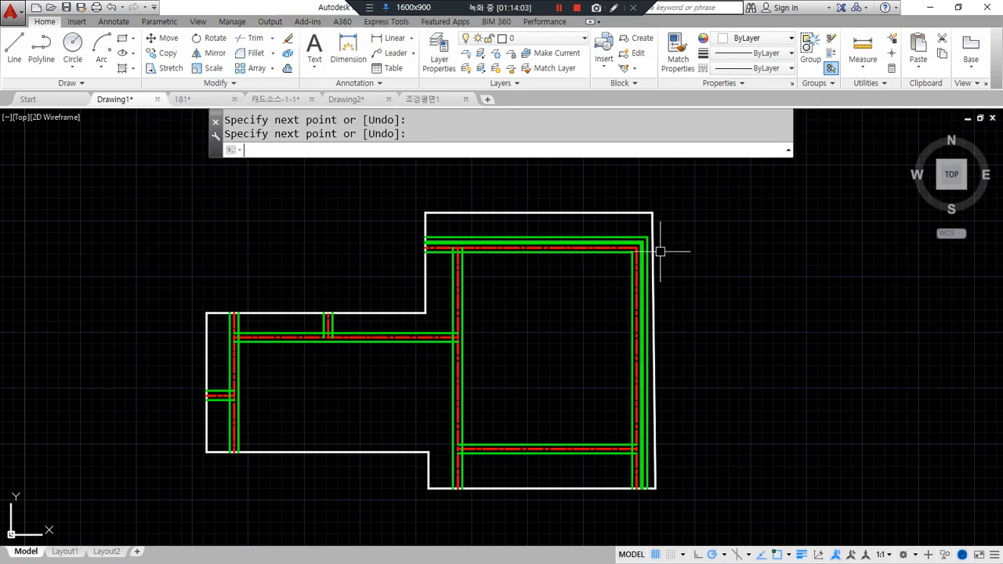
text(xc)
key(Return)
click(590, 251)
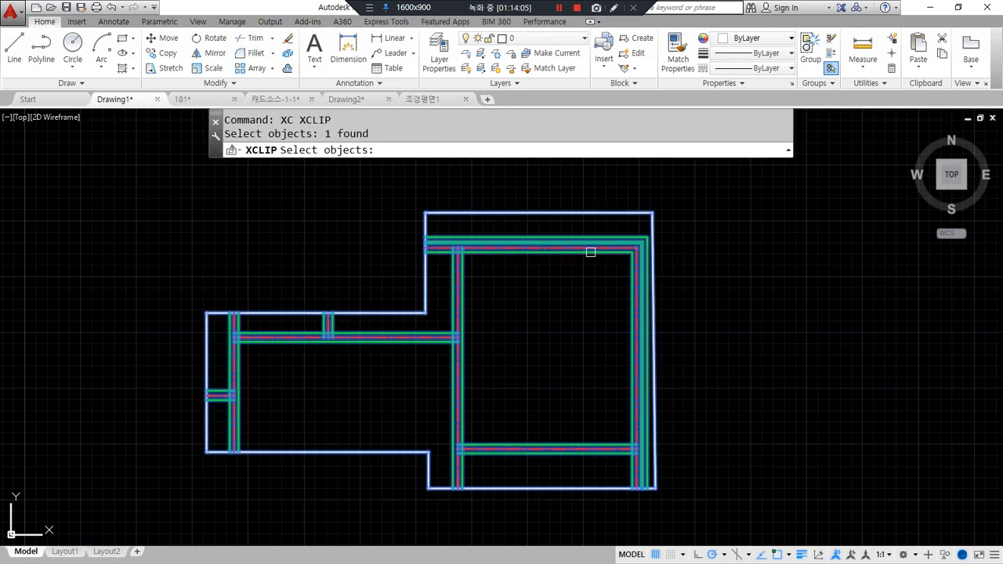
key(Return)
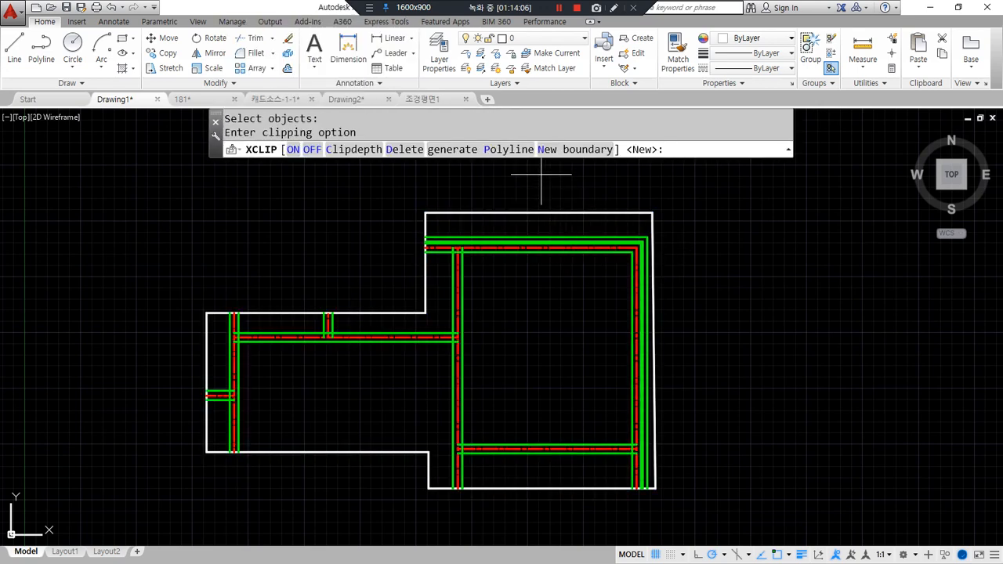
click(404, 148)
Step: Clip the floor plan block with XCLIP to a new Rectangular boundary around the upper right room, and undo the clip
key(Return)
click(522, 239)
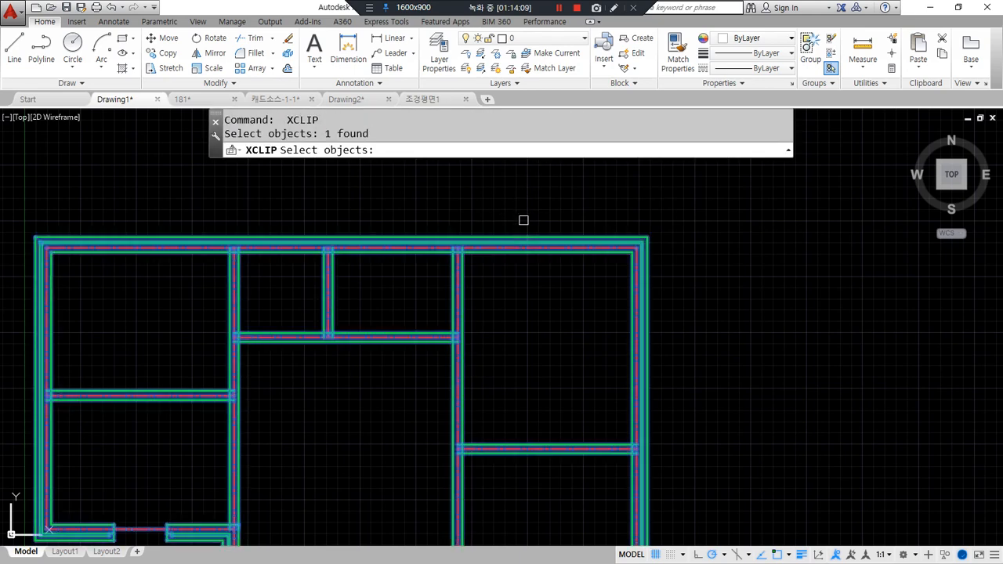
key(Return)
click(573, 149)
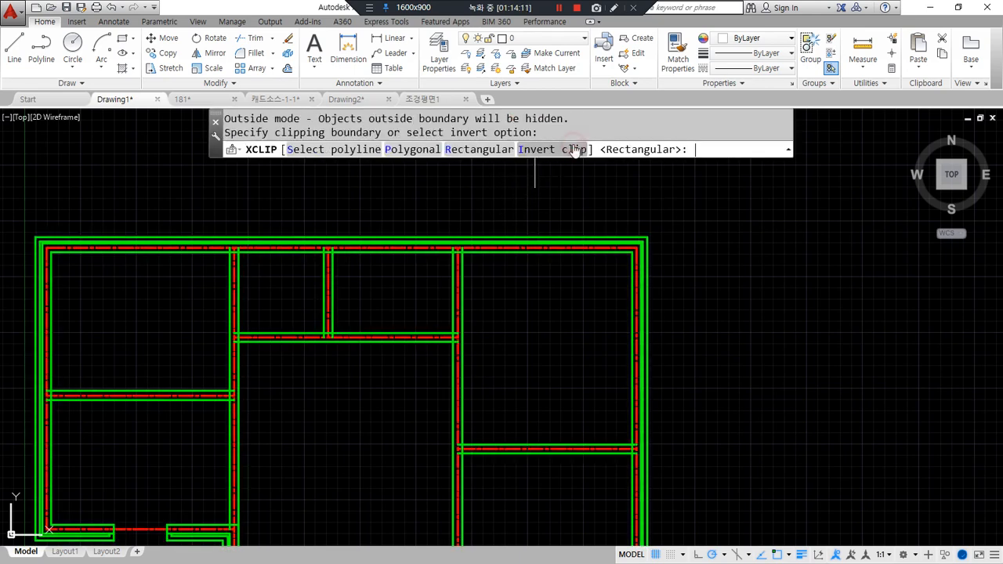
click(492, 150)
click(424, 206)
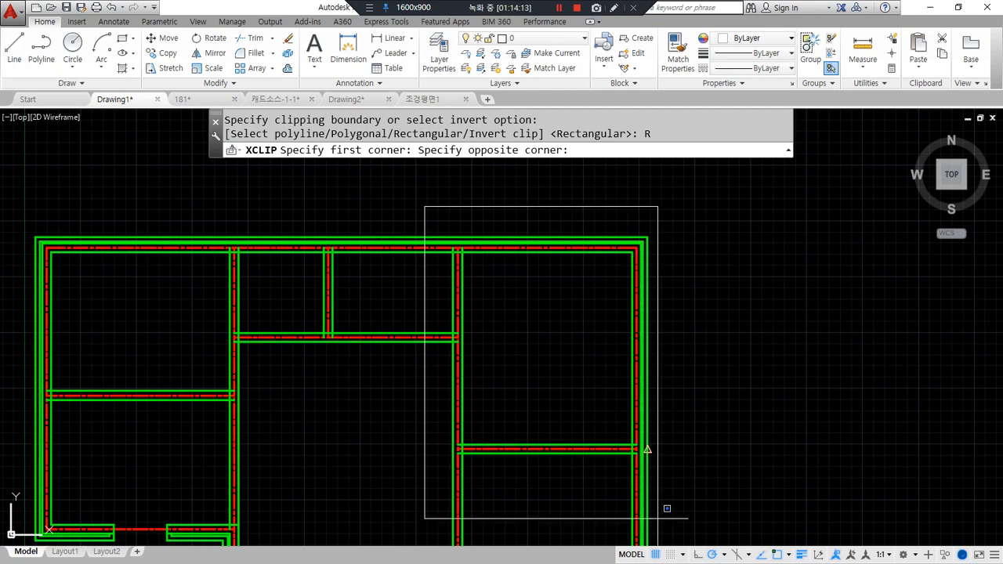
click(666, 483)
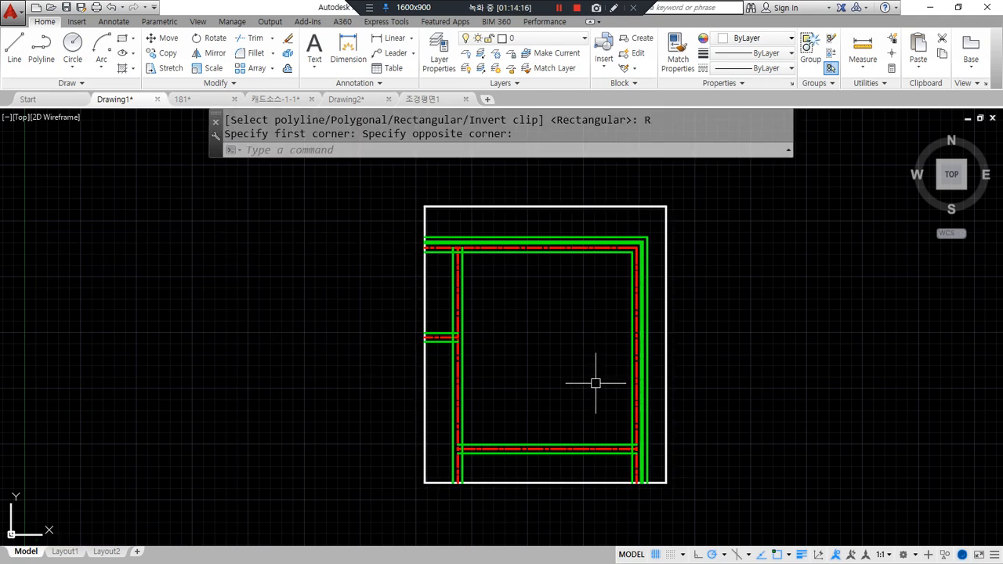
key(ctrl+z)
Step: Draw a rectangle from above the upper middle rooms to beyond the right wall, ending just below the upper right room
scroll(421, 269, down, 2)
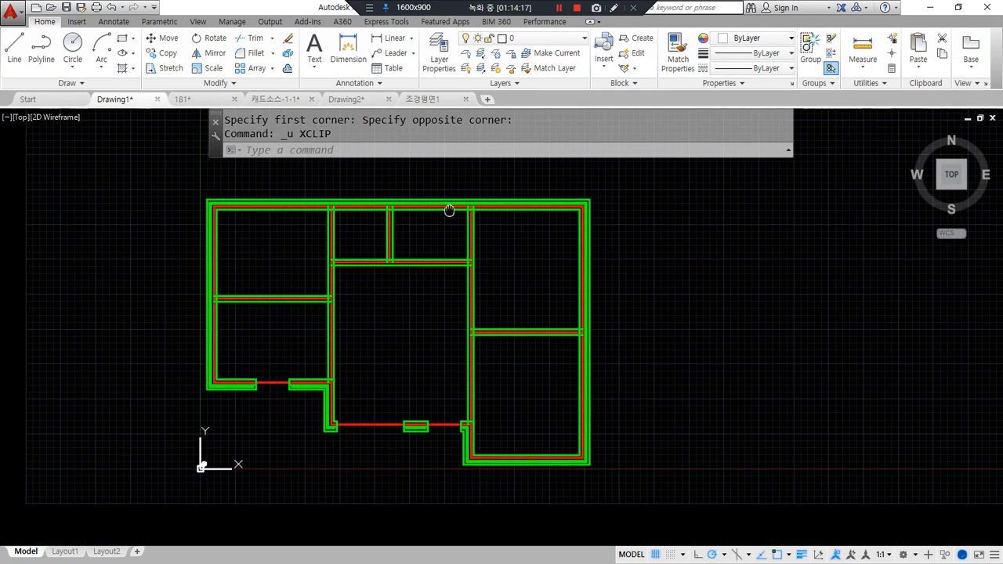
text(rec)
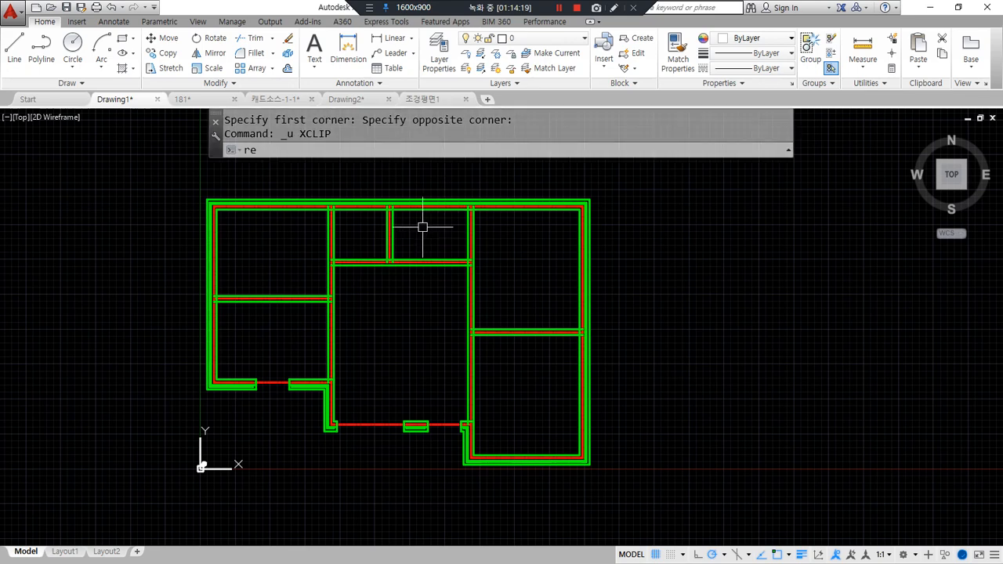
key(Return)
click(361, 176)
click(611, 362)
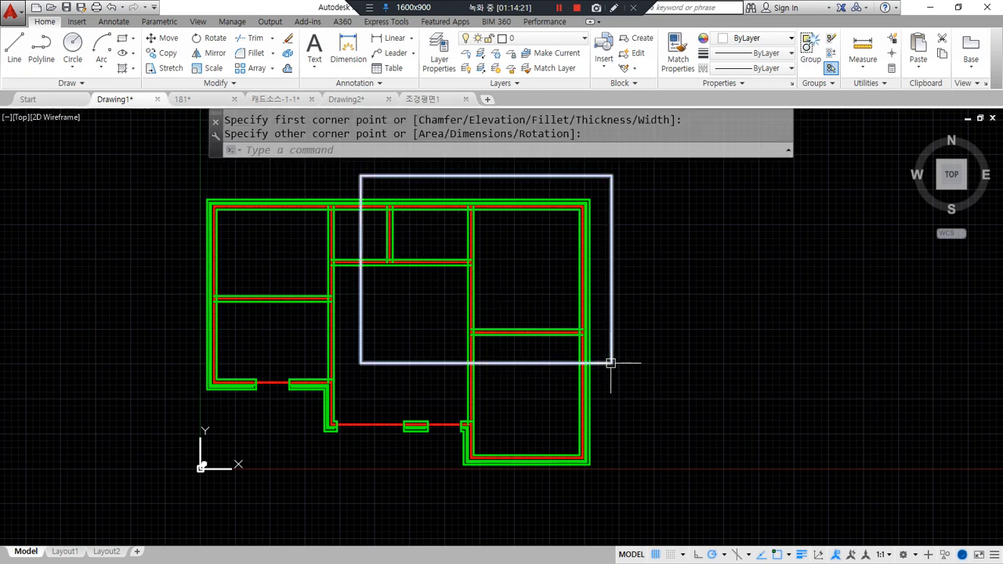
Step: Clip the floor plan block with XCLIP using a new boundary, Invert clip and the rectangle polyline to hide everything inside it
text(xc)
key(Return)
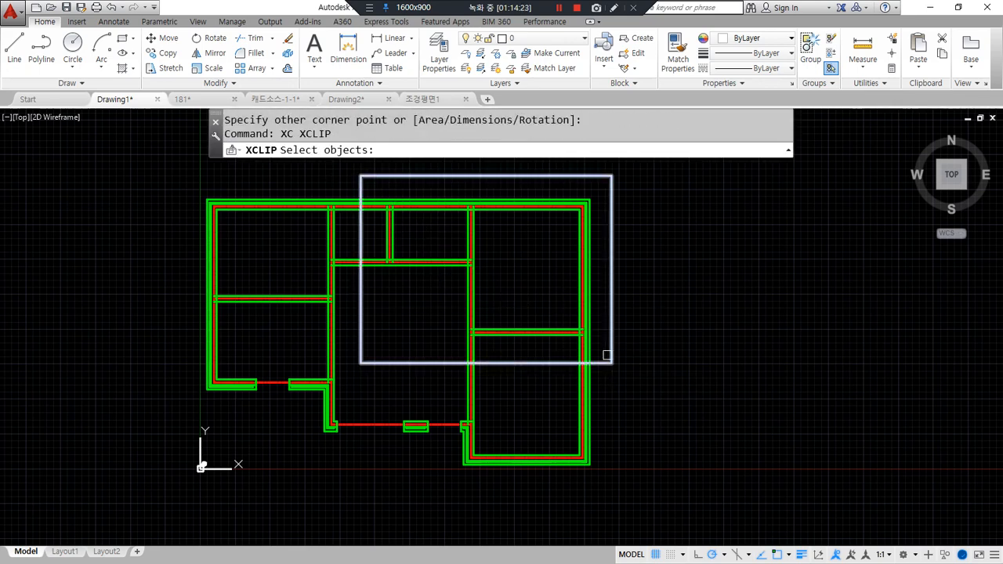
click(579, 310)
key(Return)
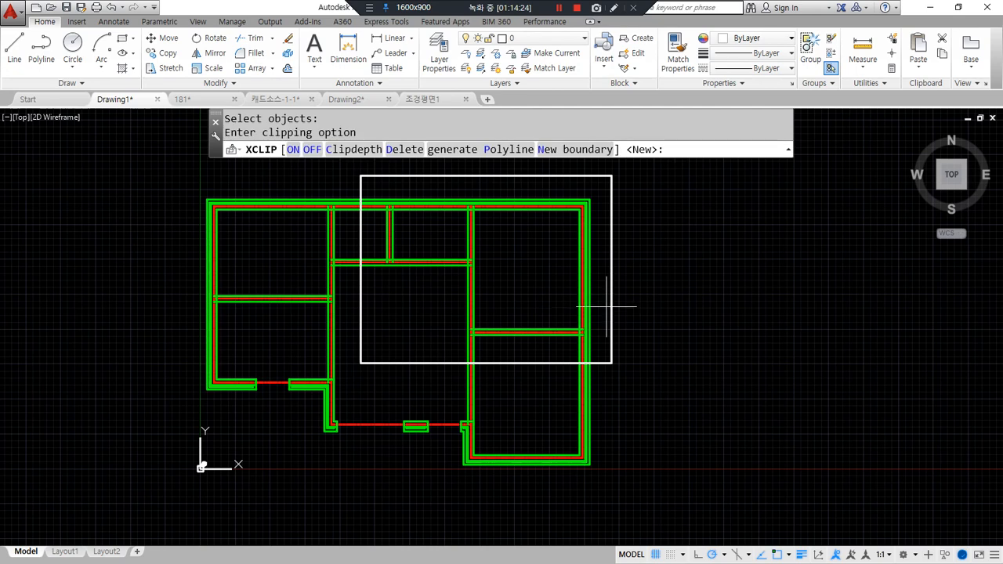
click(552, 149)
mouse_move(578, 162)
mouse_down()
mouse_move(582, 130)
mouse_move(593, 174)
mouse_up()
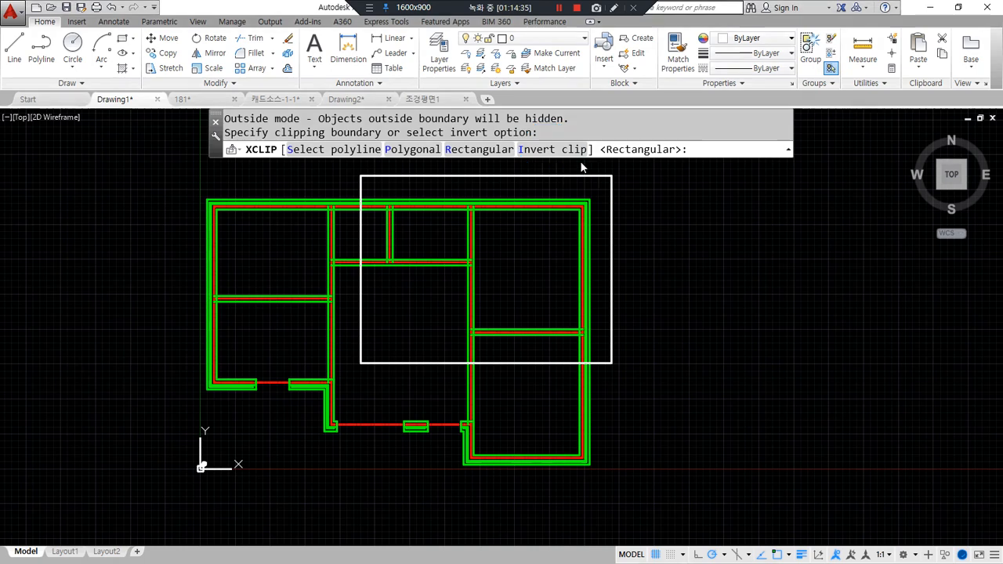
click(555, 149)
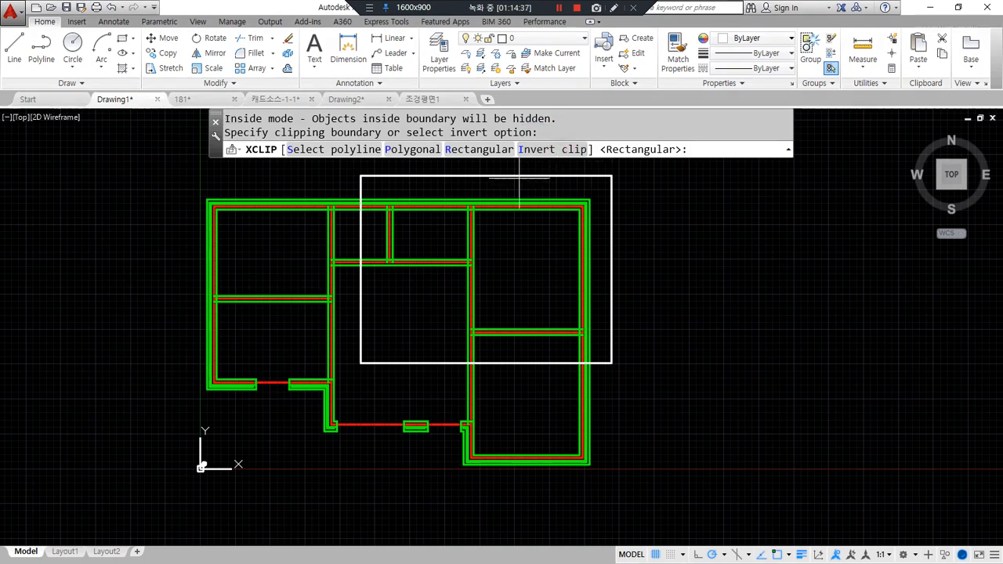
click(345, 149)
click(365, 177)
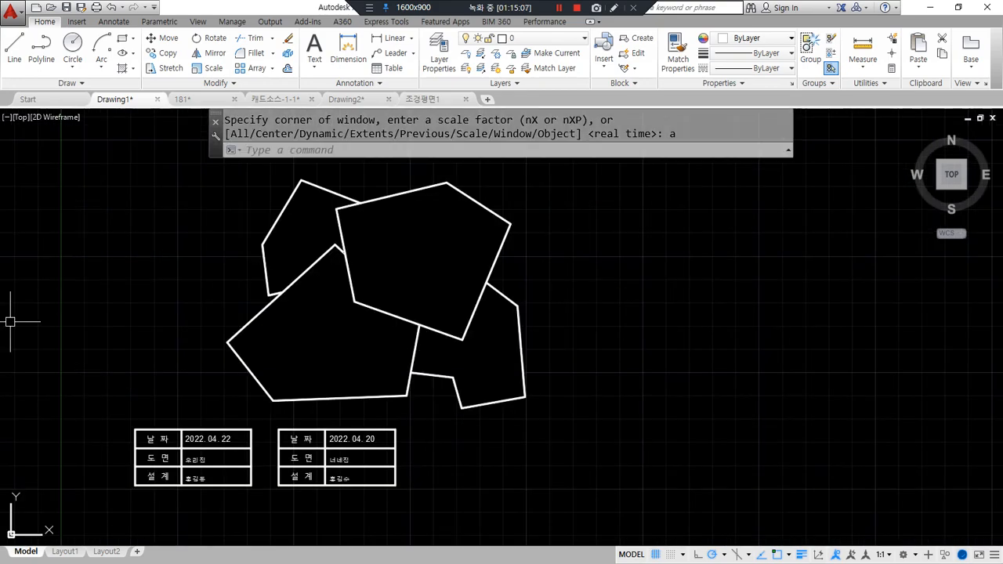
Step: Switch to the Notepad lesson notes, review the draworder entry, and return to the AutoCAD drawing
key(alt+Tab)
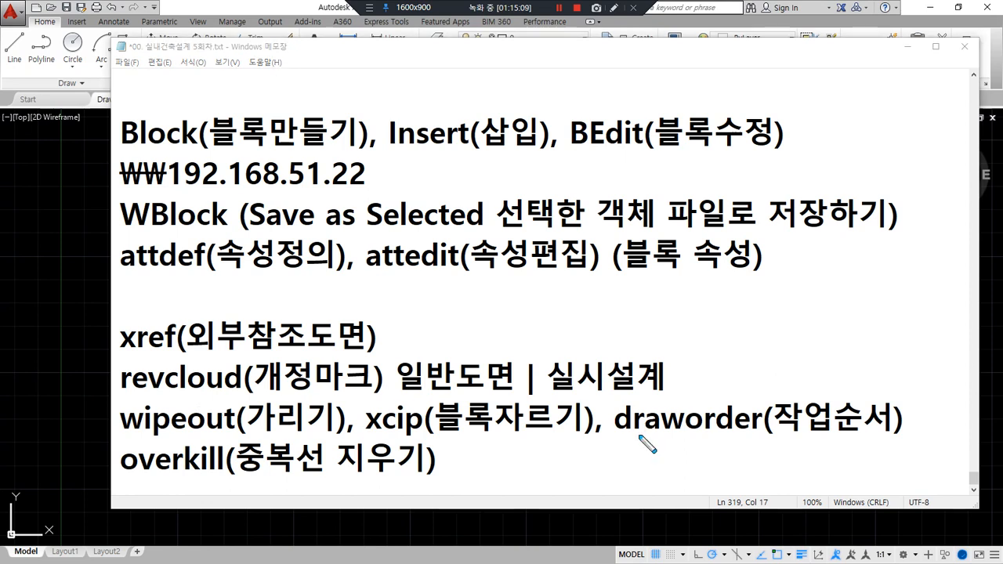
mouse_move(623, 433)
mouse_down()
mouse_move(903, 435)
mouse_move(635, 445)
mouse_up()
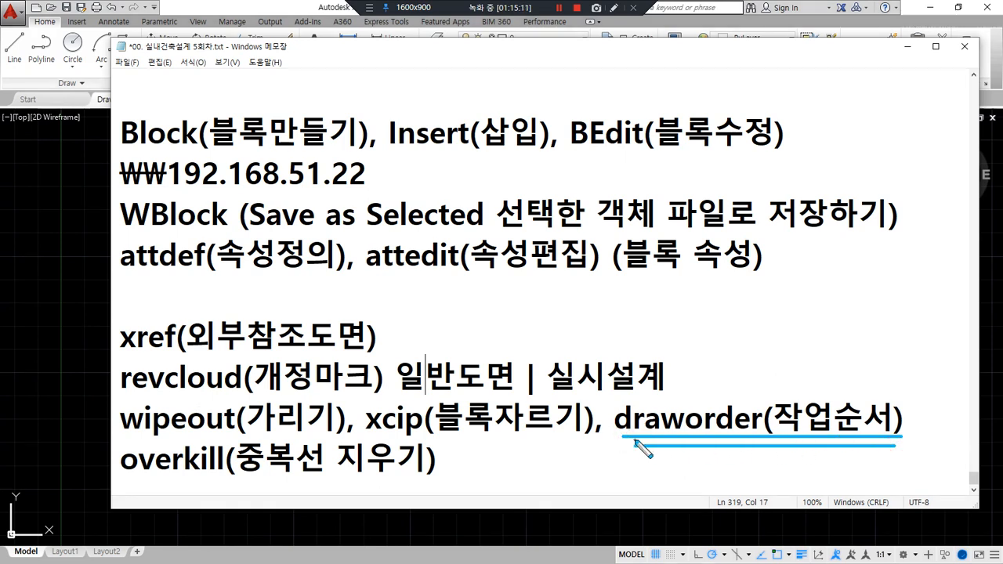
key(Escape)
key(alt+Tab)
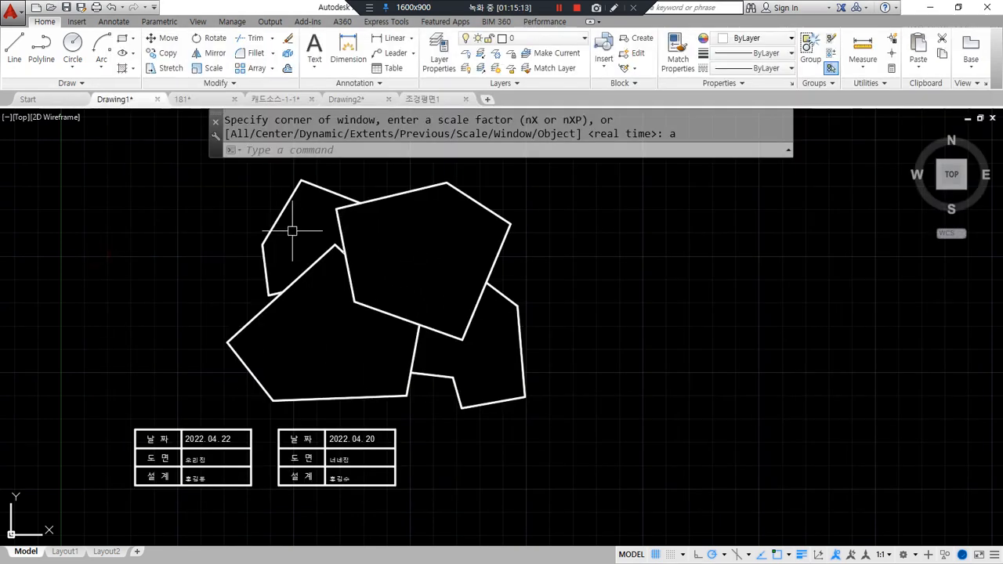
click(290, 196)
right_click(290, 196)
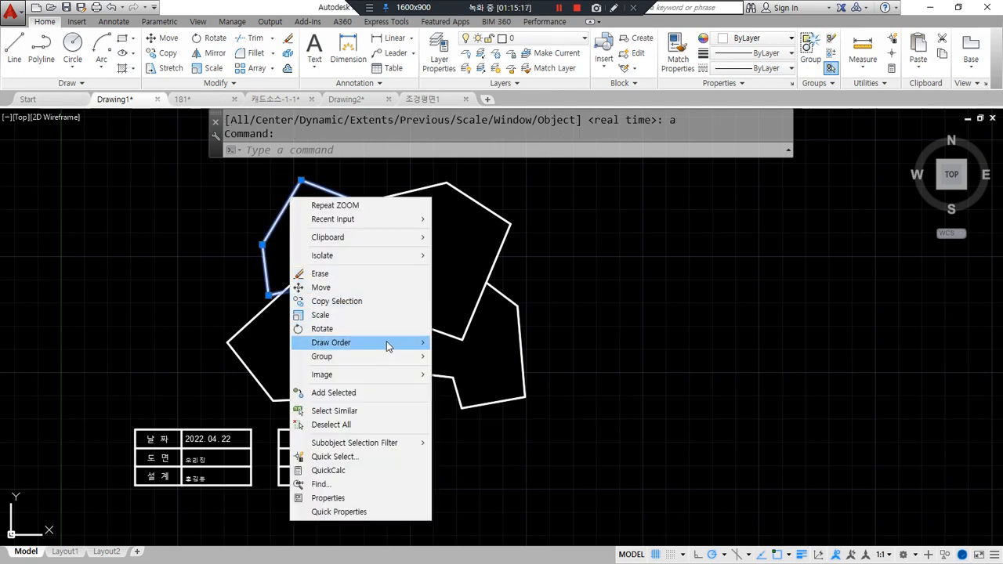
mouse_move(387, 345)
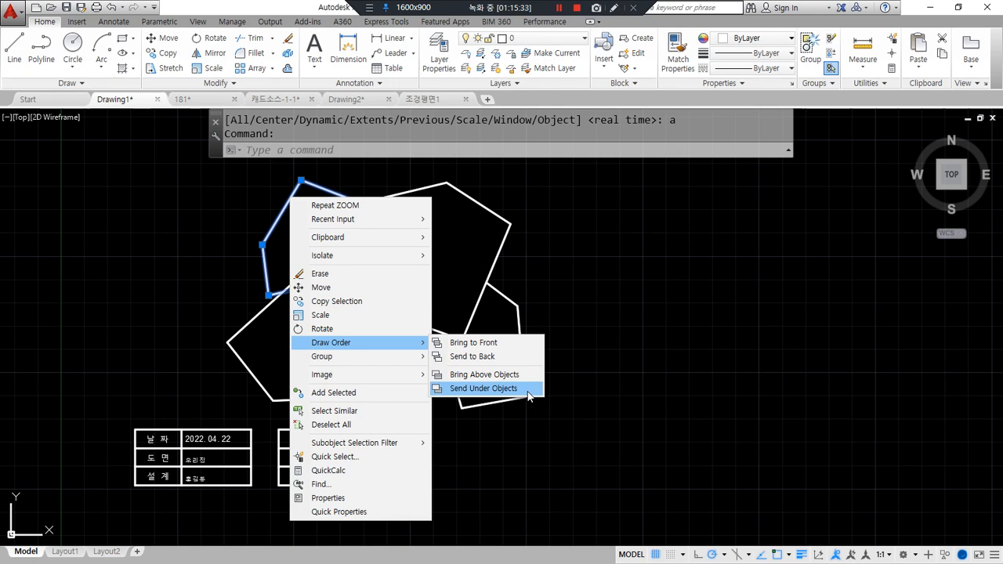
key(Escape)
key(Escape)
key(Escape)
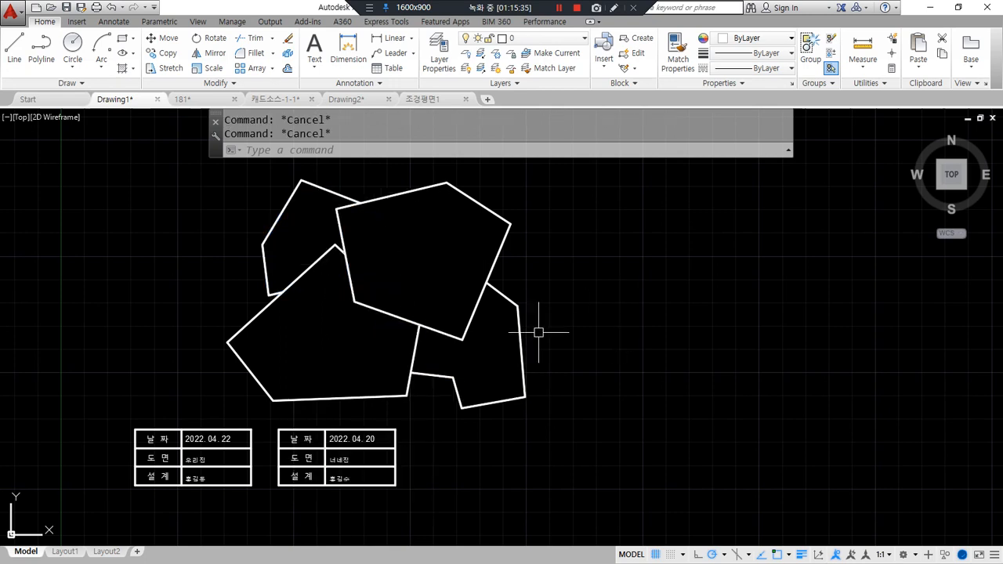
mouse_move(393, 425)
mouse_down()
mouse_move(233, 350)
mouse_move(513, 195)
mouse_move(483, 426)
mouse_move(390, 424)
mouse_up()
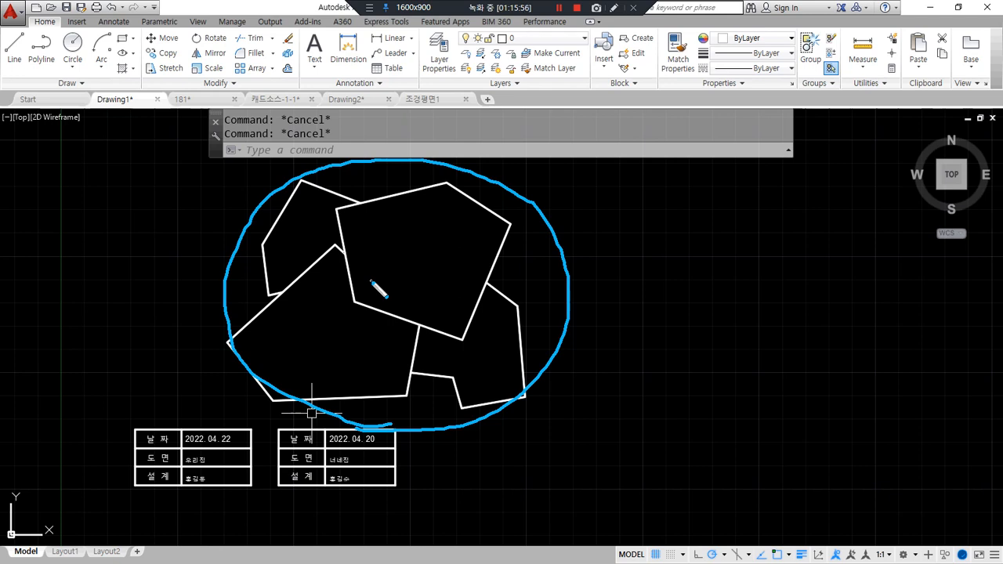
Step: Bring the upper-left shape of the overlapping group to the front of the draw order
click(283, 205)
right_click(290, 207)
mouse_move(355, 347)
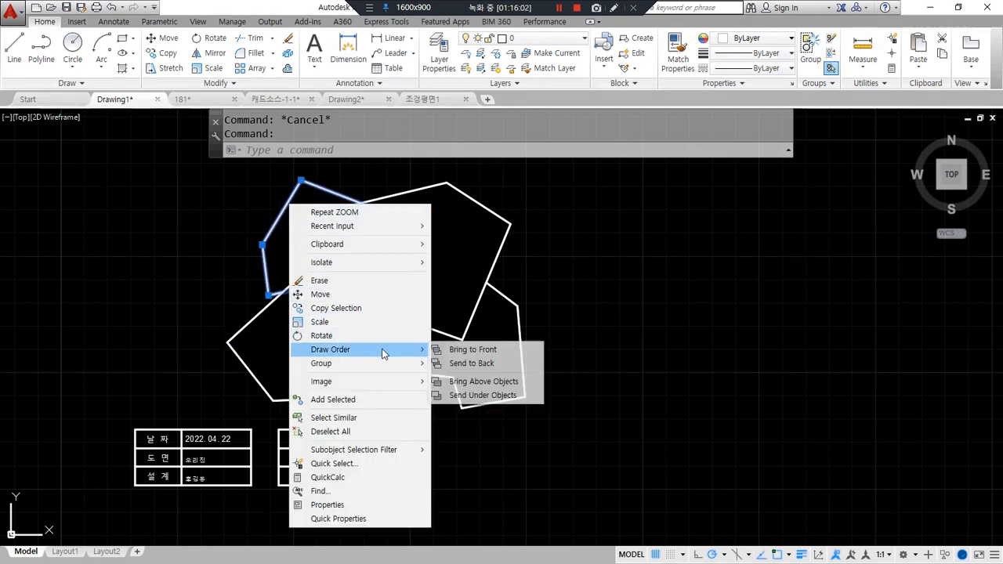
click(515, 349)
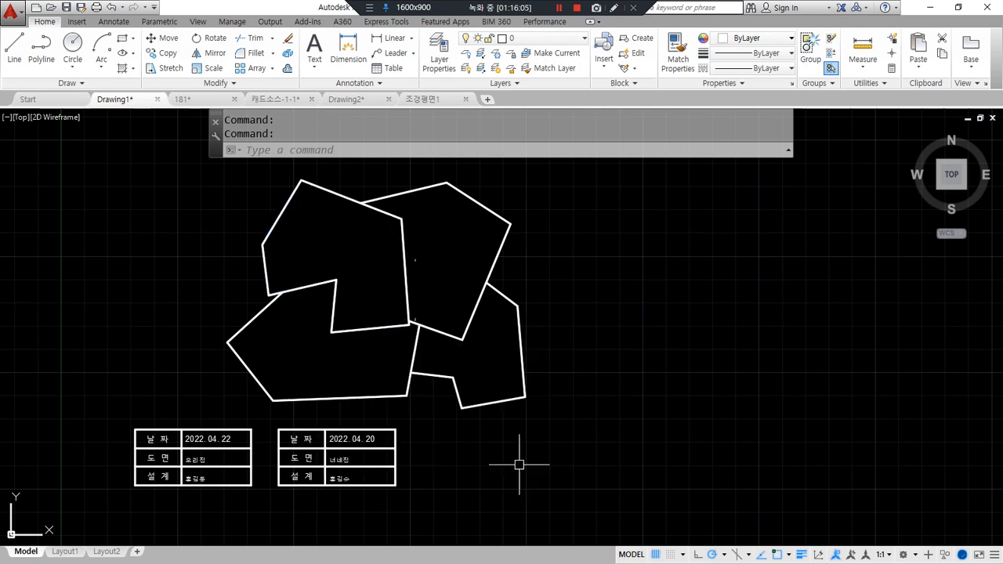
mouse_move(335, 349)
mouse_down()
mouse_move(229, 235)
mouse_move(382, 367)
mouse_move(365, 368)
mouse_up()
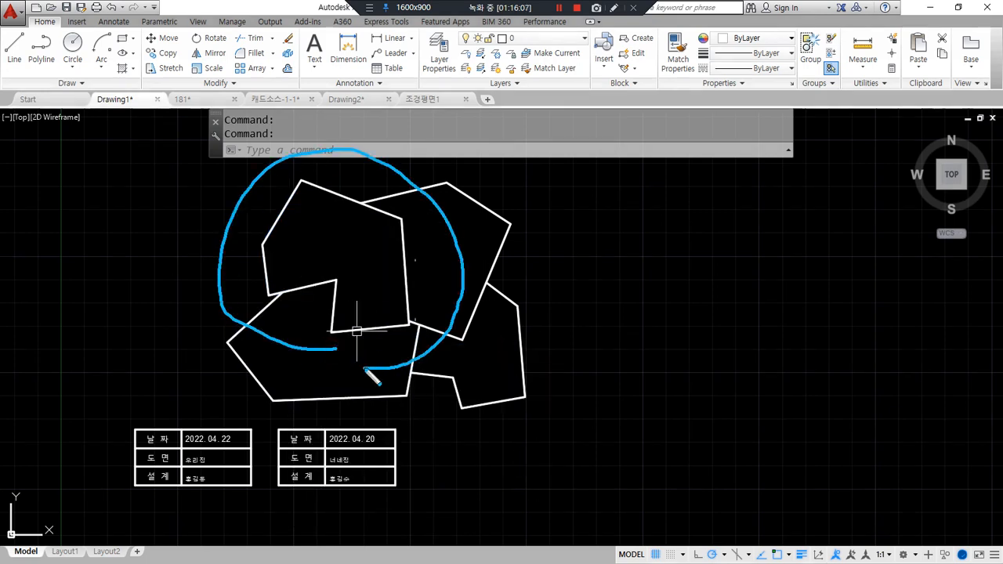
key(Escape)
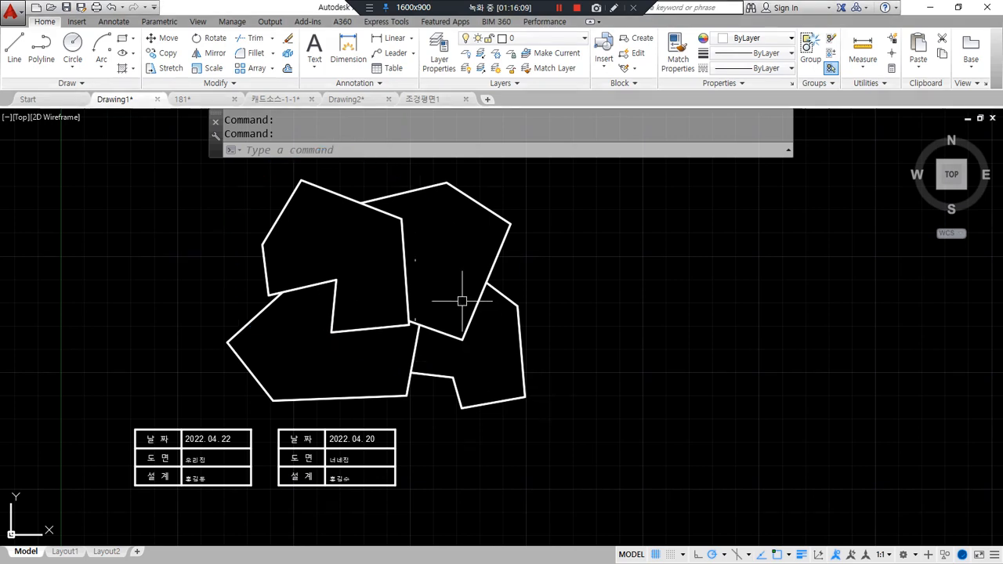
Step: Bring the upper-right pentagon to the front of the draw order
click(481, 299)
right_click(485, 300)
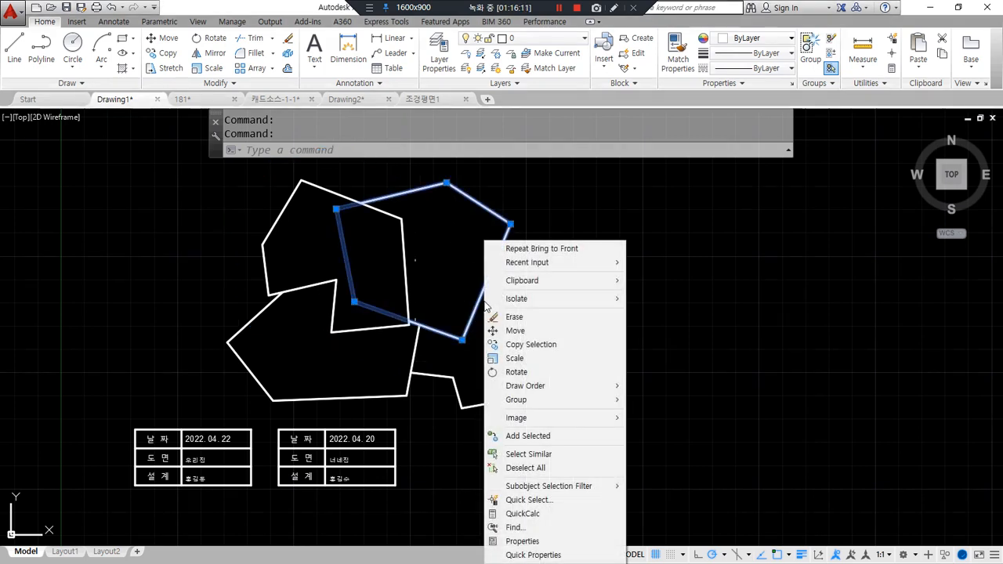
mouse_move(574, 388)
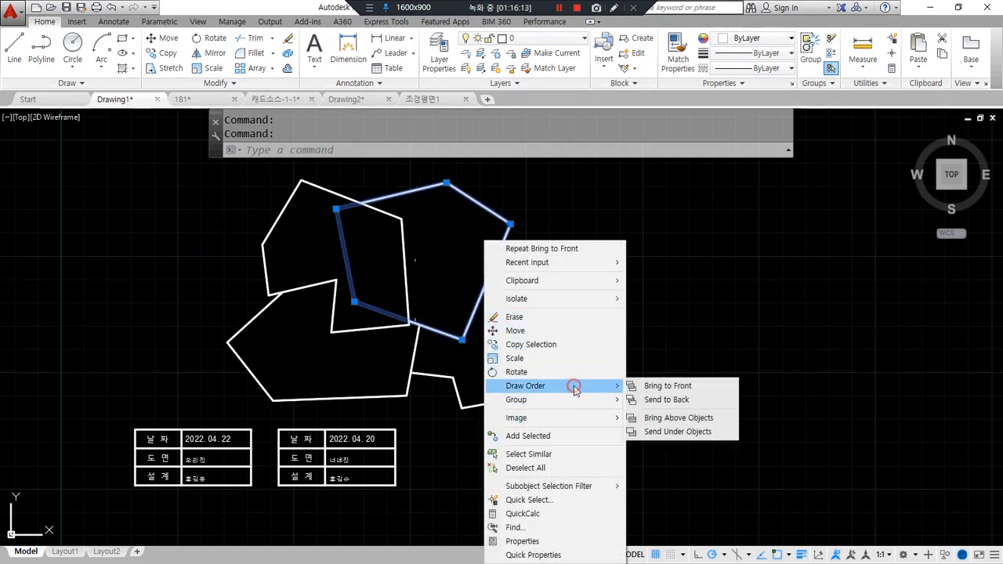
click(693, 388)
key(Escape)
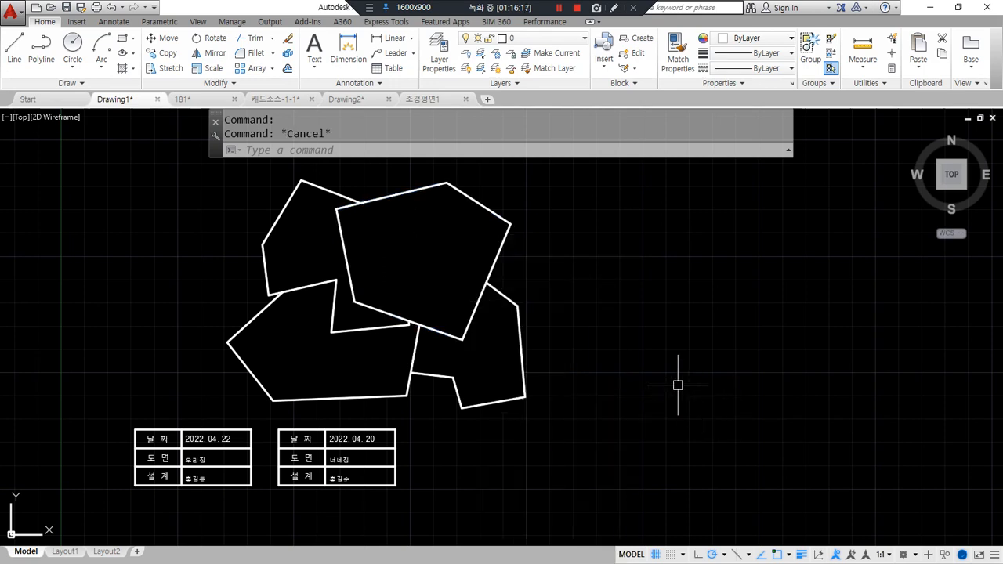
Step: Send the upper-right pentagon to the back, behind all the other overlapping shapes
click(496, 249)
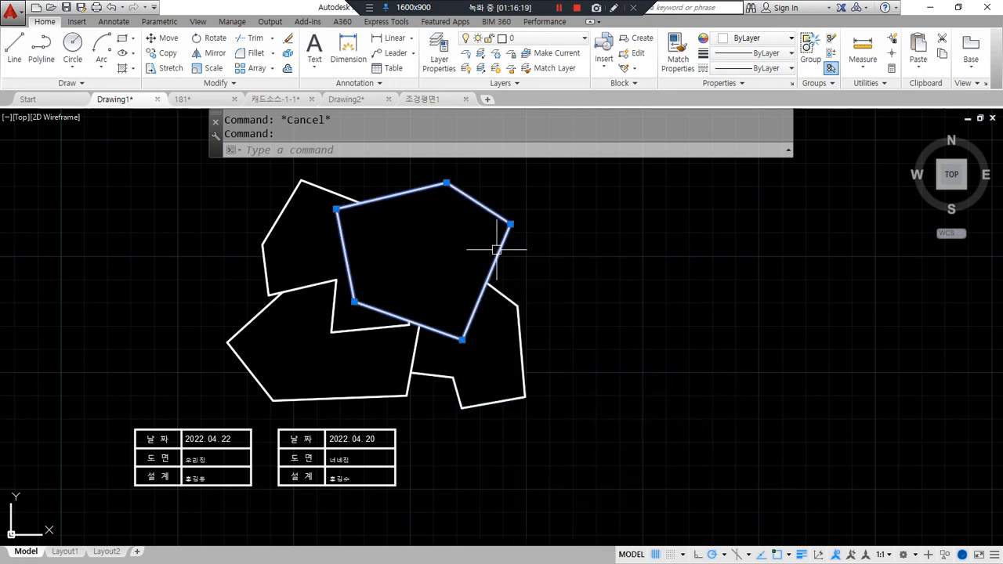
right_click(496, 249)
mouse_move(578, 385)
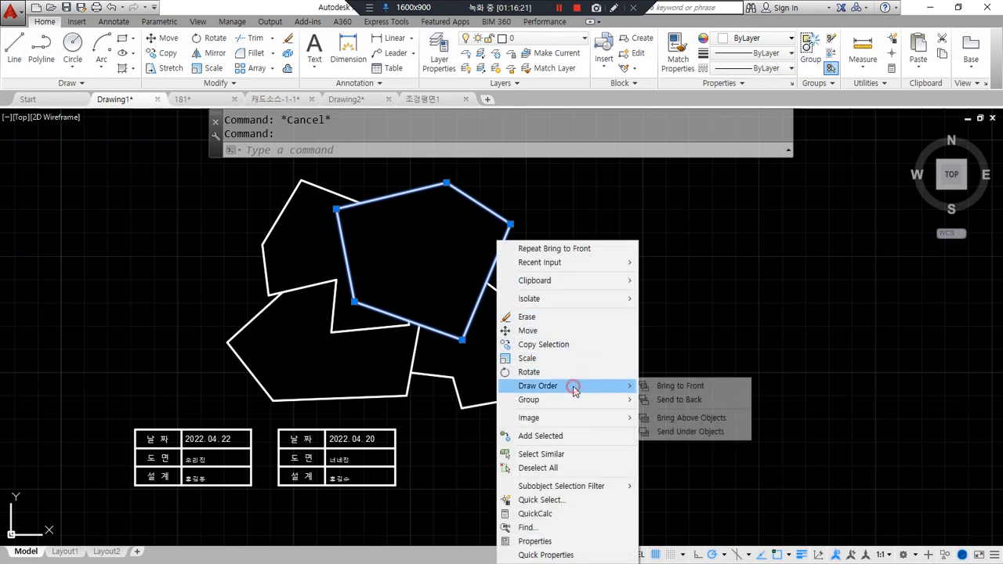
click(704, 402)
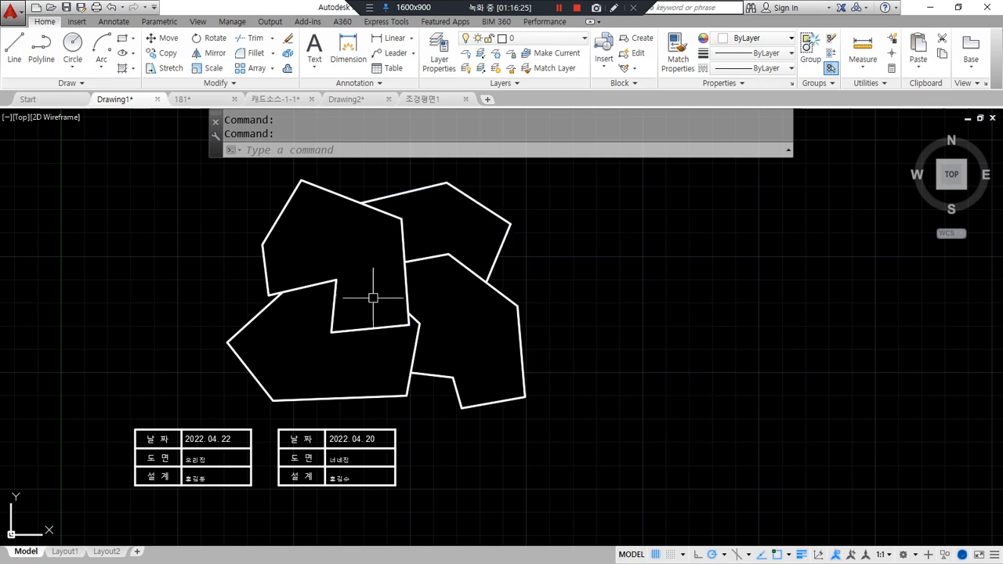
mouse_move(337, 261)
mouse_down()
mouse_move(475, 317)
mouse_move(449, 234)
mouse_up()
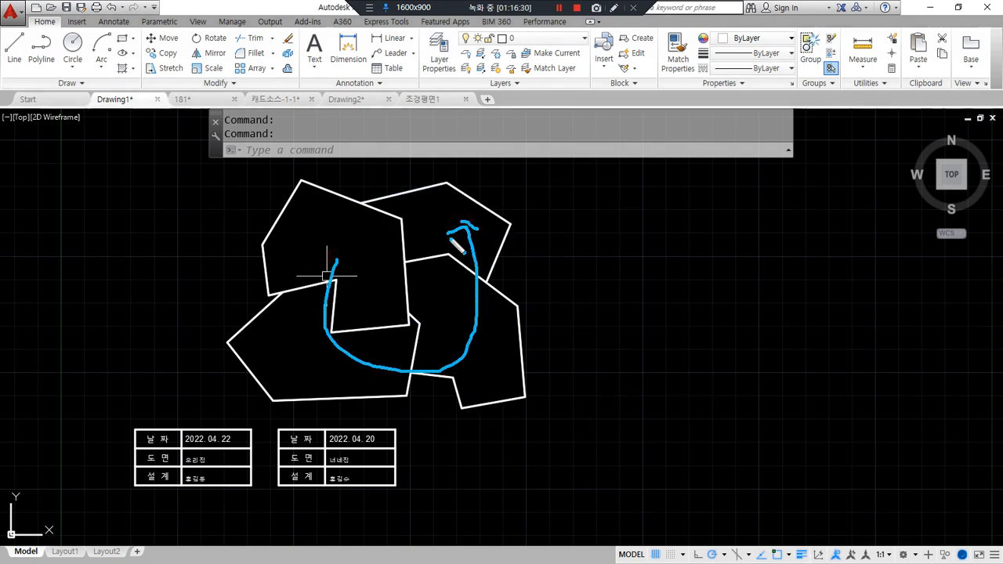
mouse_move(355, 238)
mouse_down()
mouse_move(328, 342)
mouse_move(441, 239)
mouse_move(457, 245)
mouse_up()
key(Escape)
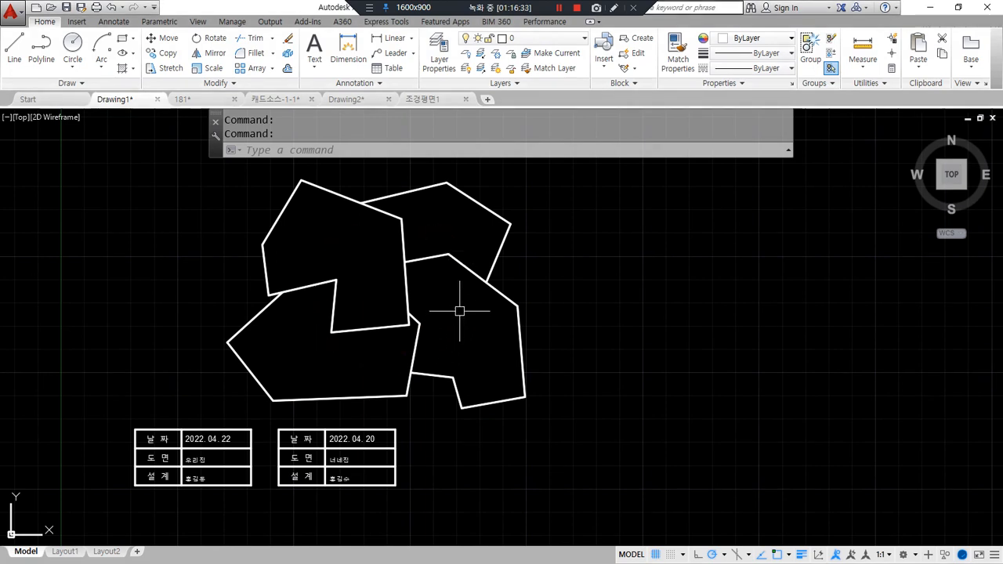
Step: Move the upper-right pentagon above the lower-left shape with Bring Above Objects, using the lower-left shape as reference
click(499, 213)
right_click(498, 214)
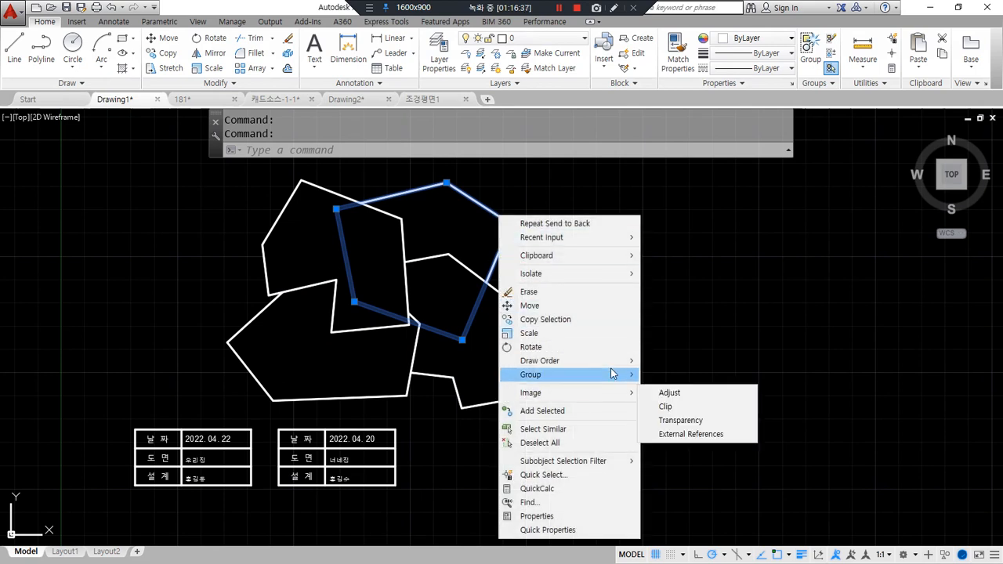
mouse_move(611, 364)
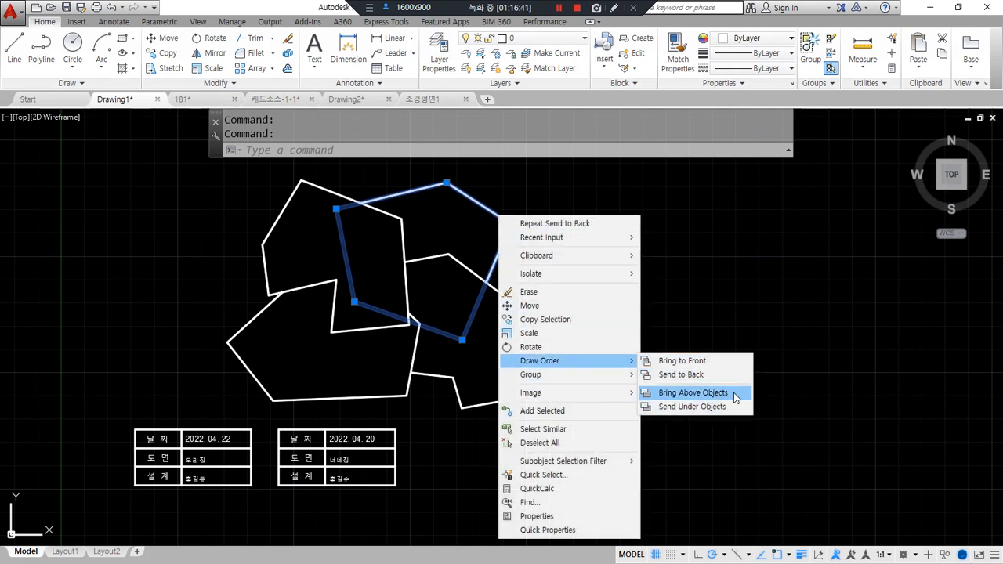
click(733, 393)
click(380, 395)
key(Return)
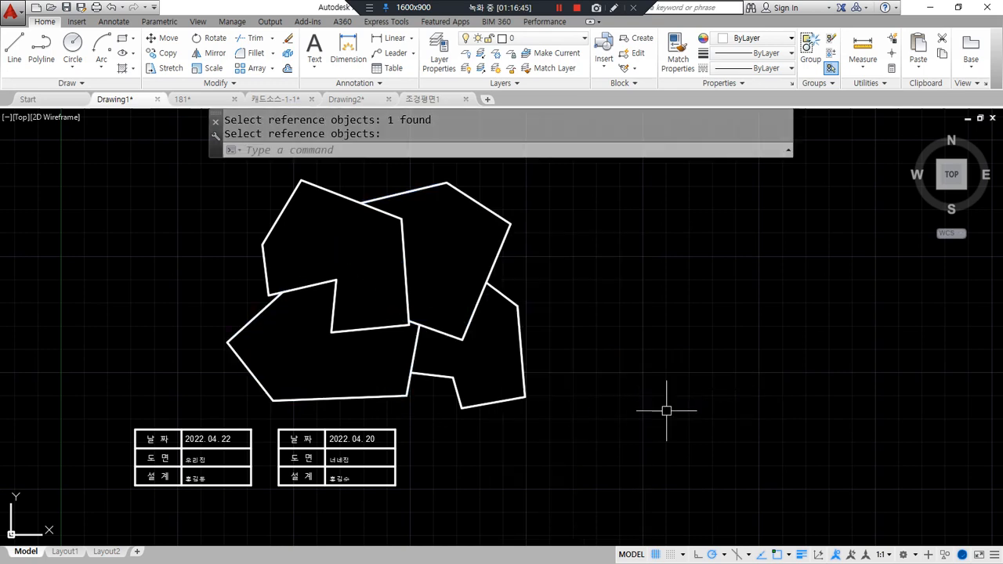
mouse_move(410, 348)
mouse_down()
mouse_move(380, 312)
mouse_move(404, 350)
mouse_move(392, 354)
mouse_up()
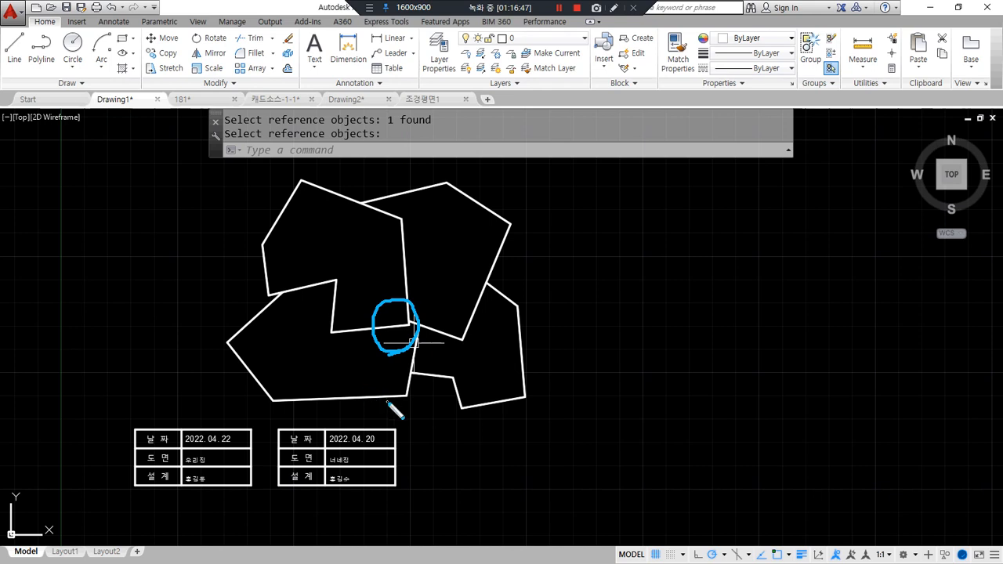
key(Escape)
Step: Place the upper-right pentagon beneath the lower-left shape with Send Under Objects, using the lower-left shape as reference
right_click(499, 249)
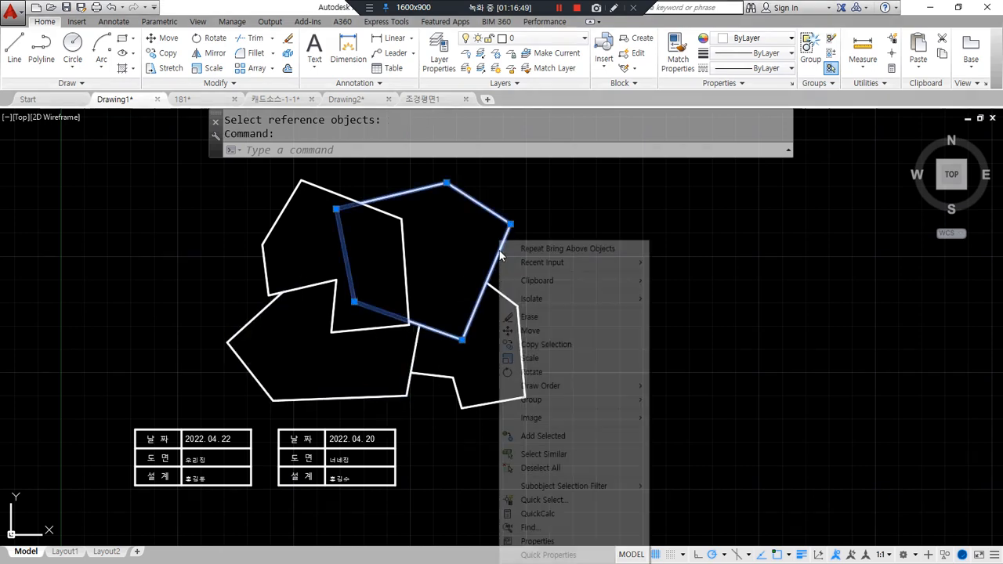
mouse_move(611, 385)
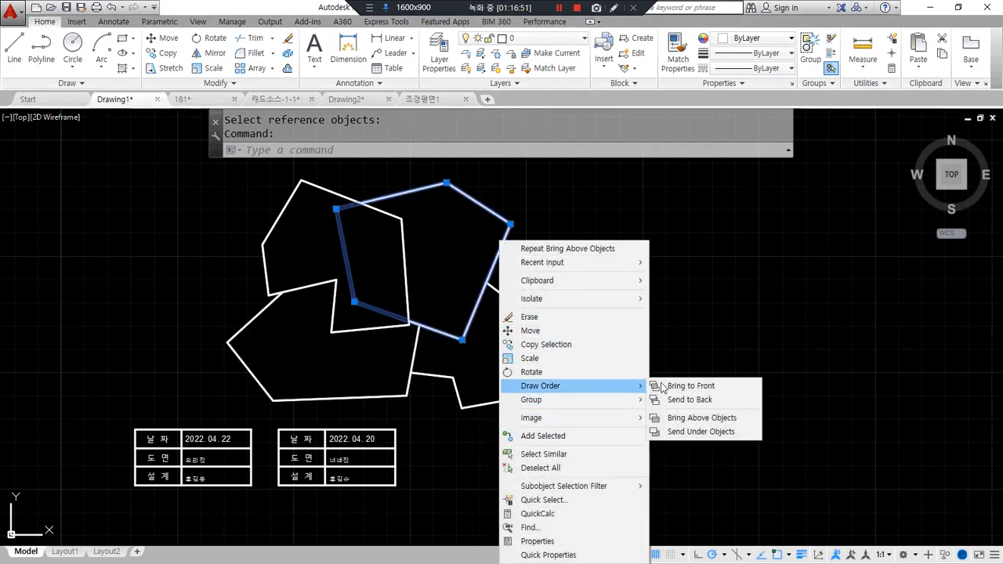
click(700, 431)
click(400, 397)
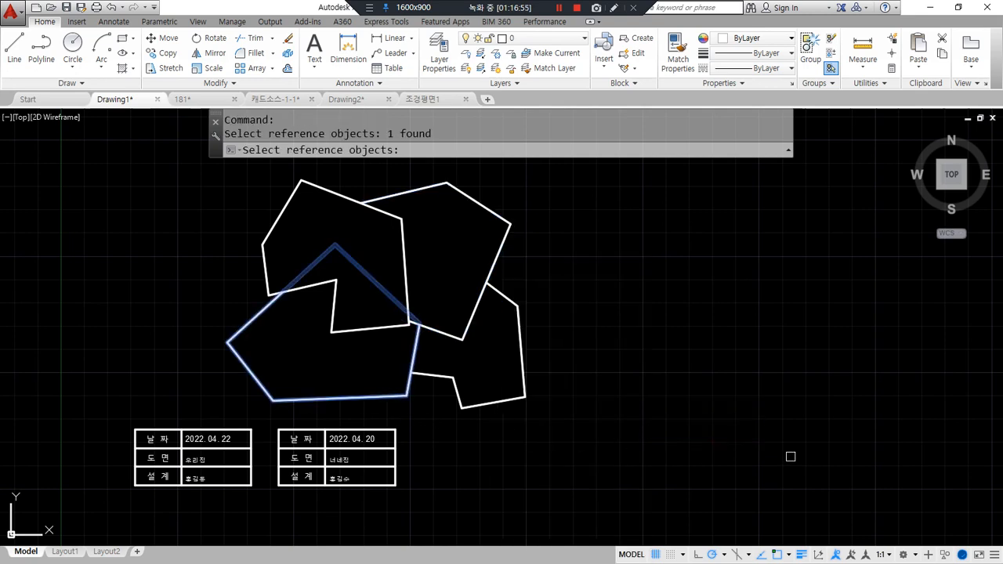
key(Return)
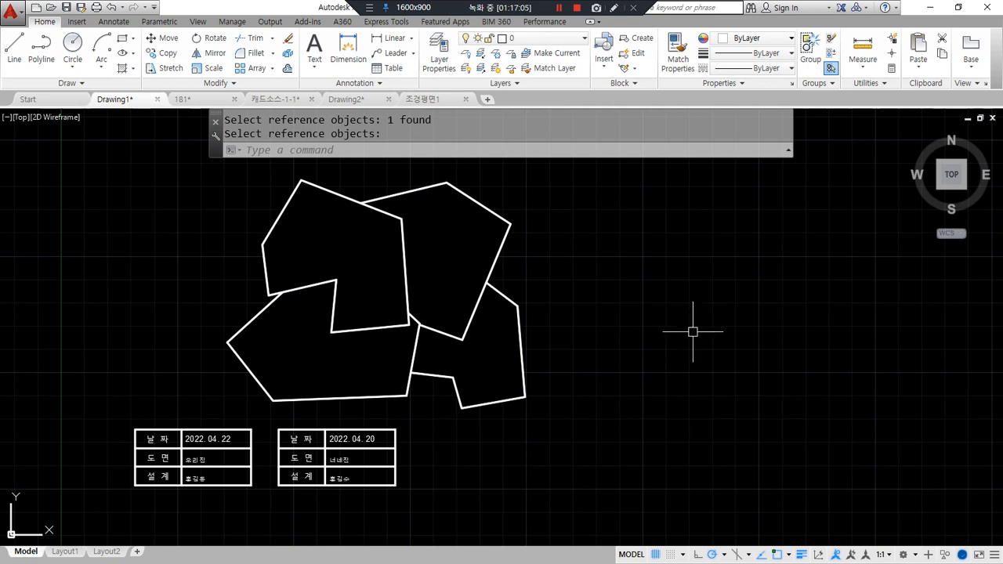
Step: Draw a horizontal line in the empty area to the right of the overlapping shapes
scroll(622, 267, up, 3)
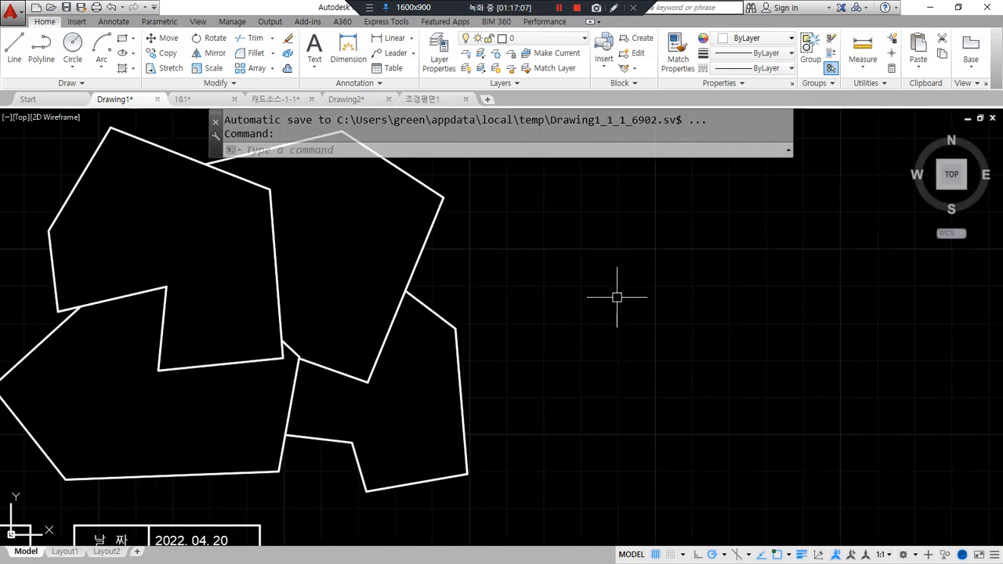
scroll(468, 304, up, 2)
text(l)
key(Return)
click(463, 296)
click(619, 296)
key(Return)
Step: Draw a second line collinear with the first, from beyond its right end back to just past its midpoint
scroll(616, 293, up, 4)
key(Return)
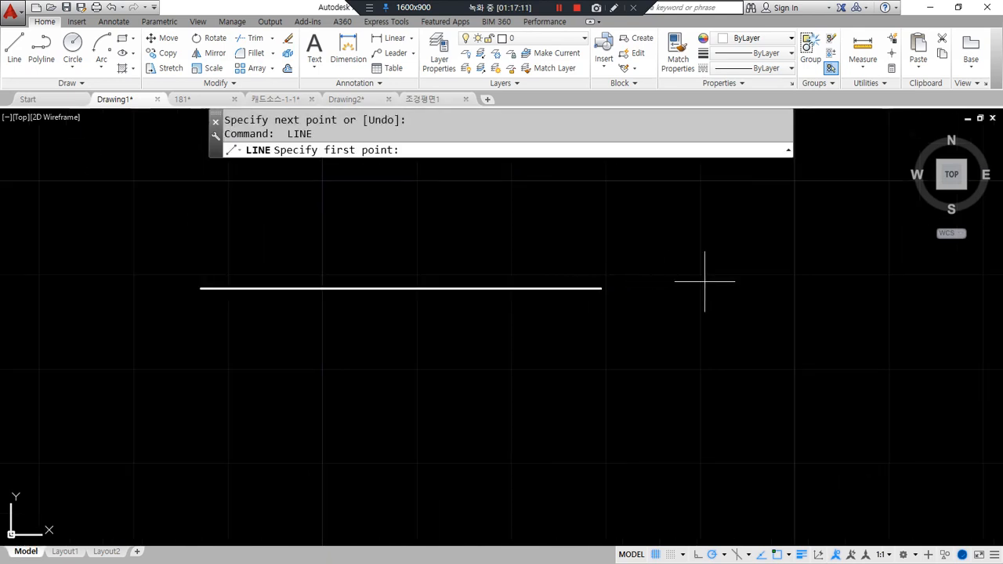
mouse_move(600, 288)
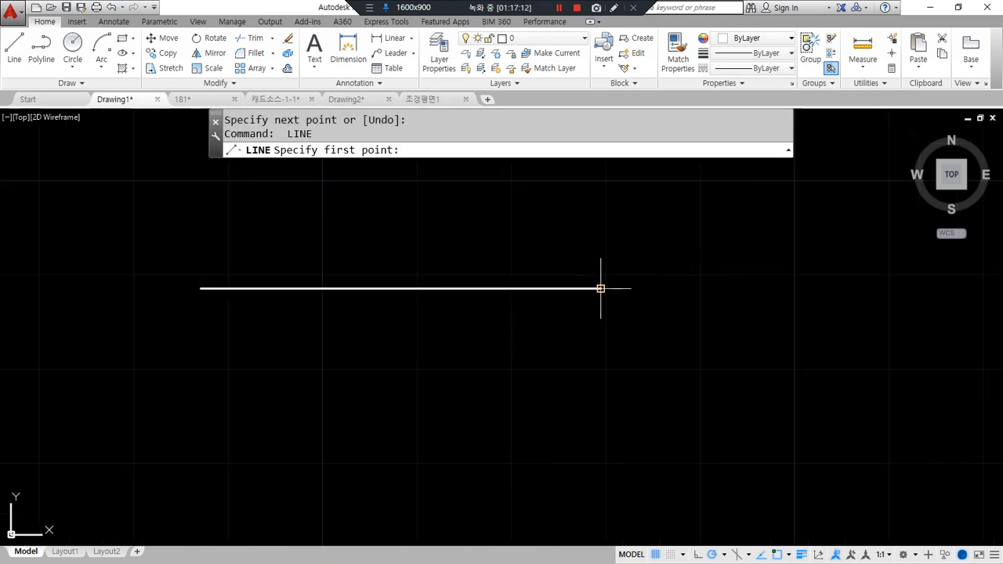
click(727, 288)
click(424, 289)
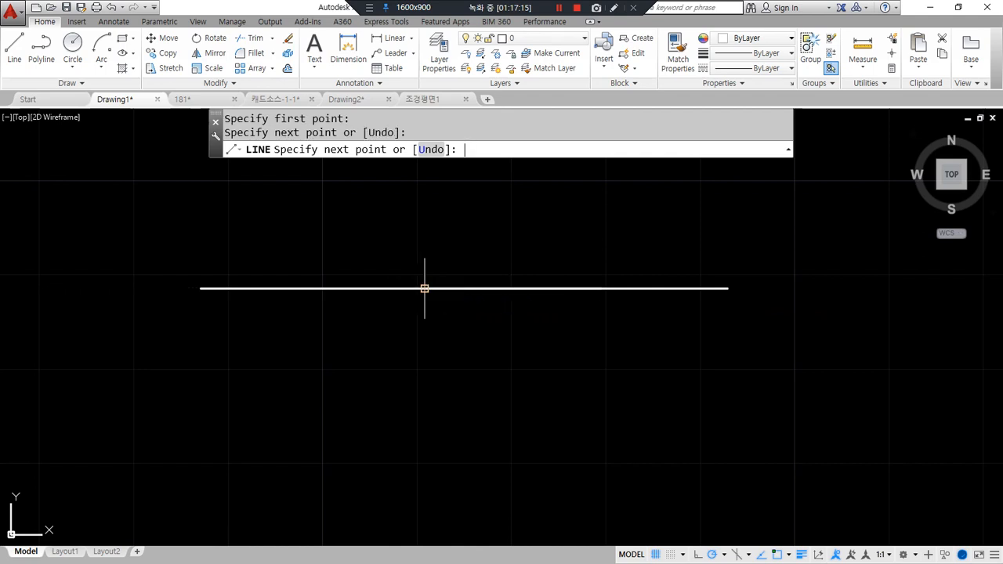
key(Return)
Step: Select both overlapping lines with a crossing window to inspect their grips, and clear the selection
scroll(439, 287, up, 2)
click(538, 303)
click(486, 259)
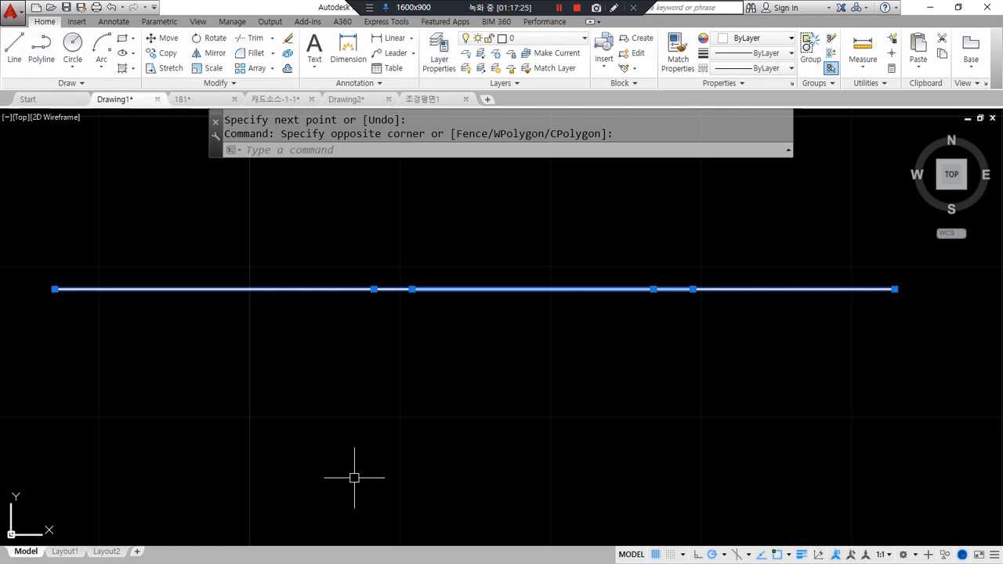
key(Escape)
Step: Combine the two overlapping collinear lines with OVERKILL, keeping the 0.000001 tolerance and the default options
text(ov)
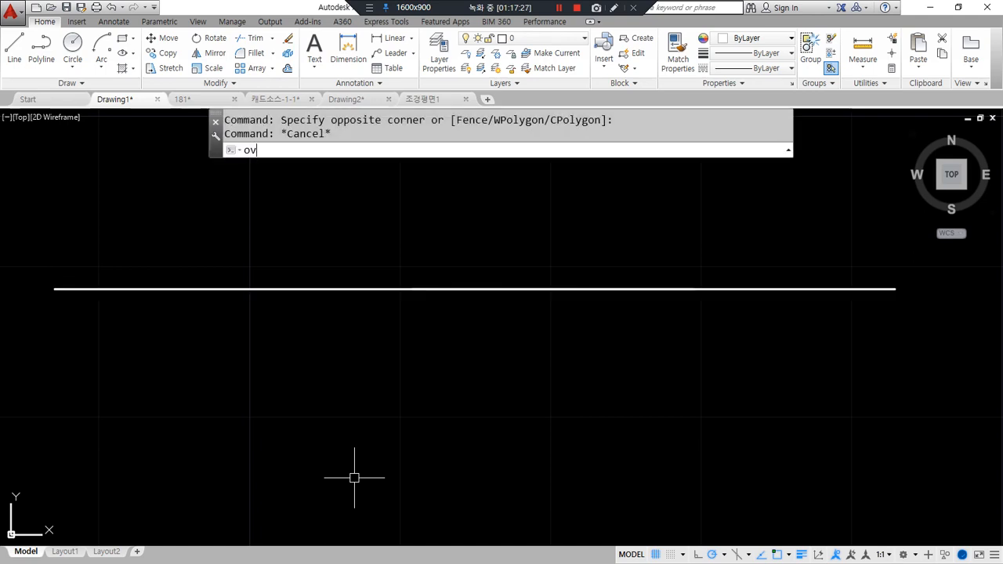
text(erkill)
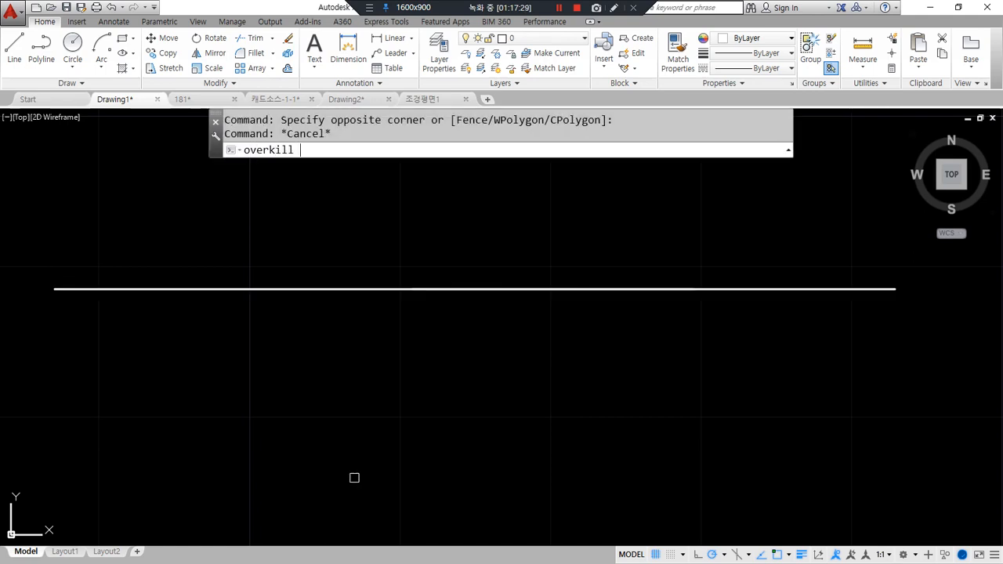
key(Return)
click(658, 375)
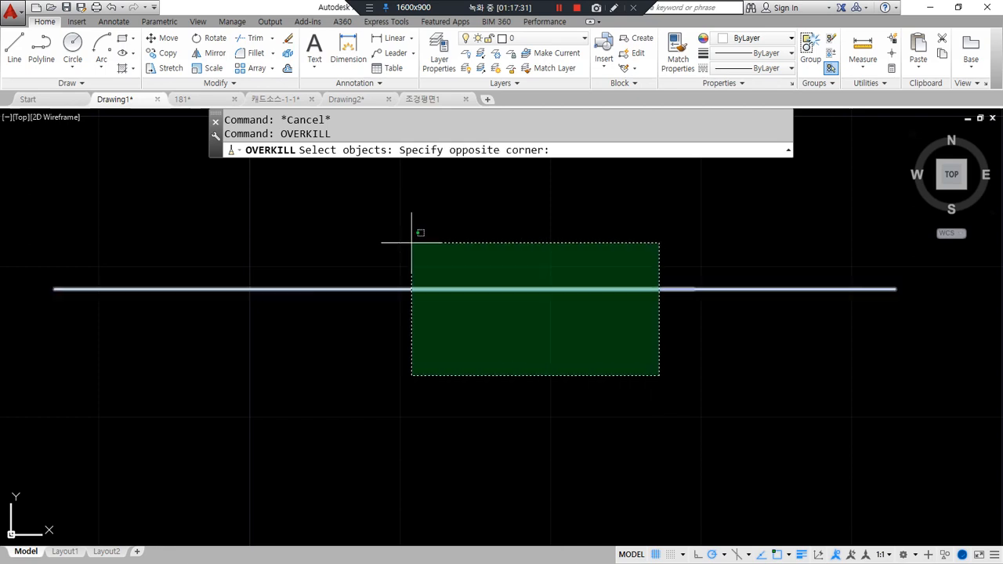
click(320, 225)
key(Return)
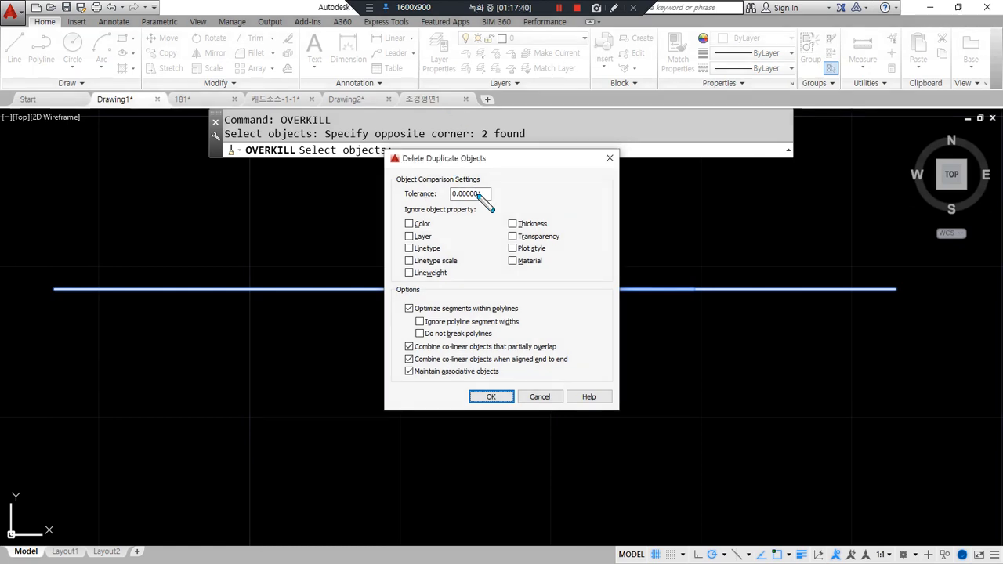
drag(500, 206, 402, 207)
drag(517, 209, 380, 209)
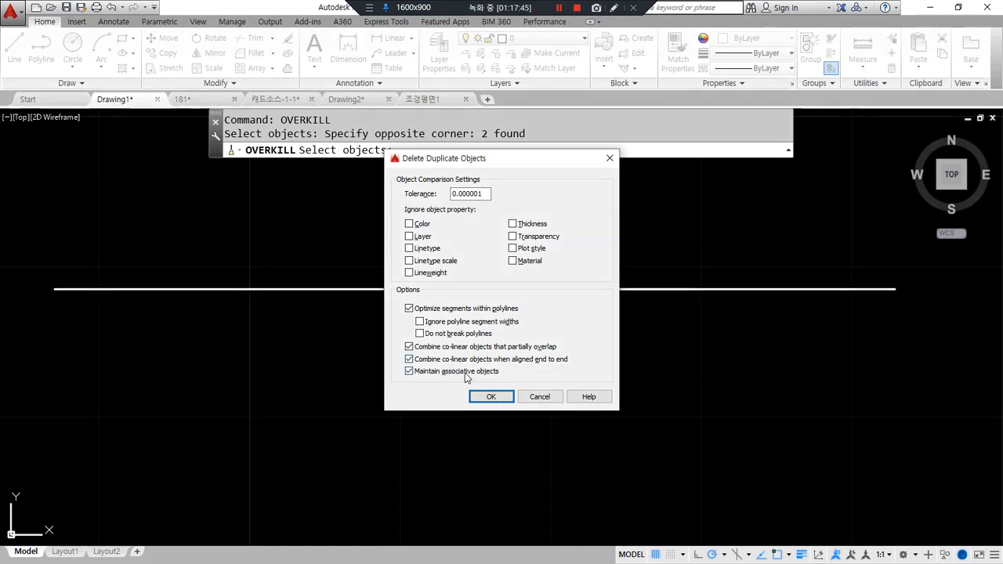
click(491, 396)
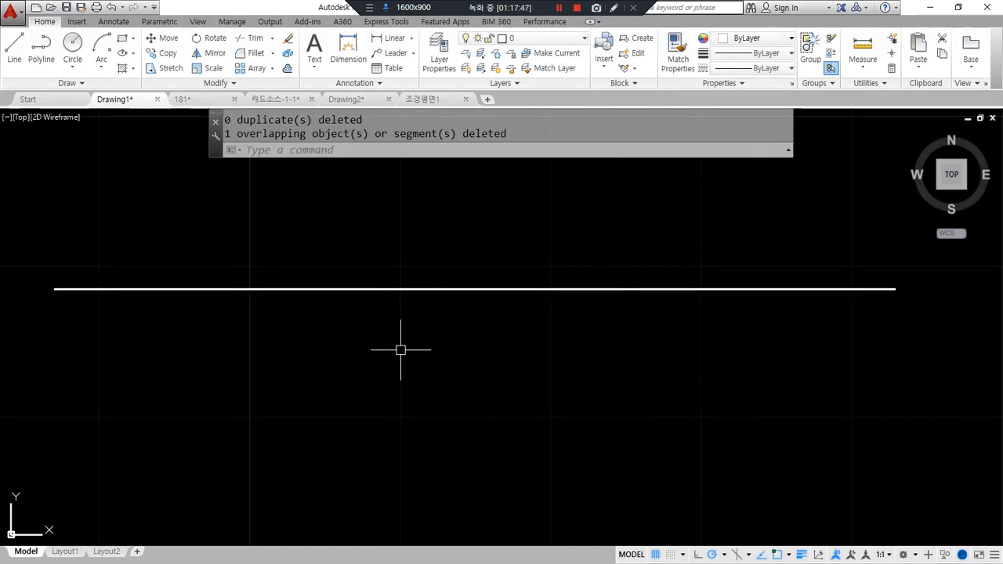
Step: Select the merged horizontal line to inspect its grips, and clear the selection
click(265, 289)
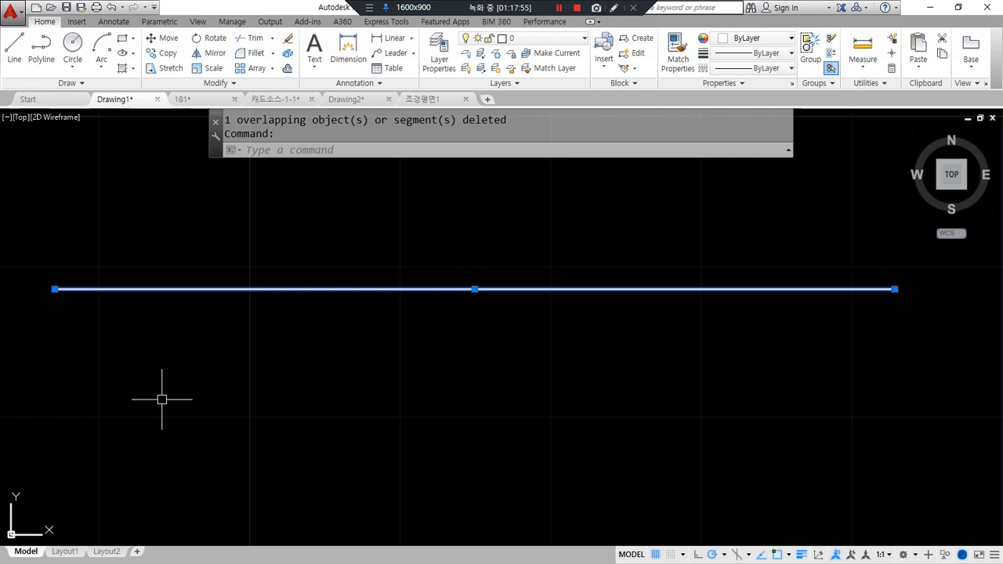
key(Escape)
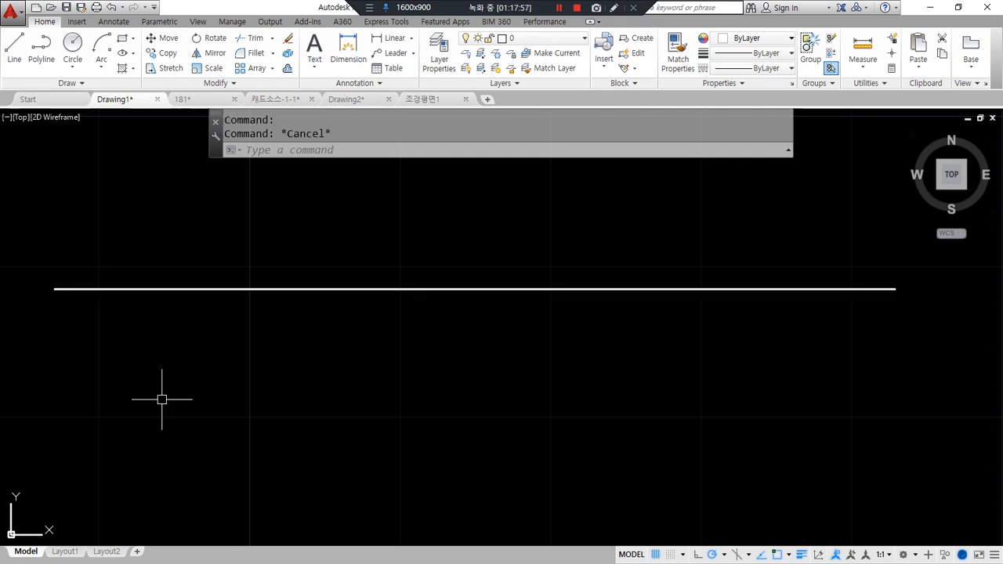
Step: Switch to the Notepad lecture notes, review the purge entry, and return to the AutoCAD drawing
key(alt+Tab)
drag(613, 362, 440, 357)
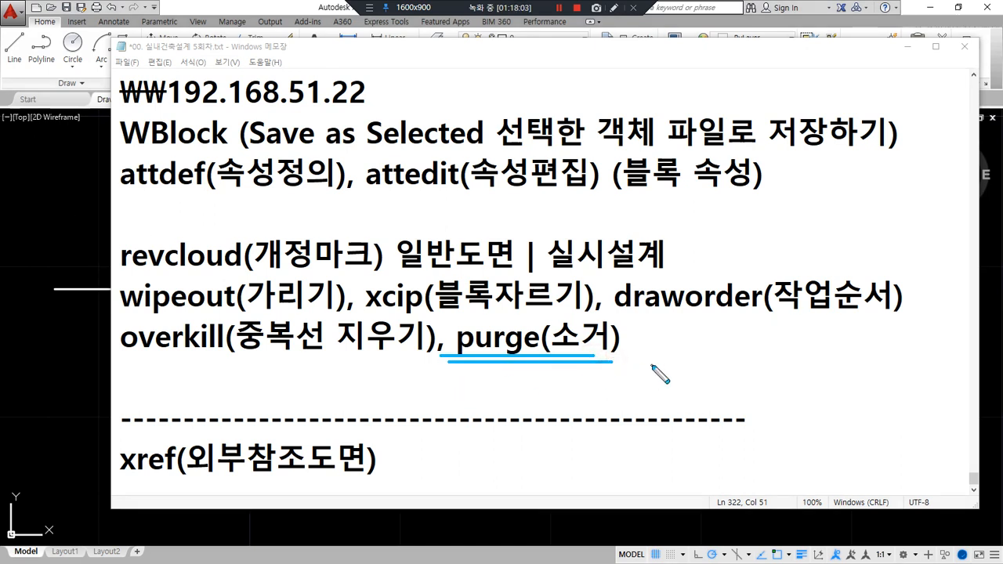
key(Escape)
click(91, 335)
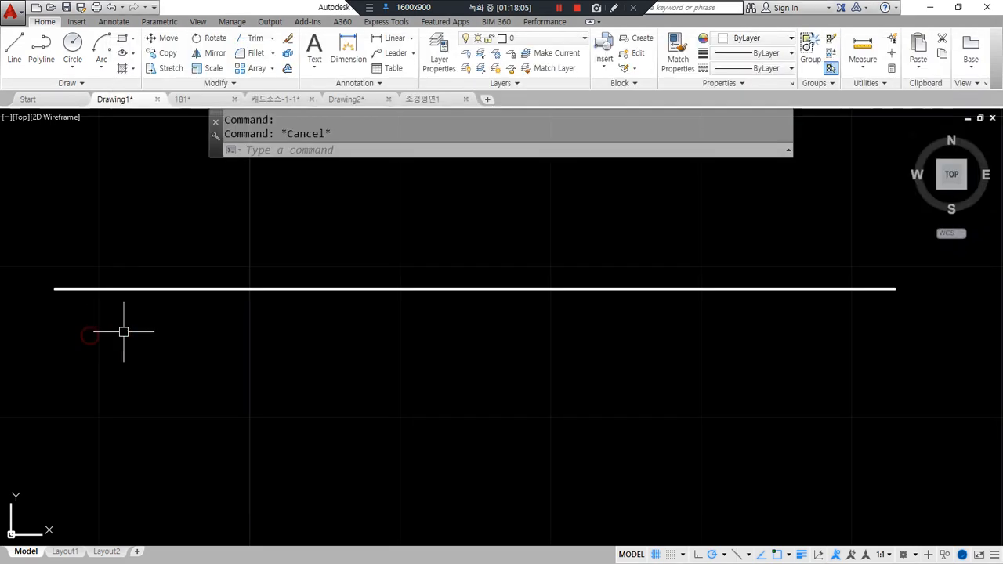
Step: Erase the merged horizontal line beside the overlapping shapes
scroll(737, 331, down, 5)
click(676, 369)
click(553, 323)
text(e)
key(Return)
Step: Erase the four overlapping polygon shapes above the two title tables
scroll(519, 354, down, 3)
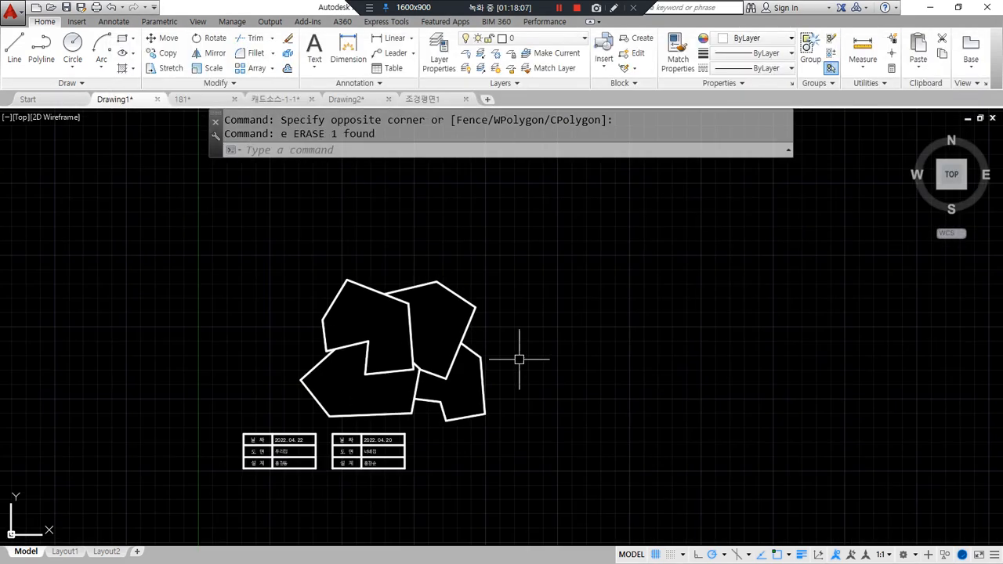
click(533, 410)
click(209, 274)
text(e)
key(Return)
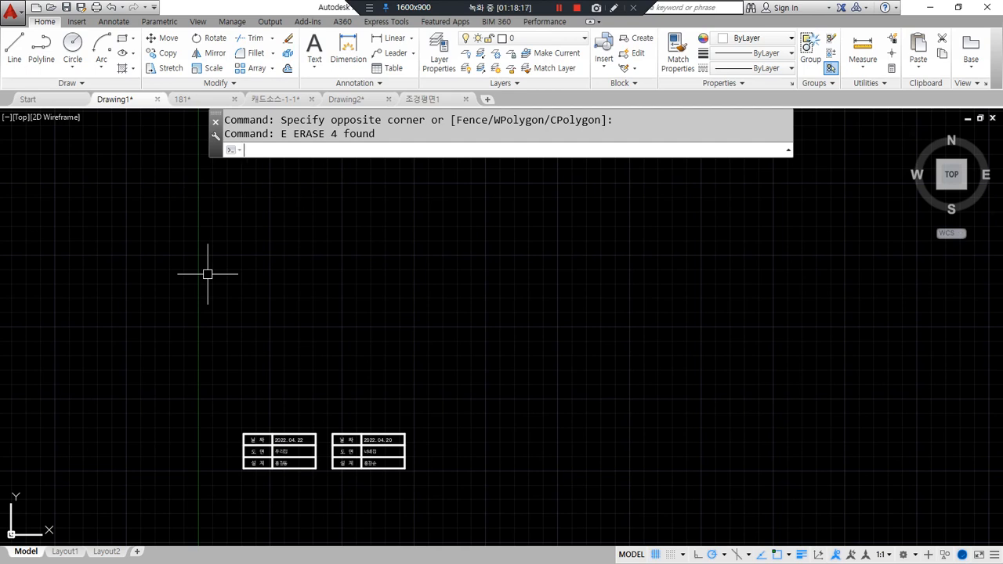
Step: Run PURGE, expand the unused blocks and dimension styles, and purge only the Door_900 block
text(purge)
key(Return)
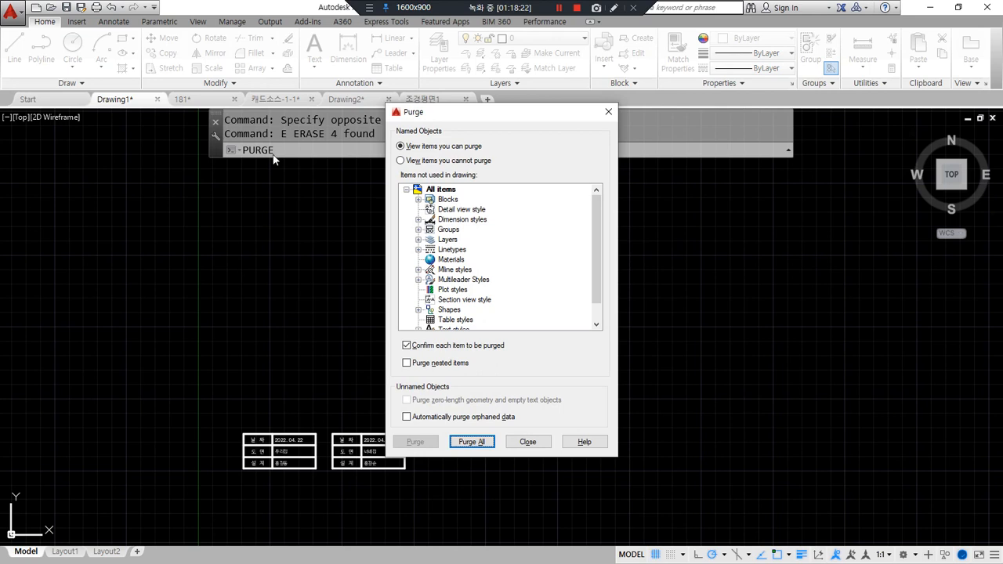
mouse_move(502, 197)
mouse_down()
mouse_move(518, 247)
mouse_move(515, 333)
mouse_up()
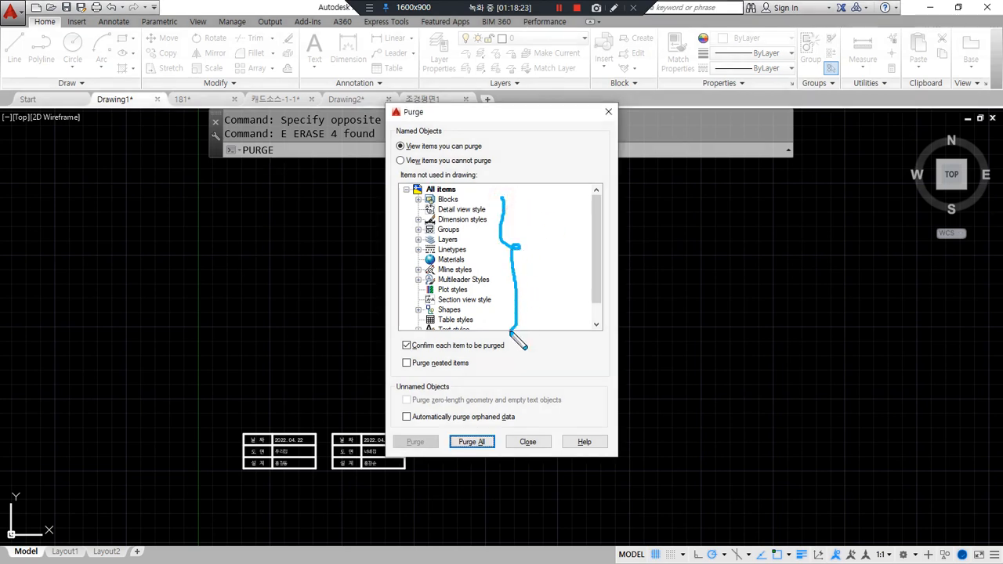
click(418, 200)
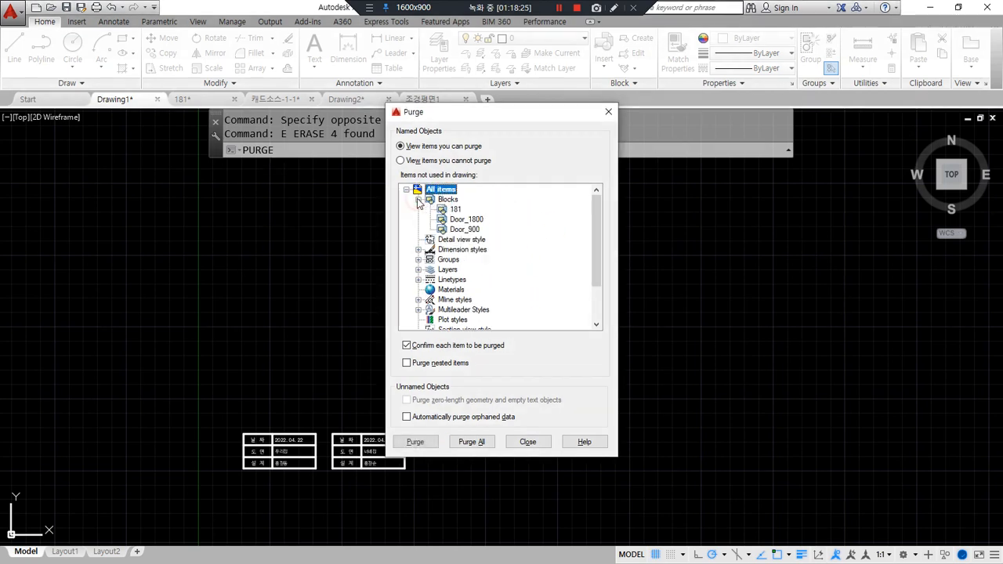
click(417, 249)
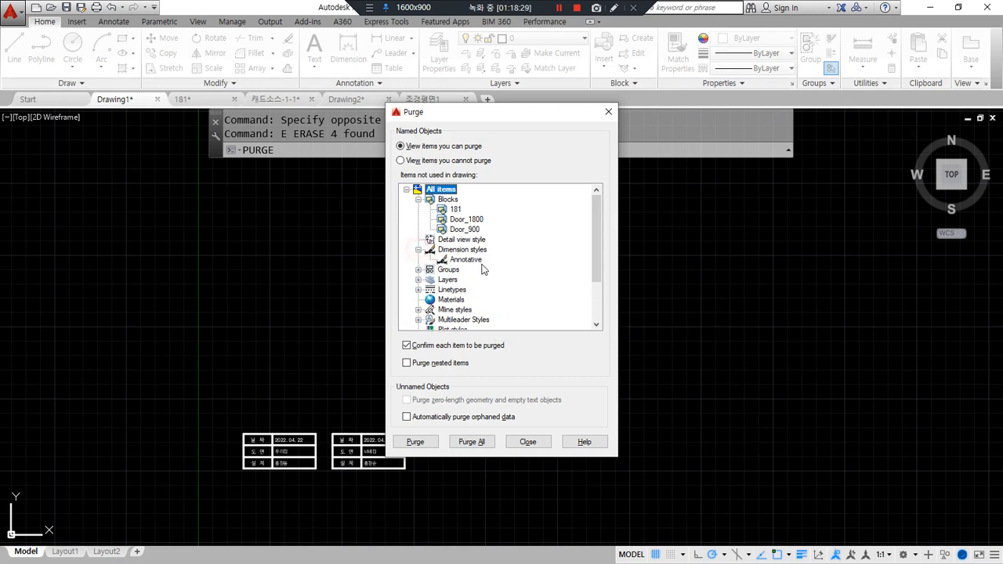
click(465, 229)
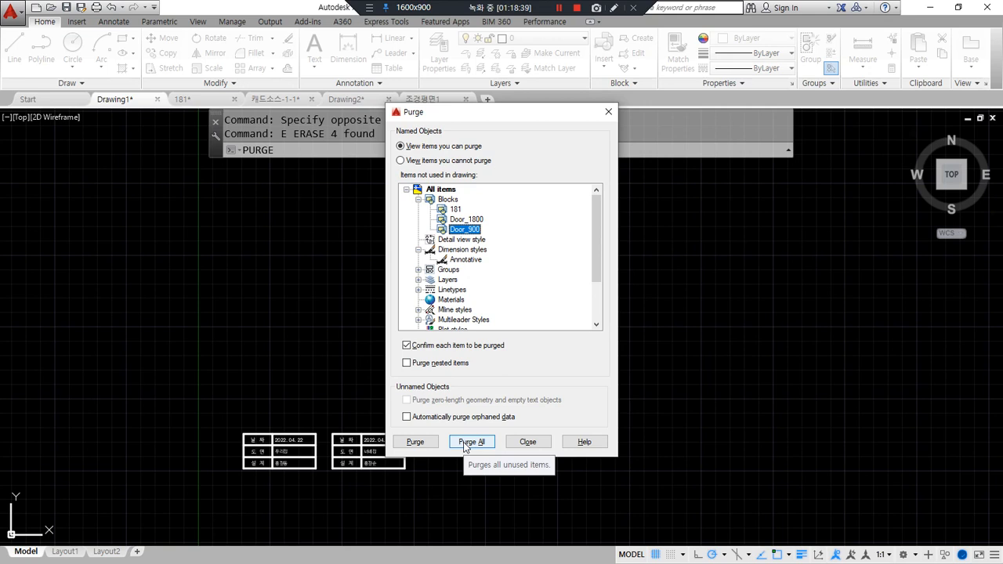
click(408, 443)
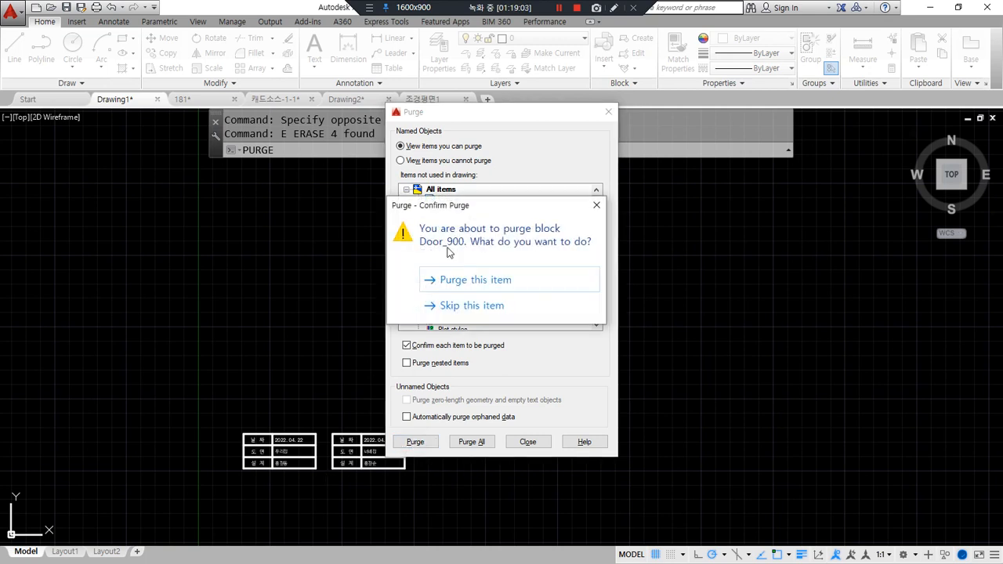
click(494, 283)
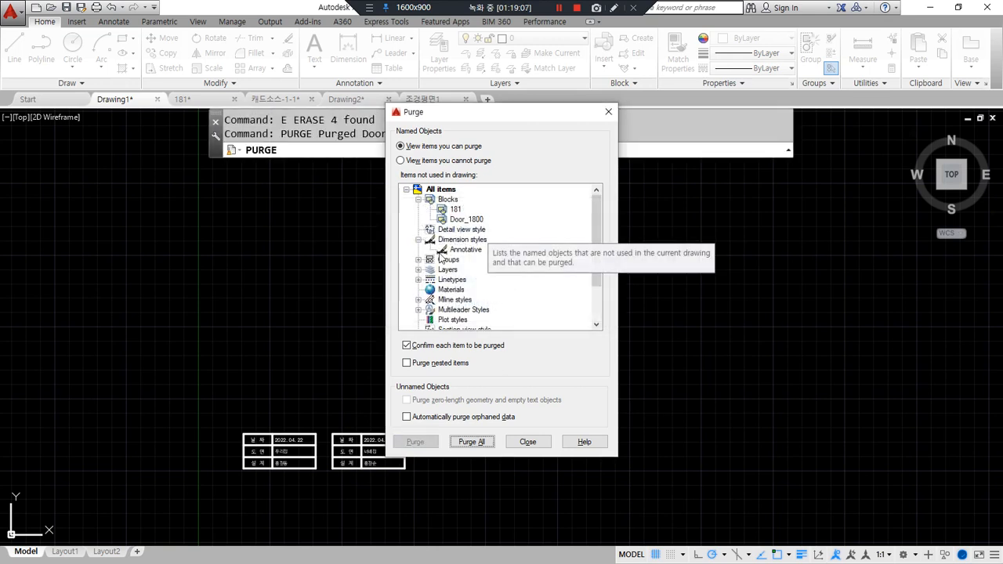
Step: Purge all remaining unused items repeatedly until none are left, accepting all items each time, and close the Purge dialog
click(472, 442)
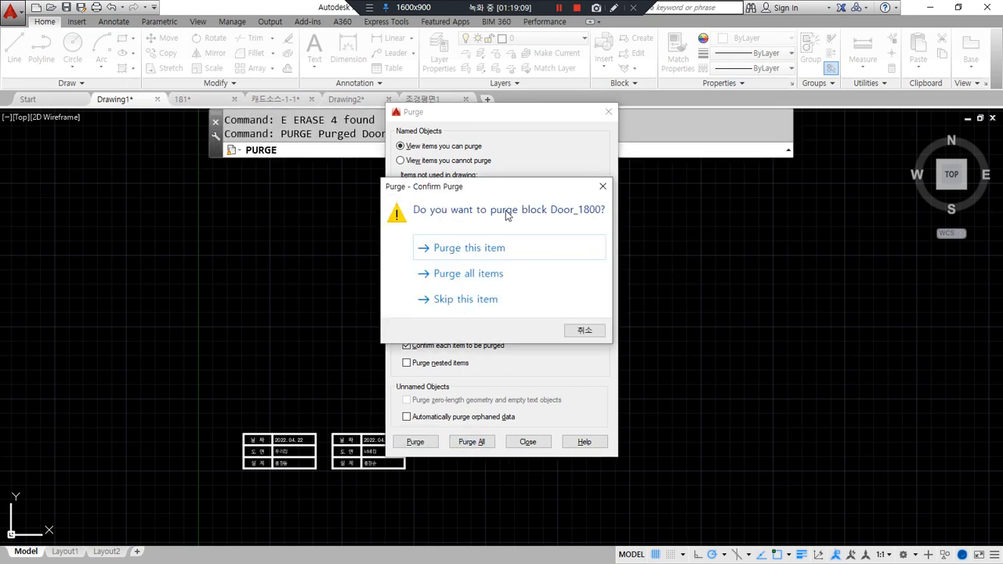
click(482, 276)
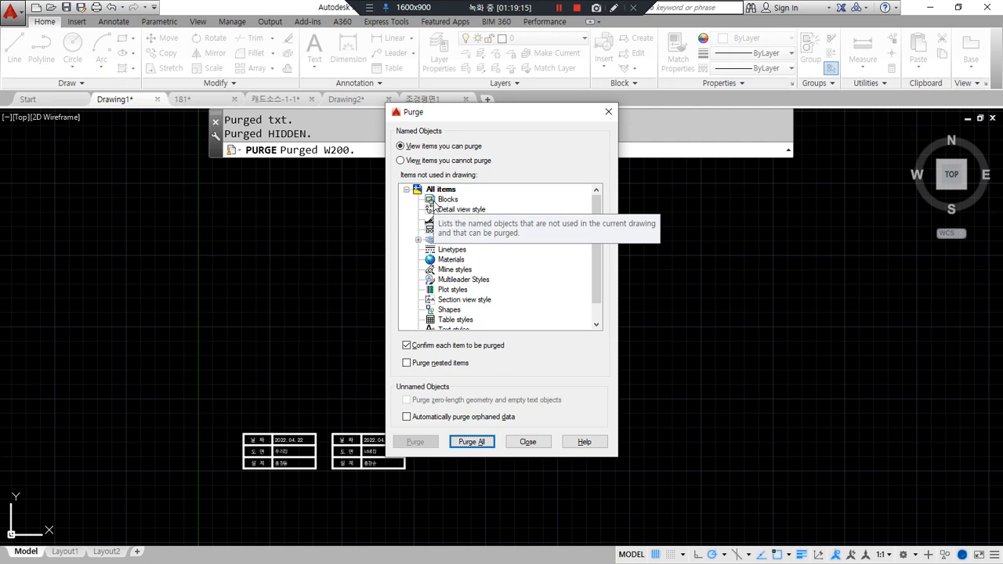
click(472, 442)
click(460, 276)
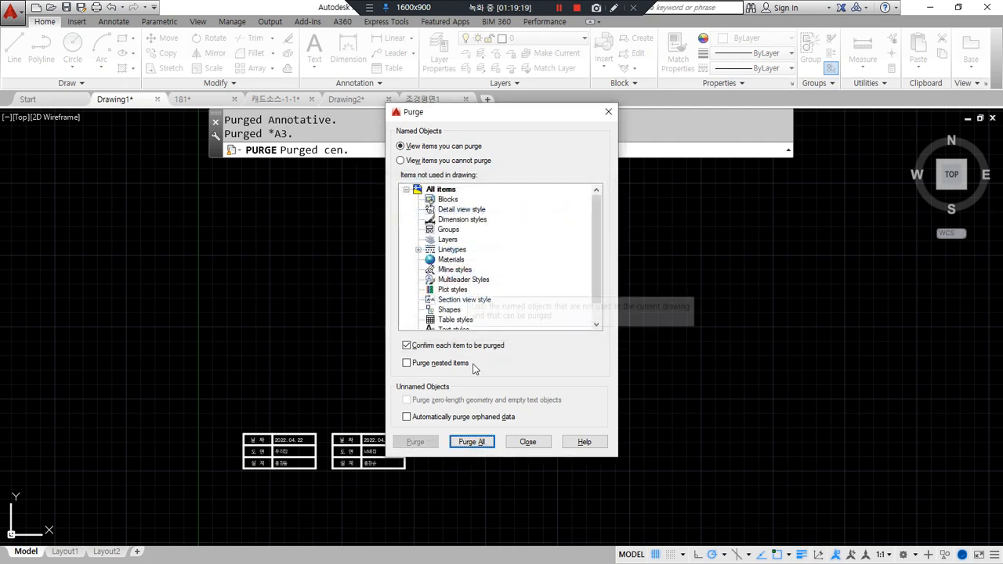
click(481, 442)
click(478, 281)
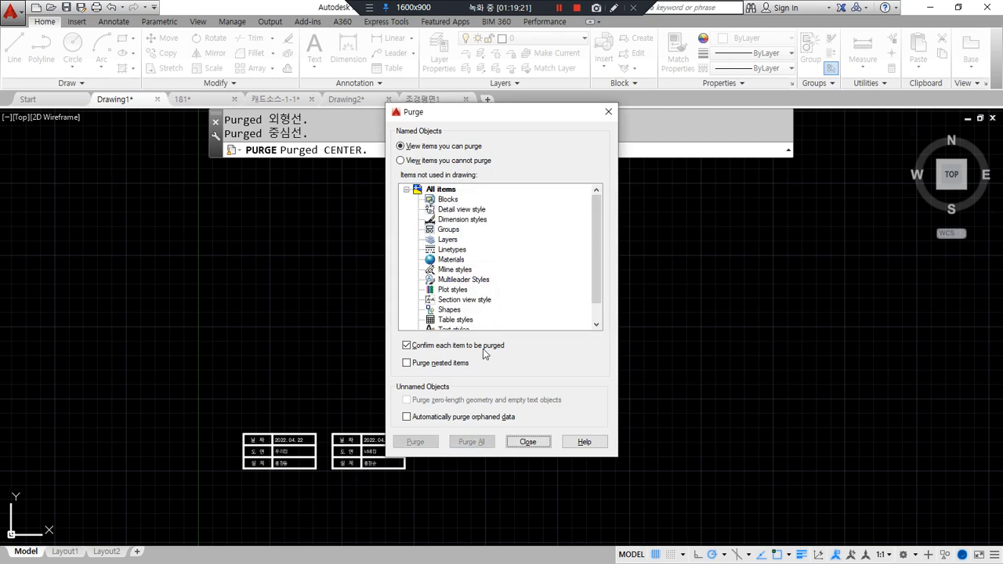
click(528, 444)
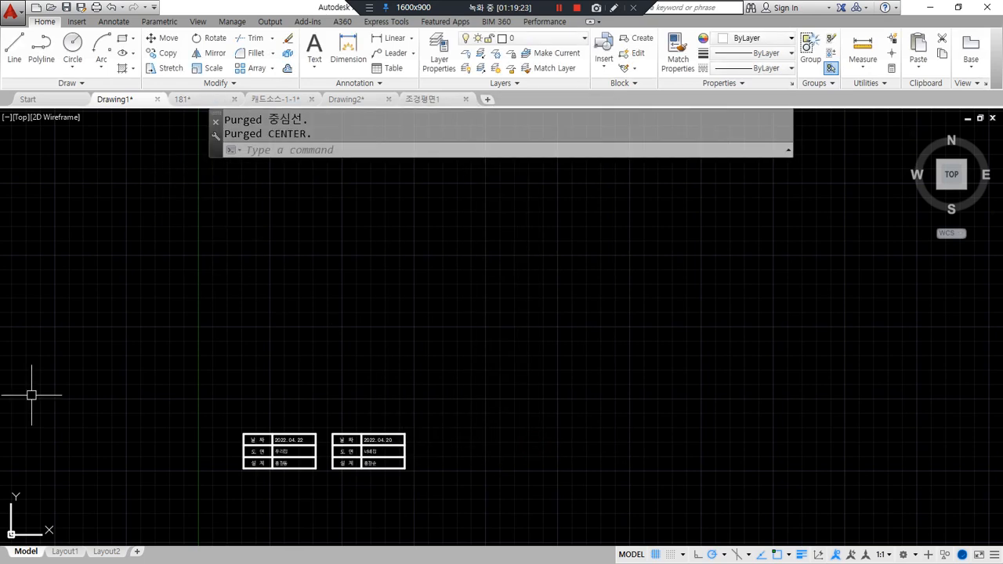
Step: Switch to the Notepad lecture notes and review the overkill and purge line
key(alt+Tab)
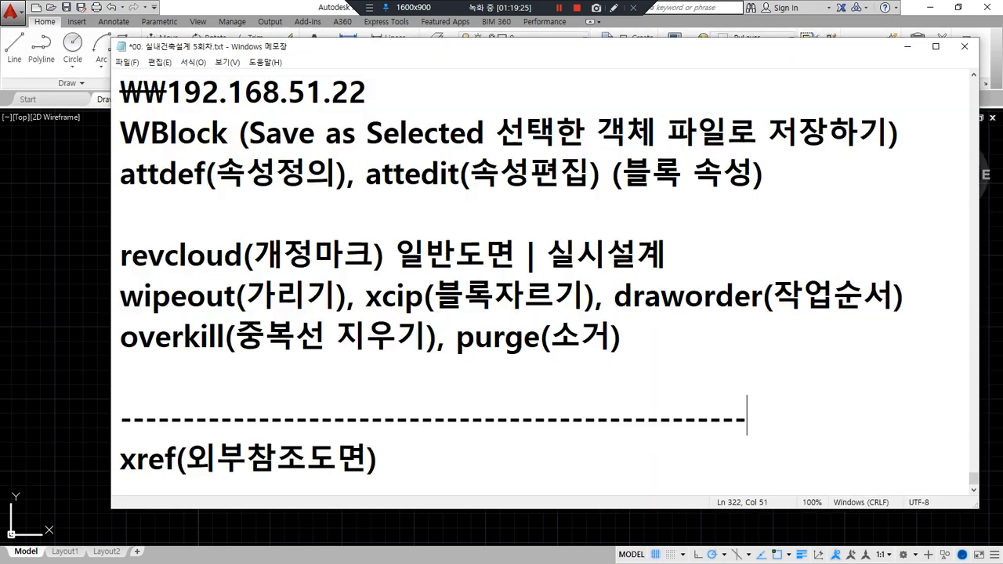
drag(124, 350, 640, 350)
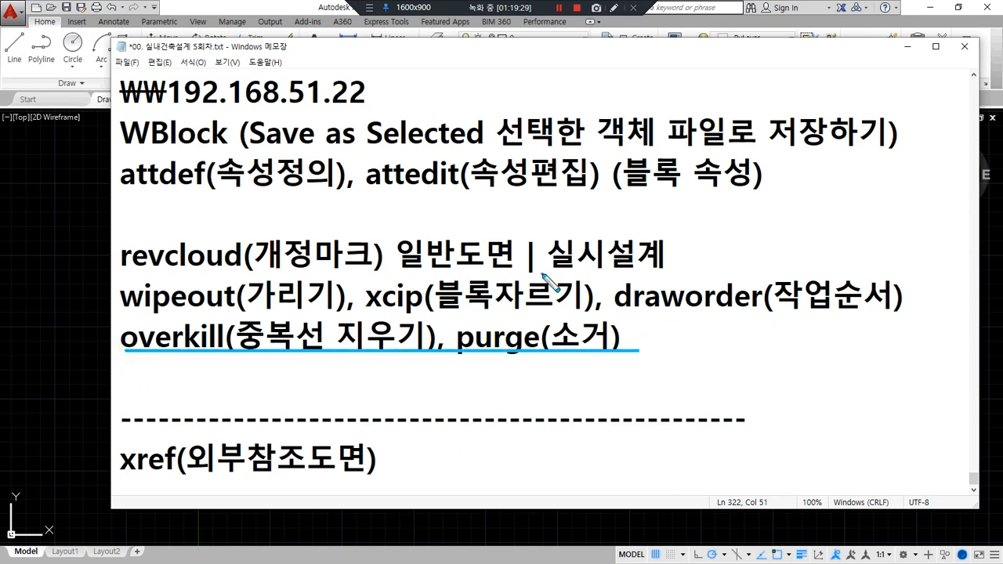